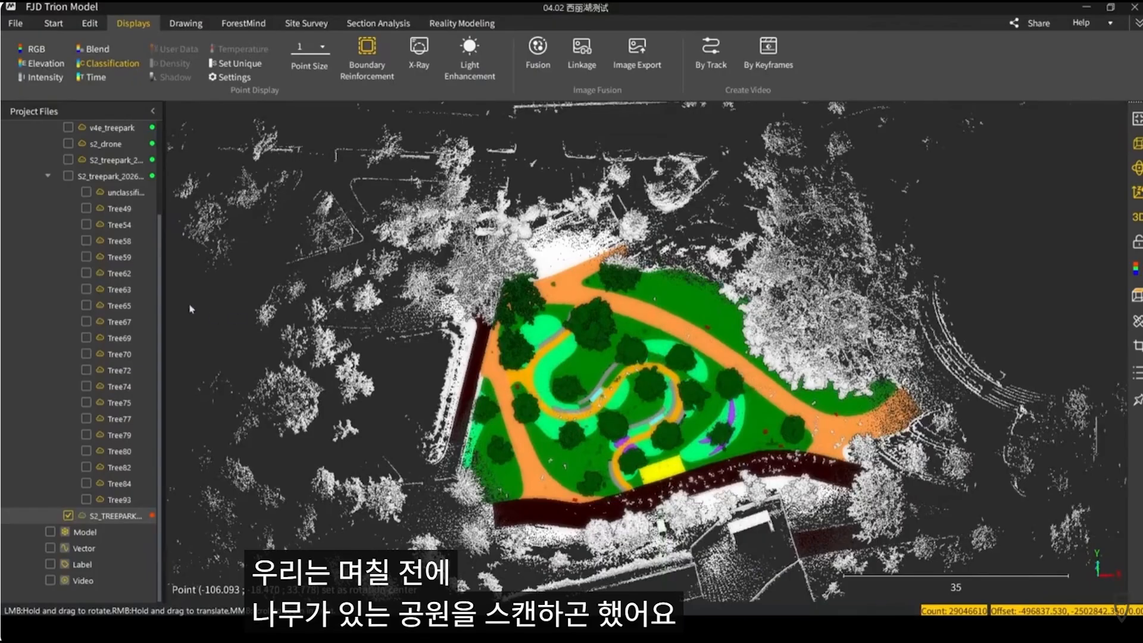
# Display only the S2_TREEPARK point cloud and colour it by RGB
pyautogui.click(69, 516)
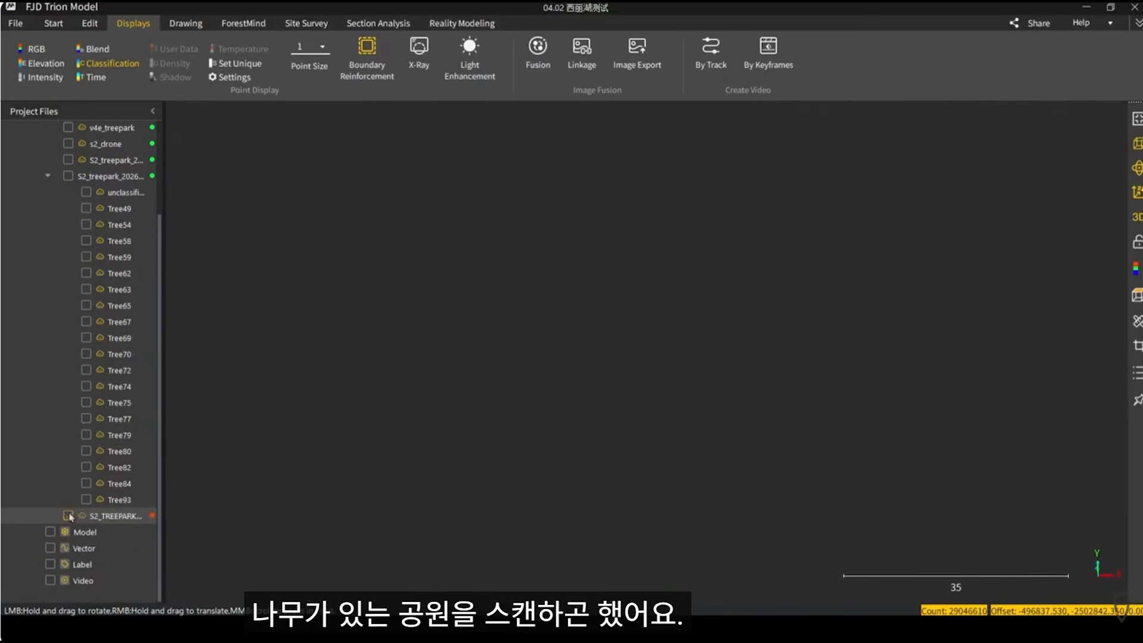
pyautogui.scroll(3, 84, 333)
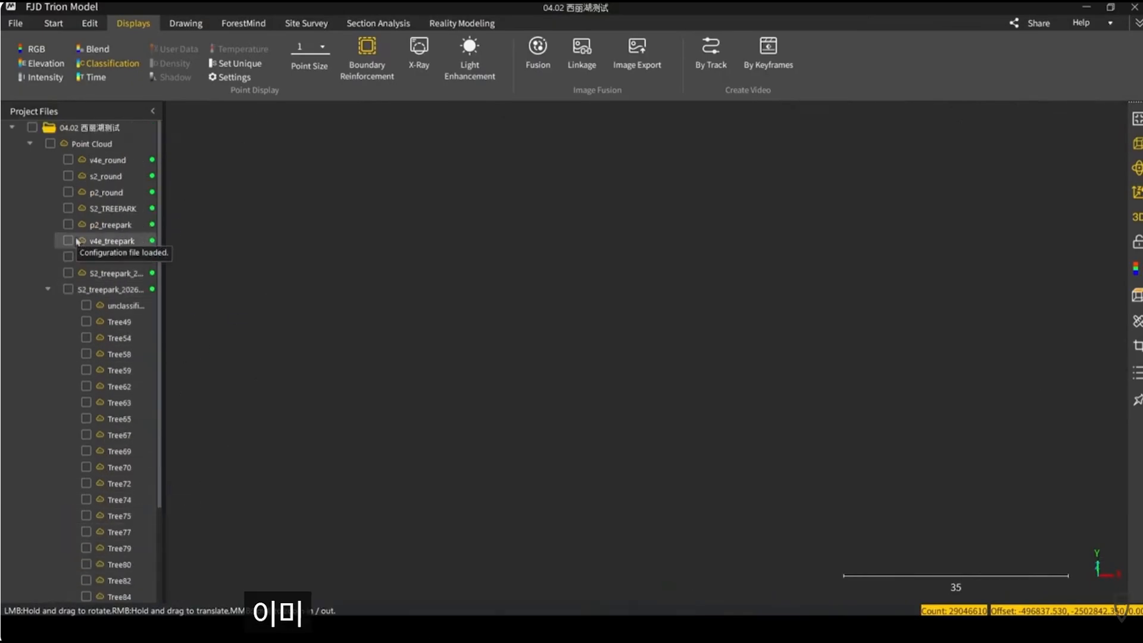
pyautogui.click(69, 209)
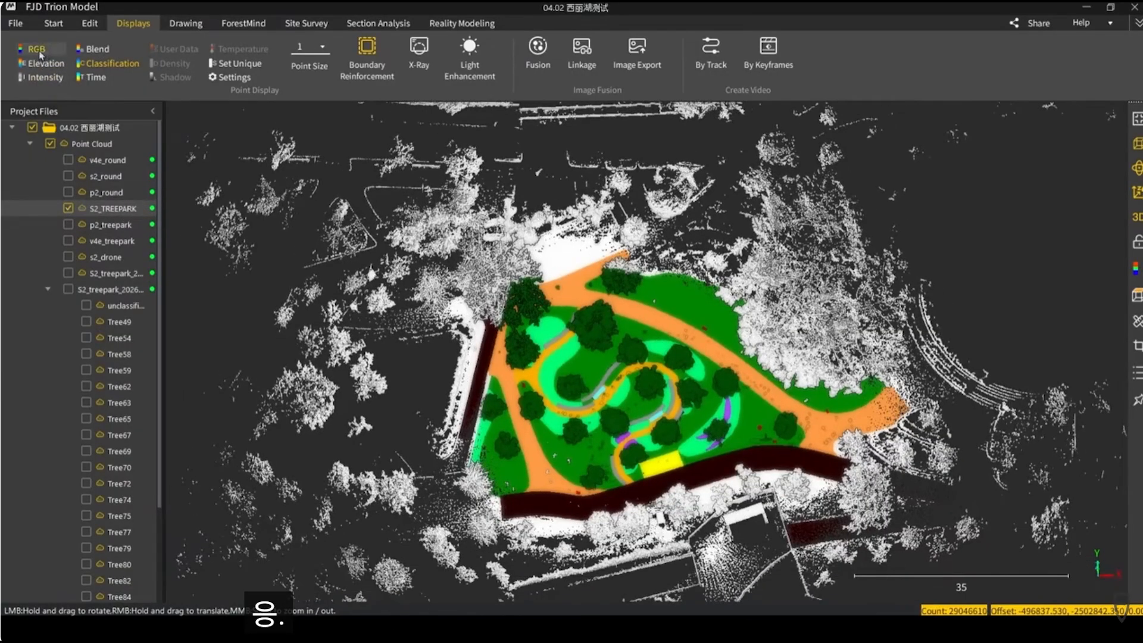
pyautogui.scroll(2, 670, 407)
pyautogui.scroll(-2, 679, 414)
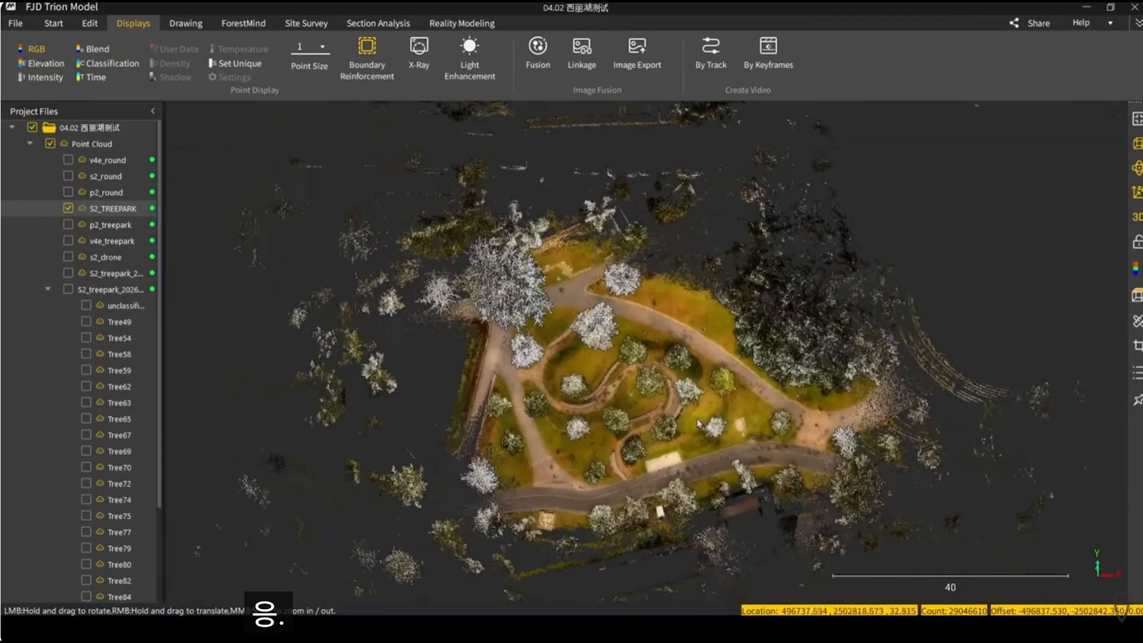
pyautogui.moveTo(687, 420); pyautogui.dragTo(672, 463)
pyautogui.scroll(2, 672, 462)
pyautogui.moveTo(685, 417); pyautogui.dragTo(637, 465)
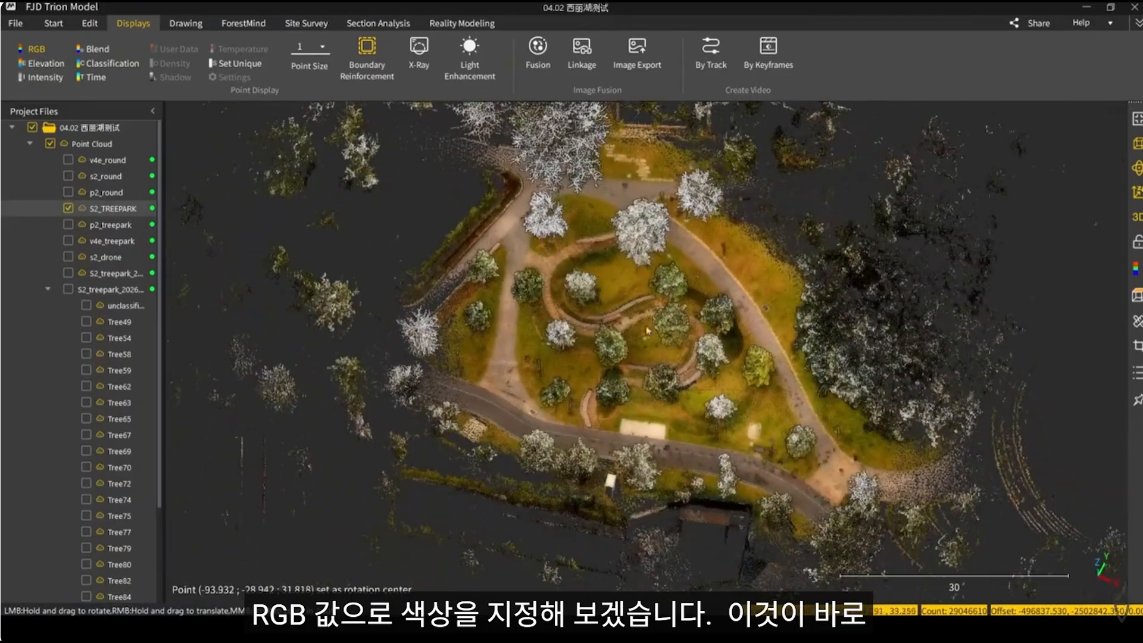
# Switch the view to perspective projection and examine the trees and paths of the RGB park cloud from several angles
pyautogui.click(1138, 143)
pyautogui.scroll(3, 808, 428)
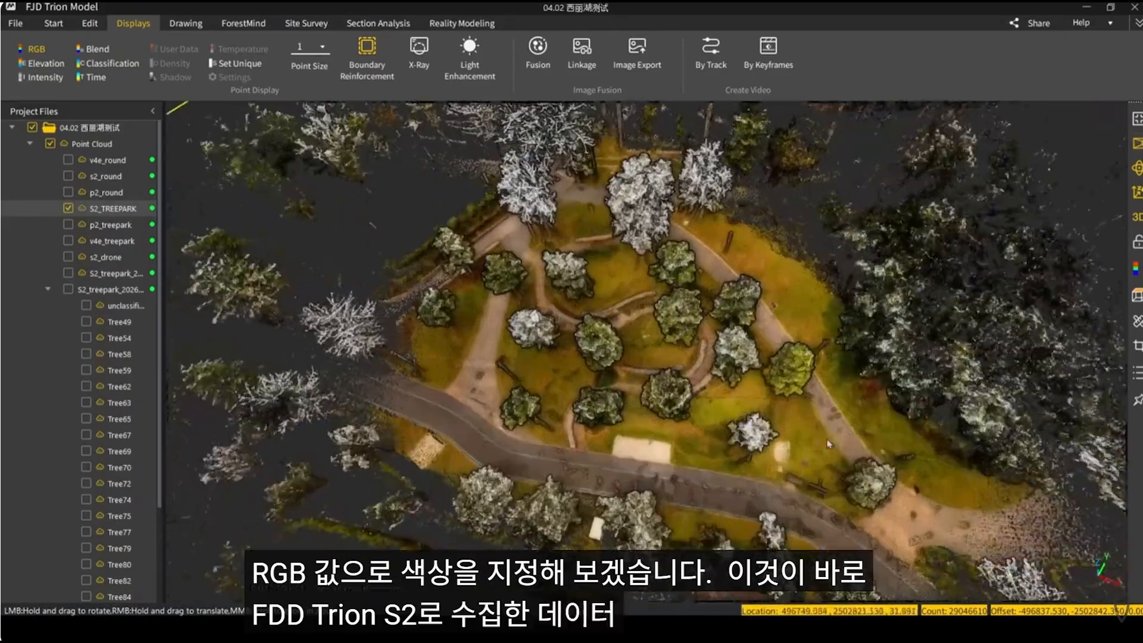
pyautogui.moveTo(808, 431); pyautogui.dragTo(637, 294)
pyautogui.scroll(-3, 724, 370)
pyautogui.scroll(4, 741, 399)
pyautogui.scroll(4, 627, 381)
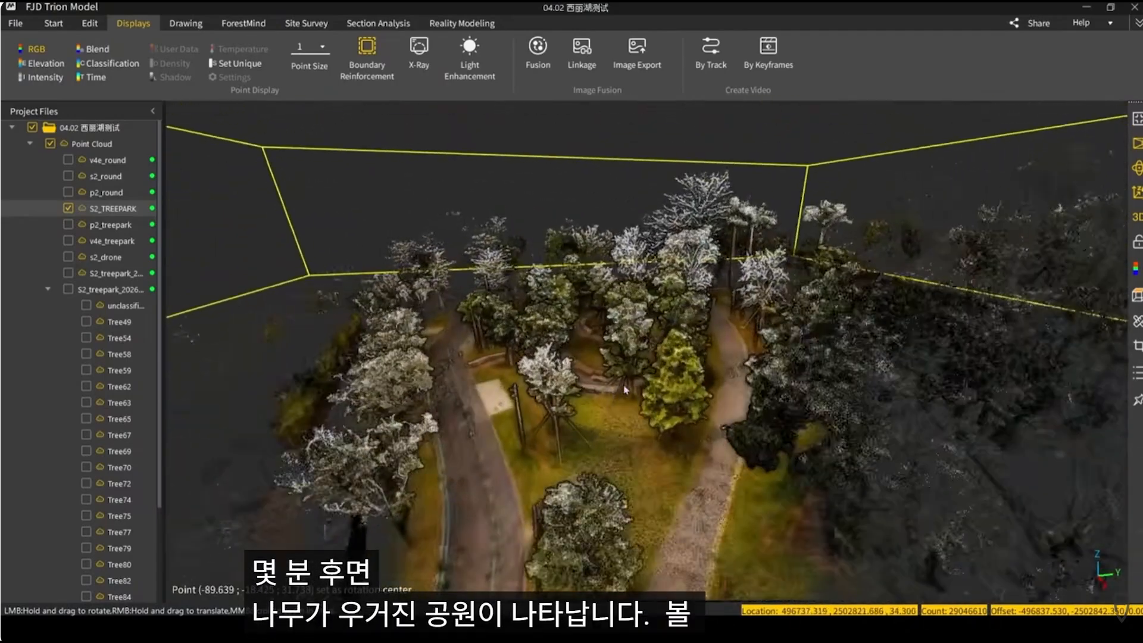
pyautogui.moveTo(627, 385); pyautogui.dragTo(801, 438)
pyautogui.moveTo(596, 333); pyautogui.dragTo(665, 420)
pyautogui.scroll(-1, 676, 359)
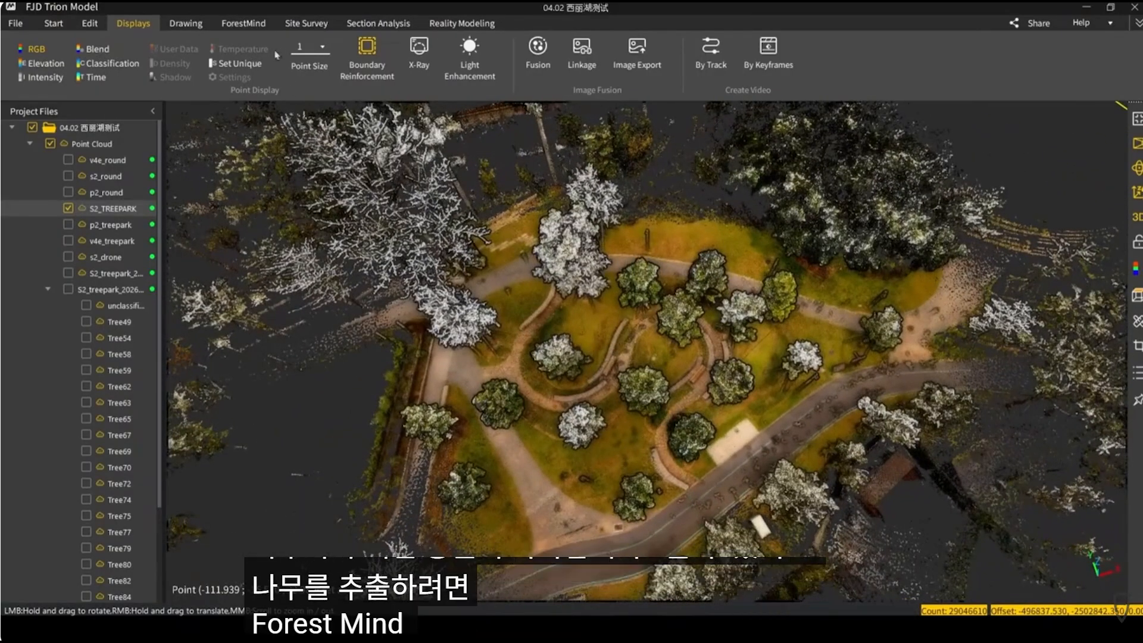
pyautogui.click(51, 25)
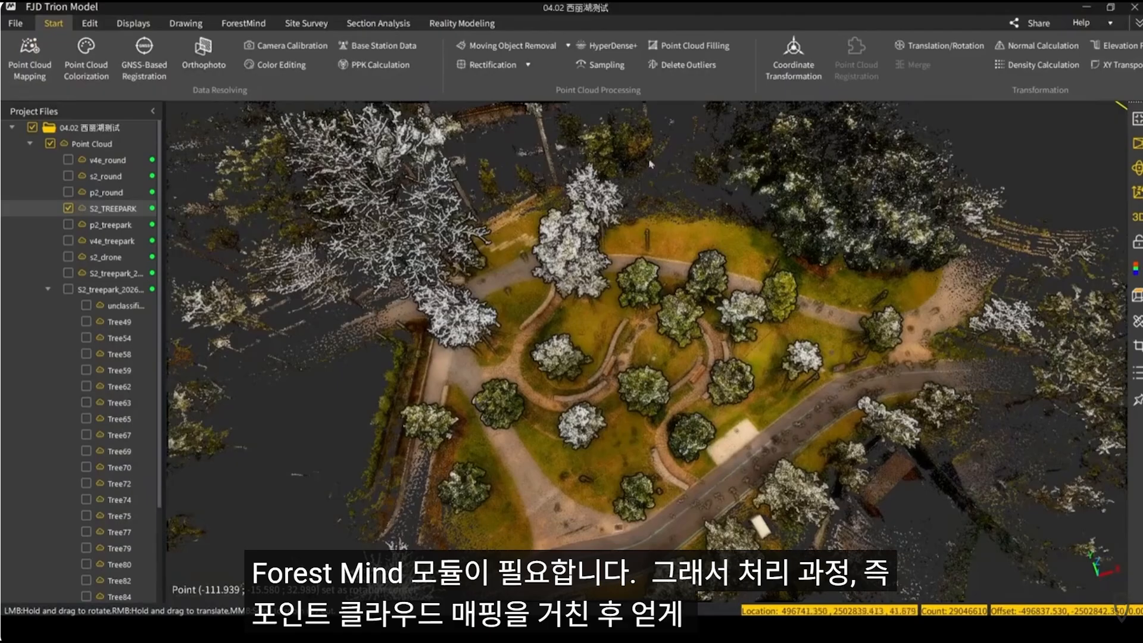
pyautogui.scroll(-3, 651, 164)
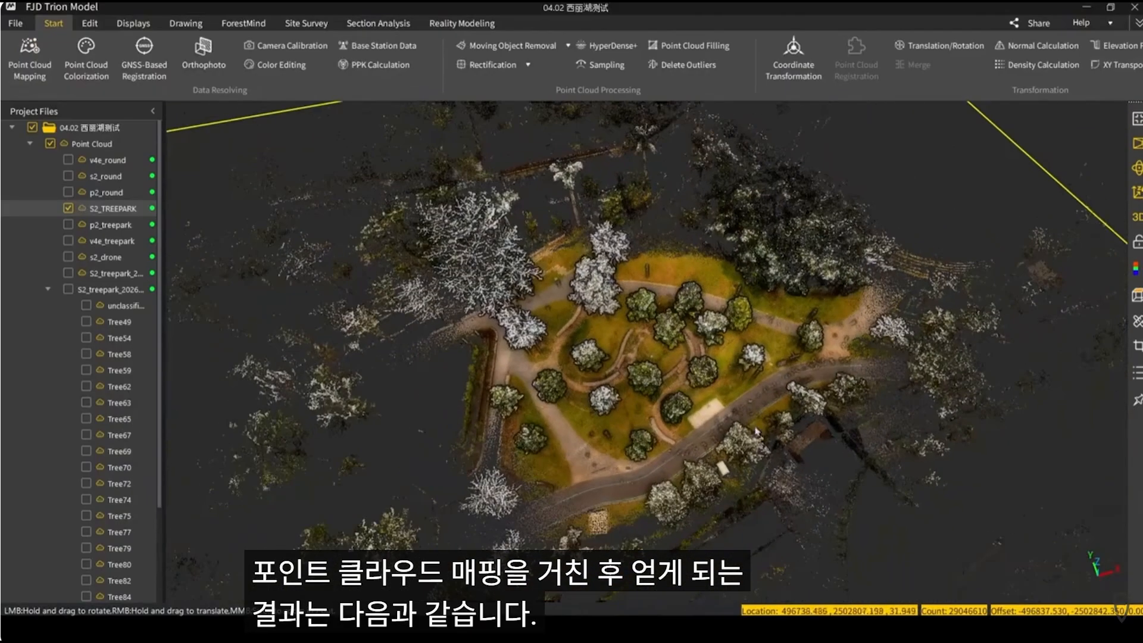
pyautogui.scroll(2, 652, 369)
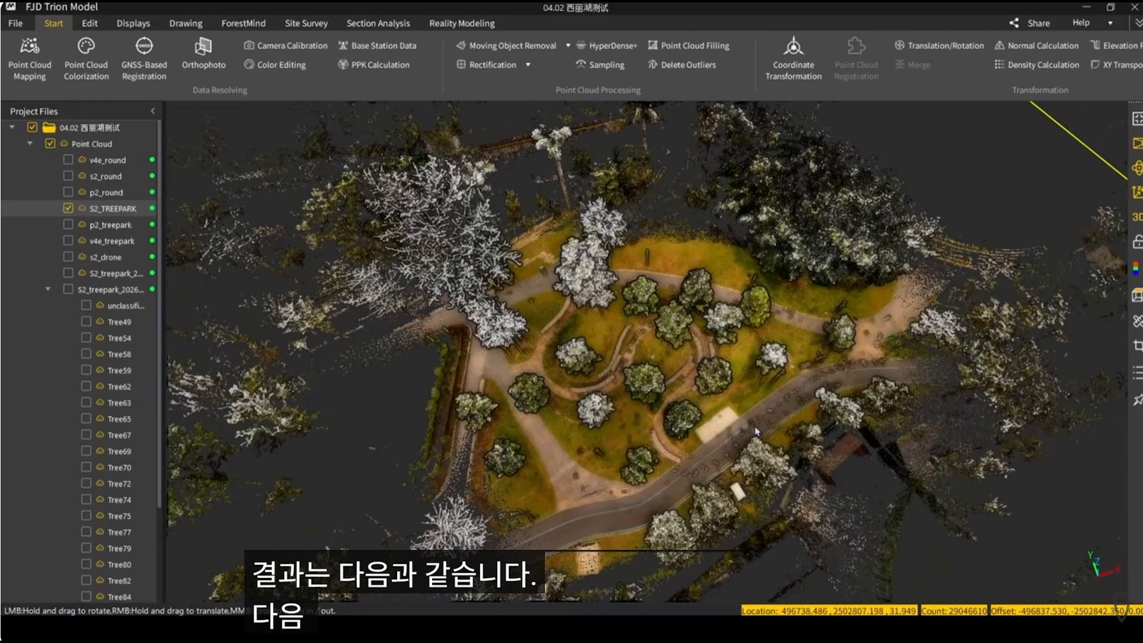
# Try a grid size of 0.20 m in ForestMind's Extract Ground Point settings for S2_TREEPARK, and dismiss them without running
pyautogui.click(254, 27)
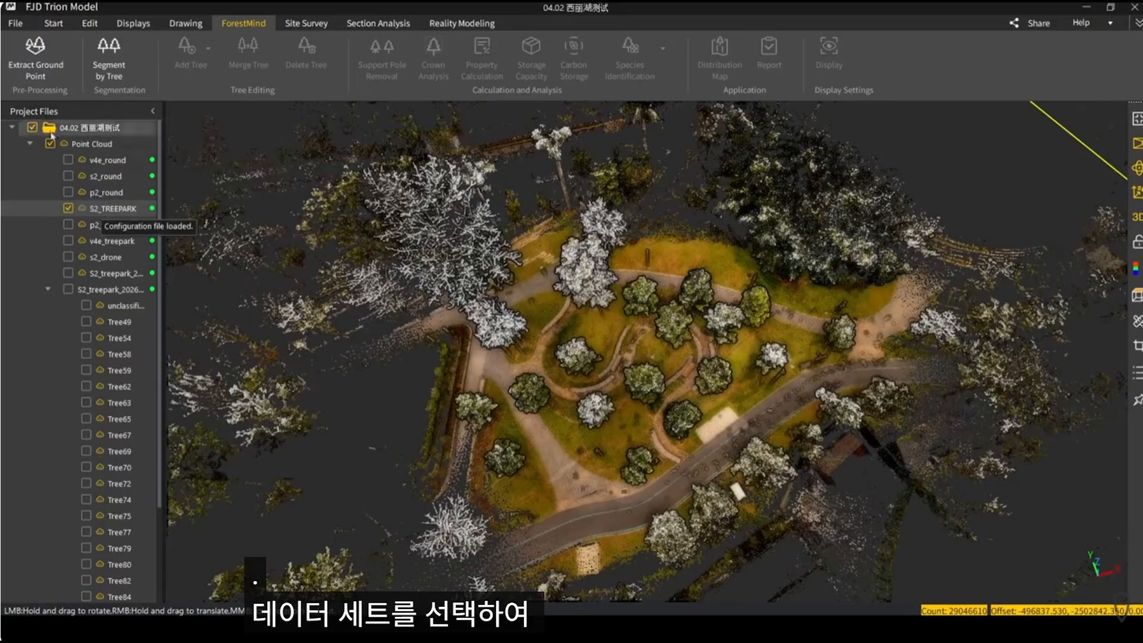
pyautogui.click(37, 62)
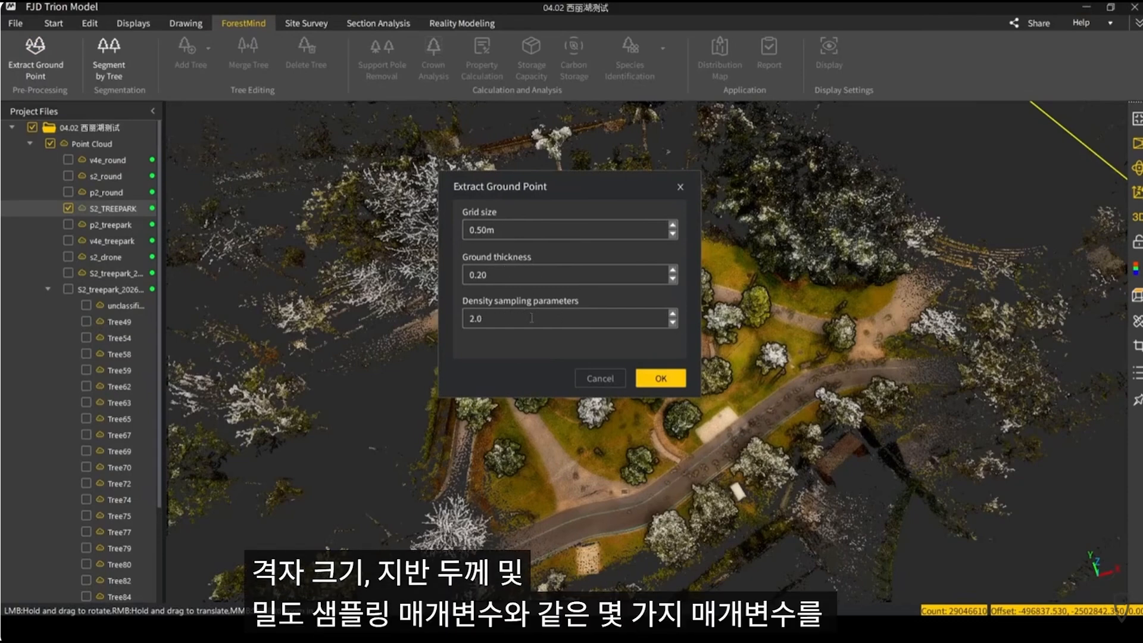
pyautogui.scroll(-1, 498, 228)
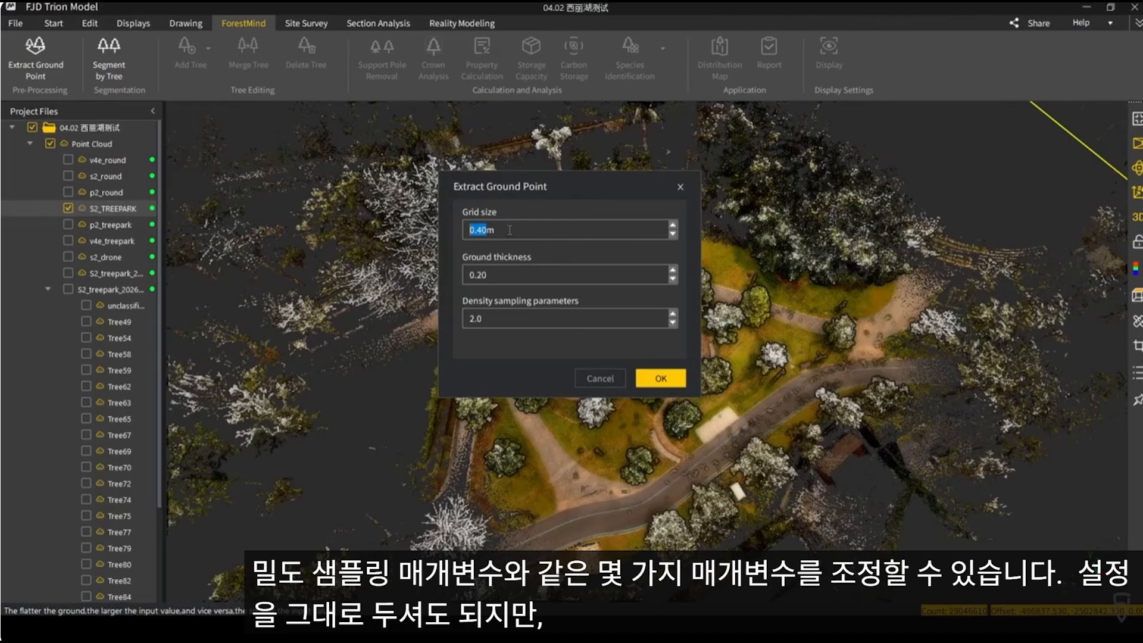
pyautogui.scroll(-1, 502, 231)
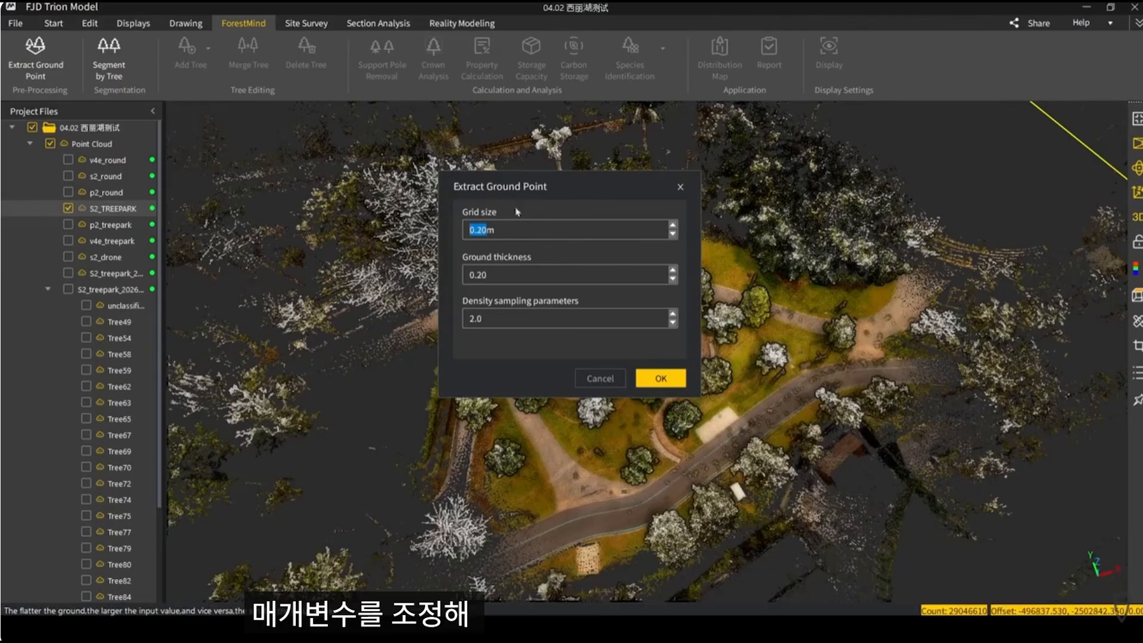
pyautogui.moveTo(601, 189); pyautogui.dragTo(336, 248)
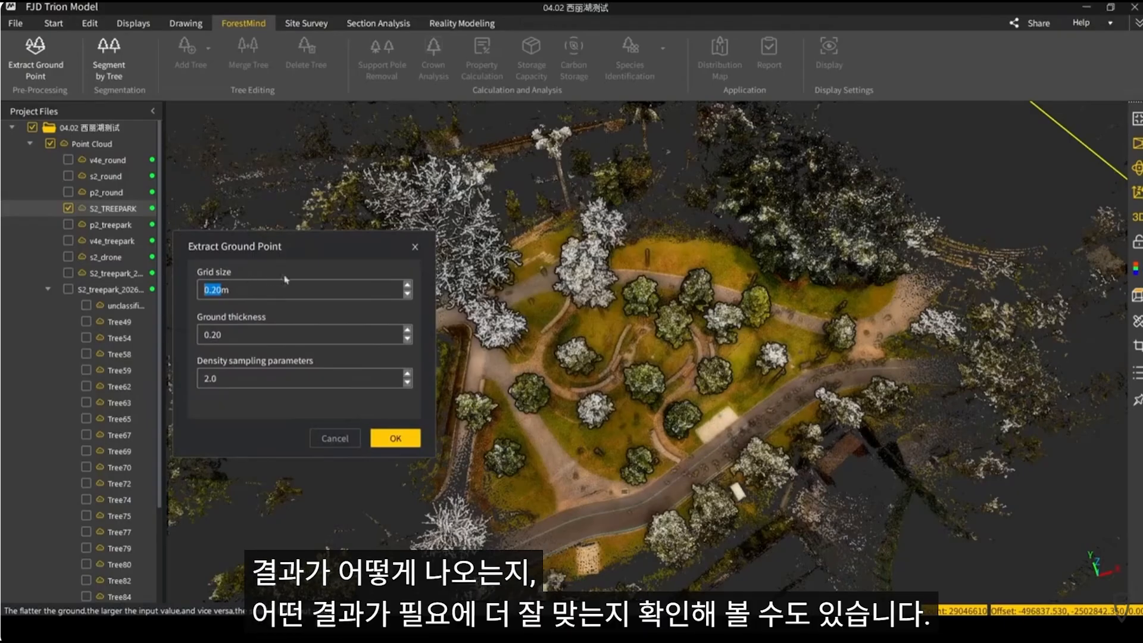
pyautogui.click(413, 248)
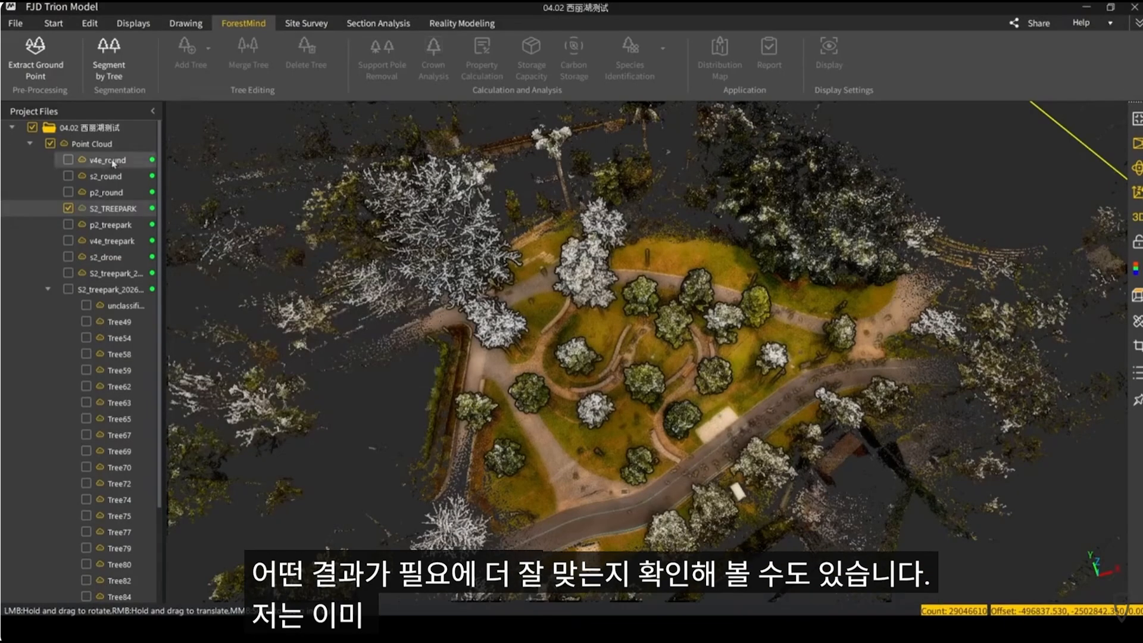
# Hide S2_TREEPARK, show the ground-extracted S2_treepark cloud instead, and inspect its terrain from above and from the side
pyautogui.click(68, 208)
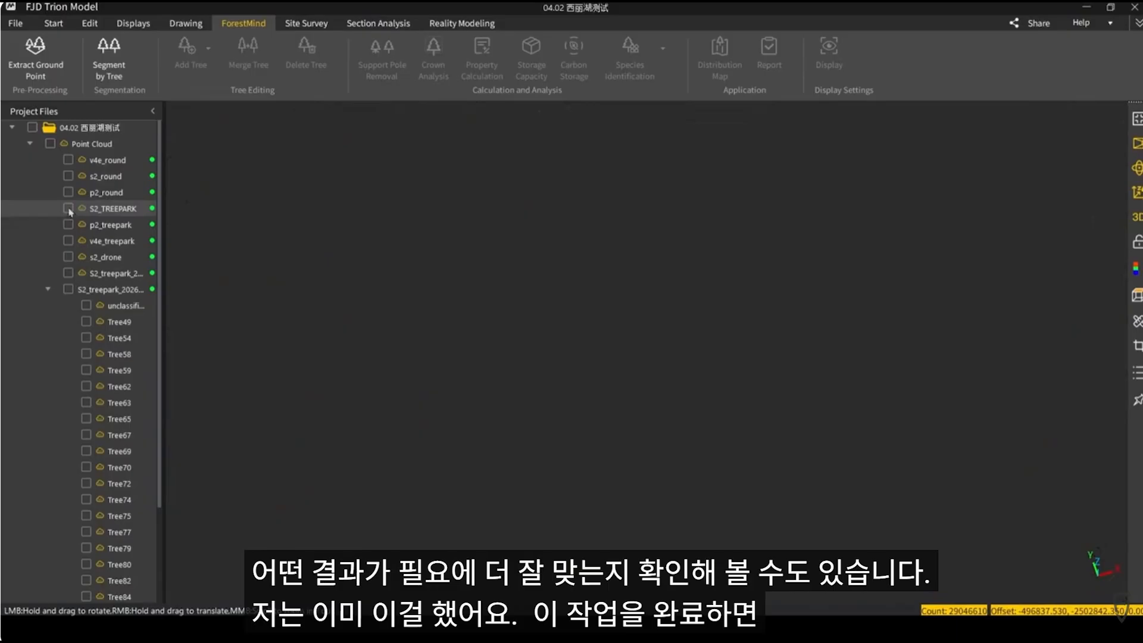
pyautogui.click(68, 273)
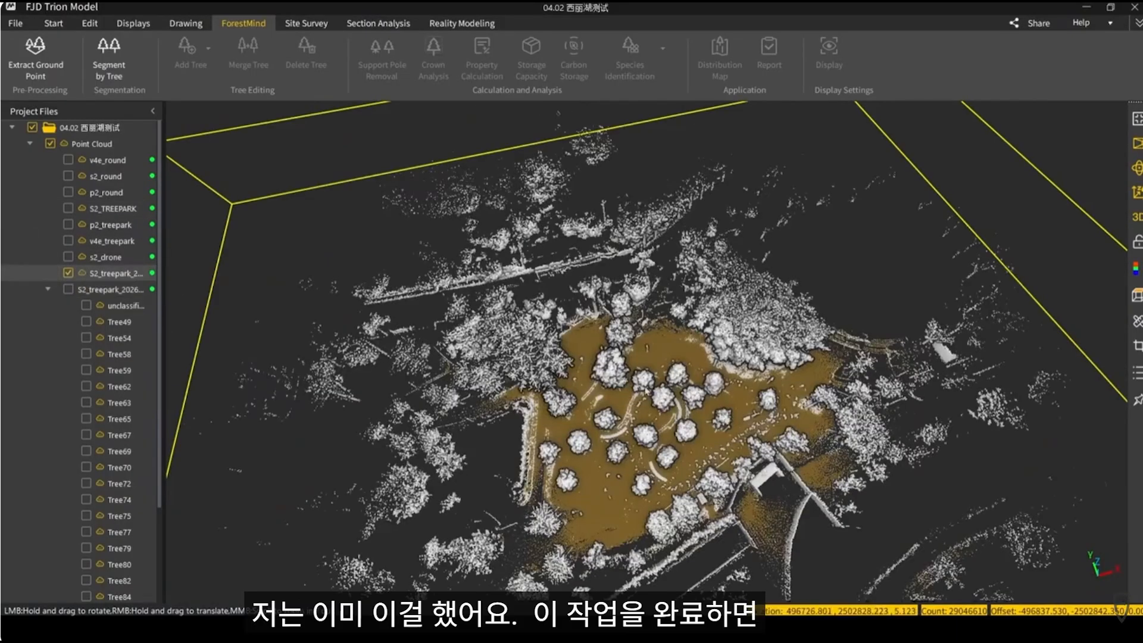
pyautogui.moveTo(648, 391); pyautogui.dragTo(560, 268)
pyautogui.moveTo(712, 488); pyautogui.dragTo(700, 375)
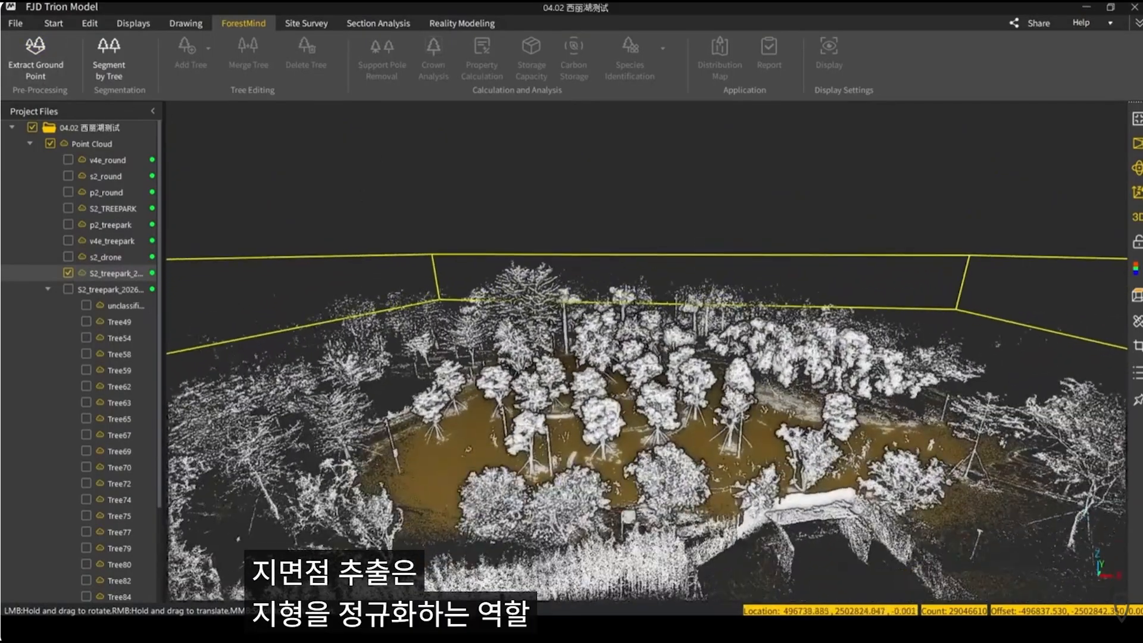
pyautogui.moveTo(716, 421); pyautogui.dragTo(655, 276)
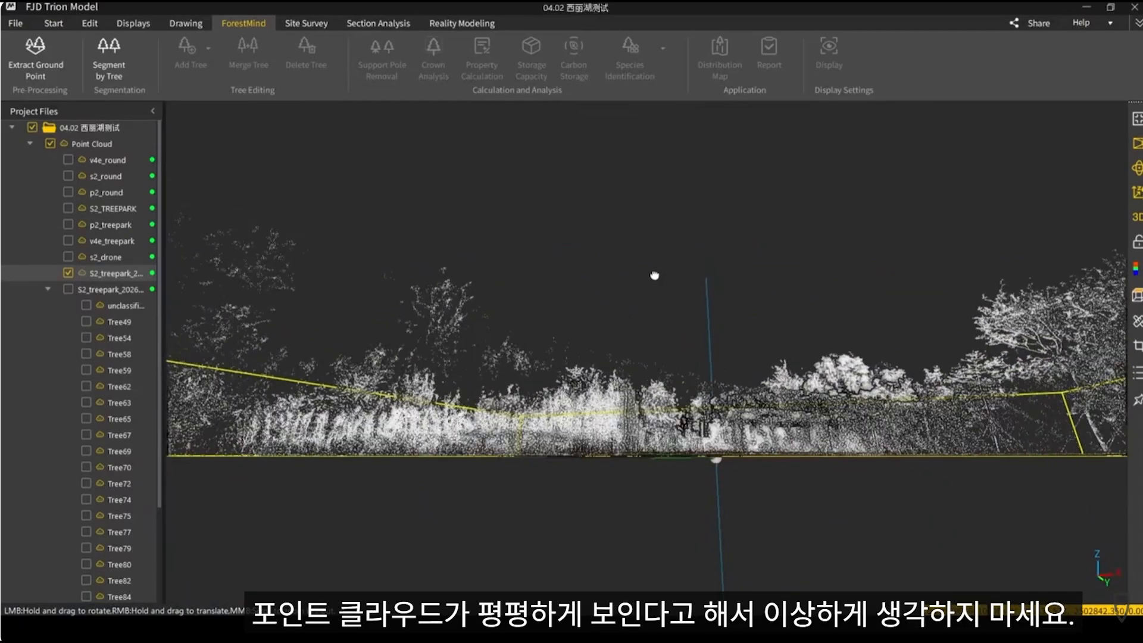
# Compare the original S2_TREEPARK terrain with the ground-extracted cloud, and return to viewing the ground-extracted cloud alone
pyautogui.click(68, 208)
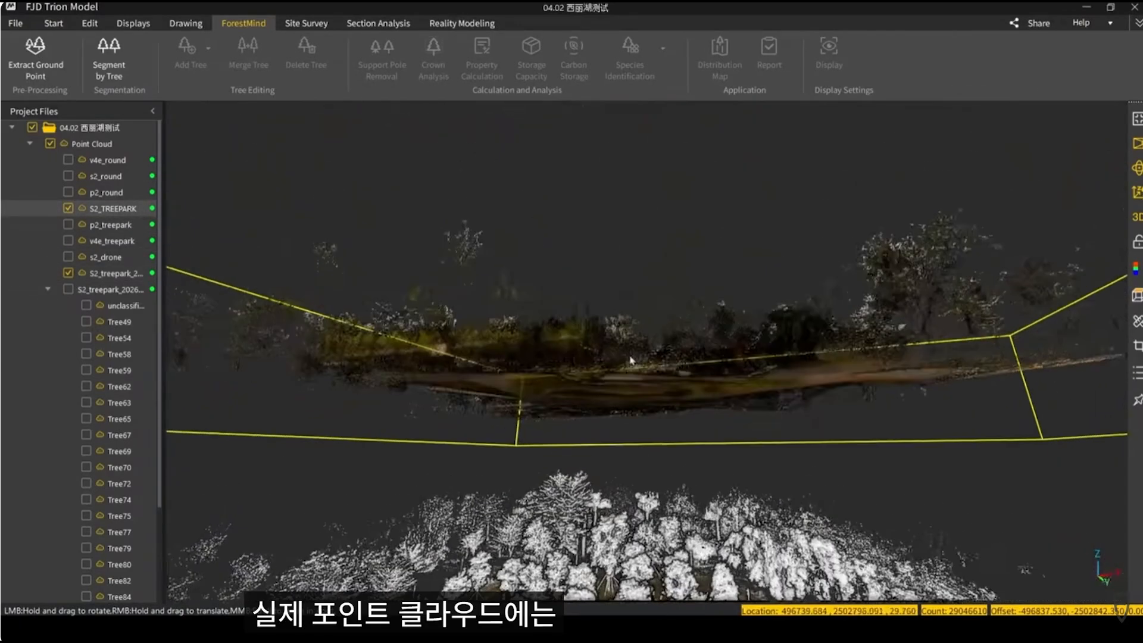
pyautogui.moveTo(631, 361); pyautogui.dragTo(511, 349)
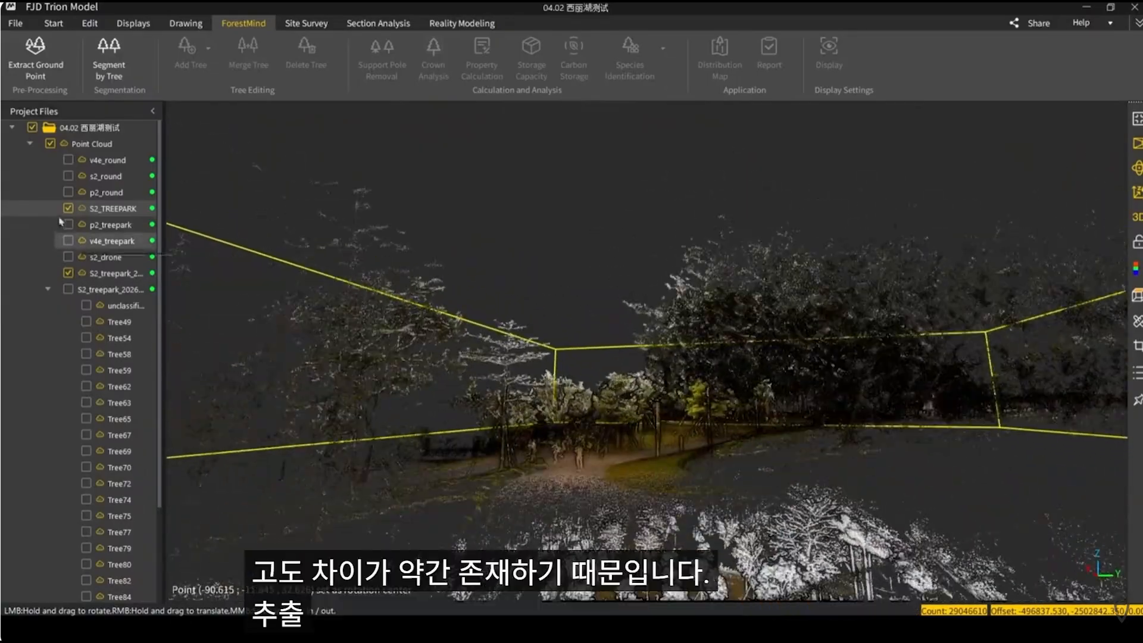
pyautogui.click(68, 208)
pyautogui.click(113, 273)
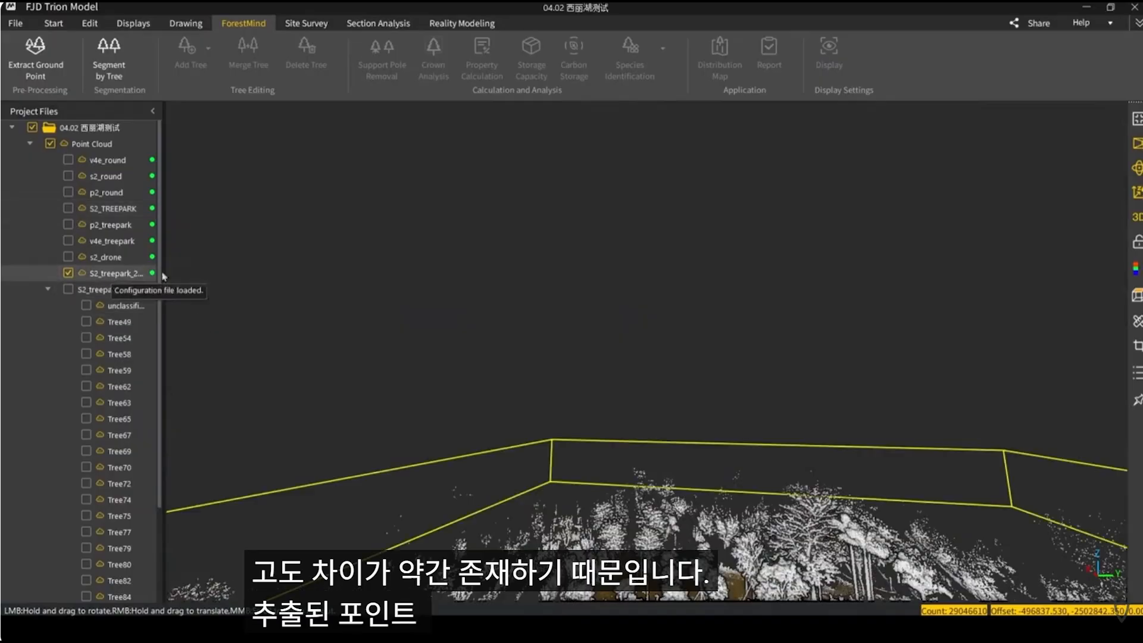
pyautogui.moveTo(723, 435); pyautogui.dragTo(661, 417)
pyautogui.moveTo(476, 286); pyautogui.dragTo(565, 318)
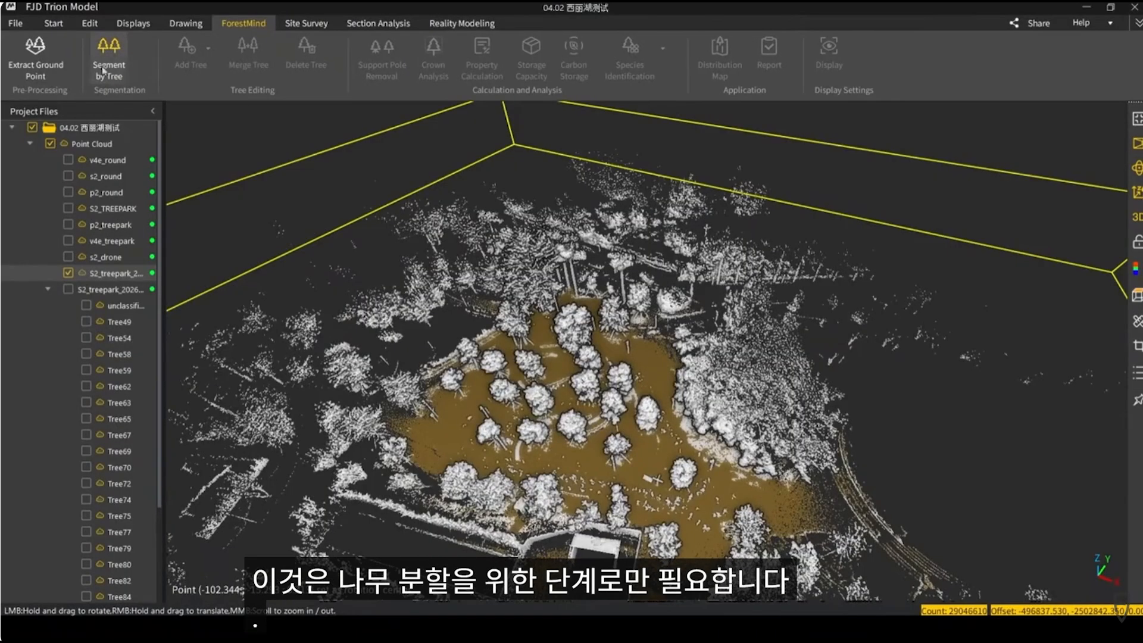
pyautogui.moveTo(490, 361); pyautogui.dragTo(632, 411)
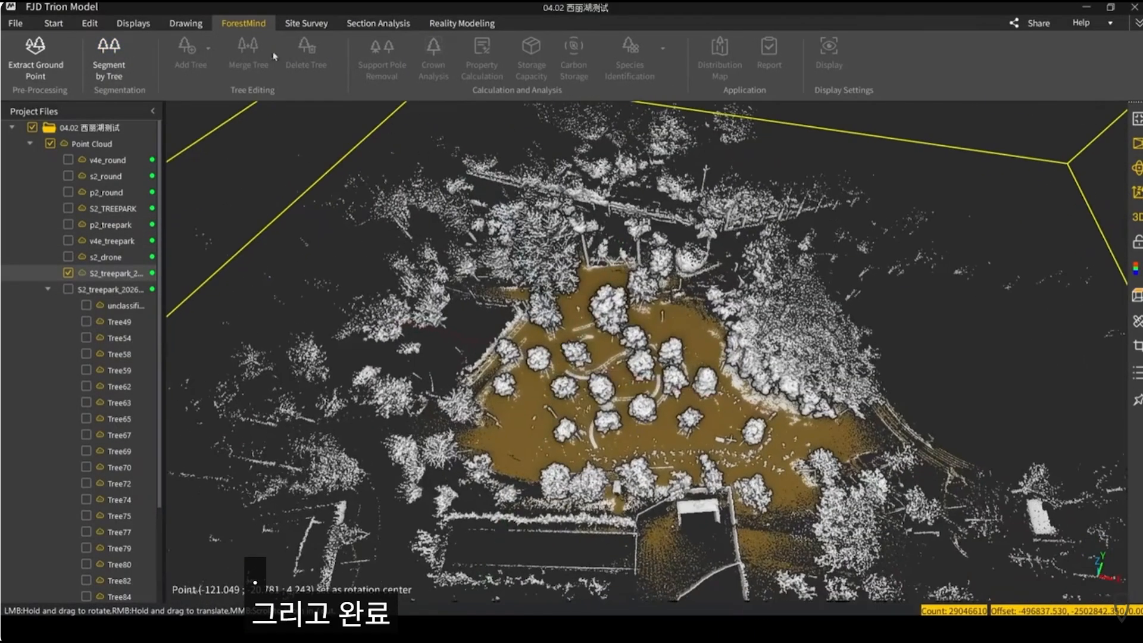
# Segment the ground-extracted cloud by tree with handheld collection, 500 minimum points, 0.10 minimum grid edge length and unchanged advanced settings
pyautogui.click(109, 57)
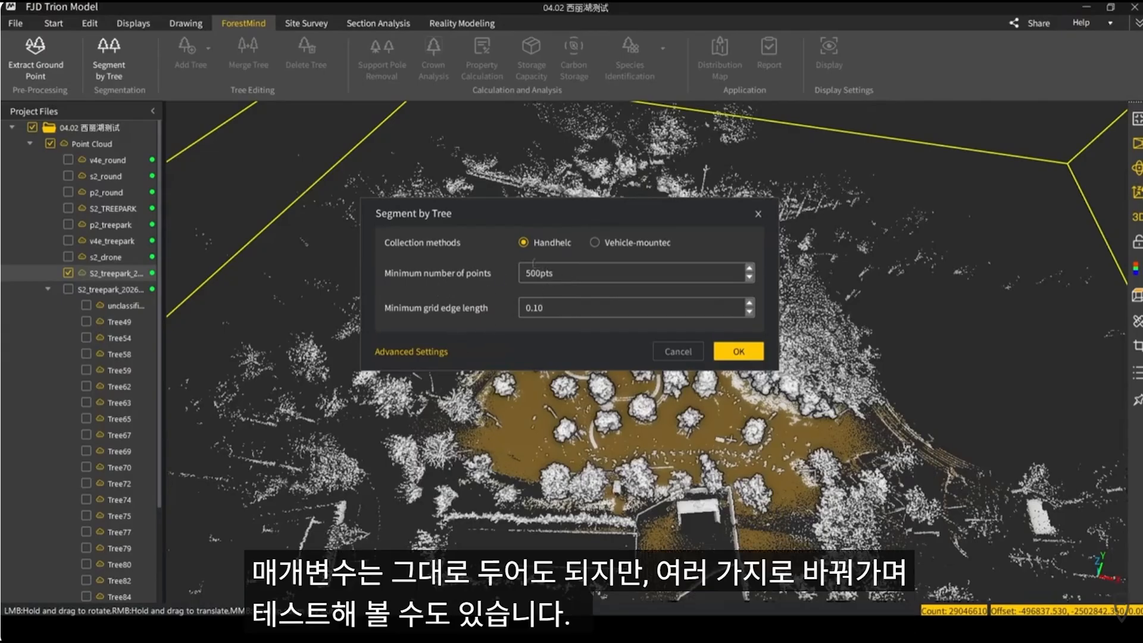
pyautogui.click(412, 352)
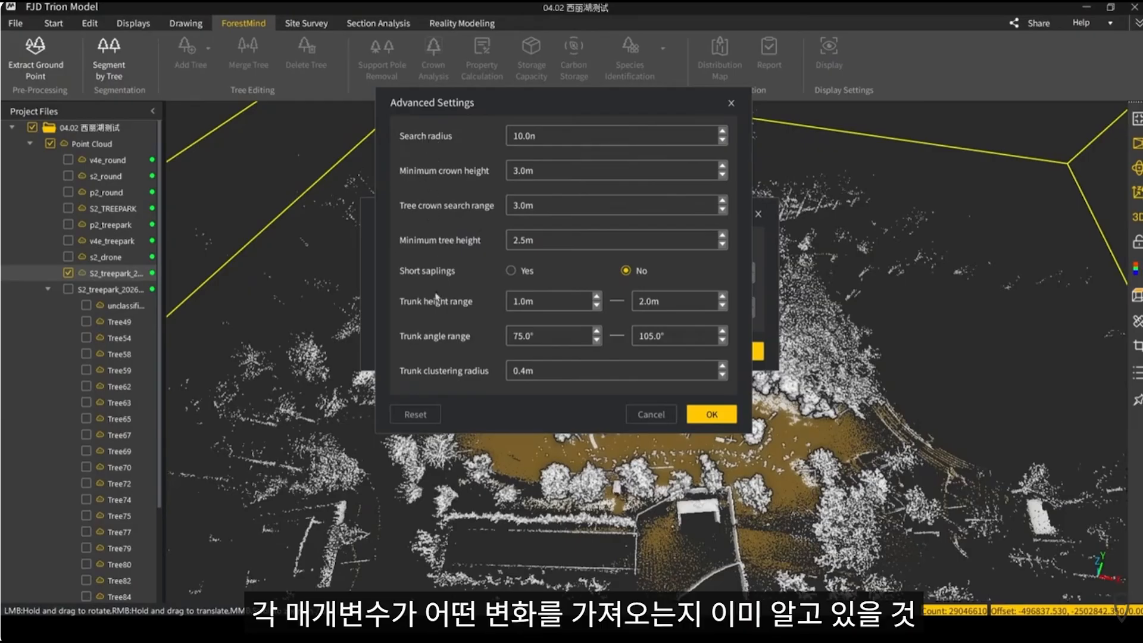
pyautogui.click(732, 104)
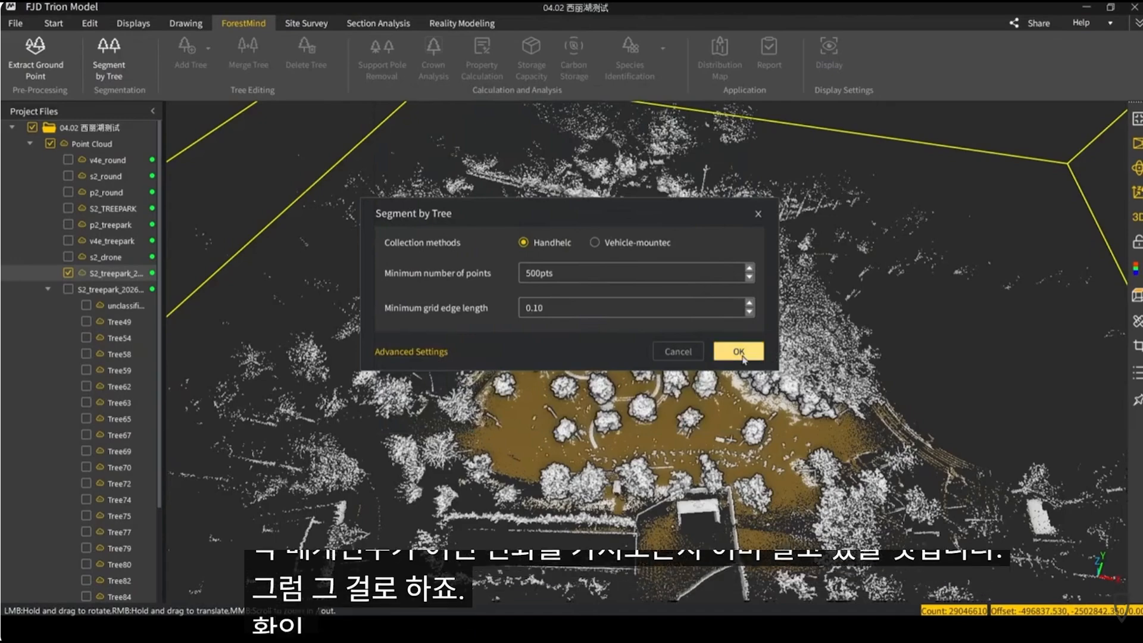
pyautogui.click(759, 215)
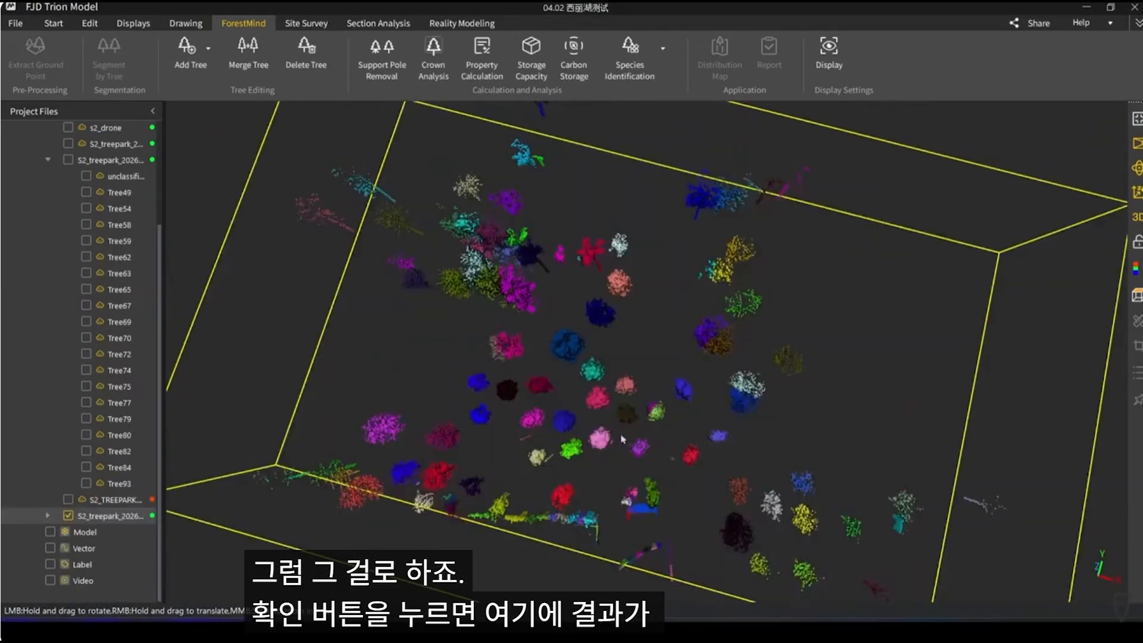
# Examine the new tree segmentation result and expand its group to list the individual trees
pyautogui.moveTo(696, 411); pyautogui.dragTo(652, 340)
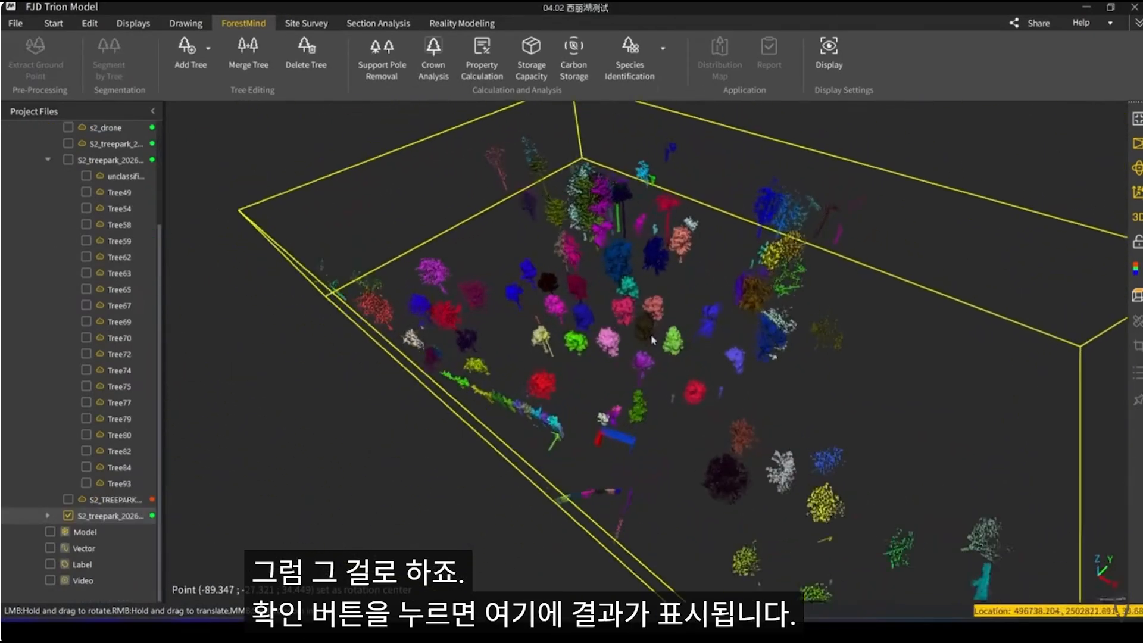
pyautogui.scroll(1, 653, 340)
pyautogui.click(48, 516)
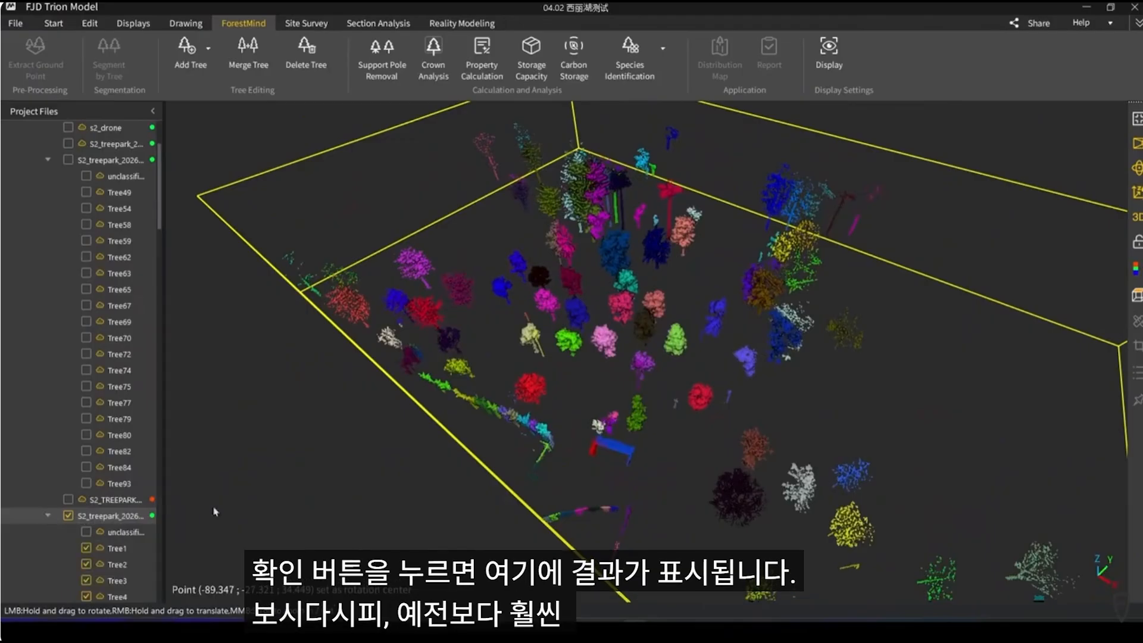
# Compare the new segmentation with the earlier one by temporarily displaying the earlier tree group
pyautogui.scroll(-2, 636, 322)
pyautogui.moveTo(636, 322); pyautogui.dragTo(589, 244)
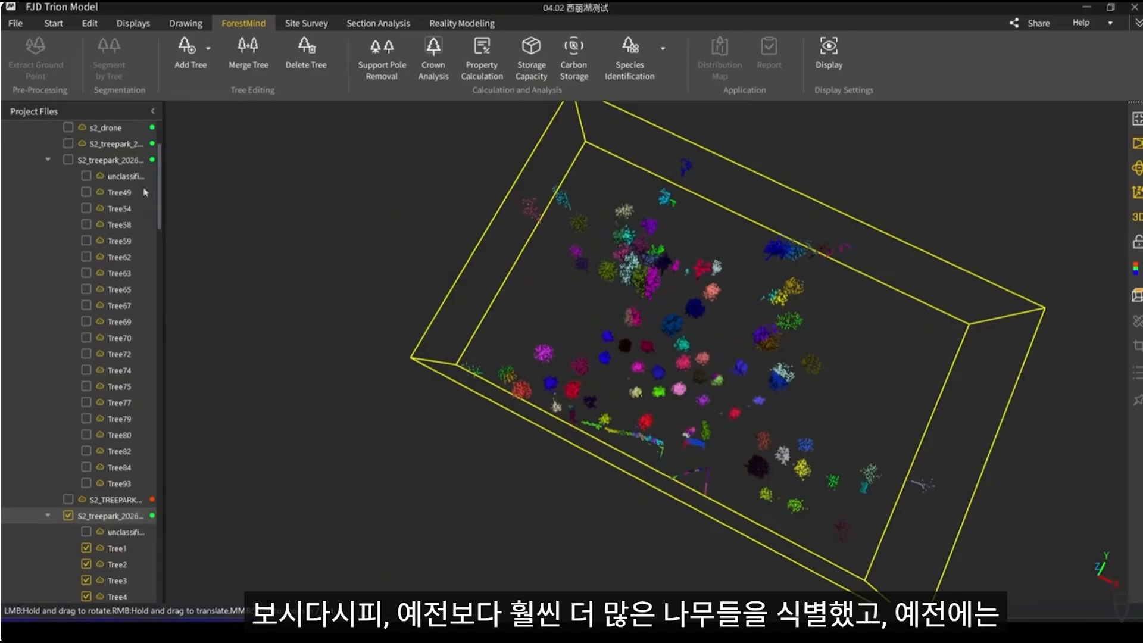
pyautogui.click(68, 161)
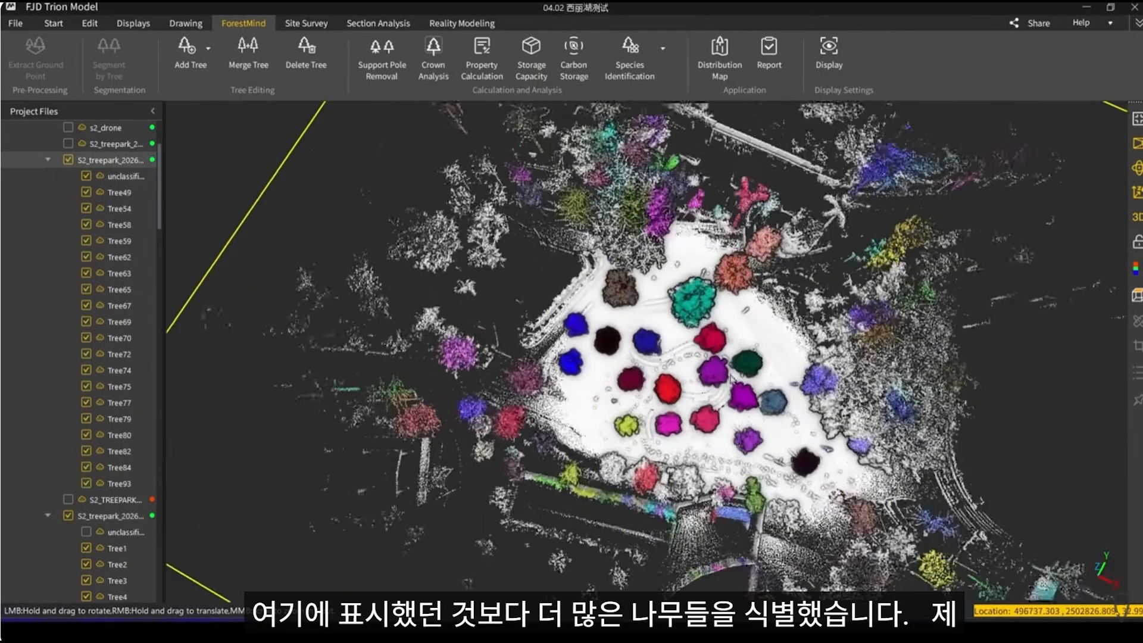
pyautogui.click(68, 159)
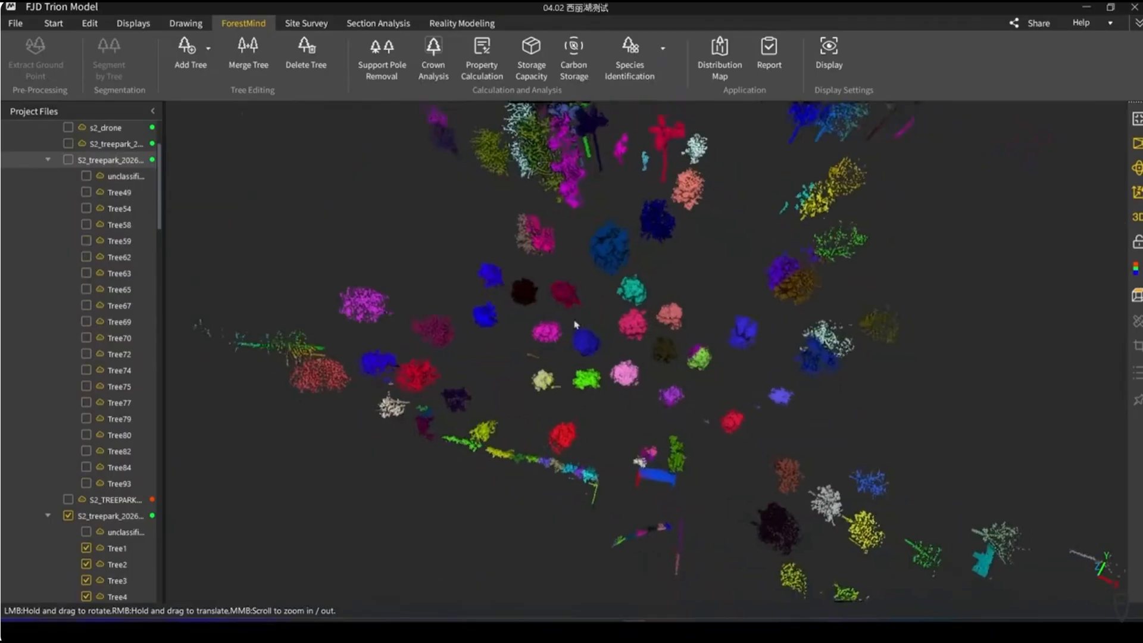
# Overlay the earlier tree group with its unclassified points on the new segmentation, inspect the park trees, and hide the group again
pyautogui.scroll(2, 623, 368)
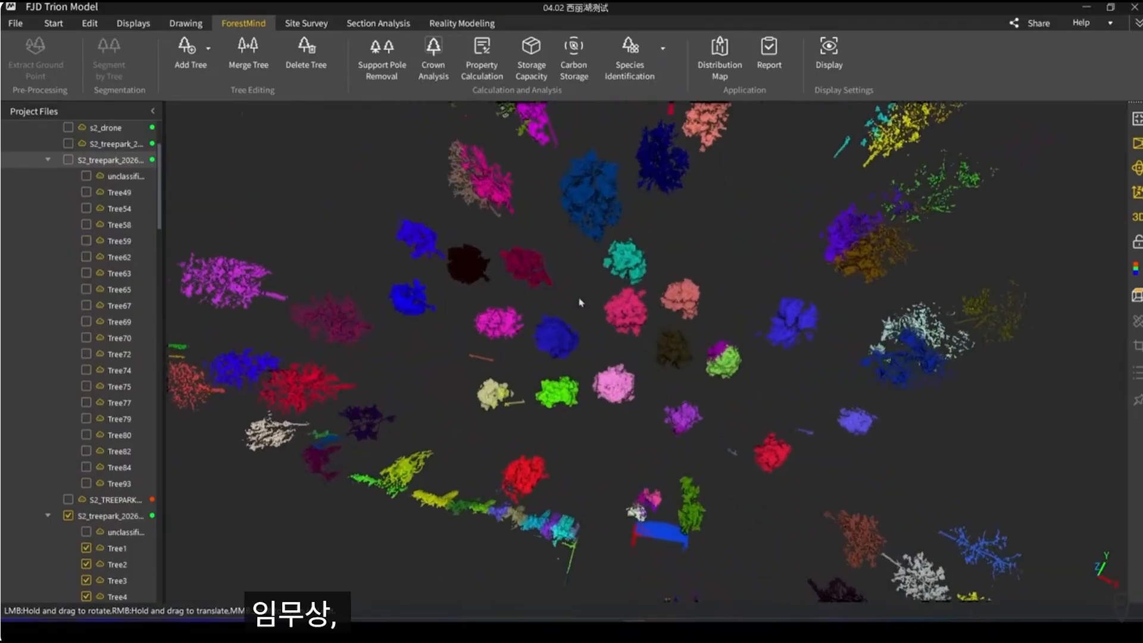
pyautogui.click(68, 160)
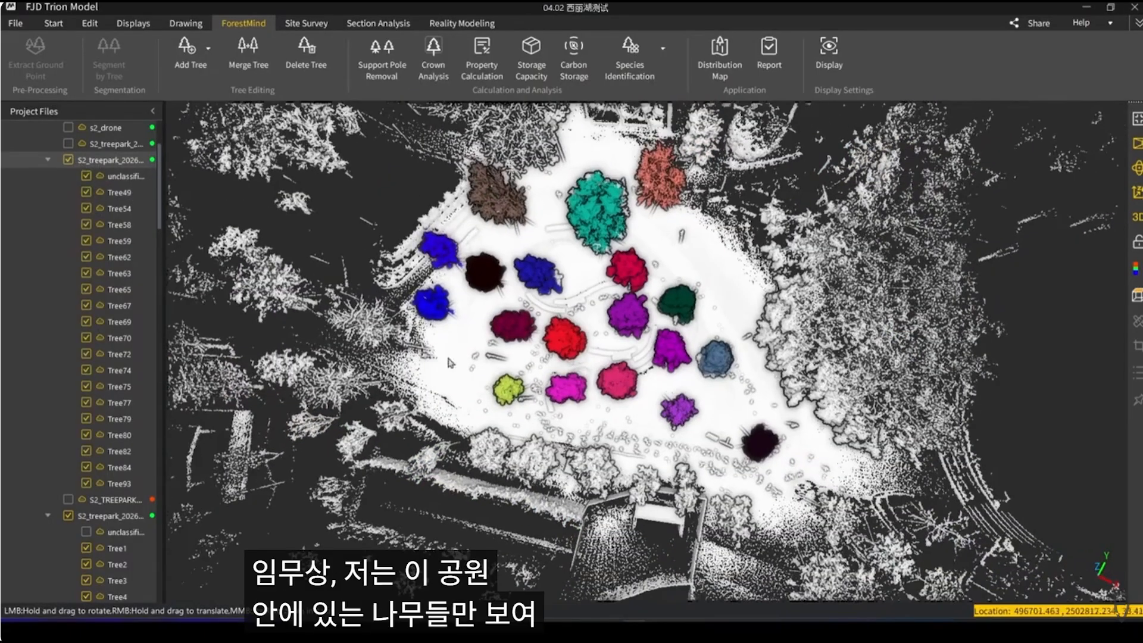
pyautogui.scroll(-2, 647, 351)
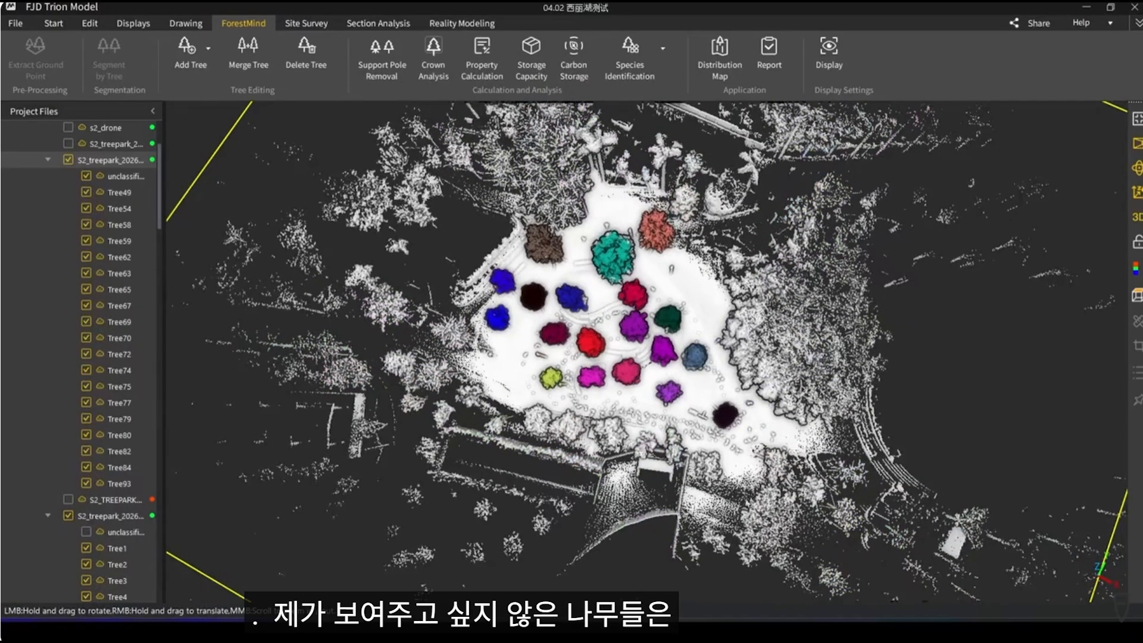
pyautogui.click(68, 160)
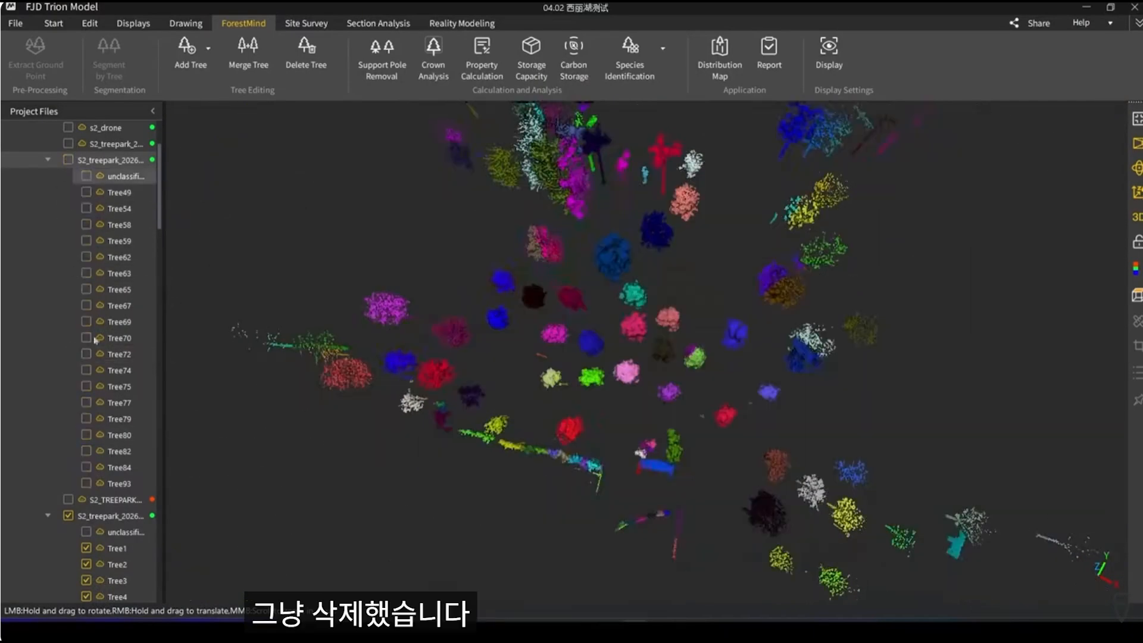
pyautogui.scroll(-2, 607, 408)
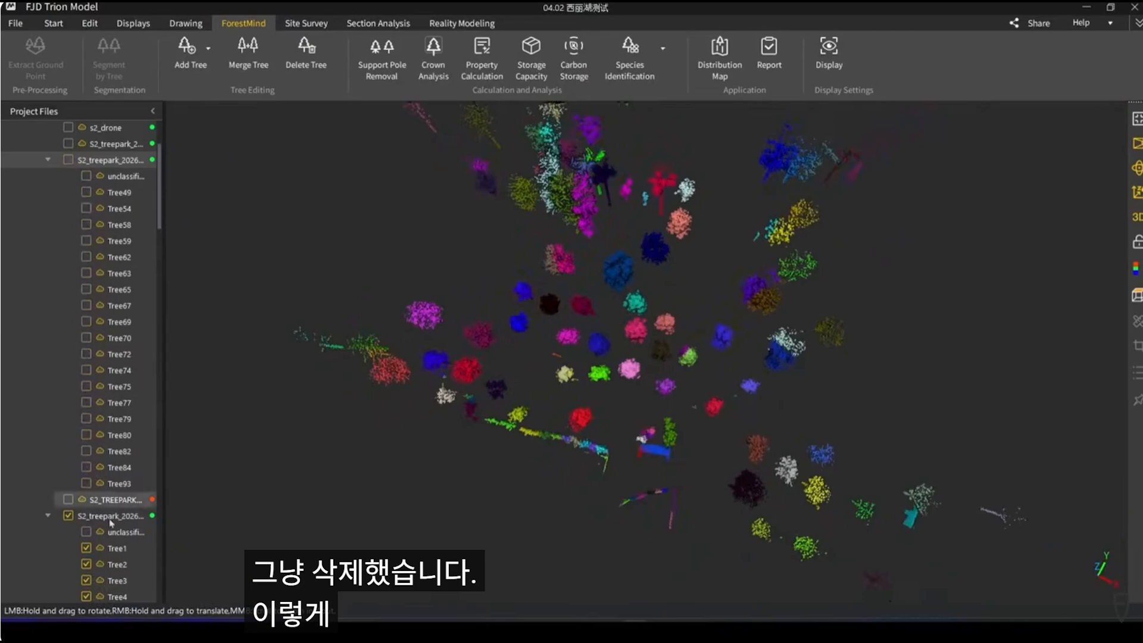
# Show the unclassified points of the new segmentation group together with its trees, and view them from an oblique angle
pyautogui.scroll(-8, 118, 226)
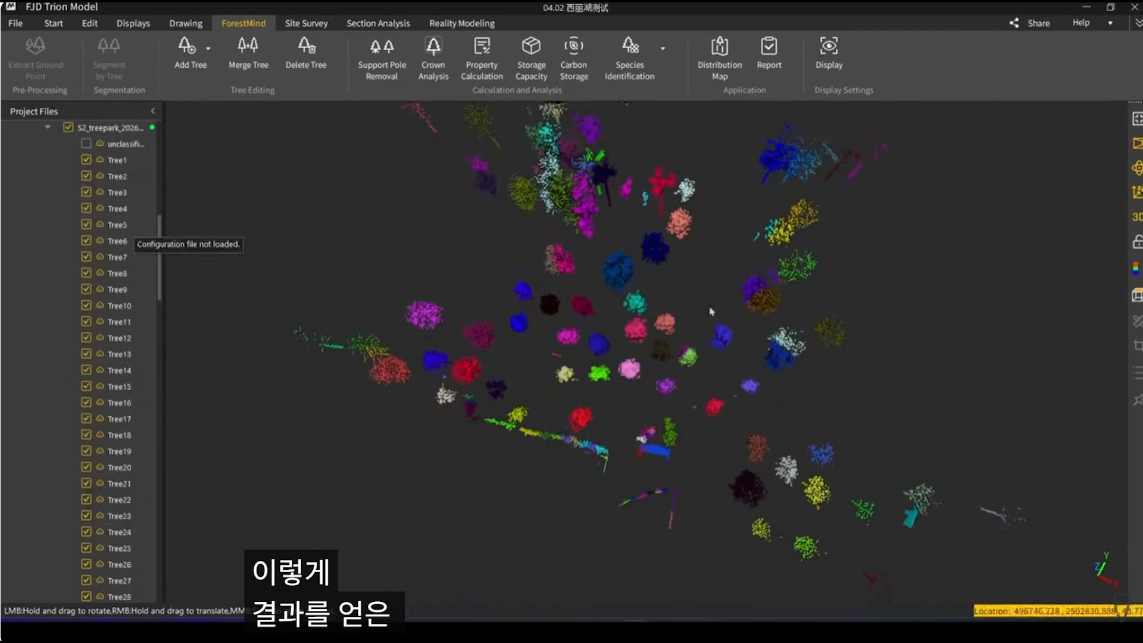
pyautogui.scroll(1, 712, 312)
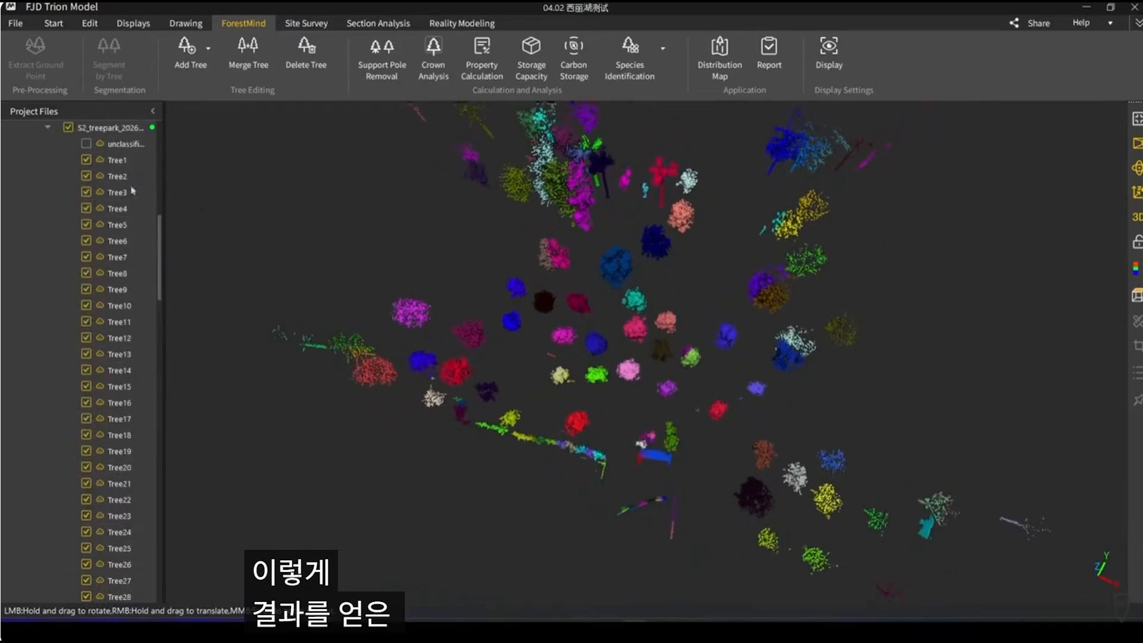
pyautogui.click(86, 144)
pyautogui.scroll(2, 691, 360)
pyautogui.moveTo(712, 373); pyautogui.dragTo(661, 353)
pyautogui.scroll(1, 734, 362)
# Select the new segmentation group and enable Tree ID labels in the display settings
pyautogui.click(110, 128)
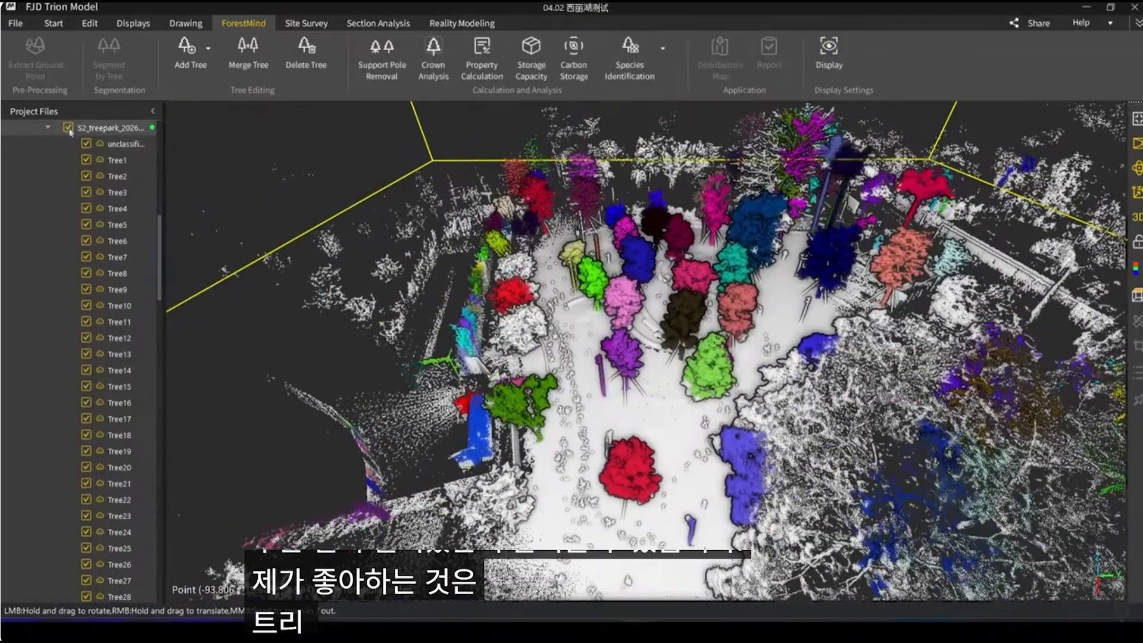
pyautogui.click(818, 62)
pyautogui.click(615, 277)
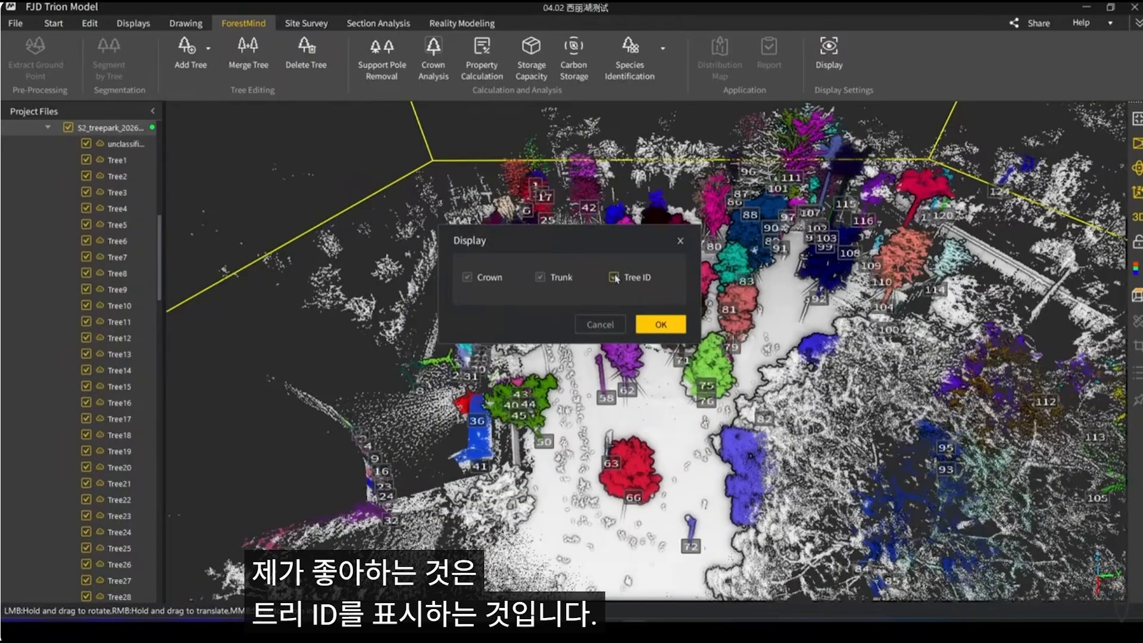
# Examine the labelled trees up close, focusing on trees 48 and 49 and the trunks around them
pyautogui.scroll(5, 667, 326)
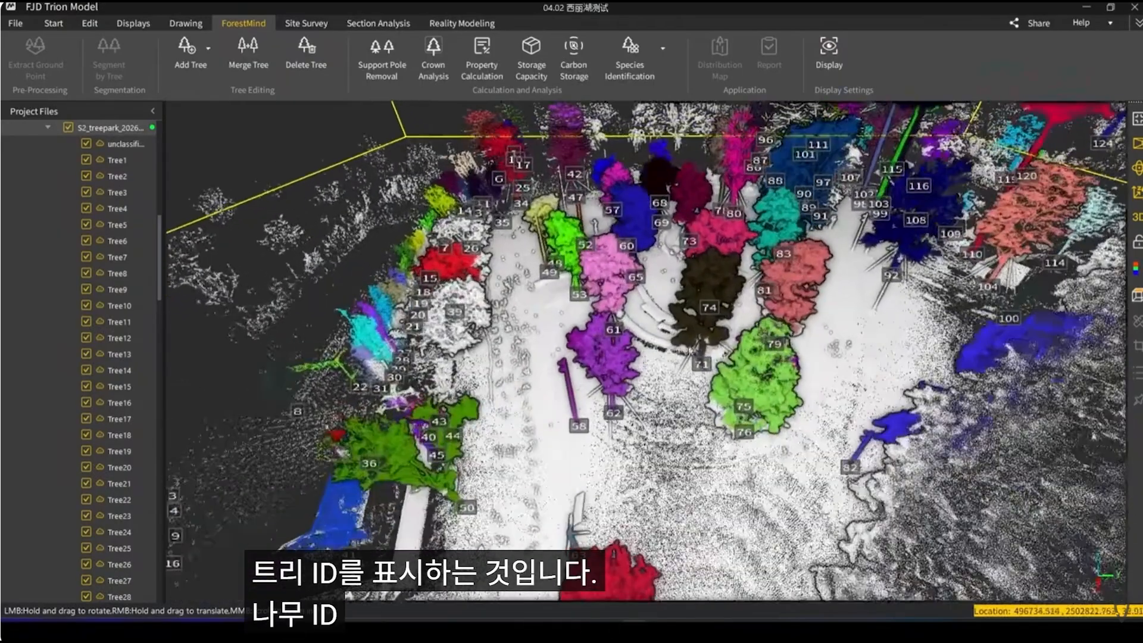
pyautogui.scroll(5, 228, 226)
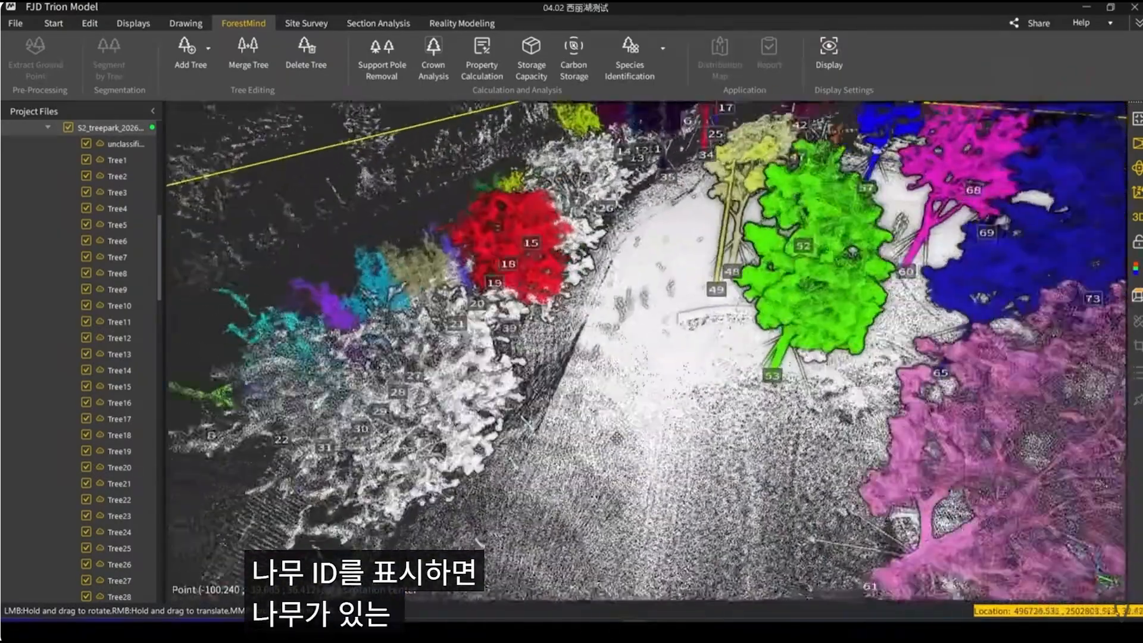
pyautogui.moveTo(853, 253); pyautogui.dragTo(881, 303)
pyautogui.scroll(4, 774, 322)
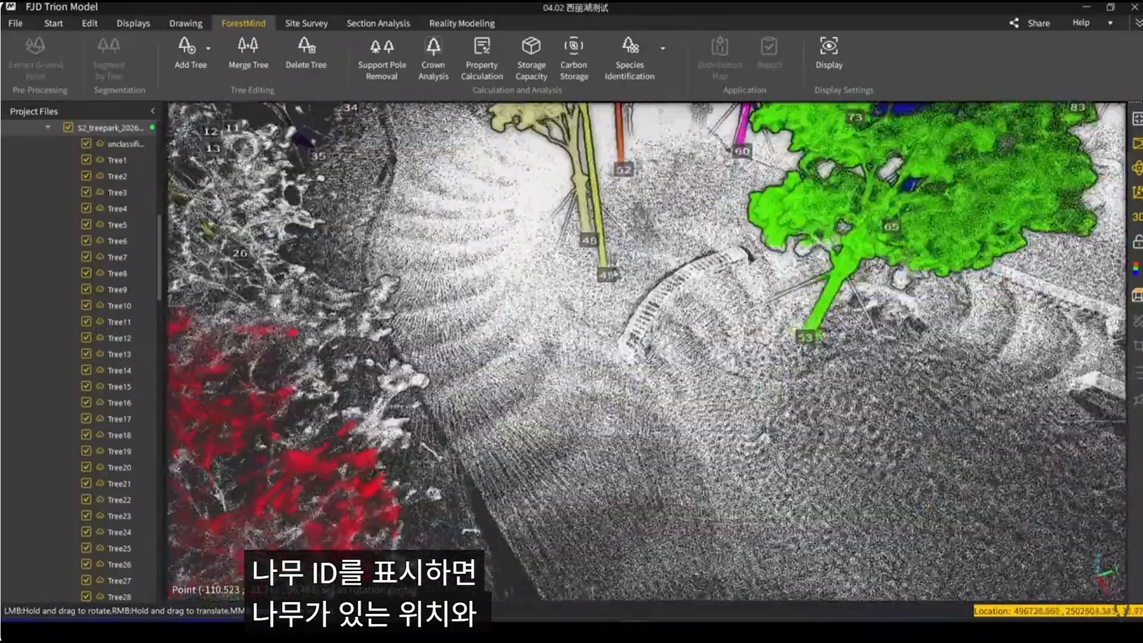
pyautogui.moveTo(714, 333); pyautogui.dragTo(762, 280)
pyautogui.scroll(3, 698, 363)
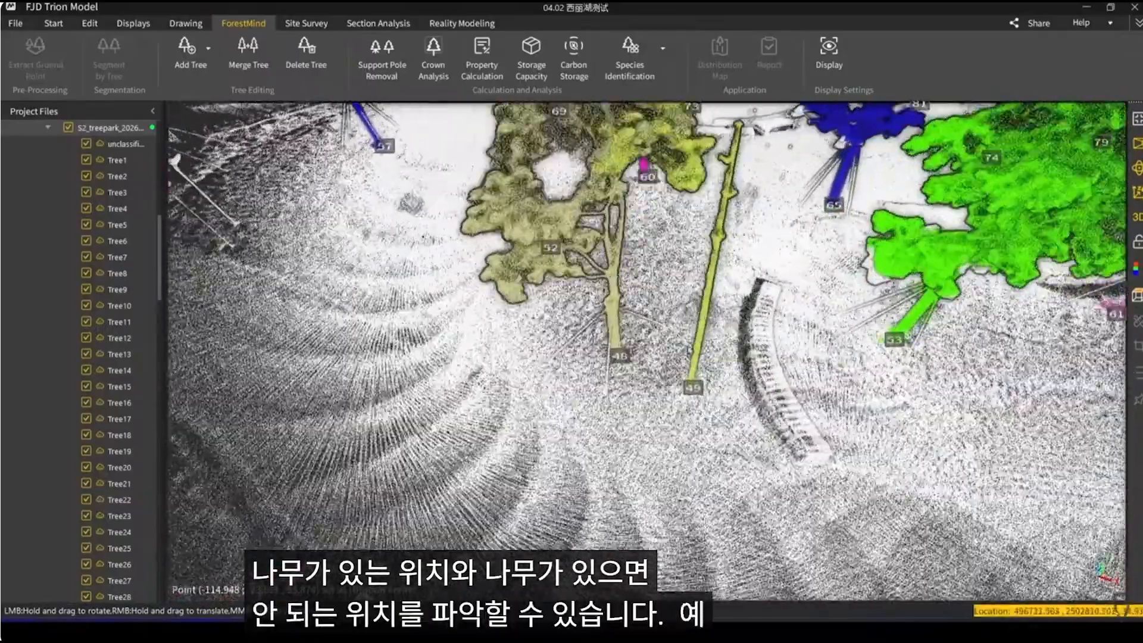
pyautogui.moveTo(697, 369); pyautogui.dragTo(741, 360)
pyautogui.moveTo(710, 255); pyautogui.dragTo(708, 330)
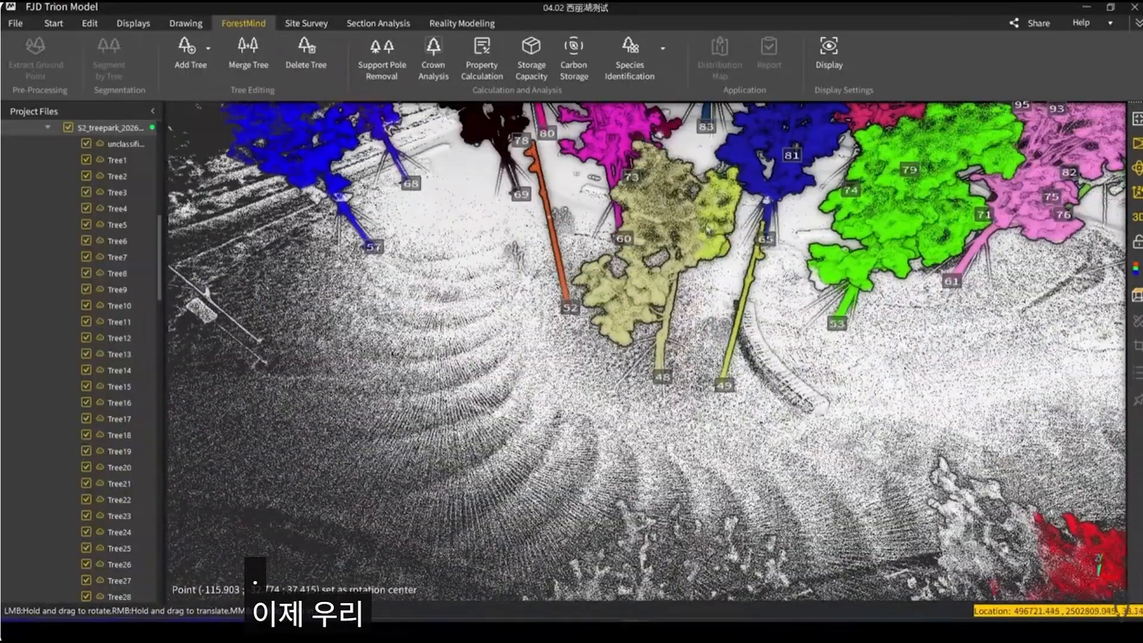
pyautogui.moveTo(708, 229); pyautogui.dragTo(687, 226)
# Merge trees 48 and 49 into one tree, check the merged tree's extent, and finish merging
pyautogui.click(249, 56)
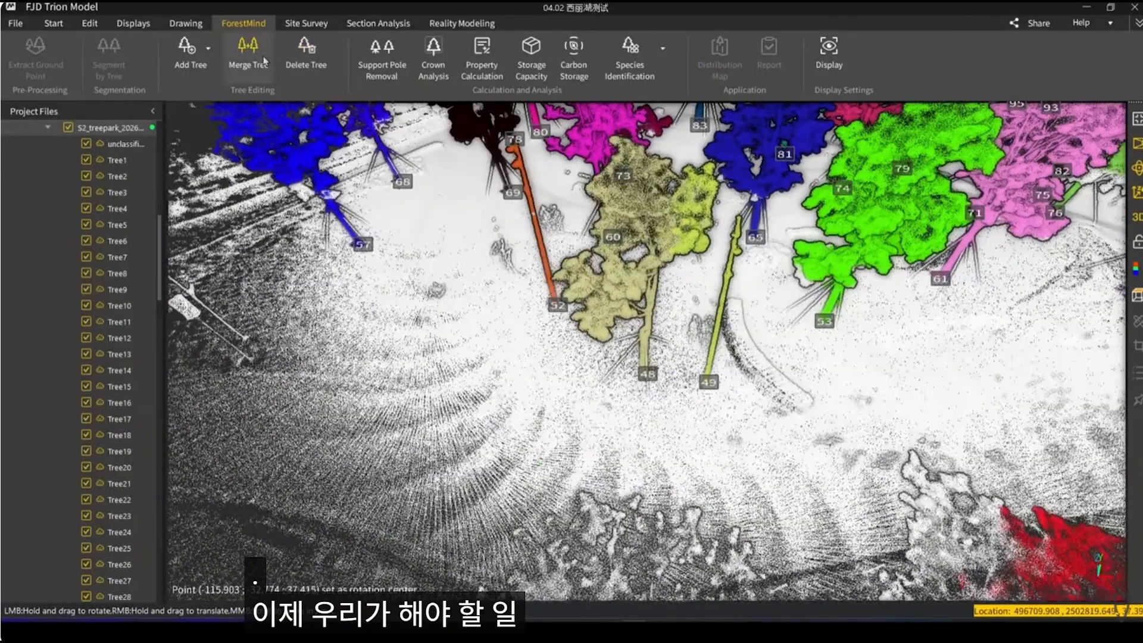
pyautogui.scroll(5, 671, 419)
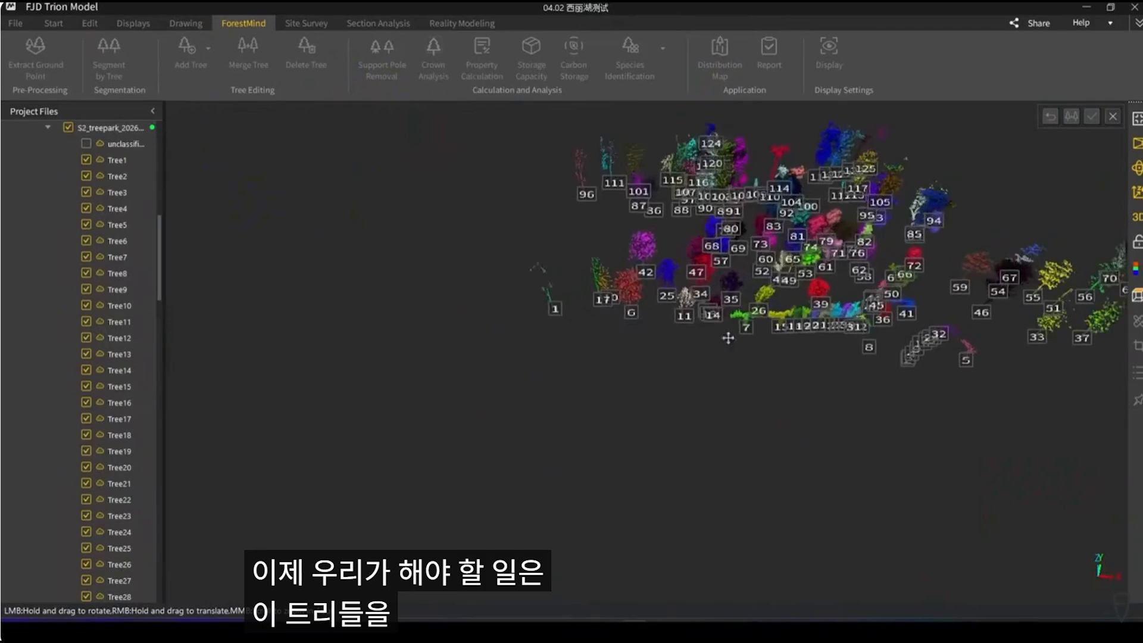
pyautogui.scroll(5, 733, 356)
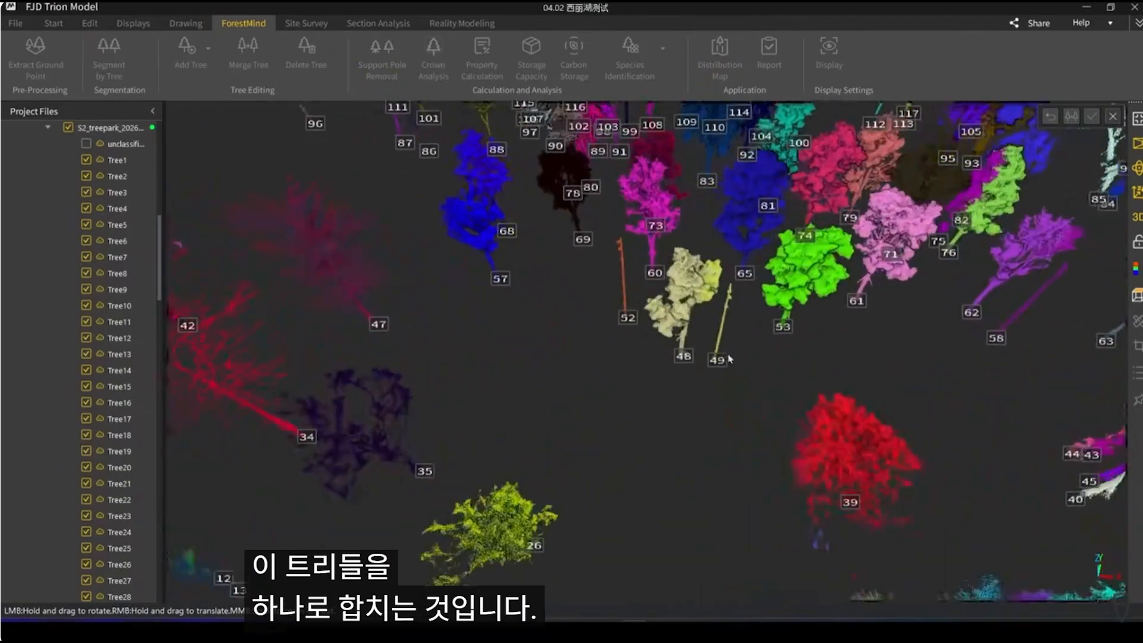
pyautogui.click(586, 332)
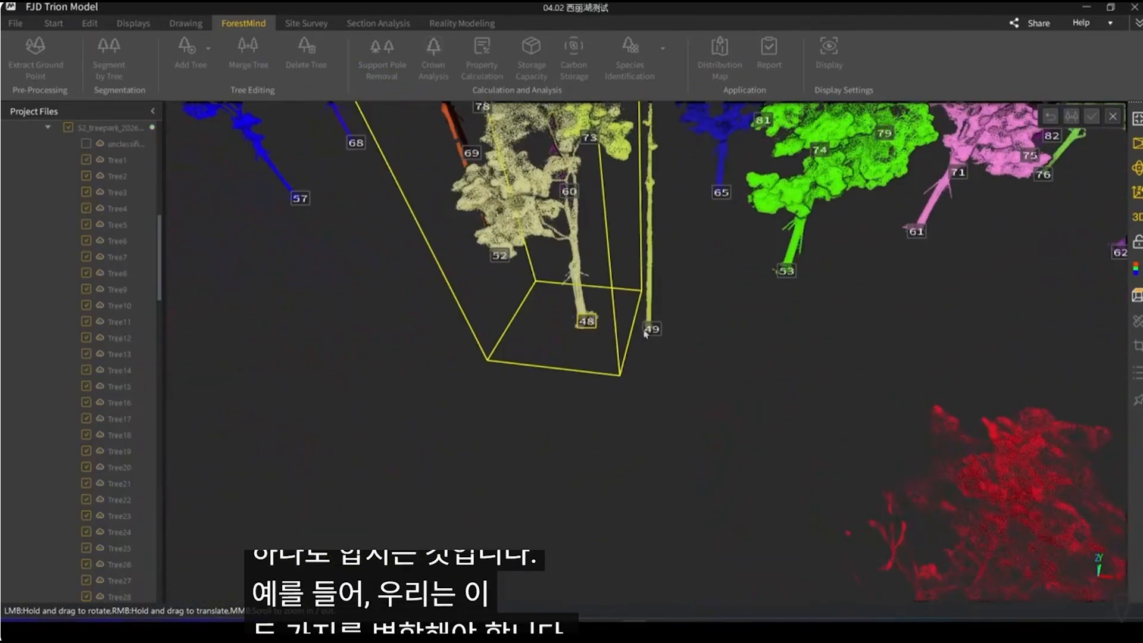
pyautogui.click(653, 332)
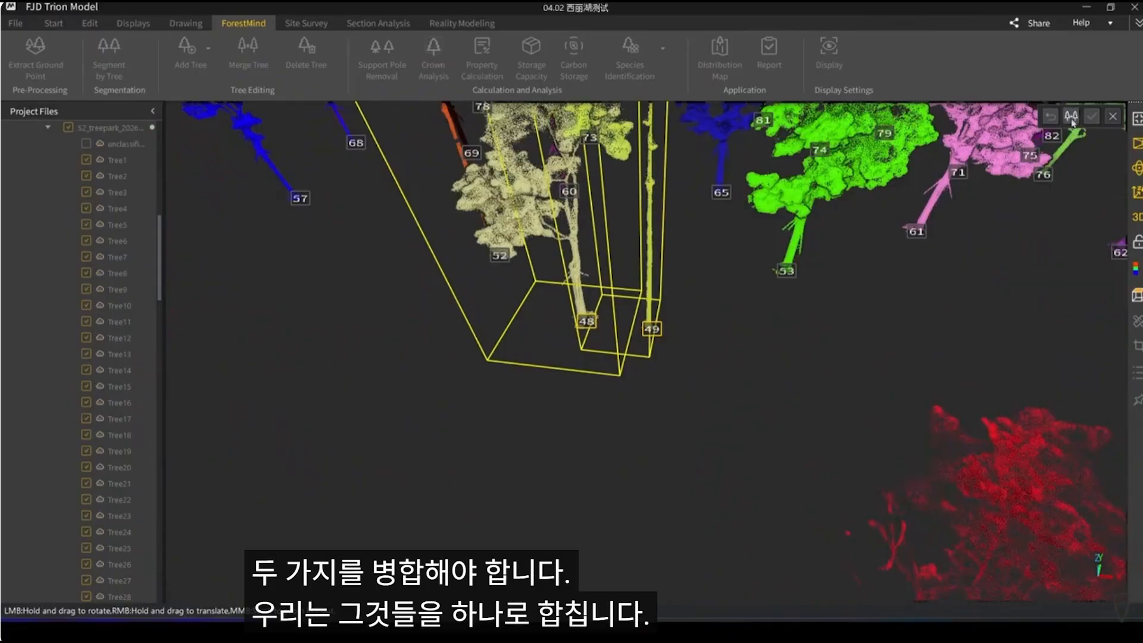
pyautogui.click(1090, 117)
pyautogui.moveTo(668, 298); pyautogui.dragTo(655, 275)
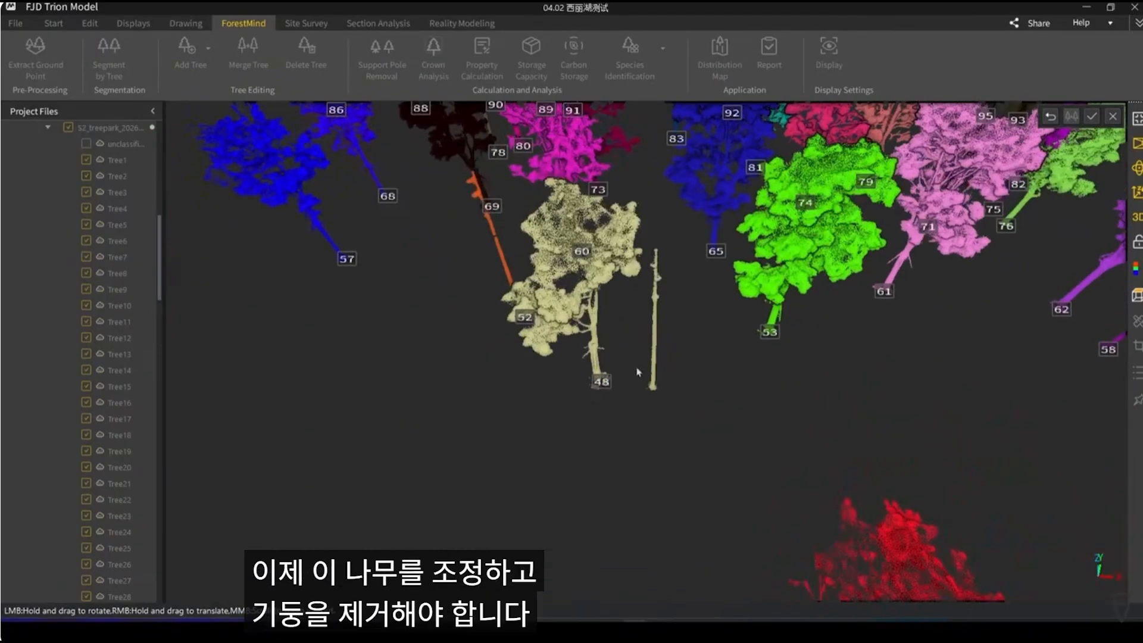
pyautogui.click(1083, 118)
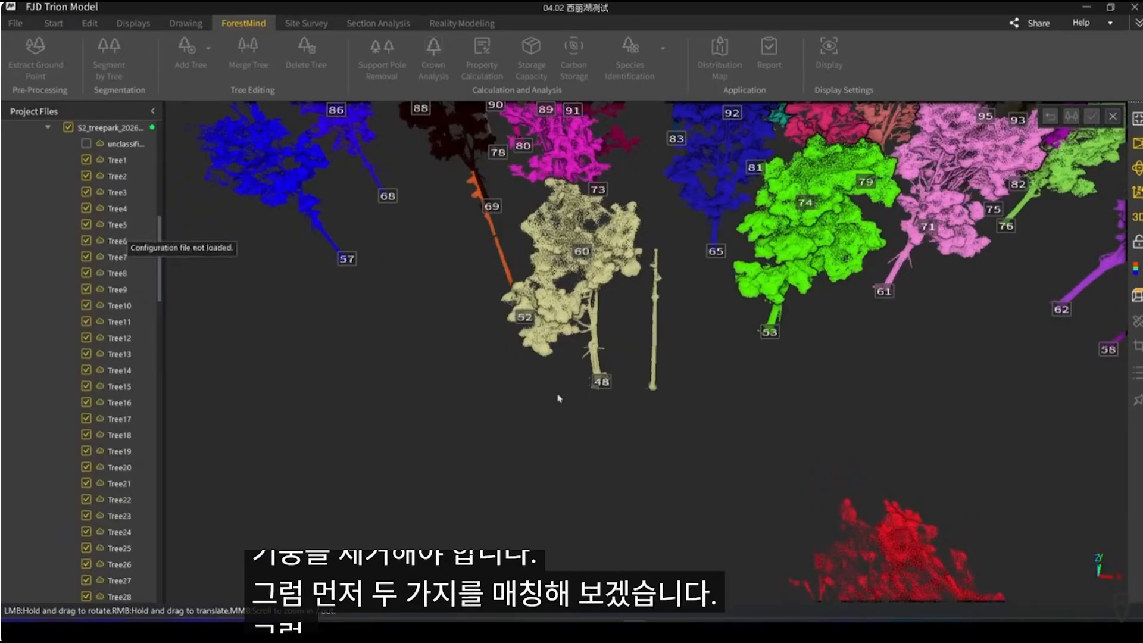
pyautogui.click(611, 387)
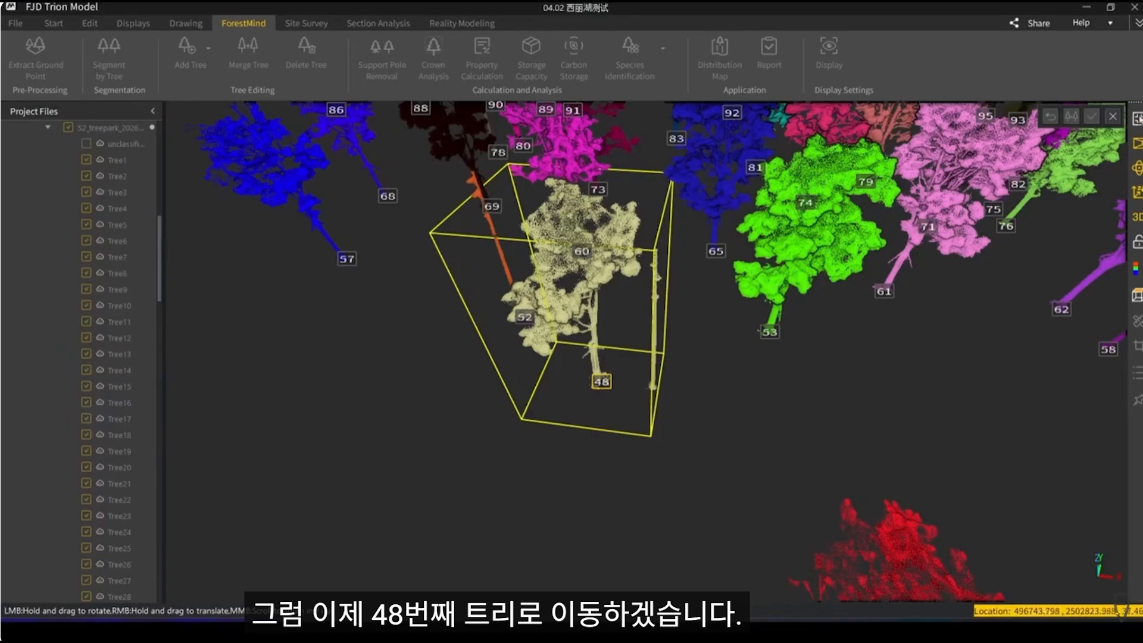
pyautogui.click(1113, 116)
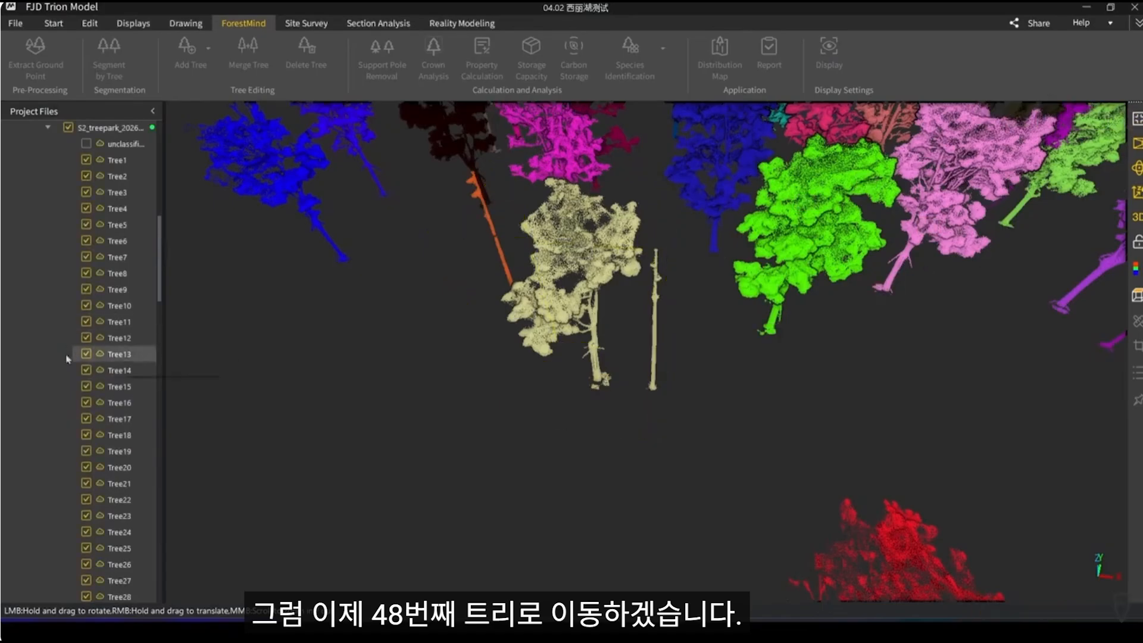
# Split the pole from Tree48 by outlining it with a polygon selection and manually adding it as a new tree
pyautogui.scroll(-9, 113, 357)
pyautogui.scroll(-2, 143, 479)
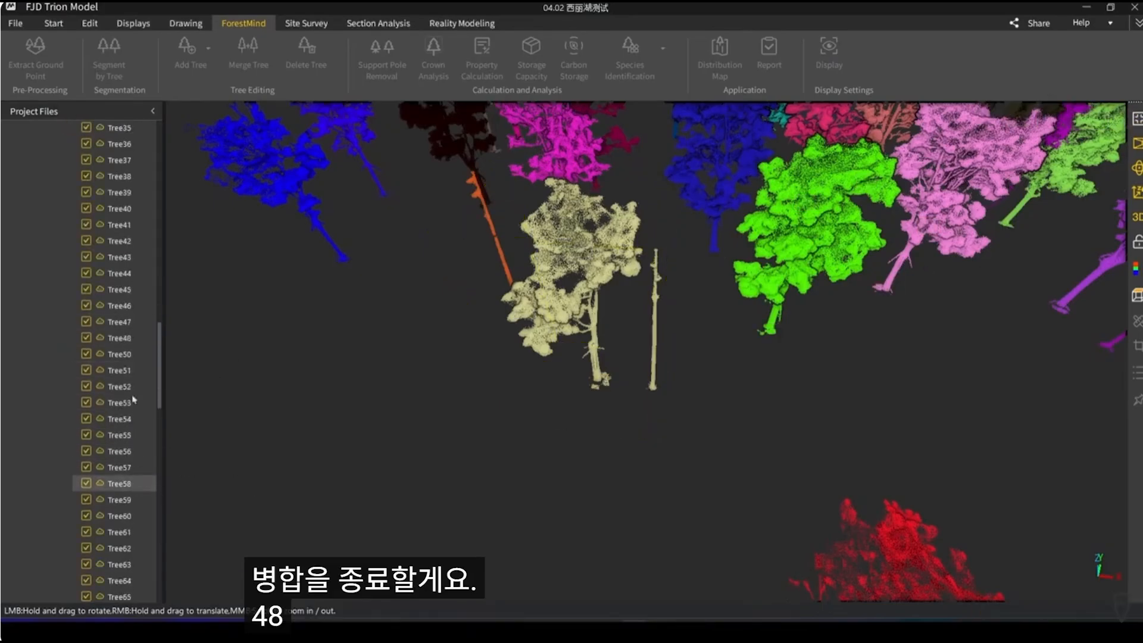
pyautogui.click(126, 339)
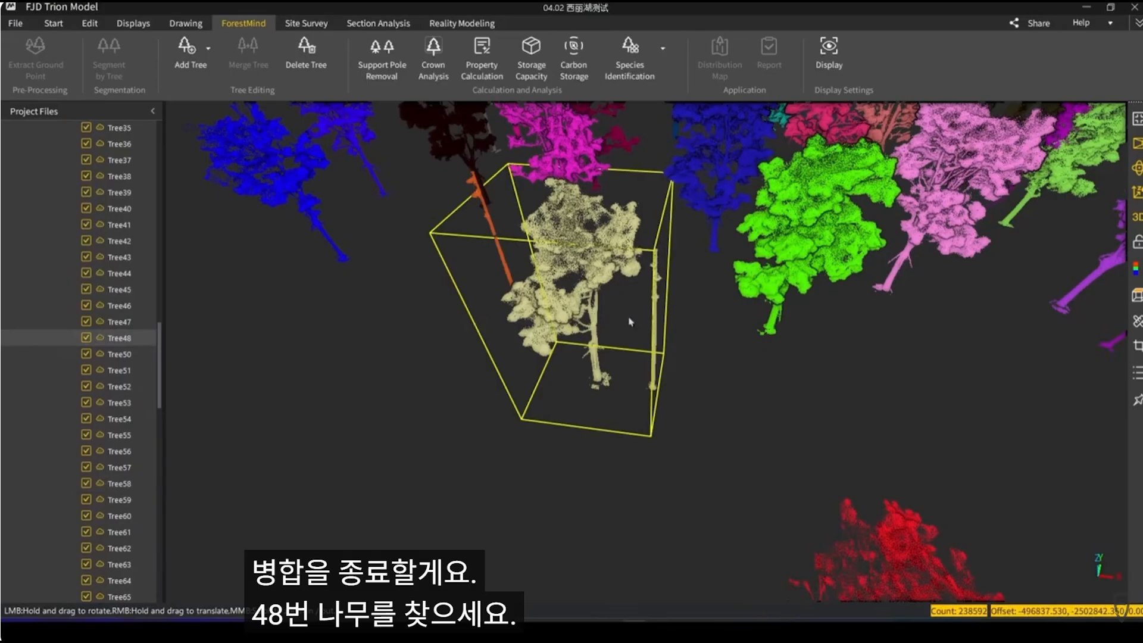
pyautogui.click(208, 50)
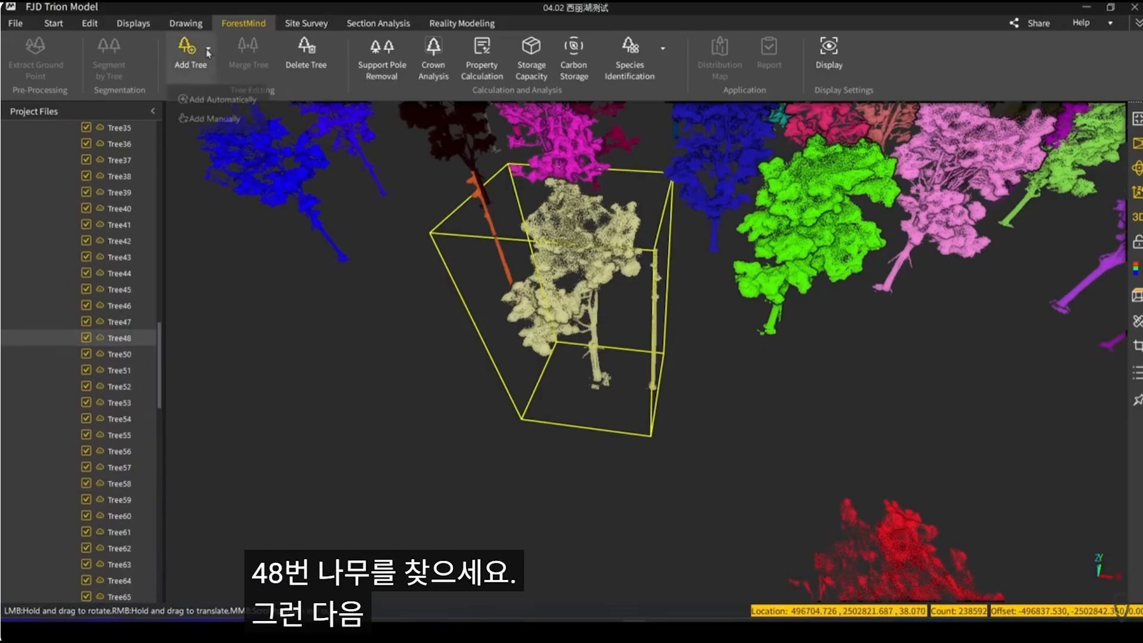
pyautogui.click(190, 118)
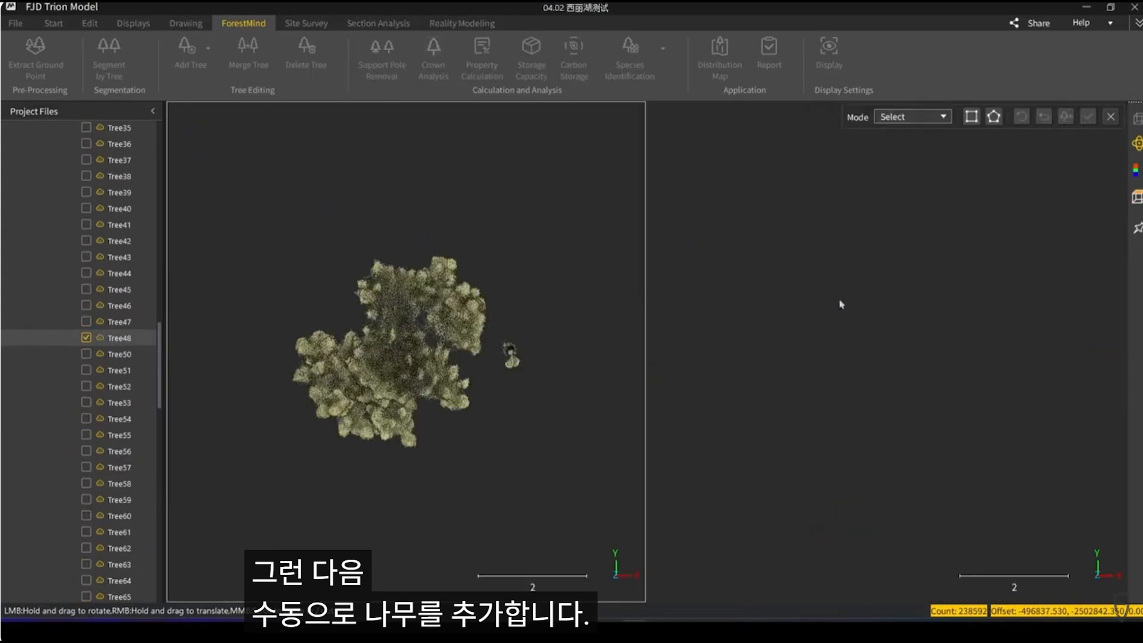
pyautogui.scroll(2, 497, 379)
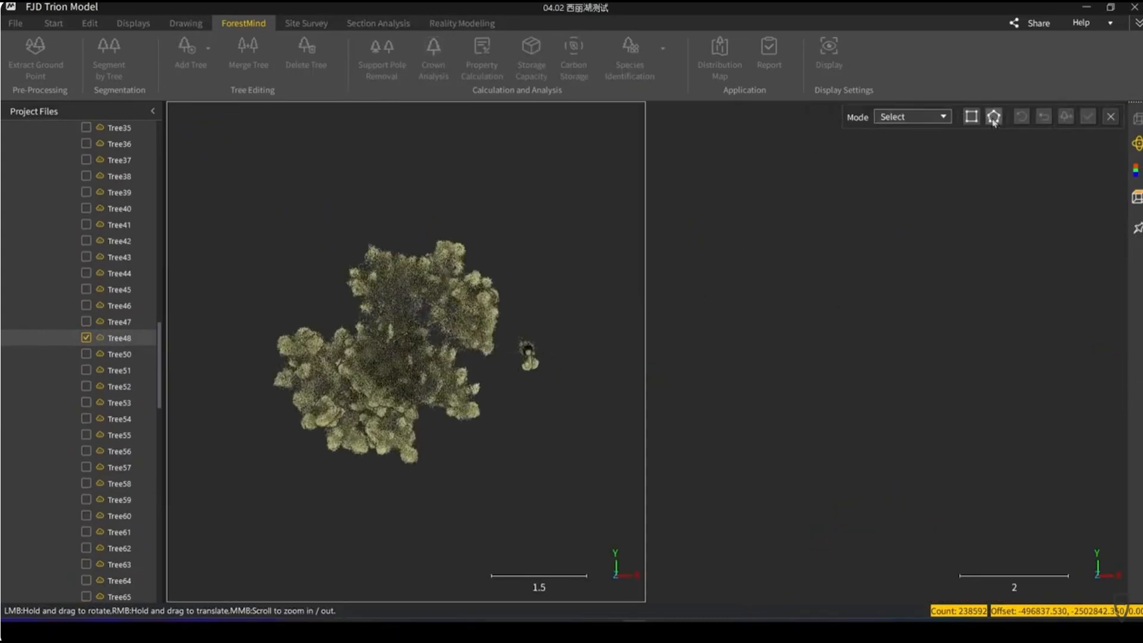
pyautogui.click(994, 120)
pyautogui.click(517, 323)
pyautogui.click(502, 352)
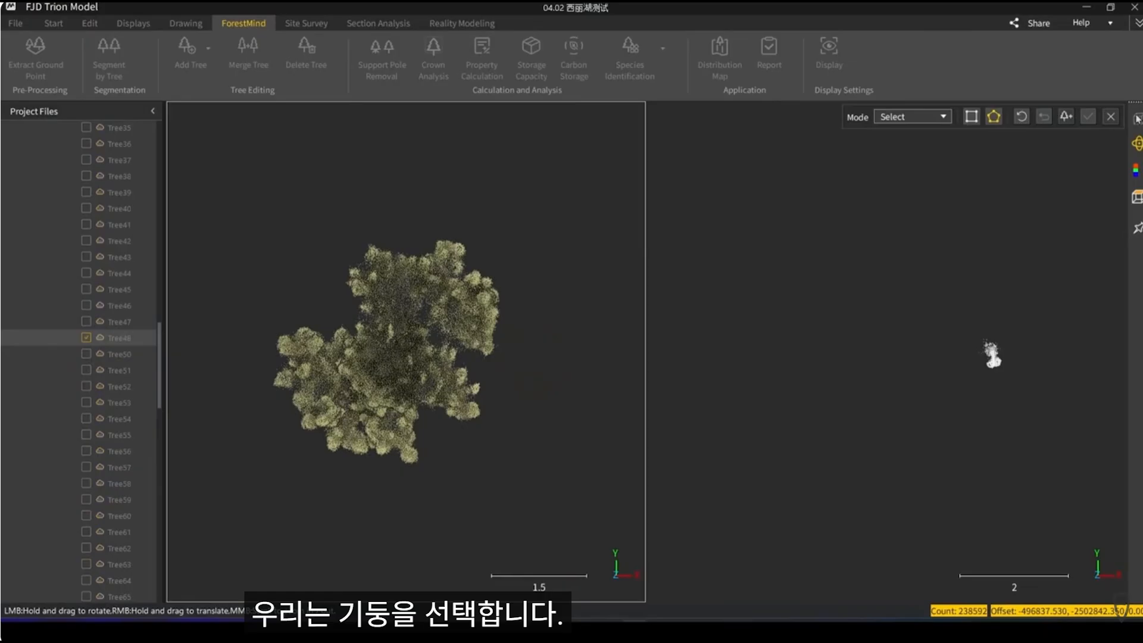
pyautogui.click(1066, 117)
pyautogui.click(1094, 118)
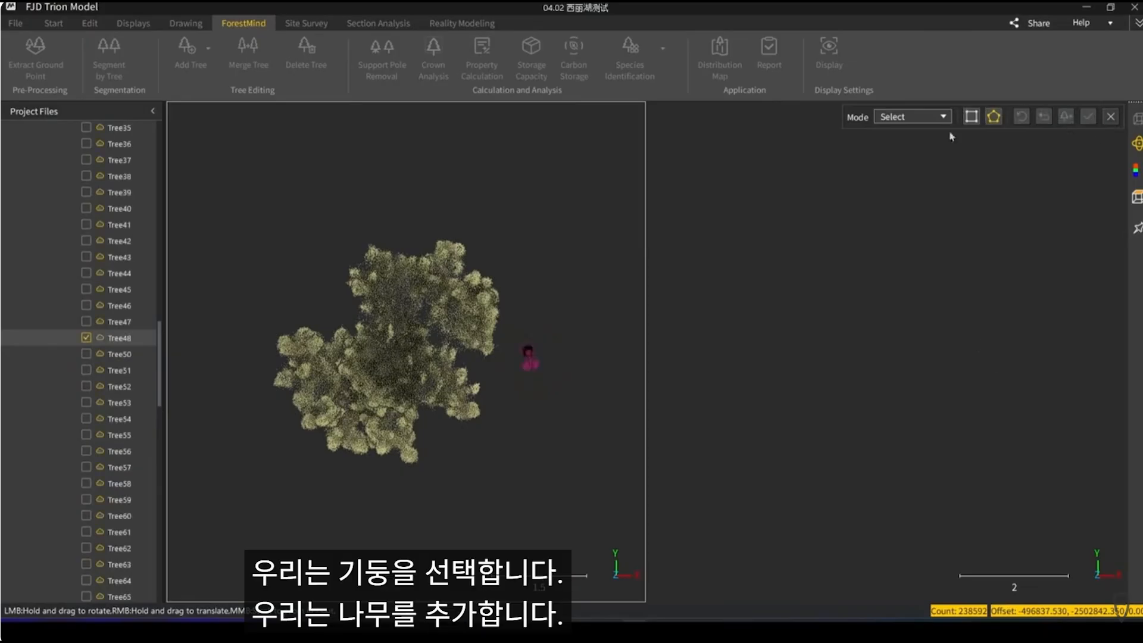
pyautogui.scroll(5, 542, 360)
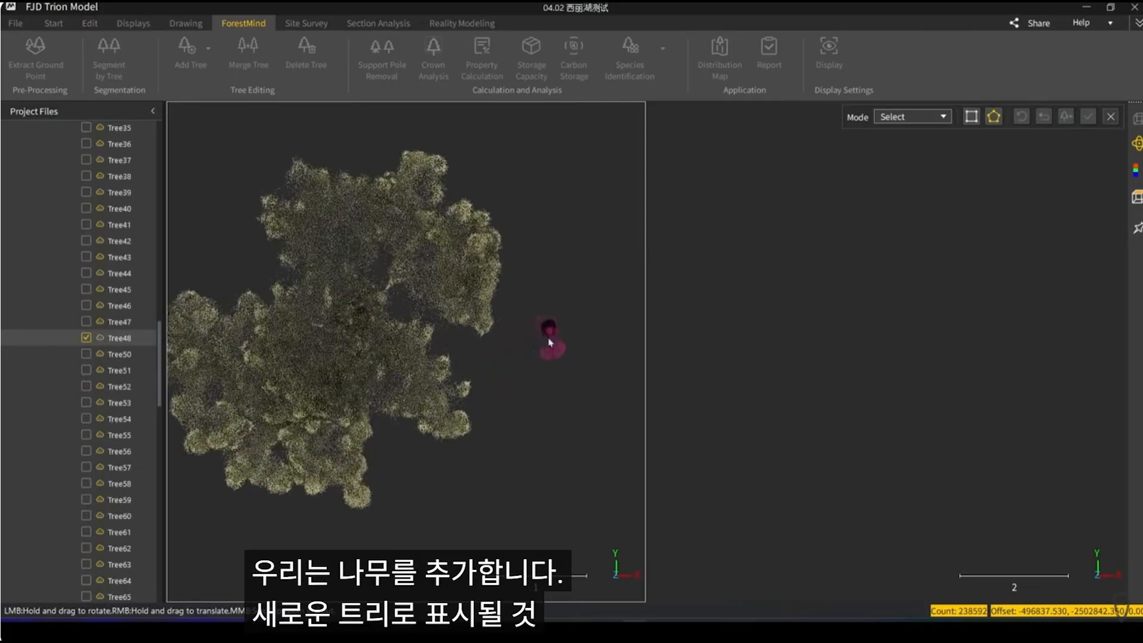
pyautogui.click(1111, 117)
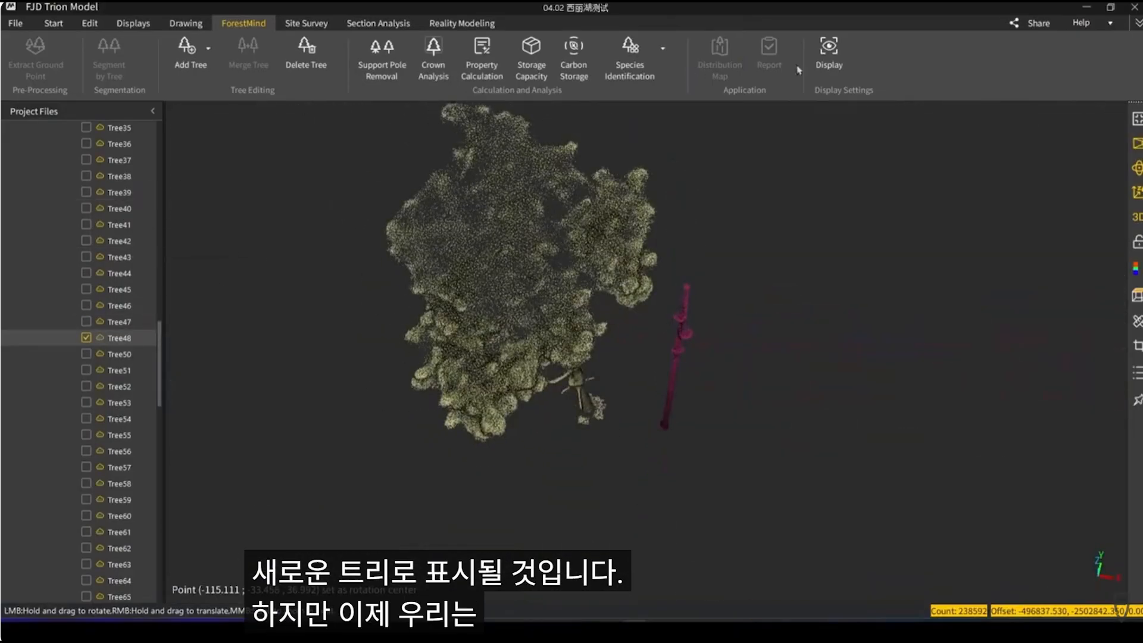
pyautogui.click(306, 51)
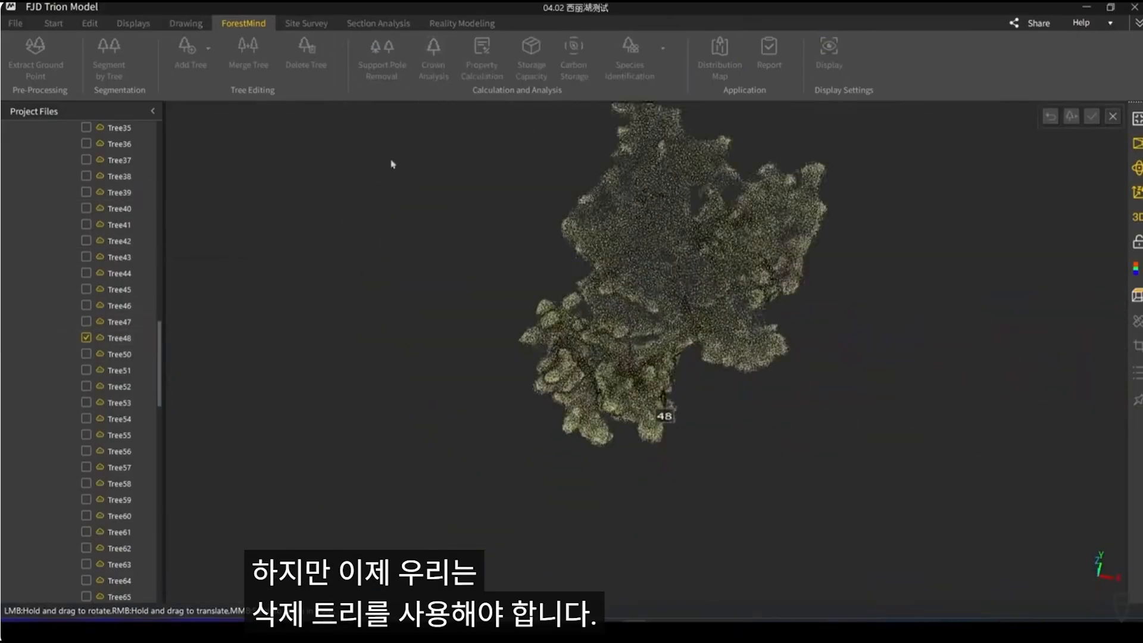
pyautogui.moveTo(726, 374); pyautogui.dragTo(680, 342)
pyautogui.click(1113, 117)
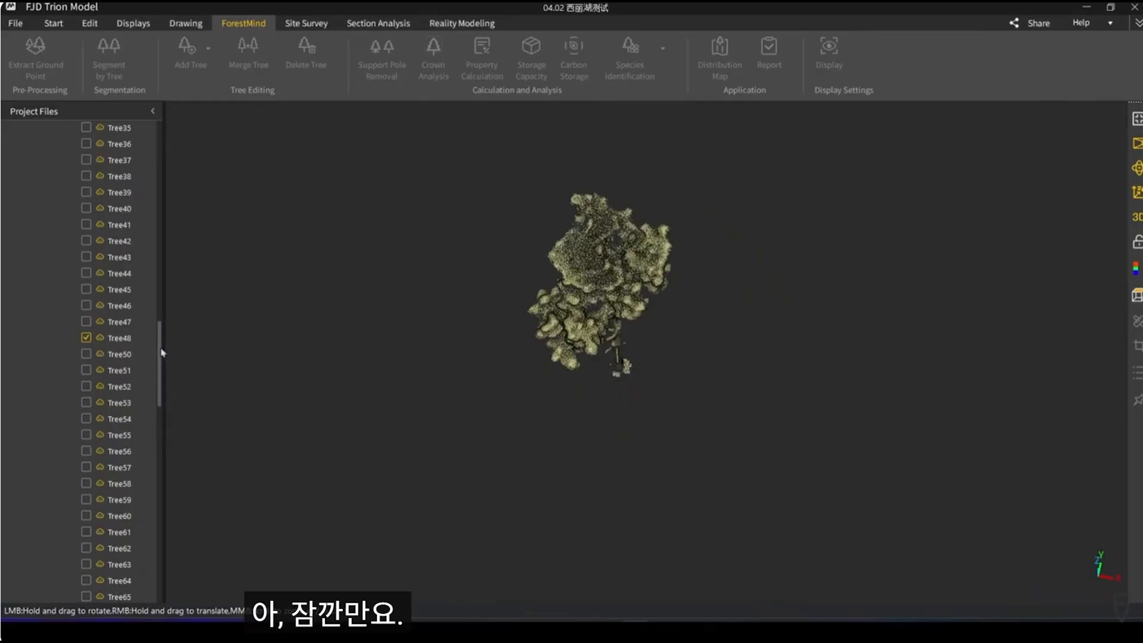
# Show Tree126, the separated pole, delete it from the segmentation, apply the deletion and leave tree deletion
pyautogui.scroll(-20, 75, 417)
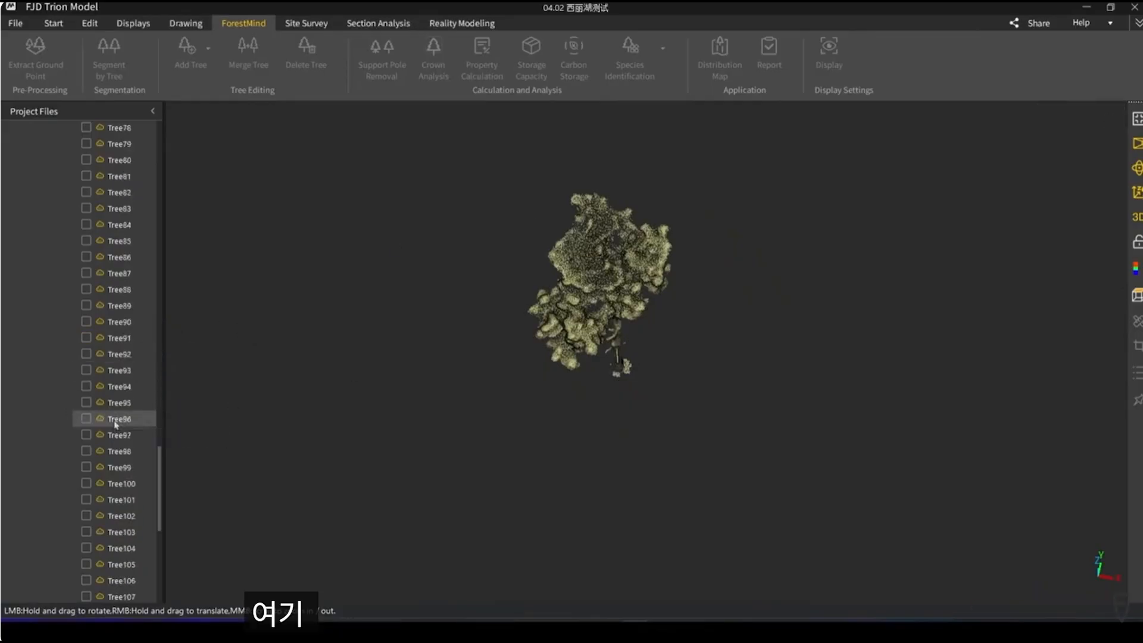
pyautogui.click(86, 516)
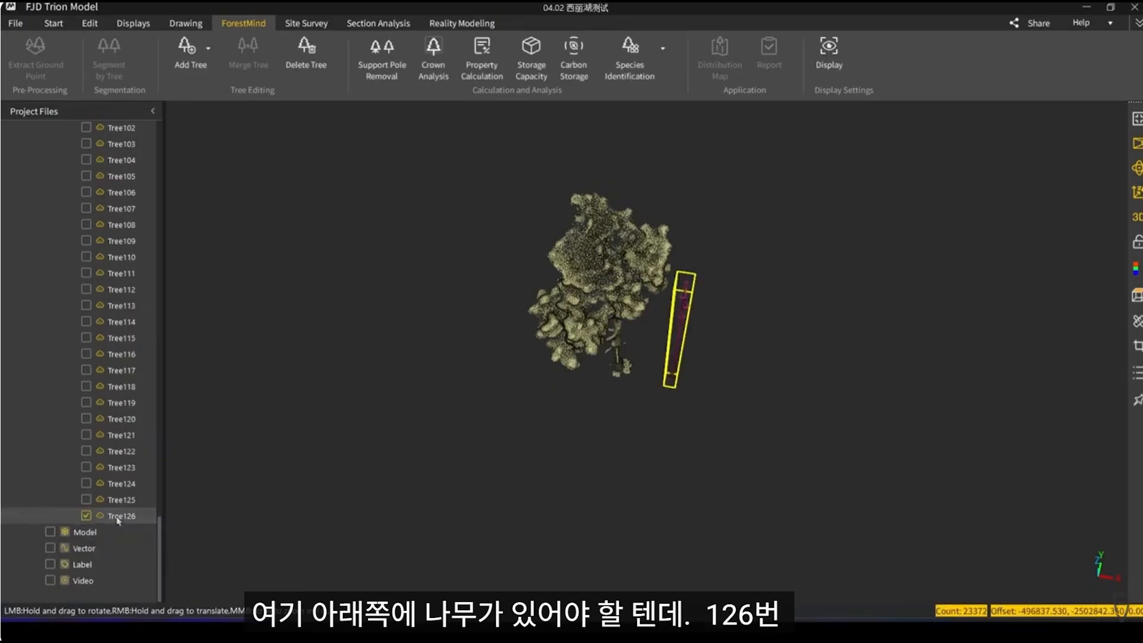
pyautogui.click(313, 70)
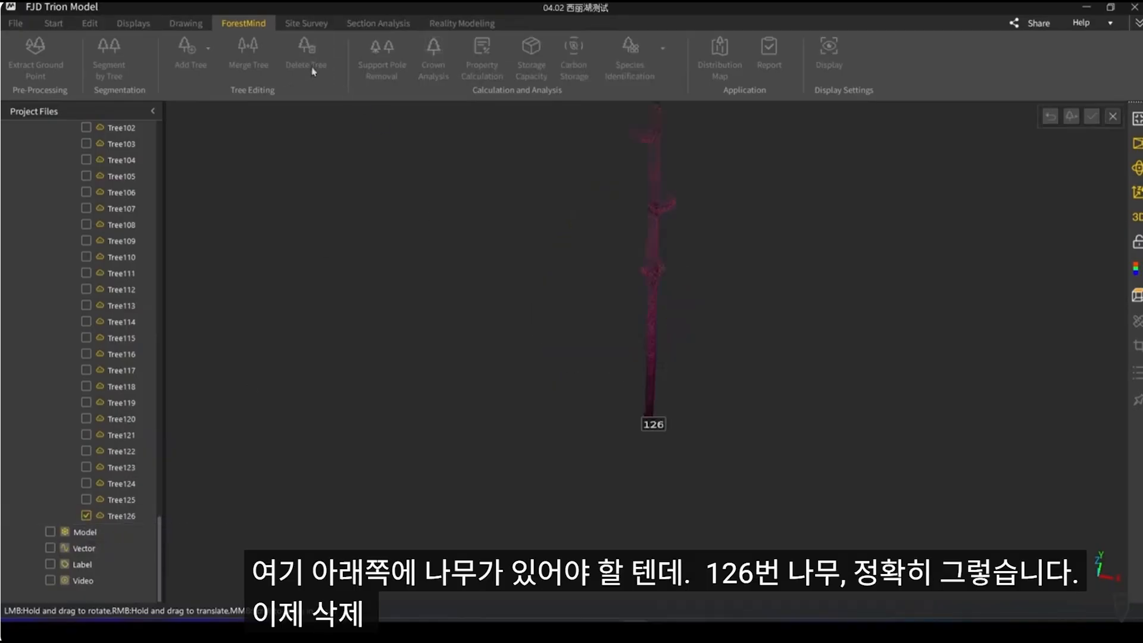
pyautogui.click(641, 405)
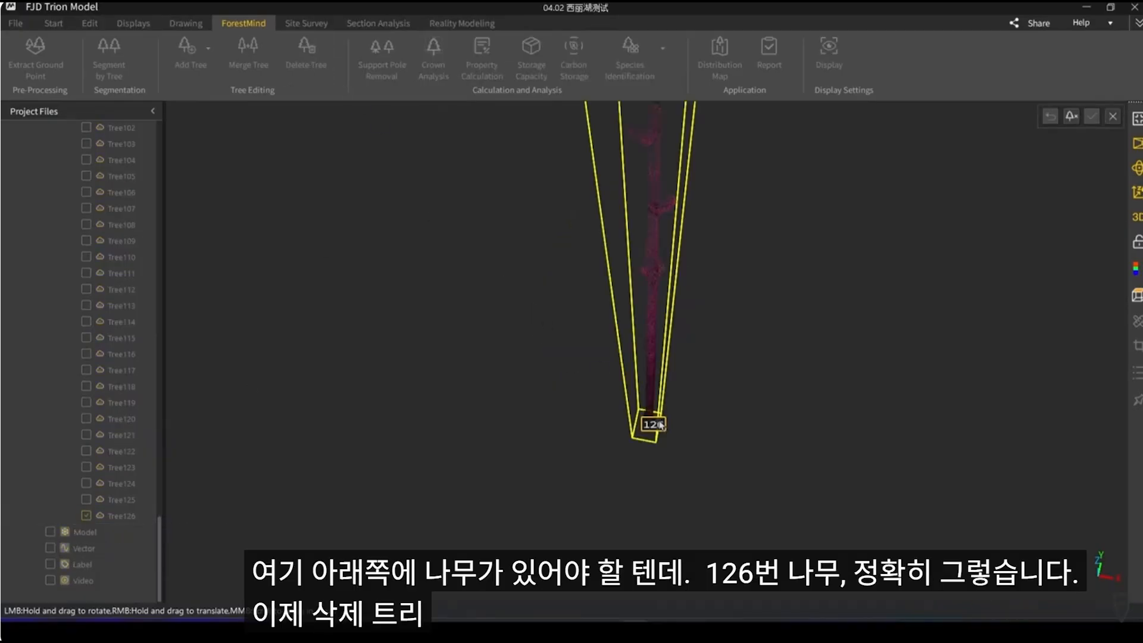
pyautogui.click(1078, 119)
pyautogui.click(1096, 117)
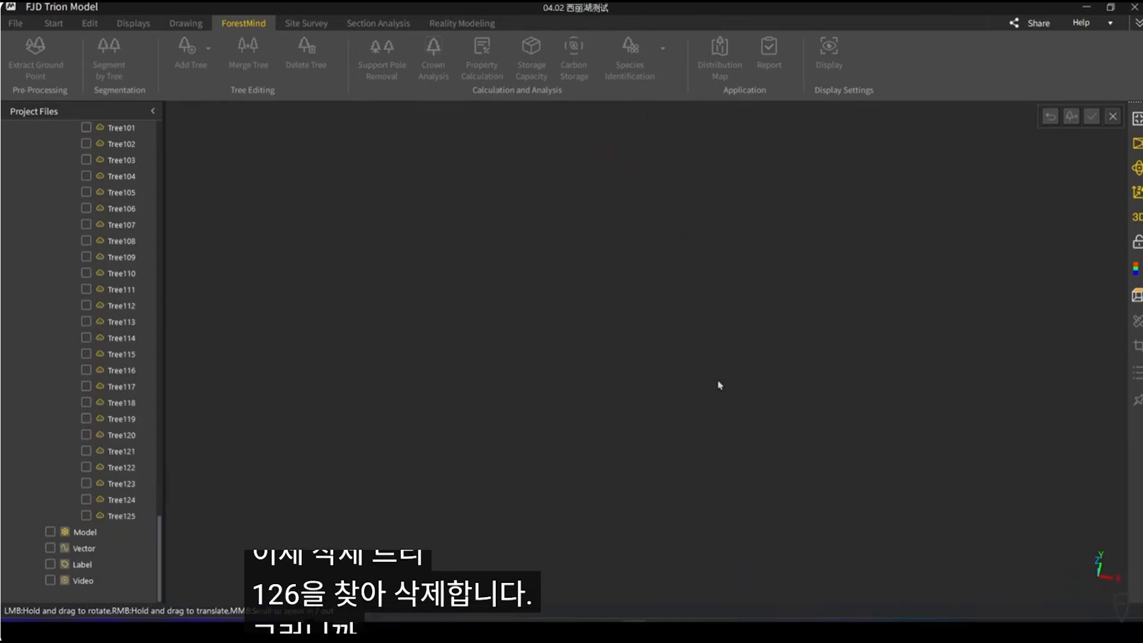
pyautogui.click(1112, 117)
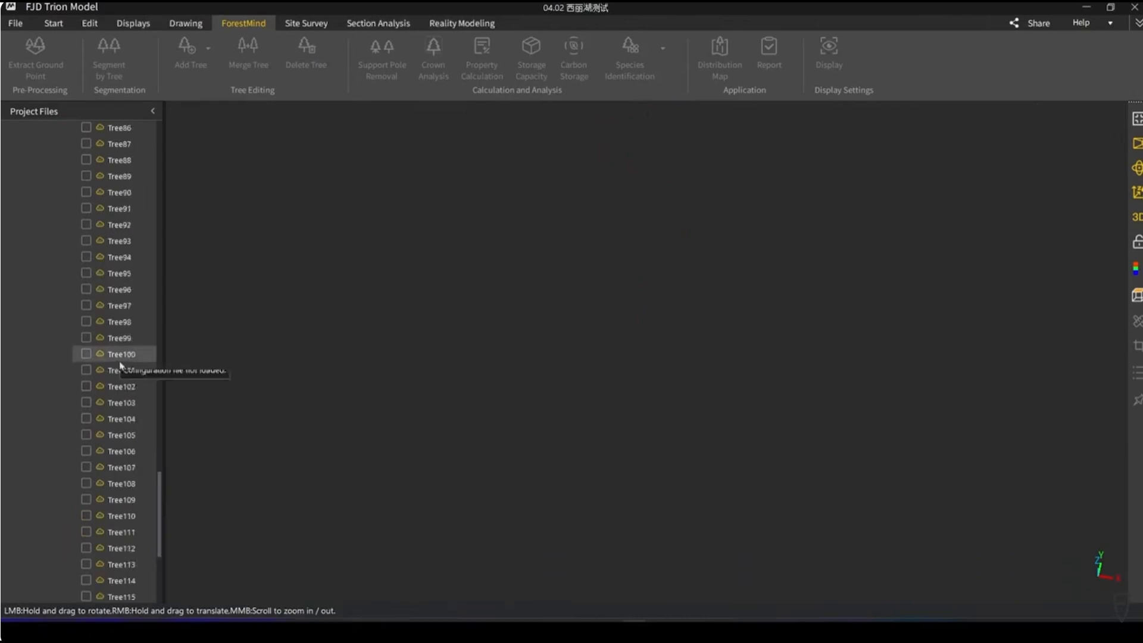
# Redisplay the whole edited S2_treepark segmentation group with all its trees and unclassified points
pyautogui.scroll(15, 121, 368)
pyautogui.scroll(6, 120, 364)
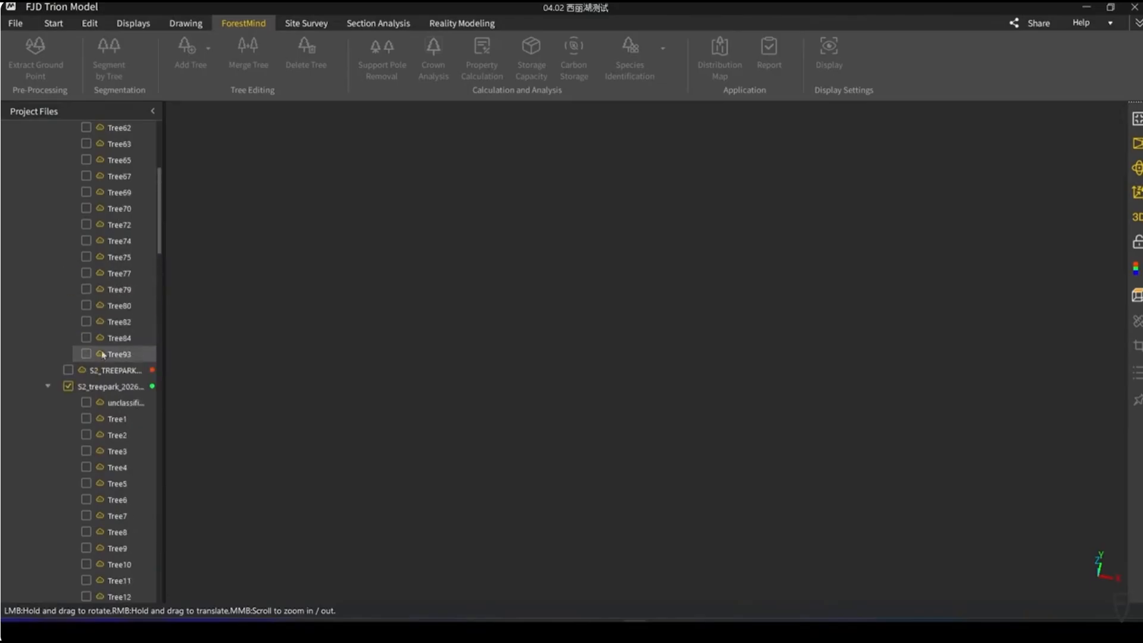
pyautogui.click(86, 403)
pyautogui.click(87, 404)
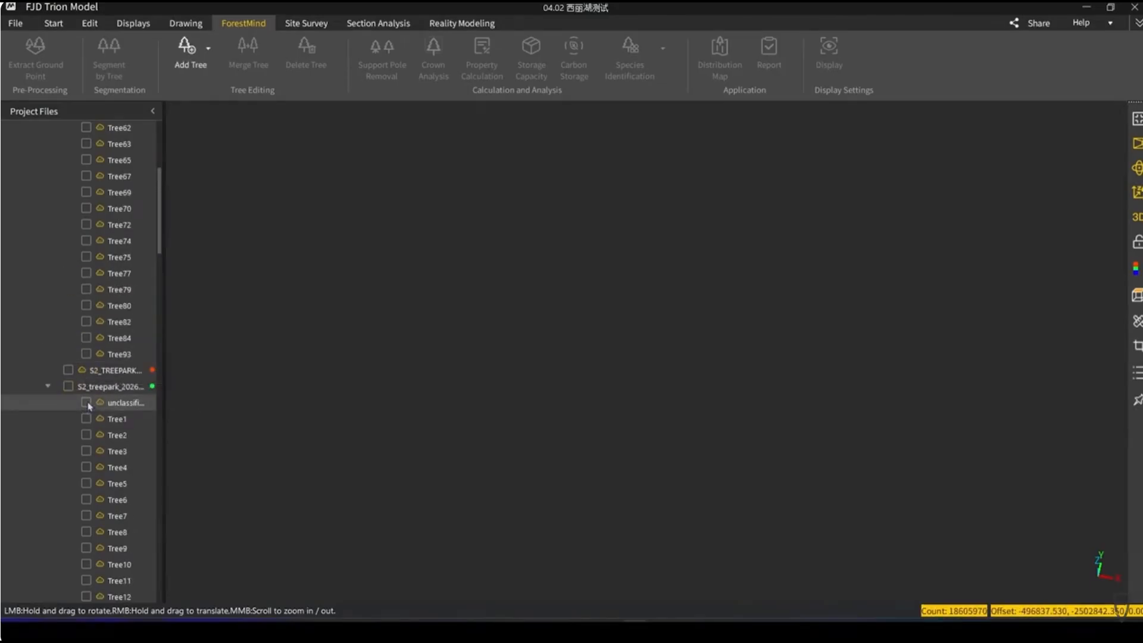
pyautogui.click(87, 404)
pyautogui.click(69, 387)
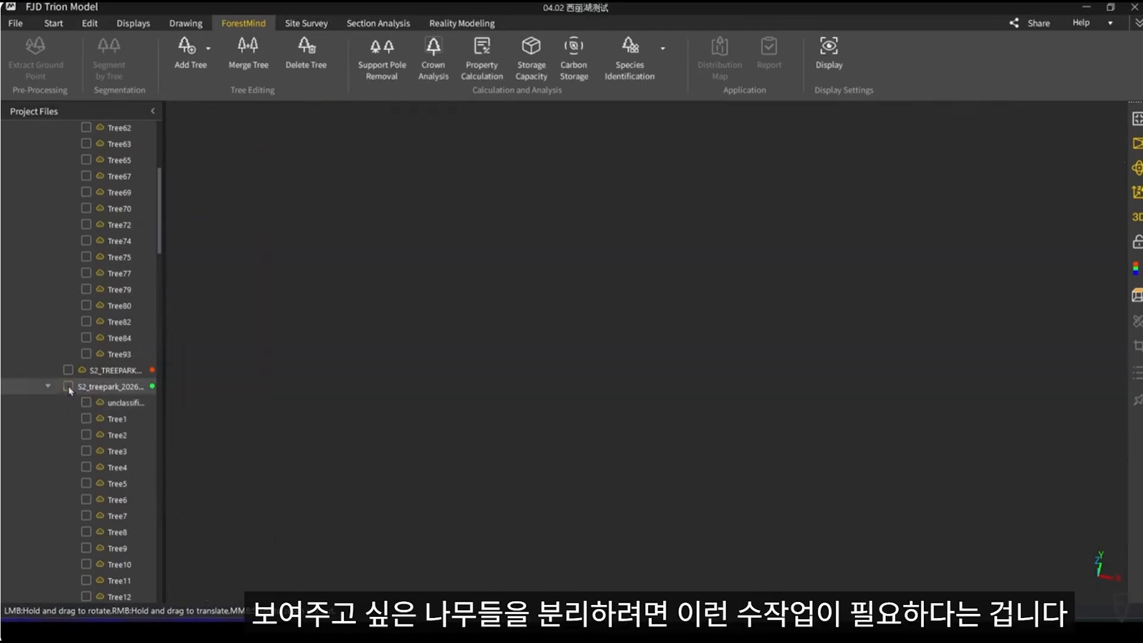
pyautogui.click(69, 387)
pyautogui.click(68, 387)
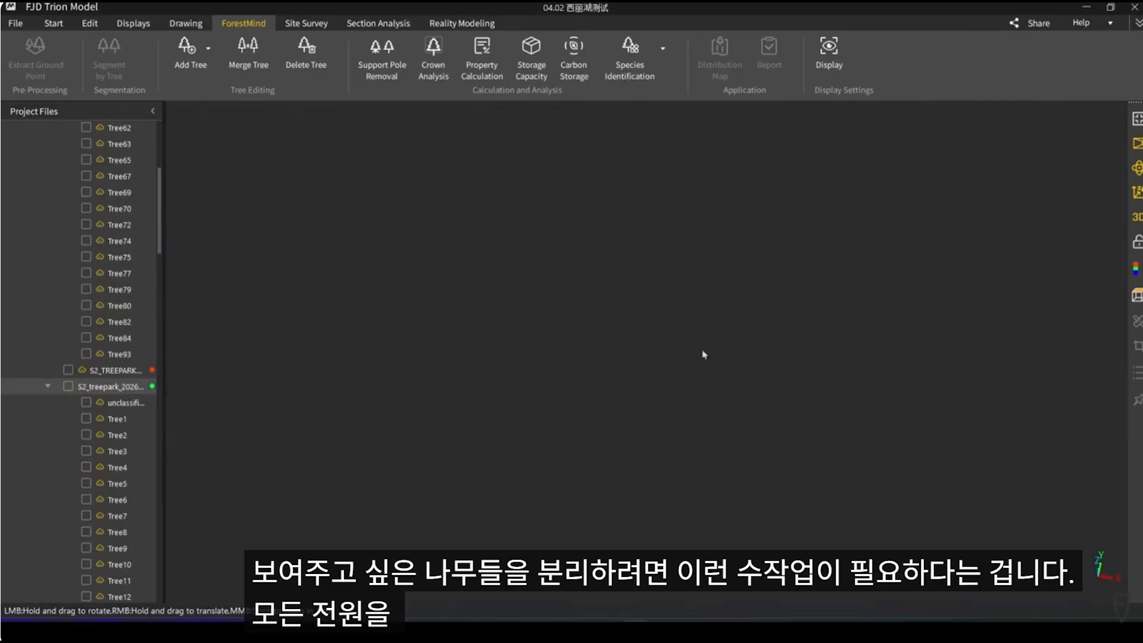
pyautogui.click(68, 387)
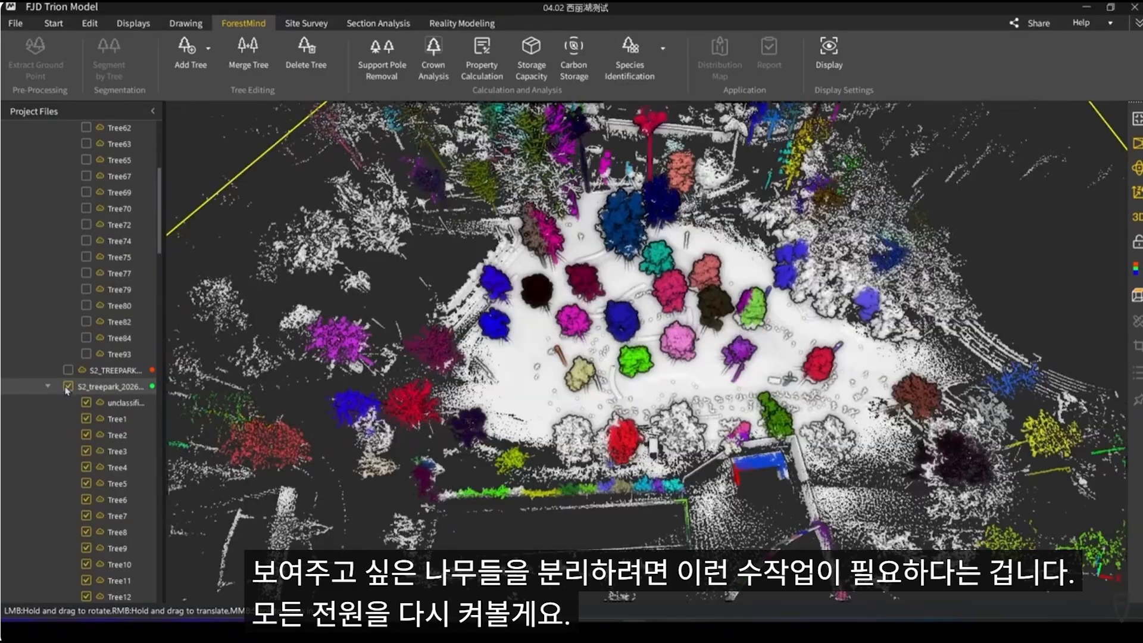
# Delete Tree15 and the unneeded trees next to it in the row along the park edge, and apply the deletion
pyautogui.scroll(3, 647, 352)
pyautogui.scroll(2, 657, 411)
pyautogui.moveTo(657, 411); pyautogui.dragTo(704, 328)
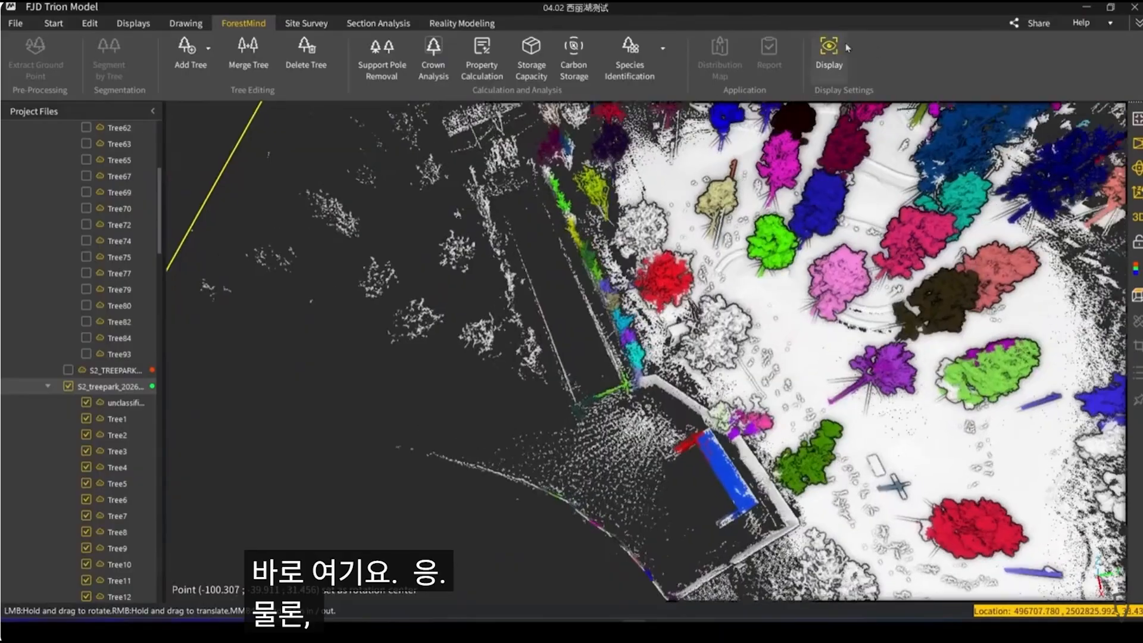
pyautogui.click(306, 47)
pyautogui.scroll(5, 467, 309)
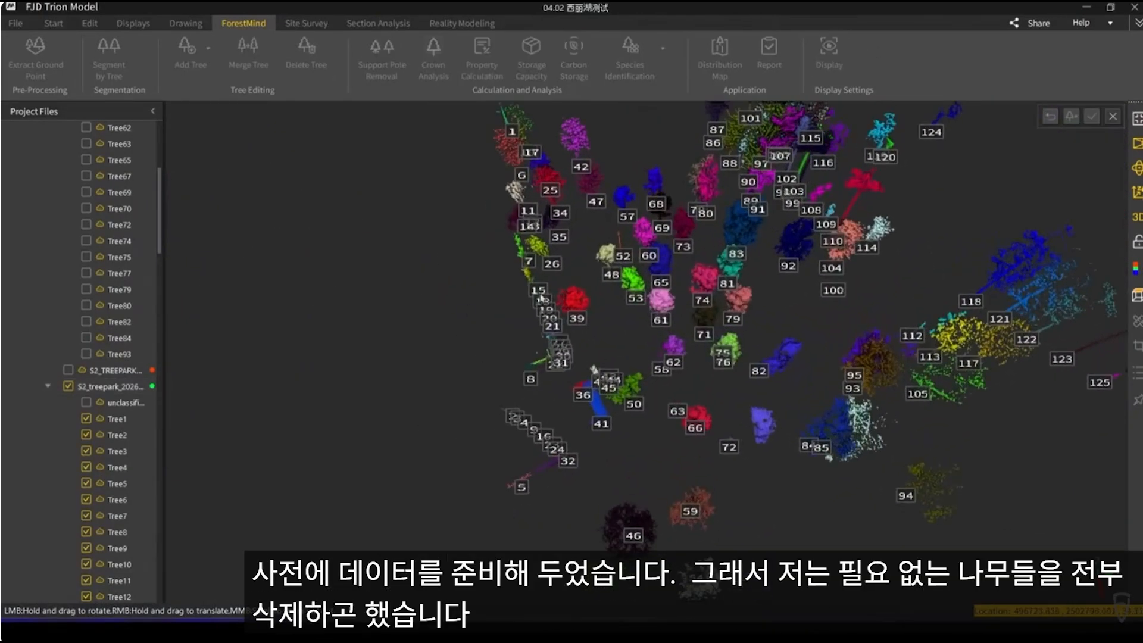
pyautogui.click(541, 301)
pyautogui.click(548, 320)
pyautogui.click(555, 325)
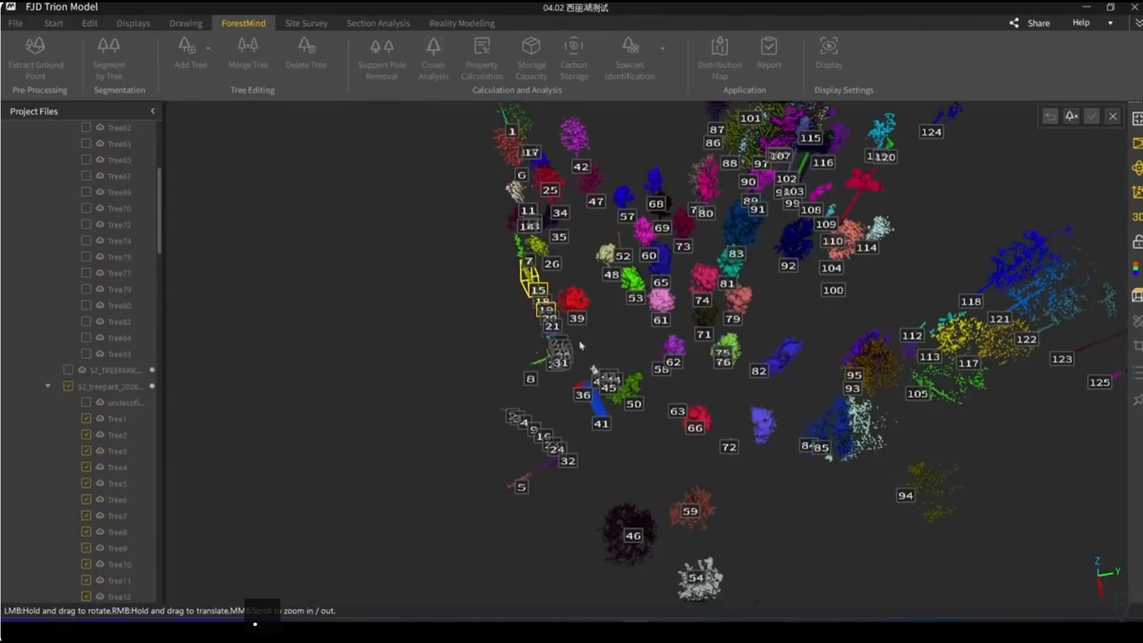
pyautogui.click(1073, 118)
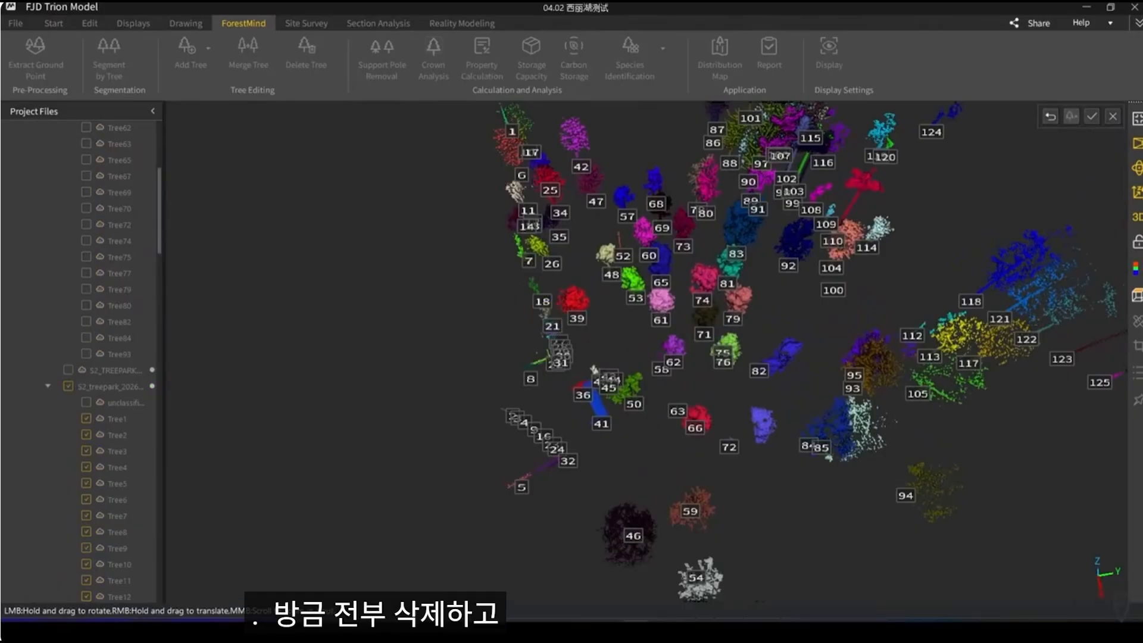
pyautogui.click(1094, 119)
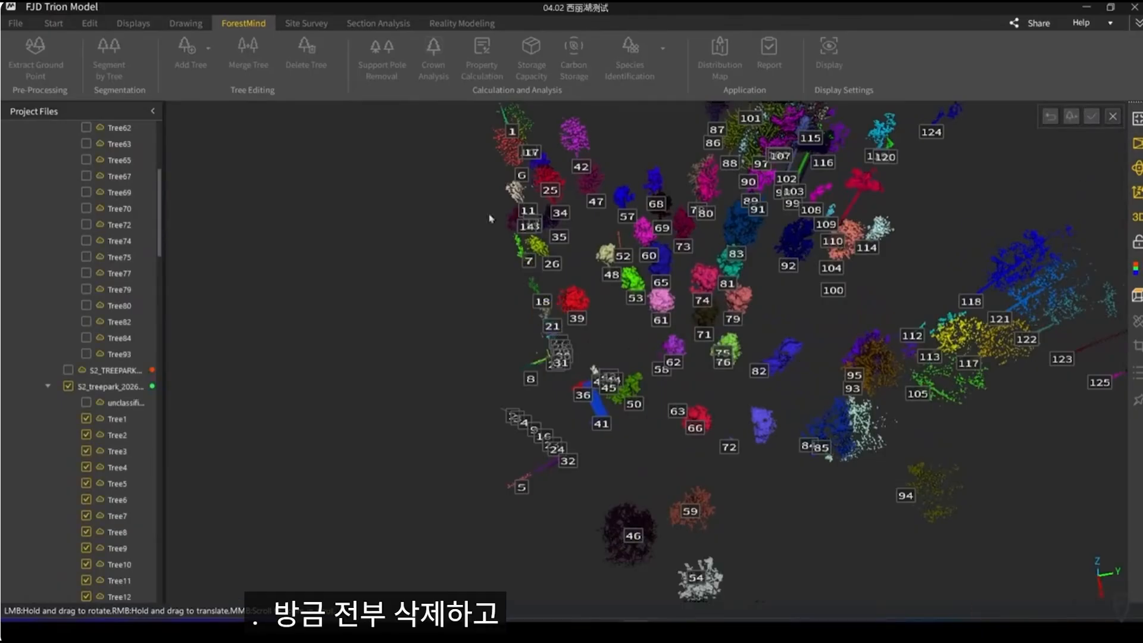
# Hide the edited segmentation group, display the prepared S2_treepark group that starts with Tree49, and leave tree deletion
pyautogui.click(68, 385)
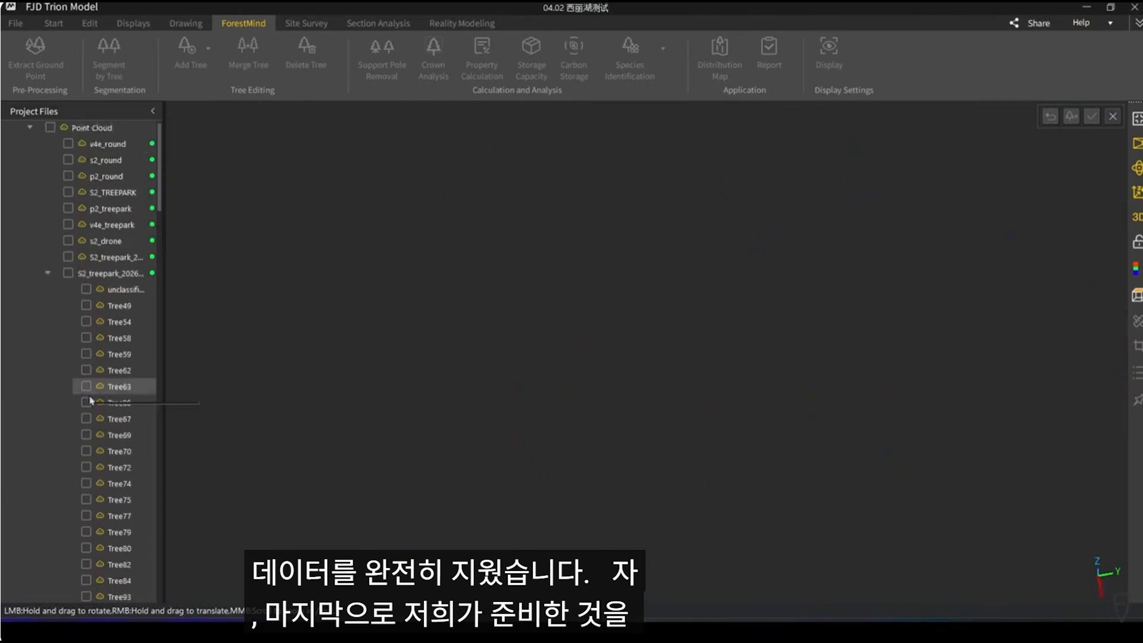
pyautogui.scroll(1, 89, 400)
pyautogui.click(68, 290)
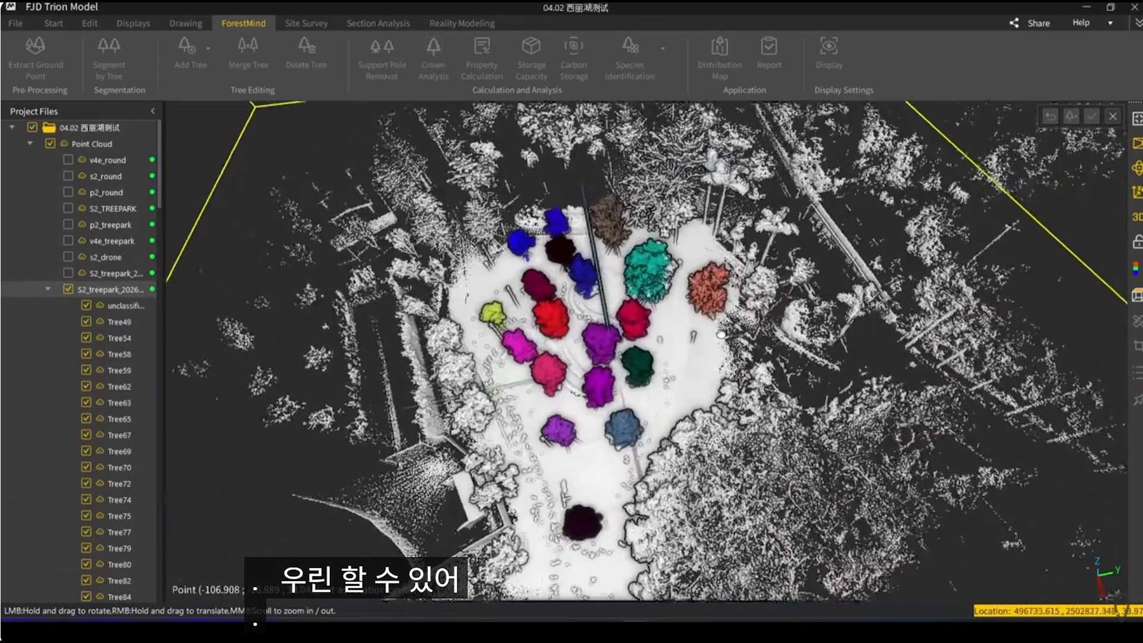
pyautogui.moveTo(721, 335); pyautogui.dragTo(679, 371)
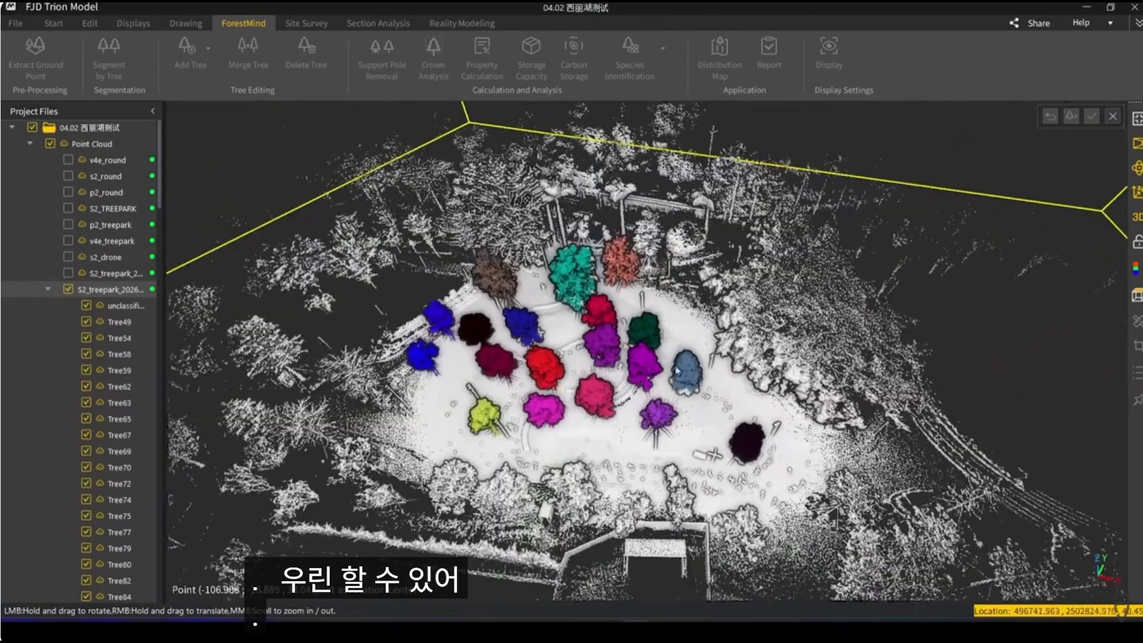
pyautogui.scroll(3, 735, 350)
pyautogui.moveTo(684, 300); pyautogui.dragTo(763, 327)
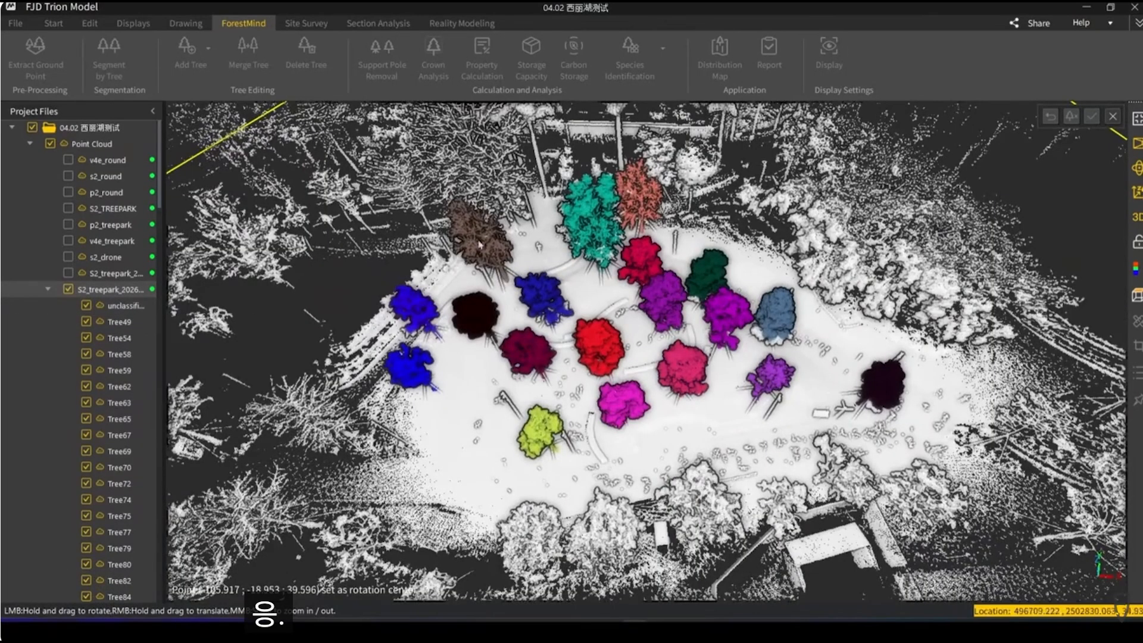
pyautogui.click(1096, 119)
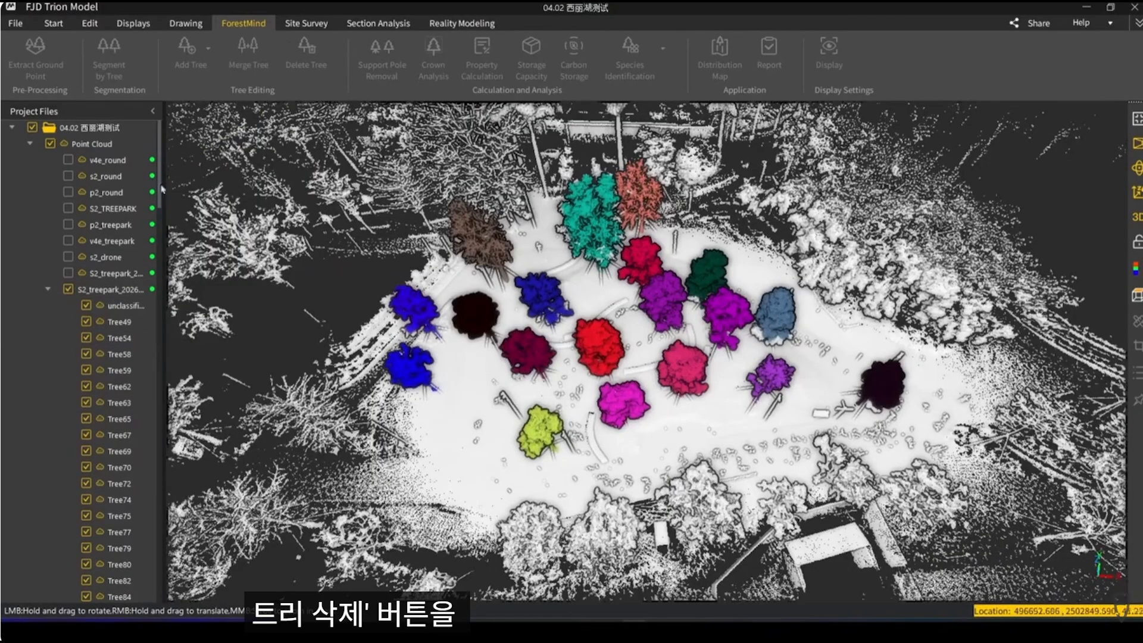
# Select the prepared S2_treepark group, hide its unclassified points, and run Crown Analysis with High accuracy
pyautogui.click(119, 292)
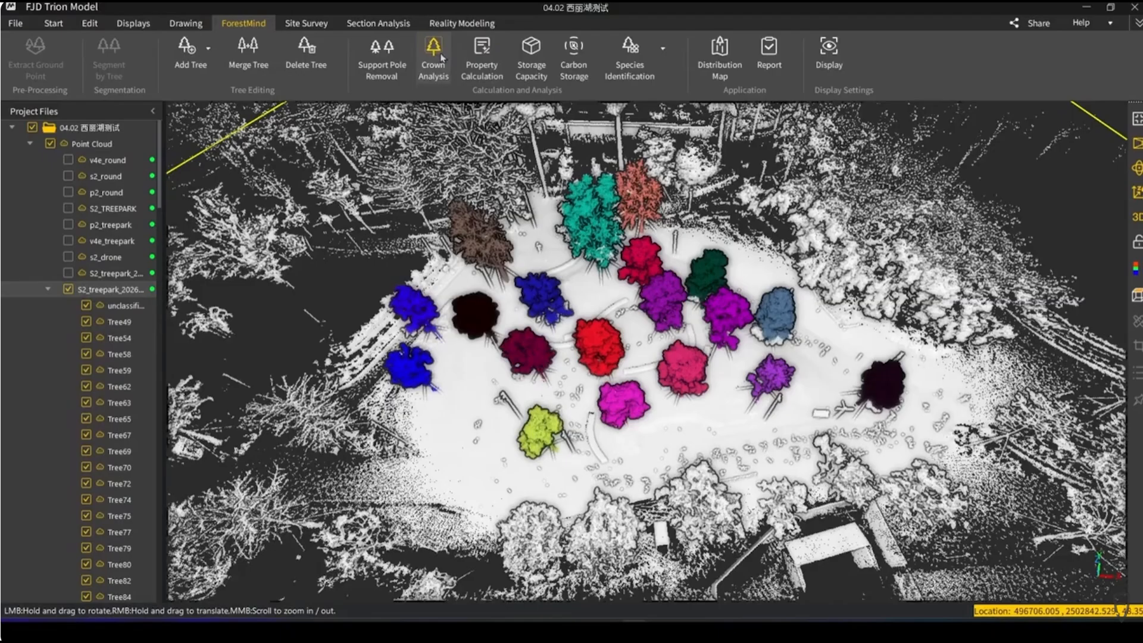
pyautogui.scroll(4, 677, 359)
pyautogui.moveTo(690, 368); pyautogui.dragTo(645, 260)
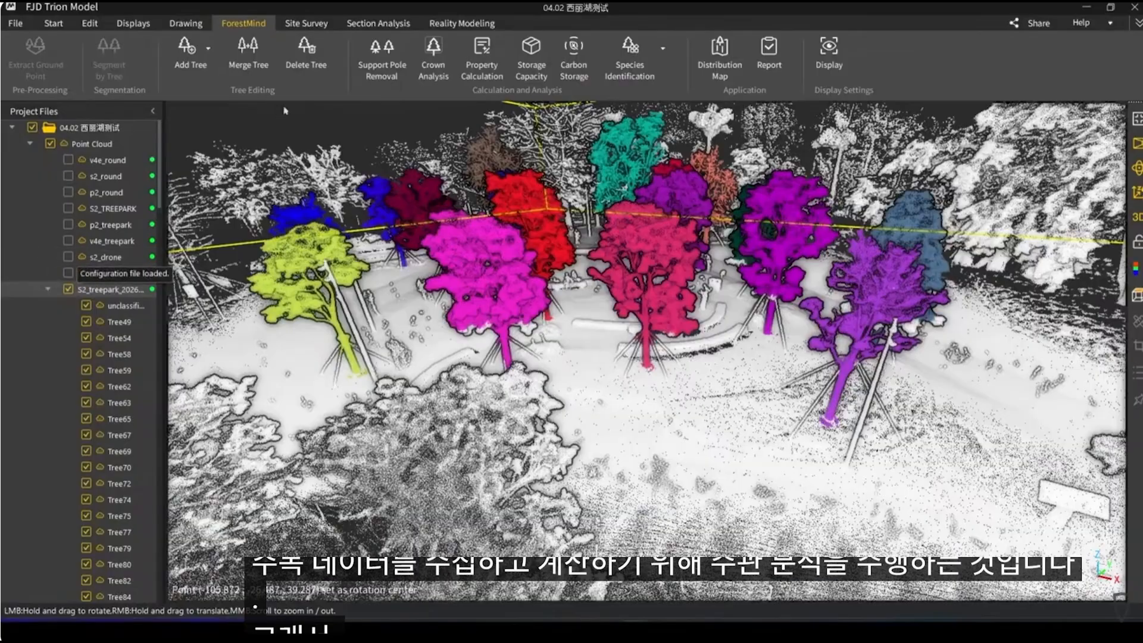
pyautogui.click(433, 60)
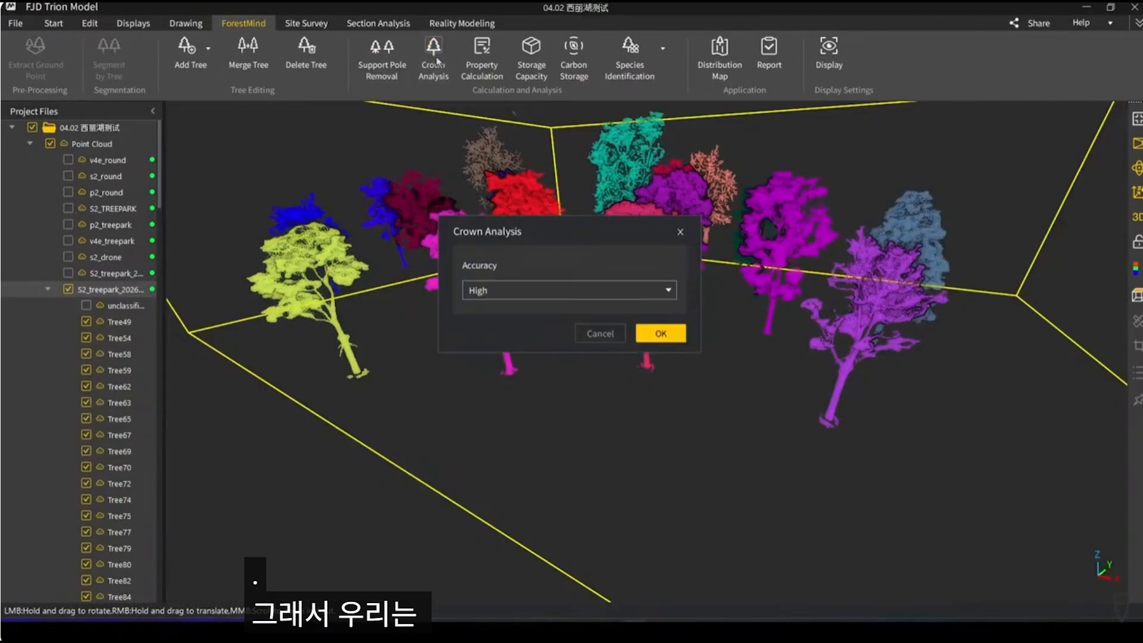
pyautogui.click(502, 300)
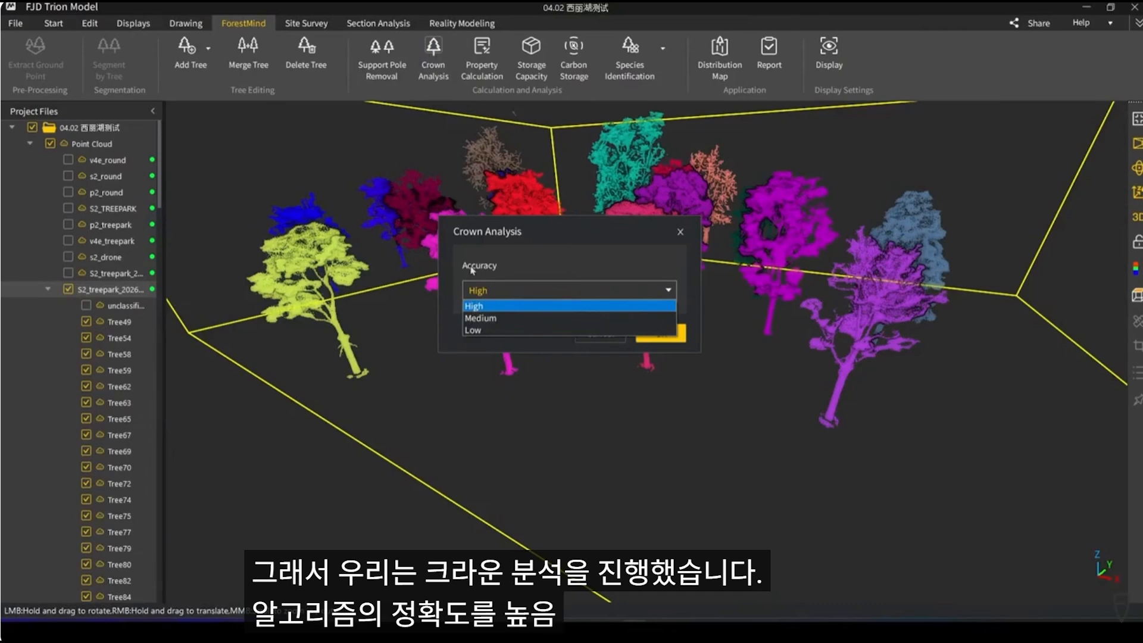
pyautogui.click(483, 306)
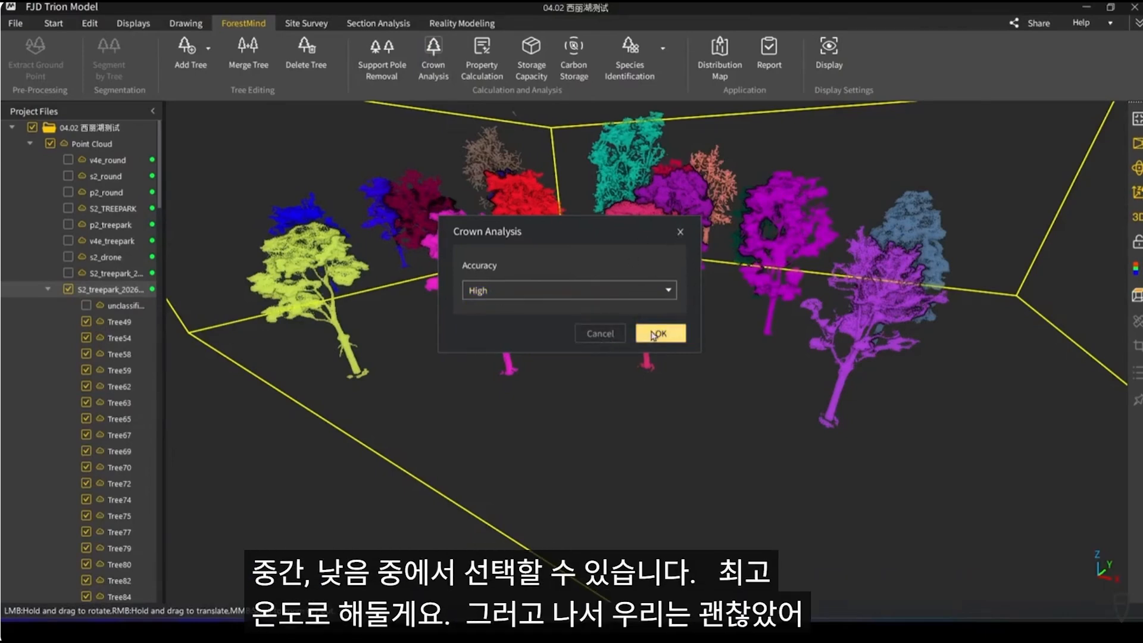
pyautogui.click(653, 334)
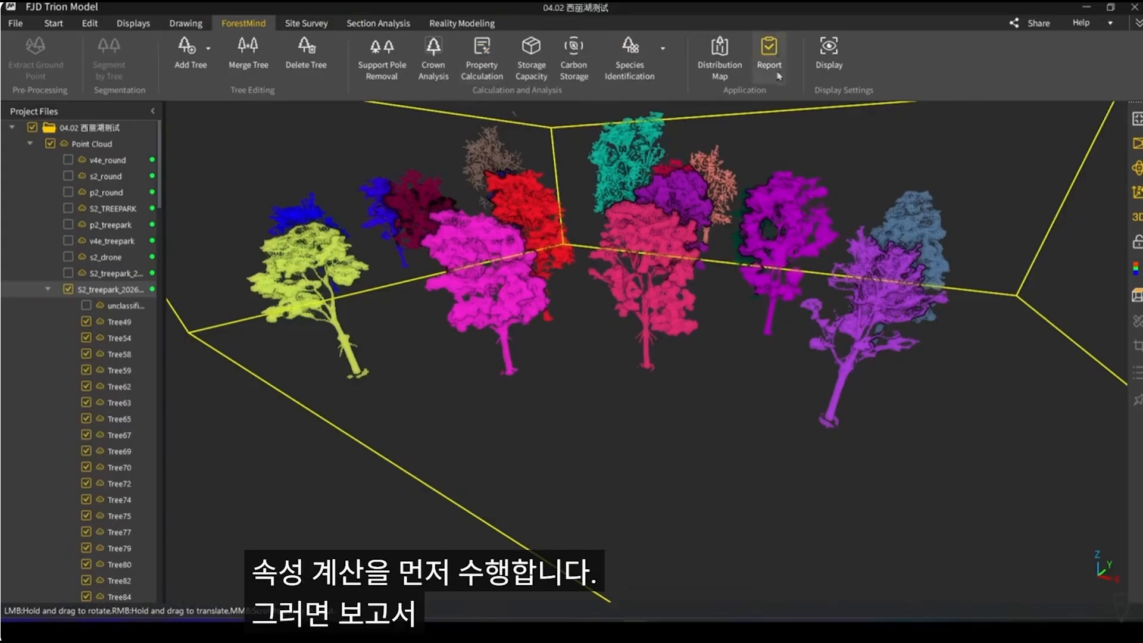
# Review the tree report's parameters, such as tree height, DBH and crown width, and close it without exporting
pyautogui.click(770, 52)
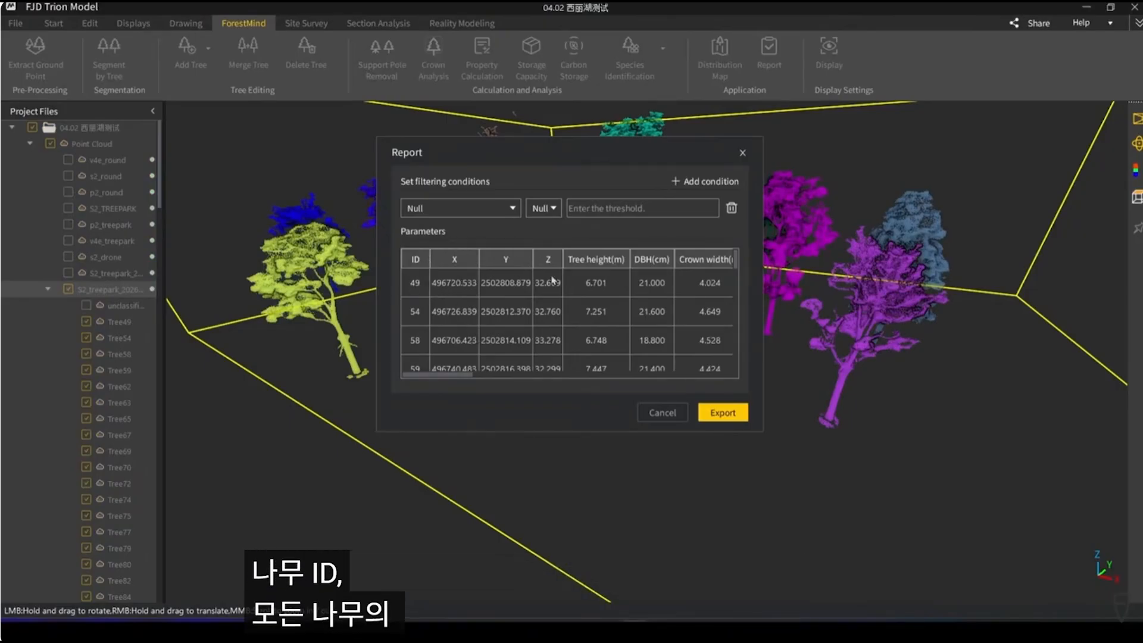
pyautogui.scroll(-2, 605, 280)
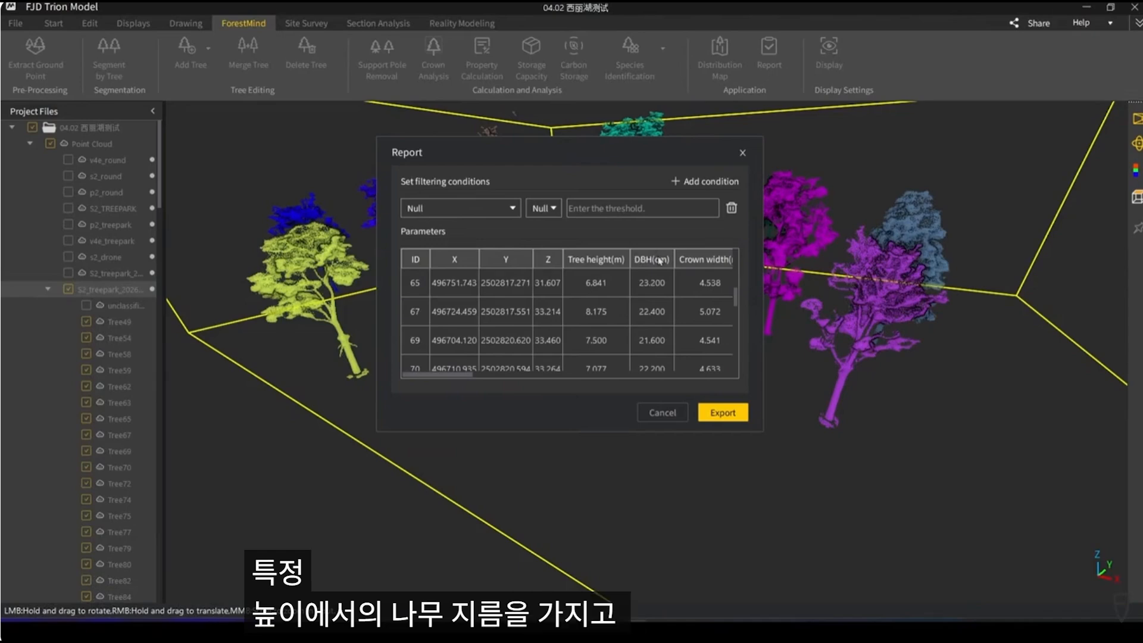
pyautogui.click(742, 156)
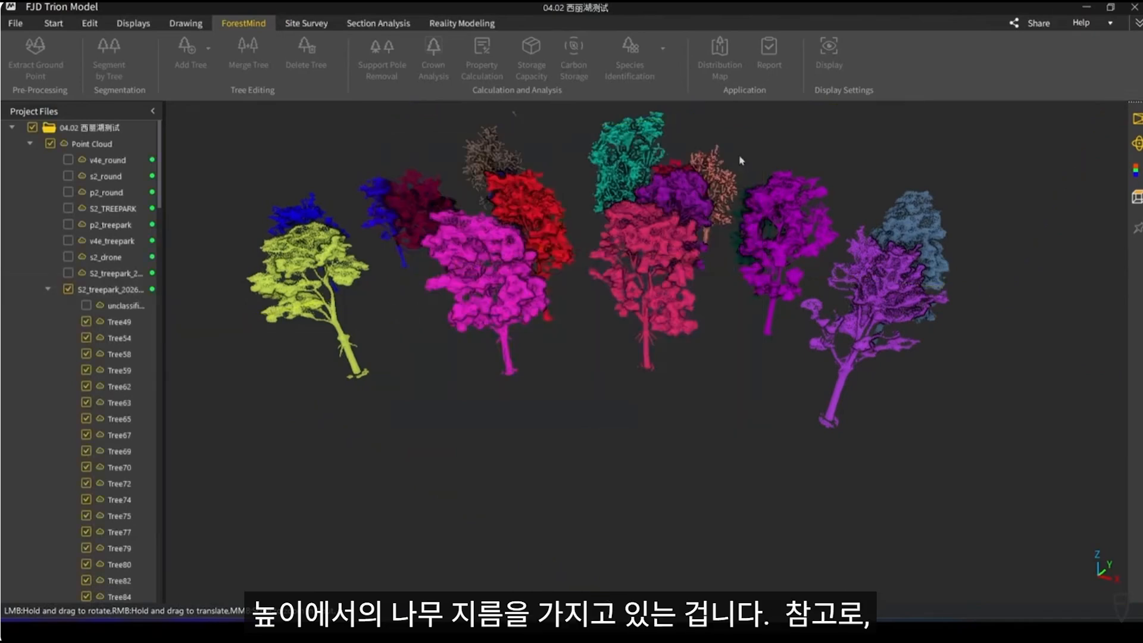
# Examine the tree species list in the forestry settings and the Others settings page, and close the settings
pyautogui.click(16, 24)
pyautogui.click(51, 188)
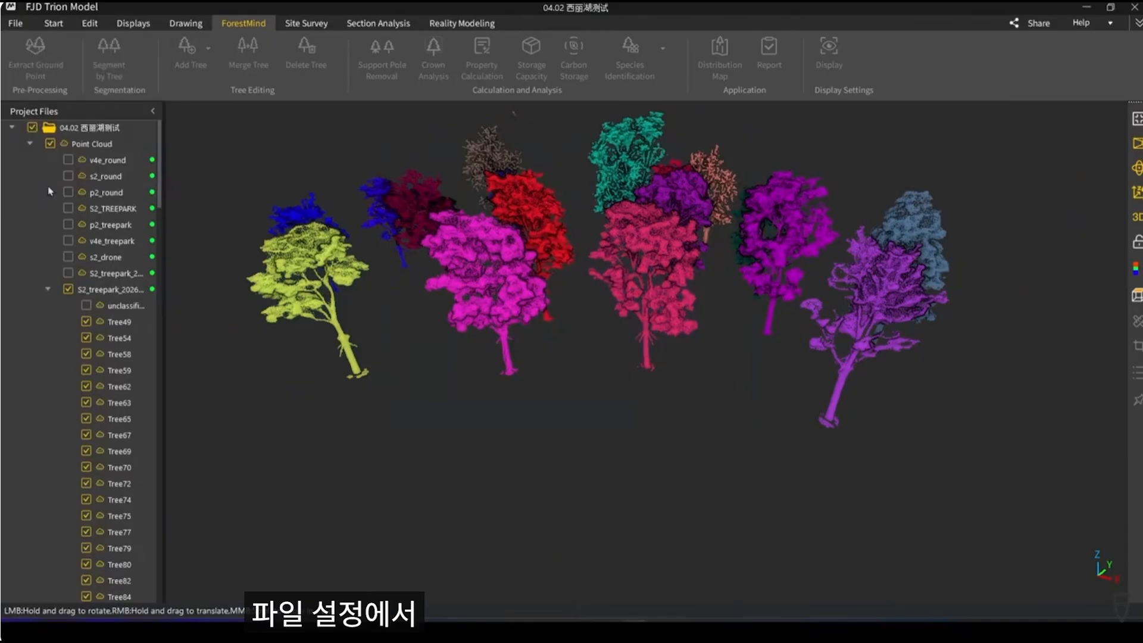
pyautogui.click(360, 192)
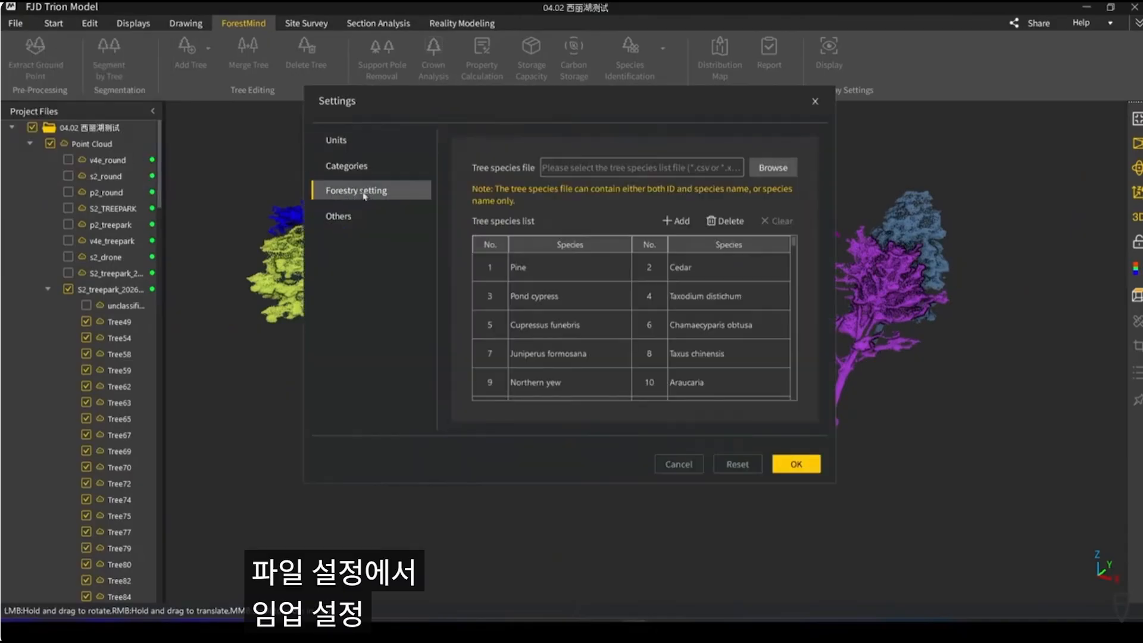
pyautogui.scroll(-13, 510, 285)
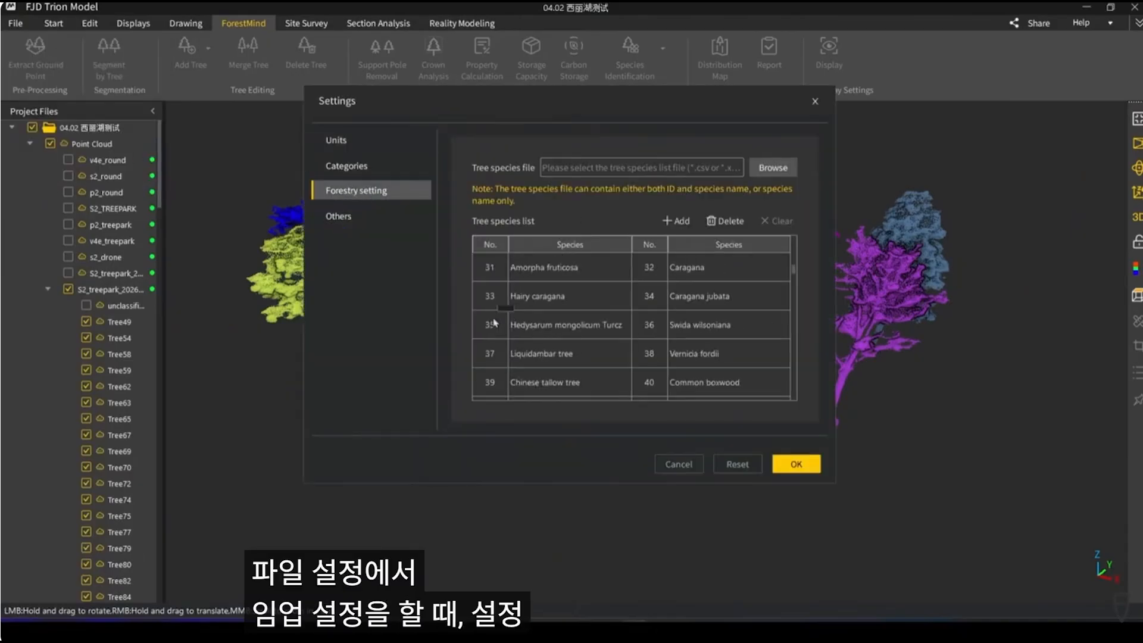
pyautogui.moveTo(796, 316); pyautogui.dragTo(800, 236)
pyautogui.click(363, 218)
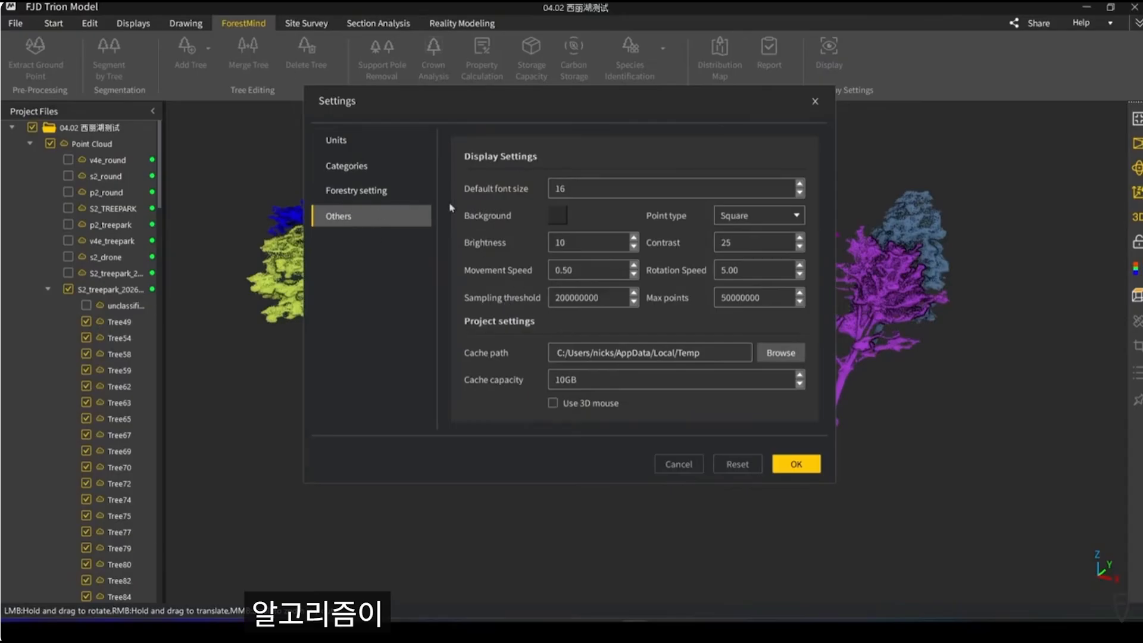
pyautogui.click(815, 103)
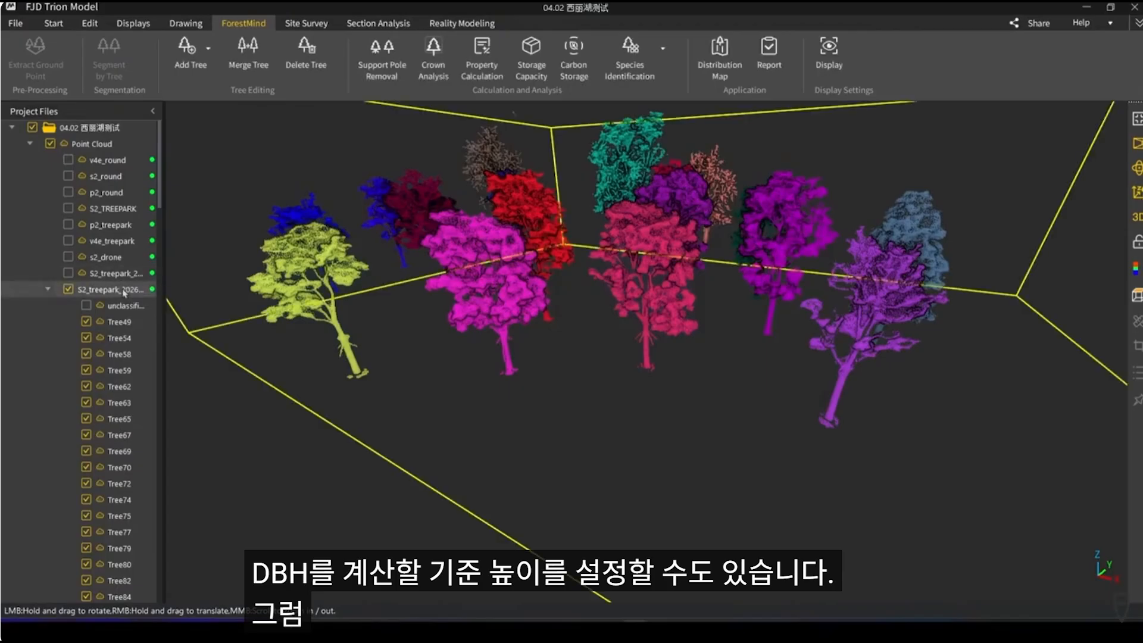
# Examine the tree report across to its Tree species name column, and try the export form with "sd" as survey zone
pyautogui.click(769, 53)
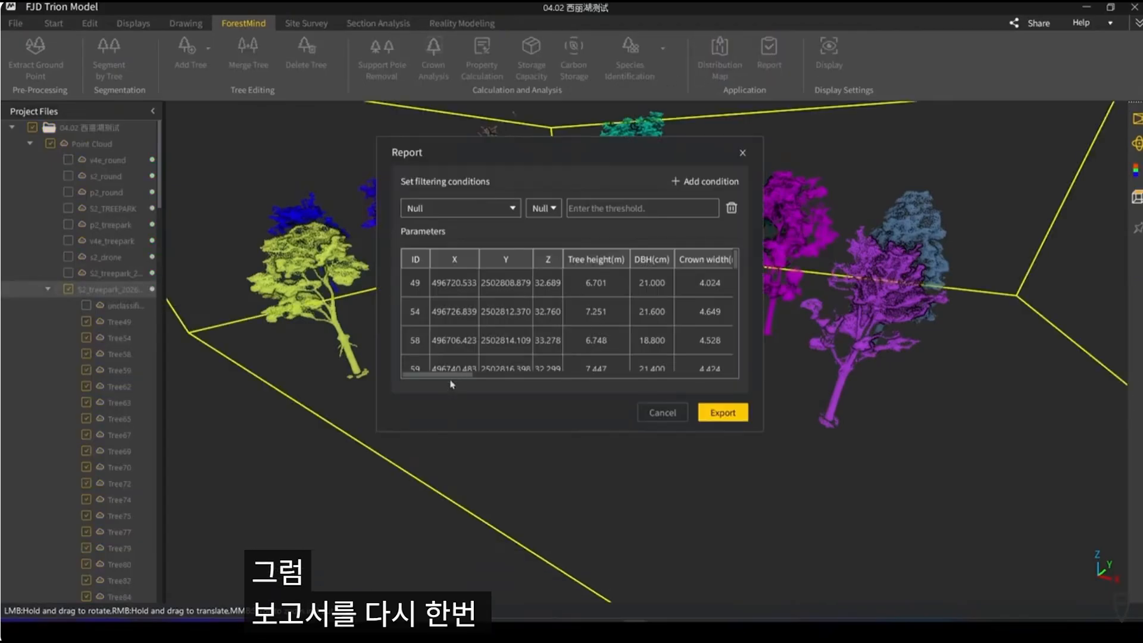
pyautogui.moveTo(450, 380); pyautogui.dragTo(715, 381)
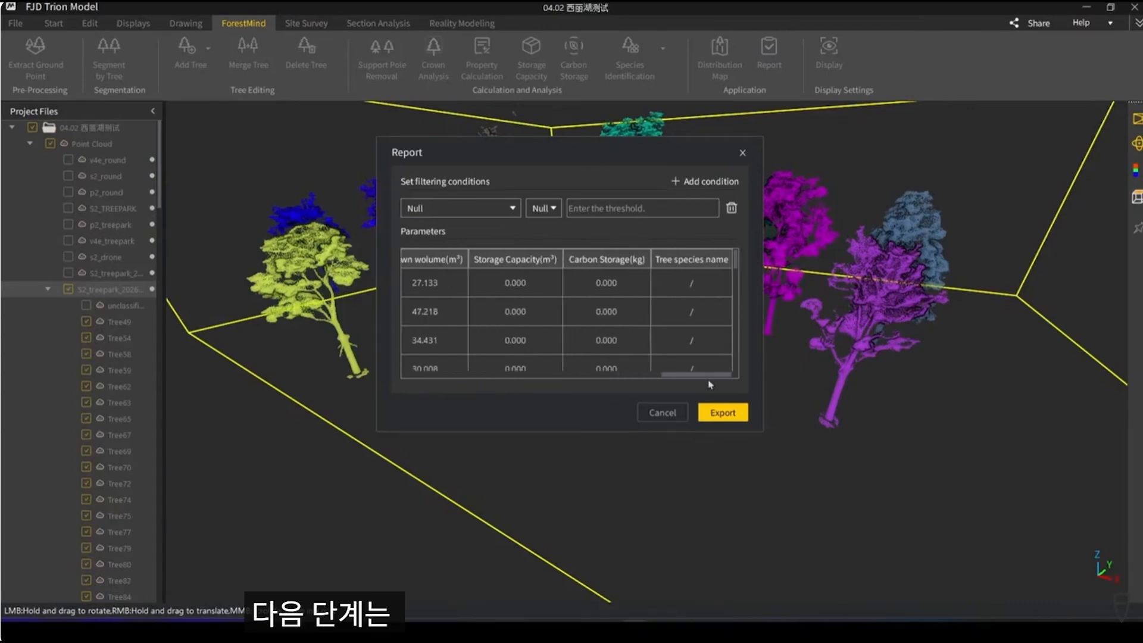
pyautogui.click(733, 419)
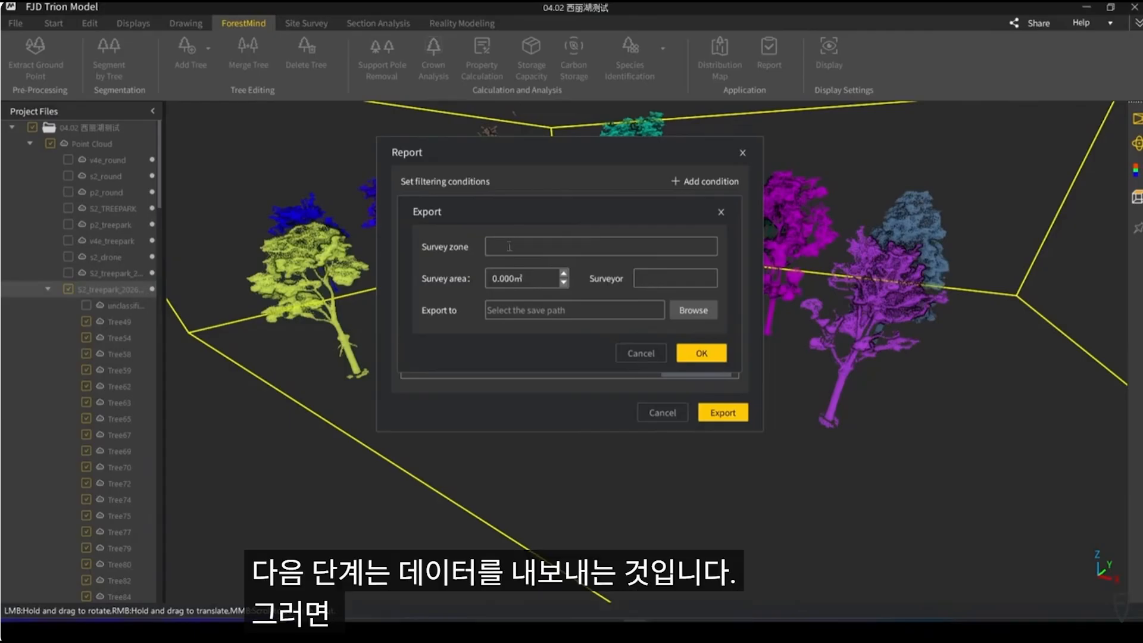
pyautogui.click(680, 246)
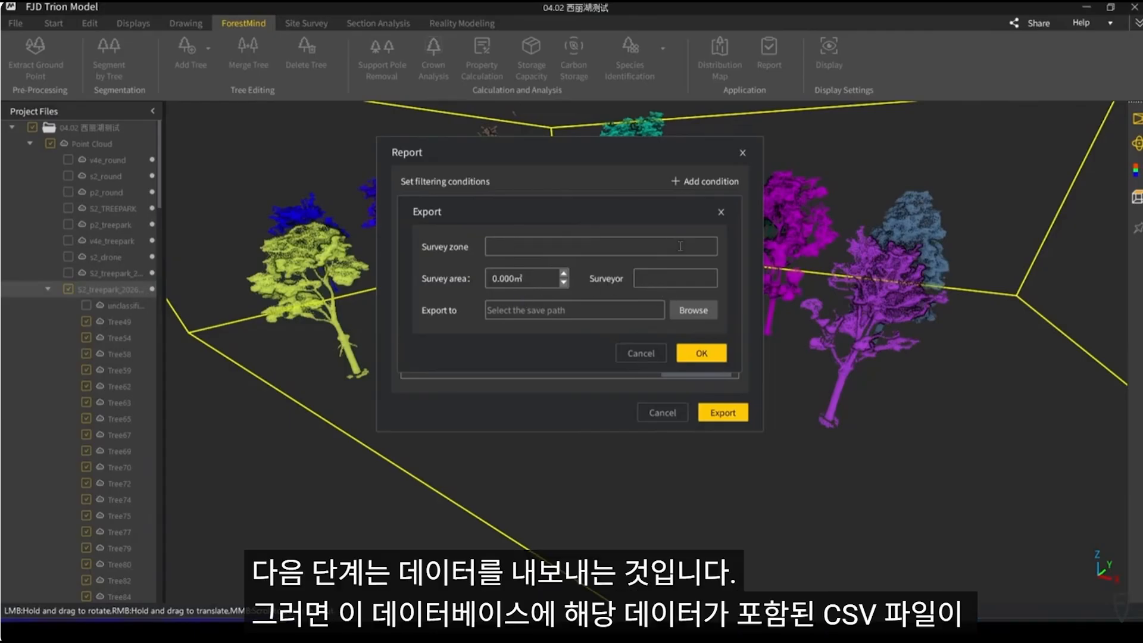
pyautogui.write('sd')
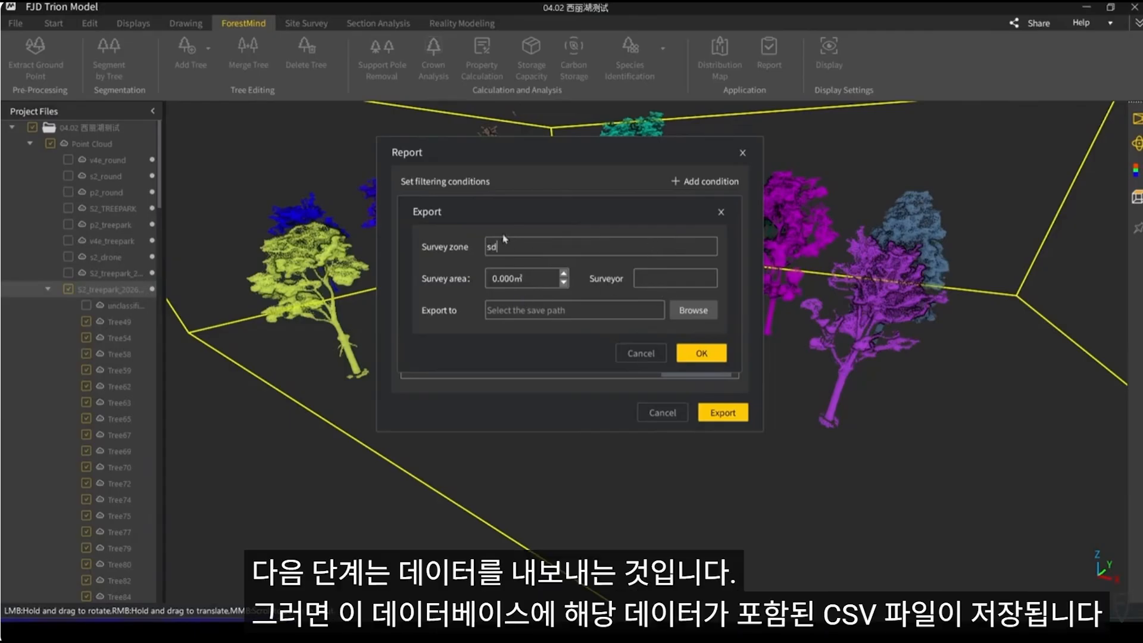
pyautogui.click(721, 212)
# Review the remaining tree rows and the height, DBH and crown width columns in the report, and close it
pyautogui.scroll(-2, 584, 329)
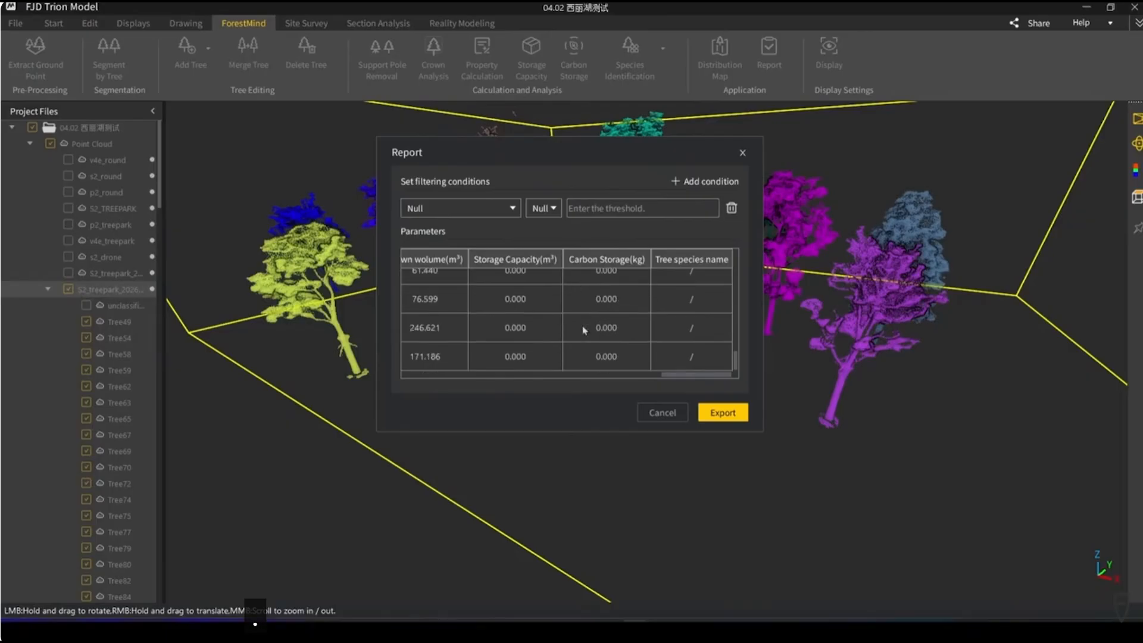
pyautogui.moveTo(707, 374); pyautogui.dragTo(456, 372)
pyautogui.scroll(6, 676, 340)
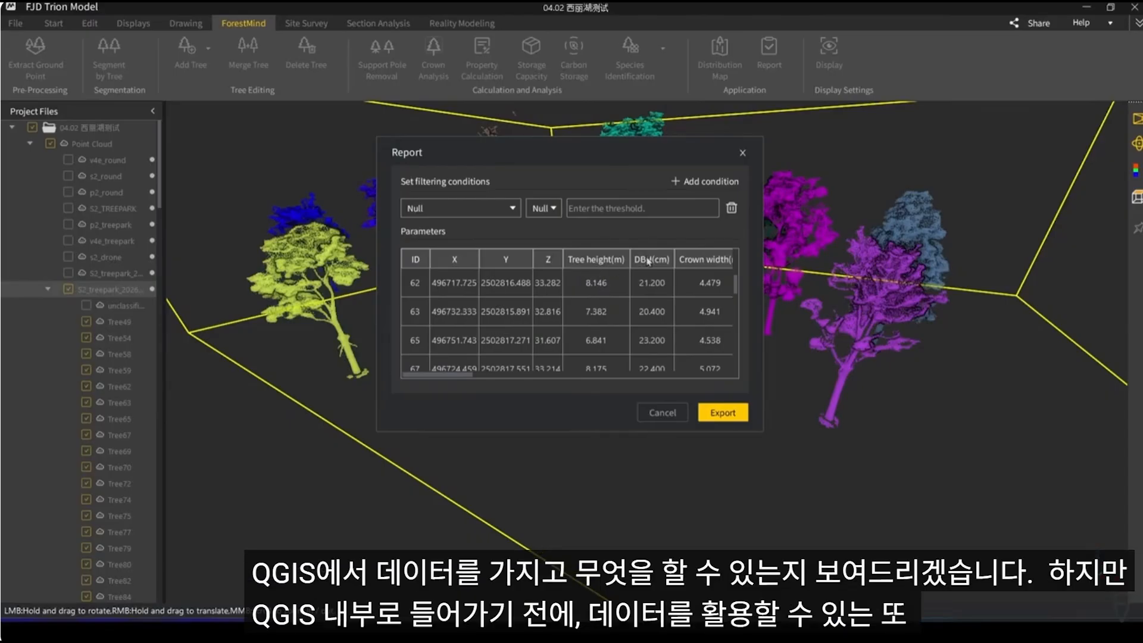
pyautogui.click(743, 152)
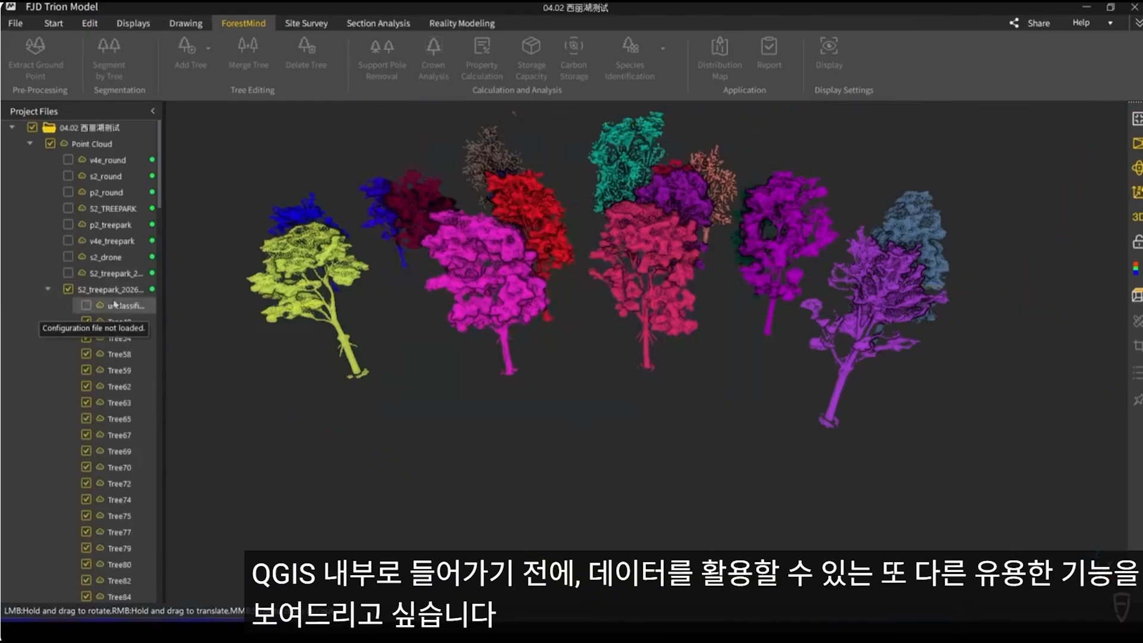
# Show the unclassified points of the prepared S2_treepark group and examine the segmented trees from above
pyautogui.click(87, 306)
pyautogui.scroll(-5, 703, 426)
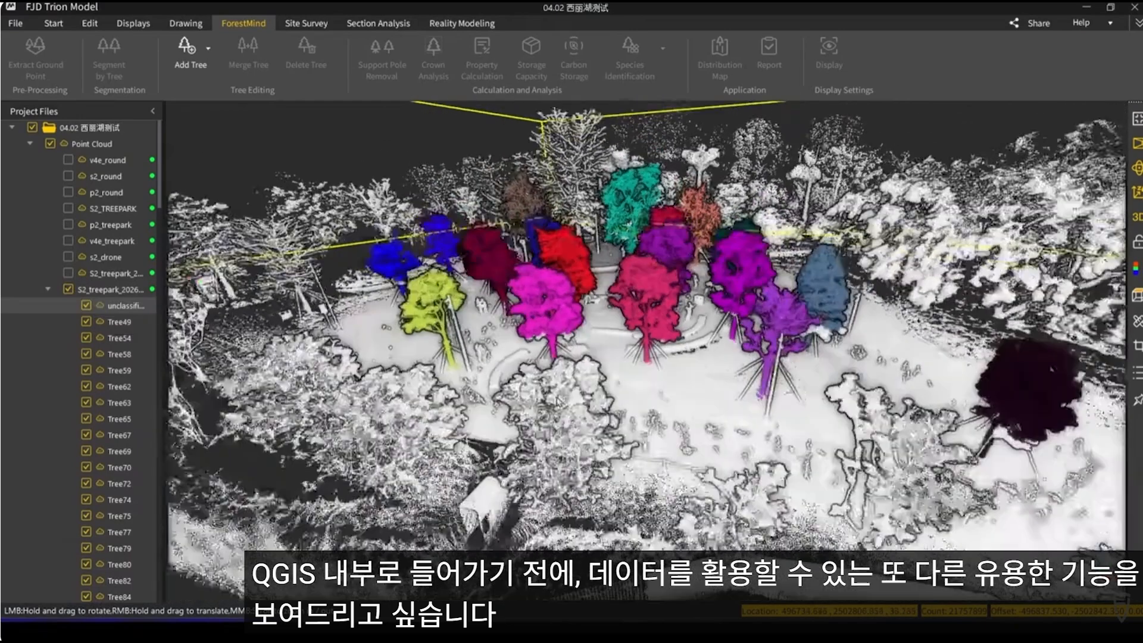
pyautogui.moveTo(705, 426); pyautogui.dragTo(616, 389)
pyautogui.scroll(3, 616, 388)
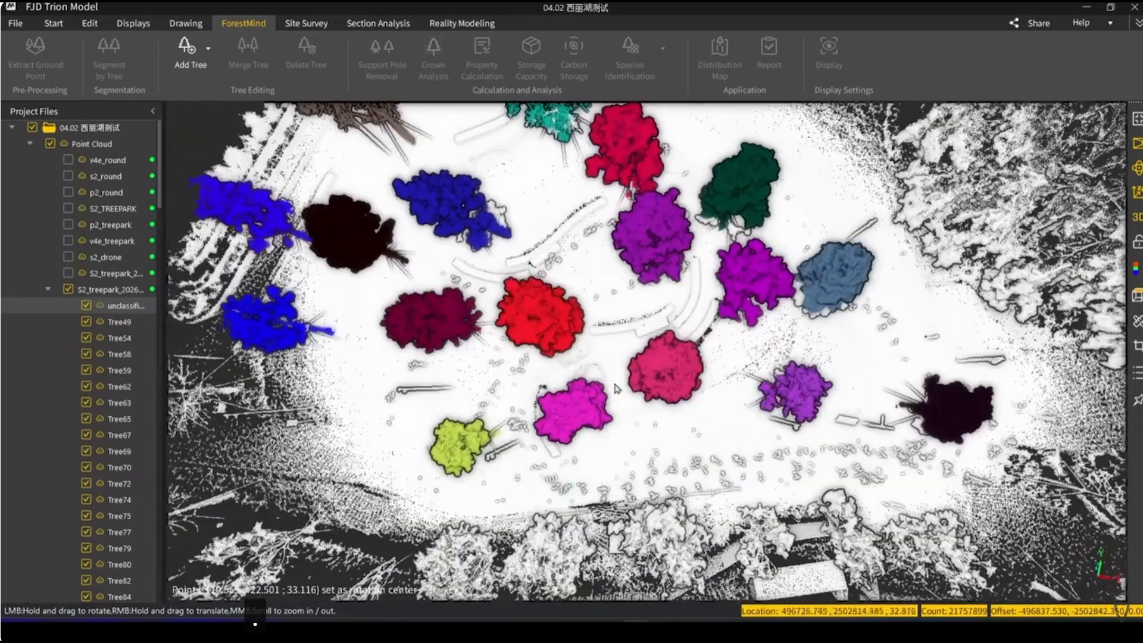
# Hide the segmented S2_treepark group, display the original S2_TREEPARK point cloud, and bring up the classification tools
pyautogui.click(68, 290)
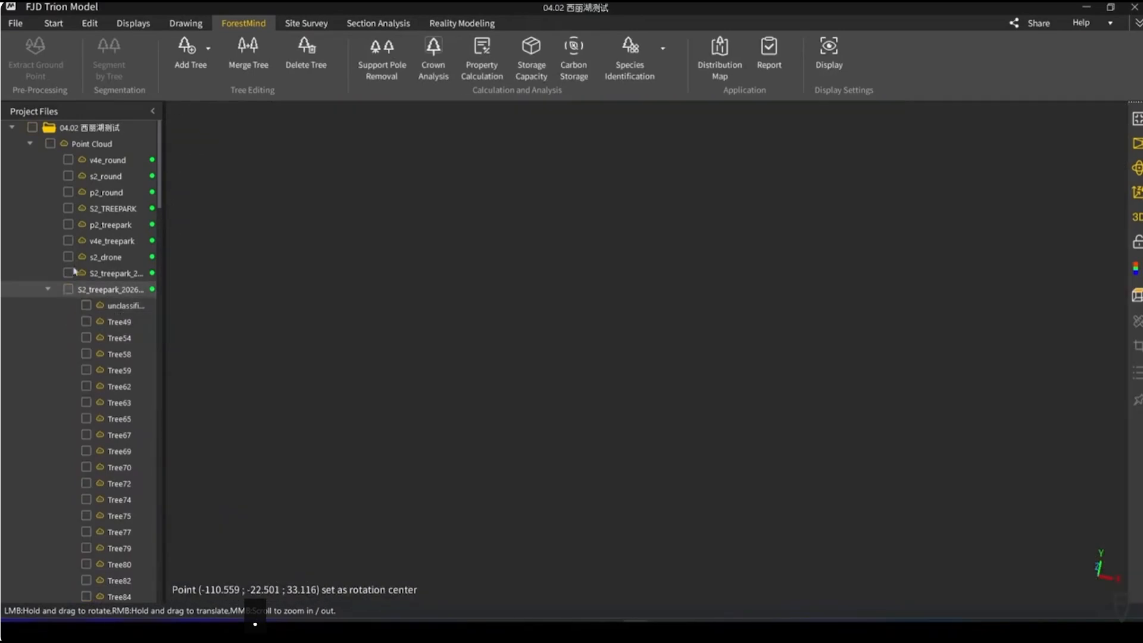
pyautogui.click(68, 212)
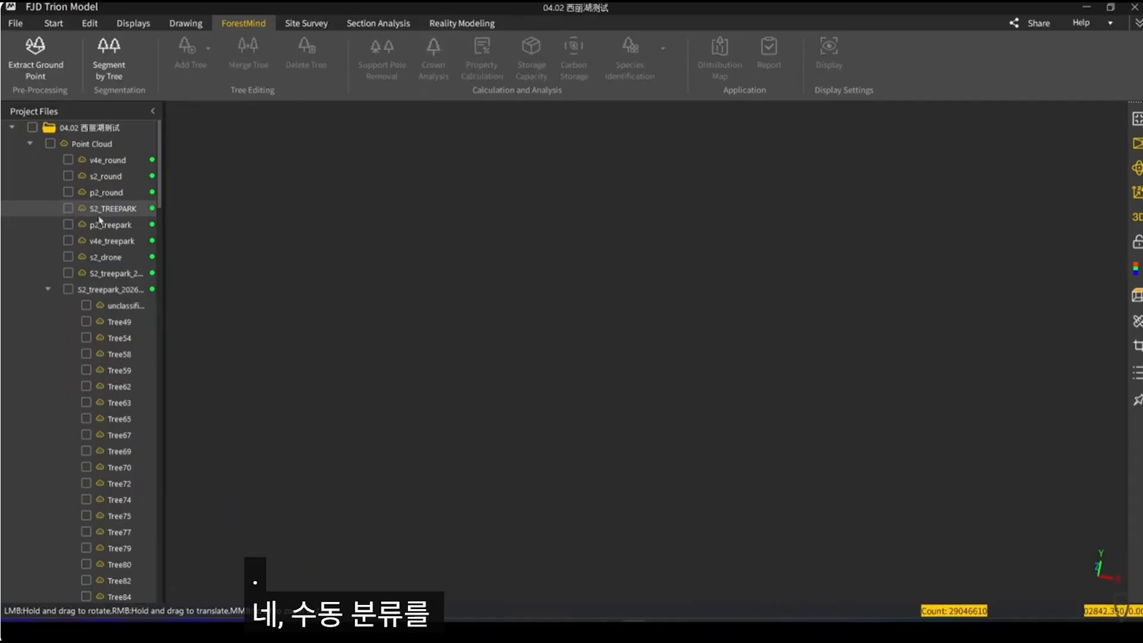
pyautogui.click(68, 209)
pyautogui.click(58, 23)
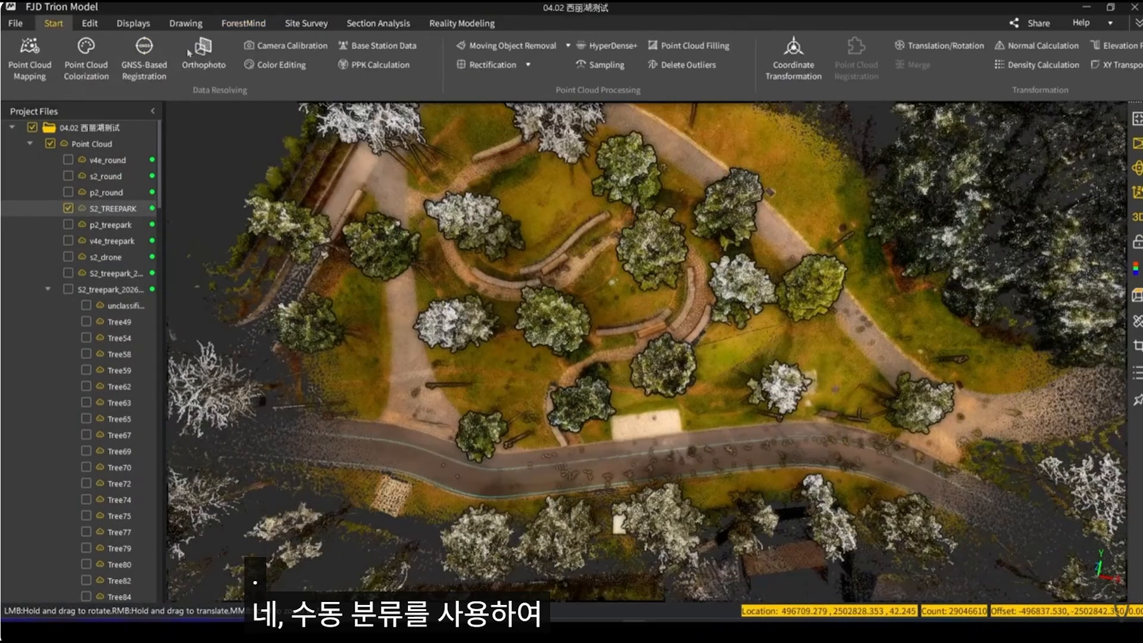
pyautogui.click(91, 24)
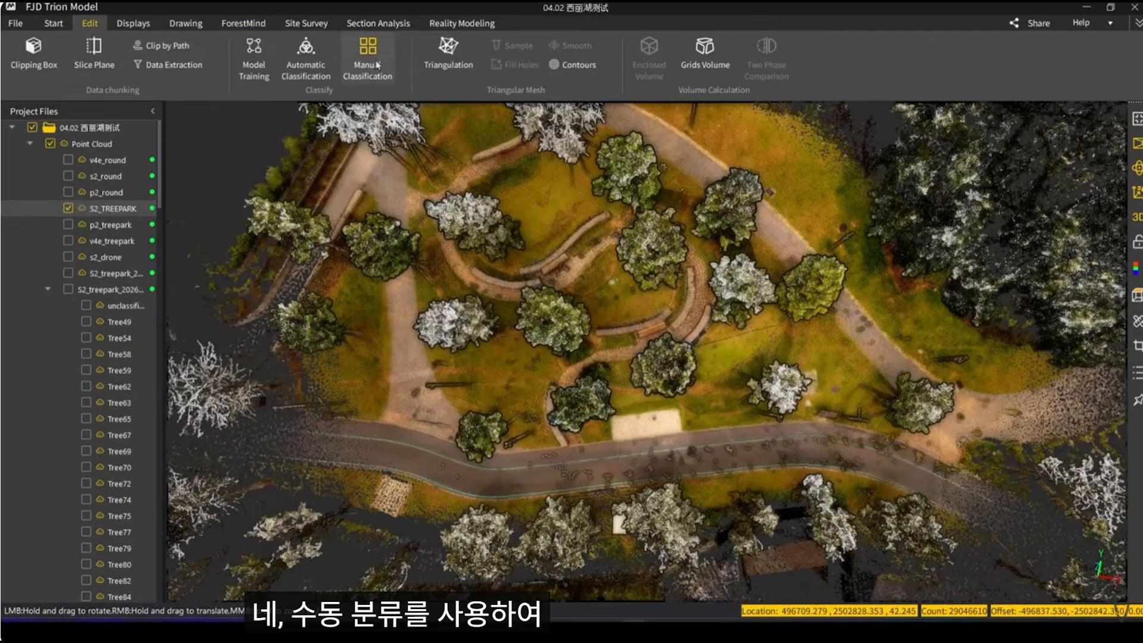
# Examine the ground surfaces around the curved bench, bark area and path in the RGB view
pyautogui.scroll(3, 664, 332)
pyautogui.scroll(3, 688, 365)
pyautogui.moveTo(869, 294); pyautogui.dragTo(505, 194)
pyautogui.scroll(3, 684, 401)
pyautogui.moveTo(684, 401); pyautogui.dragTo(620, 360)
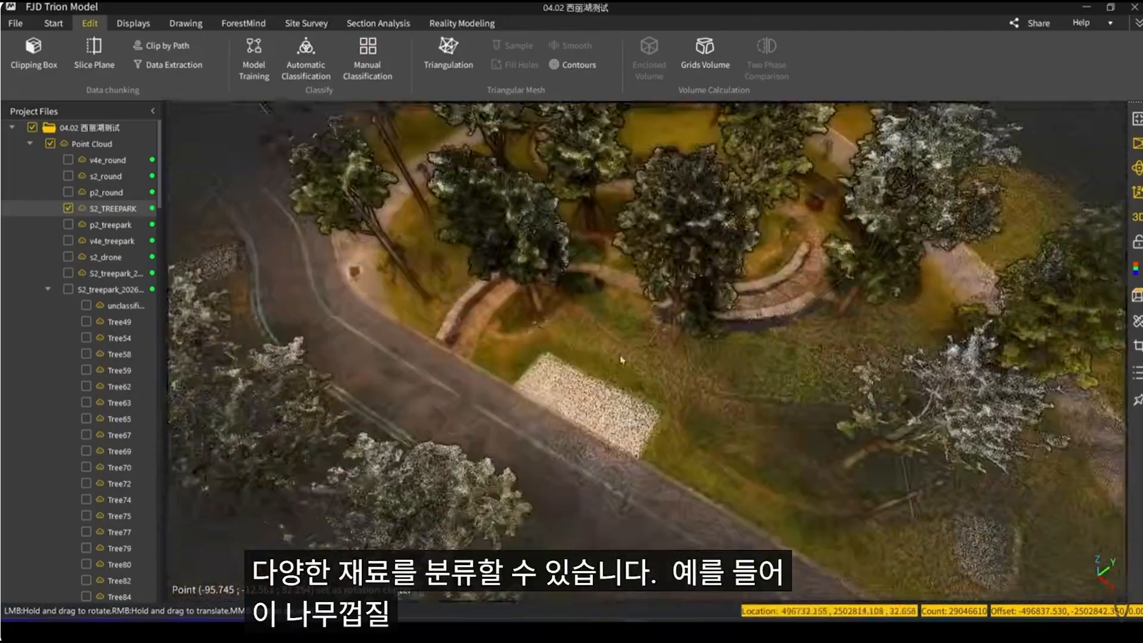
pyautogui.moveTo(518, 322); pyautogui.dragTo(620, 286)
pyautogui.scroll(3, 516, 324)
pyautogui.scroll(4, 697, 390)
pyautogui.moveTo(515, 324); pyautogui.dragTo(707, 331)
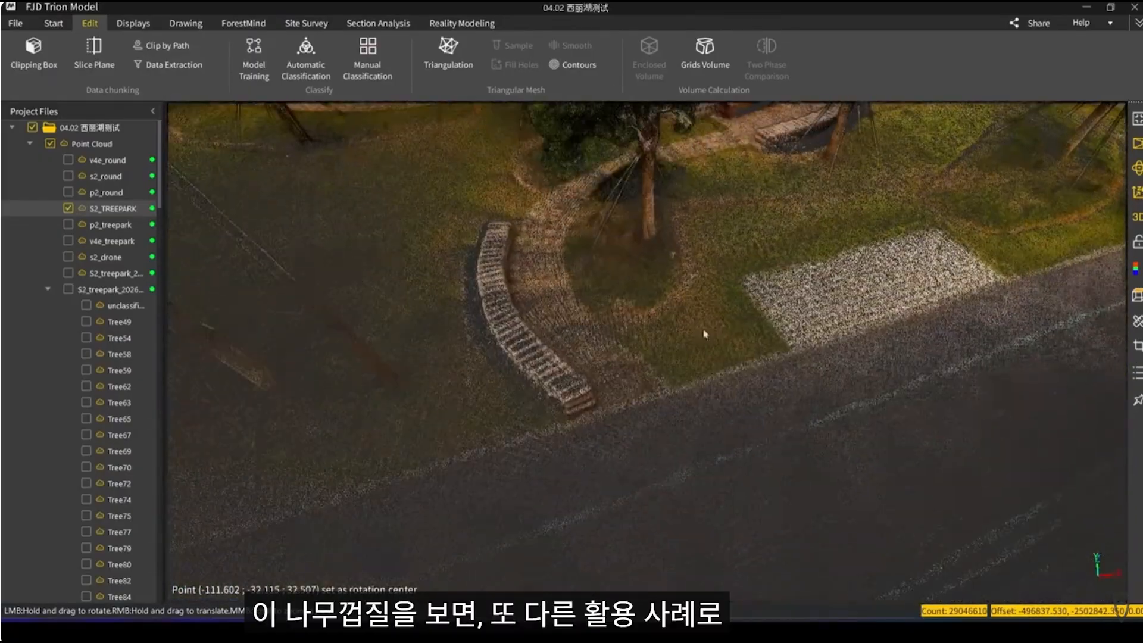
pyautogui.scroll(1, 589, 334)
pyautogui.moveTo(574, 312); pyautogui.dragTo(707, 329)
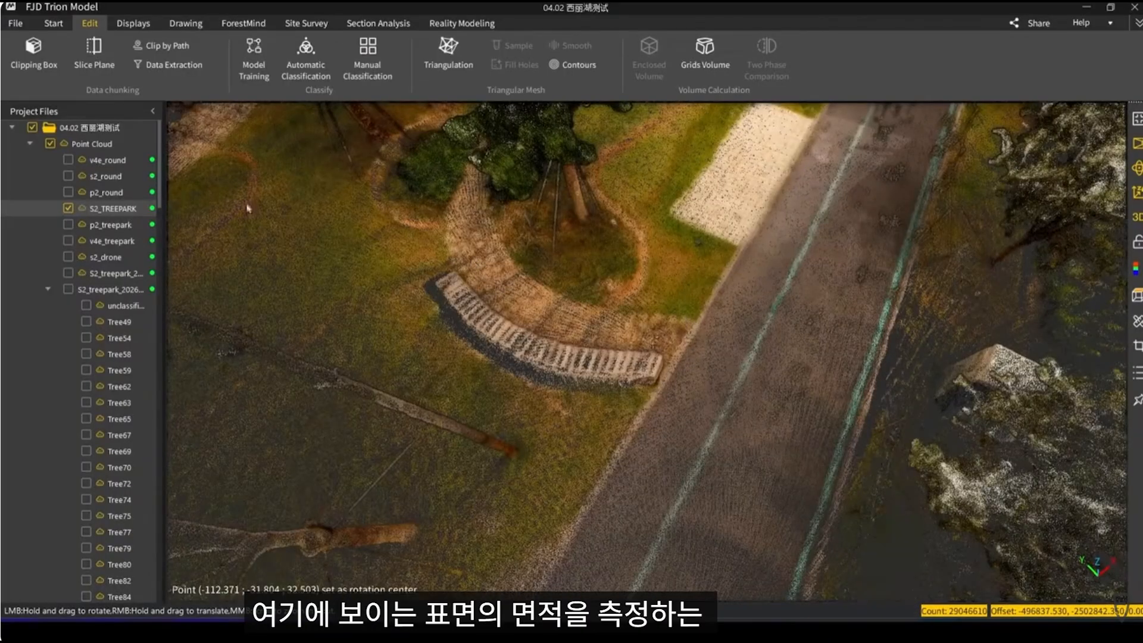
# Display the S2_TREEPARK point cloud by intensity and examine the material differences between paths, benches and grass
pyautogui.click(125, 25)
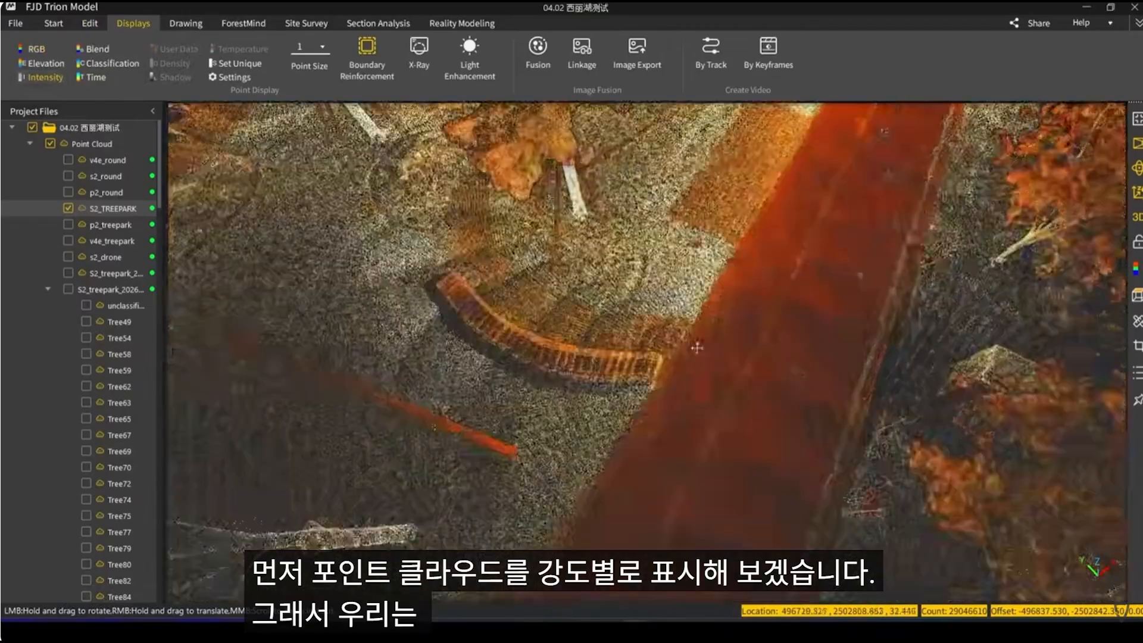
pyautogui.scroll(3, 698, 341)
pyautogui.moveTo(725, 353); pyautogui.dragTo(840, 390)
pyautogui.moveTo(626, 292)
pyautogui.mouseDown()
pyautogui.moveTo(816, 329)
pyautogui.moveTo(818, 253)
pyautogui.mouseUp()
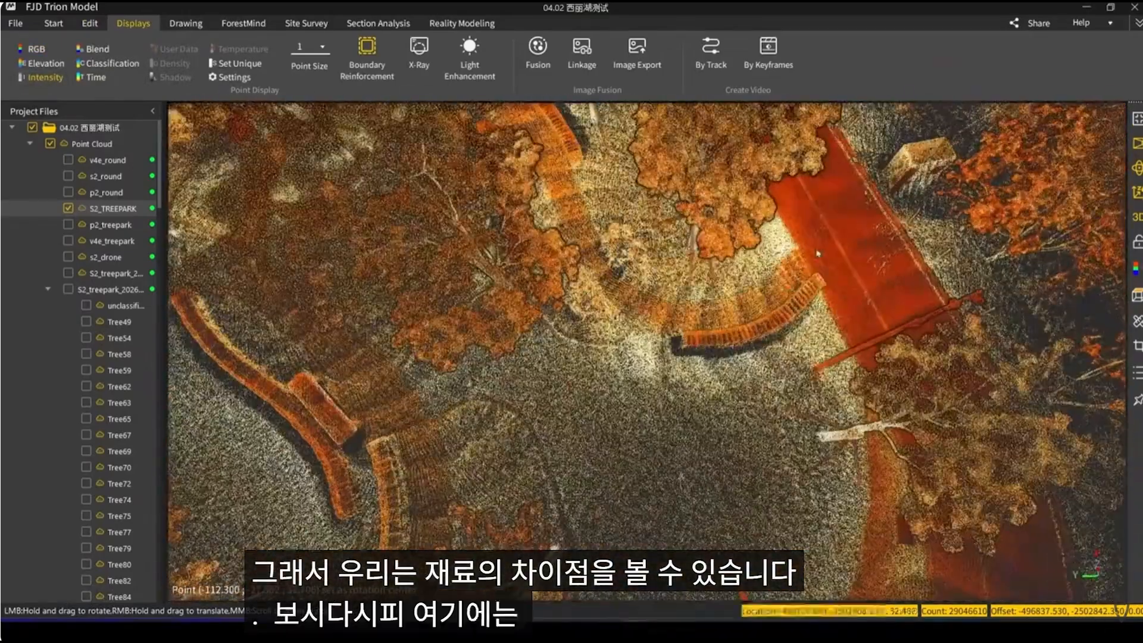
pyautogui.scroll(-3, 786, 291)
pyautogui.moveTo(786, 291); pyautogui.dragTo(797, 396)
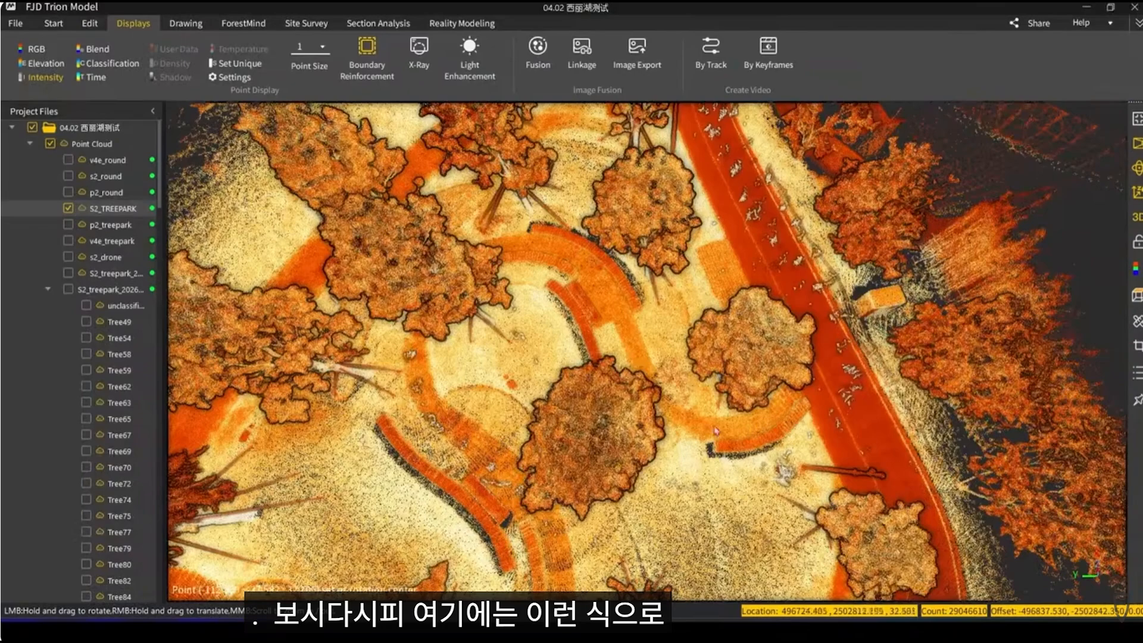
pyautogui.moveTo(514, 247); pyautogui.dragTo(582, 121)
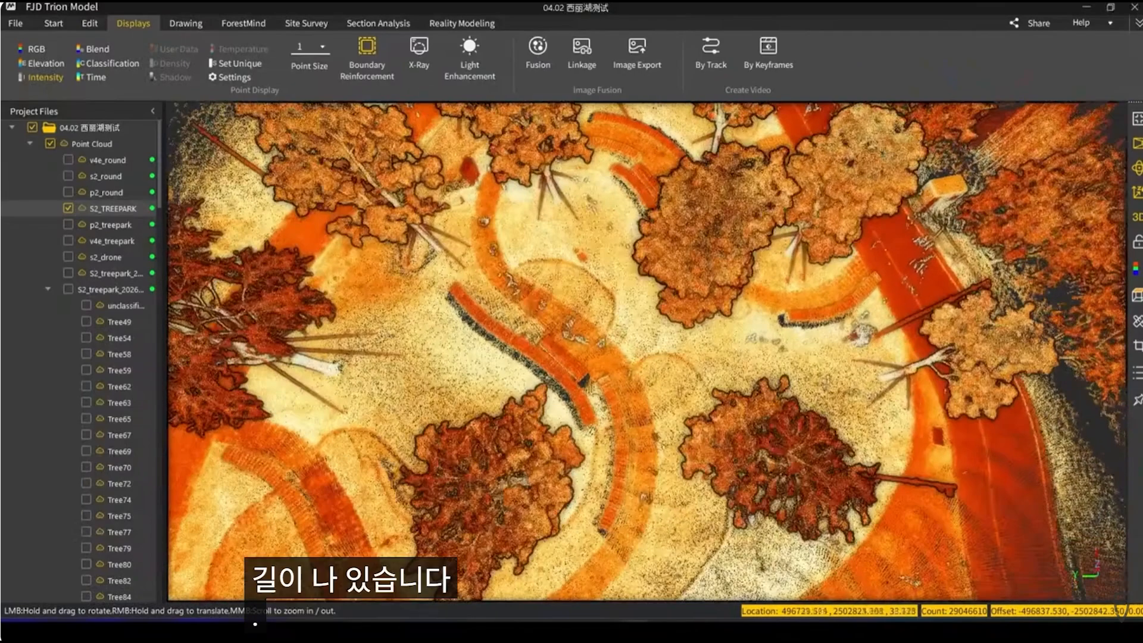
pyautogui.moveTo(639, 412); pyautogui.dragTo(254, 237)
pyautogui.moveTo(633, 313); pyautogui.dragTo(476, 285)
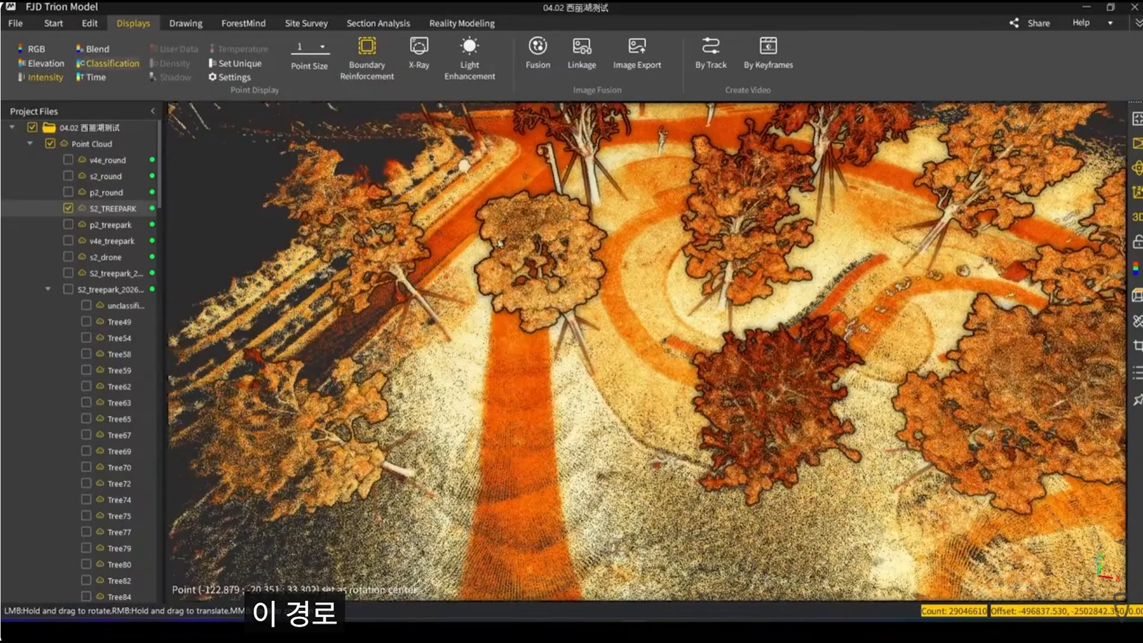
# Display the S2_TREEPARK point cloud by classification and examine the classified paths, planting beds, benches and trees
pyautogui.click(109, 63)
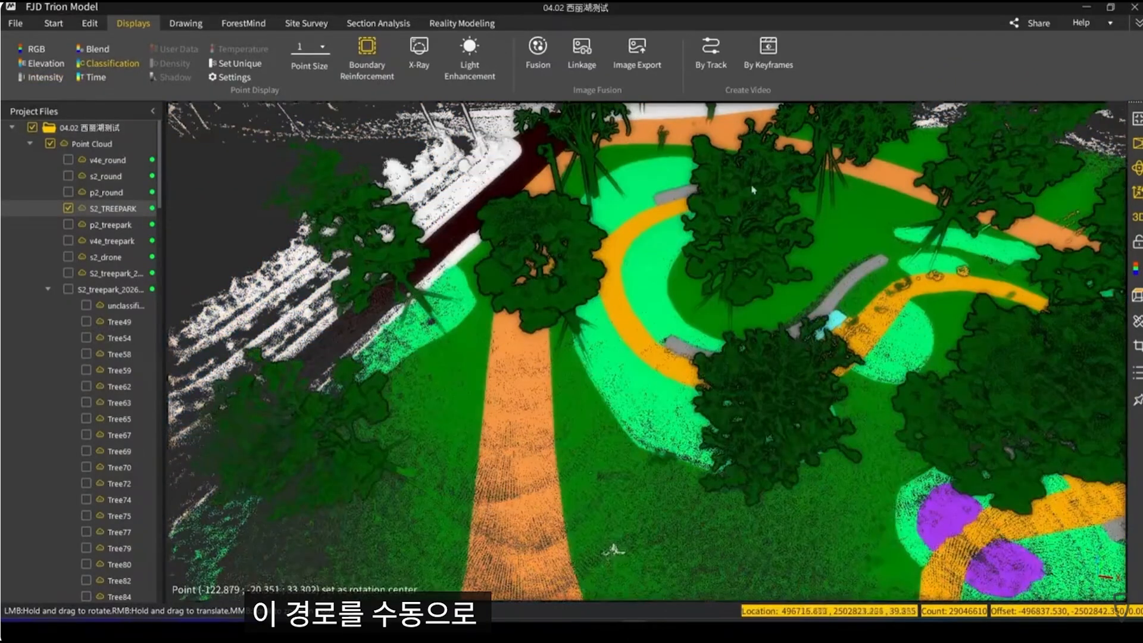
pyautogui.moveTo(894, 369); pyautogui.dragTo(586, 208)
pyautogui.scroll(5, 708, 388)
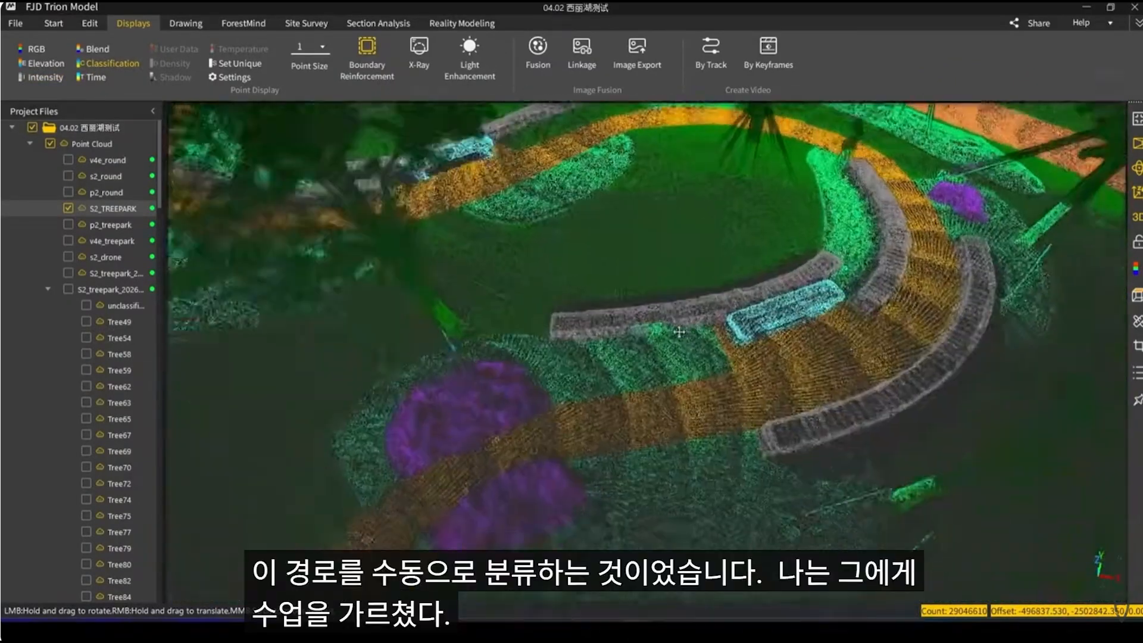
pyautogui.moveTo(726, 385); pyautogui.dragTo(866, 327)
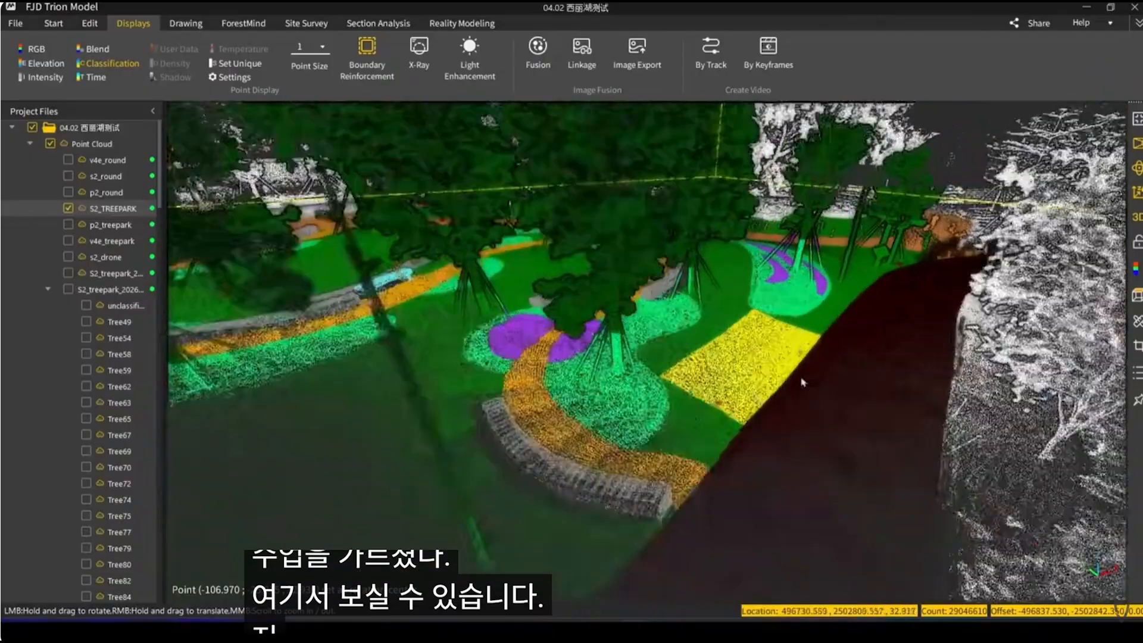
pyautogui.scroll(-3, 774, 405)
pyautogui.moveTo(755, 419); pyautogui.dragTo(853, 389)
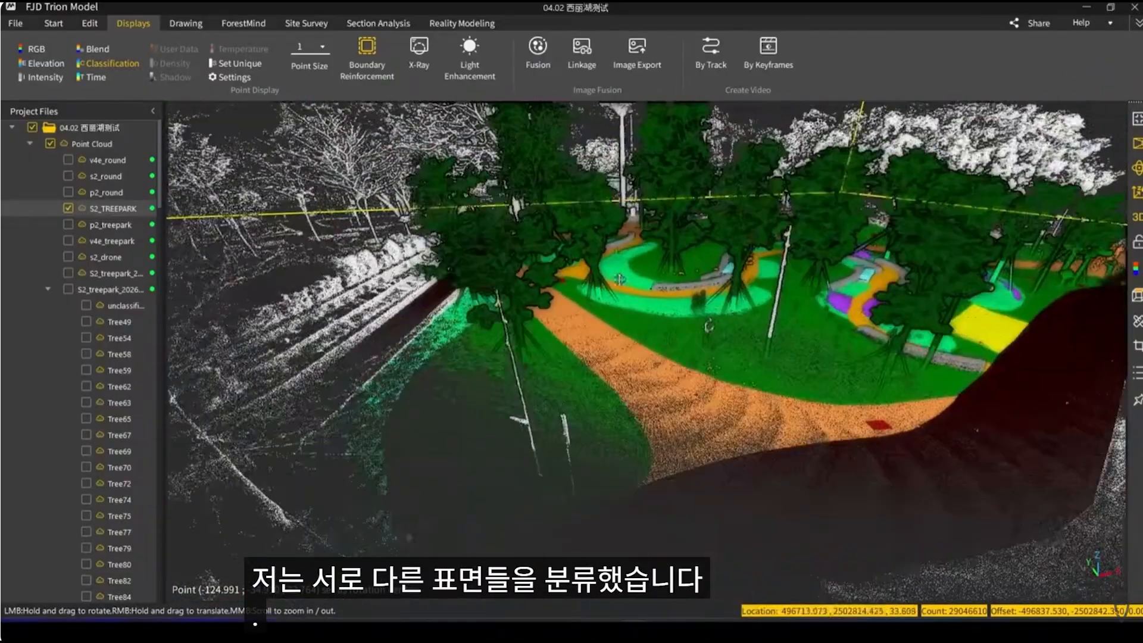
pyautogui.scroll(-3, 709, 326)
pyautogui.moveTo(709, 326); pyautogui.dragTo(892, 245)
pyautogui.moveTo(579, 328); pyautogui.dragTo(643, 375)
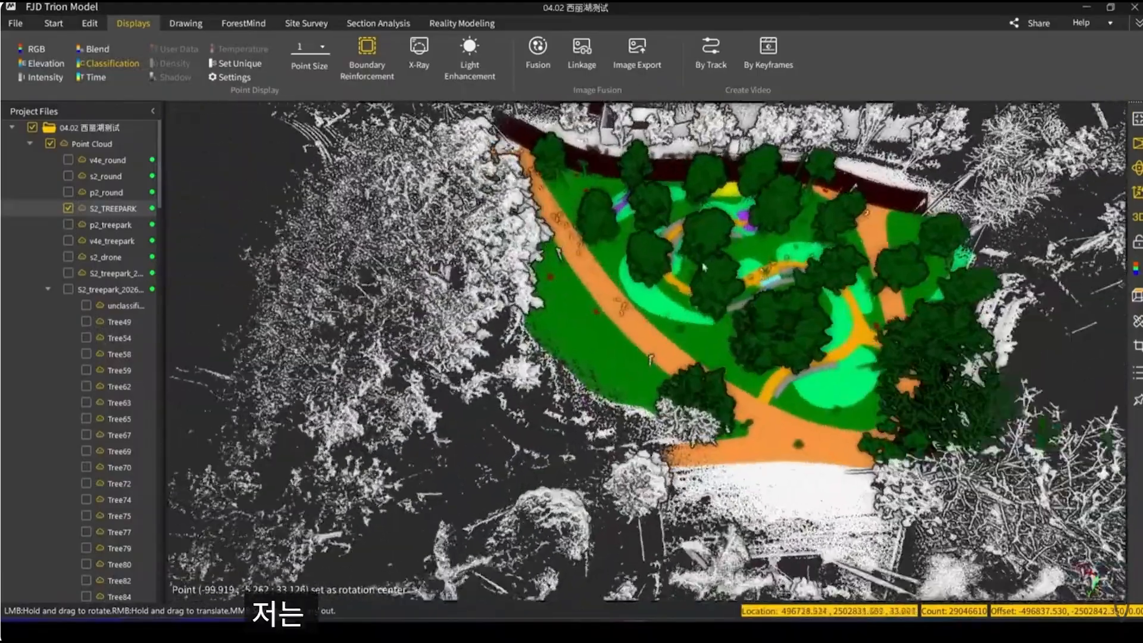
pyautogui.scroll(5, 647, 378)
pyautogui.scroll(5, 642, 380)
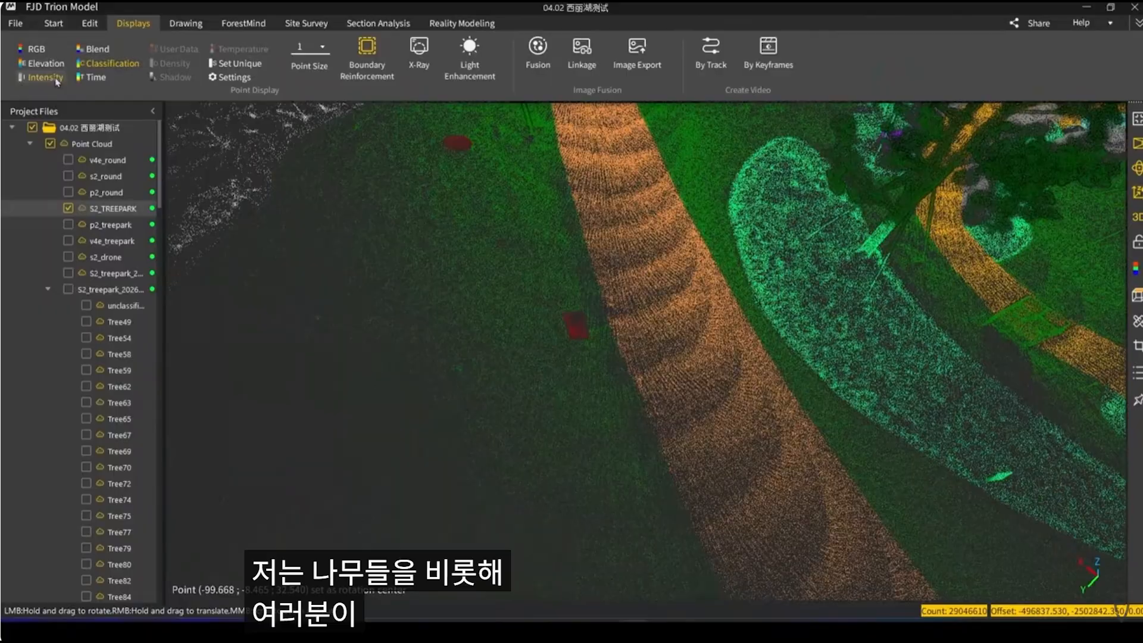
# Display the point cloud by intensity again and examine the manhole covers in the grass beside the path
pyautogui.click(57, 78)
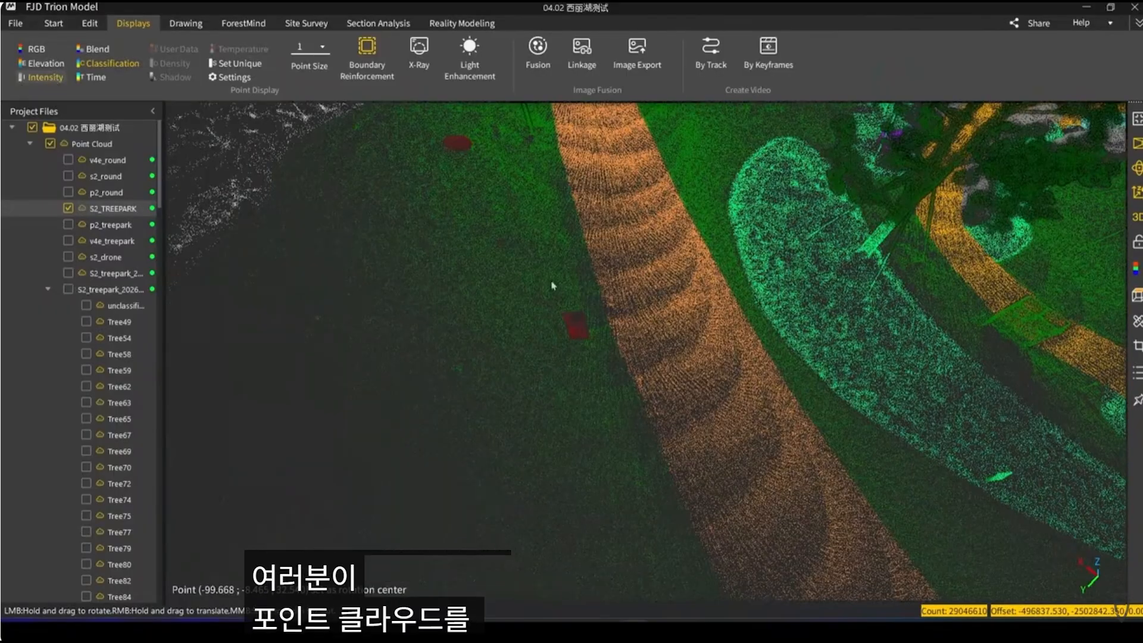
pyautogui.scroll(3, 576, 332)
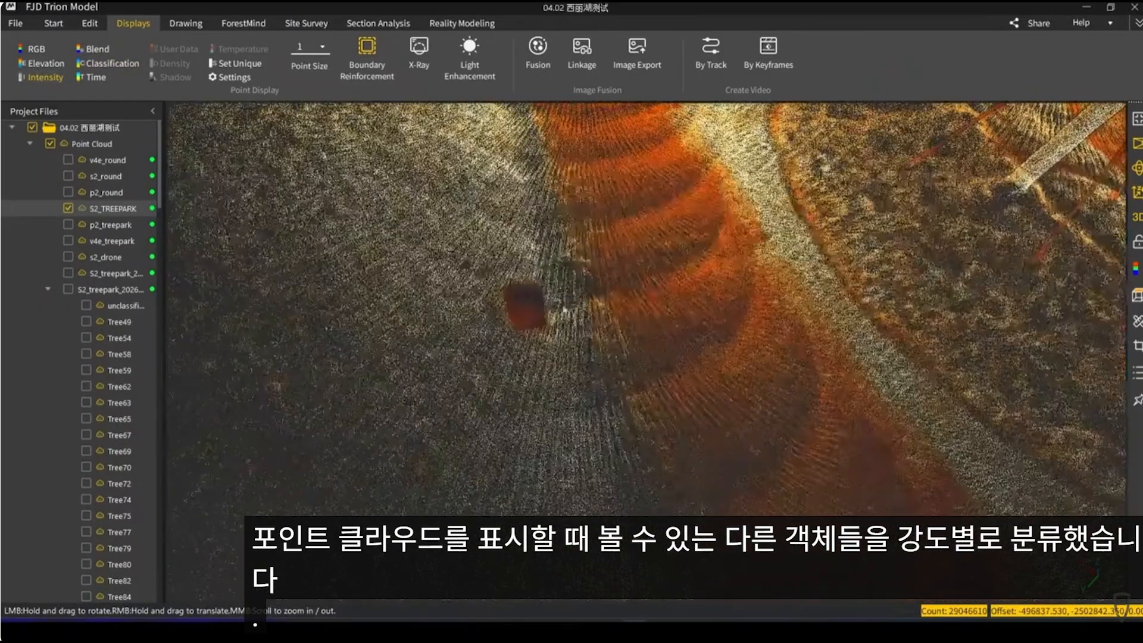
pyautogui.moveTo(539, 318); pyautogui.dragTo(697, 506)
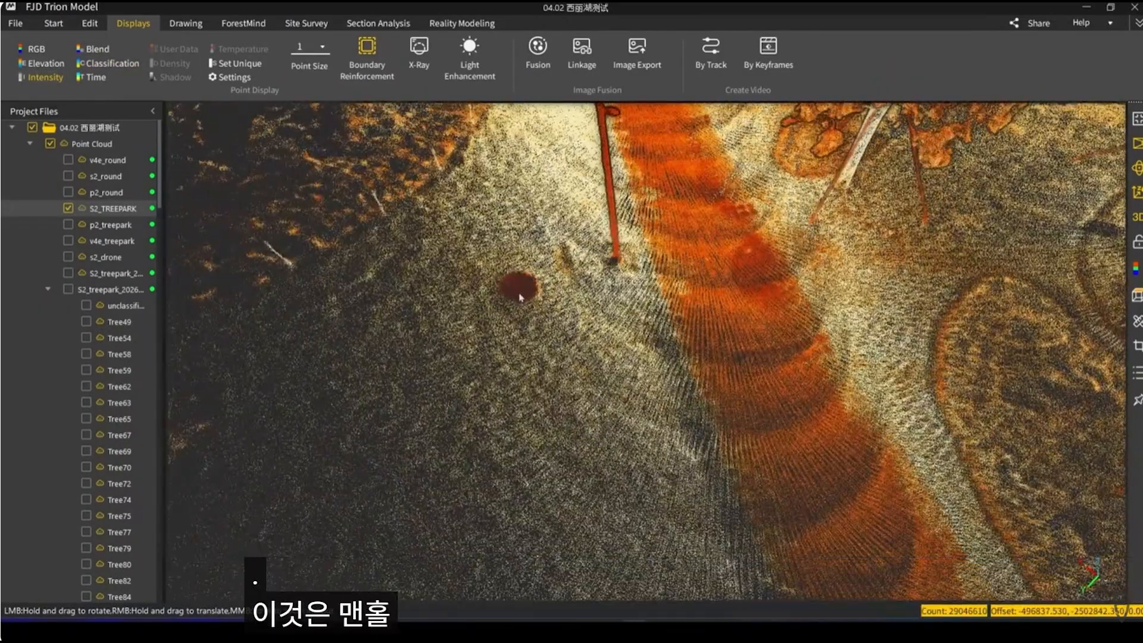
pyautogui.scroll(-2, 823, 320)
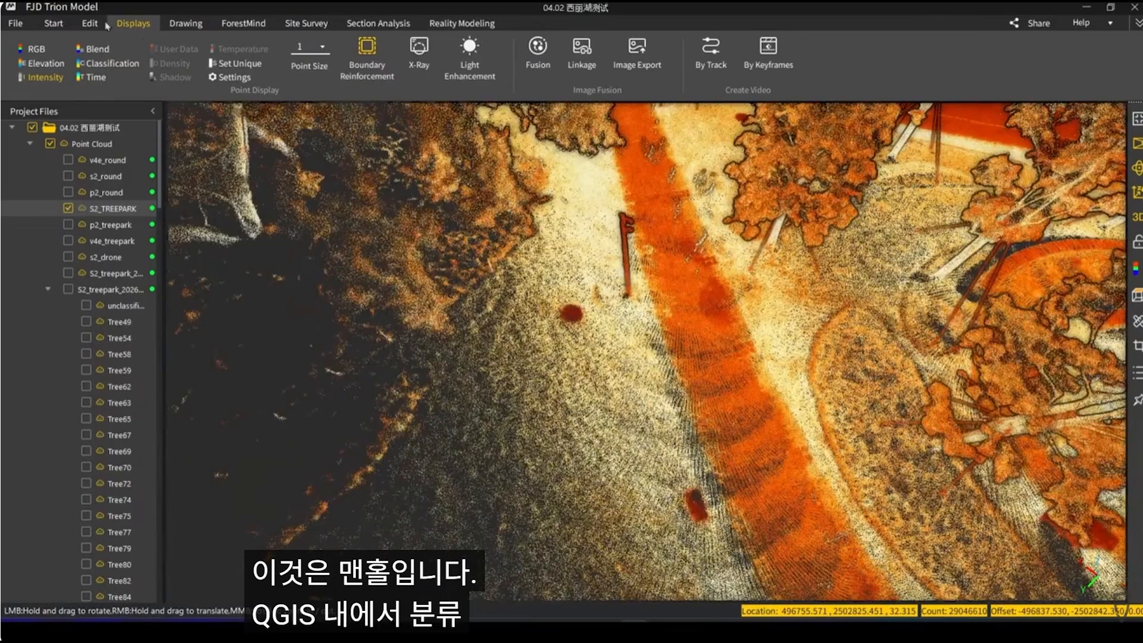
# Open Manual Classification for the S2_TREEPARK point cloud and review its point selection tools
pyautogui.click(90, 24)
pyautogui.scroll(-3, 673, 286)
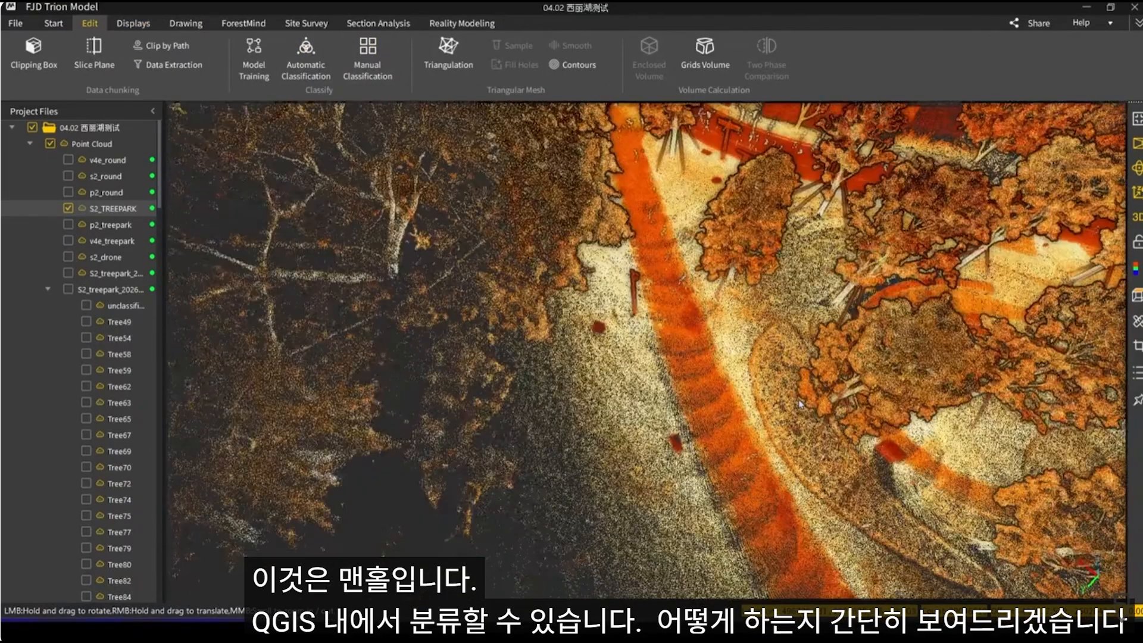
pyautogui.moveTo(733, 297); pyautogui.dragTo(620, 357)
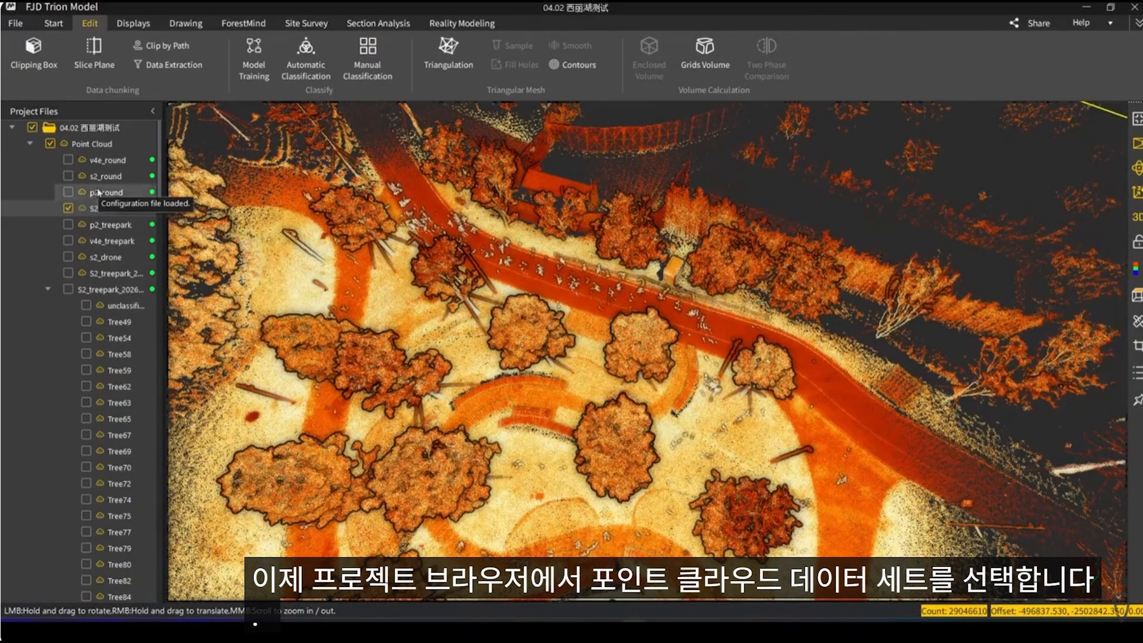
pyautogui.click(374, 63)
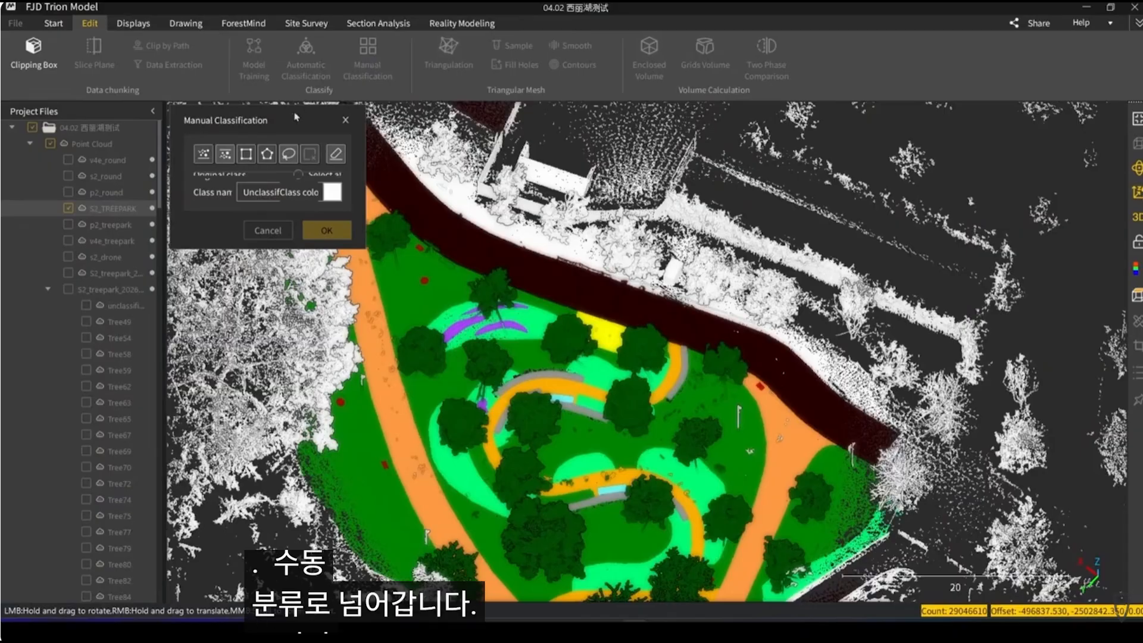
pyautogui.moveTo(312, 93); pyautogui.dragTo(242, 131)
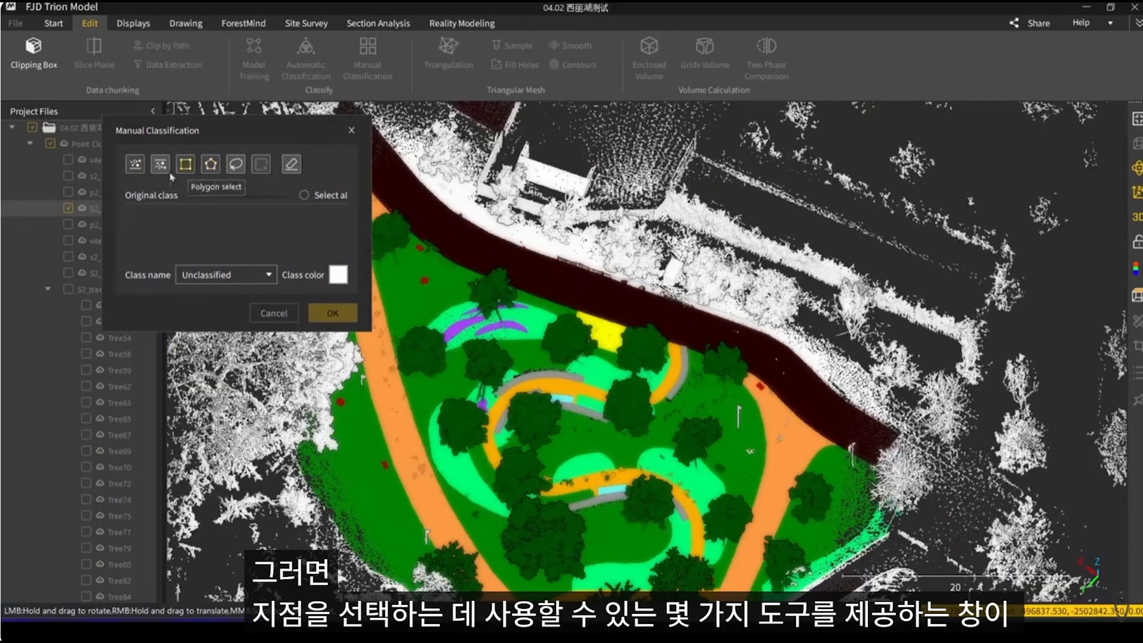
# Examine the classified paths, planting beds and trees of S2_TREEPARK from several angles, then leave Manual Classification without changes
pyautogui.scroll(2, 661, 373)
pyautogui.scroll(4, 661, 373)
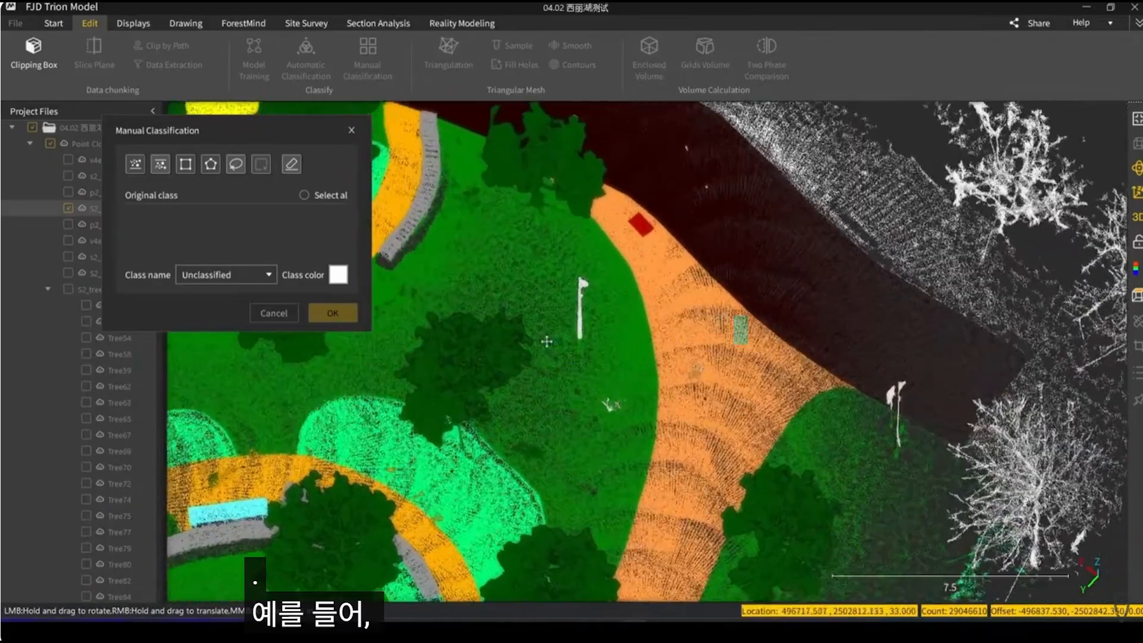
pyautogui.moveTo(547, 342); pyautogui.dragTo(709, 331)
pyautogui.scroll(-3, 708, 332)
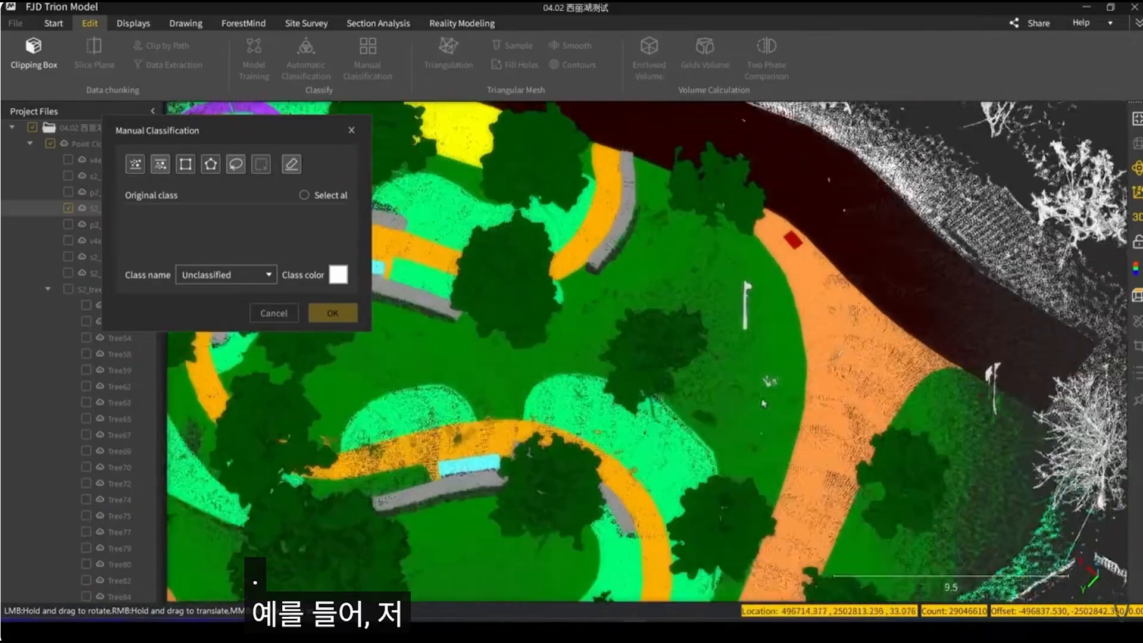
pyautogui.moveTo(759, 396); pyautogui.dragTo(595, 358)
pyautogui.scroll(-3, 709, 252)
pyautogui.moveTo(709, 252); pyautogui.dragTo(633, 378)
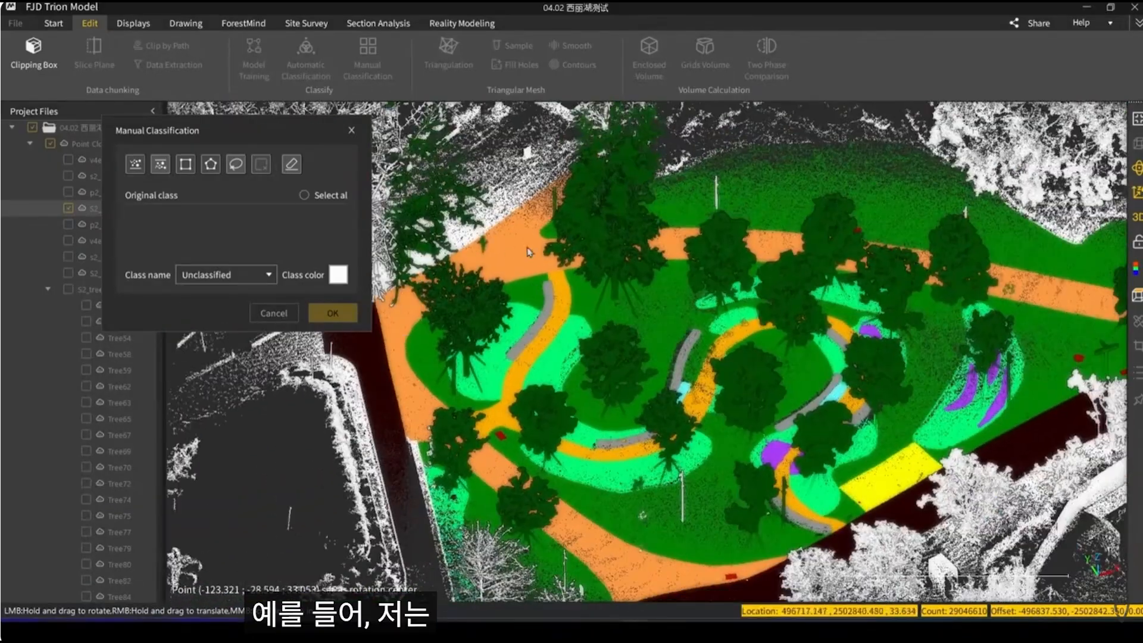
pyautogui.moveTo(528, 252); pyautogui.dragTo(549, 333)
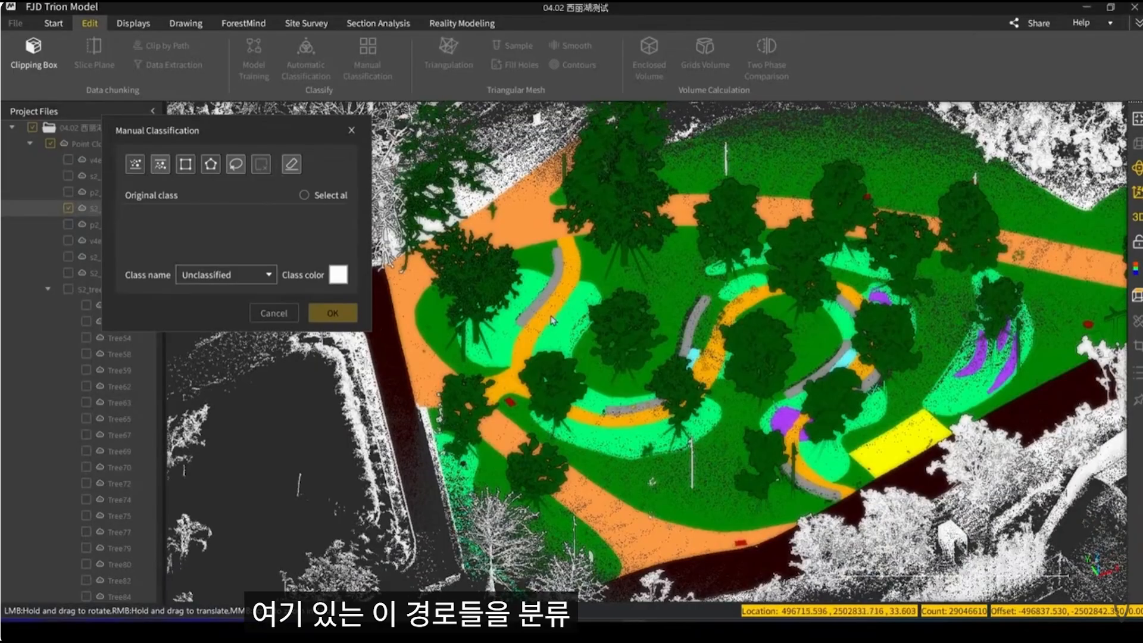
pyautogui.scroll(-5, 689, 361)
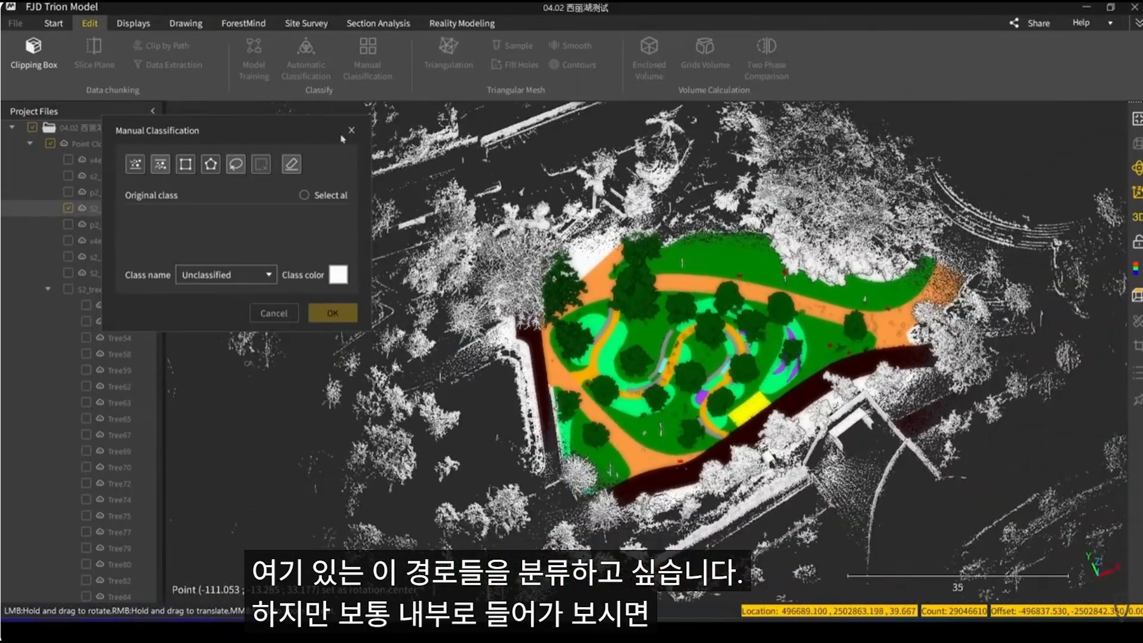
pyautogui.click(351, 130)
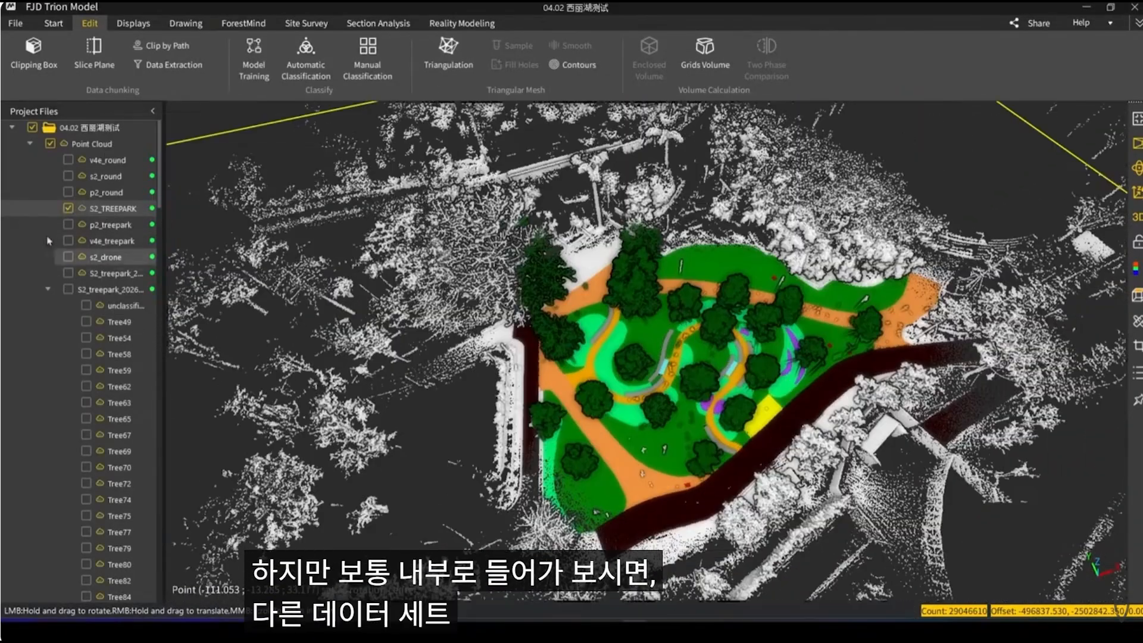
# Hide the S2_TREEPARK point cloud, show p2_treepark instead and check its available point display modes
pyautogui.click(68, 208)
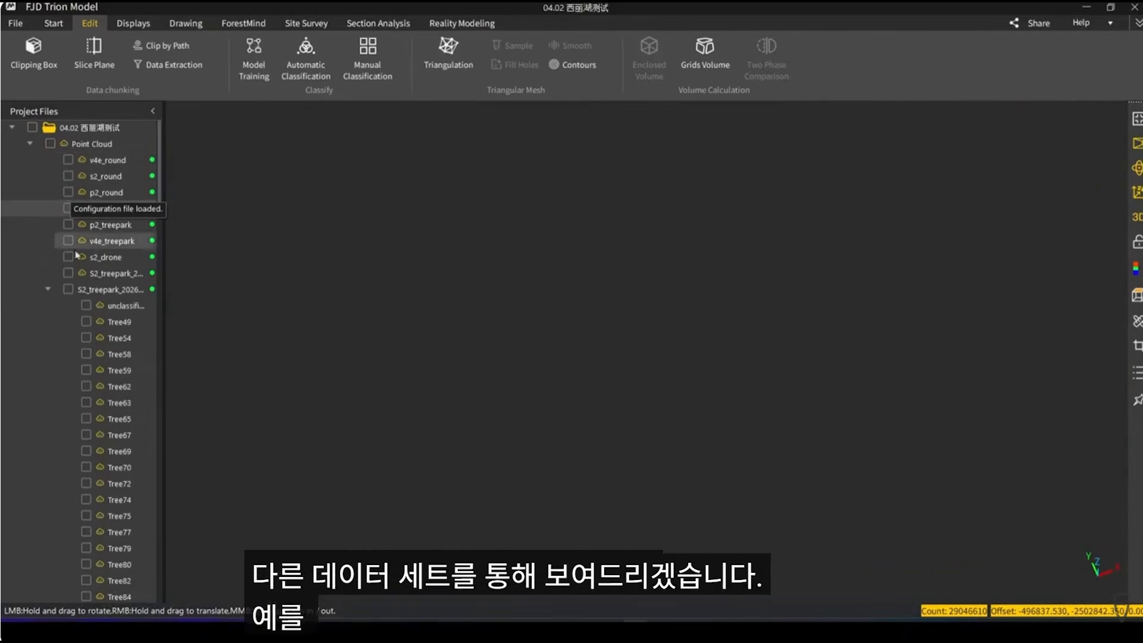
pyautogui.click(75, 227)
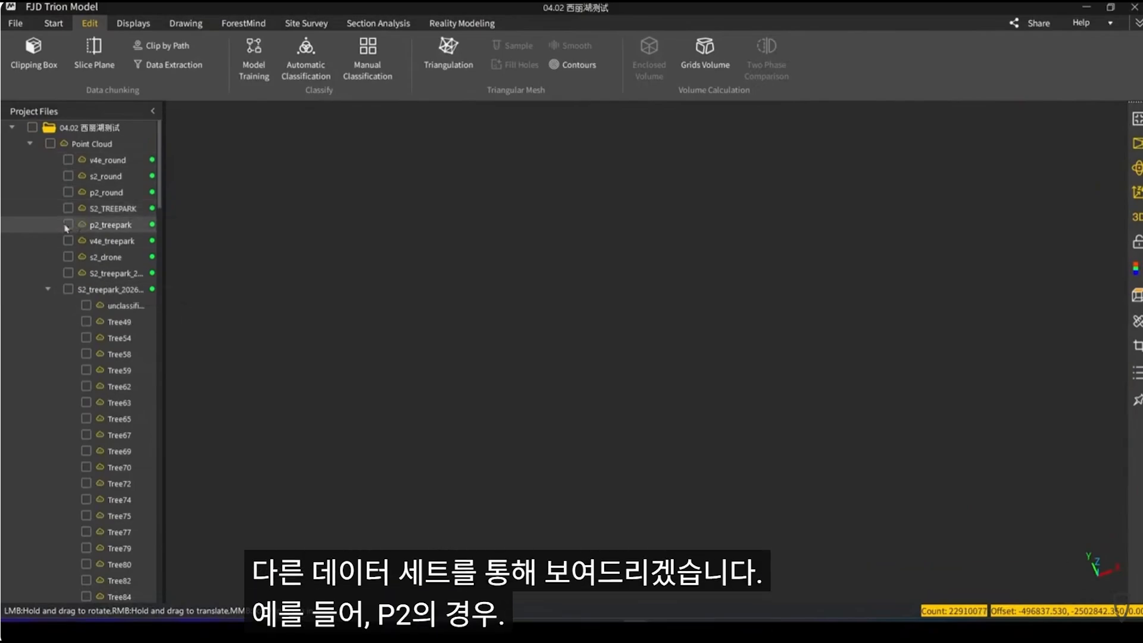
pyautogui.click(68, 225)
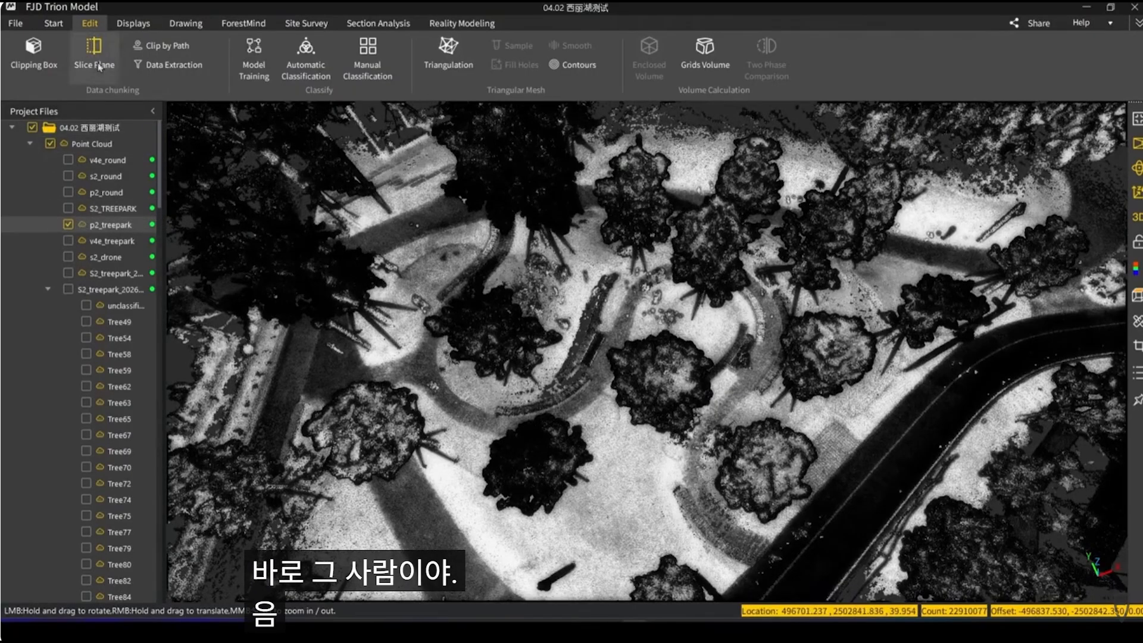
pyautogui.click(133, 23)
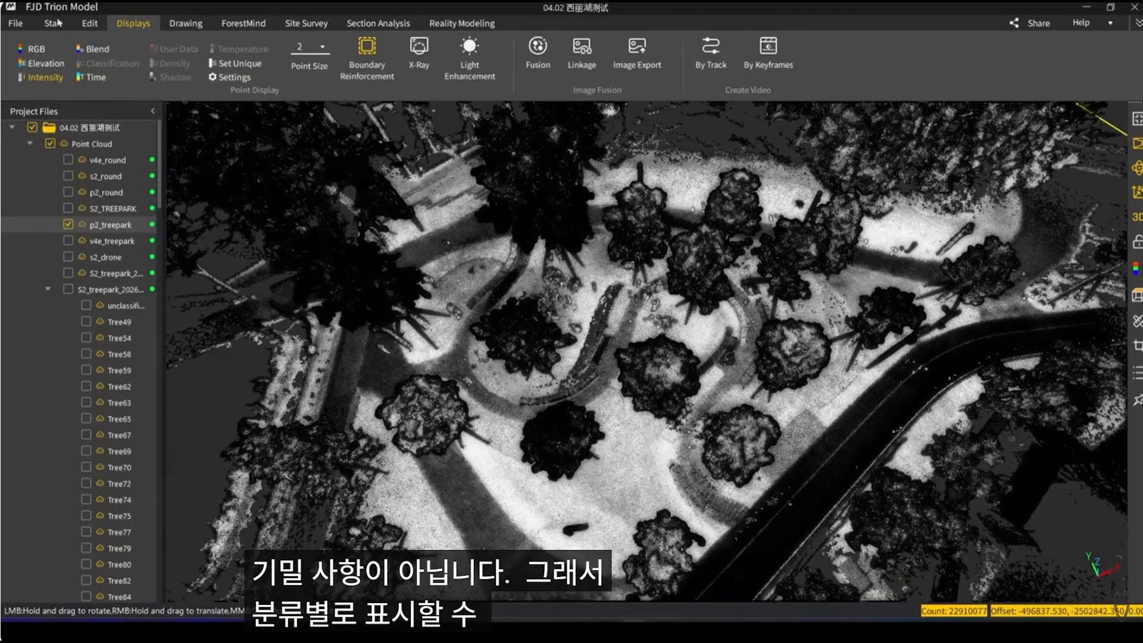
# Start Manual Classification on the p2_treepark point cloud and inspect its unclassified points around the paths and trees
pyautogui.click(90, 24)
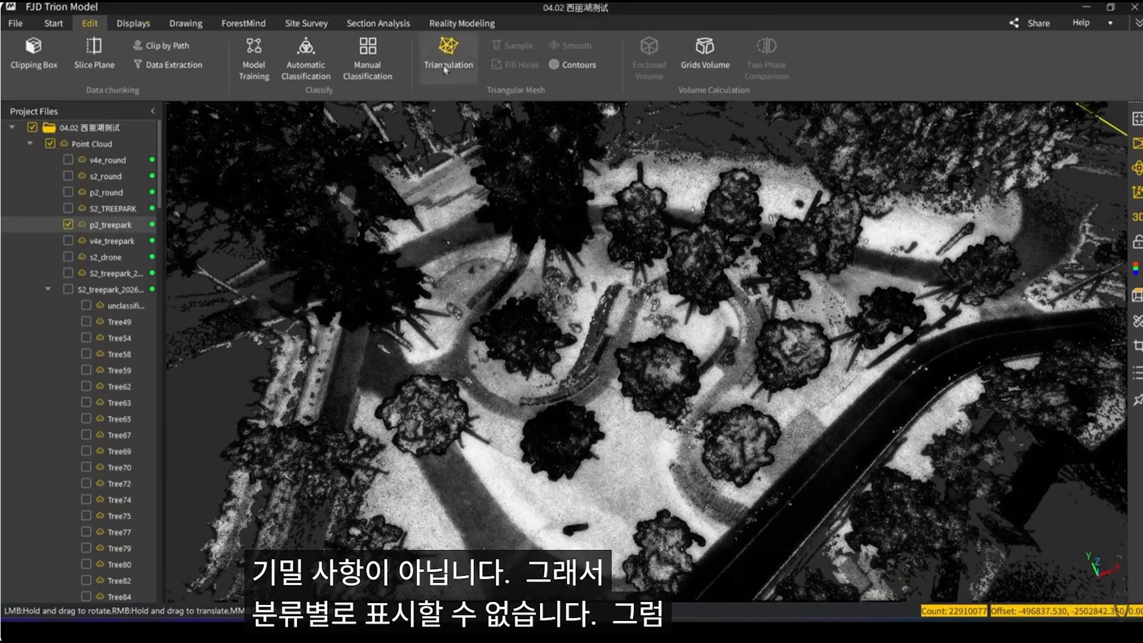
pyautogui.click(366, 63)
pyautogui.moveTo(738, 340); pyautogui.dragTo(792, 396)
pyautogui.scroll(-5, 666, 327)
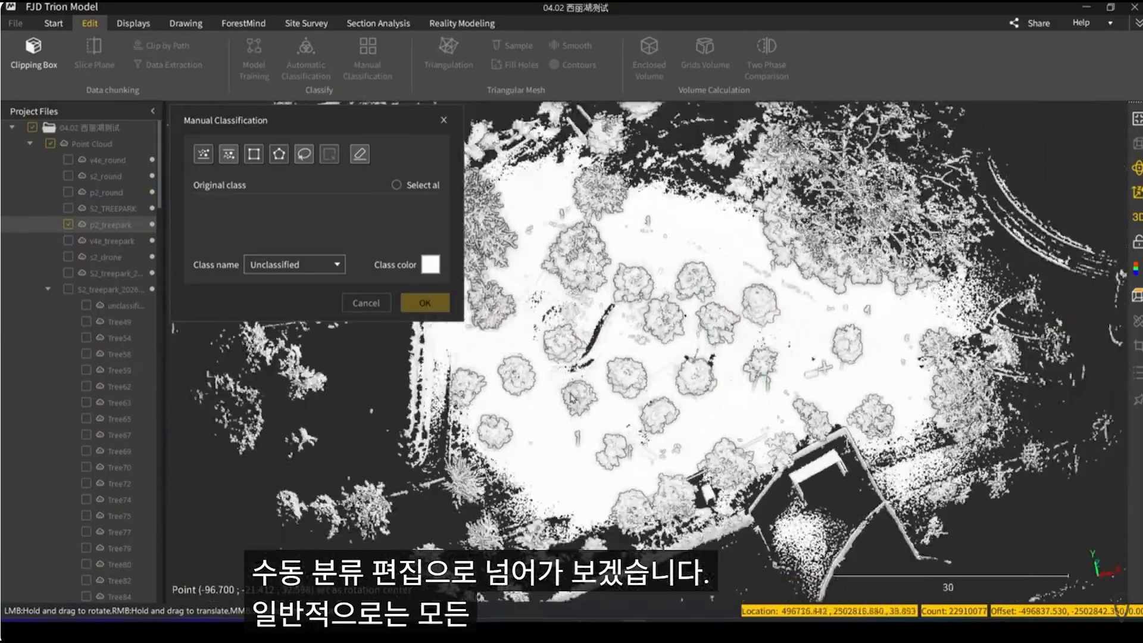
pyautogui.scroll(10, 680, 387)
pyautogui.scroll(10, 677, 385)
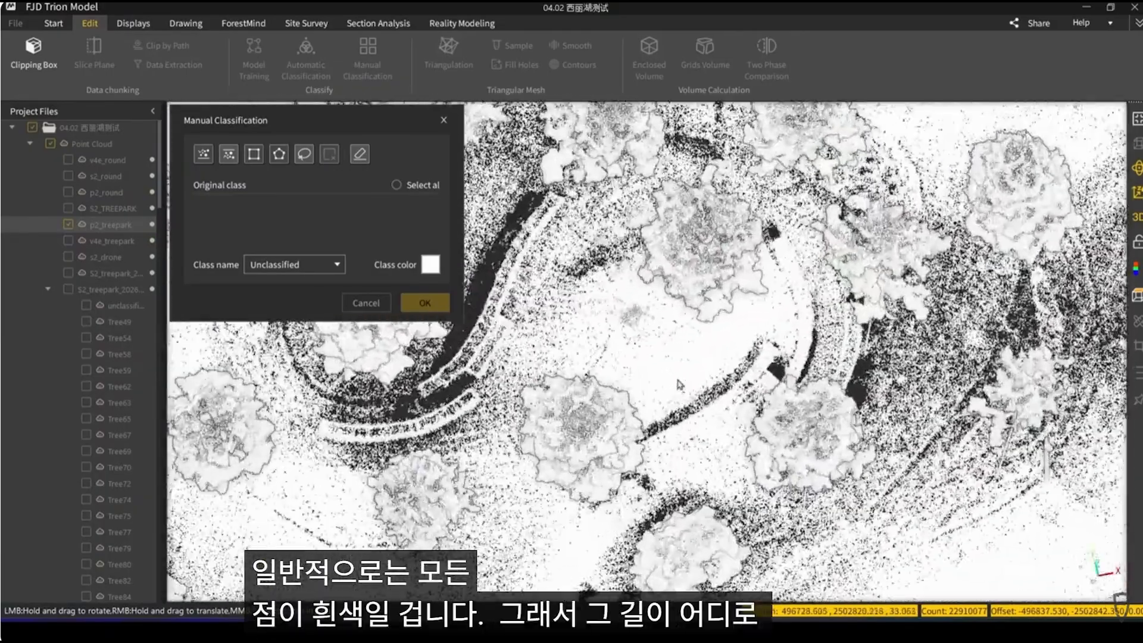
pyautogui.scroll(8, 576, 322)
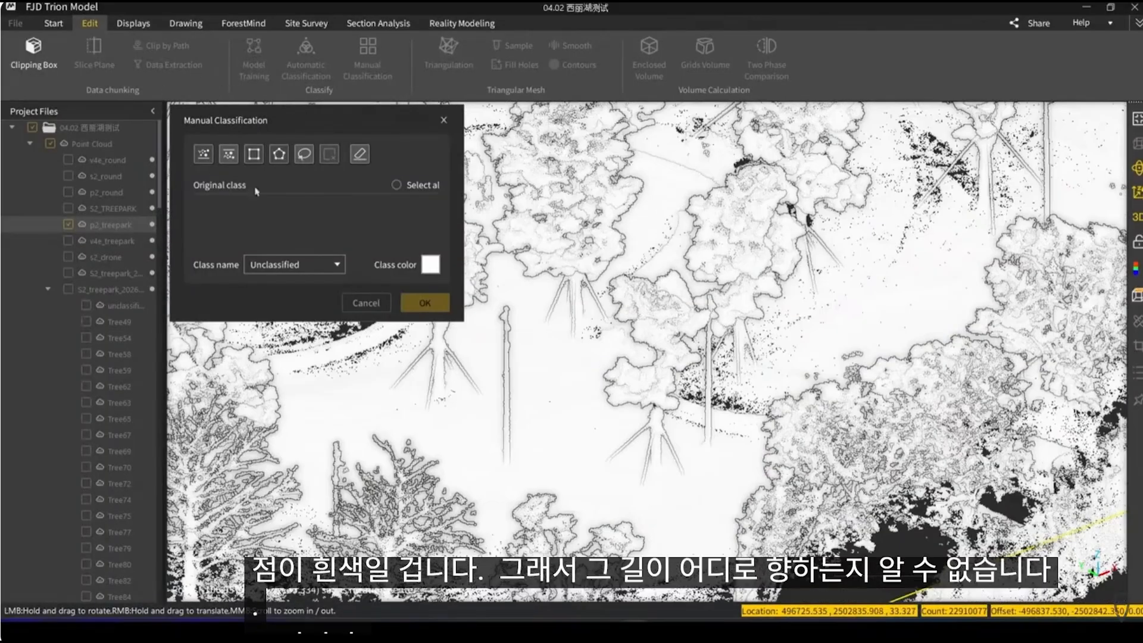
# Display the p2_treepark point cloud by intensity while keeping Manual Classification active
pyautogui.moveTo(245, 121)
pyautogui.mouseDown()
pyautogui.moveTo(254, 122)
pyautogui.moveTo(244, 119)
pyautogui.mouseUp()
pyautogui.click(124, 26)
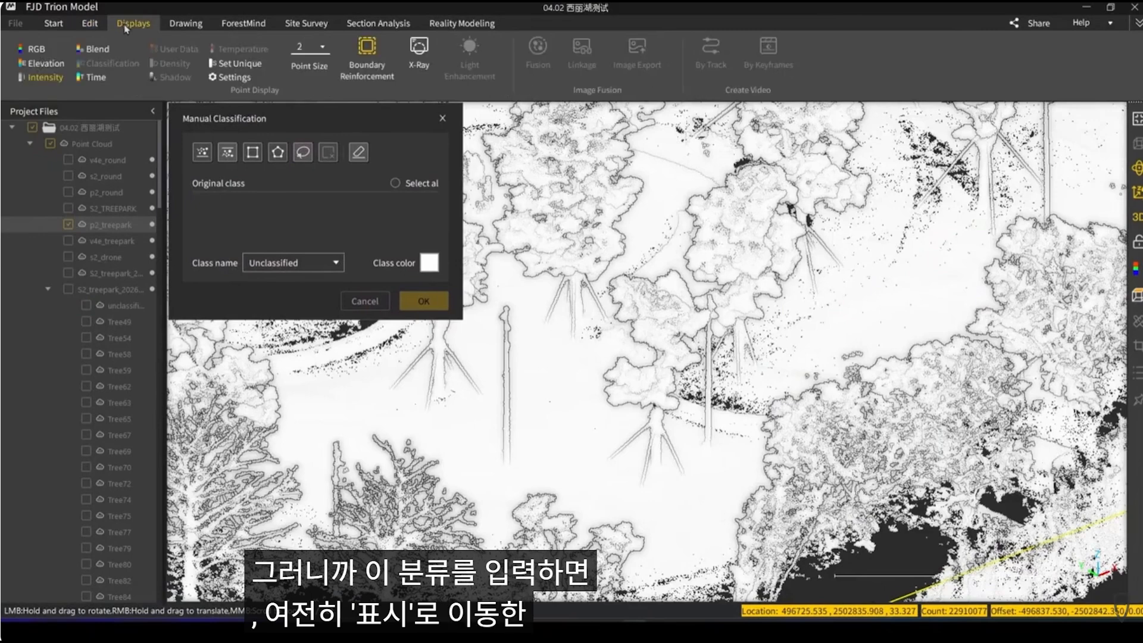
pyautogui.click(51, 82)
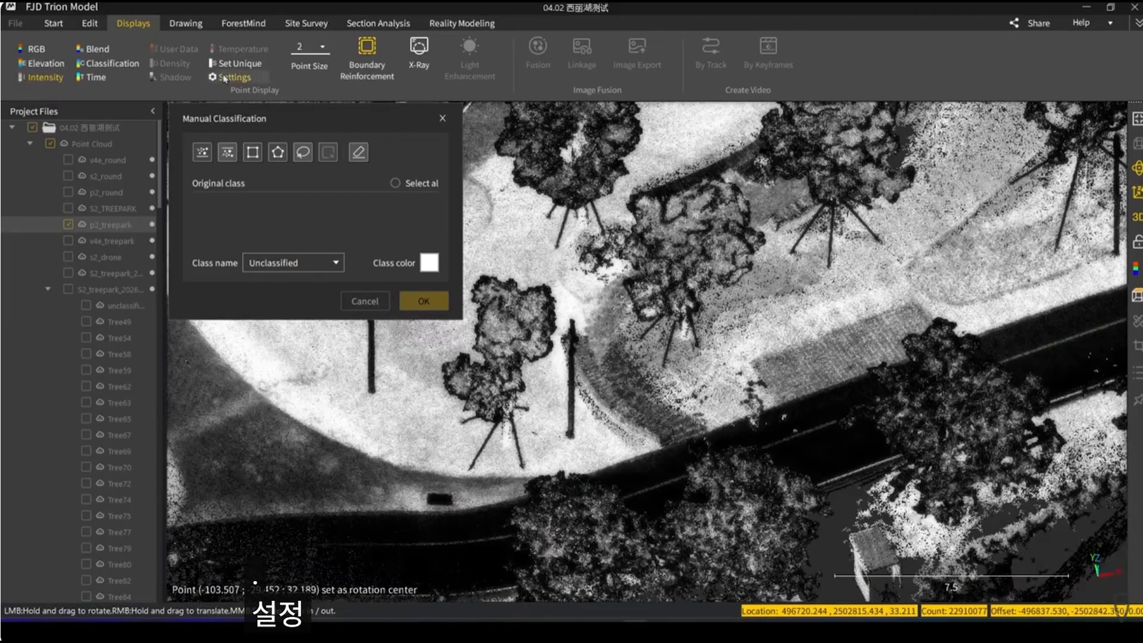
# Set the intensity display scale to Brown>Yellow and lower the upper saturation limit to 228.490099
pyautogui.click(225, 79)
pyautogui.moveTo(487, 201); pyautogui.dragTo(579, 168)
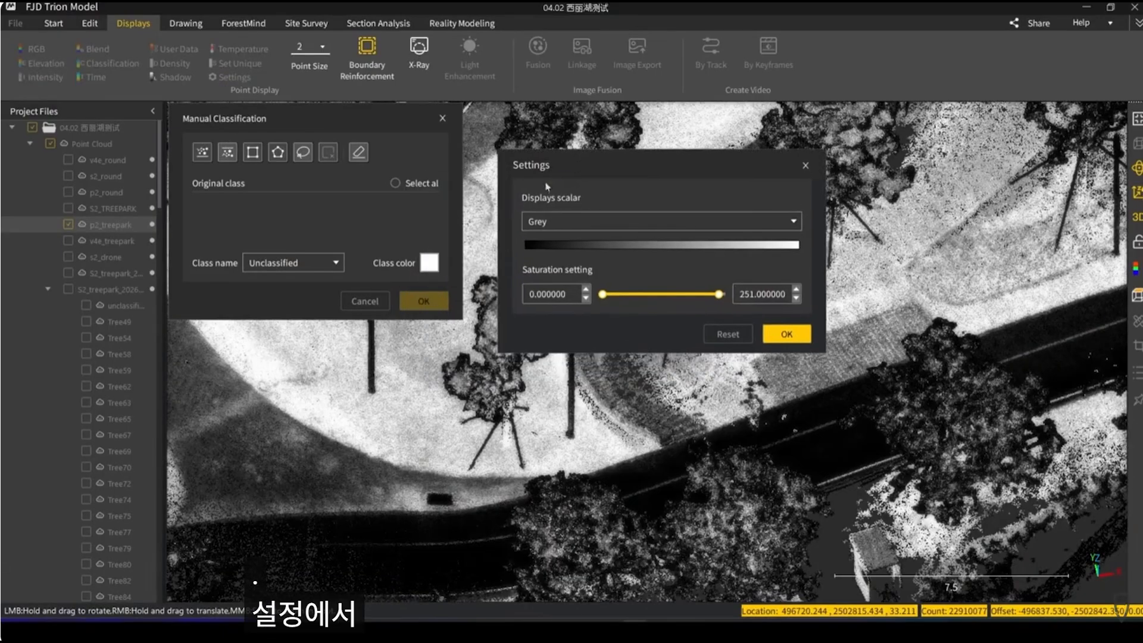
pyautogui.click(572, 221)
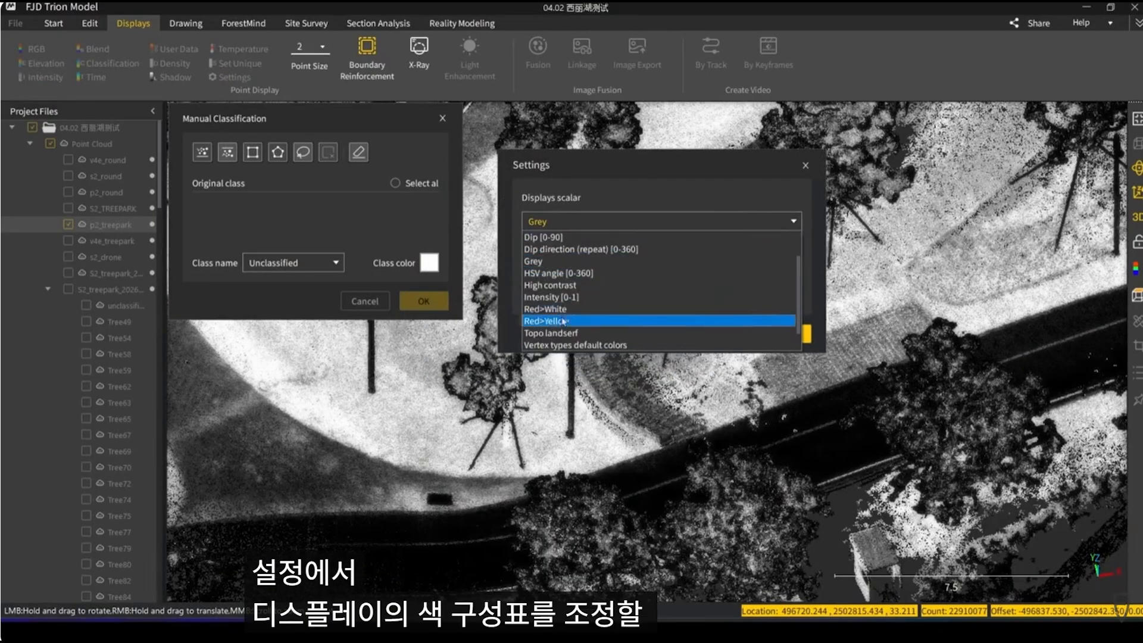
pyautogui.scroll(-1, 560, 345)
pyautogui.scroll(1, 547, 250)
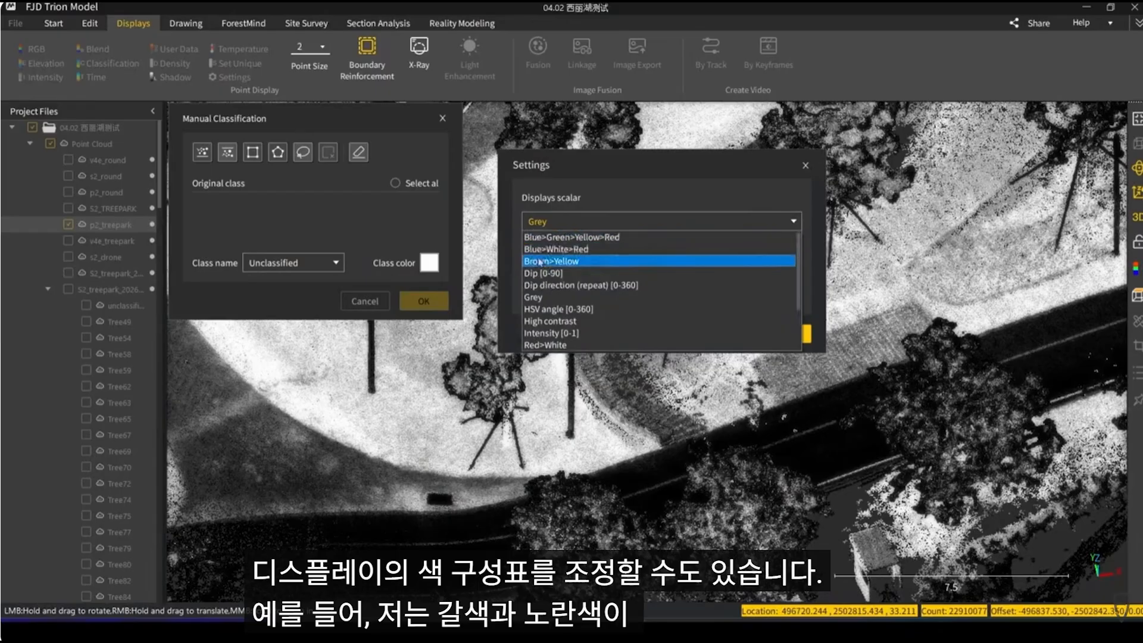
pyautogui.click(539, 262)
pyautogui.moveTo(704, 162); pyautogui.dragTo(998, 131)
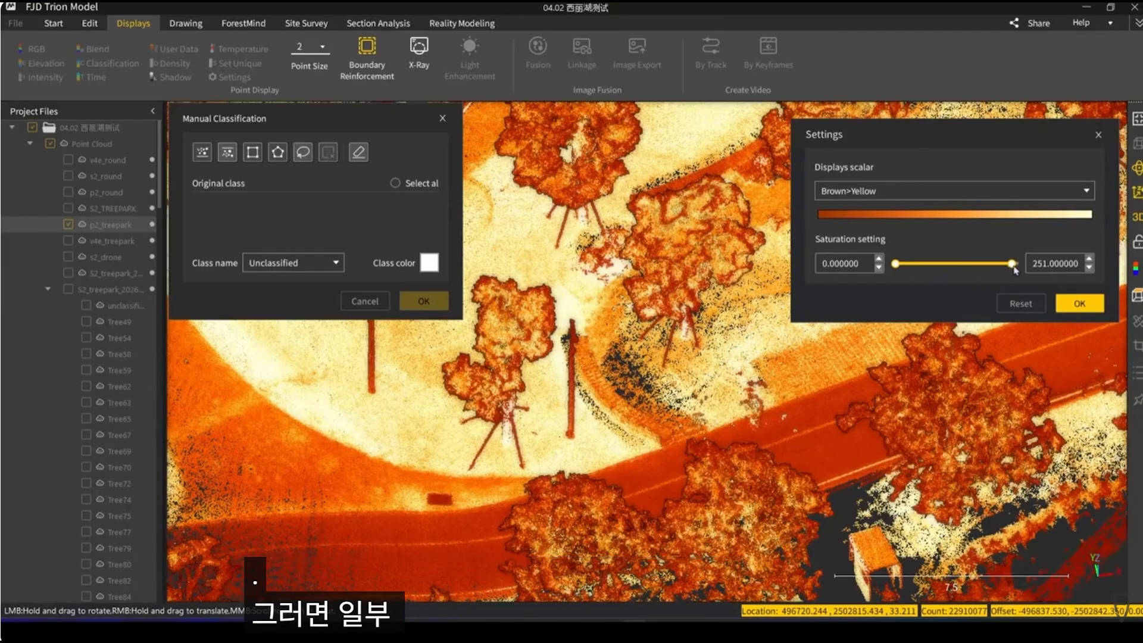
pyautogui.moveTo(1006, 268)
pyautogui.mouseDown()
pyautogui.moveTo(951, 271)
pyautogui.moveTo(1005, 271)
pyautogui.mouseUp()
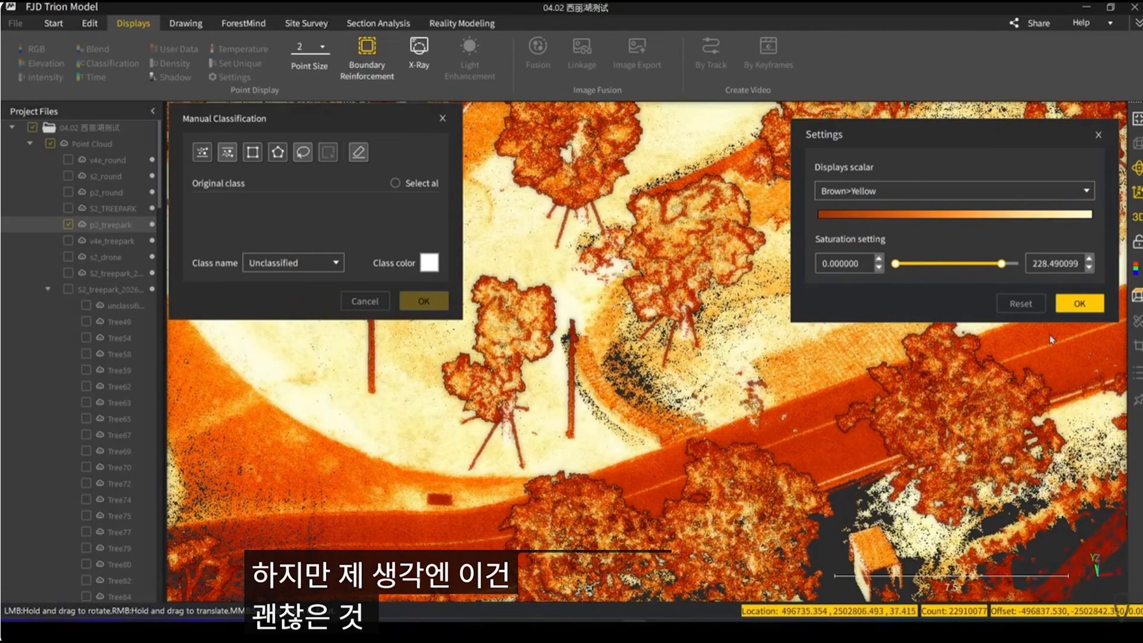
pyautogui.click(1080, 304)
# Outline the path area that widens towards the road with a polygon selection, following the edges of the grass and road
pyautogui.moveTo(671, 357); pyautogui.dragTo(764, 333)
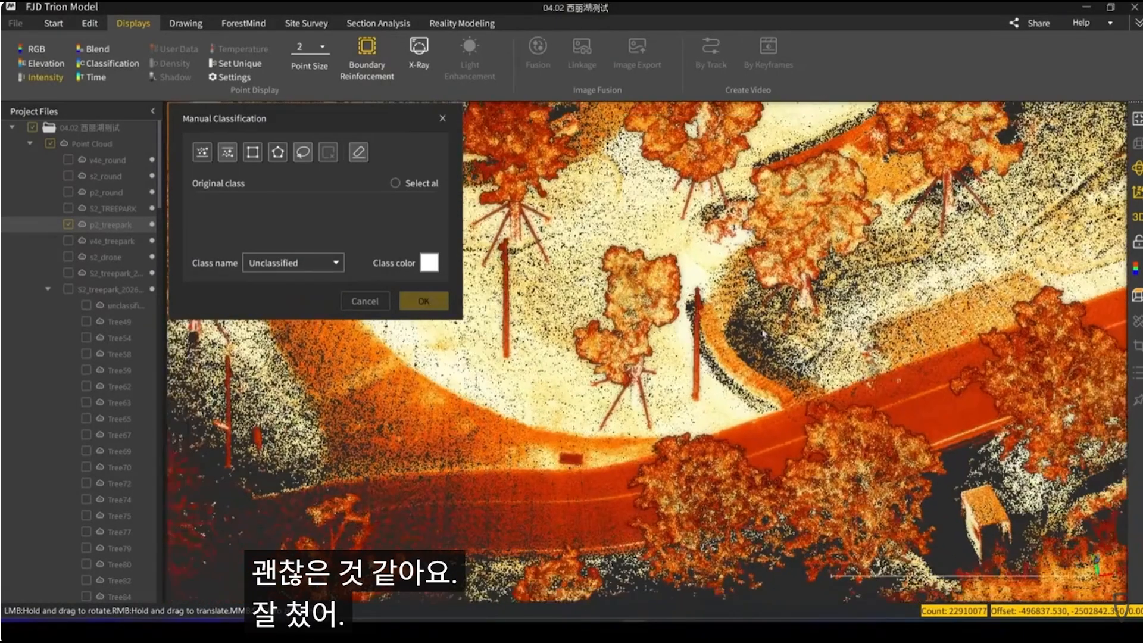
pyautogui.moveTo(663, 390); pyautogui.dragTo(802, 448)
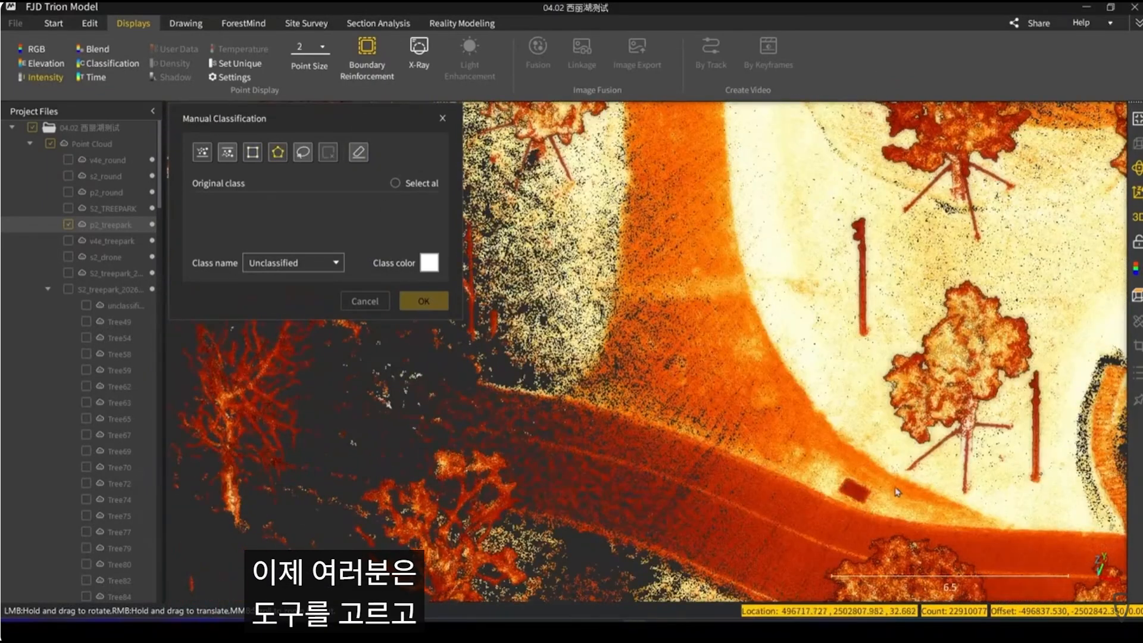
pyautogui.moveTo(1010, 535); pyautogui.dragTo(965, 483)
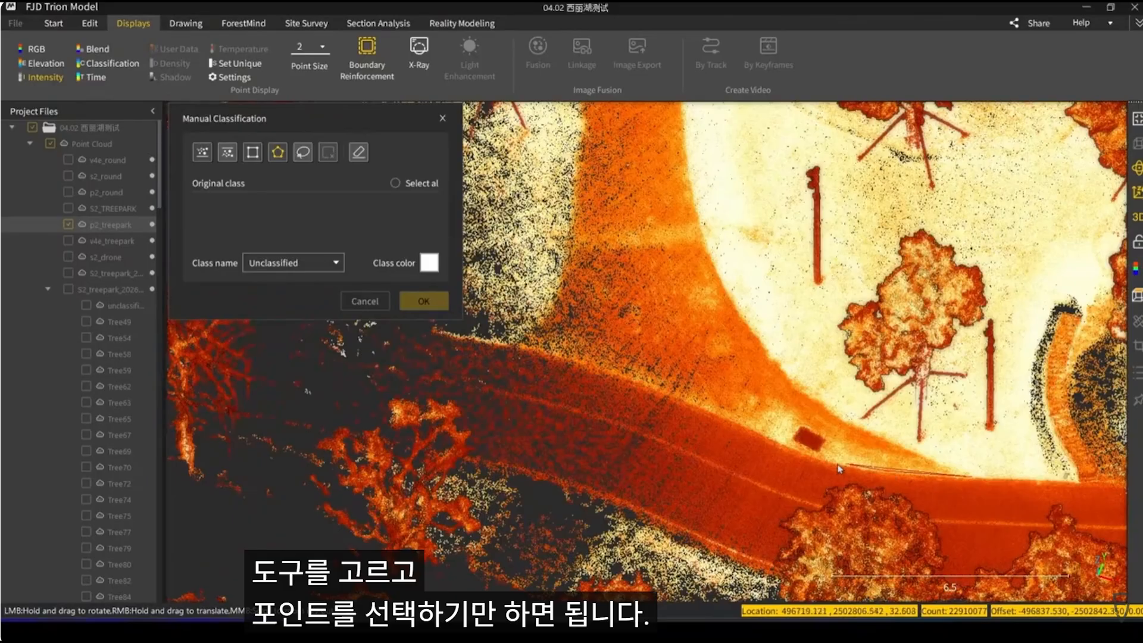
pyautogui.click(840, 468)
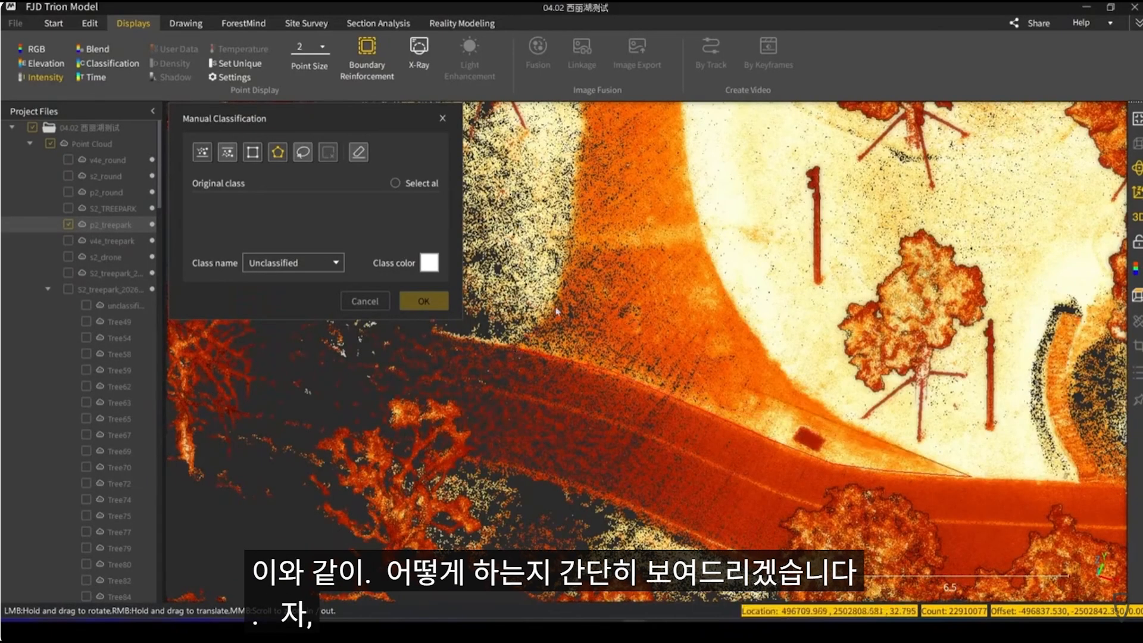
pyautogui.scroll(3, 597, 327)
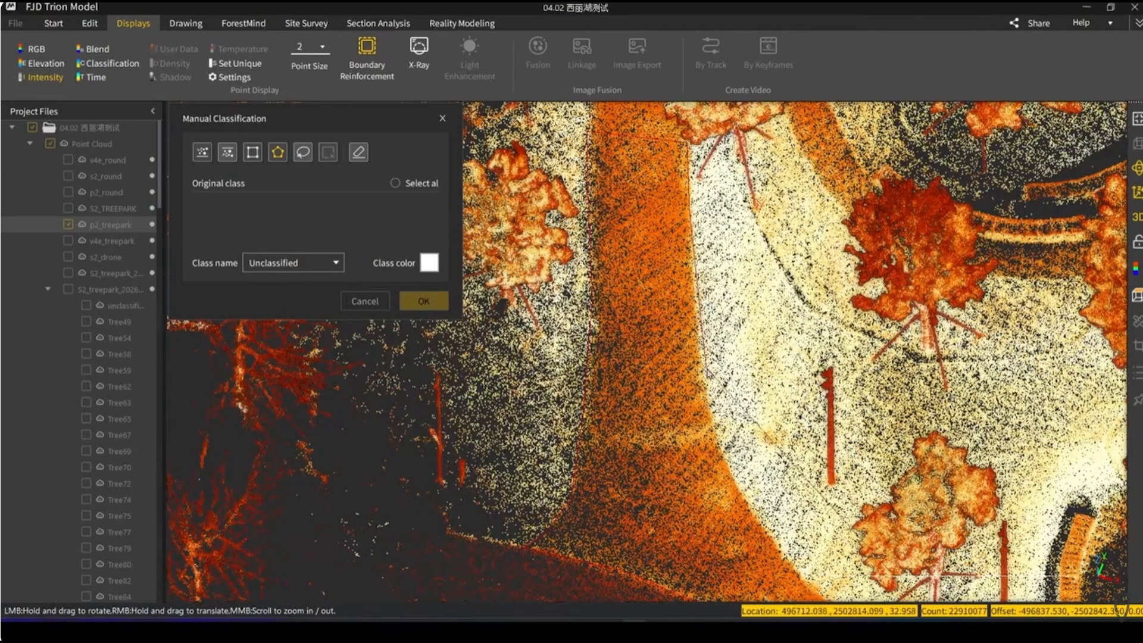
pyautogui.moveTo(775, 551); pyautogui.dragTo(707, 367)
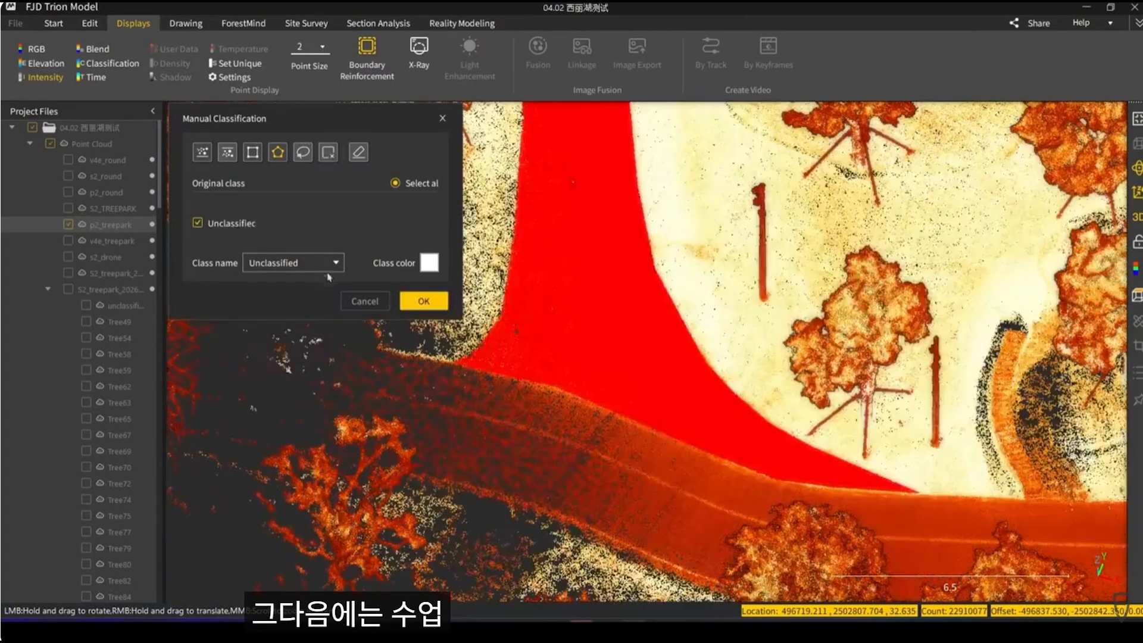
# Reclassify the selected unclassified path points as Class_15 and check the classified area
pyautogui.click(304, 263)
pyautogui.scroll(-3, 306, 341)
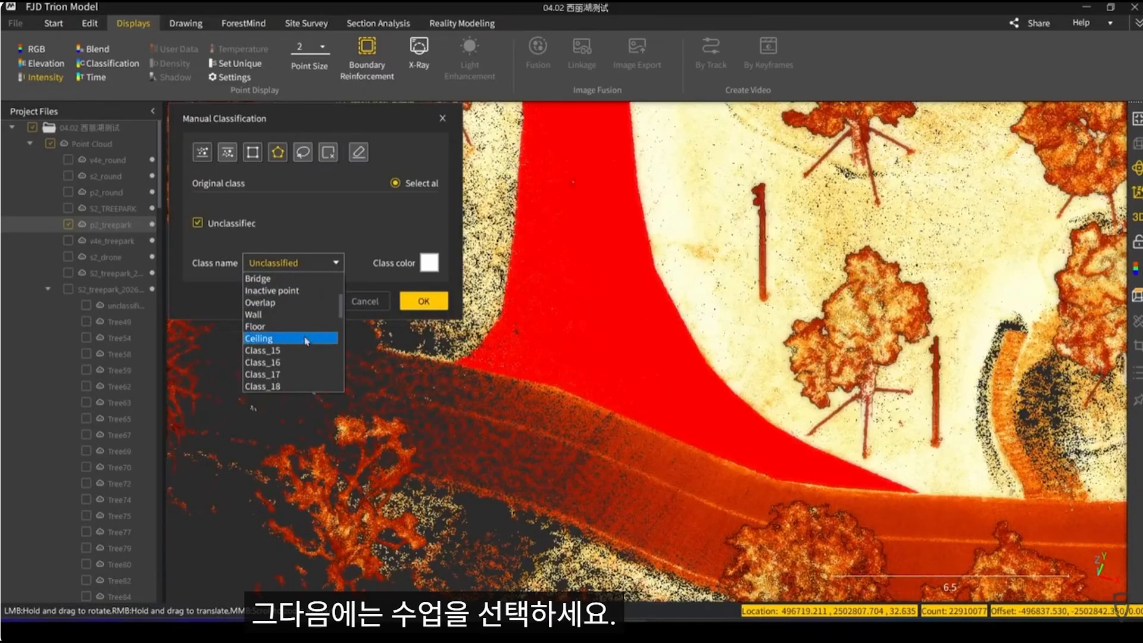
pyautogui.scroll(1, 307, 340)
pyautogui.click(276, 387)
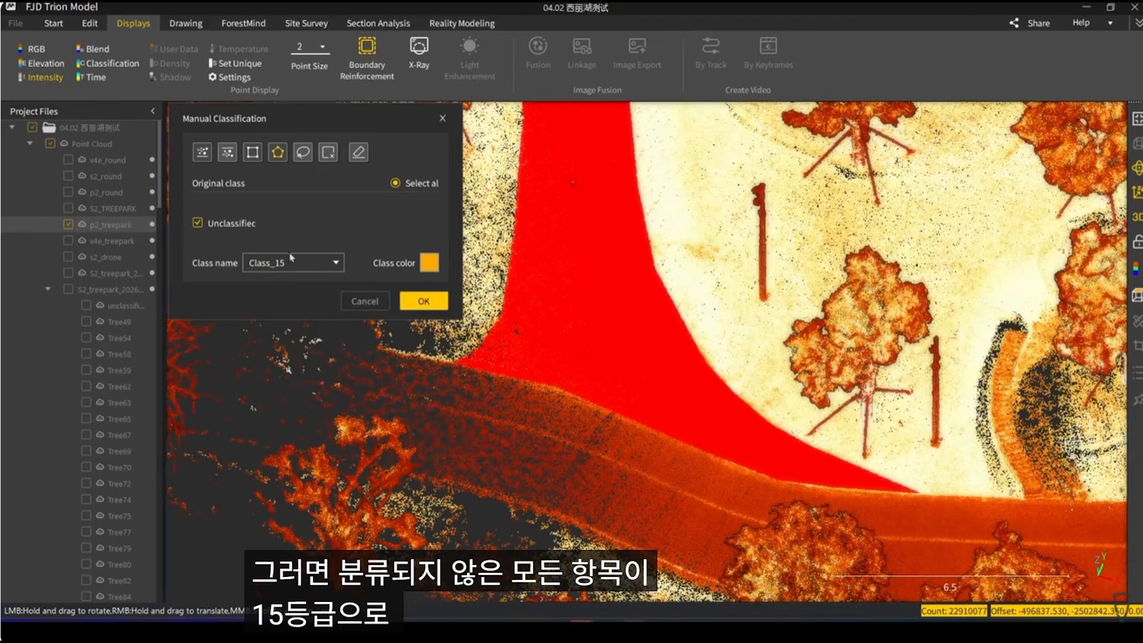
pyautogui.click(424, 301)
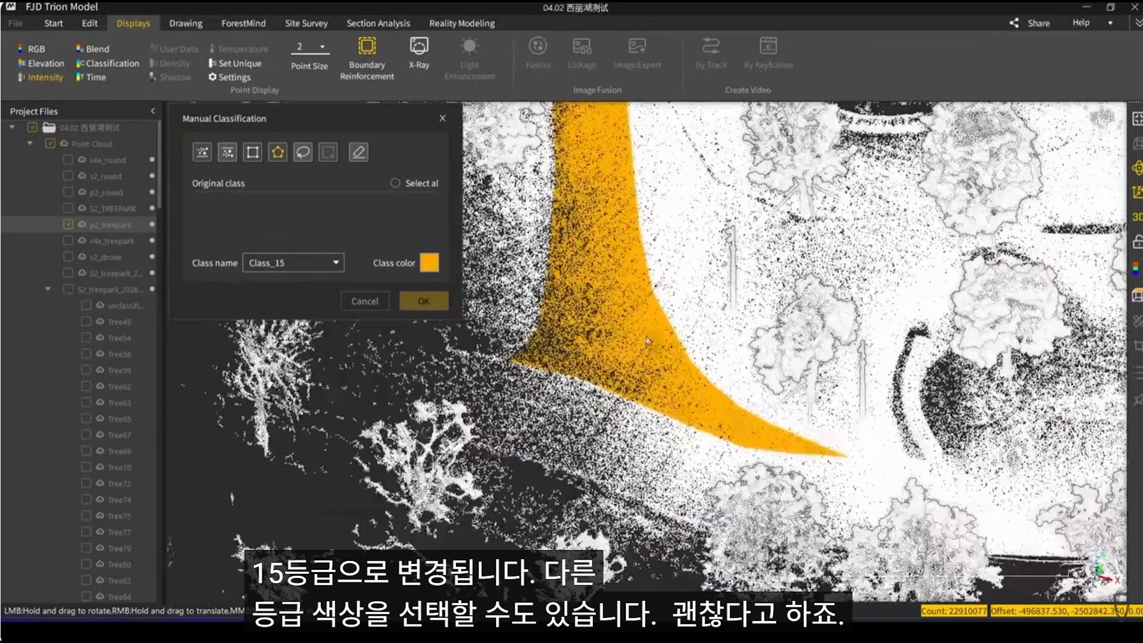
pyautogui.moveTo(666, 351); pyautogui.dragTo(711, 418)
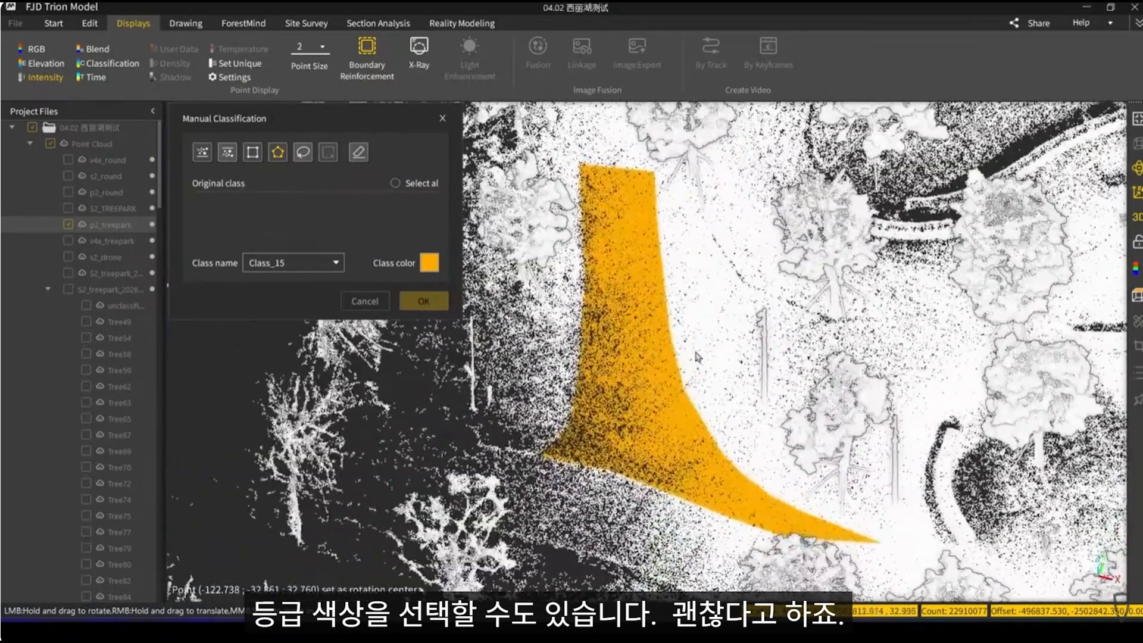
# Outline a polygon overlapping the path's edge and reclassify only its unclassified points as Ceiling, leaving Class_15 excluded
pyautogui.scroll(1, 697, 356)
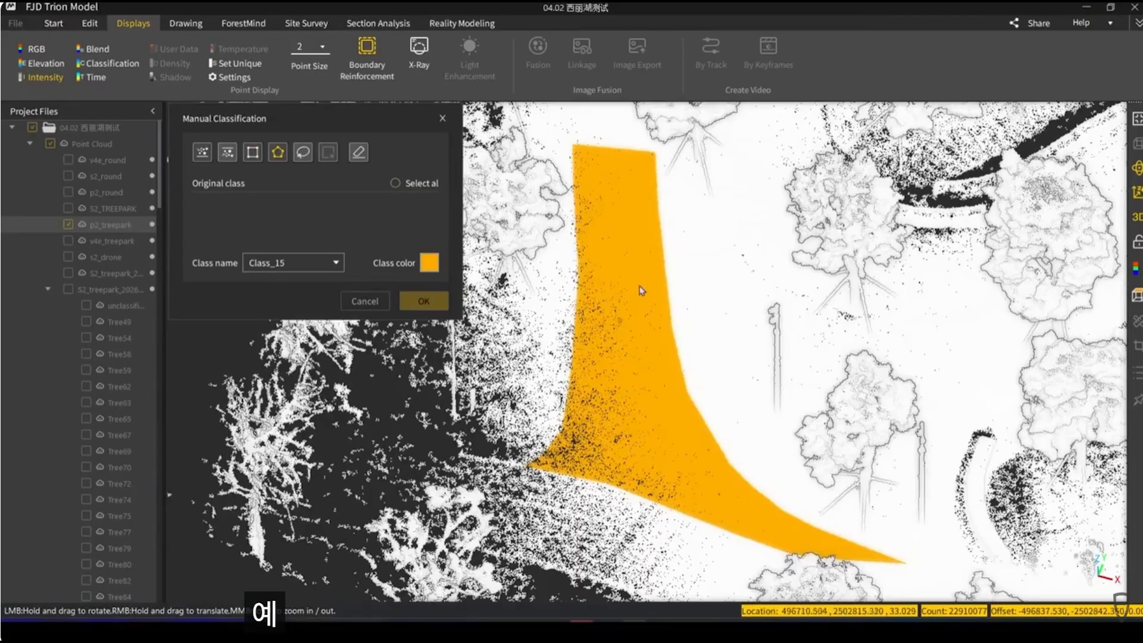
pyautogui.click(646, 393)
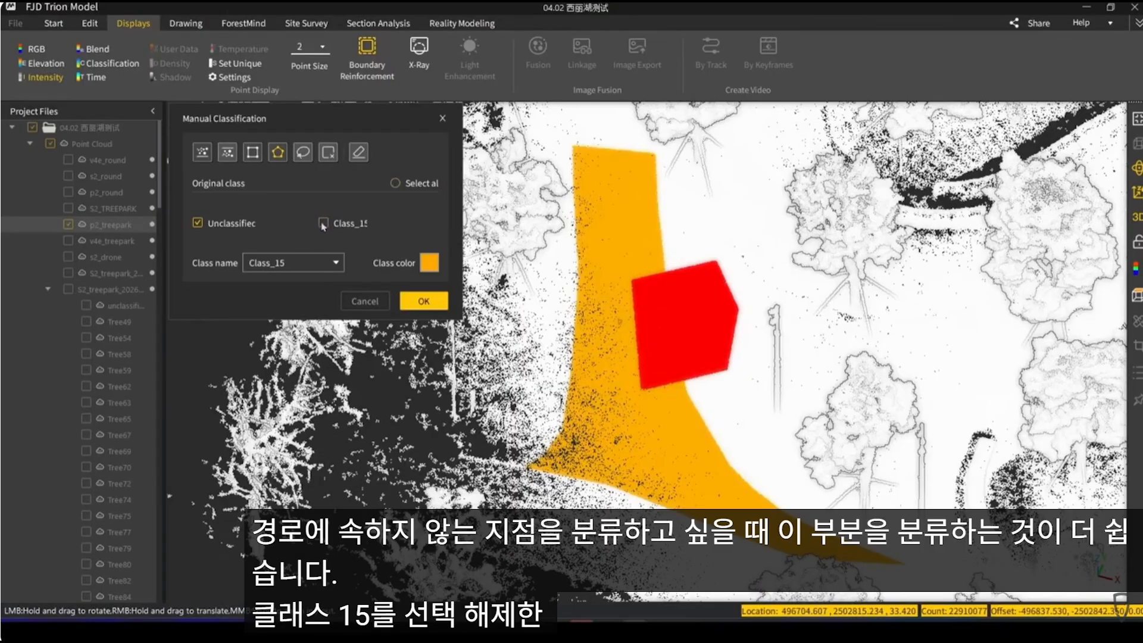
pyautogui.click(334, 263)
pyautogui.click(265, 375)
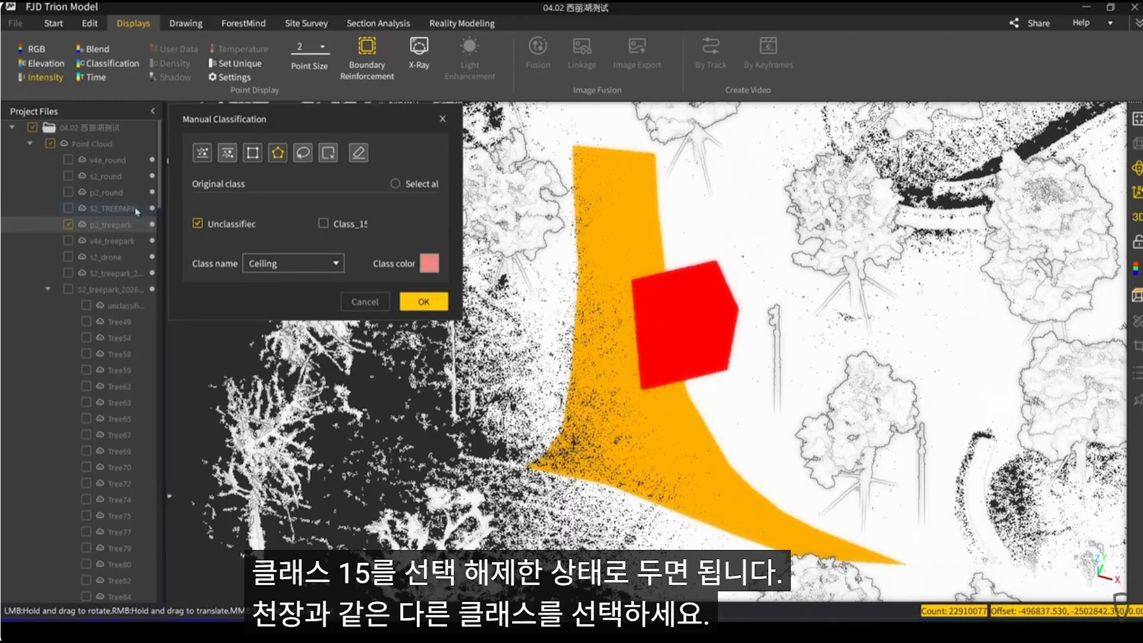
pyautogui.click(423, 301)
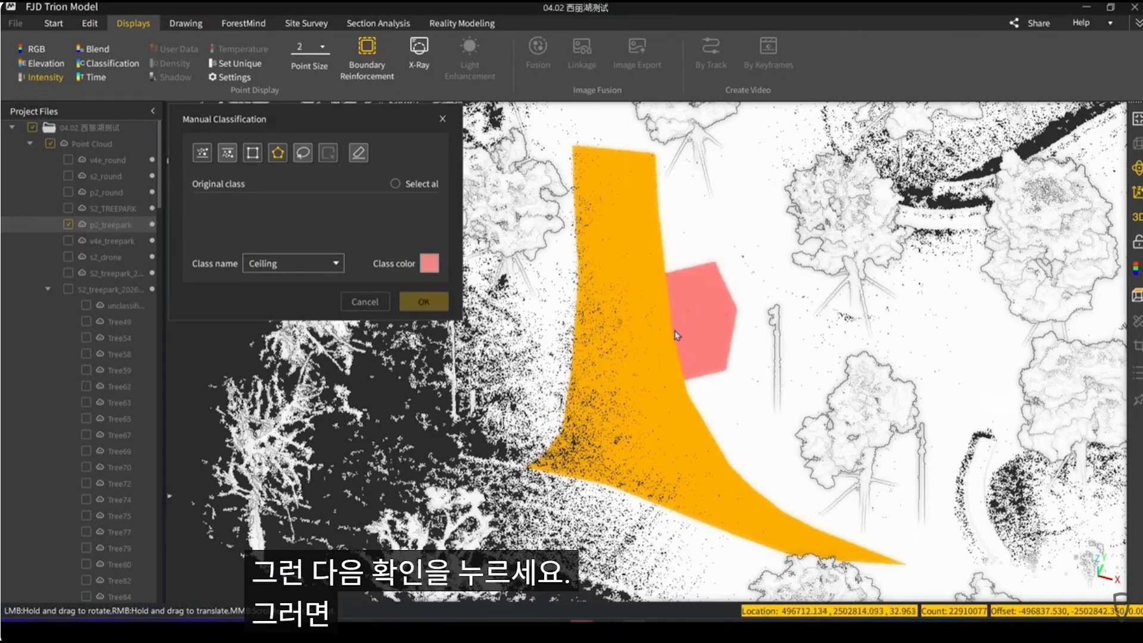
pyautogui.scroll(5, 685, 381)
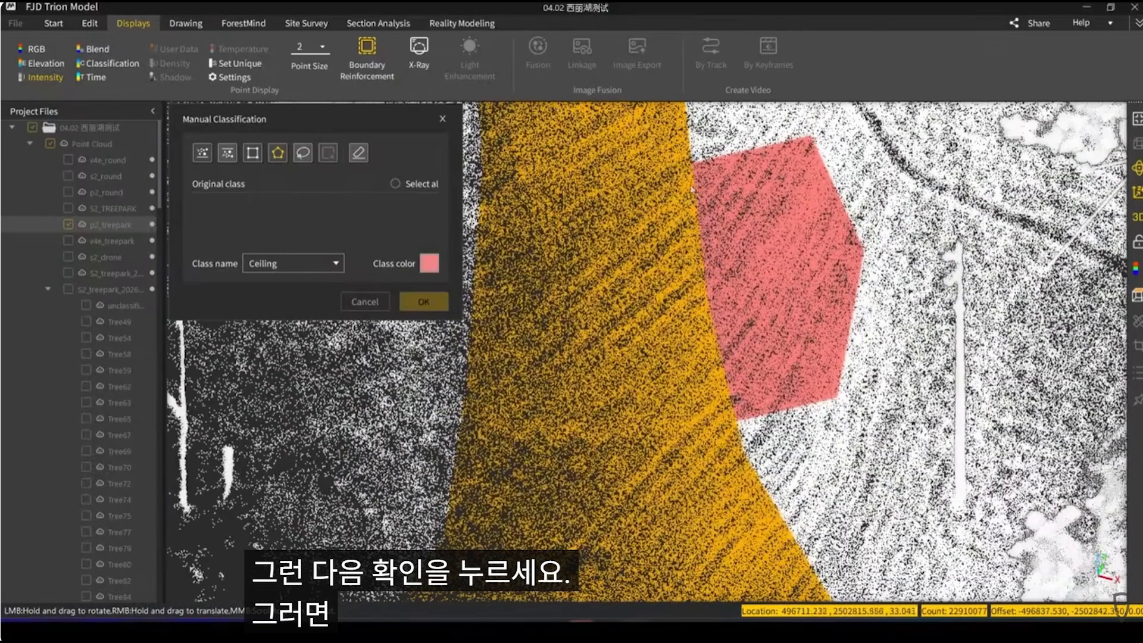
pyautogui.scroll(-3, 667, 264)
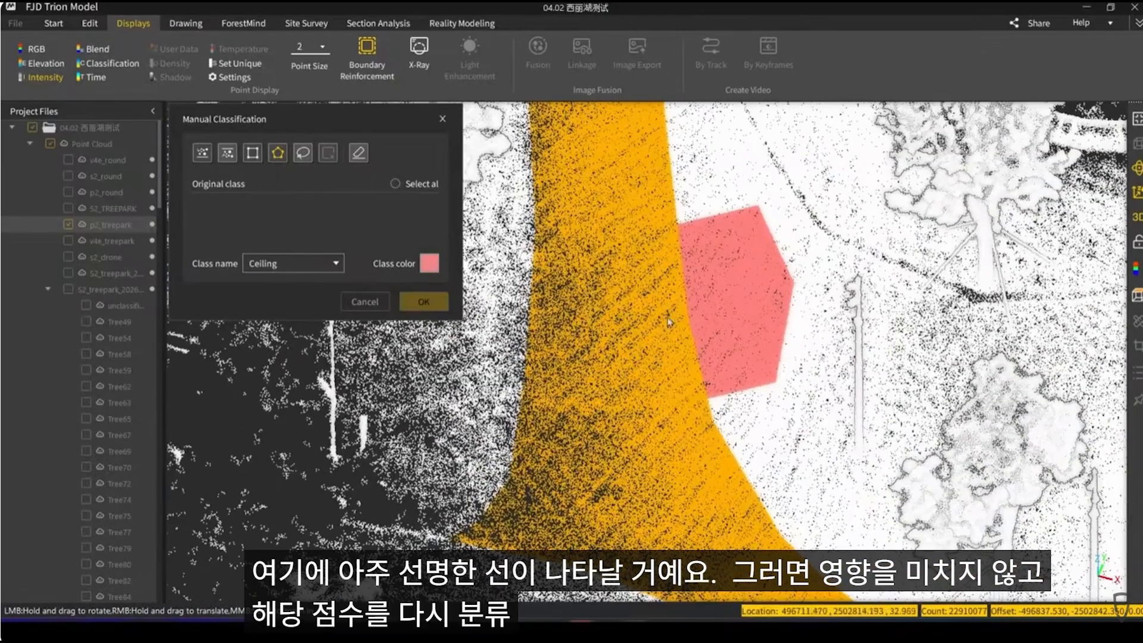
# Display the p2_treepark point cloud by intensity again around the curved road, keeping Manual Classification active
pyautogui.moveTo(642, 285); pyautogui.dragTo(606, 223)
pyautogui.scroll(-5, 642, 347)
pyautogui.moveTo(638, 296); pyautogui.dragTo(913, 296)
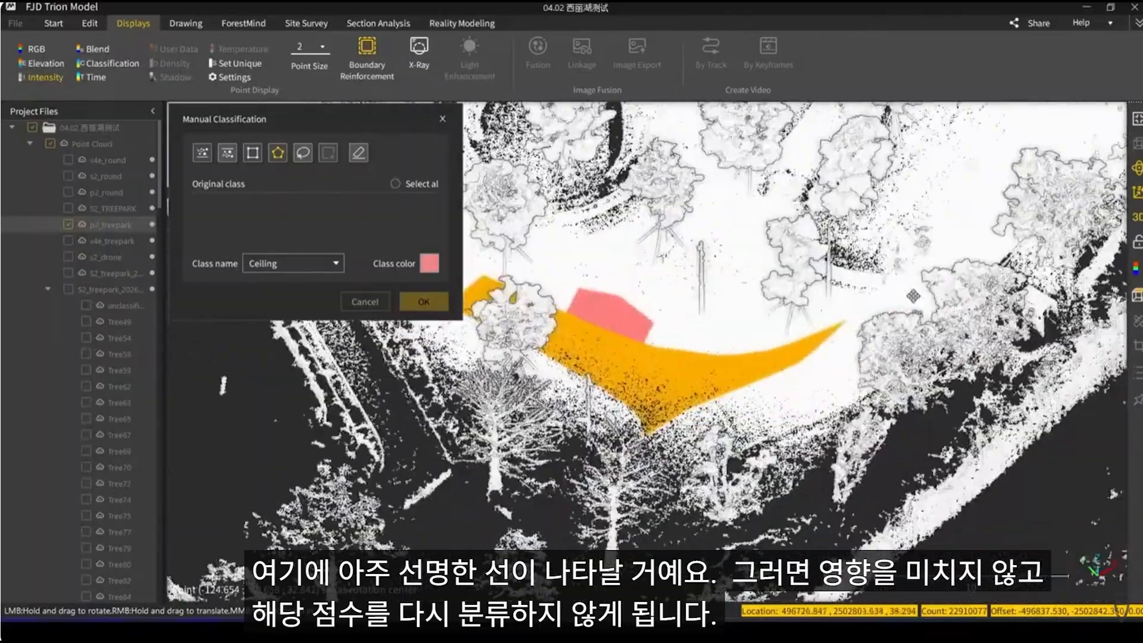
pyautogui.scroll(8, 672, 376)
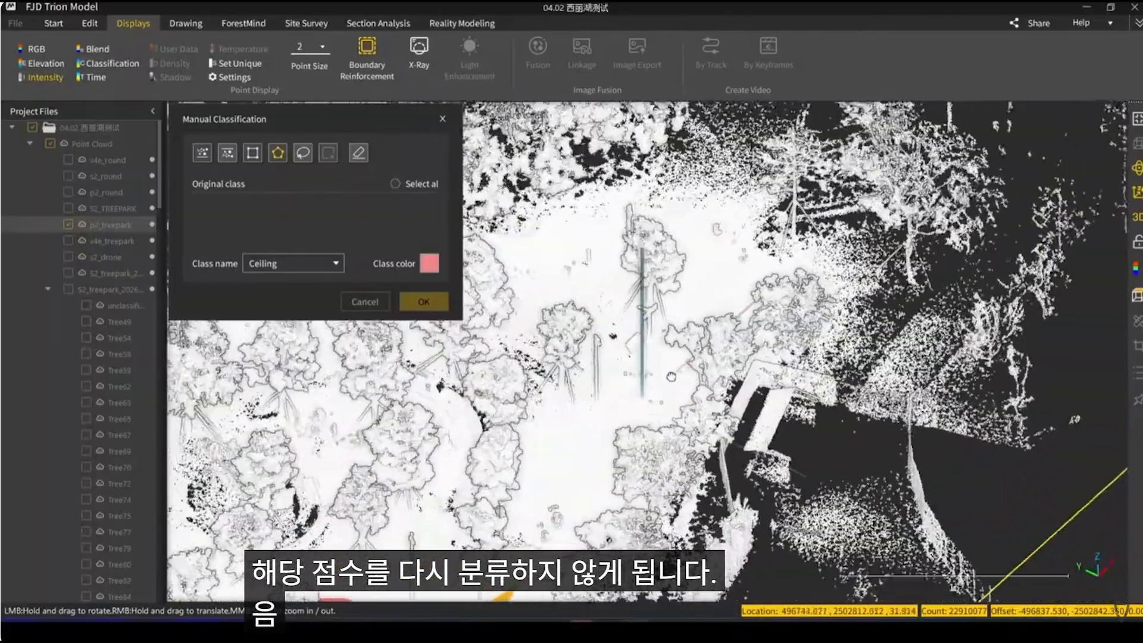
pyautogui.moveTo(672, 377); pyautogui.dragTo(642, 501)
pyautogui.scroll(5, 631, 327)
pyautogui.moveTo(667, 271); pyautogui.dragTo(708, 210)
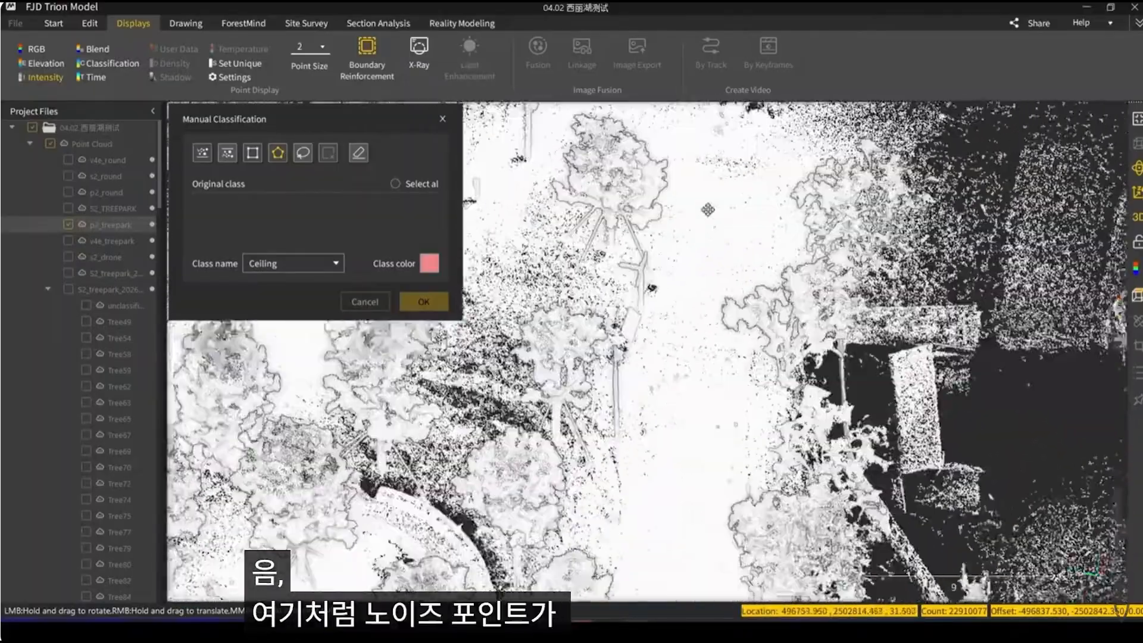
pyautogui.scroll(-2, 708, 209)
pyautogui.moveTo(706, 390); pyautogui.dragTo(682, 411)
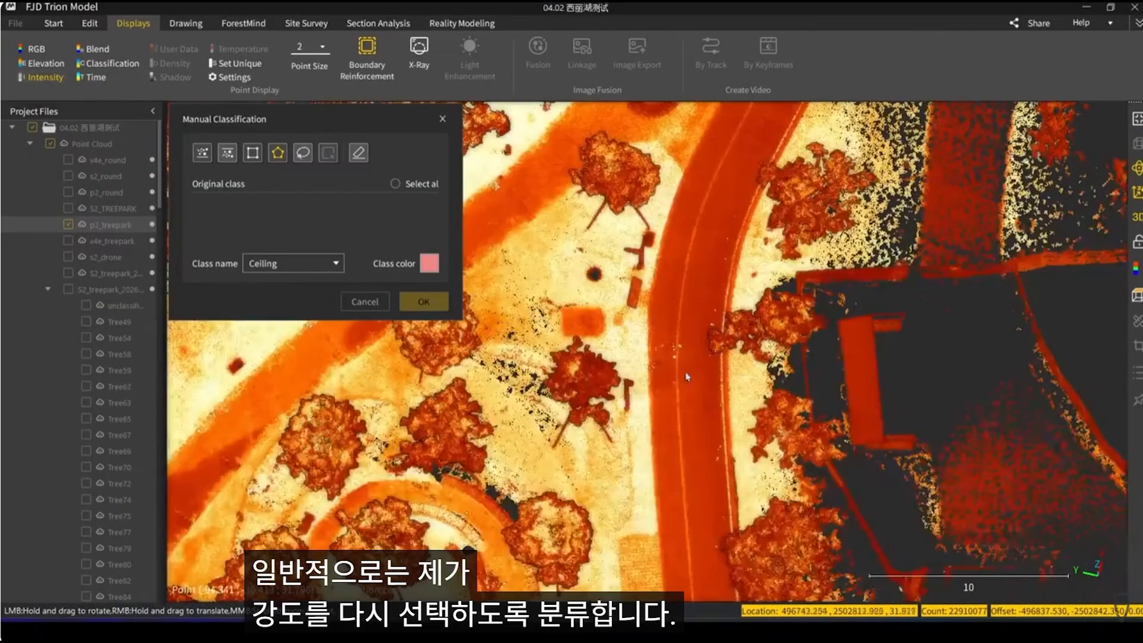
# Select a section across the curved road with a polygon drawn from above and check the selected points
pyautogui.scroll(2, 688, 374)
pyautogui.moveTo(689, 373)
pyautogui.mouseDown()
pyautogui.moveTo(680, 376)
pyautogui.moveTo(699, 377)
pyautogui.moveTo(689, 287)
pyautogui.mouseUp()
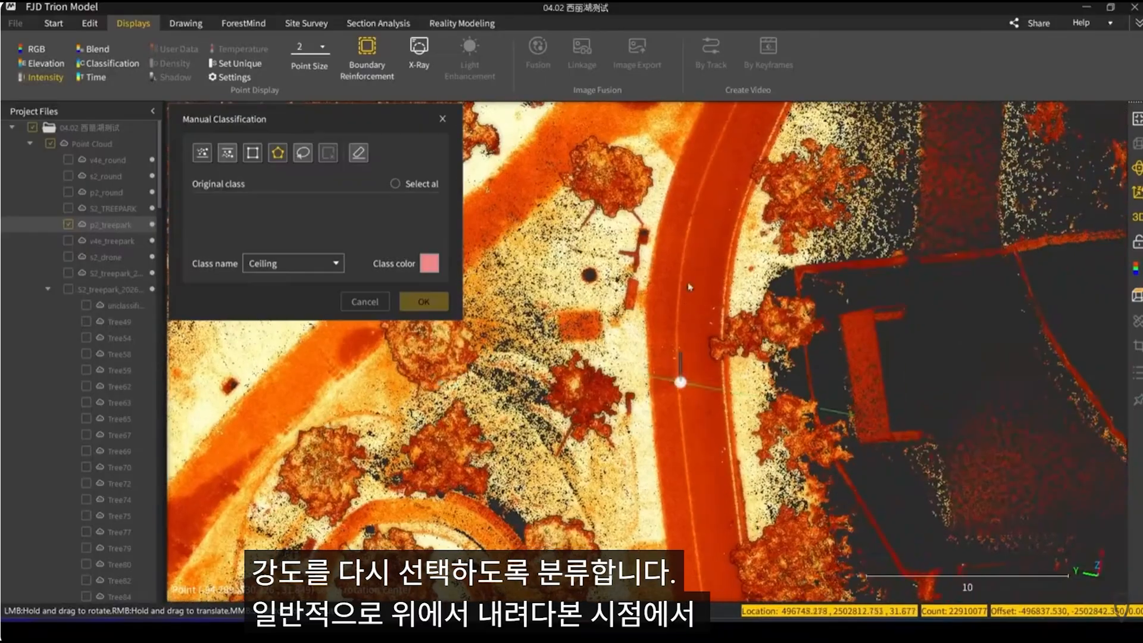
pyautogui.scroll(3, 673, 358)
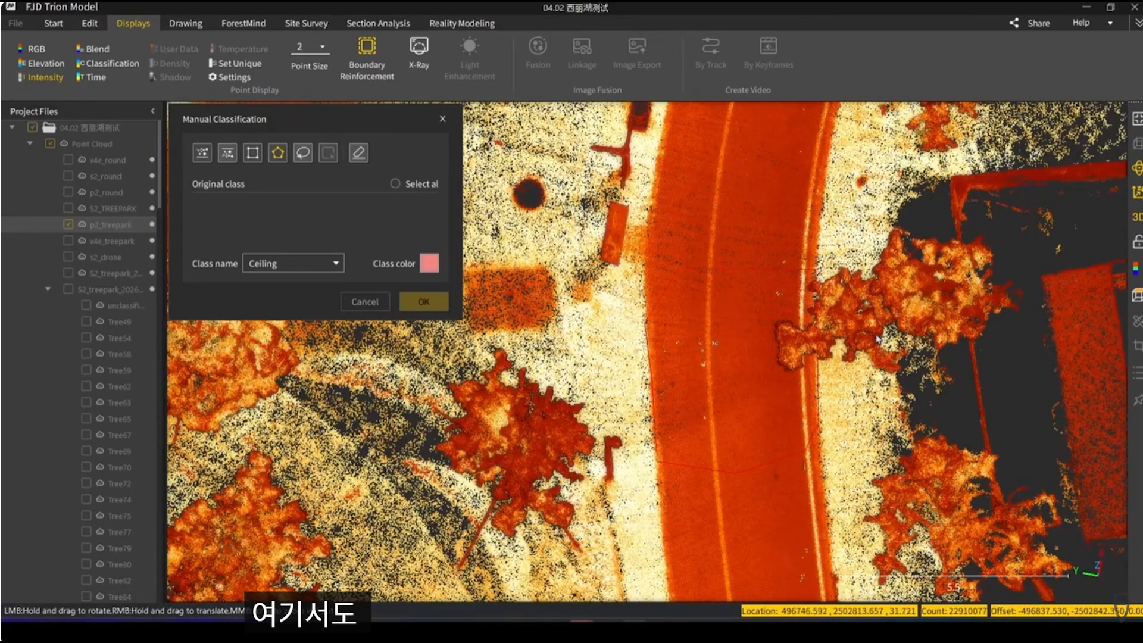
pyautogui.rightClick(807, 338)
pyautogui.moveTo(791, 348)
pyautogui.mouseDown()
pyautogui.moveTo(748, 159)
pyautogui.moveTo(796, 336)
pyautogui.mouseUp()
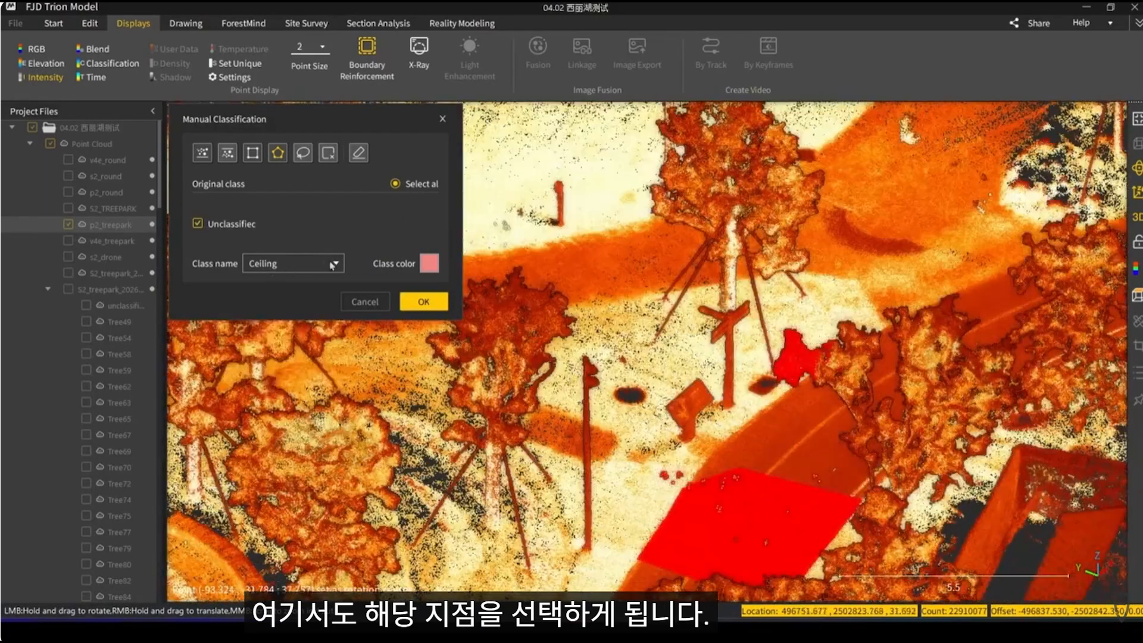
# Reclassify the selected unclassified road points as Class_16 and check the classified area
pyautogui.click(332, 263)
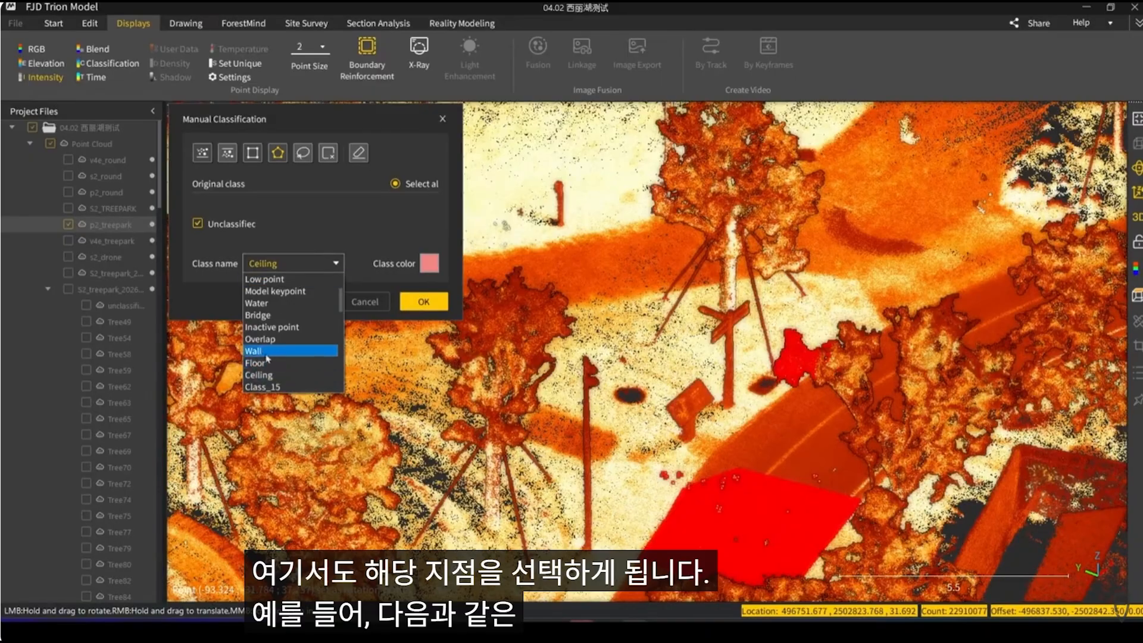
pyautogui.click(271, 328)
pyautogui.click(333, 263)
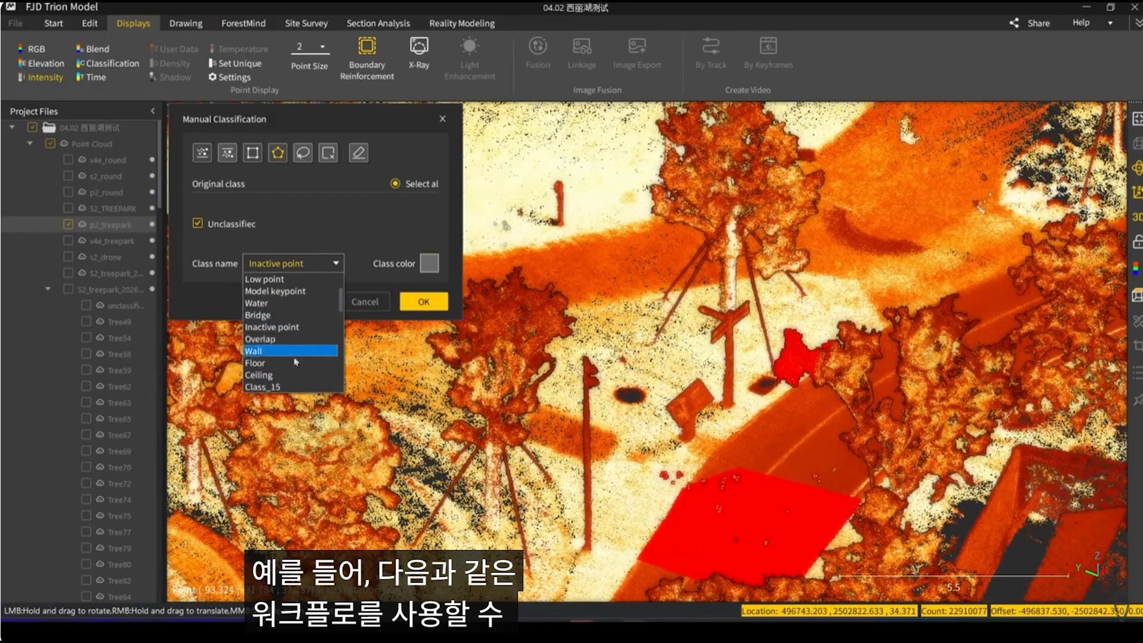
pyautogui.scroll(-1, 280, 345)
pyautogui.click(271, 368)
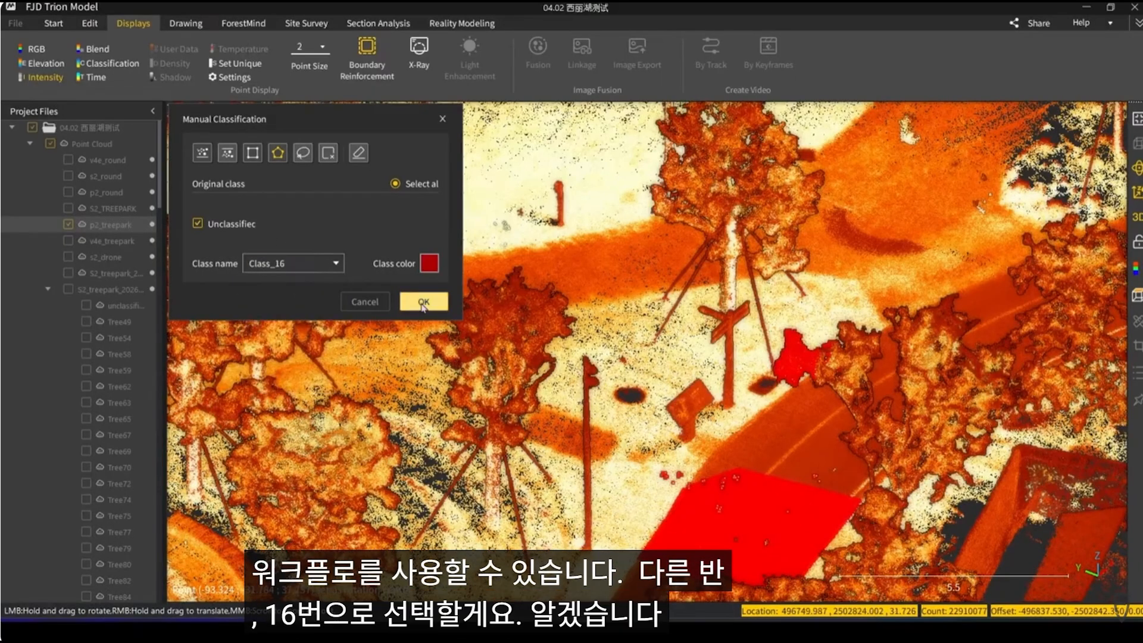
pyautogui.click(423, 302)
pyautogui.moveTo(774, 437); pyautogui.dragTo(846, 437)
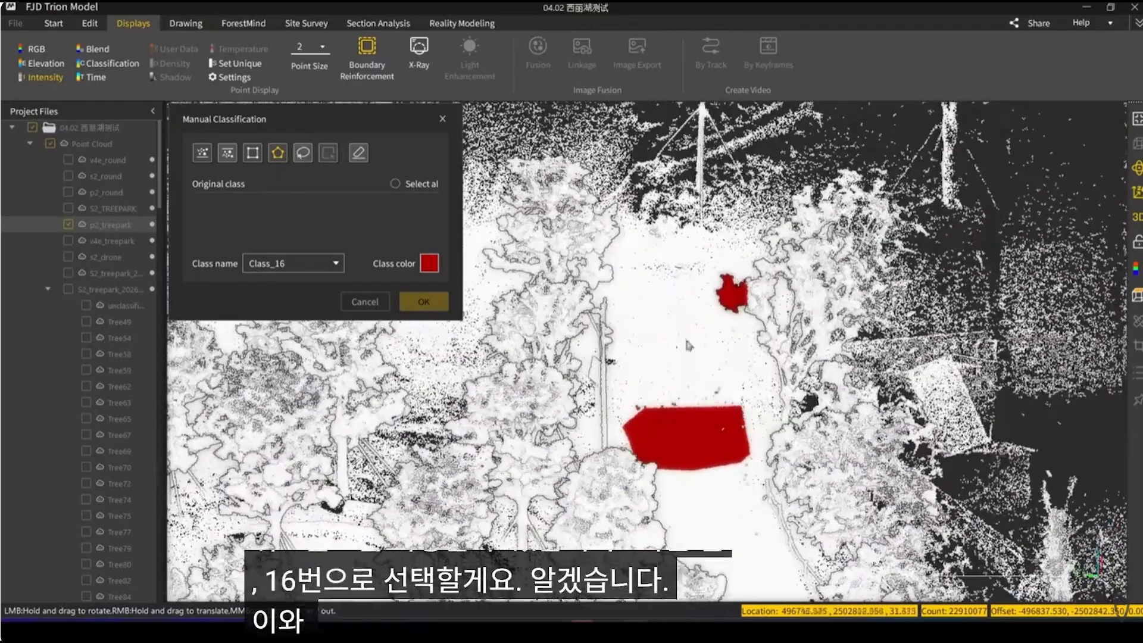
pyautogui.scroll(-2, 774, 437)
pyautogui.scroll(1, 687, 375)
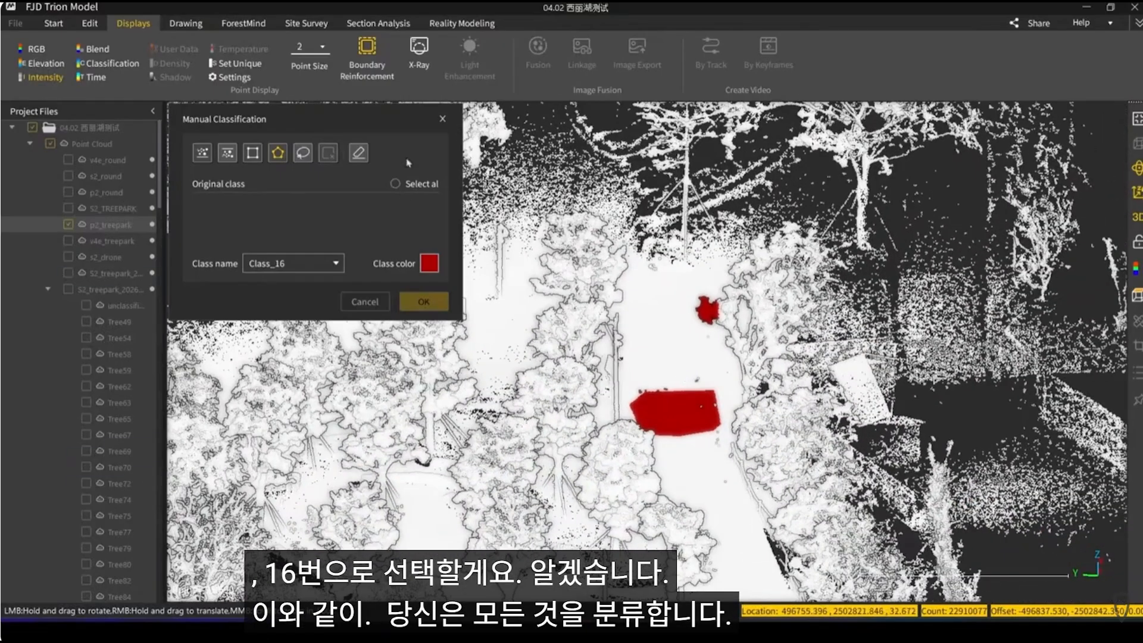
# Exit Manual Classification and extract the p2_treepark data by category with all classes included
pyautogui.click(443, 119)
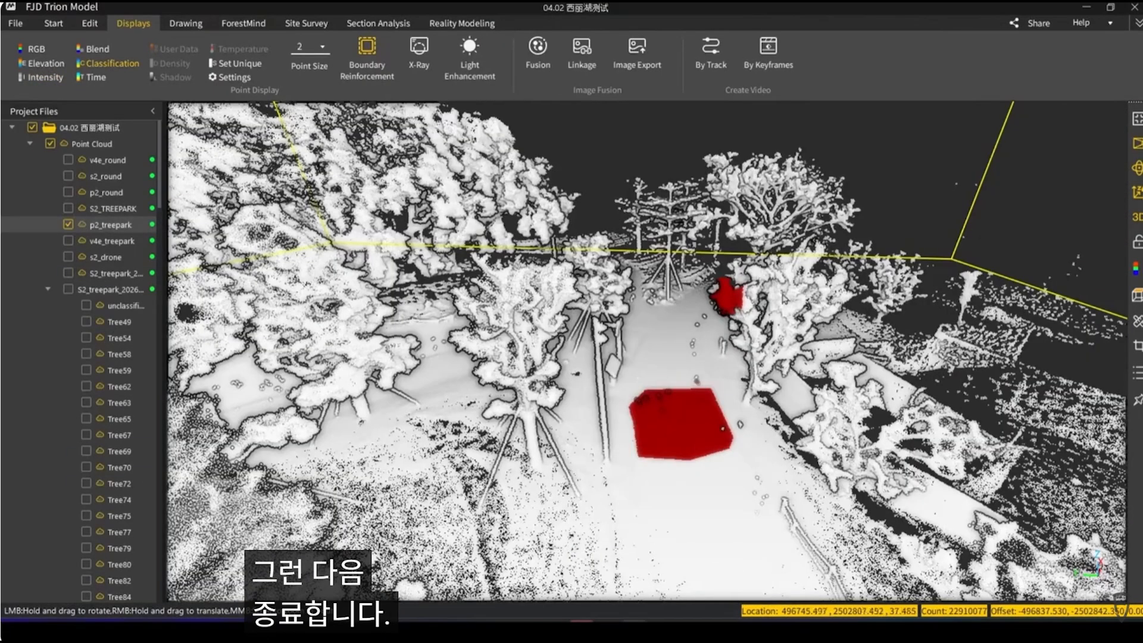
pyautogui.click(92, 23)
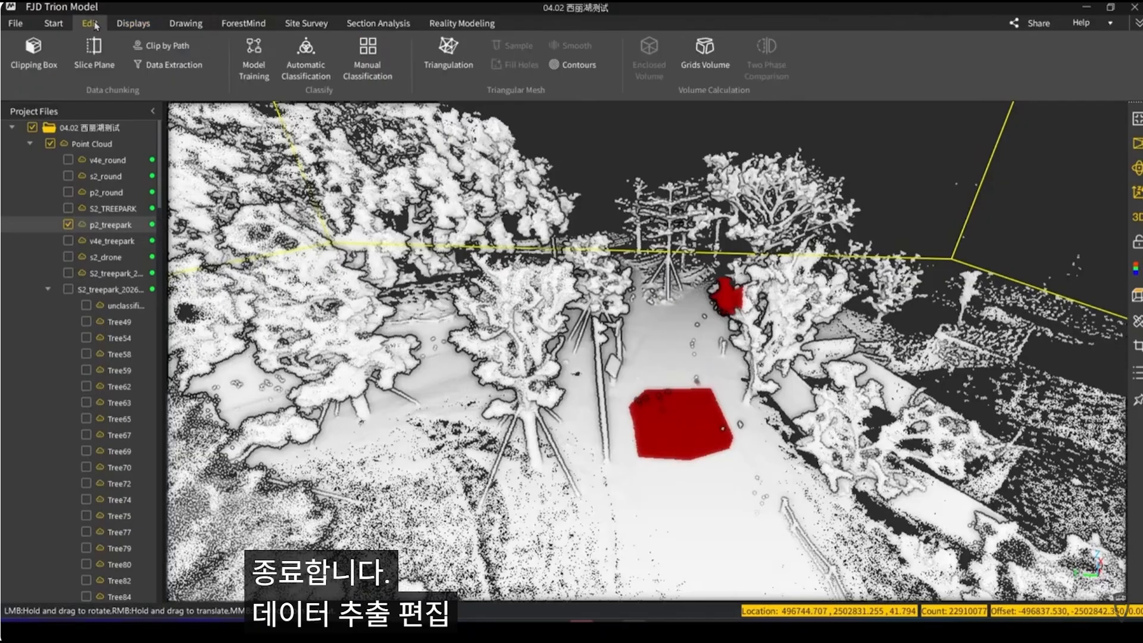
pyautogui.click(168, 69)
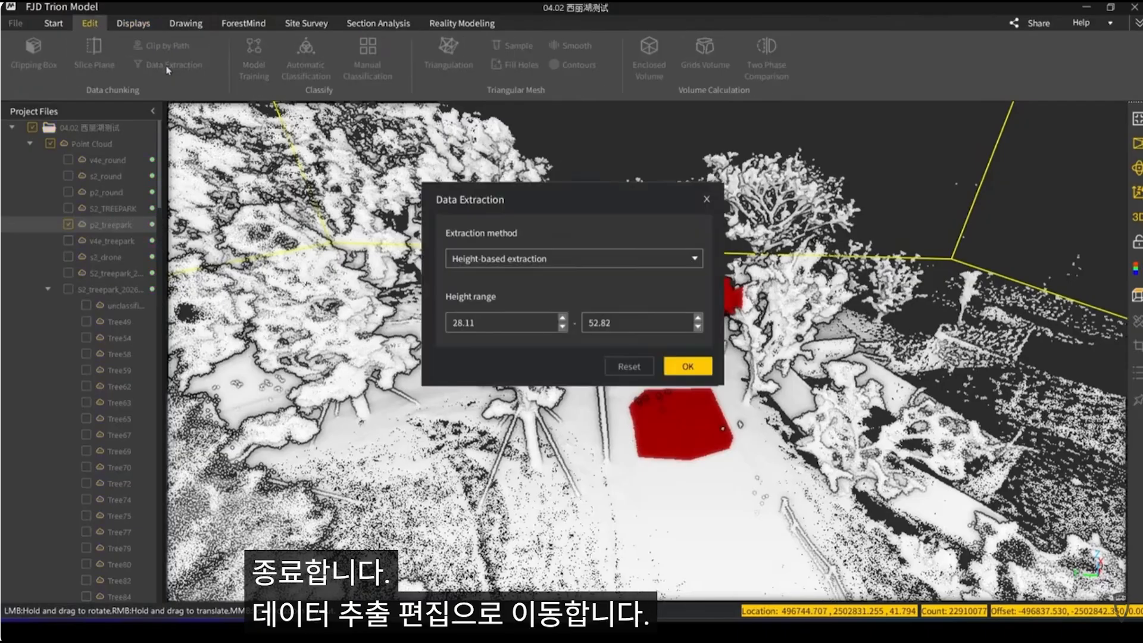
pyautogui.click(524, 262)
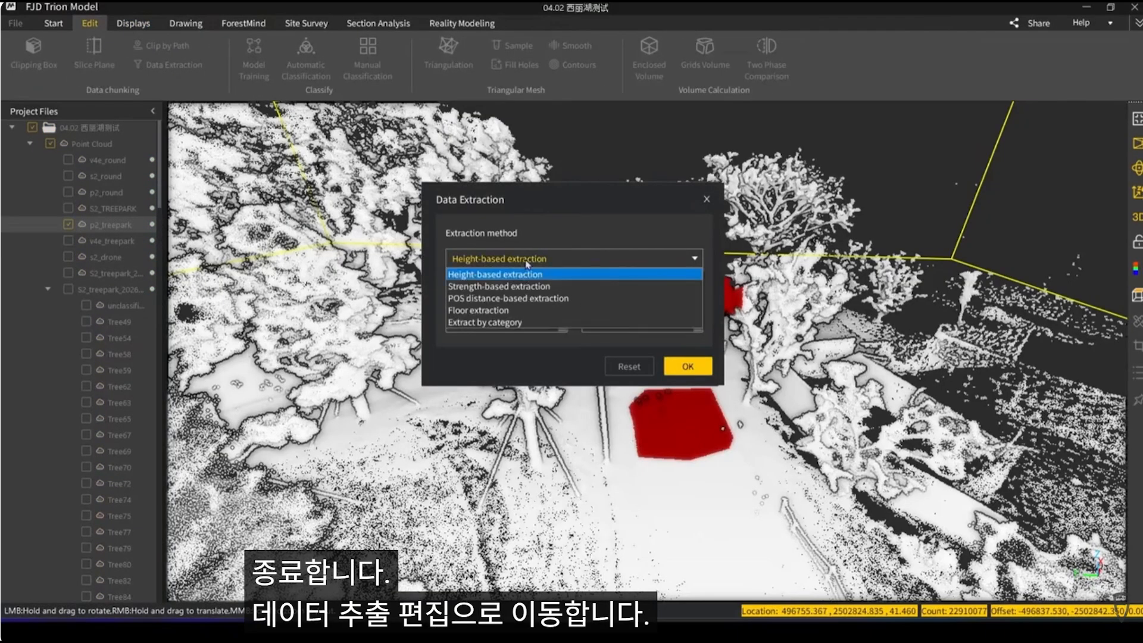
pyautogui.click(520, 324)
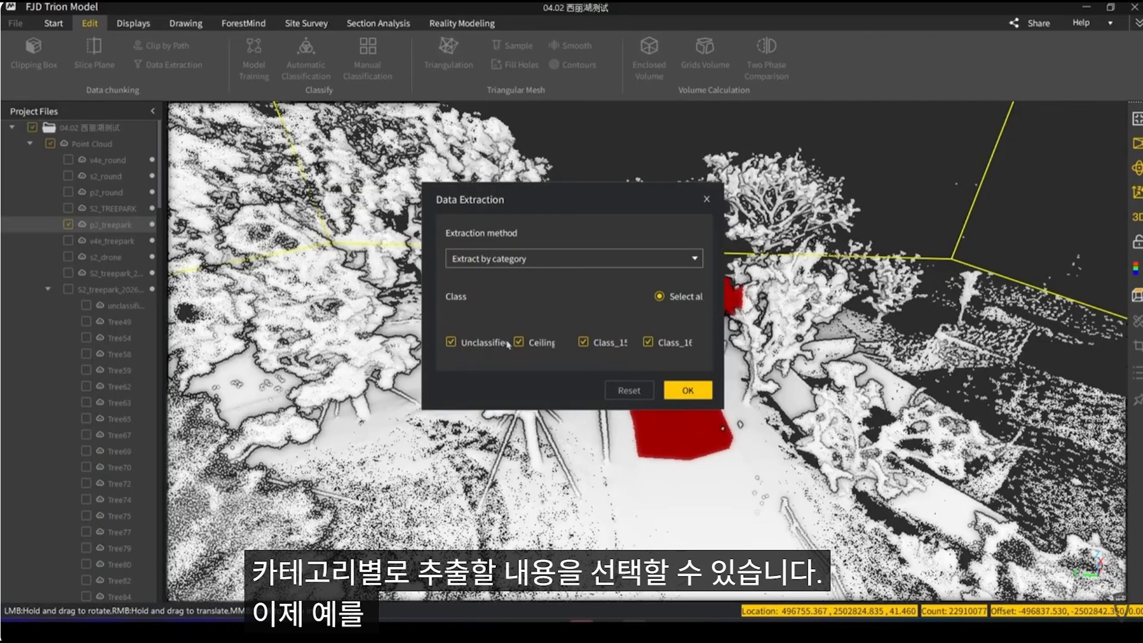
pyautogui.click(583, 343)
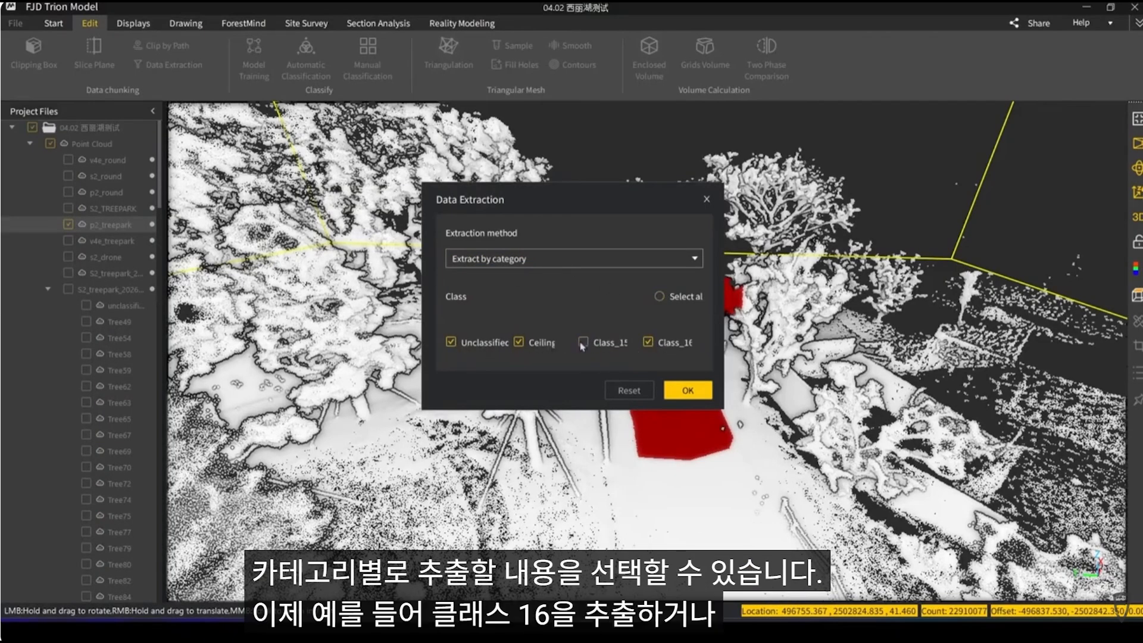
pyautogui.click(659, 296)
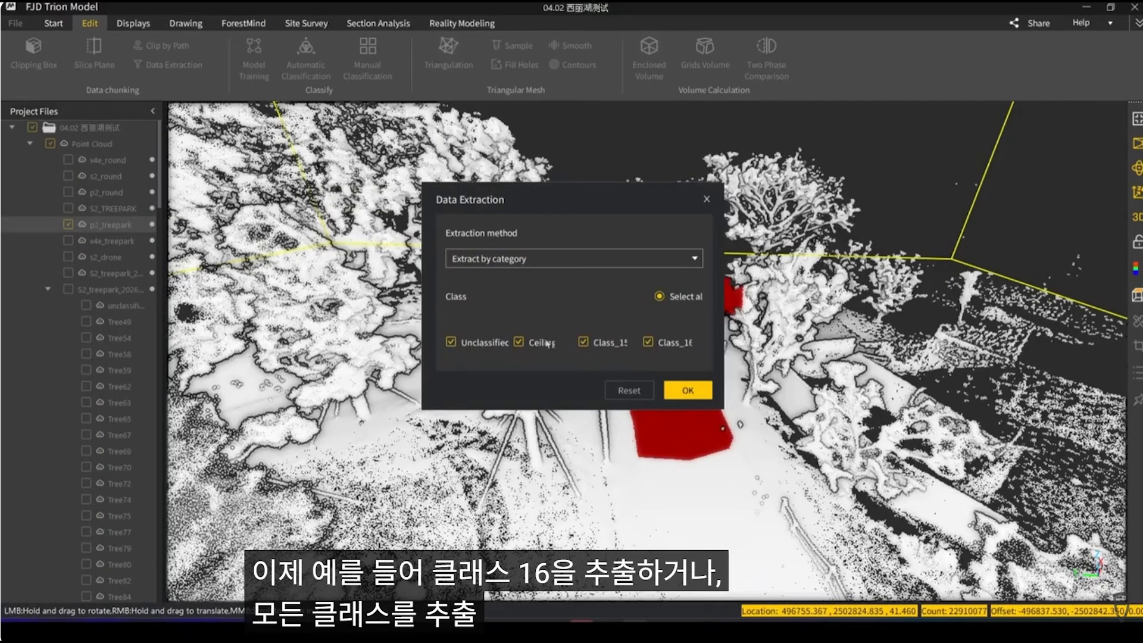
pyautogui.click(690, 390)
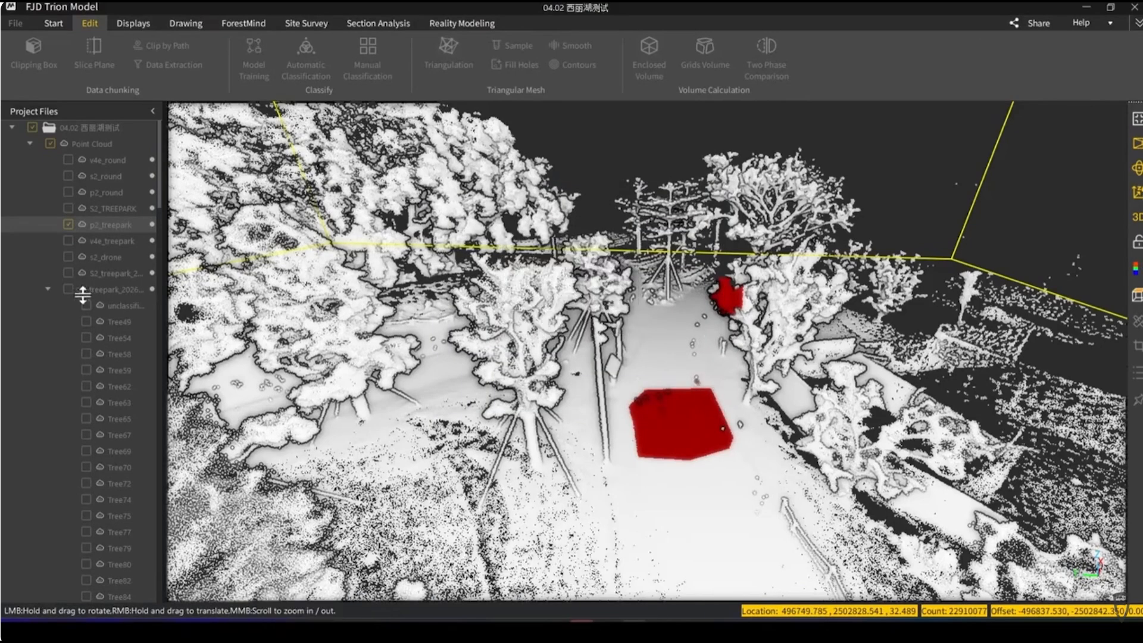
# Locate the extracted p2_treepark class clouds in the project list and widen it to read their full names
pyautogui.scroll(-5, 92, 257)
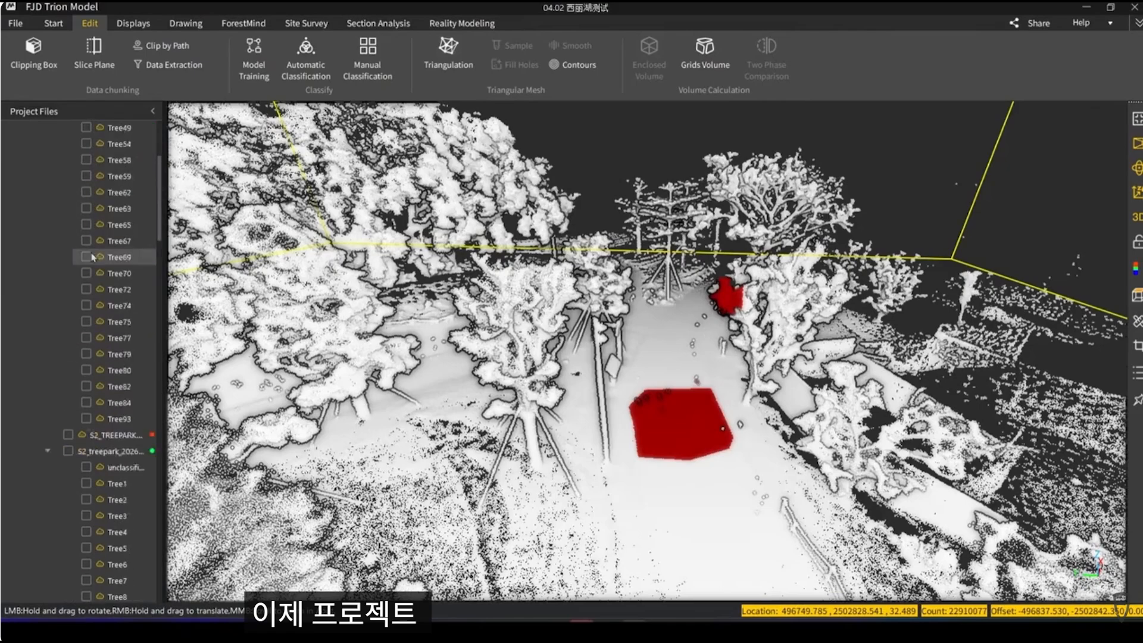
pyautogui.scroll(-3, 93, 257)
pyautogui.moveTo(159, 215); pyautogui.dragTo(164, 400)
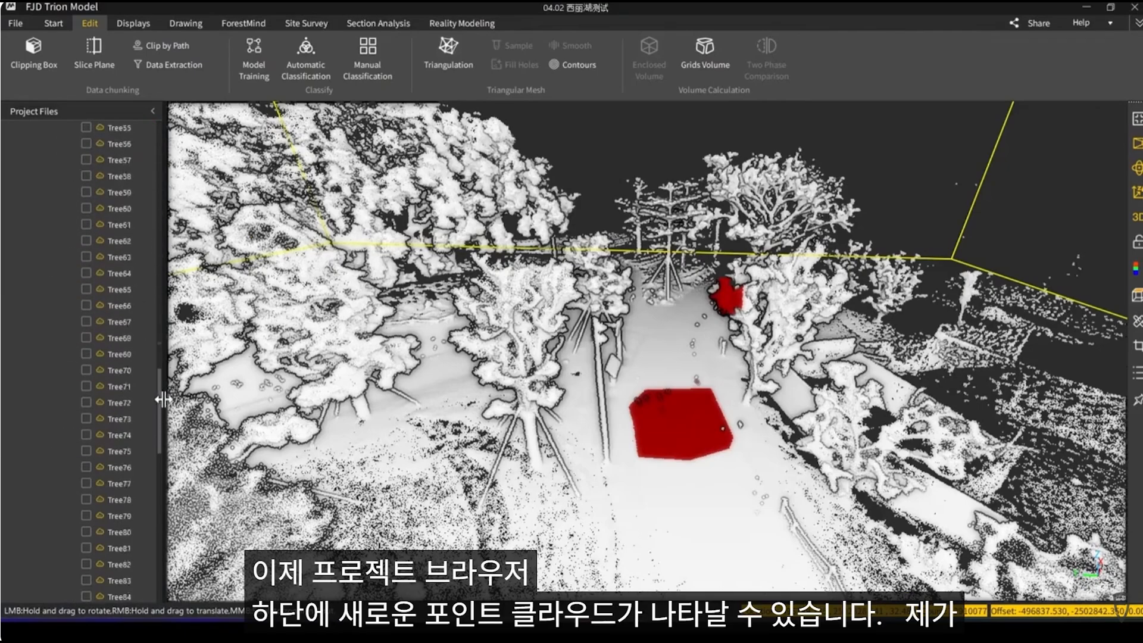
pyautogui.moveTo(160, 489); pyautogui.dragTo(160, 238)
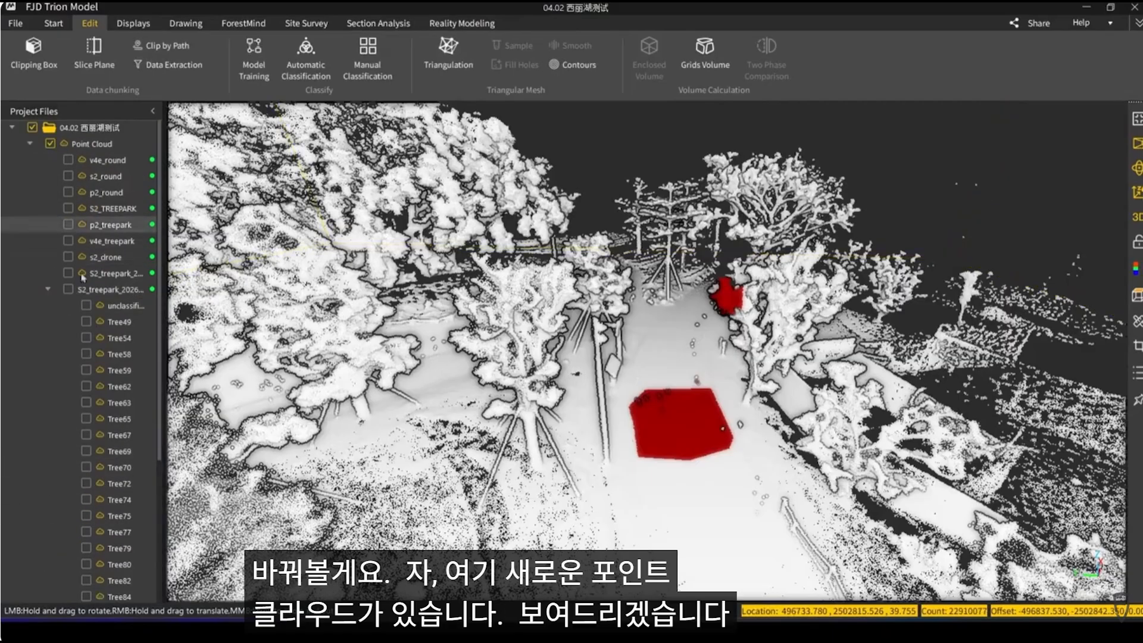
pyautogui.scroll(-4, 158, 270)
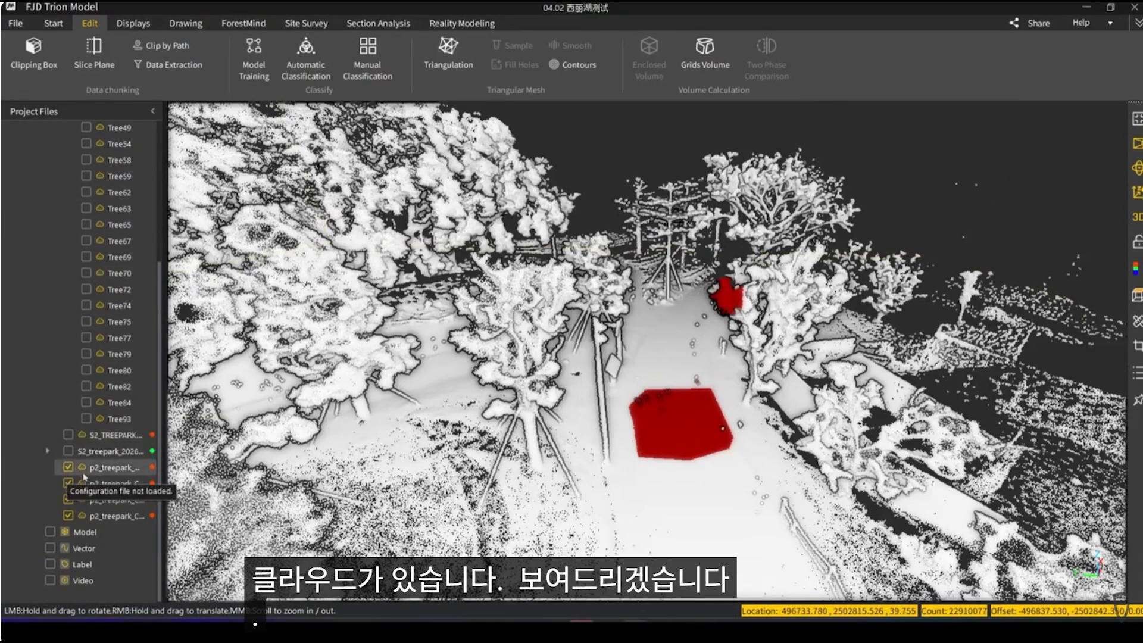
pyautogui.moveTo(166, 463); pyautogui.dragTo(214, 464)
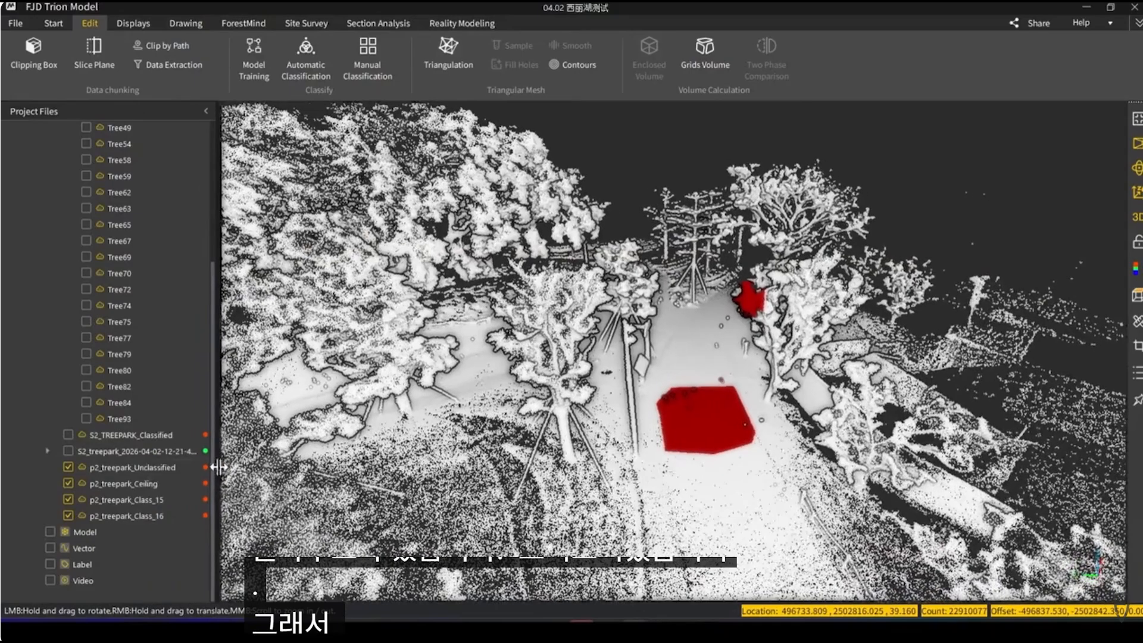
# Hide p2_treepark_Unclassified, inspect the p2_treepark_Class_16 cloud and start Manual Classification on it
pyautogui.click(69, 469)
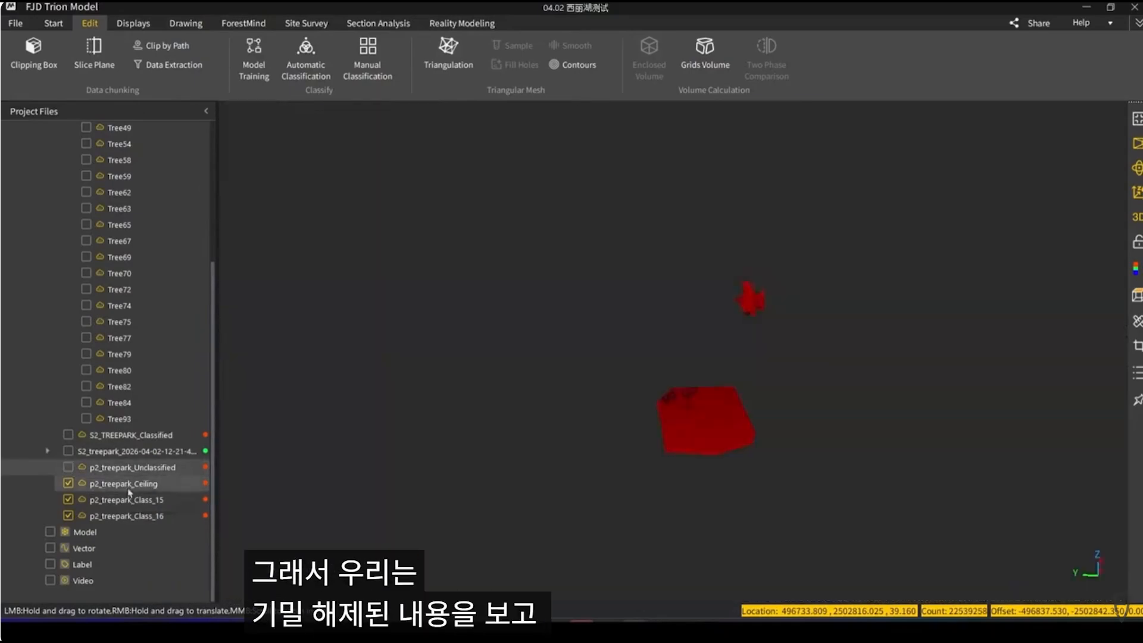
pyautogui.click(141, 519)
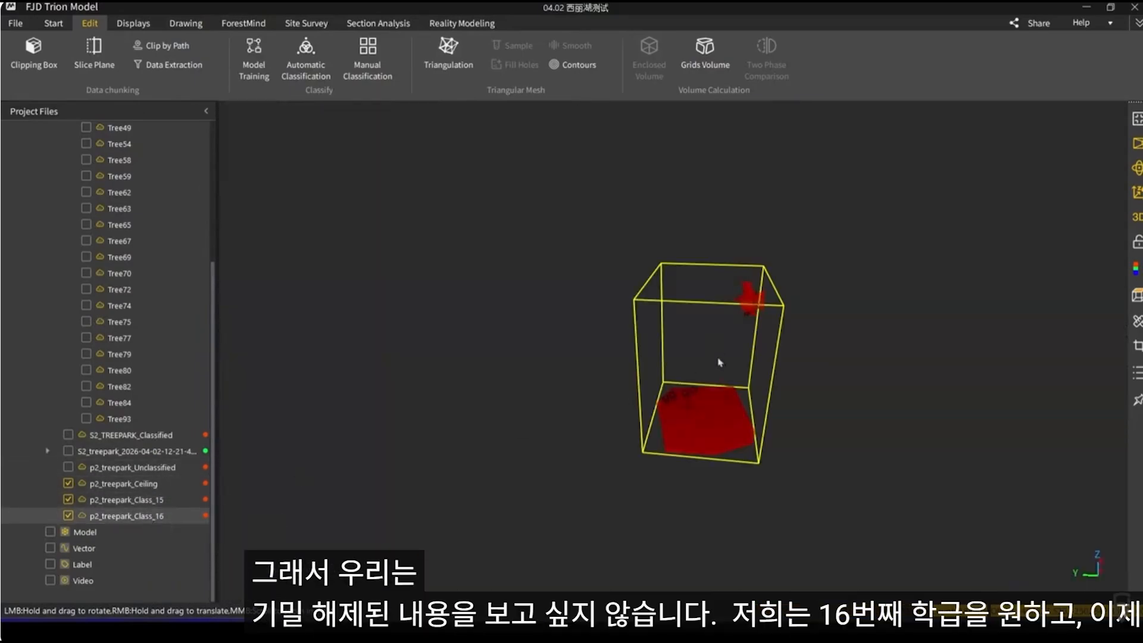
pyautogui.scroll(3, 720, 362)
pyautogui.moveTo(762, 424); pyautogui.dragTo(711, 351)
pyautogui.doubleClick(694, 383)
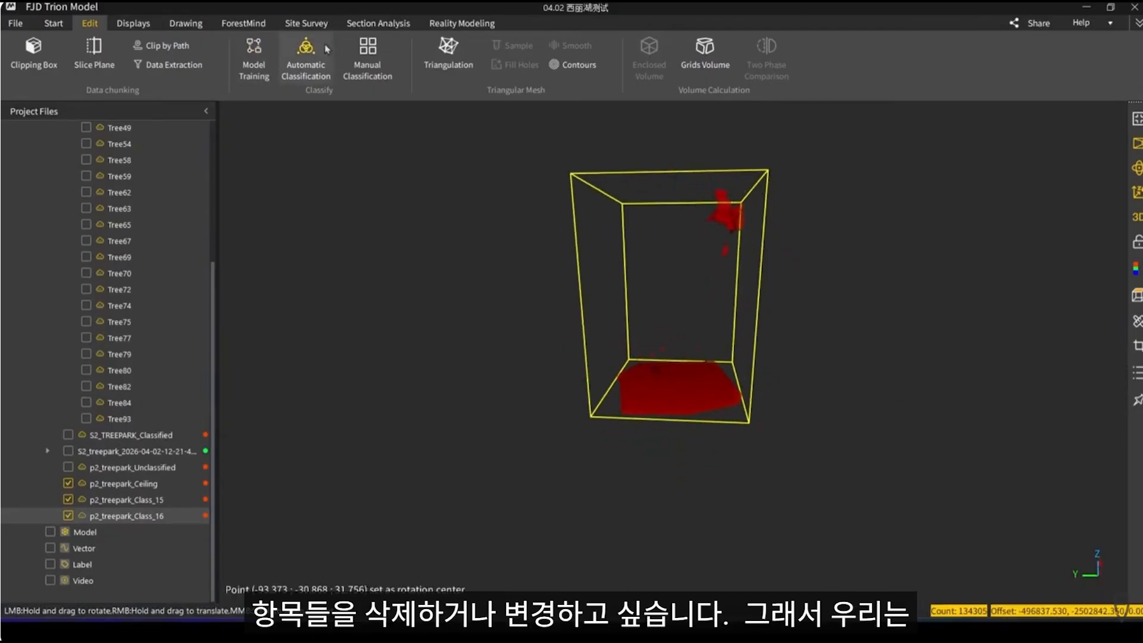
pyautogui.click(374, 56)
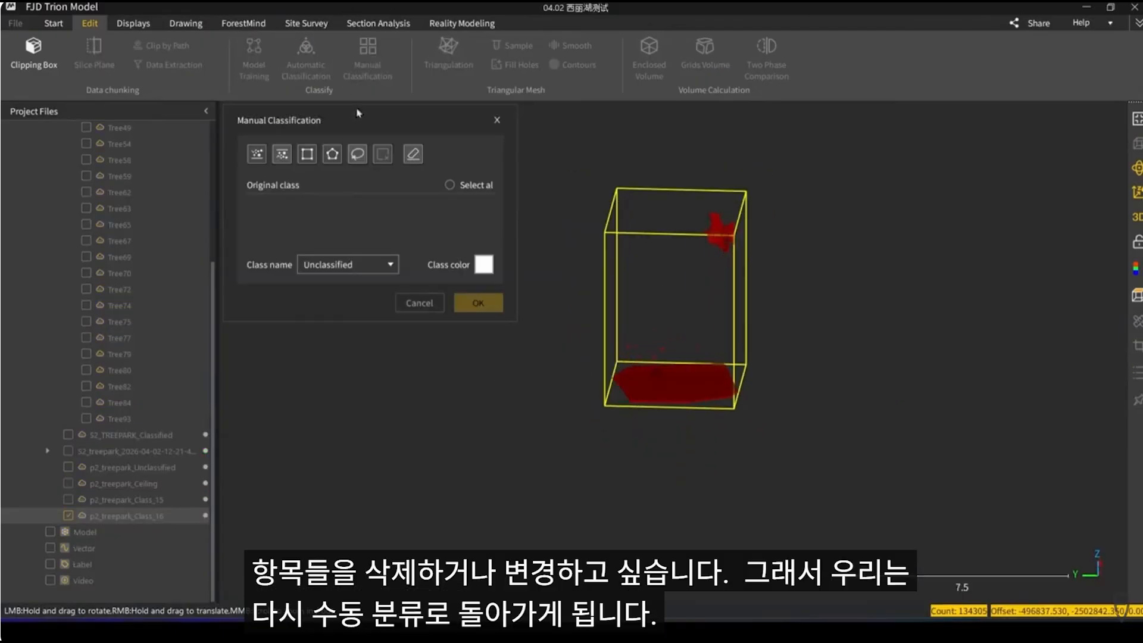
# Outline the stray Class_16 points floating above the ground patch with a polygon and reclassify them as Unclassified
pyautogui.moveTo(671, 380); pyautogui.dragTo(701, 306)
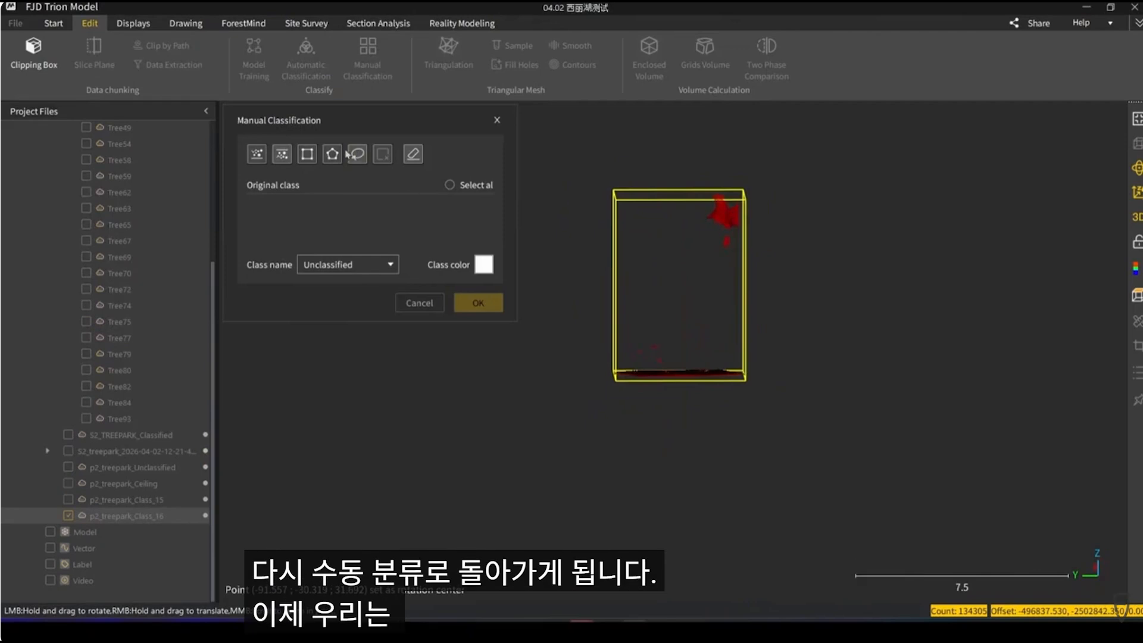
pyautogui.scroll(3, 735, 360)
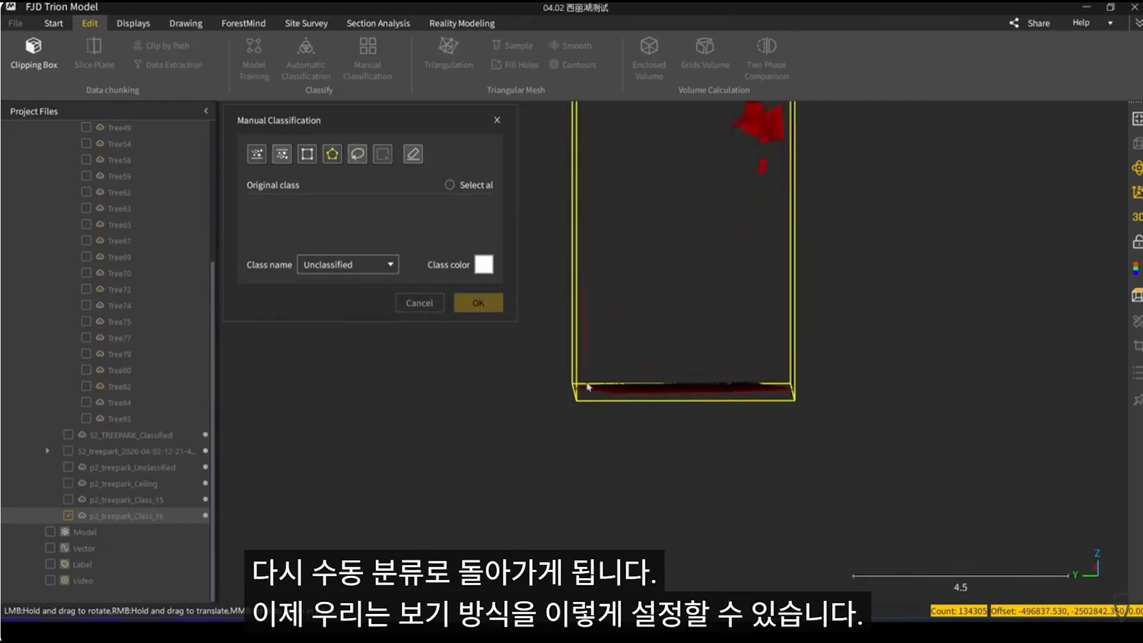
pyautogui.moveTo(811, 377); pyautogui.dragTo(827, 262)
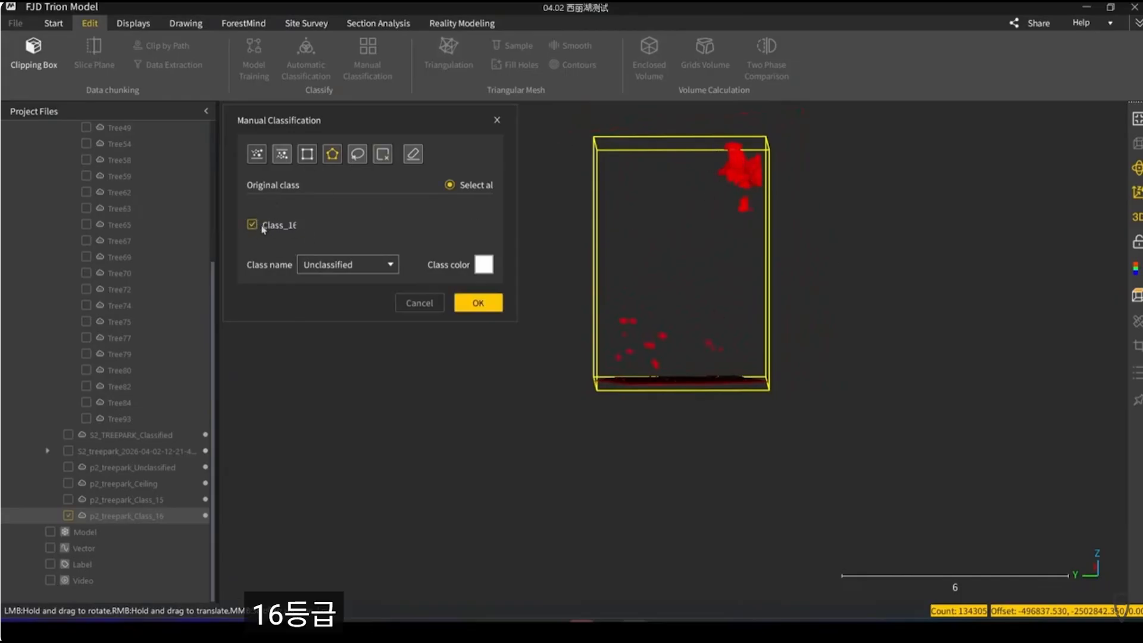
pyautogui.click(478, 302)
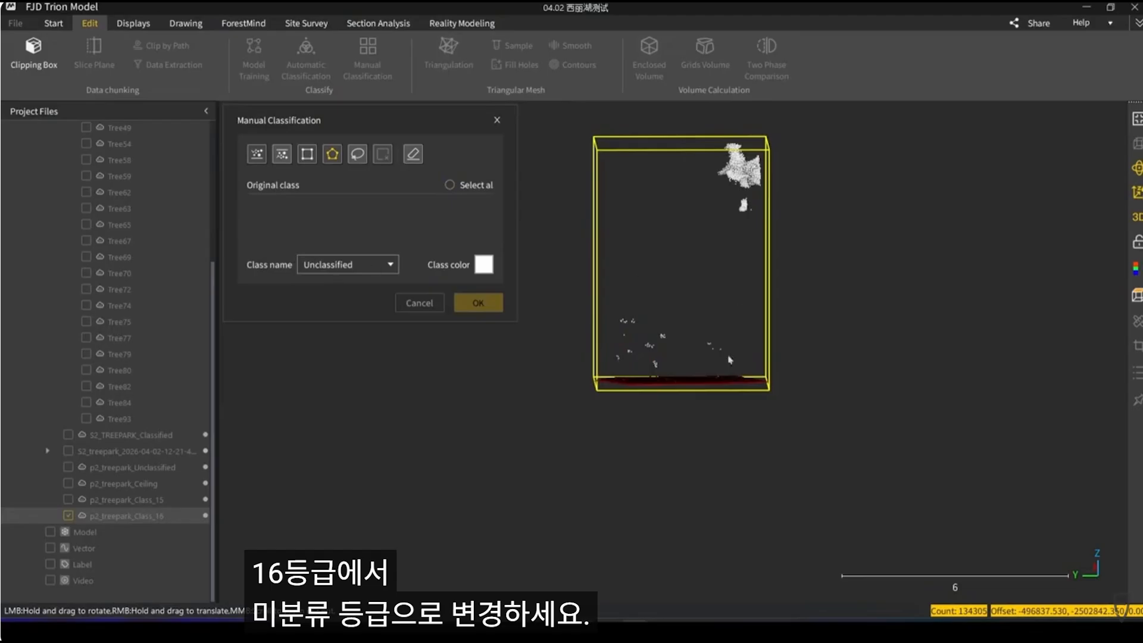
# Reclassify the remaining stray points just above the ground, covering Unclassified and Class_16, as Unclassified and exit Manual Classification
pyautogui.moveTo(730, 360)
pyautogui.mouseDown()
pyautogui.moveTo(609, 360)
pyautogui.moveTo(679, 345)
pyautogui.moveTo(727, 355)
pyautogui.mouseUp()
pyautogui.scroll(5, 650, 362)
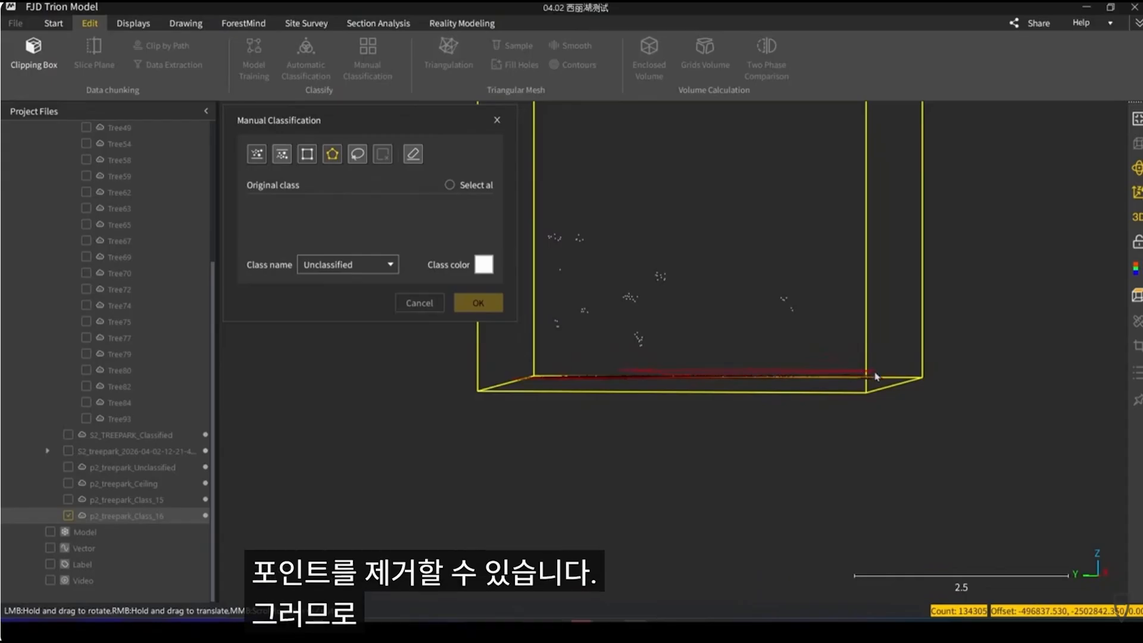
pyautogui.doubleClick(637, 320)
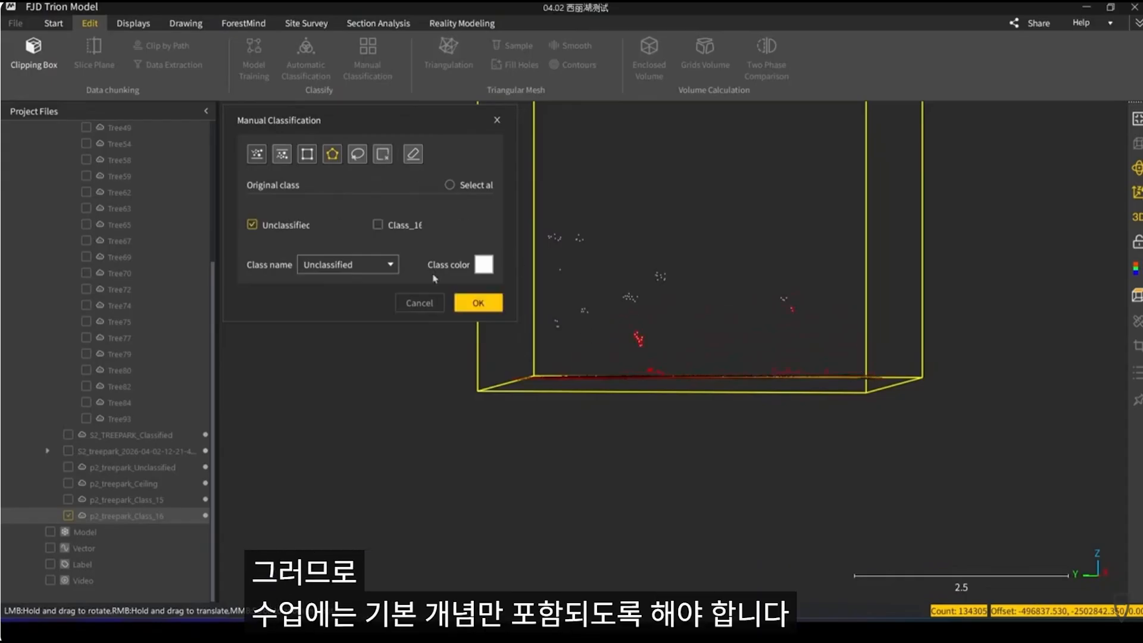
pyautogui.click(348, 262)
pyautogui.click(347, 263)
pyautogui.click(344, 263)
pyautogui.click(332, 265)
pyautogui.click(386, 225)
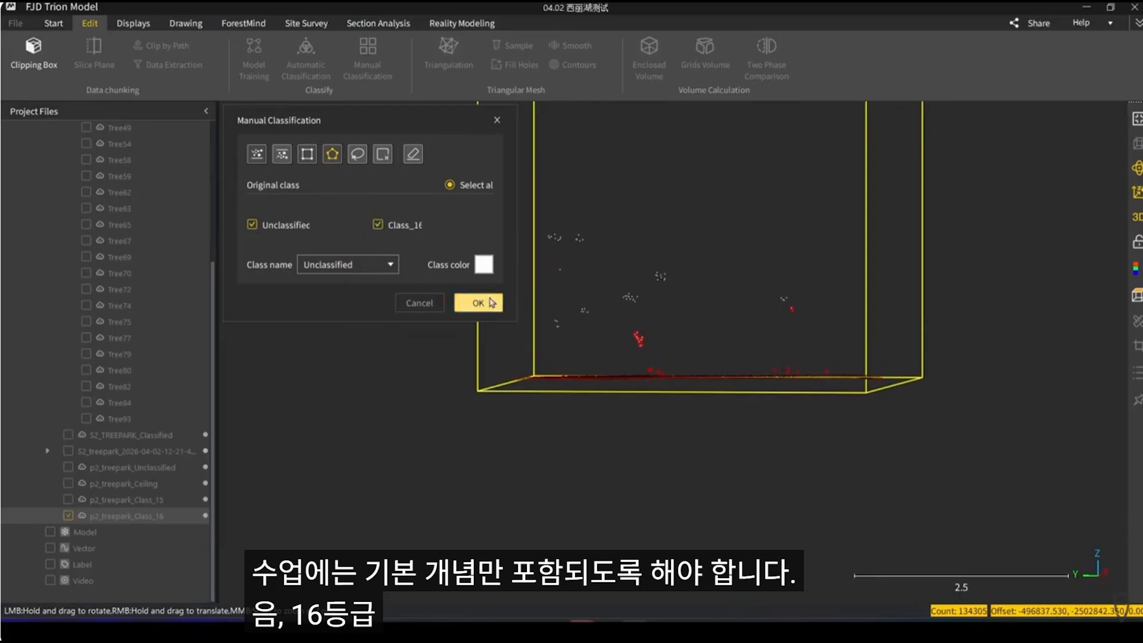
pyautogui.click(478, 303)
pyautogui.click(497, 120)
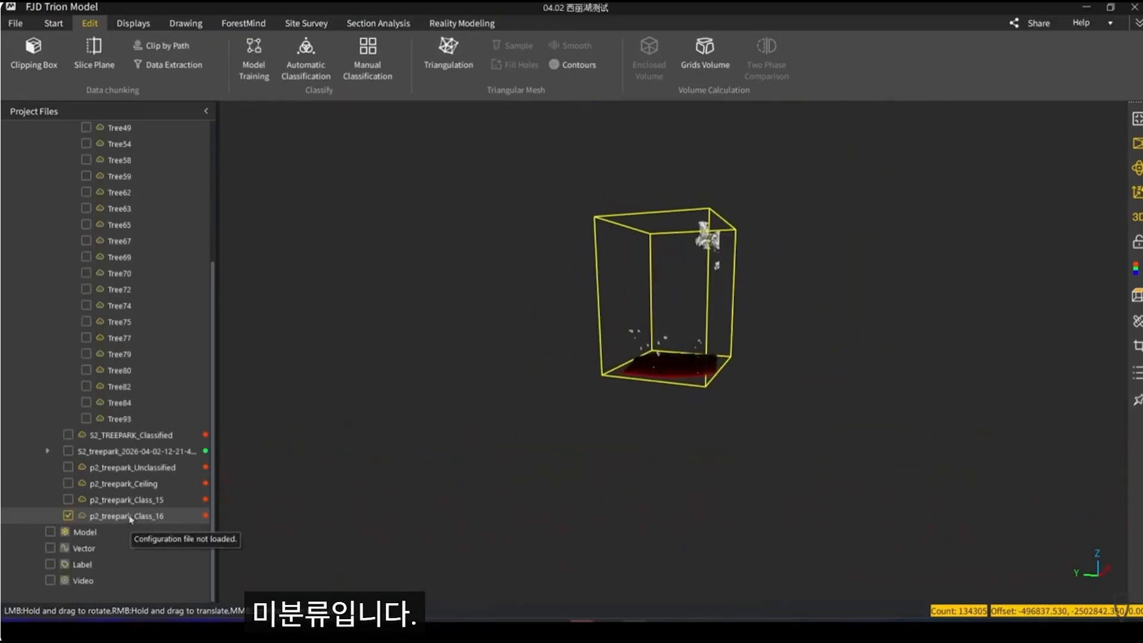
# Show the p2_treepark_Class_15 cloud alongside p2_treepark_Class_16 and inspect its surface
pyautogui.click(69, 500)
pyautogui.scroll(-3, 676, 375)
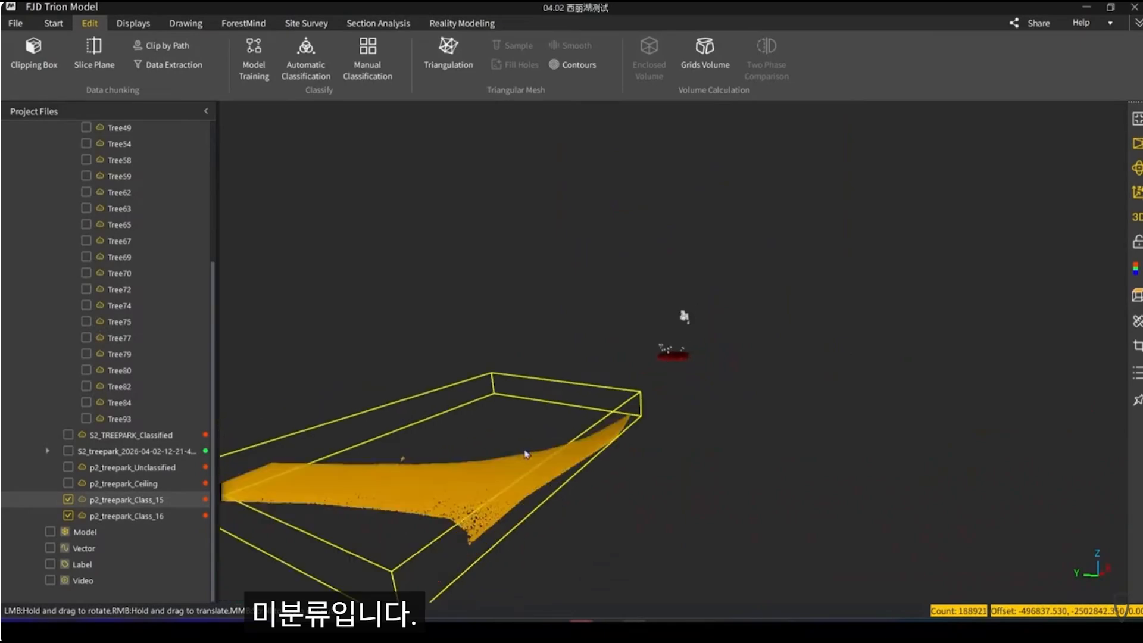
pyautogui.scroll(3, 528, 454)
pyautogui.moveTo(559, 388); pyautogui.dragTo(658, 417)
pyautogui.scroll(2, 639, 416)
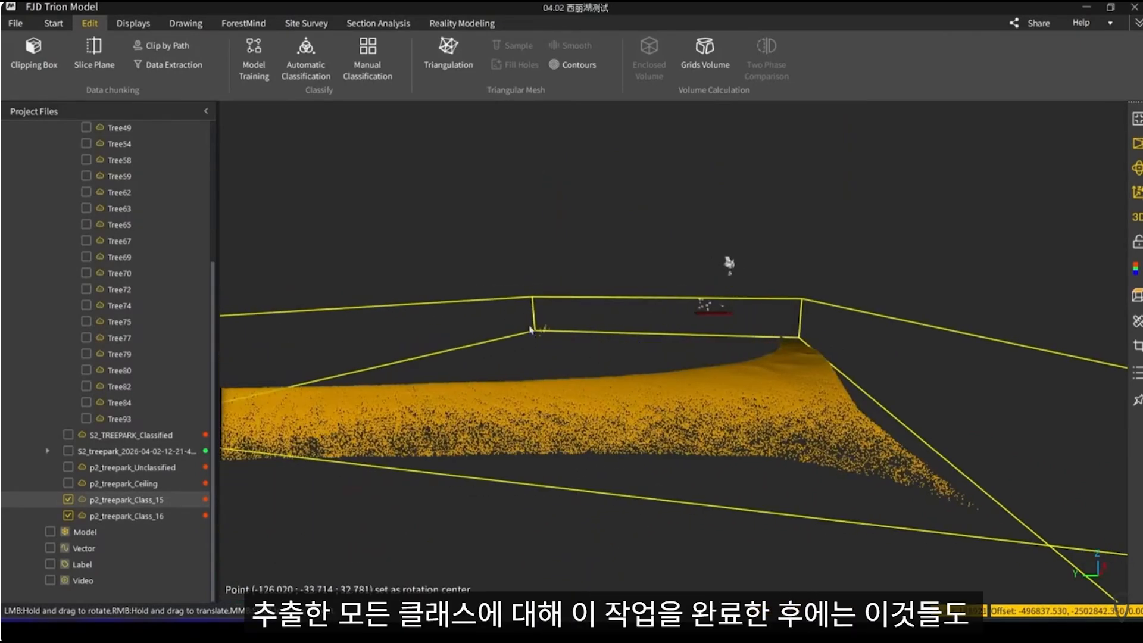
pyautogui.scroll(-1, 329, 440)
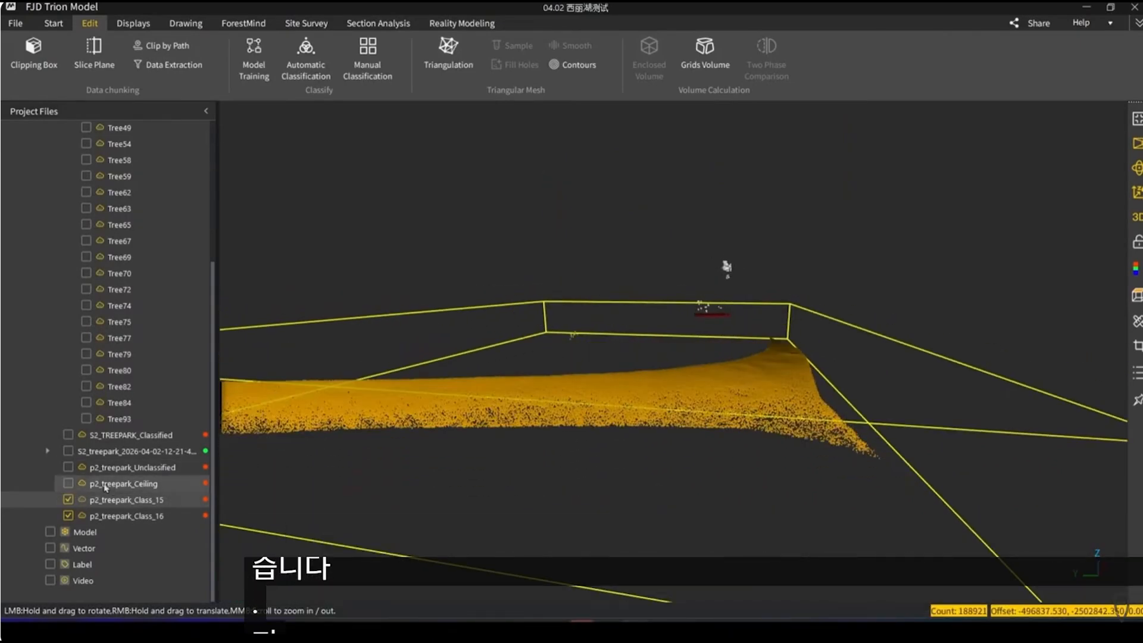
# Merge the four extracted p2_treepark clouds (Unclassified, Ceiling, Class_15 and Class_16) into one point cloud
pyautogui.click(43, 484)
pyautogui.moveTo(30, 479); pyautogui.dragTo(36, 518)
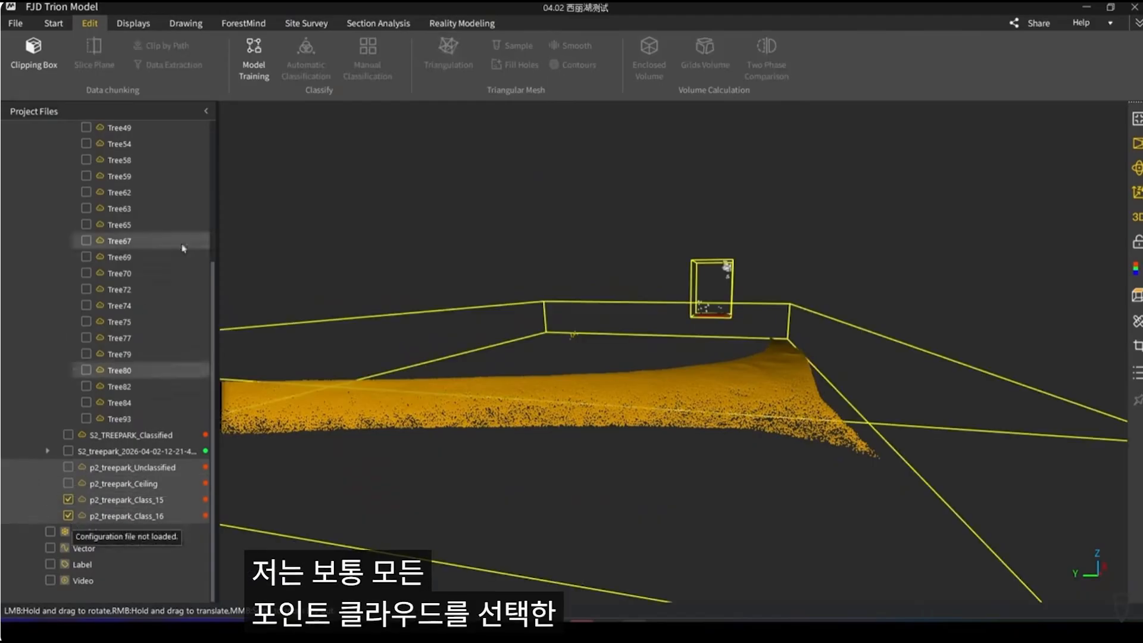
pyautogui.click(53, 28)
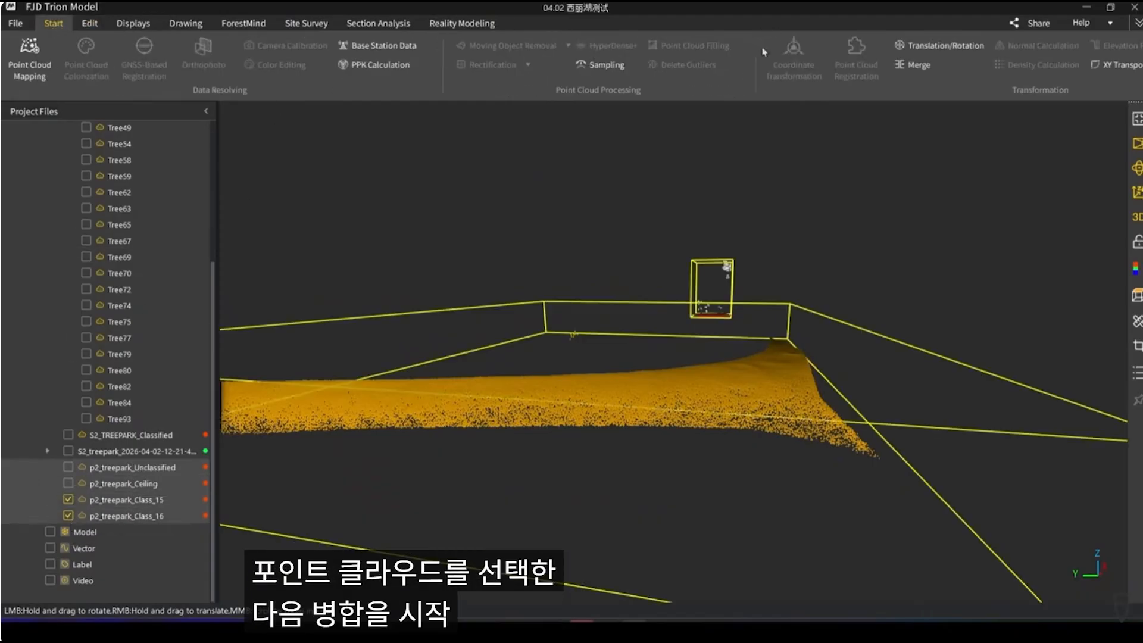
pyautogui.click(919, 65)
pyautogui.click(680, 314)
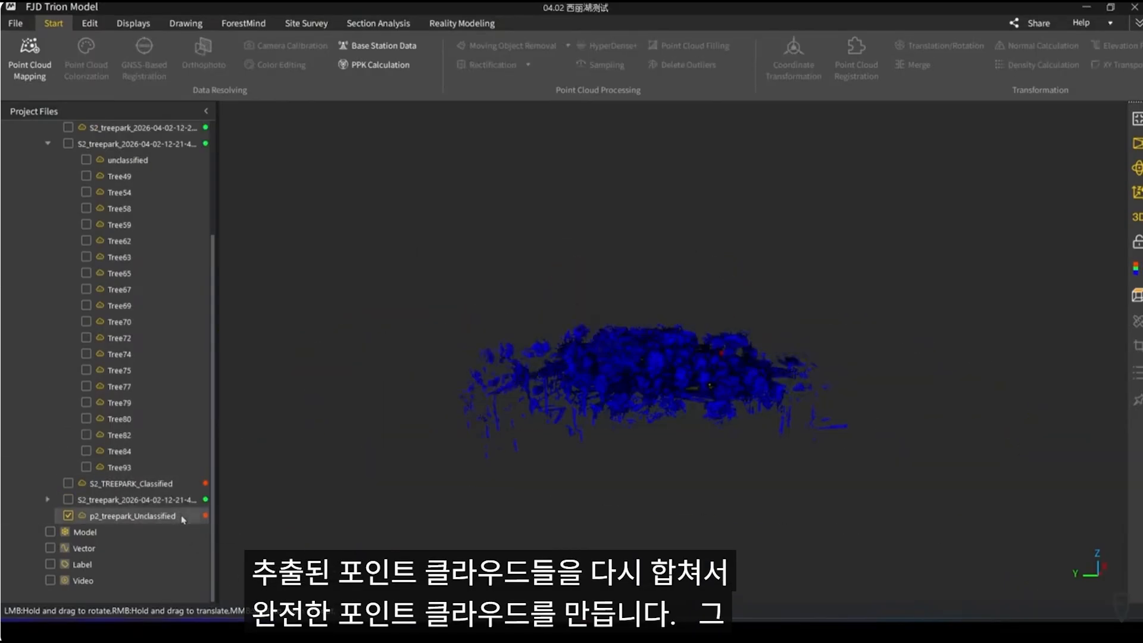
# Display the merged p2_treepark_Unclassified cloud coloured by classification
pyautogui.scroll(8, 665, 373)
pyautogui.scroll(6, 645, 342)
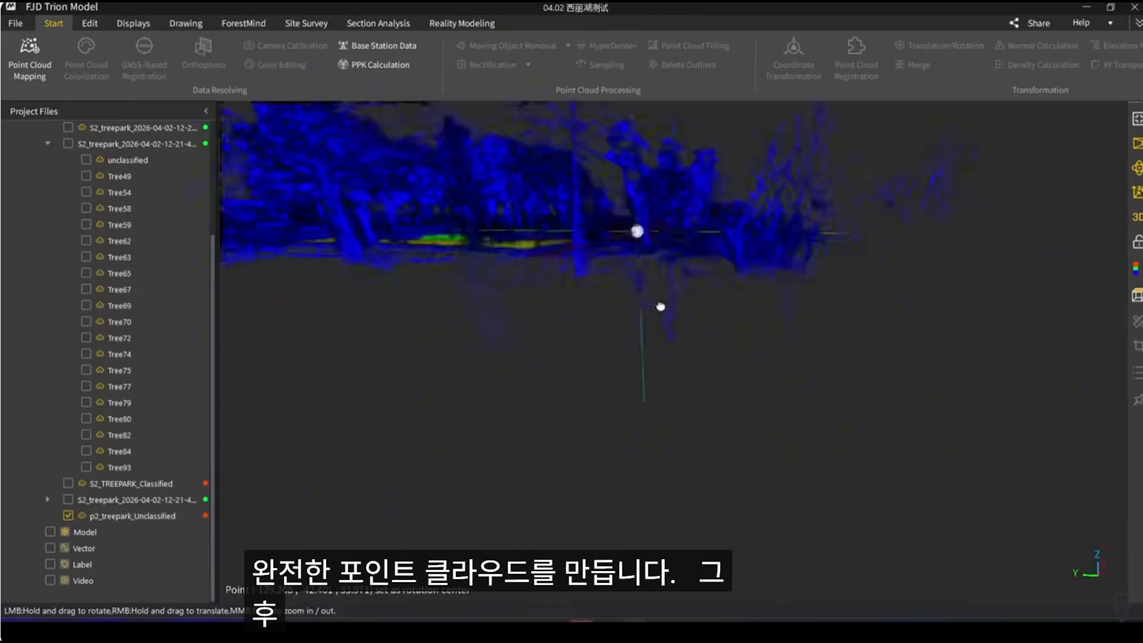
pyautogui.click(188, 515)
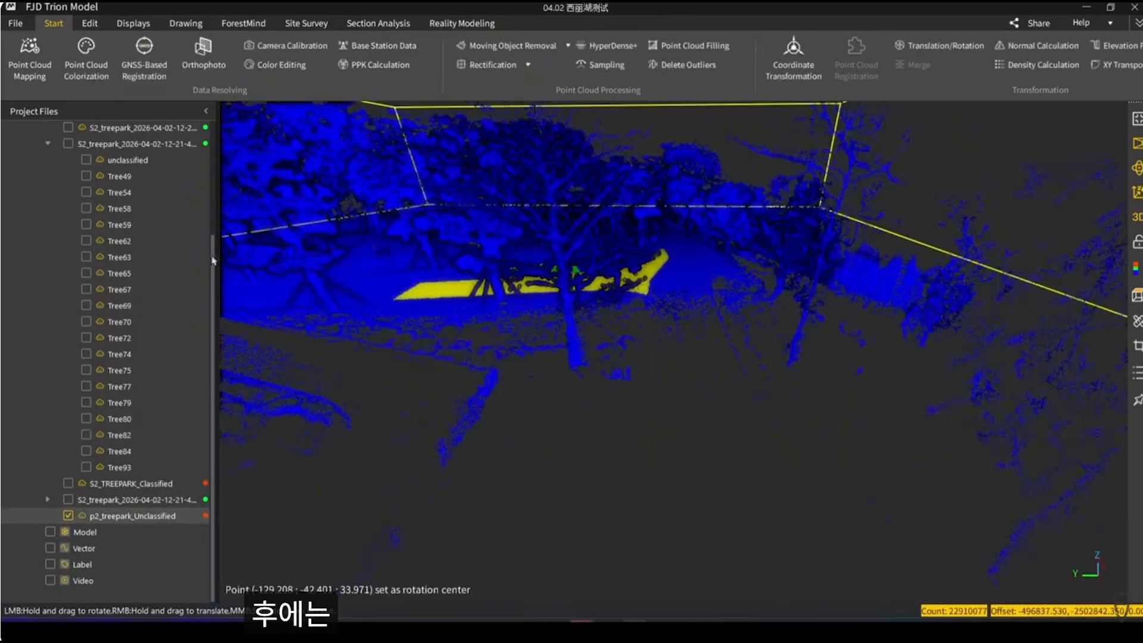
pyautogui.click(131, 25)
pyautogui.moveTo(673, 268); pyautogui.dragTo(634, 527)
pyautogui.scroll(4, 636, 321)
pyautogui.scroll(8, 636, 322)
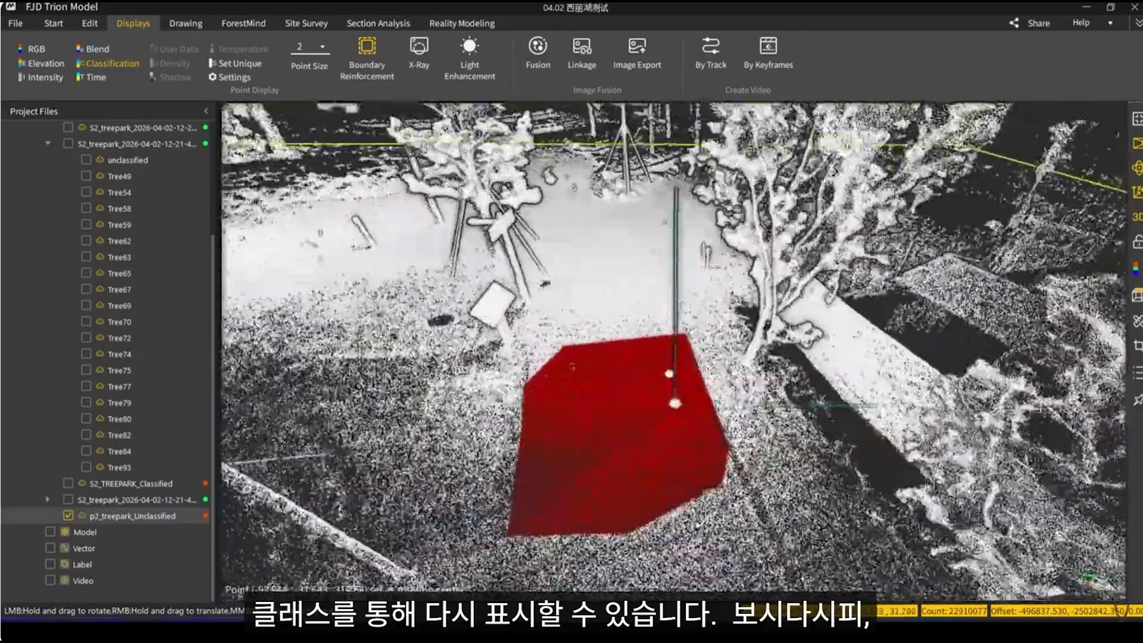
# Examine the classified ground patches in the merged cloud from above and compare them with the surrounding unclassified trees
pyautogui.moveTo(669, 374); pyautogui.dragTo(620, 405)
pyautogui.scroll(3, 679, 391)
pyautogui.scroll(-4, 691, 345)
pyautogui.scroll(-3, 706, 330)
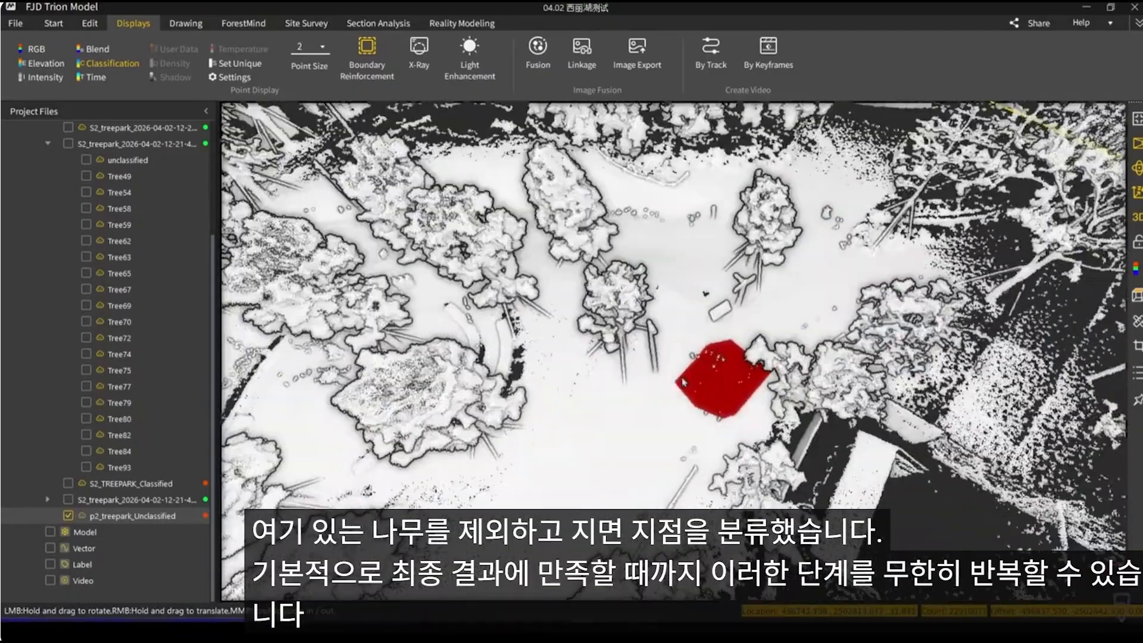
pyautogui.scroll(3, 715, 334)
pyautogui.scroll(-2, 759, 359)
pyautogui.moveTo(760, 358); pyautogui.dragTo(697, 356)
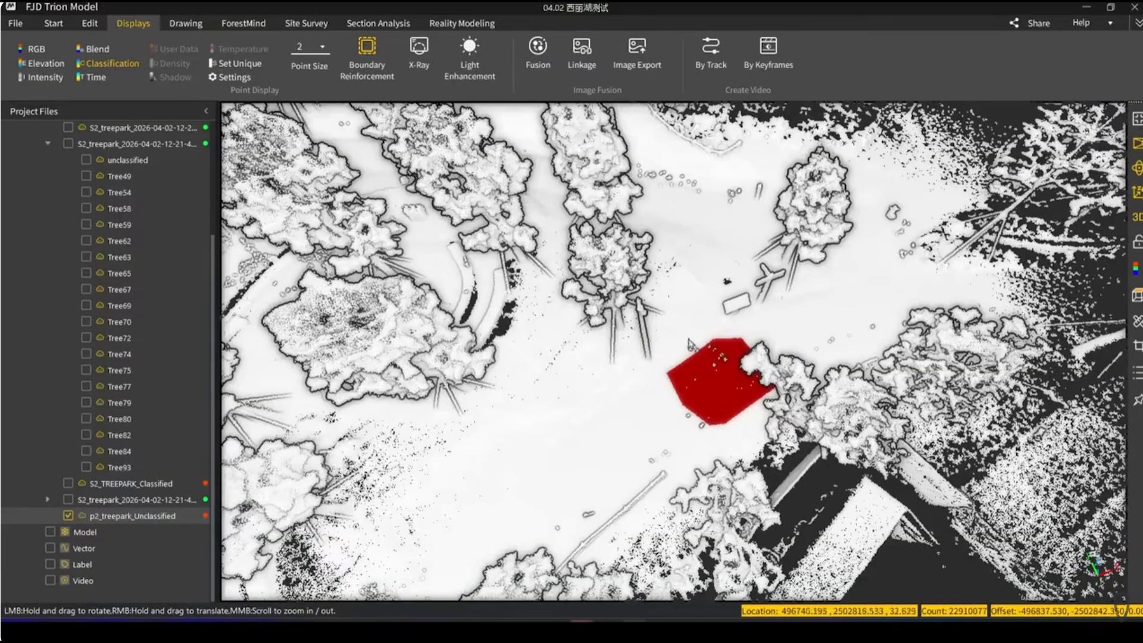
pyautogui.moveTo(762, 355); pyautogui.dragTo(1033, 327)
pyautogui.scroll(-2, 849, 375)
pyautogui.scroll(-2, 810, 389)
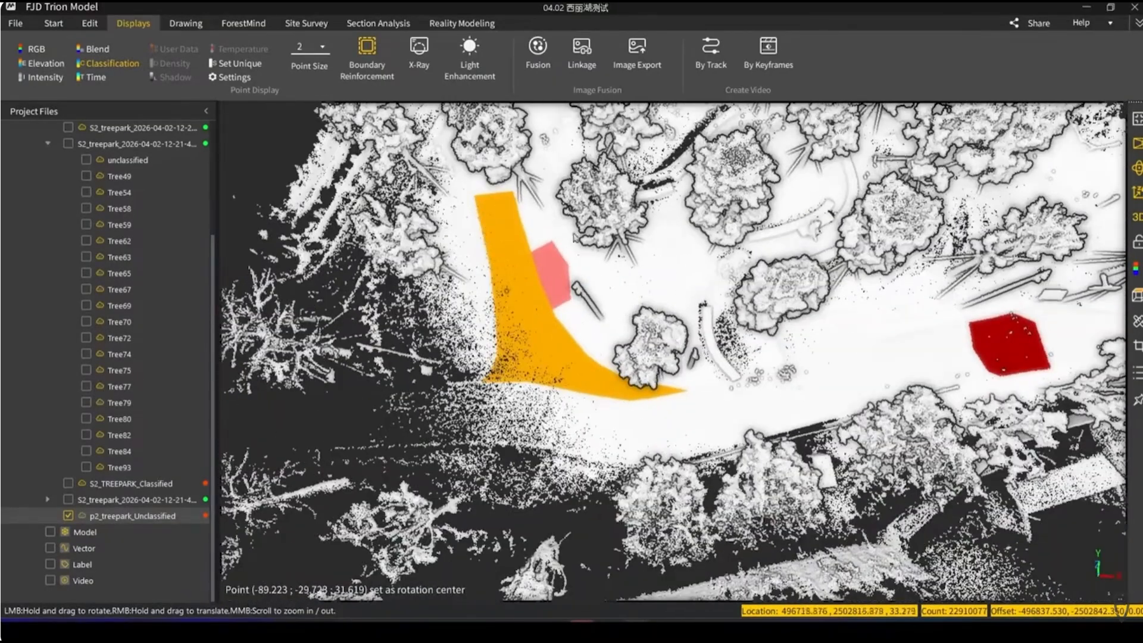
# Hide the merged p2_treepark_Unclassified cloud and show the S2_TREEPARK cloud, inspecting its classified paths and planting beds
pyautogui.click(68, 515)
pyautogui.scroll(3, 89, 417)
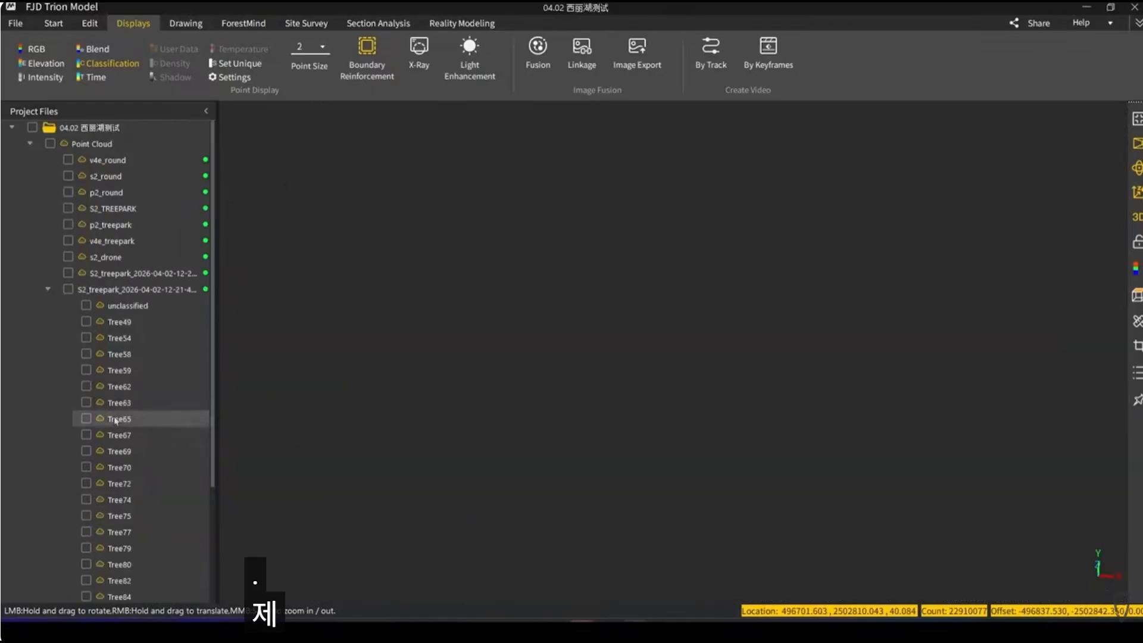
pyautogui.click(68, 208)
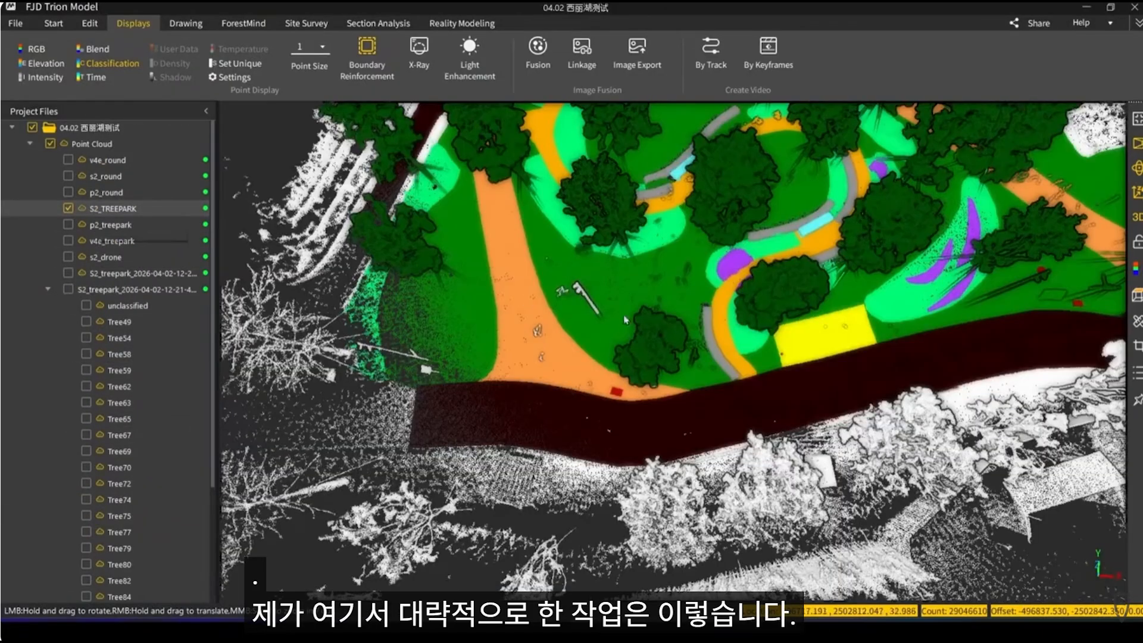
pyautogui.scroll(2, 776, 287)
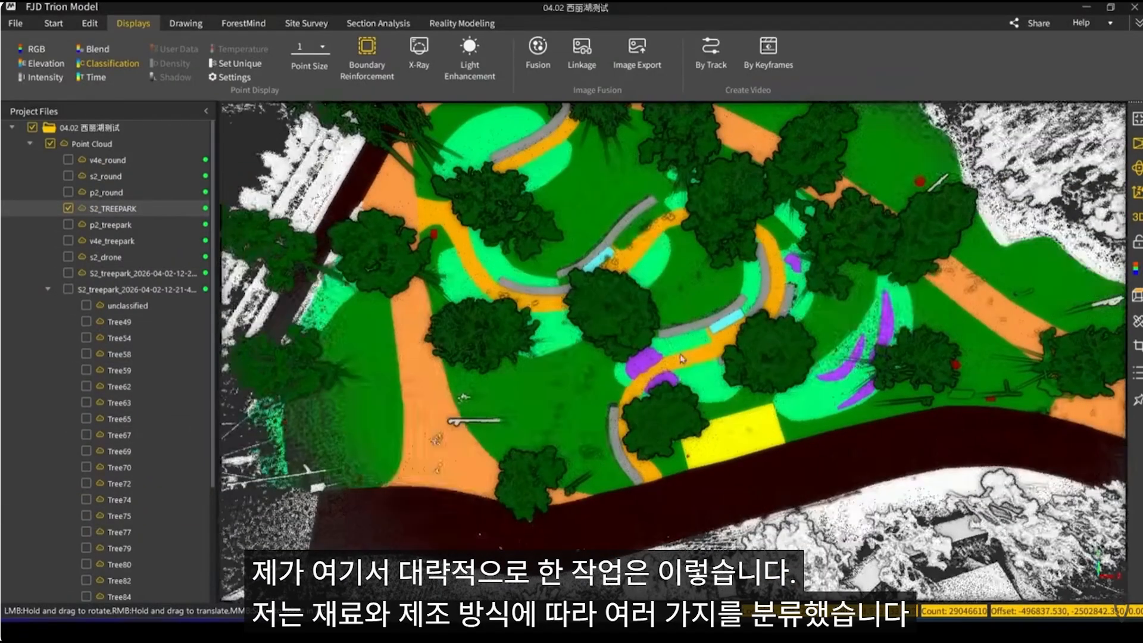
pyautogui.scroll(5, 726, 354)
pyautogui.moveTo(727, 354); pyautogui.dragTo(792, 203)
pyautogui.scroll(4, 691, 381)
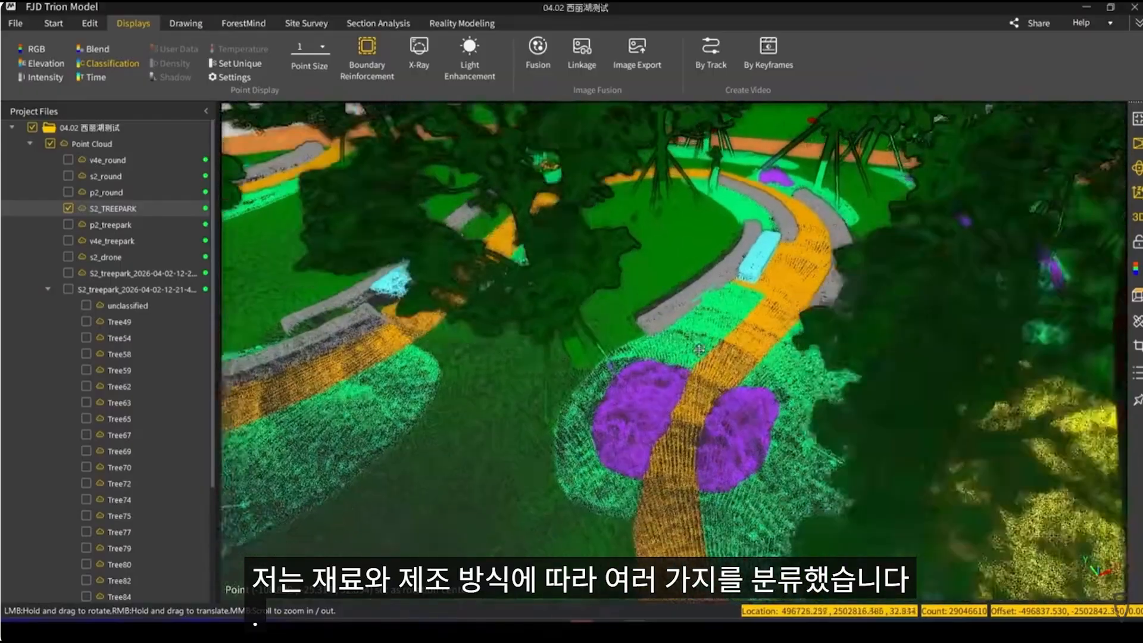
pyautogui.moveTo(691, 381); pyautogui.dragTo(721, 339)
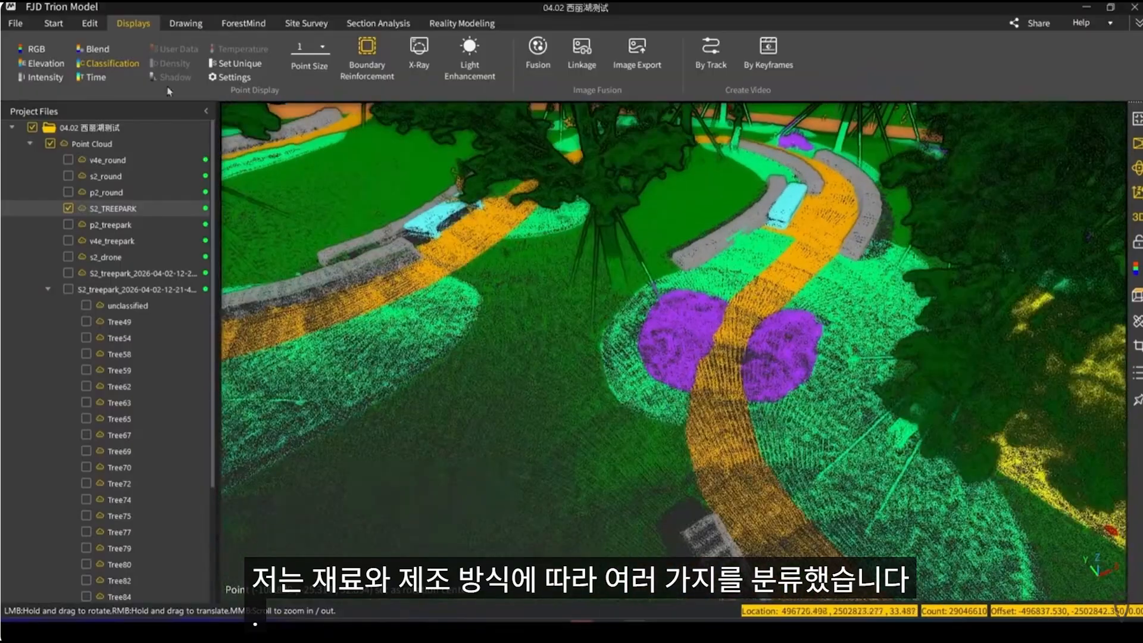
# View the S2_TREEPARK cloud in RGB colours to compare the real surfaces with their classes
pyautogui.click(38, 51)
pyautogui.scroll(3, 620, 324)
pyautogui.moveTo(620, 324); pyautogui.dragTo(727, 350)
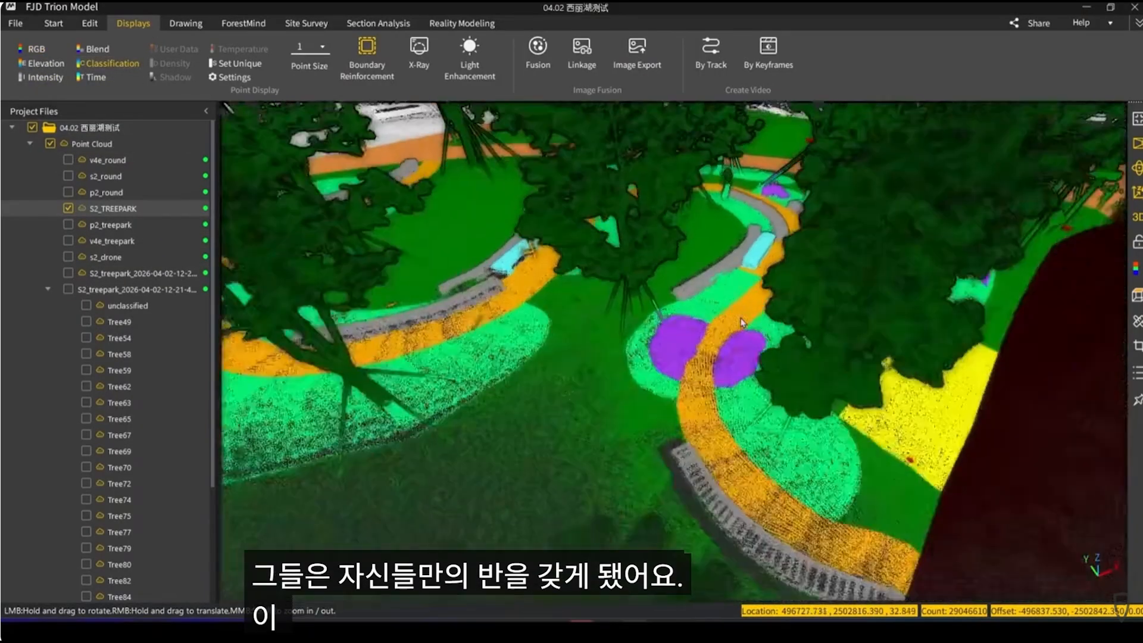
# Examine the S2_TREEPARK classification across the whole park, checking paths, lawns, planting beds, benches and trees from several angles
pyautogui.moveTo(733, 340); pyautogui.dragTo(708, 375)
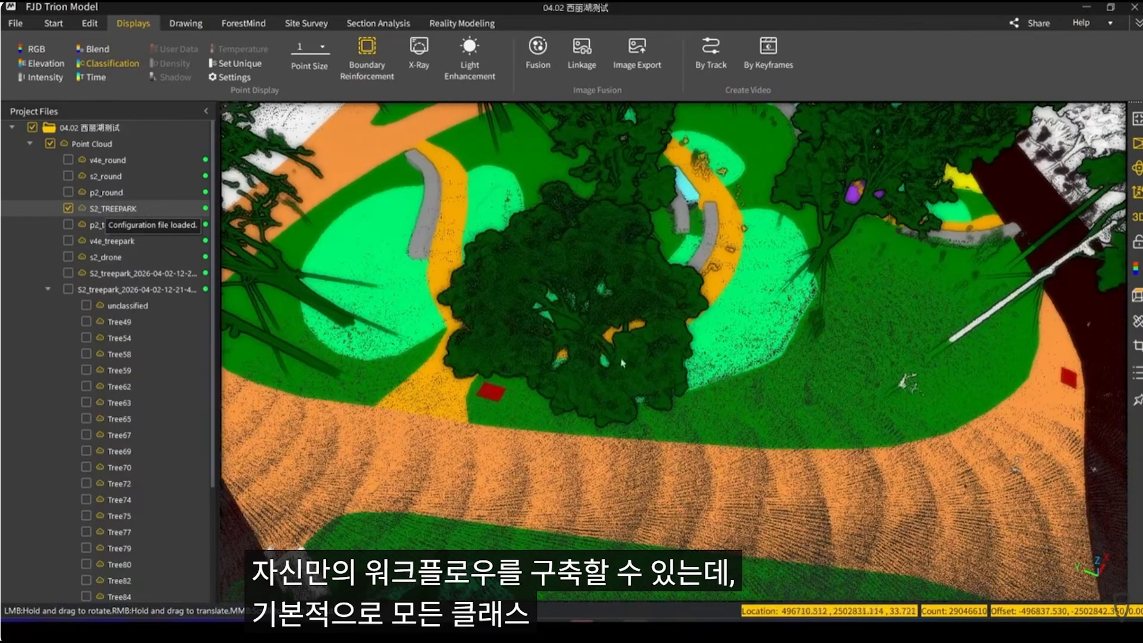
pyautogui.scroll(-4, 623, 363)
pyautogui.moveTo(623, 364); pyautogui.dragTo(684, 429)
pyautogui.scroll(-4, 712, 380)
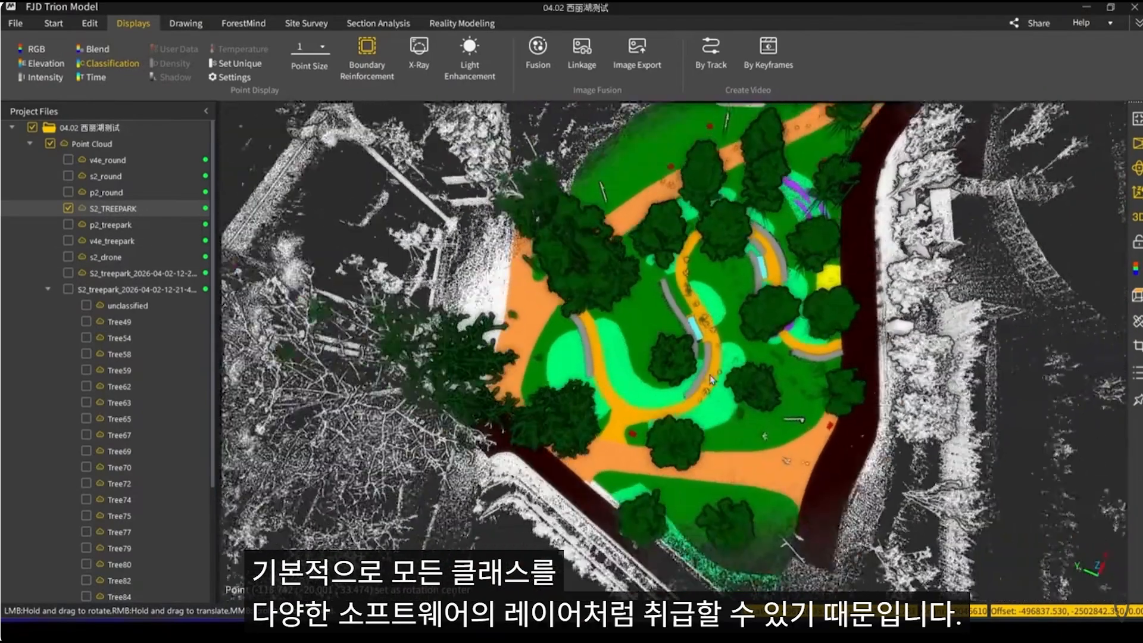
pyautogui.moveTo(711, 379); pyautogui.dragTo(661, 410)
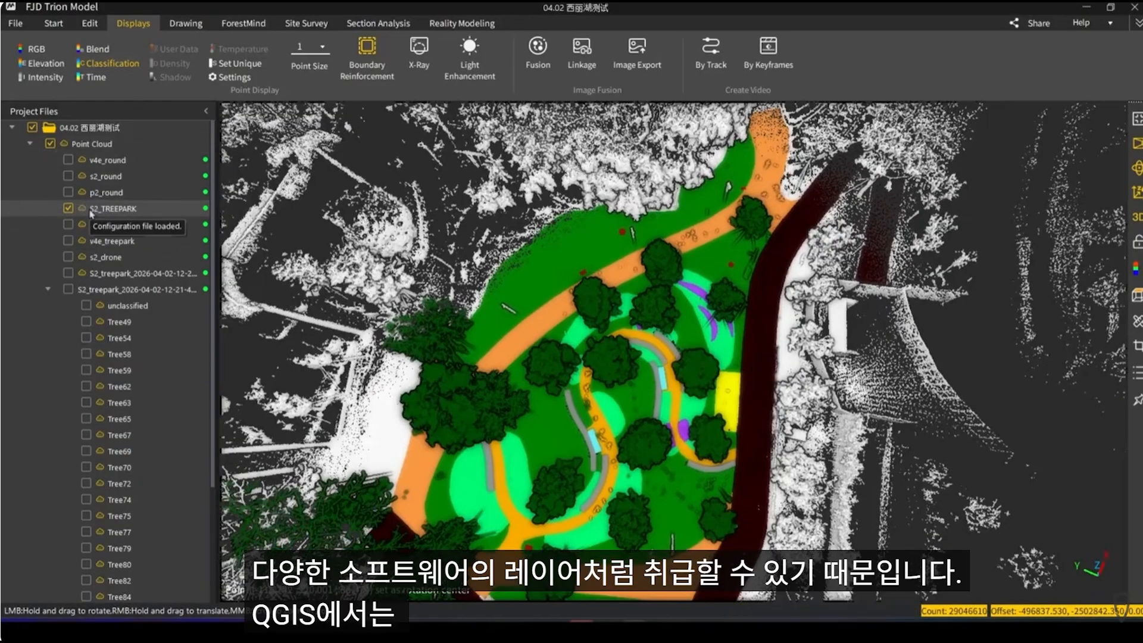
pyautogui.scroll(-3, 631, 421)
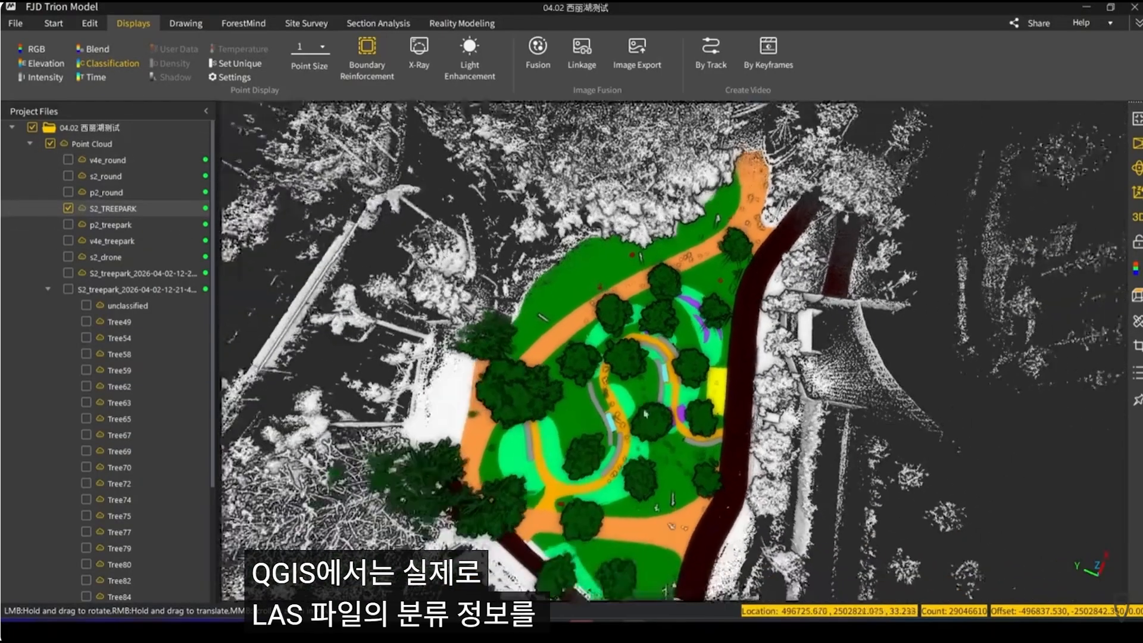
pyautogui.moveTo(636, 408); pyautogui.dragTo(392, 358)
pyautogui.scroll(3, 864, 420)
pyautogui.moveTo(867, 432); pyautogui.dragTo(772, 385)
pyautogui.scroll(1, 771, 412)
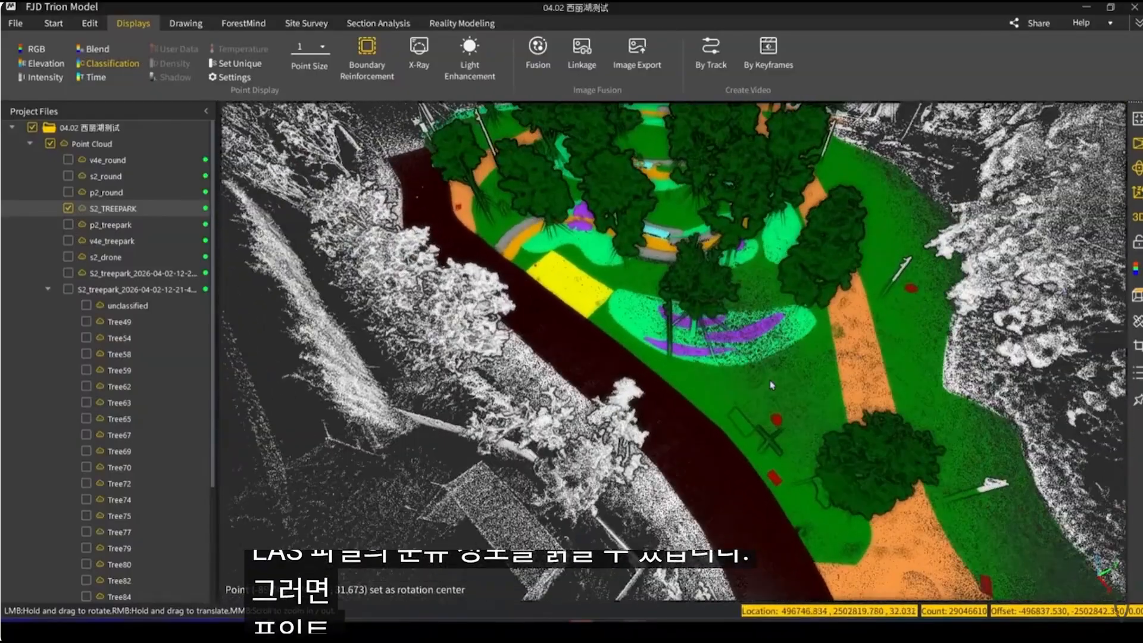
pyautogui.moveTo(736, 290); pyautogui.dragTo(674, 364)
pyautogui.moveTo(731, 336); pyautogui.dragTo(691, 405)
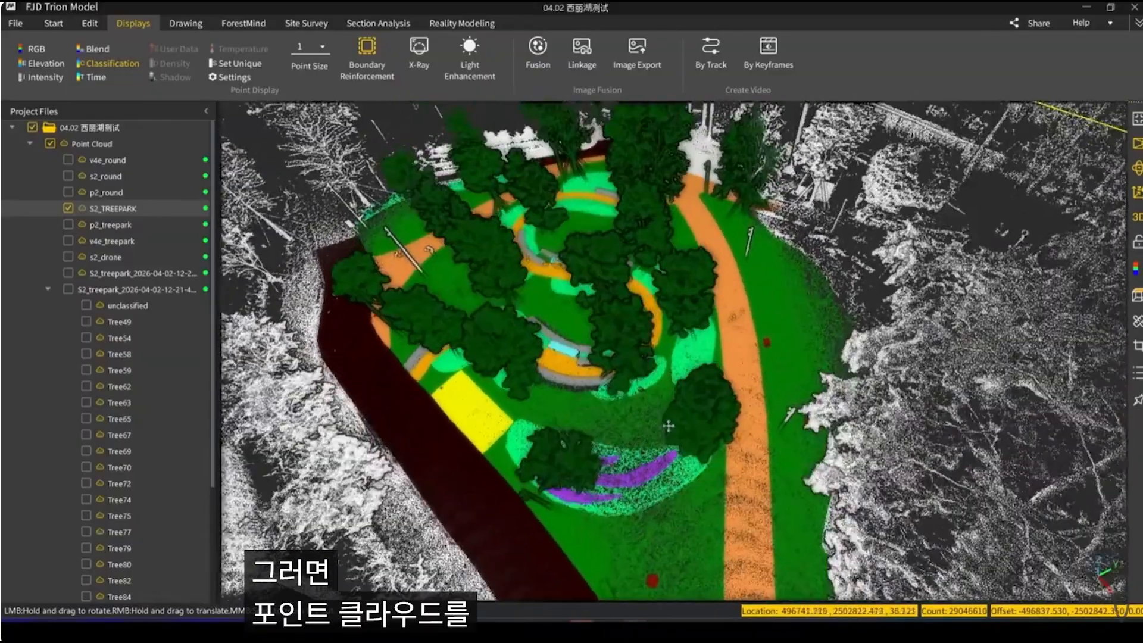
pyautogui.scroll(-2, 667, 357)
pyautogui.moveTo(604, 279); pyautogui.dragTo(774, 390)
pyautogui.scroll(2, 673, 369)
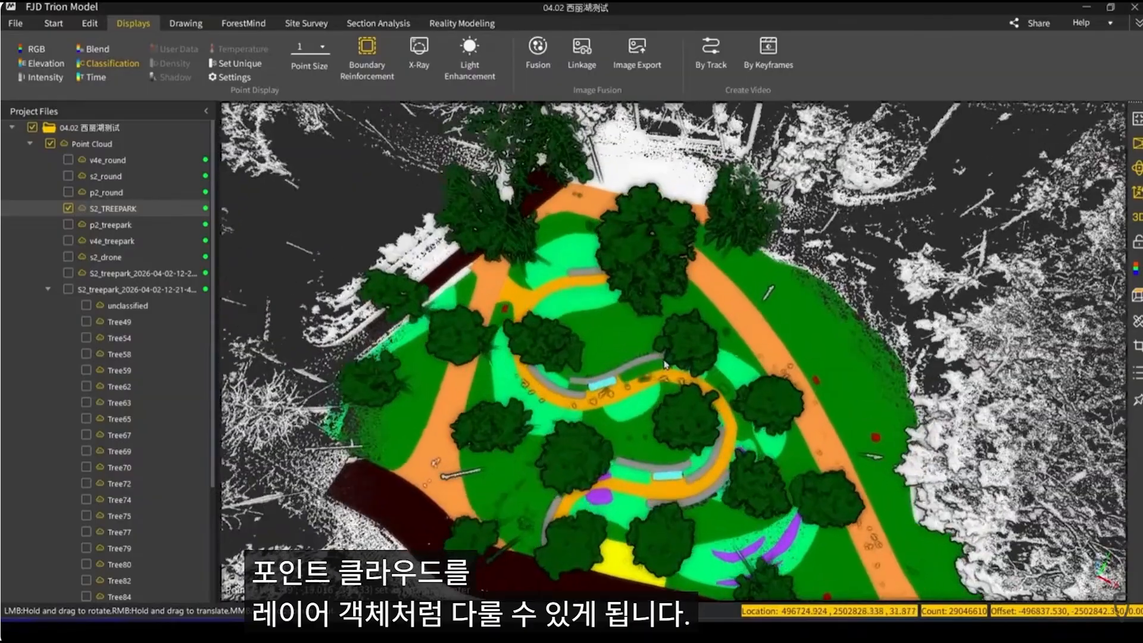
pyautogui.moveTo(670, 381); pyautogui.dragTo(733, 414)
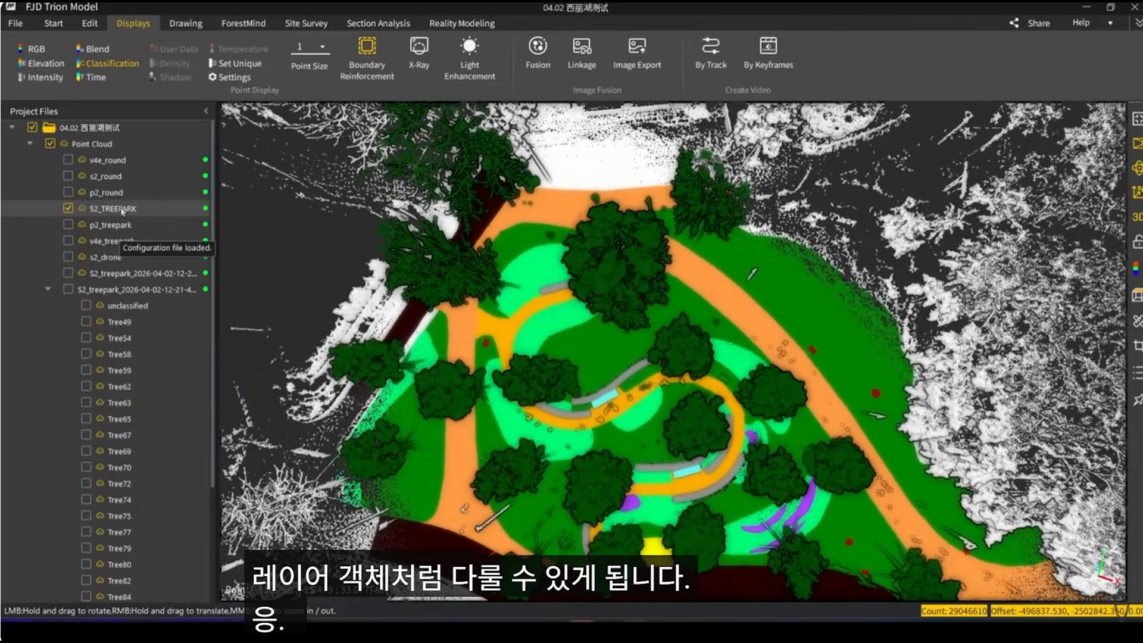
pyautogui.scroll(-3, 734, 435)
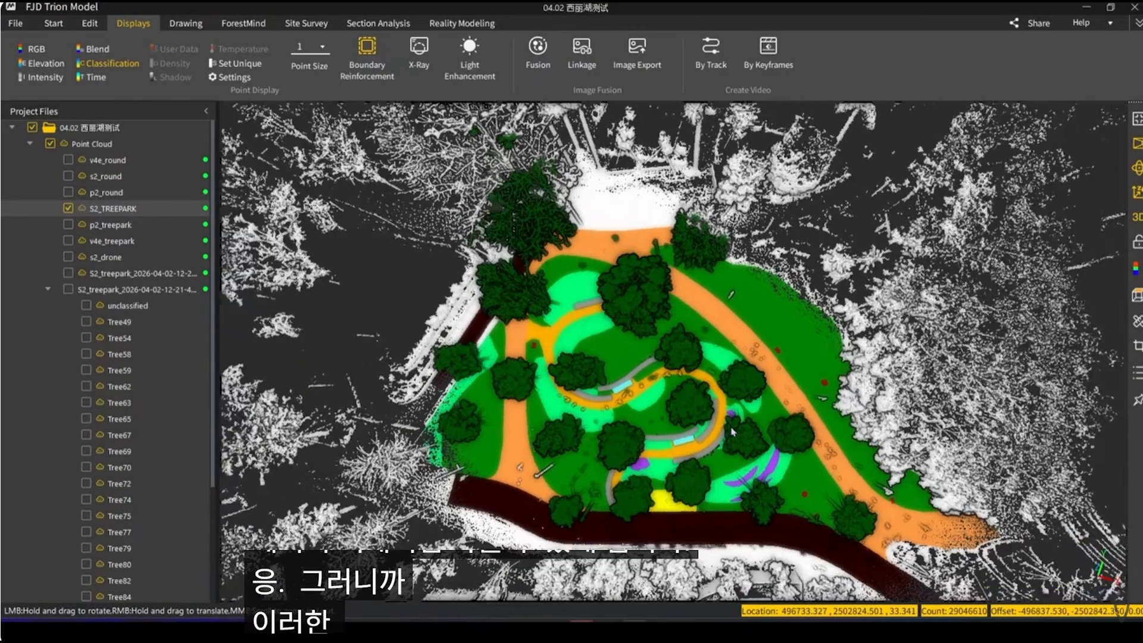
# Examine the central paths, benches and planting beds of the classified S2_TREEPARK cloud up close and from above
pyautogui.moveTo(561, 326); pyautogui.dragTo(617, 305)
pyautogui.scroll(2, 629, 317)
pyautogui.scroll(2, 586, 325)
pyautogui.scroll(1, 617, 305)
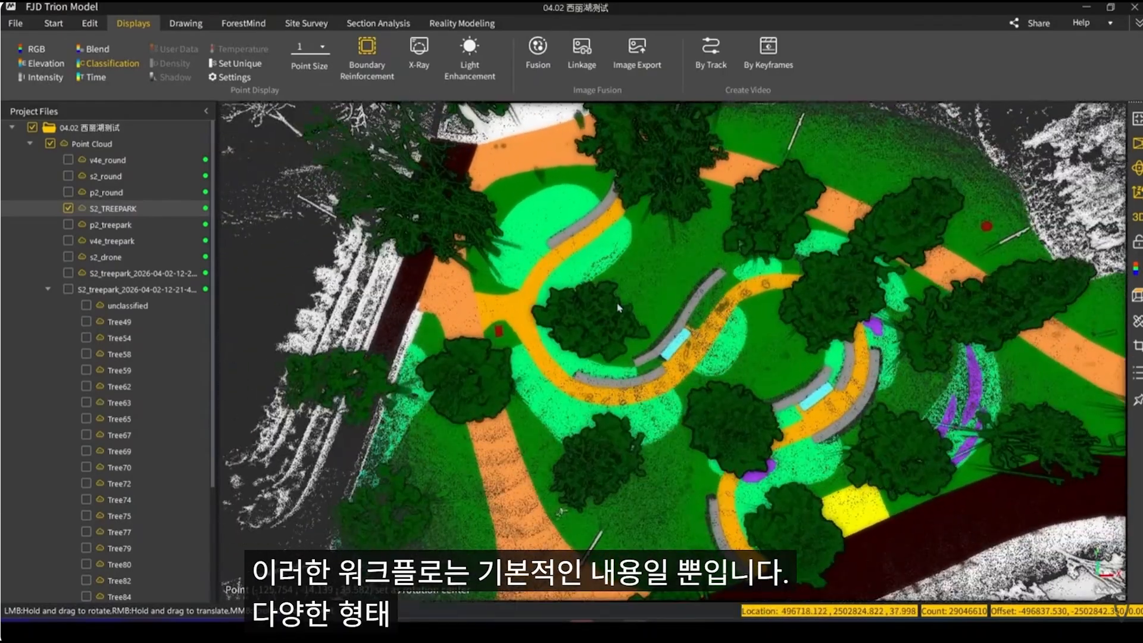
pyautogui.scroll(-3, 615, 301)
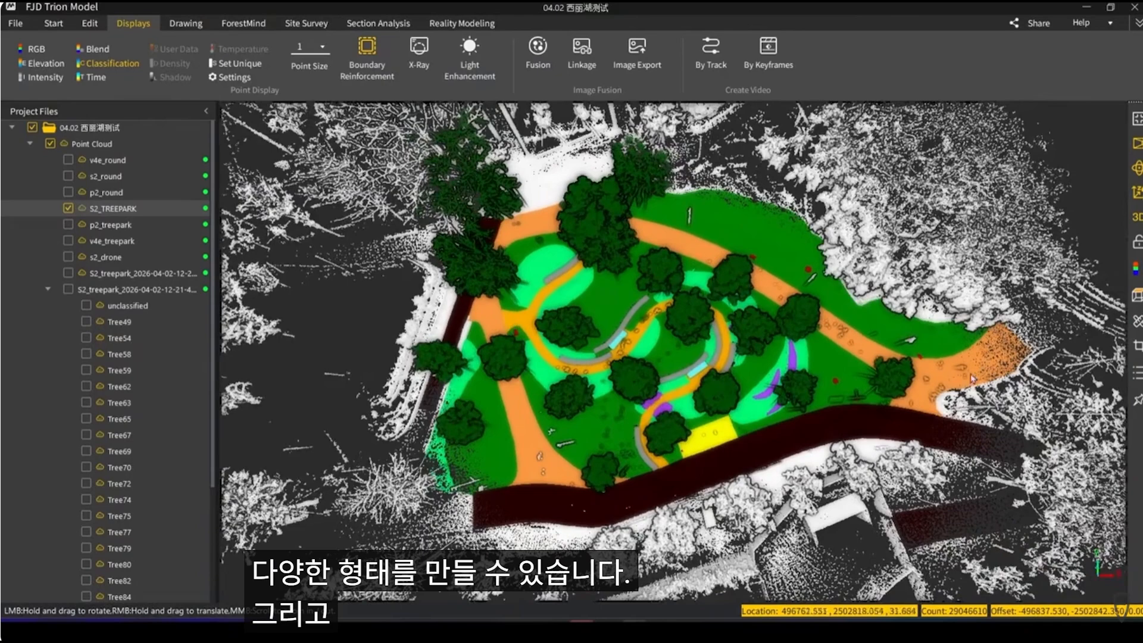
pyautogui.click(89, 23)
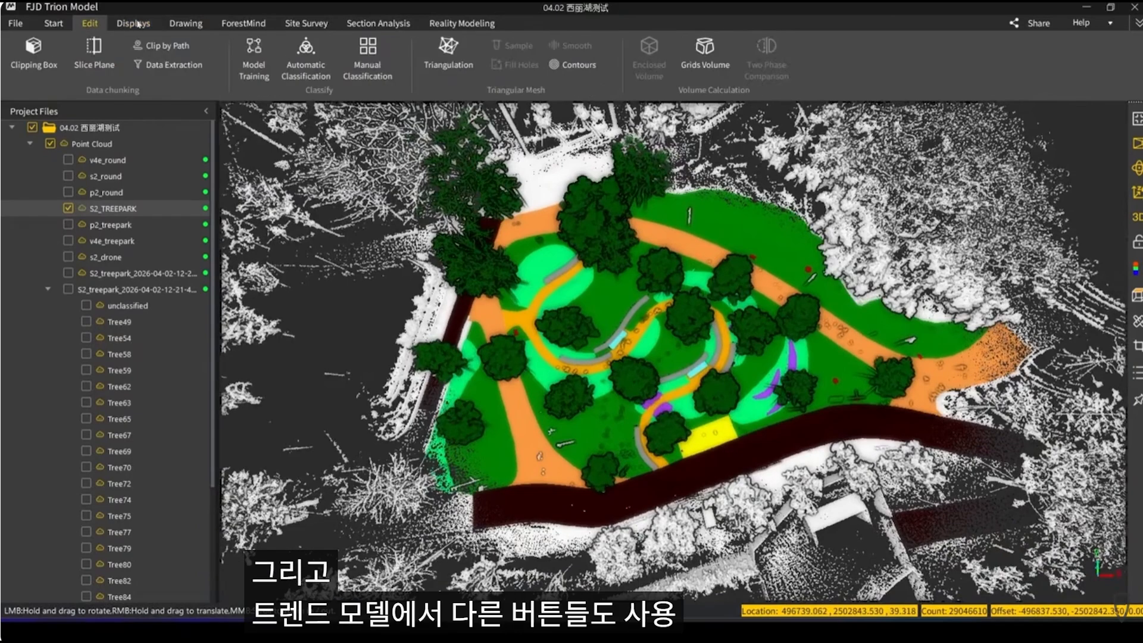
pyautogui.scroll(-1, 700, 430)
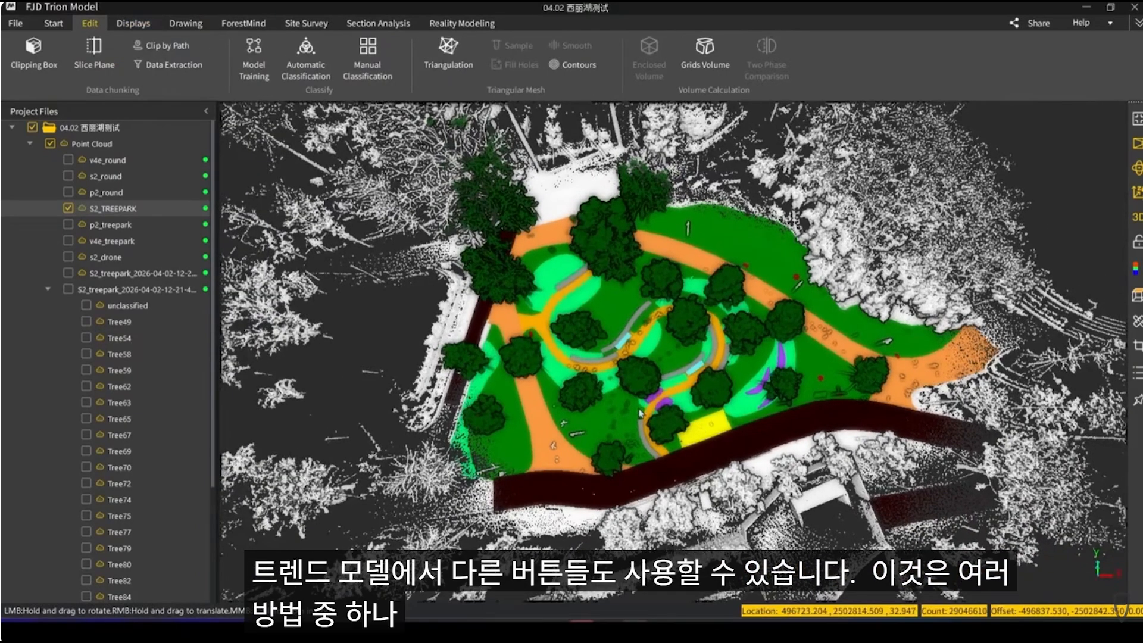
pyautogui.scroll(-1, 653, 402)
pyautogui.scroll(4, 652, 401)
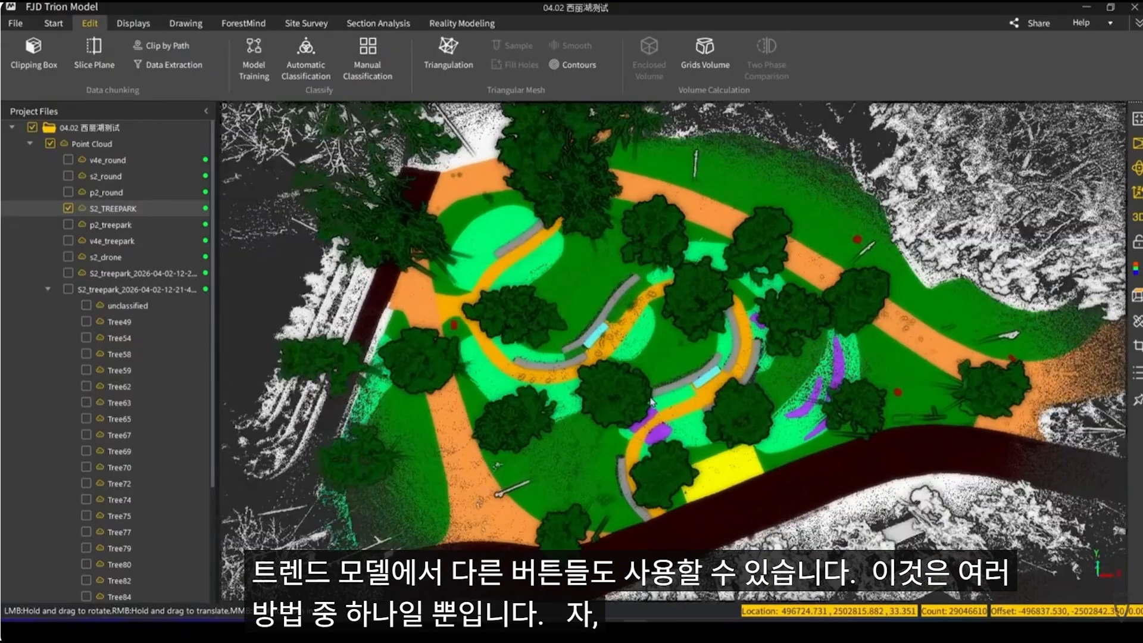
pyautogui.scroll(-1, 683, 398)
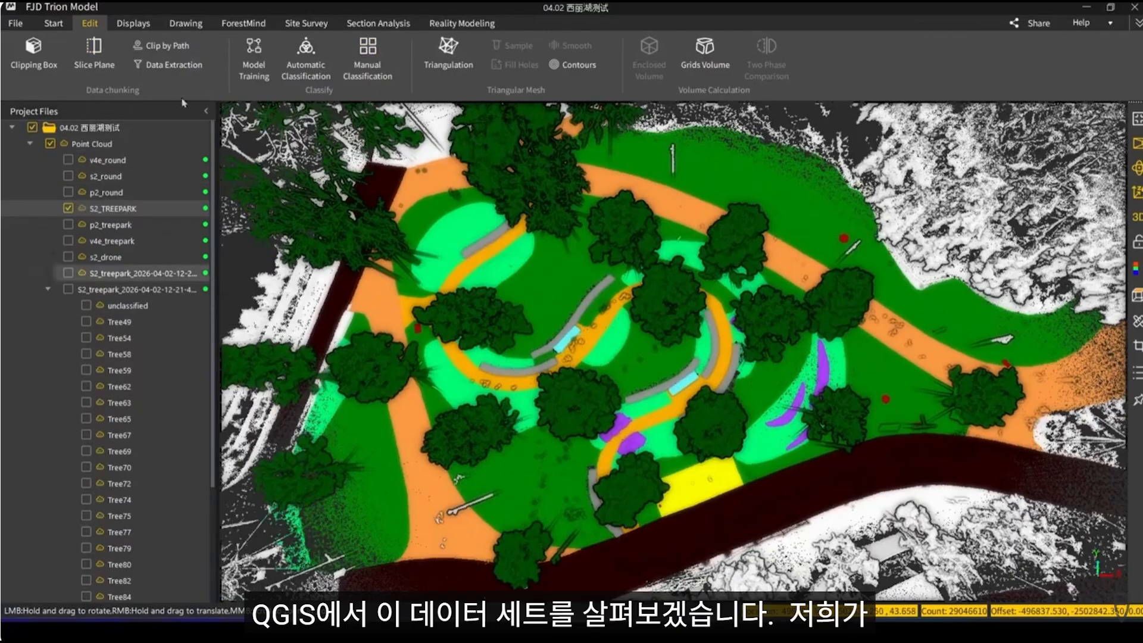
# Review the ForestMind tree report for the segmented S2_treepark cloud, reading the position, height, DBH and crown width columns, and close it without exporting
pyautogui.click(244, 23)
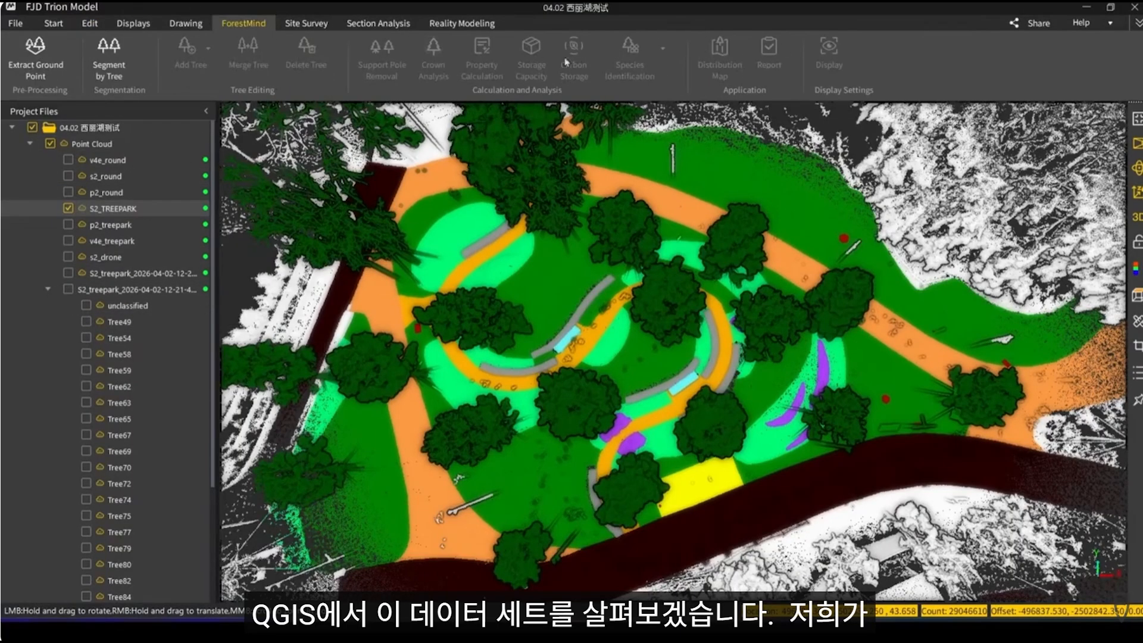
pyautogui.click(114, 288)
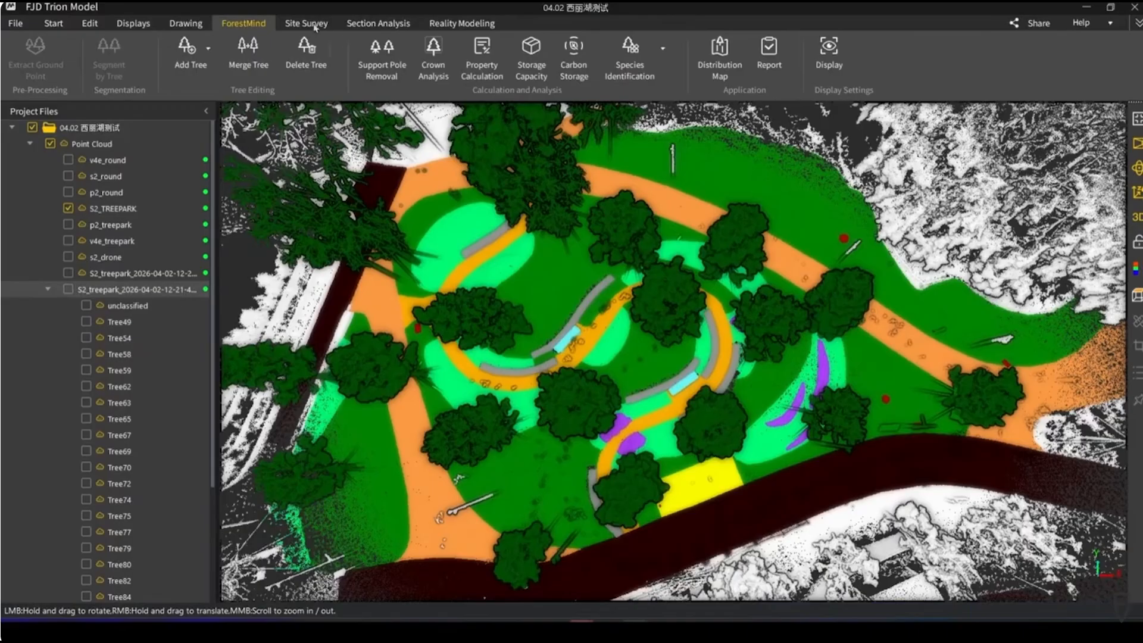
pyautogui.click(769, 53)
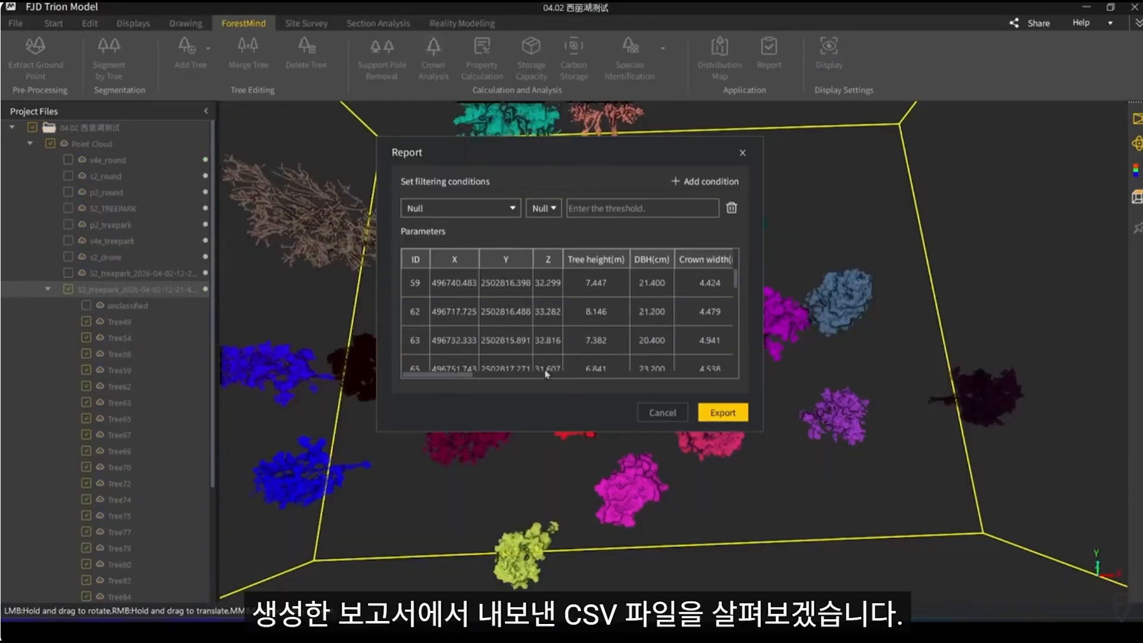
pyautogui.moveTo(435, 380); pyautogui.dragTo(511, 382)
pyautogui.scroll(-1, 575, 304)
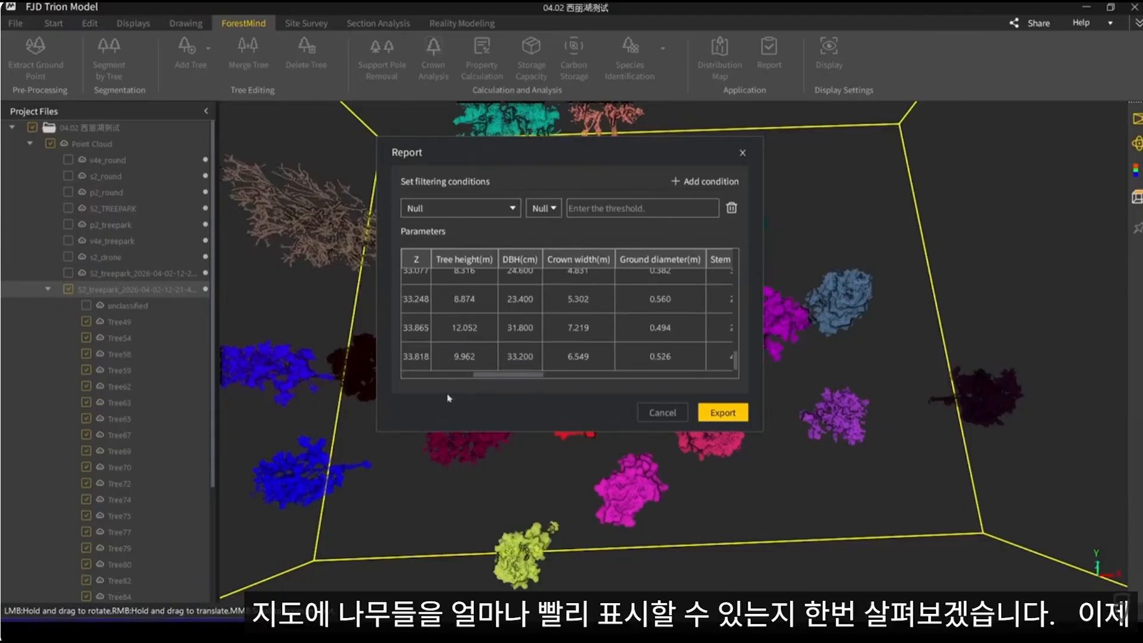
pyautogui.click(743, 154)
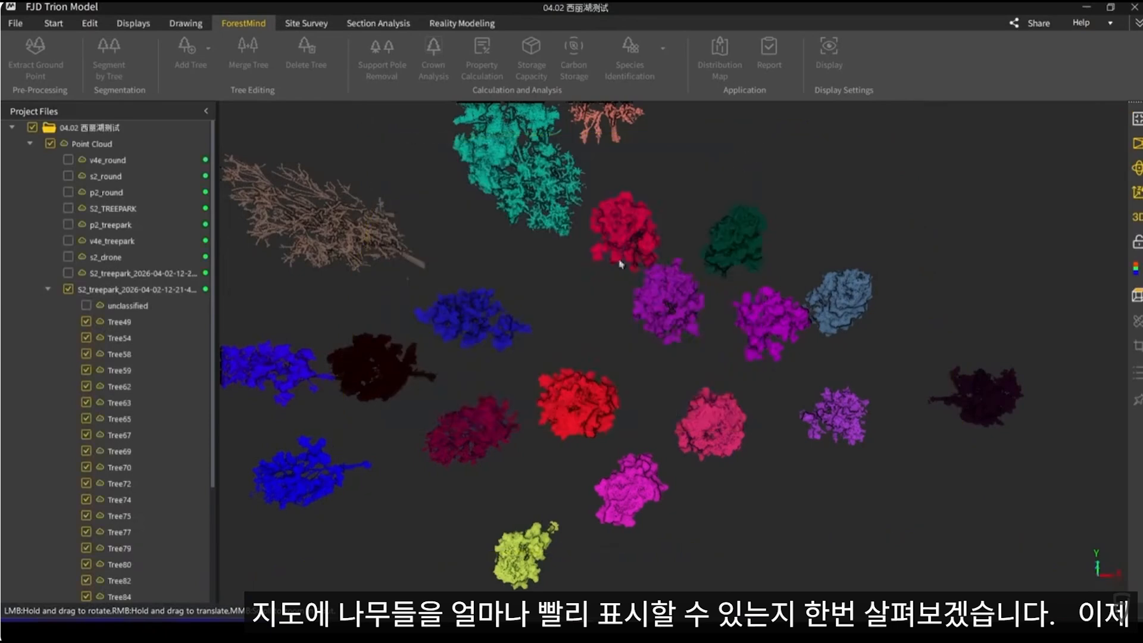
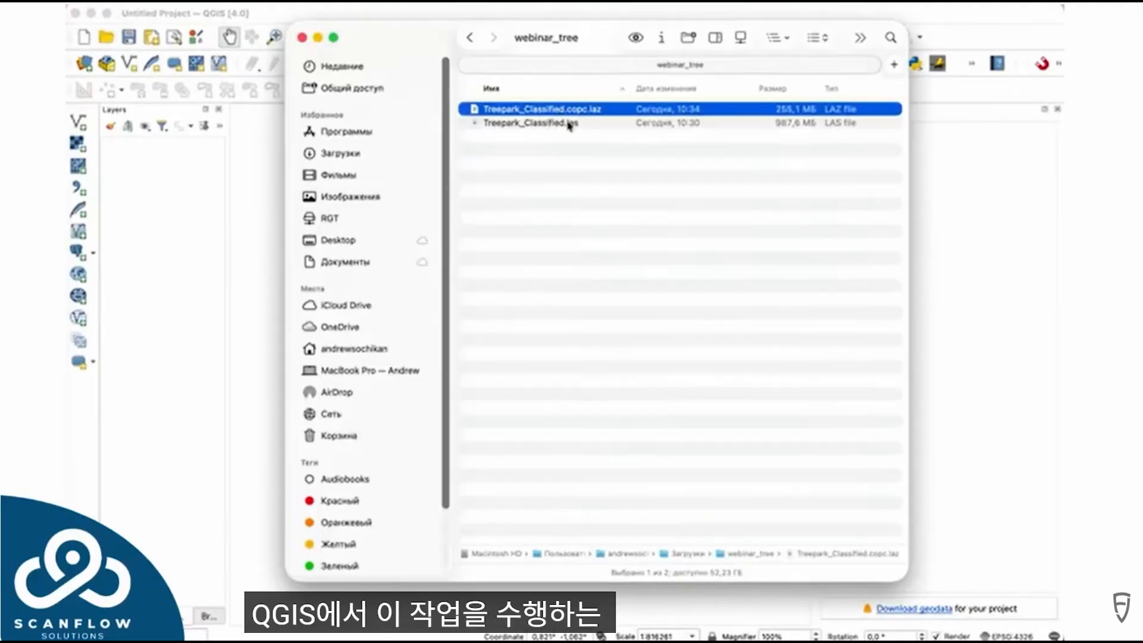
# Switch to QGIS, load Treepark_Classified.las from the webinar_tree folder into the empty project and widen the layer list
pyautogui.moveTo(569, 128); pyautogui.dragTo(233, 305)
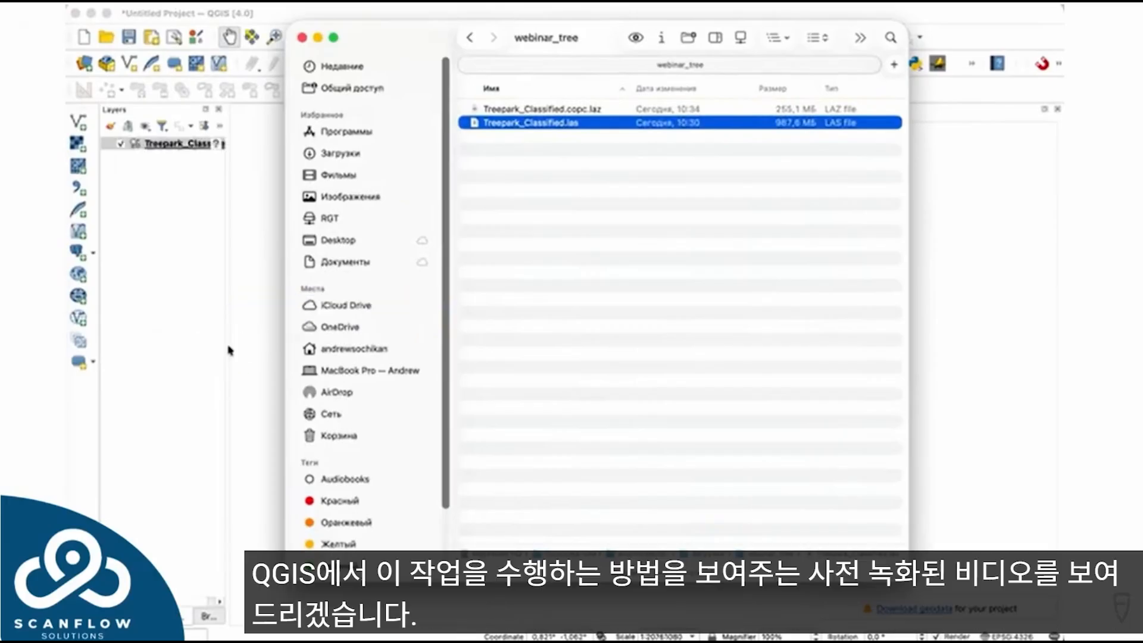
pyautogui.click(203, 355)
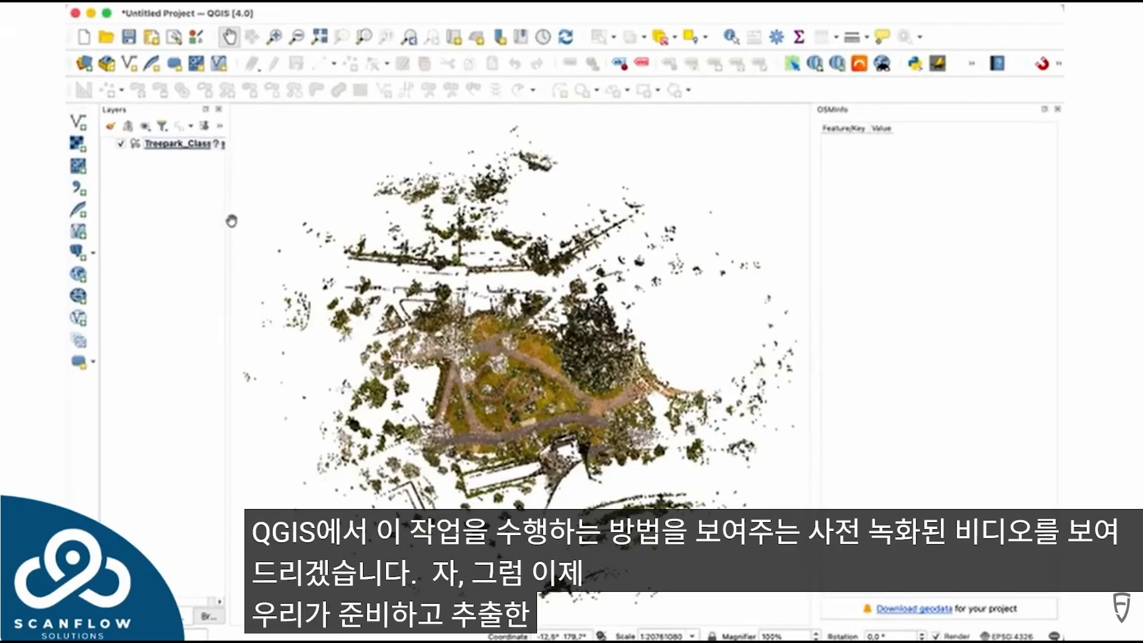
pyautogui.moveTo(231, 221); pyautogui.dragTo(296, 232)
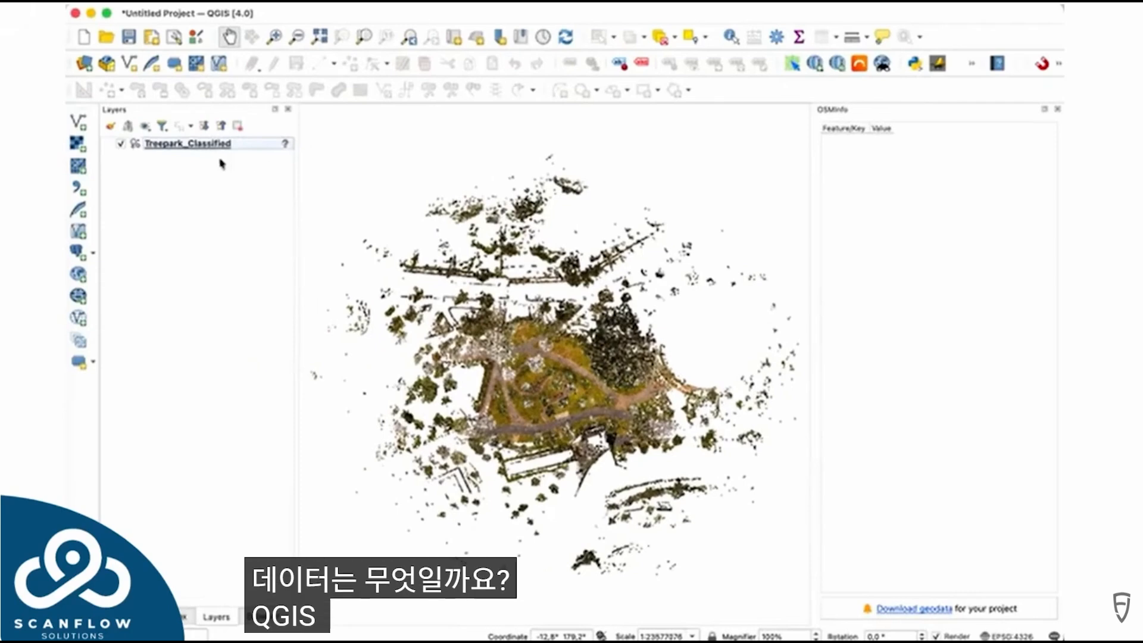
# Assign EPSG:4547 (CGCS2000 / 3-degree Gauss-Kruger CM 114E) to the Treepark_Classified layer and zoom to its extent
pyautogui.click(284, 143)
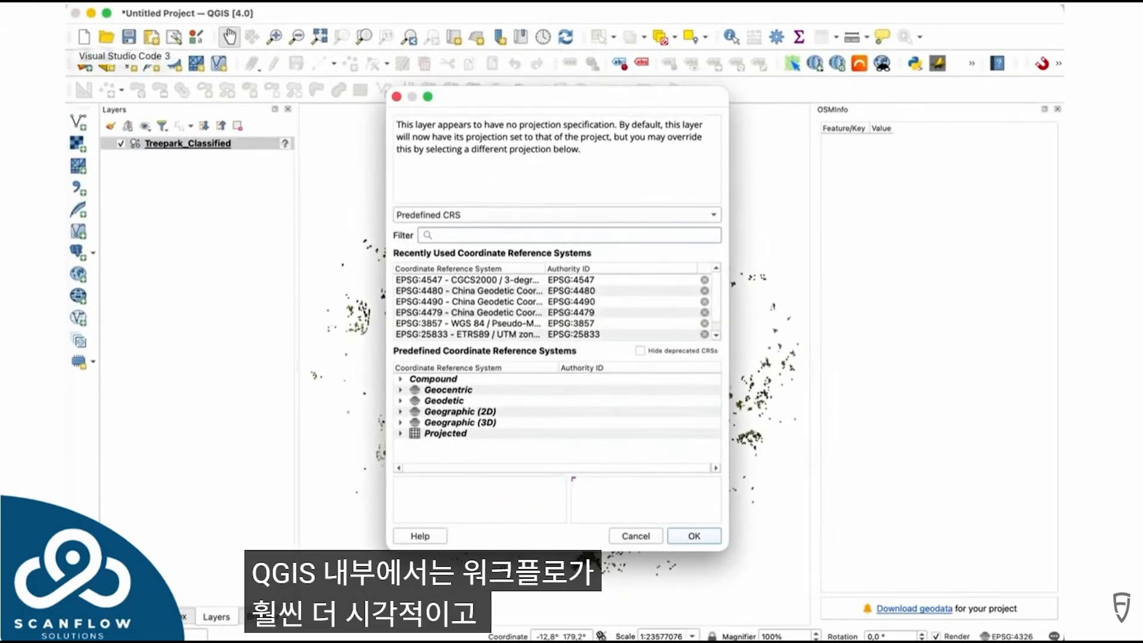
pyautogui.click(433, 284)
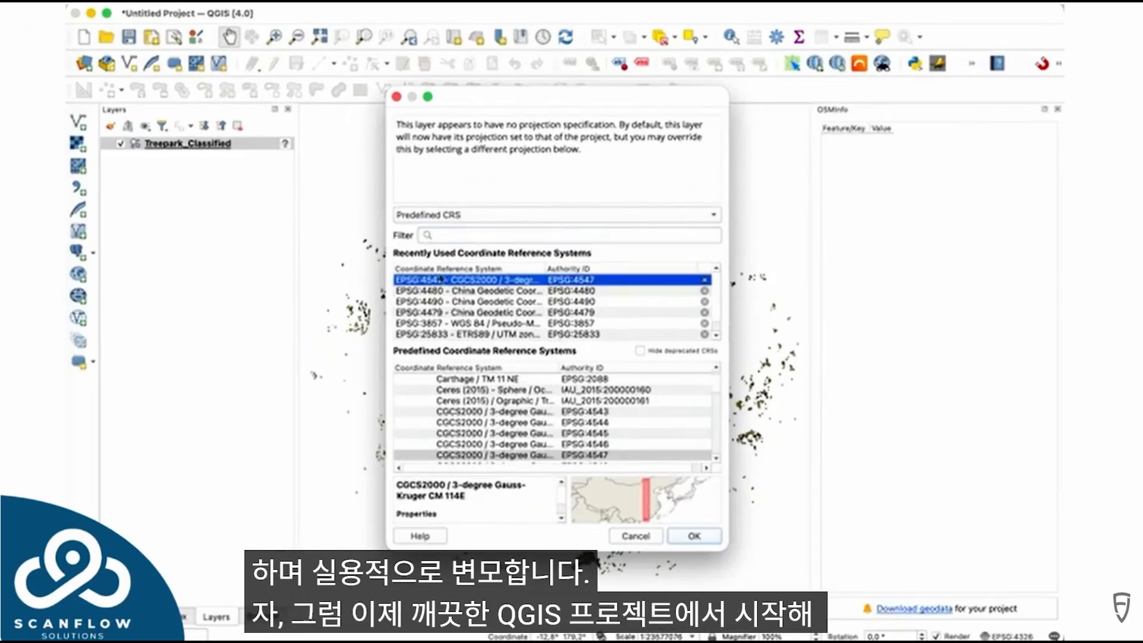
pyautogui.click(695, 536)
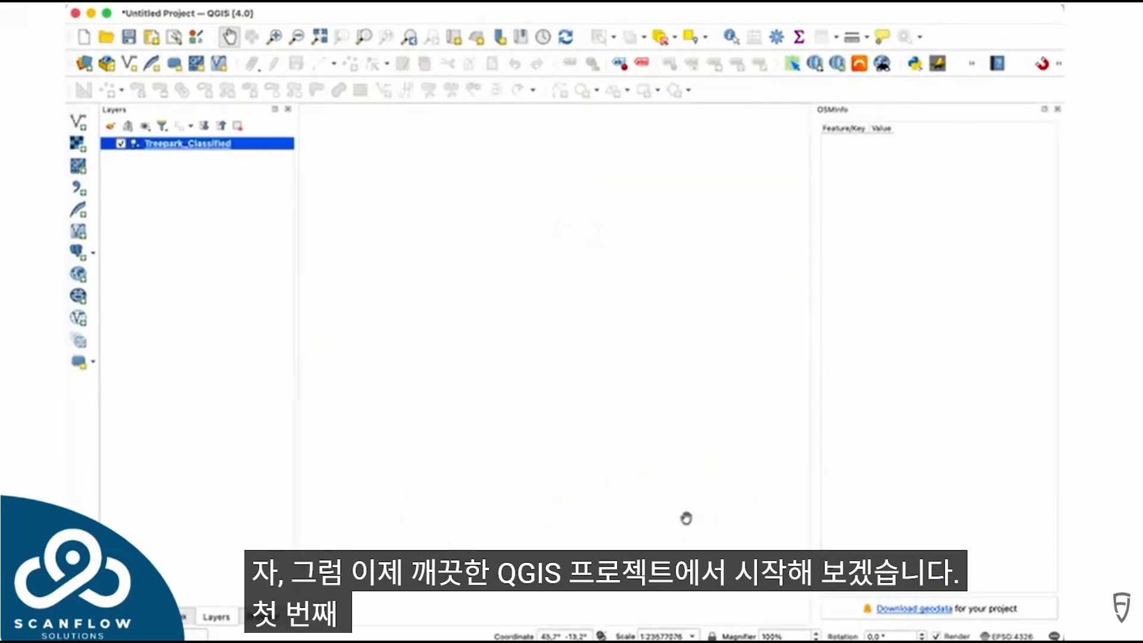
pyautogui.rightClick(194, 144)
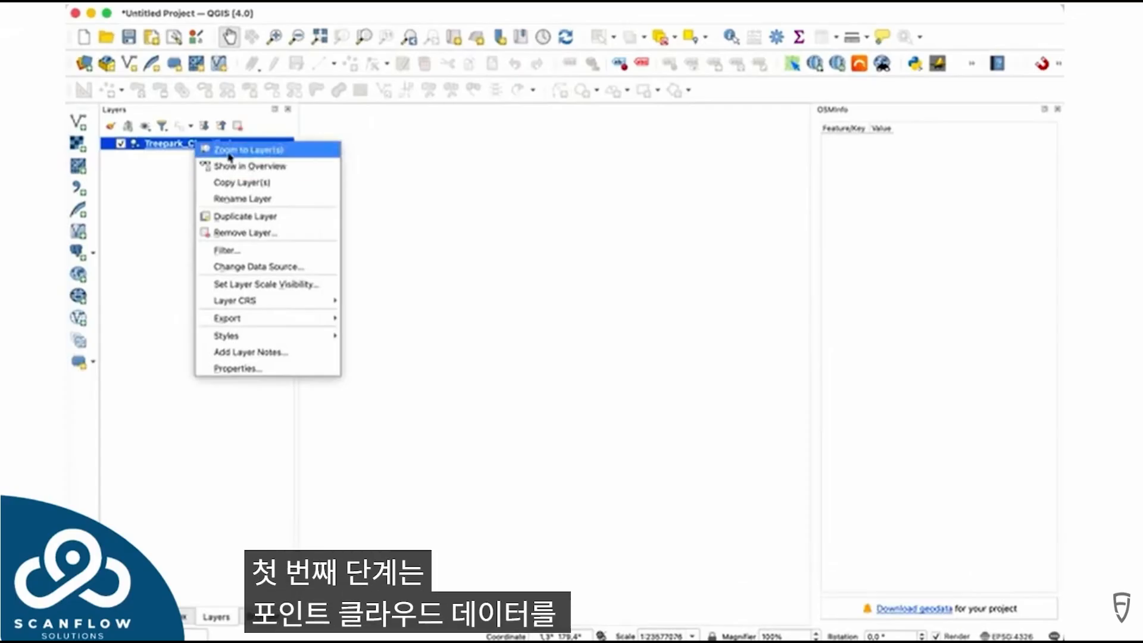
pyautogui.click(250, 149)
# Add the Google Hybrid basemap beneath the Treepark_Classified point cloud
pyautogui.click(816, 66)
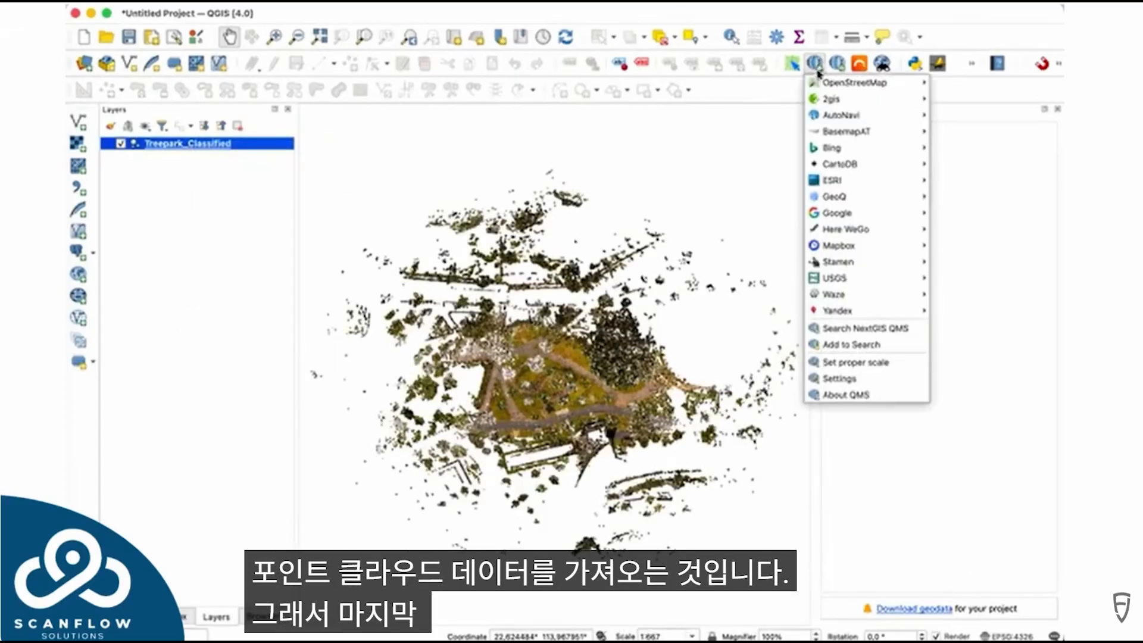
pyautogui.moveTo(844, 201)
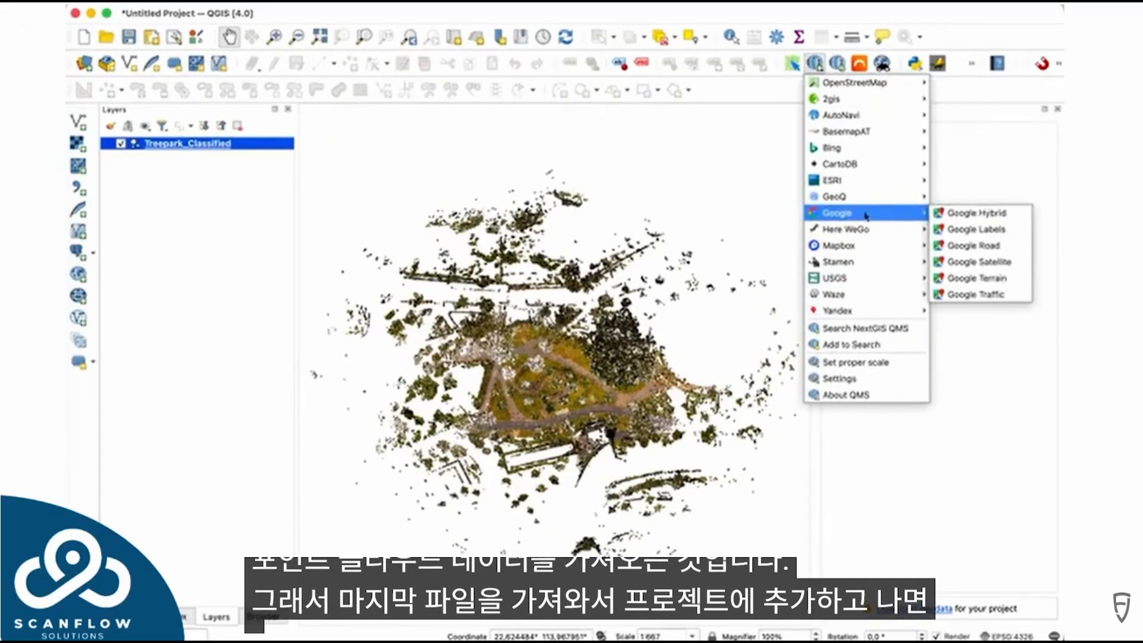
pyautogui.click(971, 212)
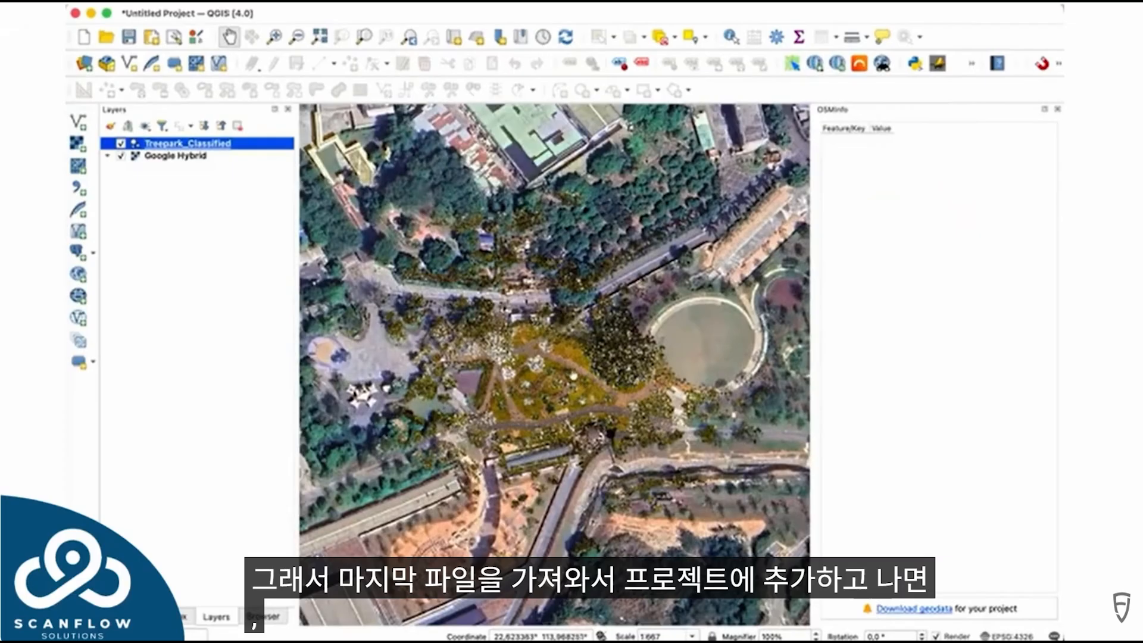
# Set the project coordinate reference system to EPSG:4547 and close the OSMInfo panel to enlarge the map
pyautogui.click(1018, 637)
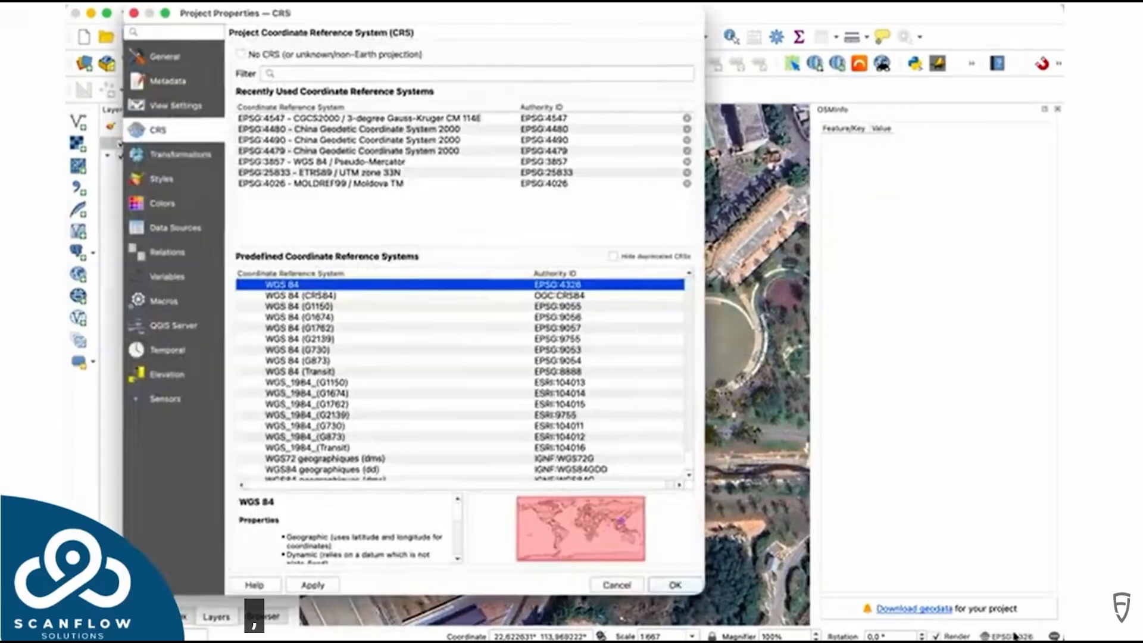
pyautogui.click(358, 118)
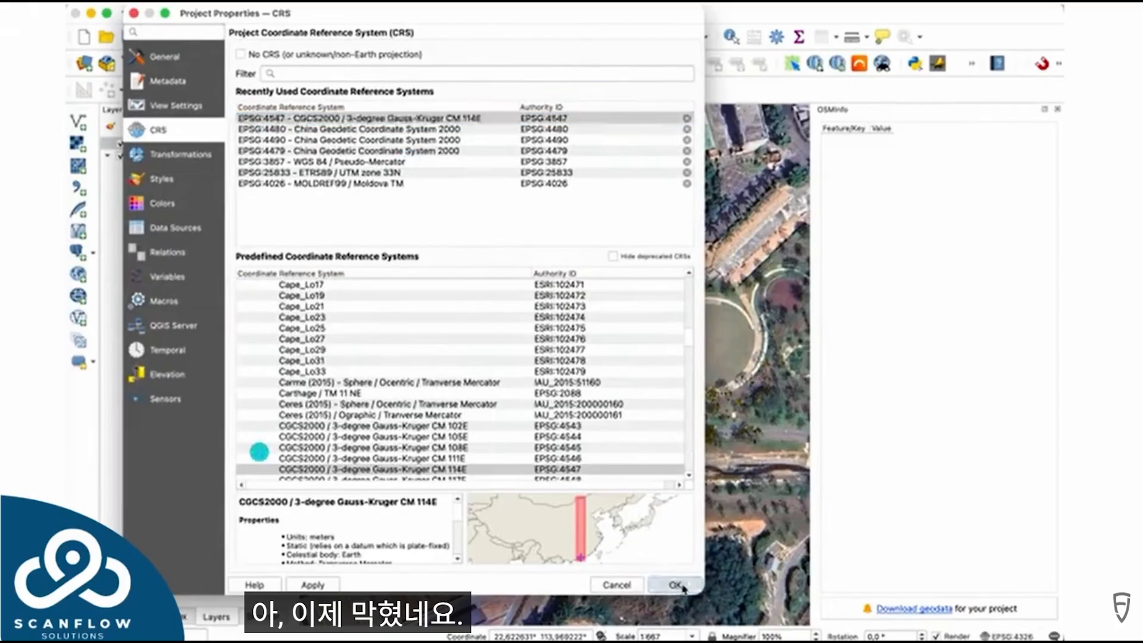
pyautogui.press('Return')
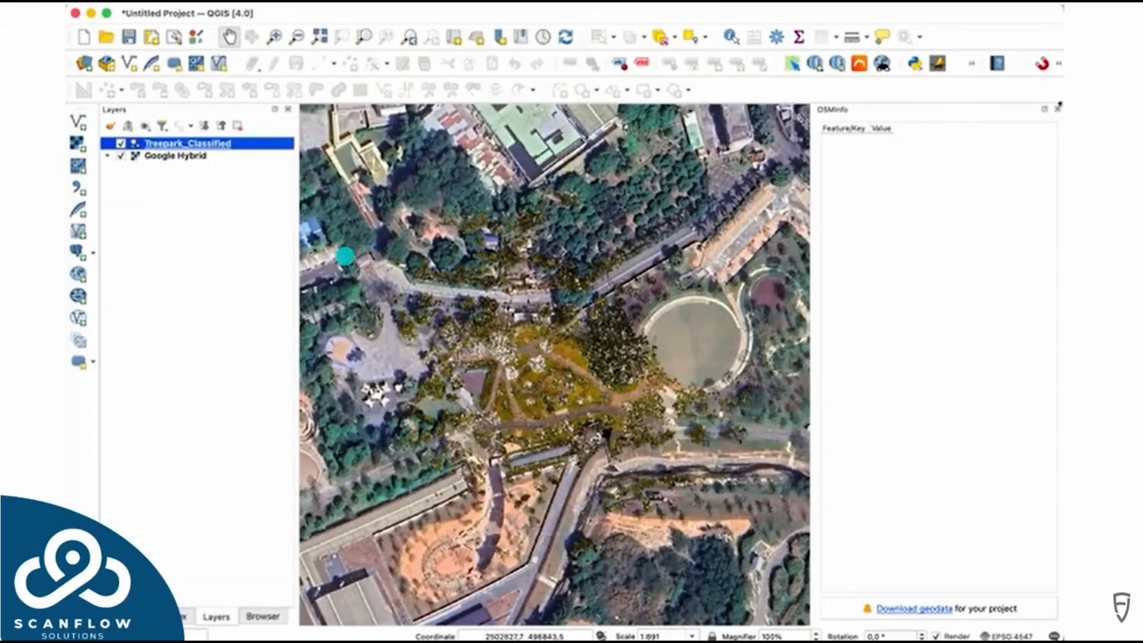
pyautogui.click(1057, 109)
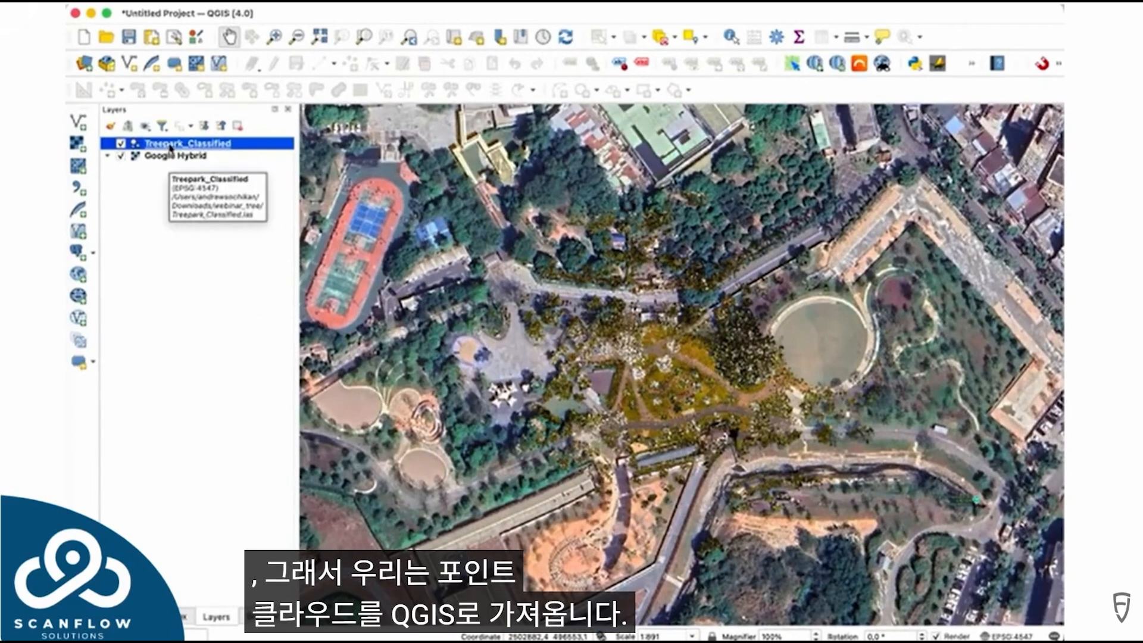
# Duplicate the Treepark_Classified layer and set the copy's symbology from RGB to Classification
pyautogui.rightClick(171, 146)
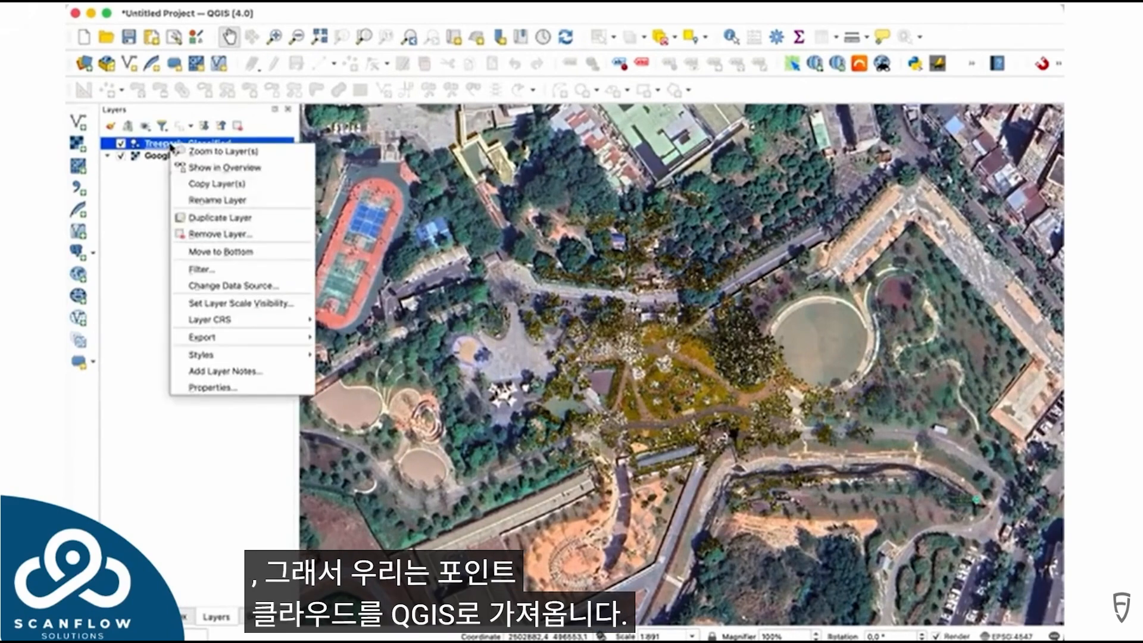
pyautogui.click(241, 219)
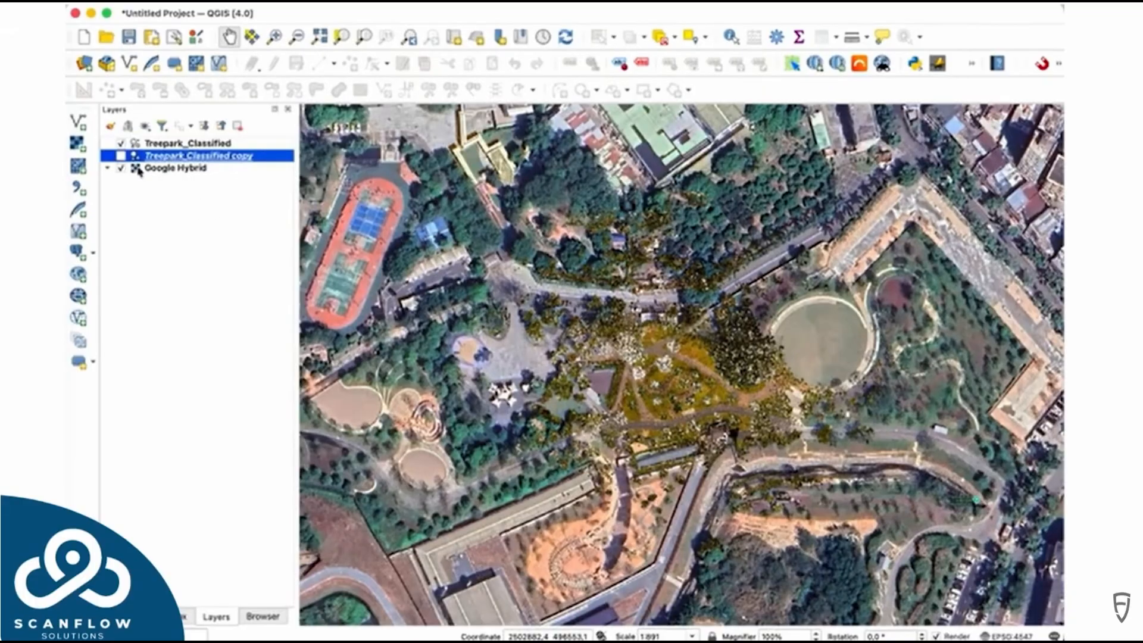
pyautogui.doubleClick(160, 157)
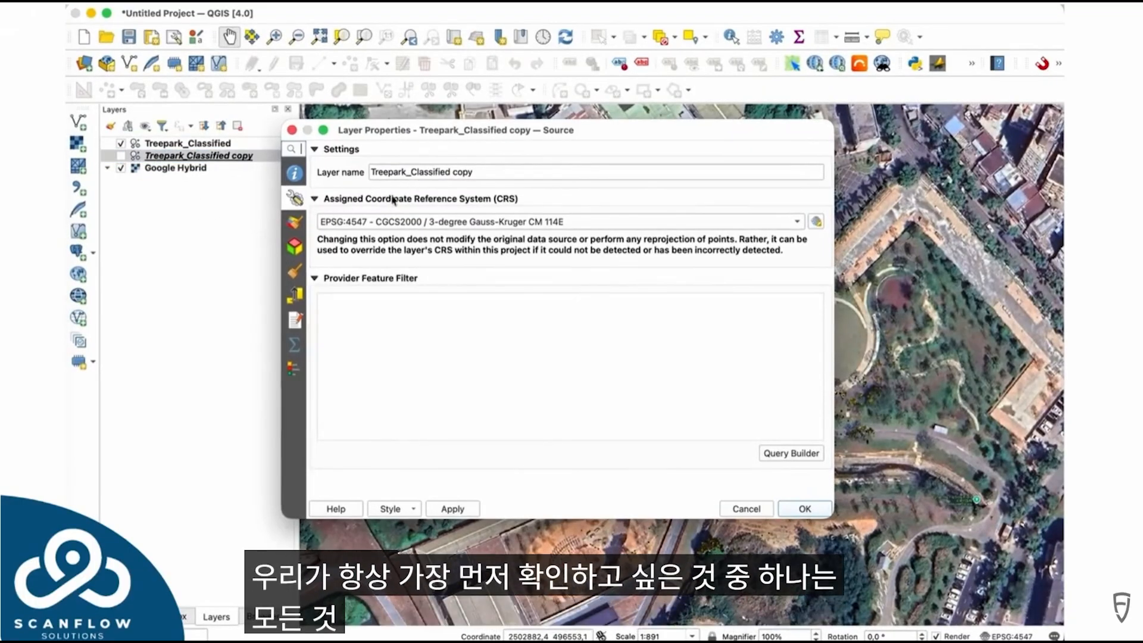
pyautogui.click(294, 222)
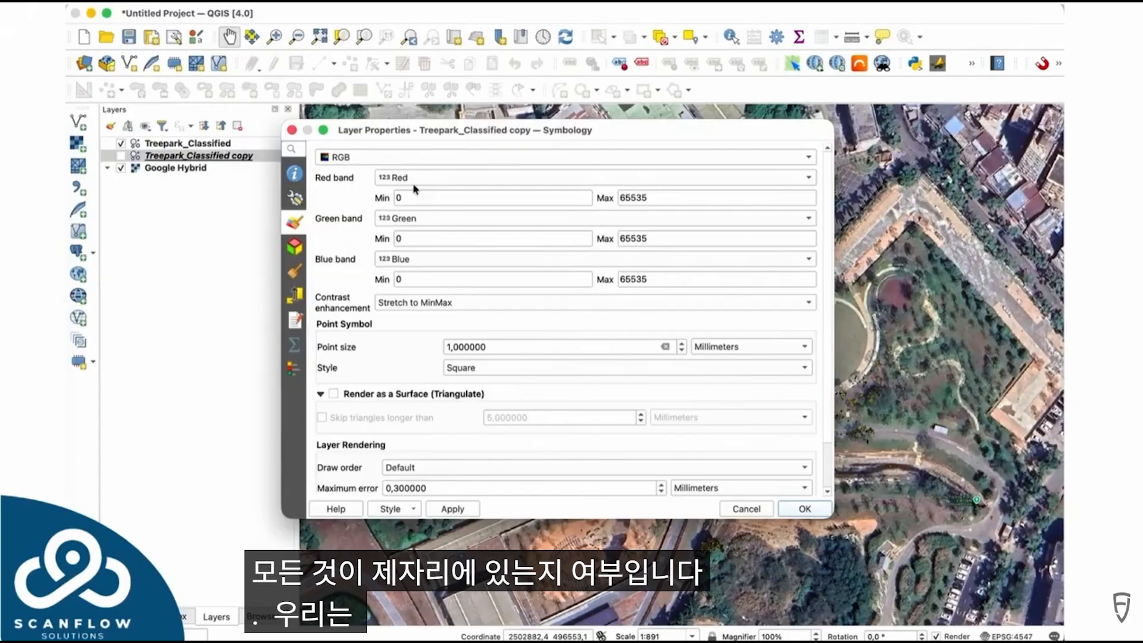
pyautogui.click(381, 157)
pyautogui.click(366, 174)
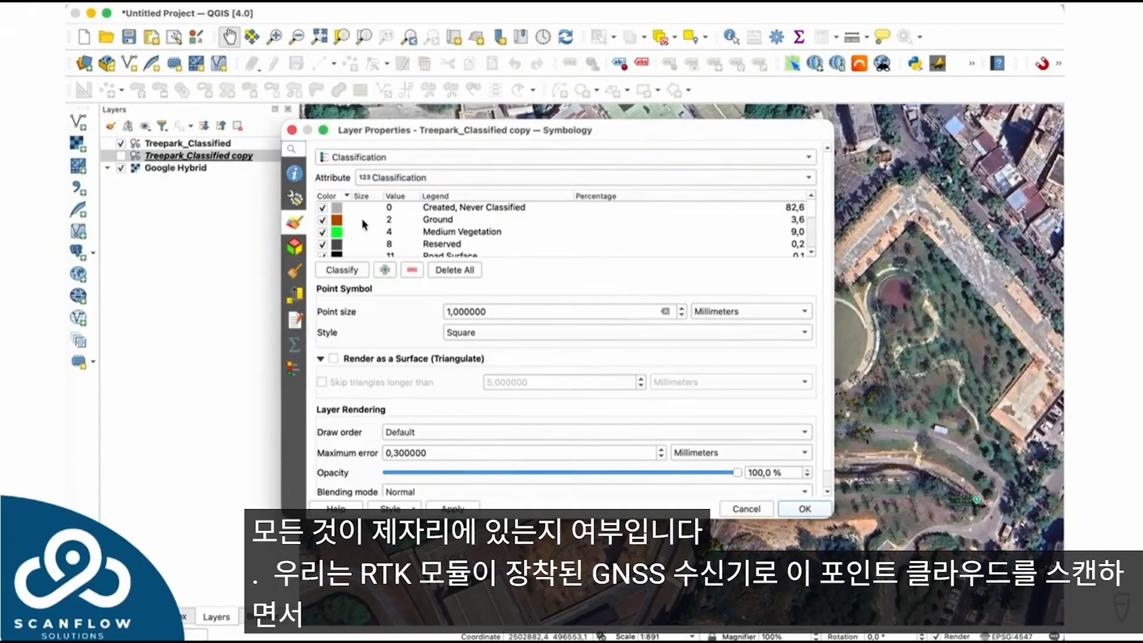
pyautogui.click(806, 509)
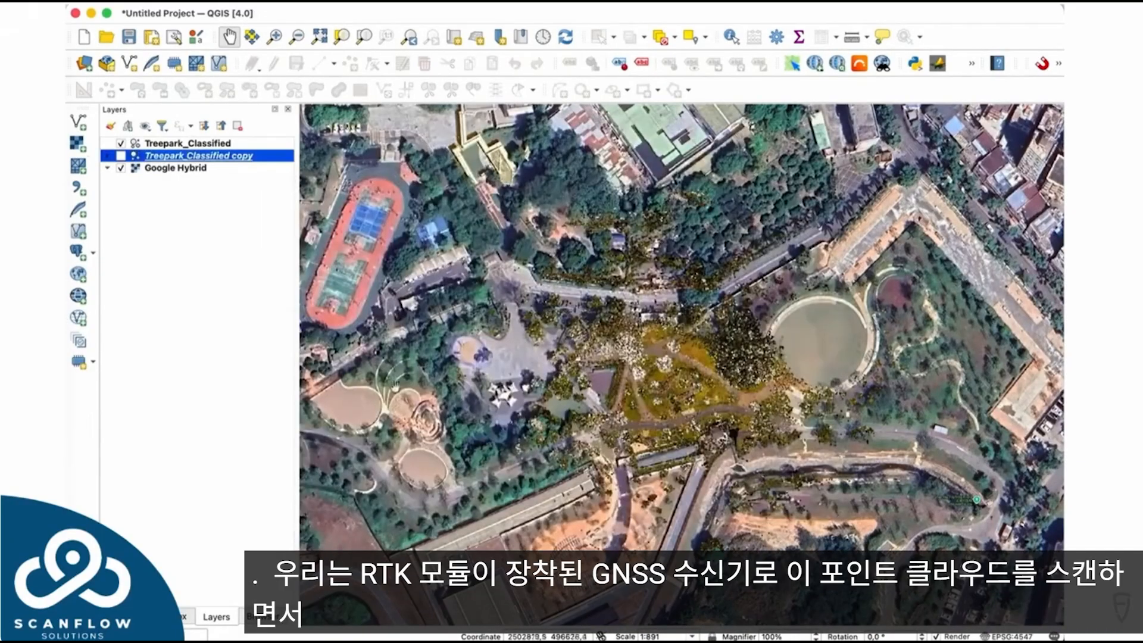
# Show the classified copy, compare it with the RGB cloud by toggling Treepark_Classified, and hide the Google Hybrid basemap
pyautogui.click(121, 155)
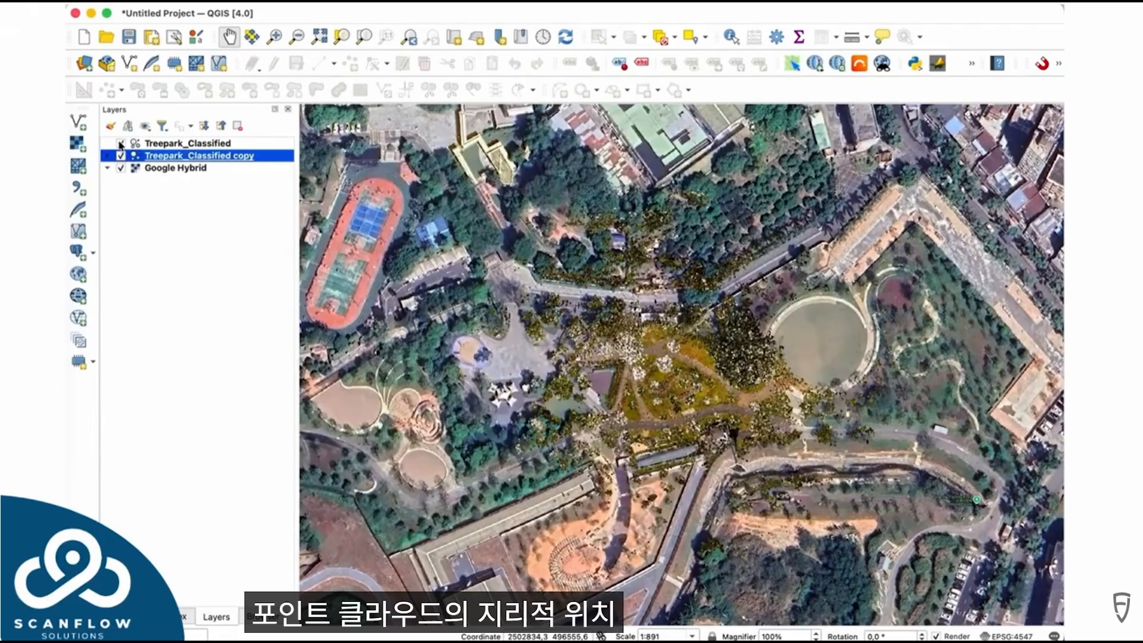
pyautogui.click(121, 143)
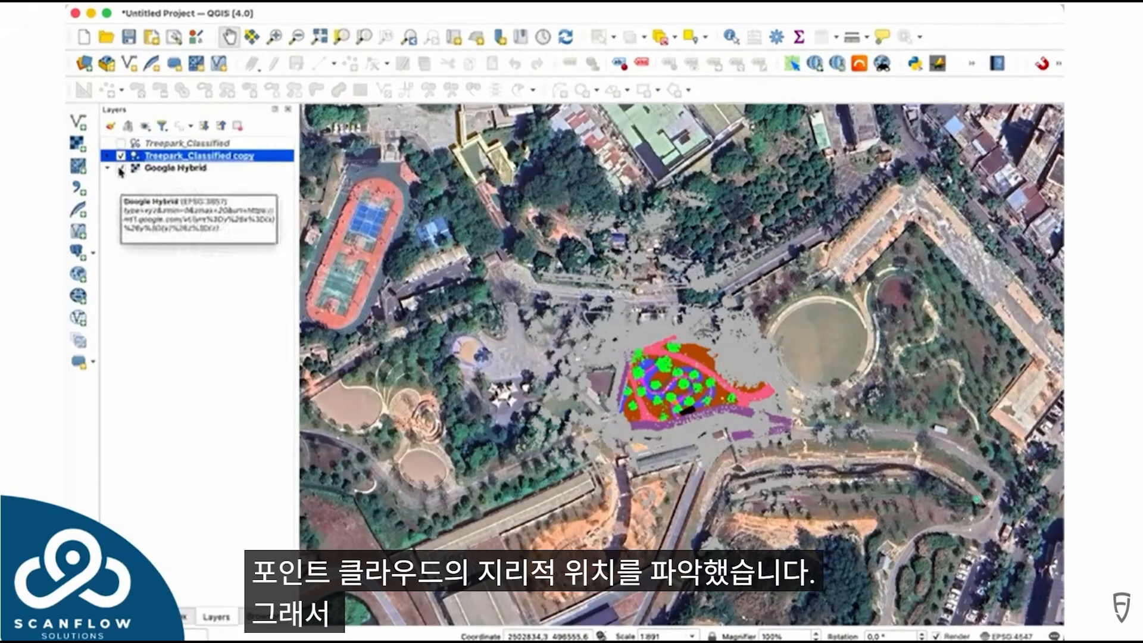
pyautogui.click(121, 168)
pyautogui.click(121, 143)
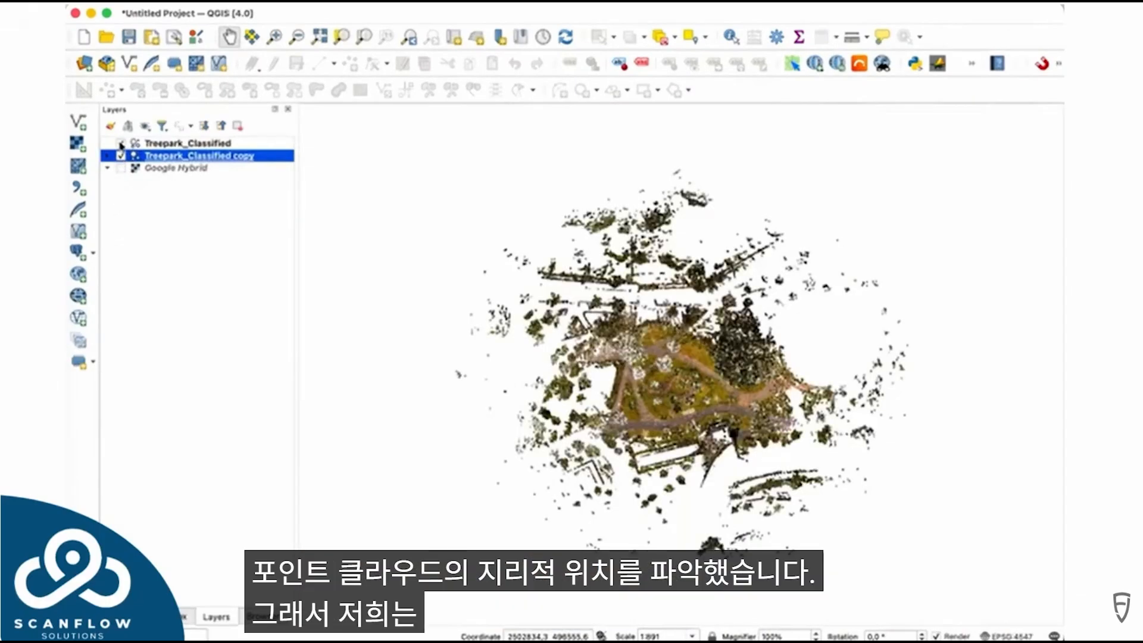
# Hide Treepark_Classified and its classification copy, and duplicate the Treepark_Classified copy layer
pyautogui.click(121, 143)
pyautogui.click(121, 155)
pyautogui.rightClick(177, 158)
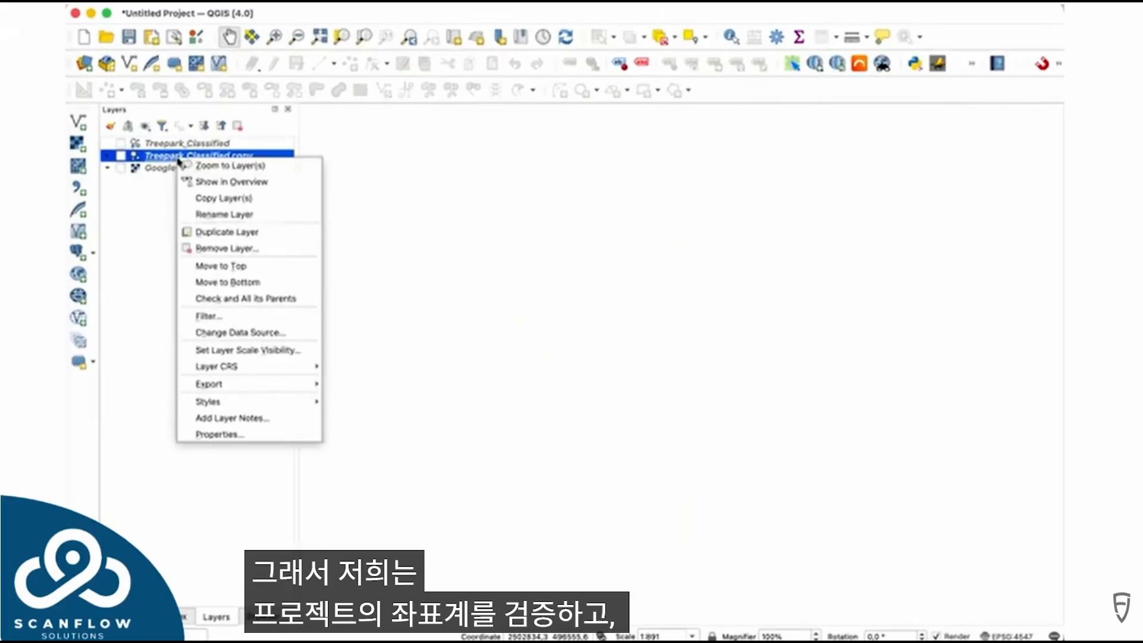
pyautogui.click(240, 237)
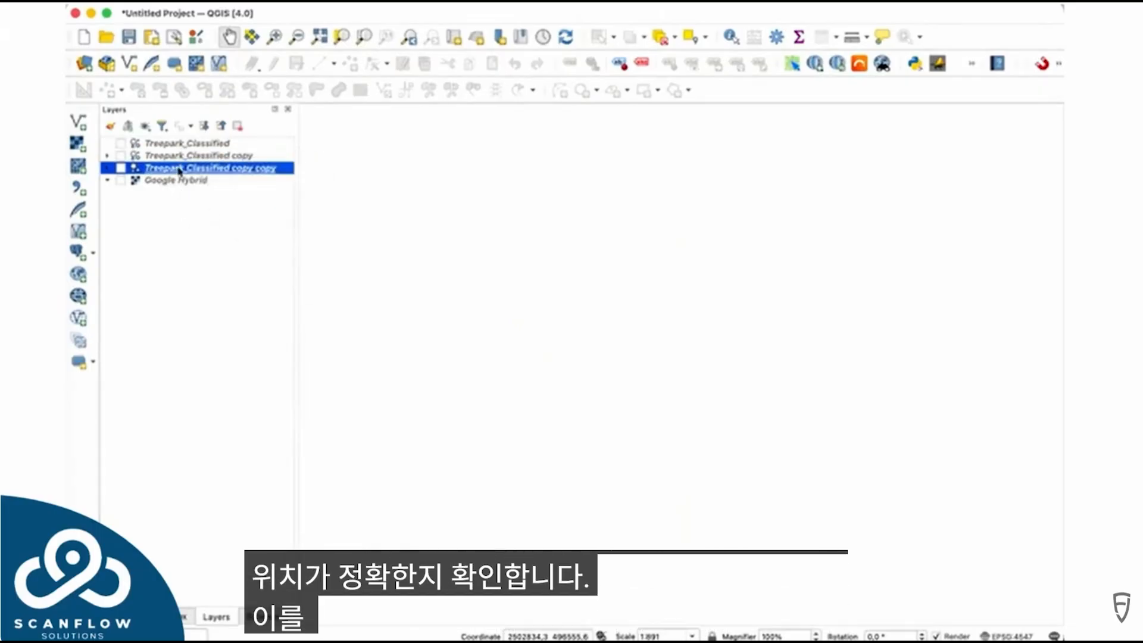
pyautogui.click(217, 156)
pyautogui.click(189, 169)
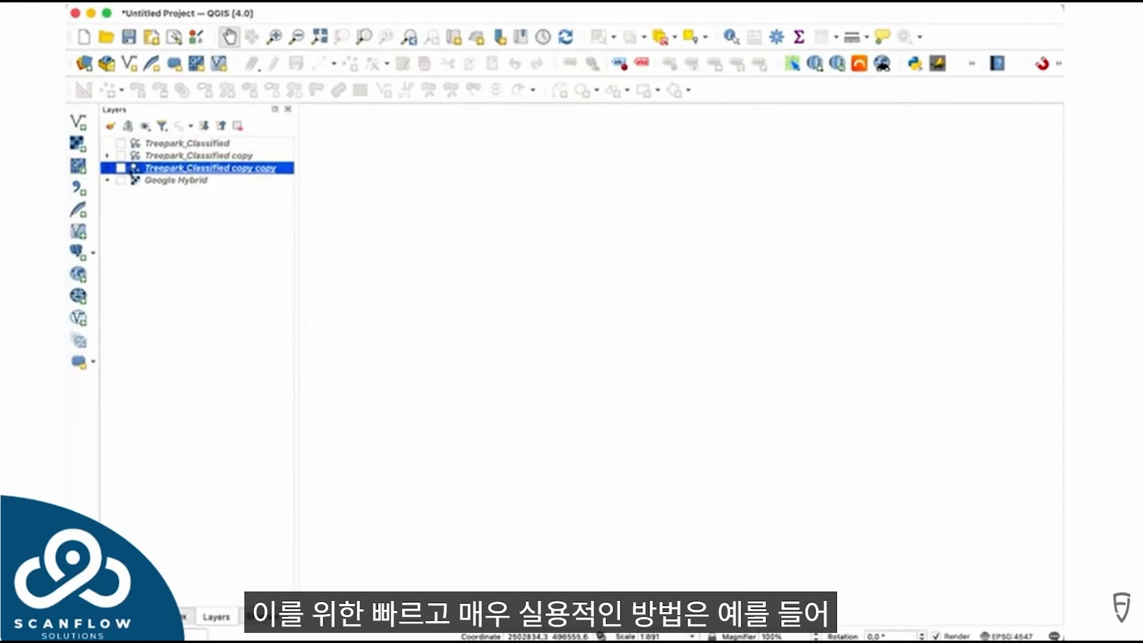
# Show Treepark_Classified copy copy and set its symbology to Attribute by Ramp on the Intensity attribute
pyautogui.click(122, 172)
pyautogui.doubleClick(191, 168)
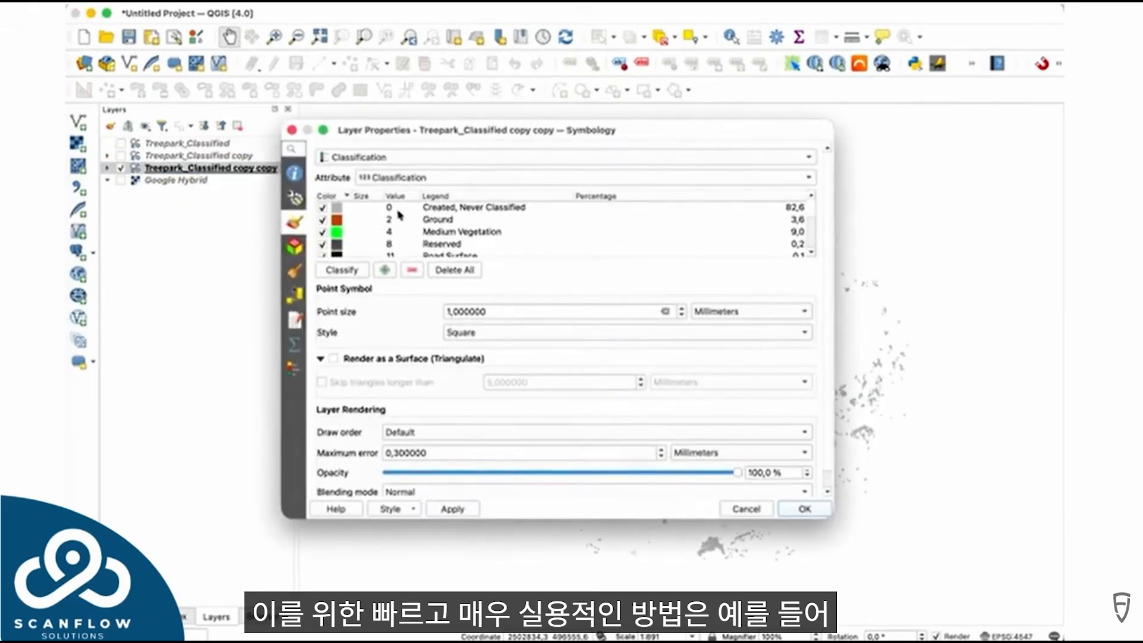
pyautogui.click(404, 160)
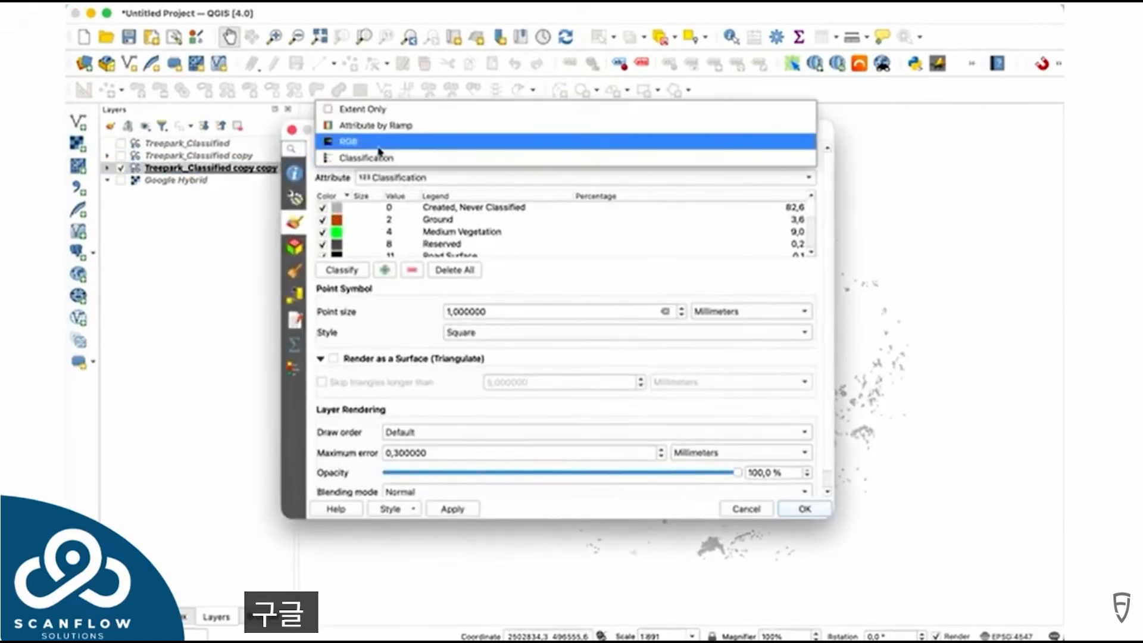
pyautogui.click(384, 126)
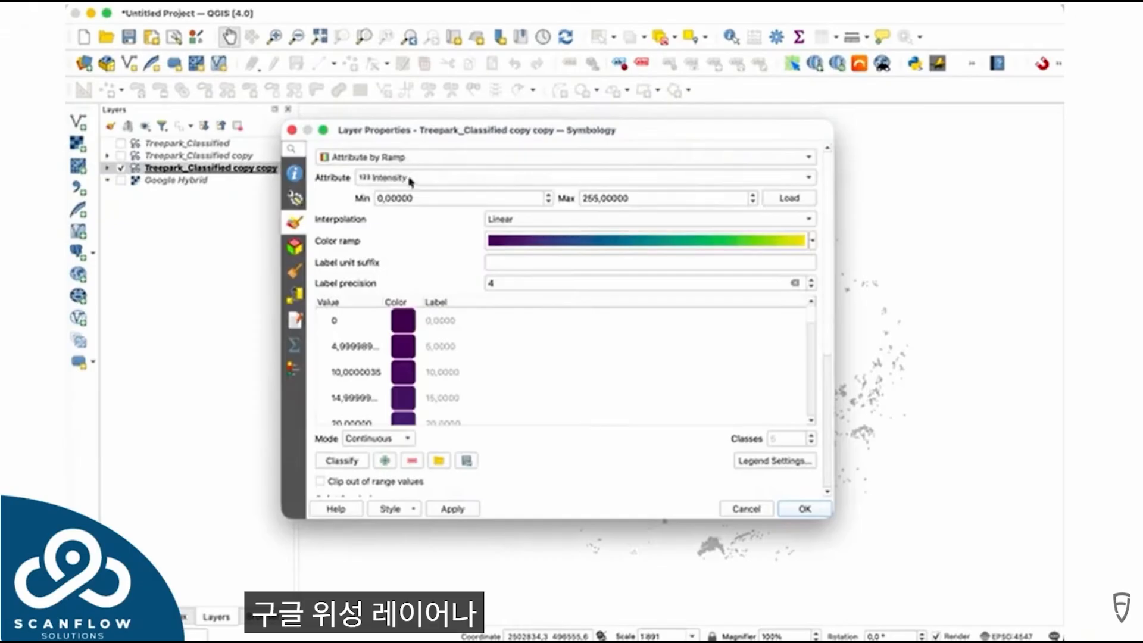
pyautogui.click(410, 182)
pyautogui.click(409, 178)
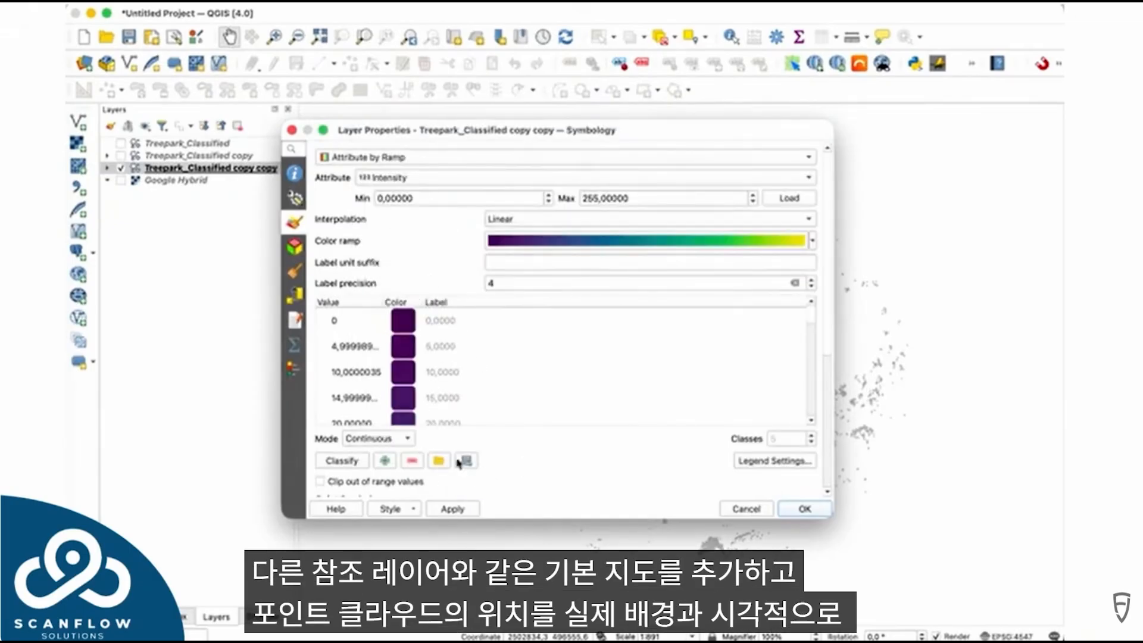
pyautogui.click(806, 509)
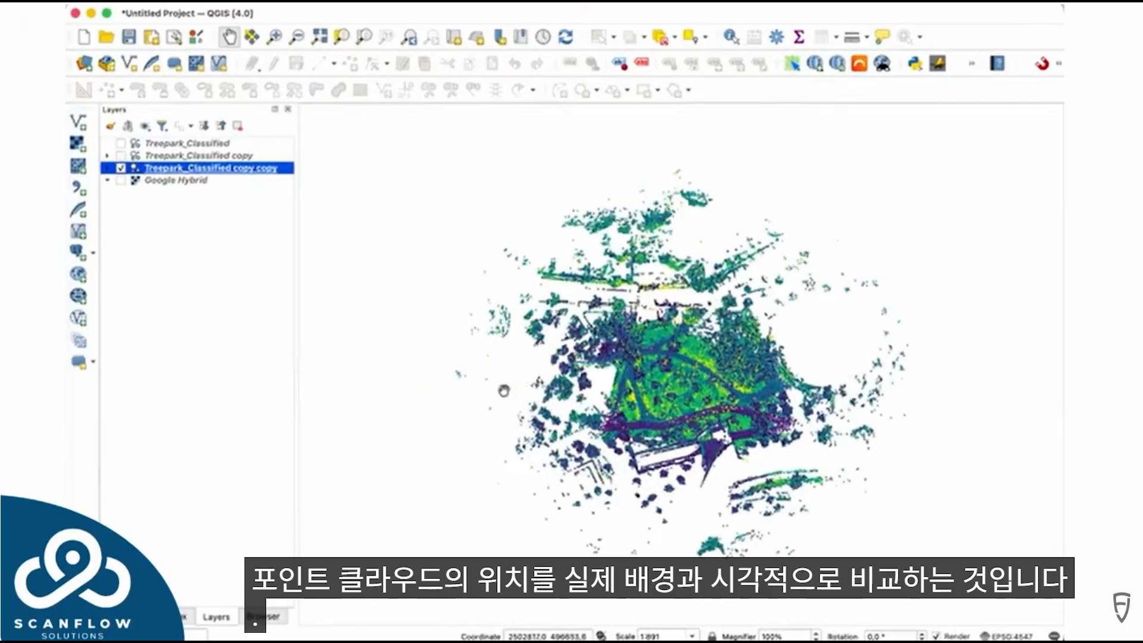
# Compare the intensity view with the classification view by temporarily showing Treepark_Classified copy
pyautogui.scroll(3, 725, 385)
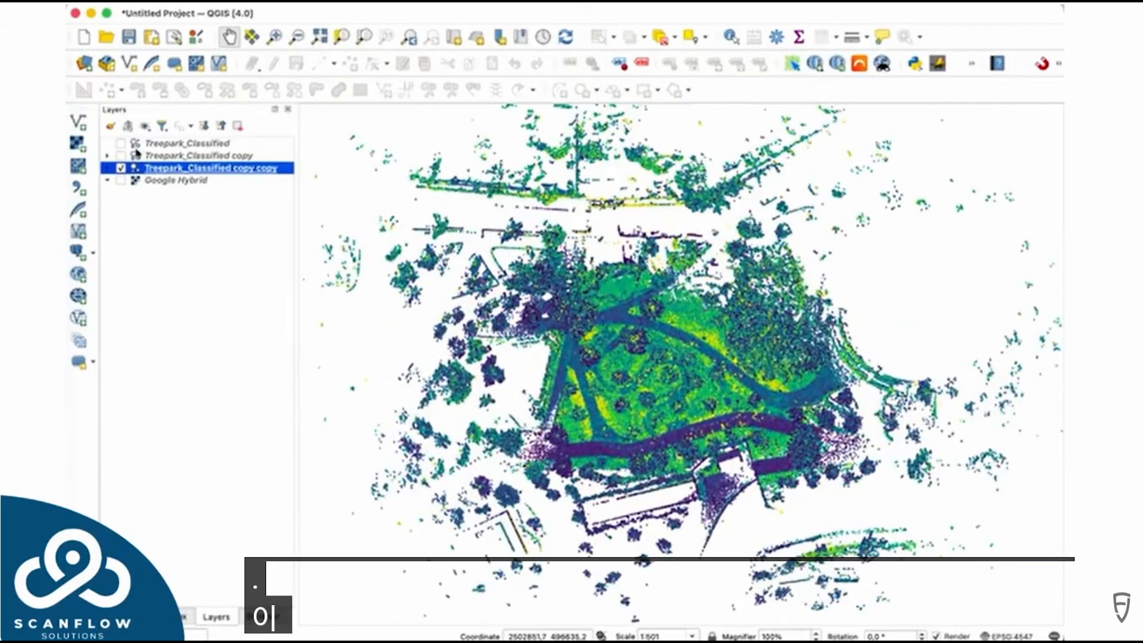
pyautogui.click(121, 156)
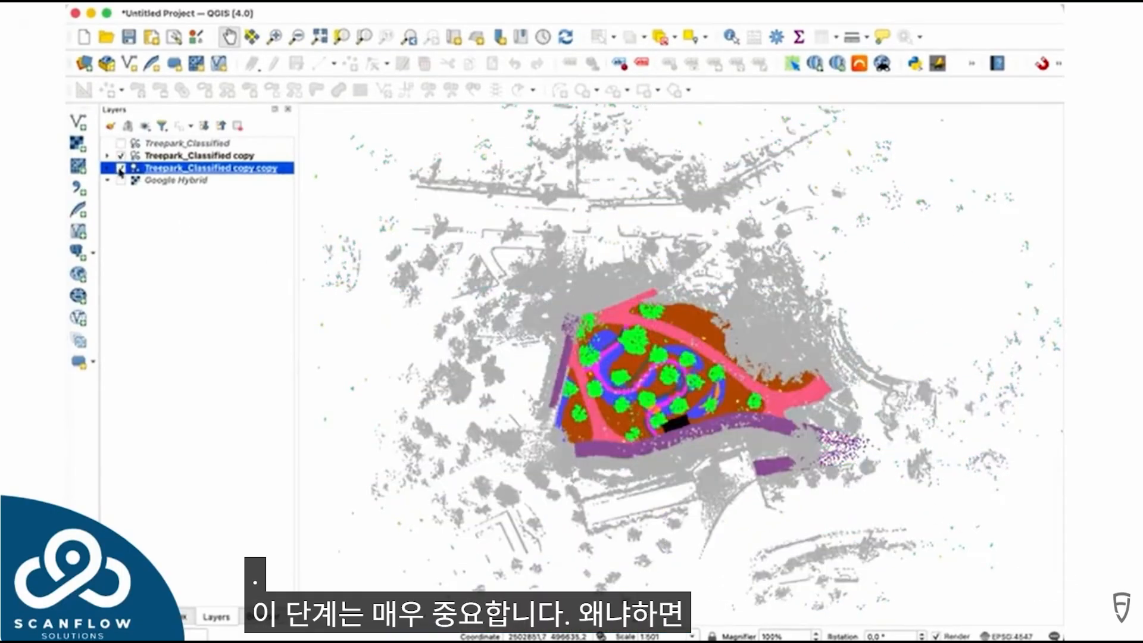
pyautogui.click(122, 156)
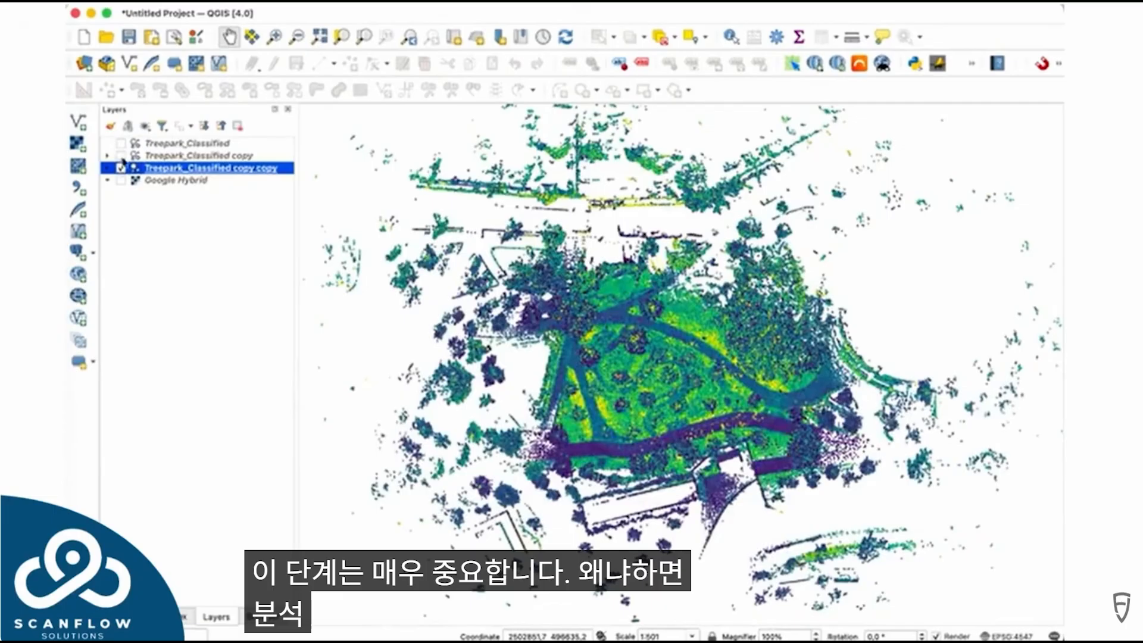
# Group the three Treepark_Classified layers under the name "las" and make the group mutually exclusive
pyautogui.keyDown('shift'); pyautogui.click(172, 146); pyautogui.keyUp('shift')
pyautogui.rightClick(173, 147)
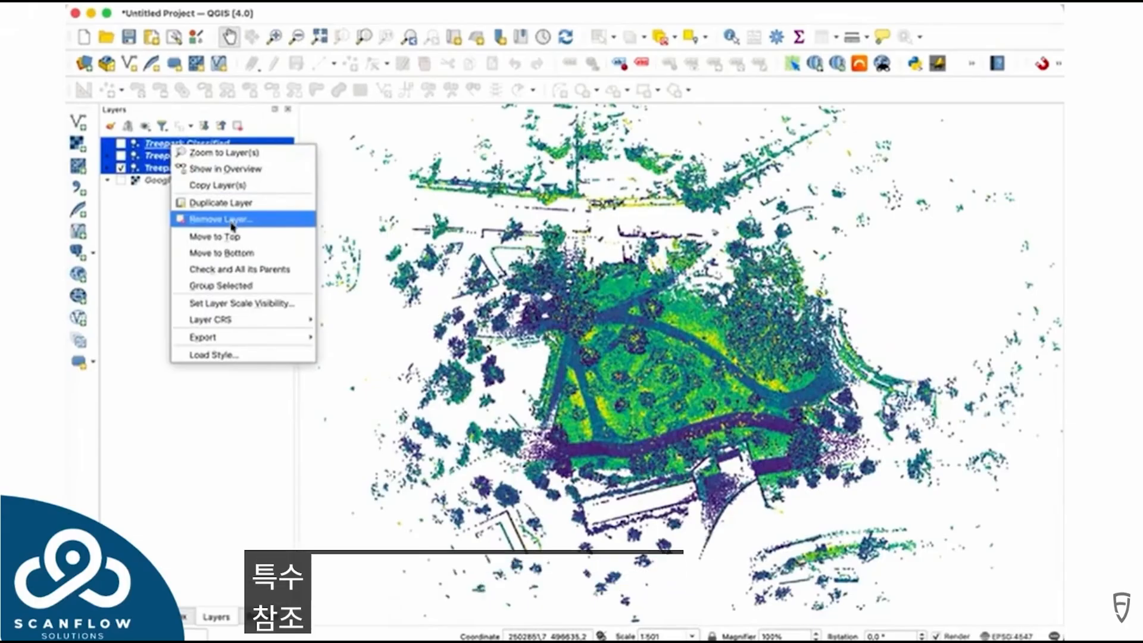
pyautogui.click(226, 286)
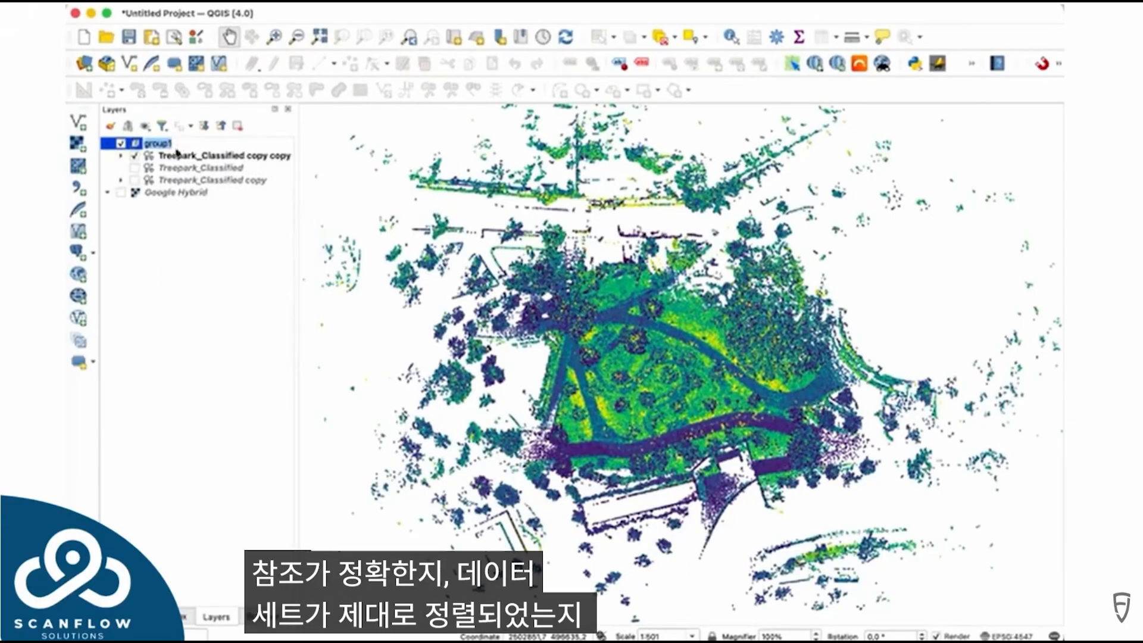
pyautogui.write('las')
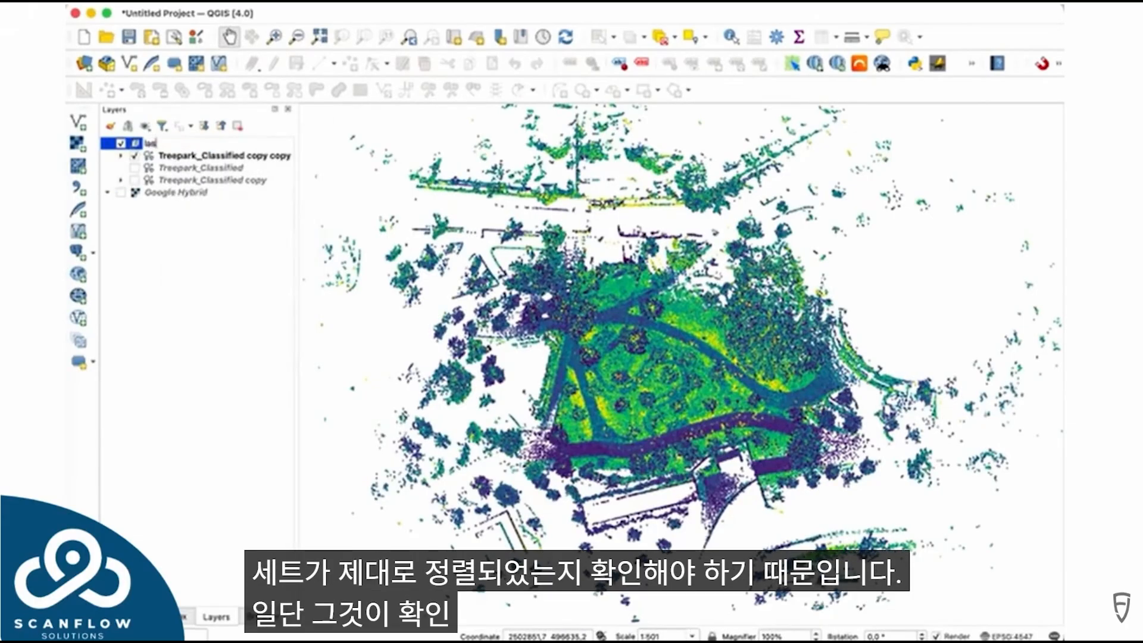
pyautogui.press('Return')
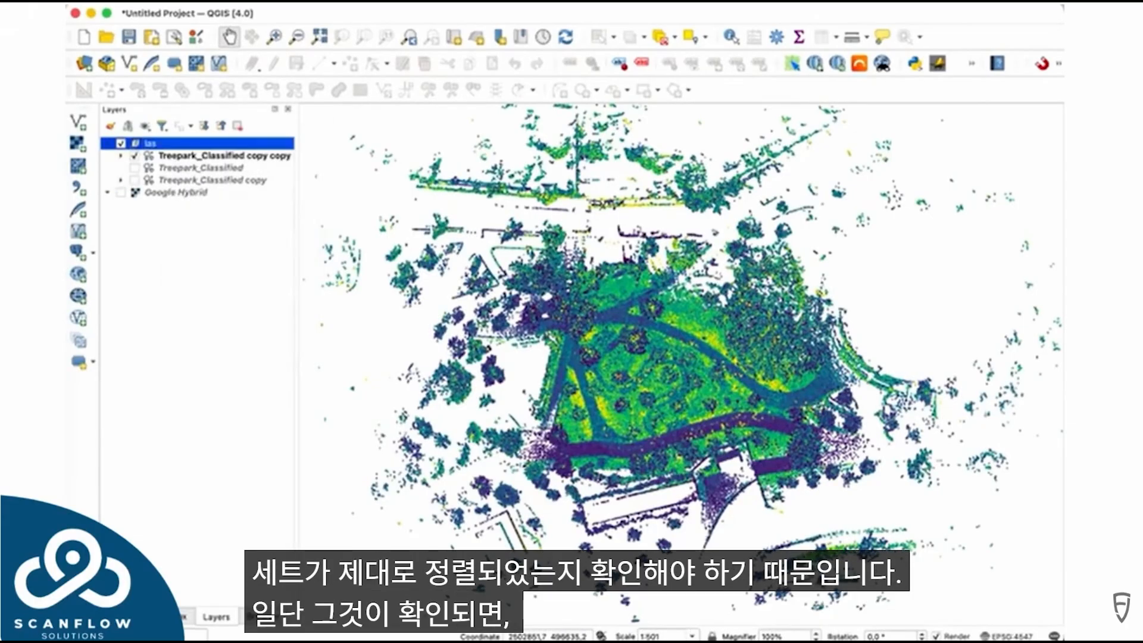
pyautogui.rightClick(163, 147)
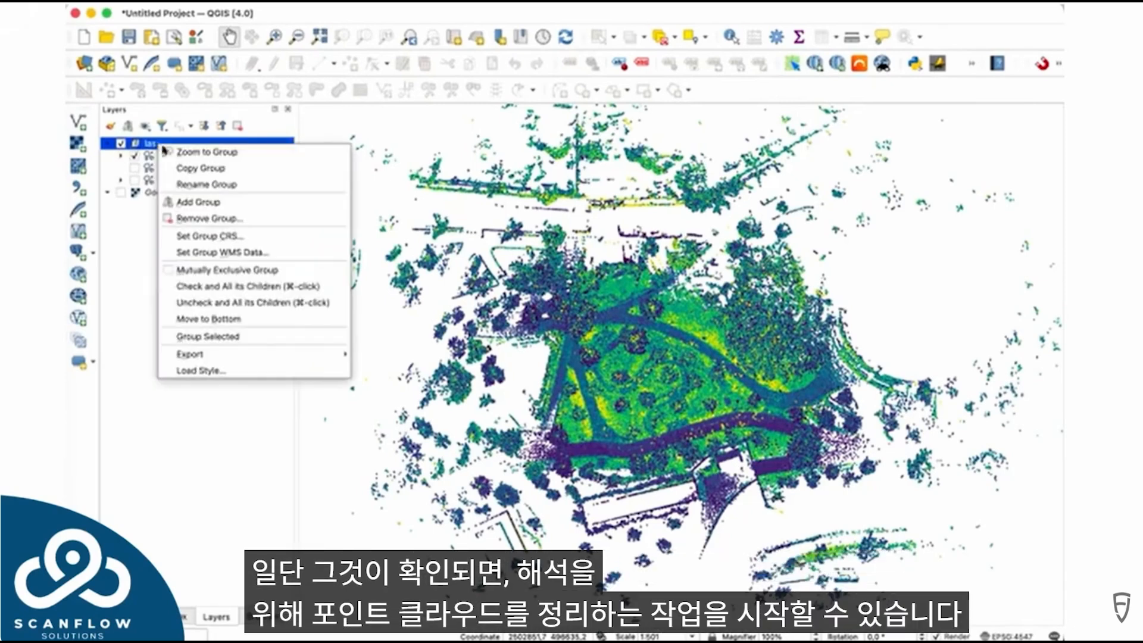
pyautogui.click(240, 271)
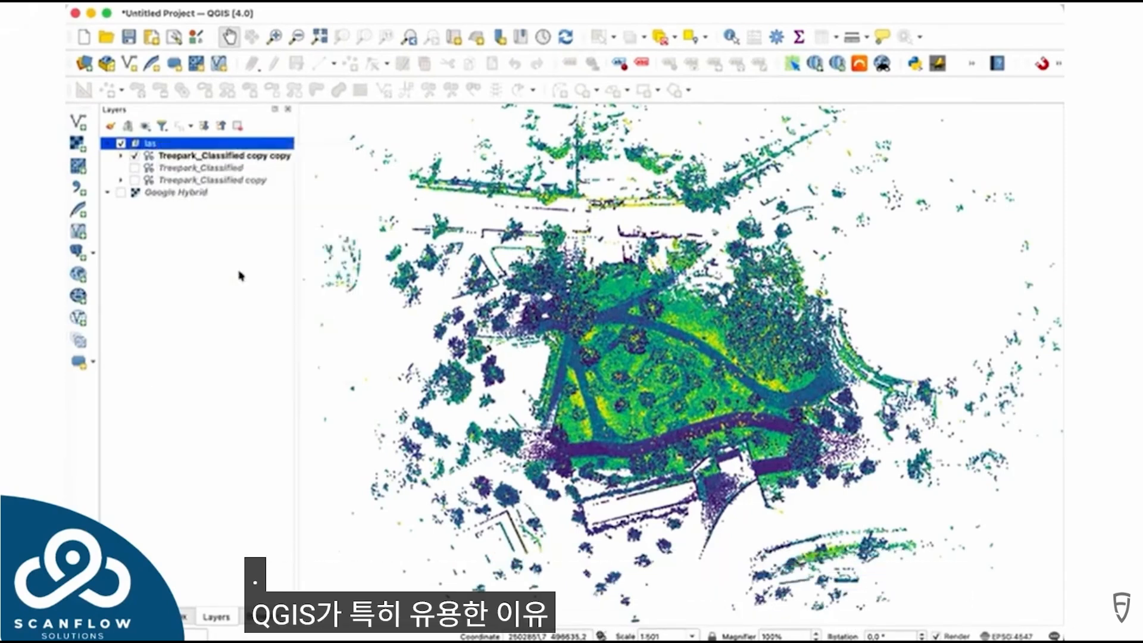
# Switch between the RGB, classification and intensity layers in the las group to compare the three views
pyautogui.click(135, 167)
pyautogui.click(136, 179)
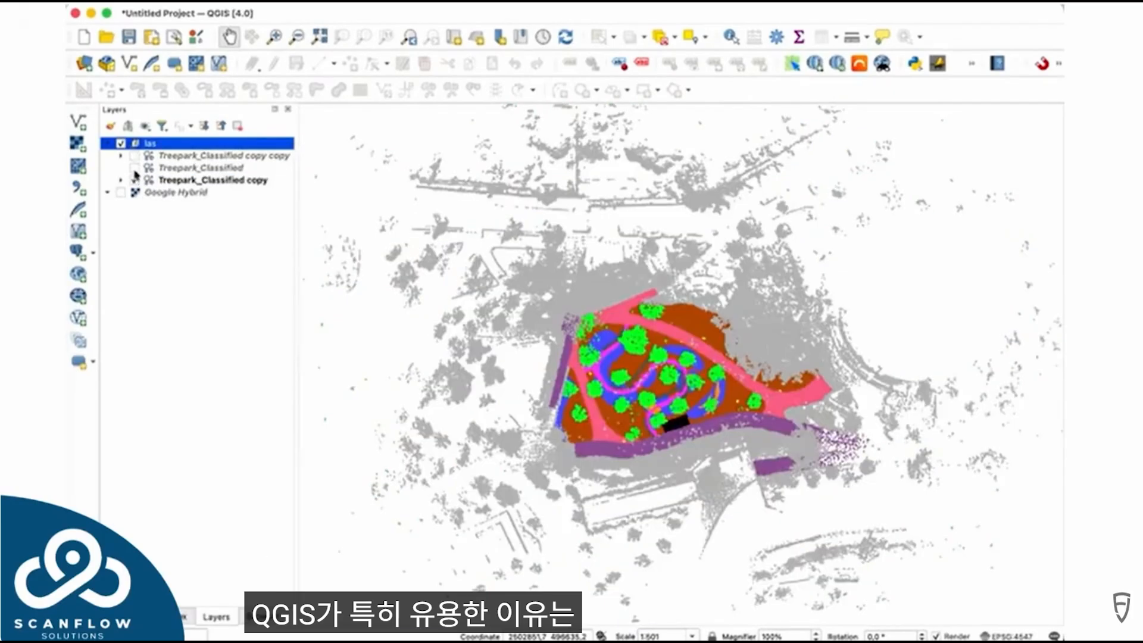
pyautogui.click(135, 167)
pyautogui.click(135, 156)
pyautogui.click(135, 167)
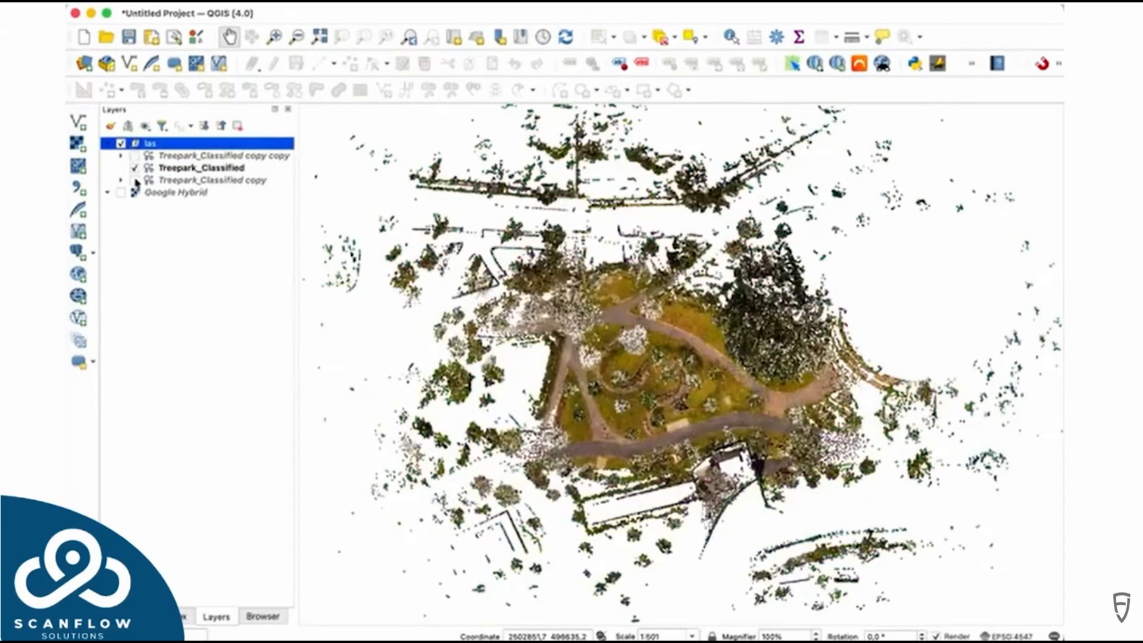
pyautogui.click(136, 179)
pyautogui.click(135, 167)
pyautogui.click(134, 156)
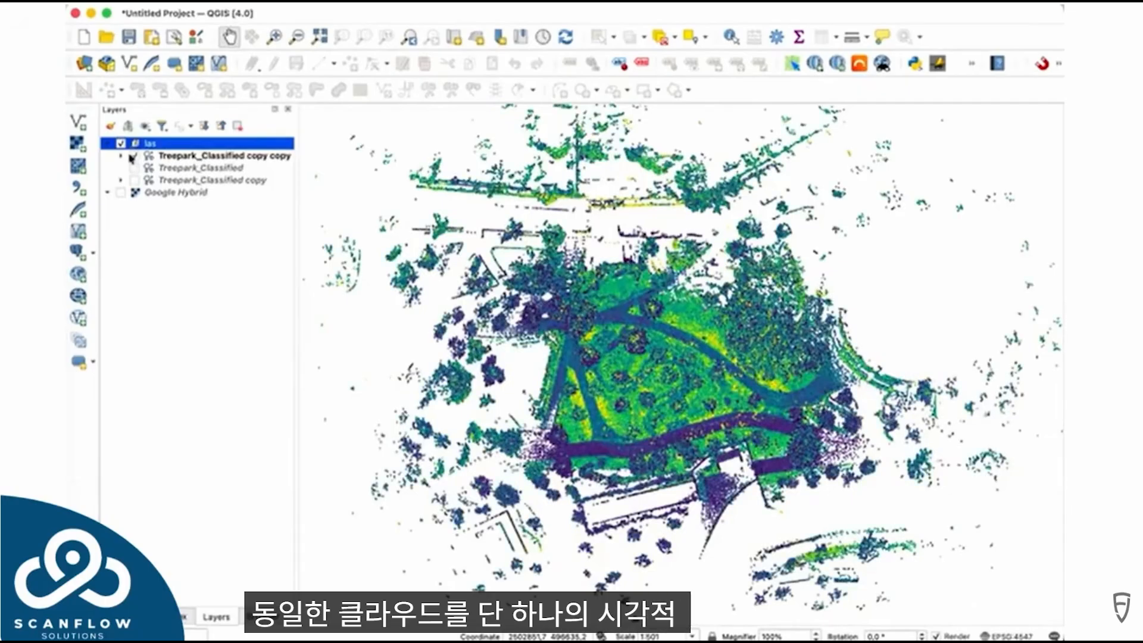
# Show the Google Hybrid basemap and view the RGB cloud over it, ending with Treepark_Classified copy as the displayed layer
pyautogui.click(122, 193)
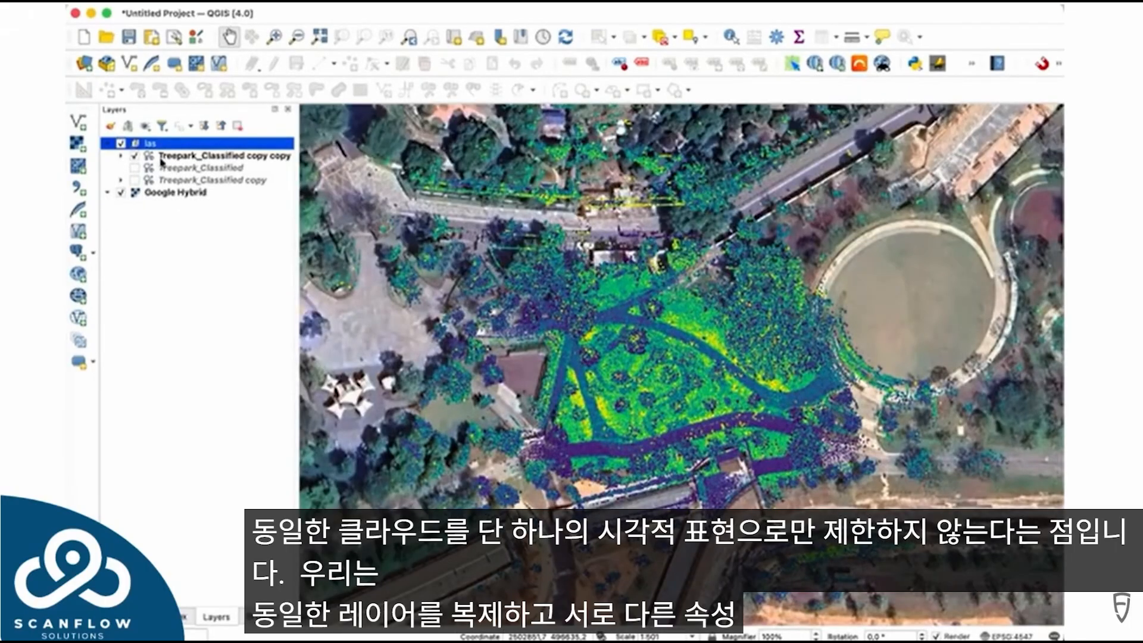
pyautogui.click(134, 156)
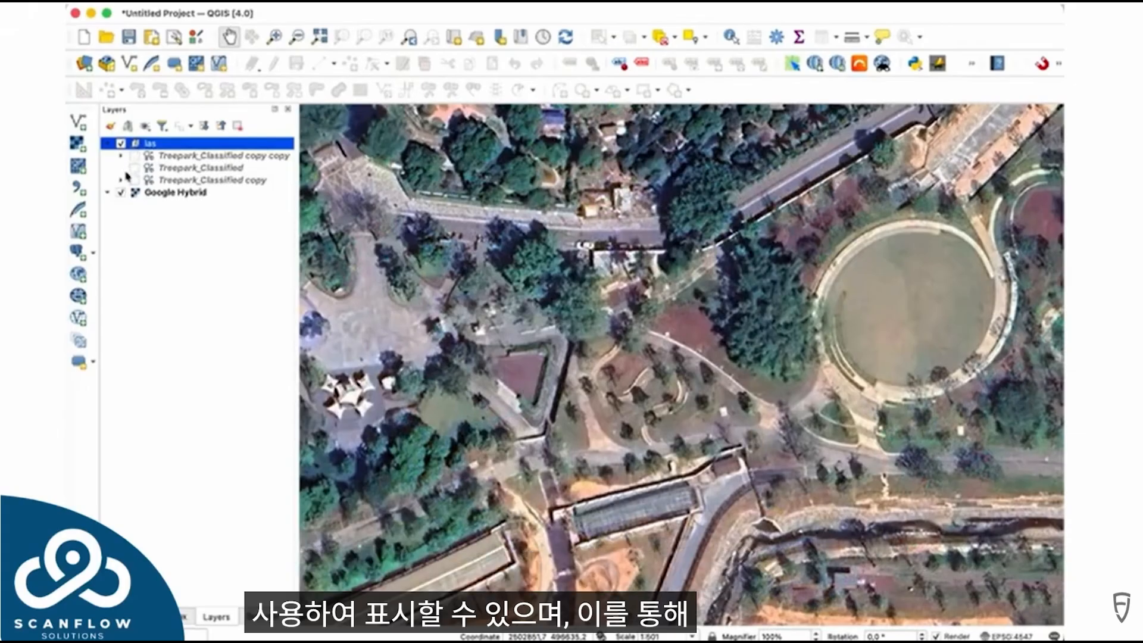
pyautogui.click(160, 181)
pyautogui.click(172, 170)
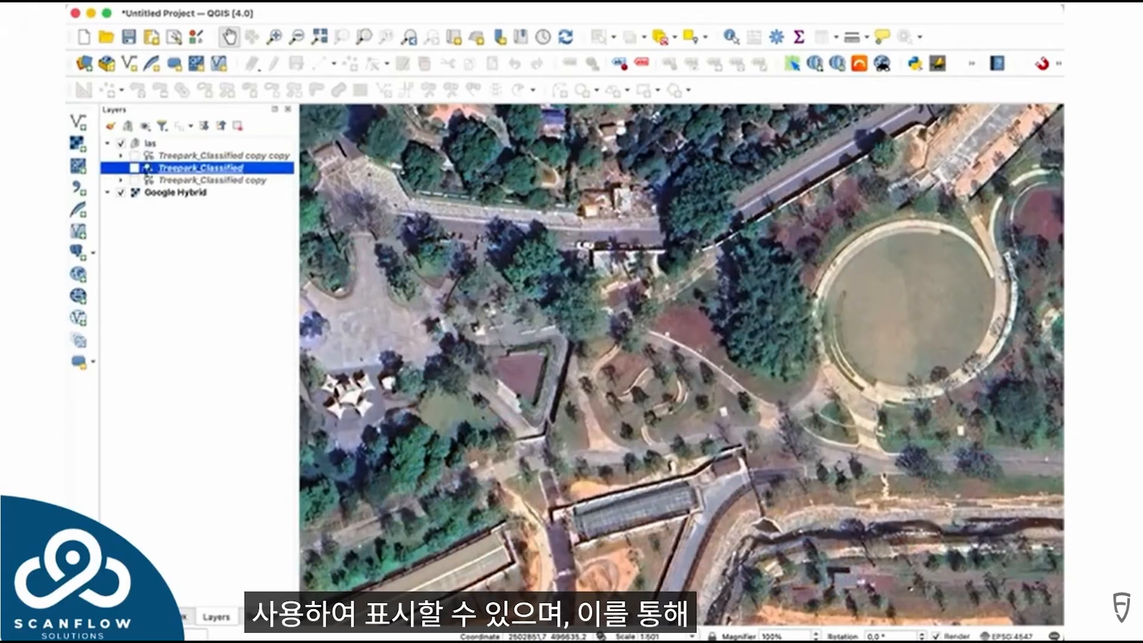
pyautogui.click(134, 169)
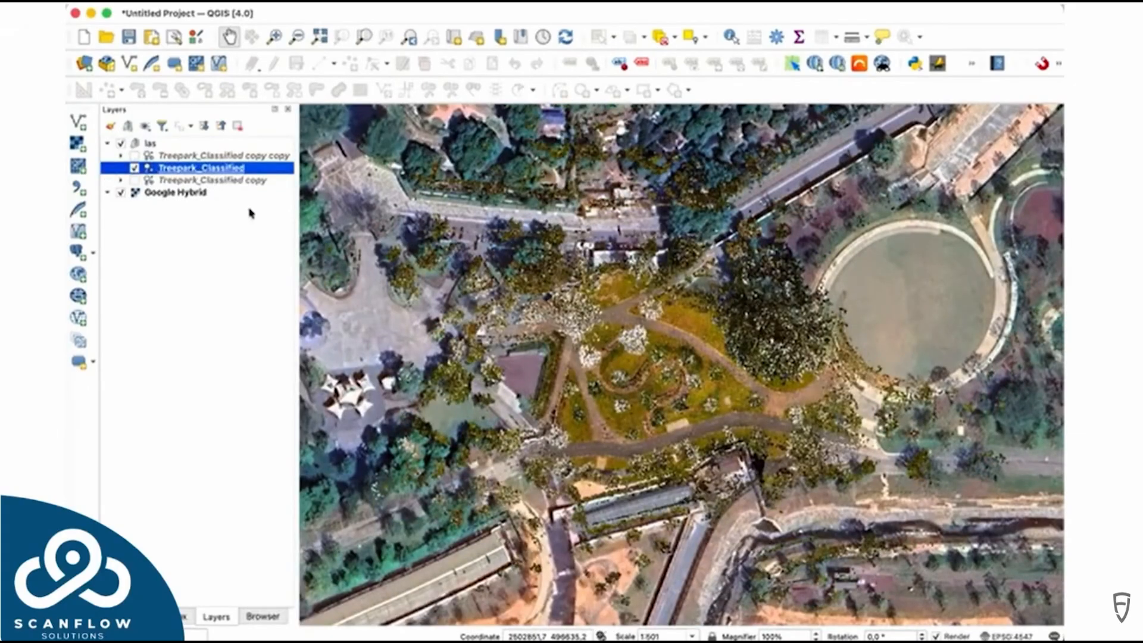
pyautogui.click(134, 168)
pyautogui.click(134, 180)
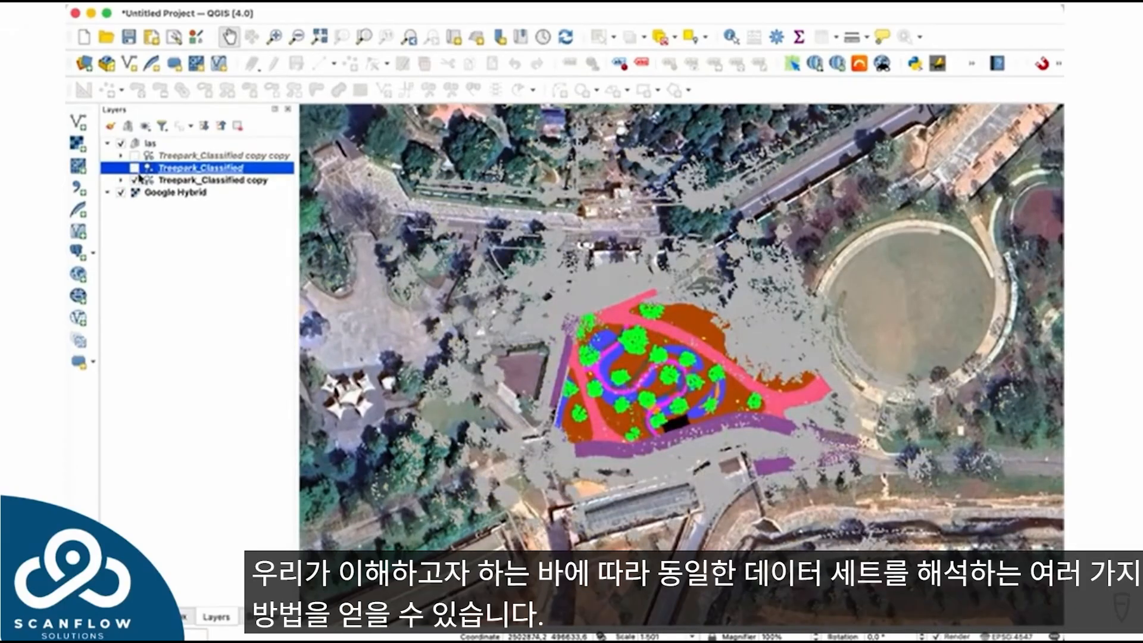
# Expand the class list of Treepark_Classified copy and hide class 19
pyautogui.click(121, 181)
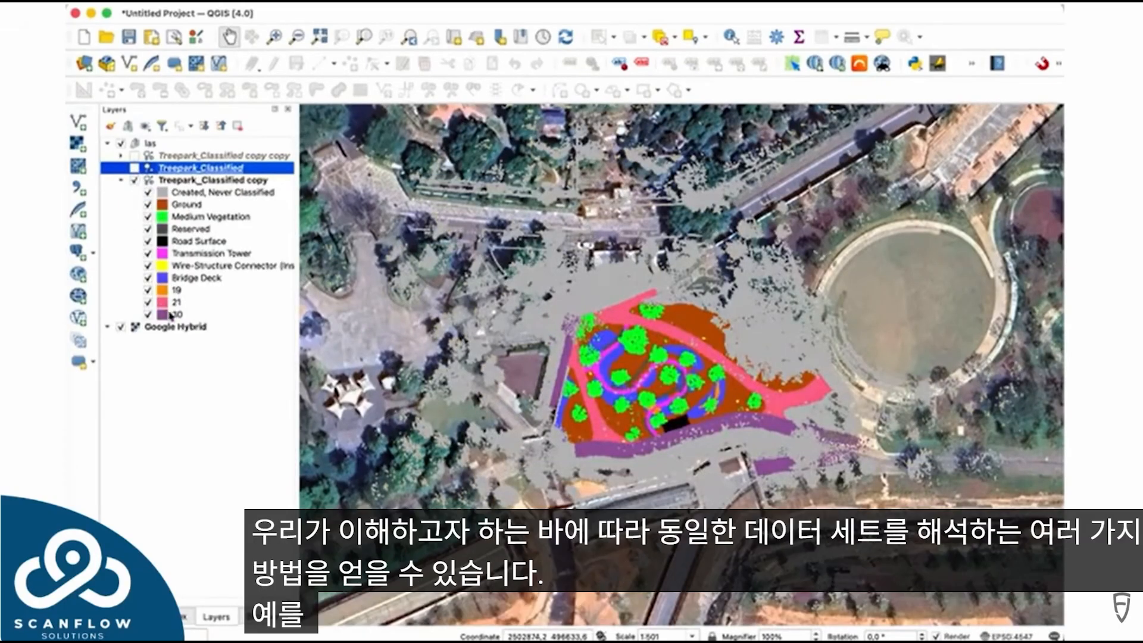
pyautogui.click(148, 290)
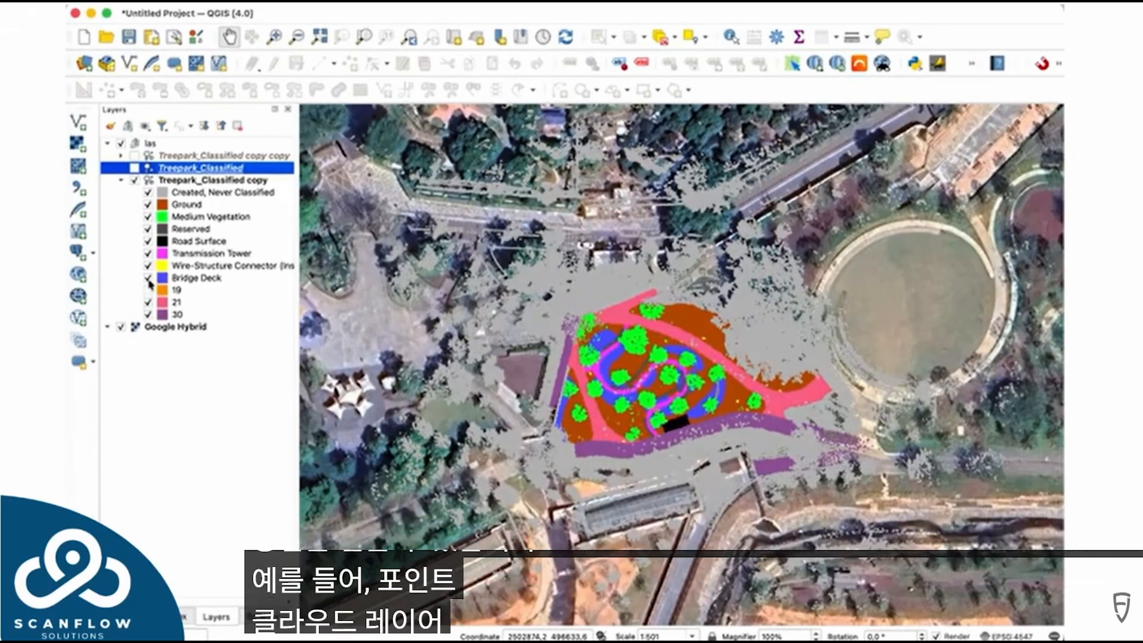
# Try to hide all classes from Created, Never Classified through 19 together using Hide Selected Layers
pyautogui.click(177, 291)
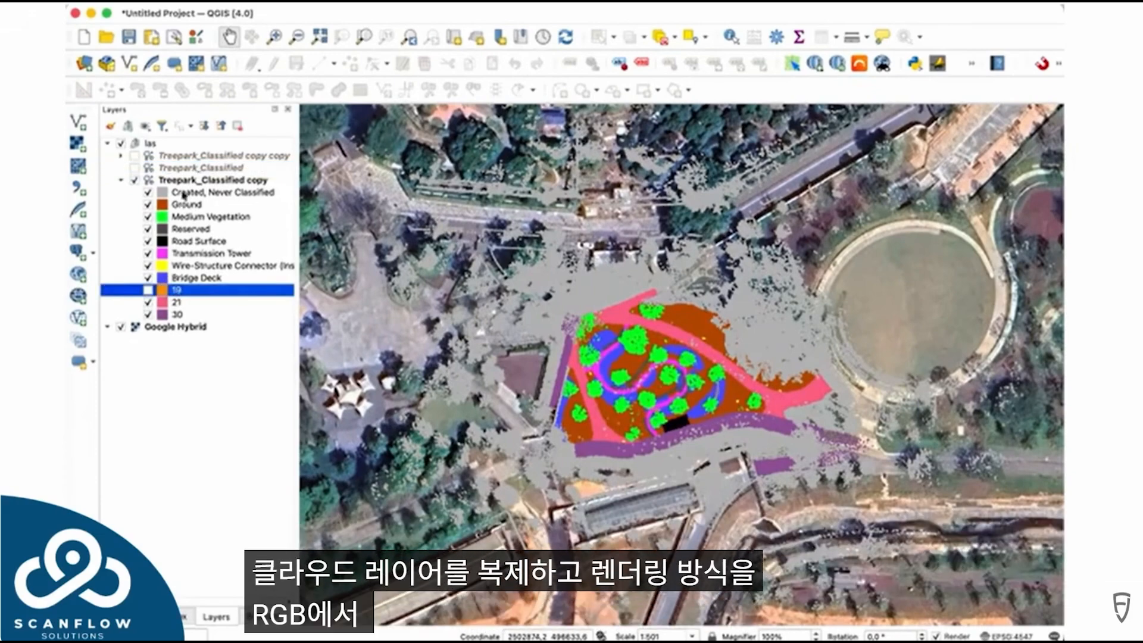
pyautogui.keyDown('shift'); pyautogui.click(185, 192); pyautogui.keyUp('shift')
pyautogui.click(146, 126)
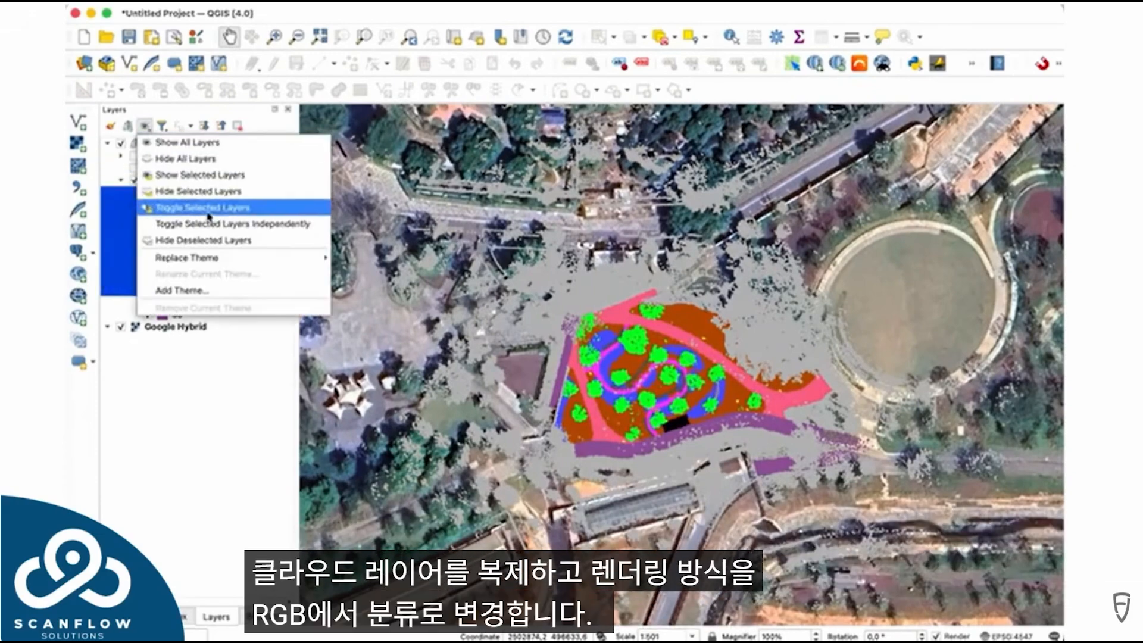
pyautogui.click(222, 194)
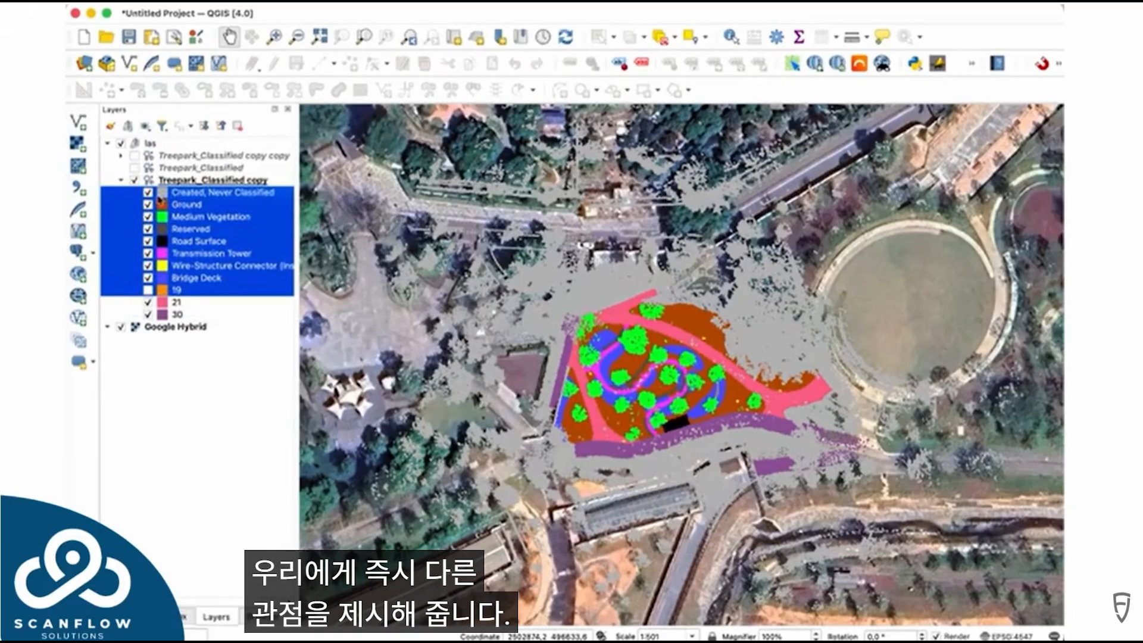
pyautogui.click(146, 127)
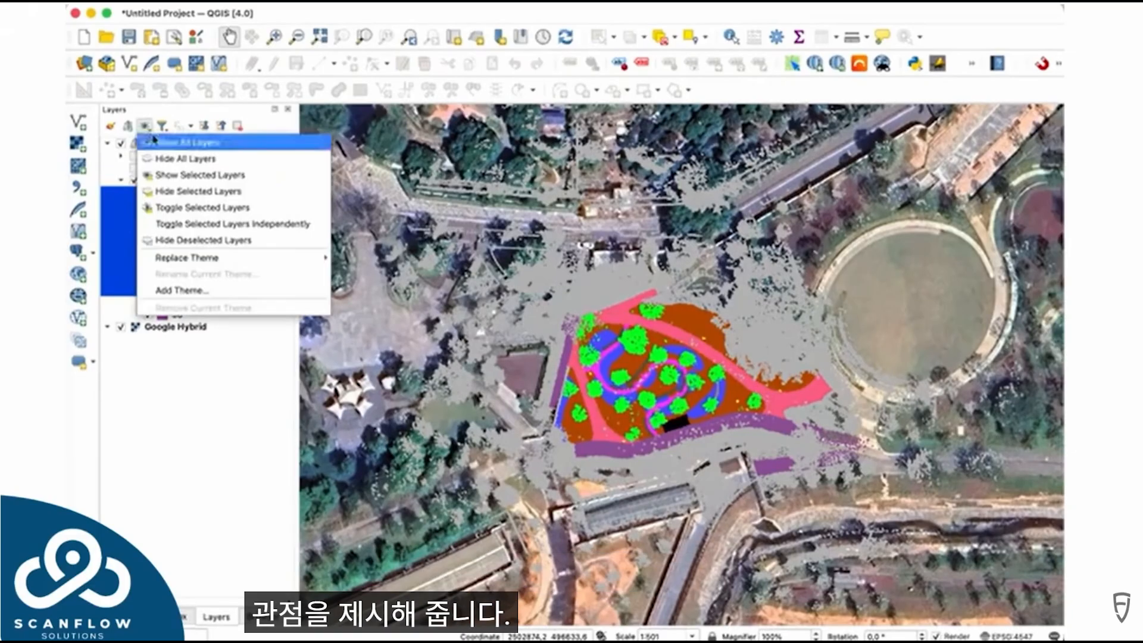
pyautogui.click(203, 191)
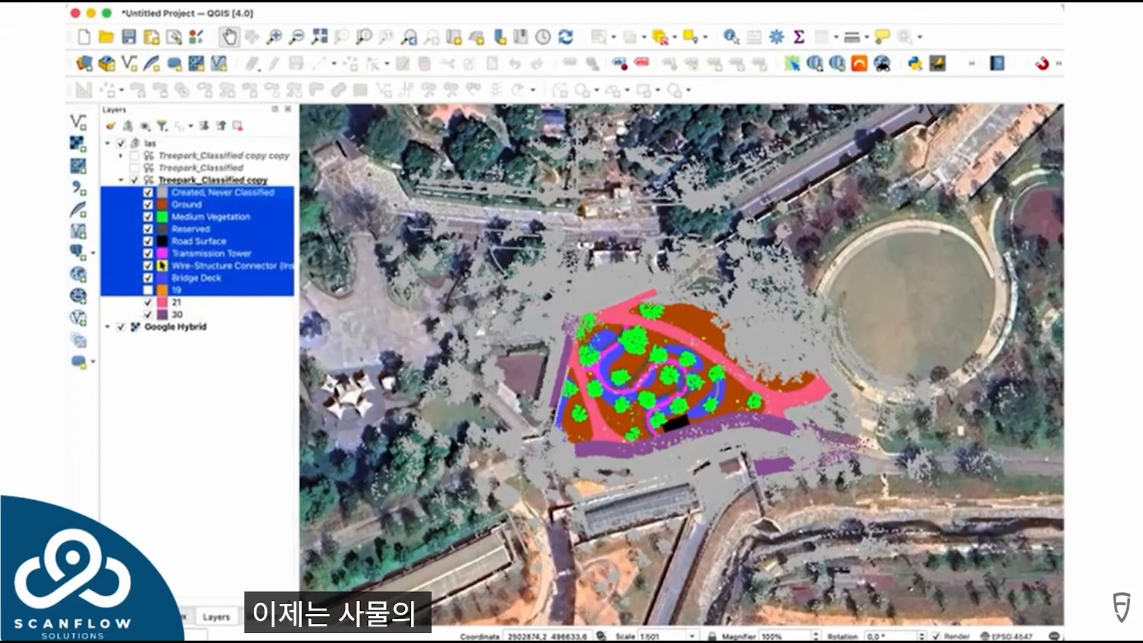
# Hide every remaining class of Treepark_Classified copy one by one, leaving only class 21 displayed
pyautogui.click(148, 278)
pyautogui.click(149, 265)
pyautogui.click(148, 253)
pyautogui.click(149, 241)
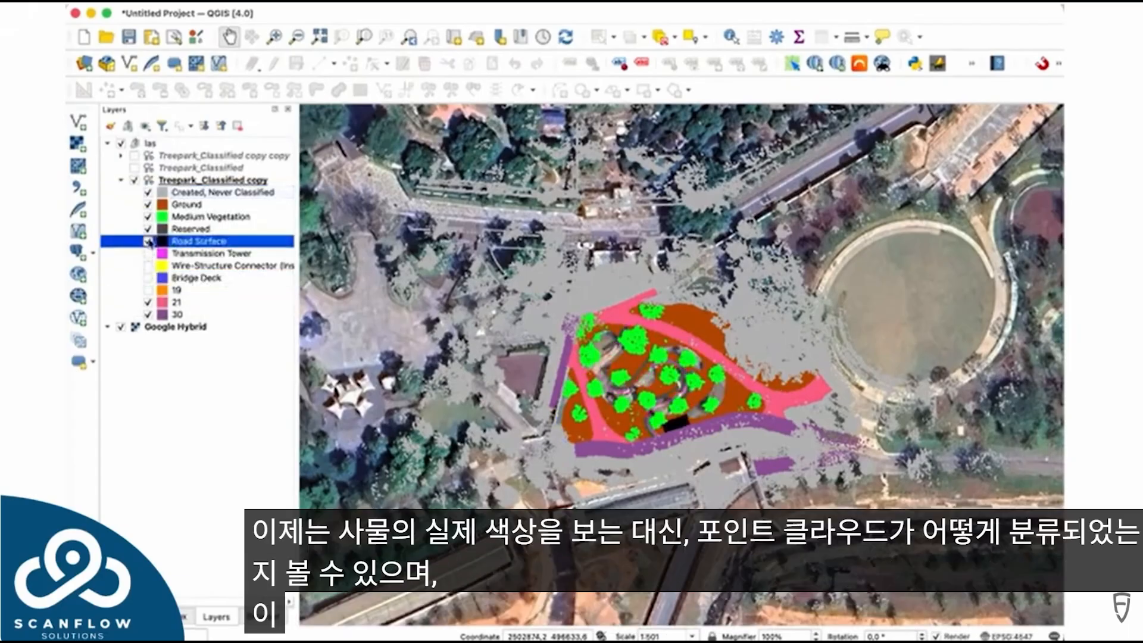
pyautogui.click(148, 229)
pyautogui.click(148, 217)
pyautogui.click(148, 205)
pyautogui.click(148, 192)
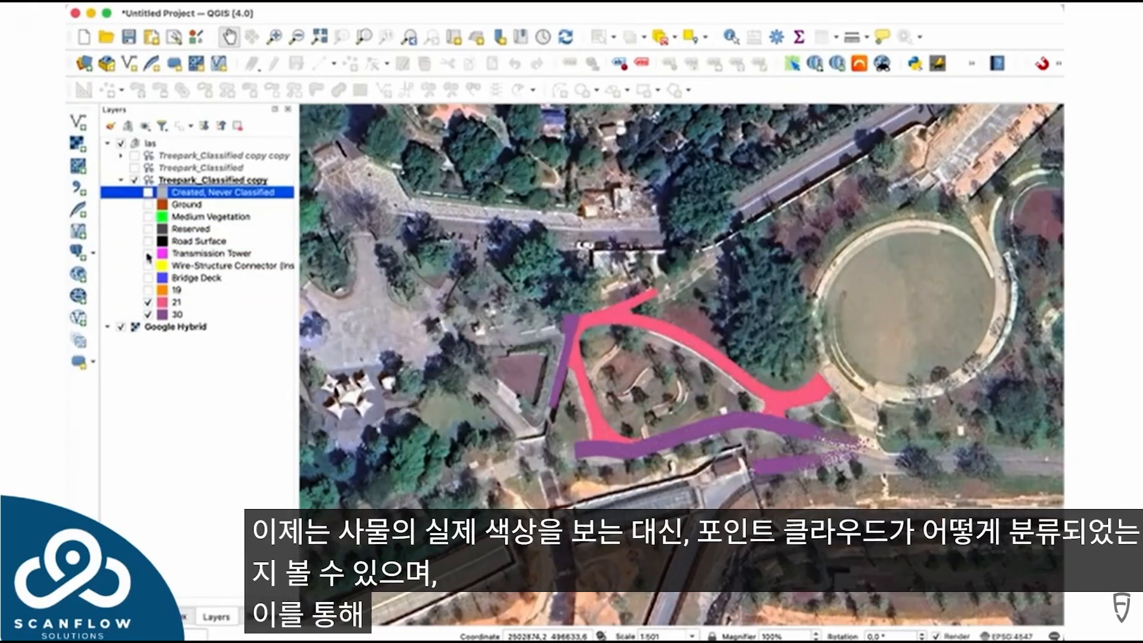
pyautogui.click(148, 314)
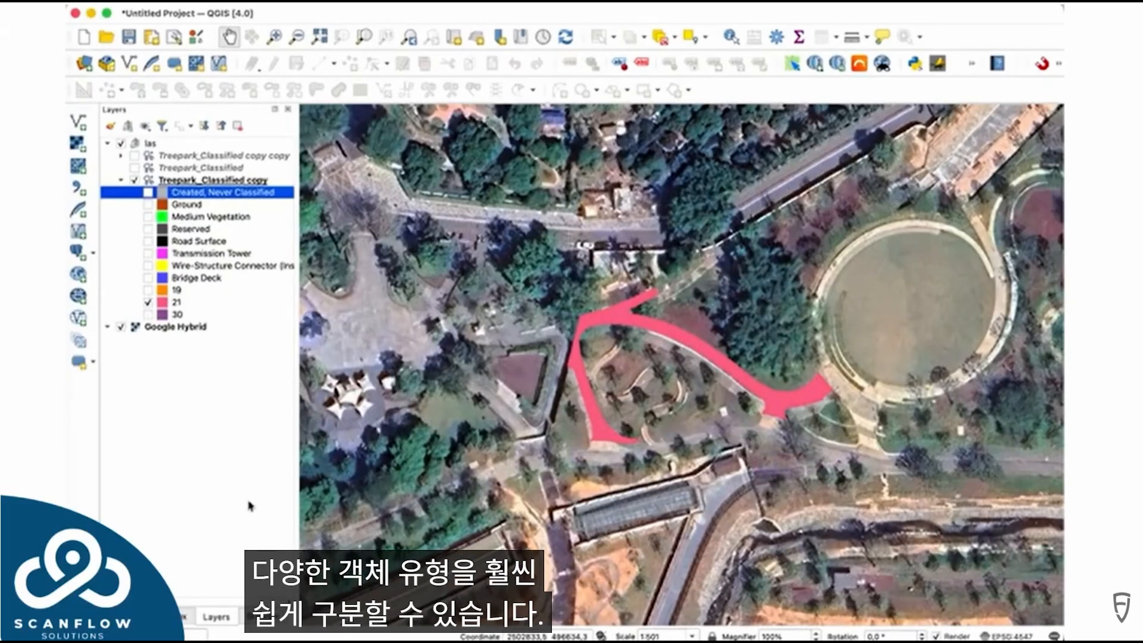
# Show the Processing Toolbox and look through its recently used, favorite and point cloud data management algorithms
pyautogui.hotkey('ctrl', 'alt', 't')
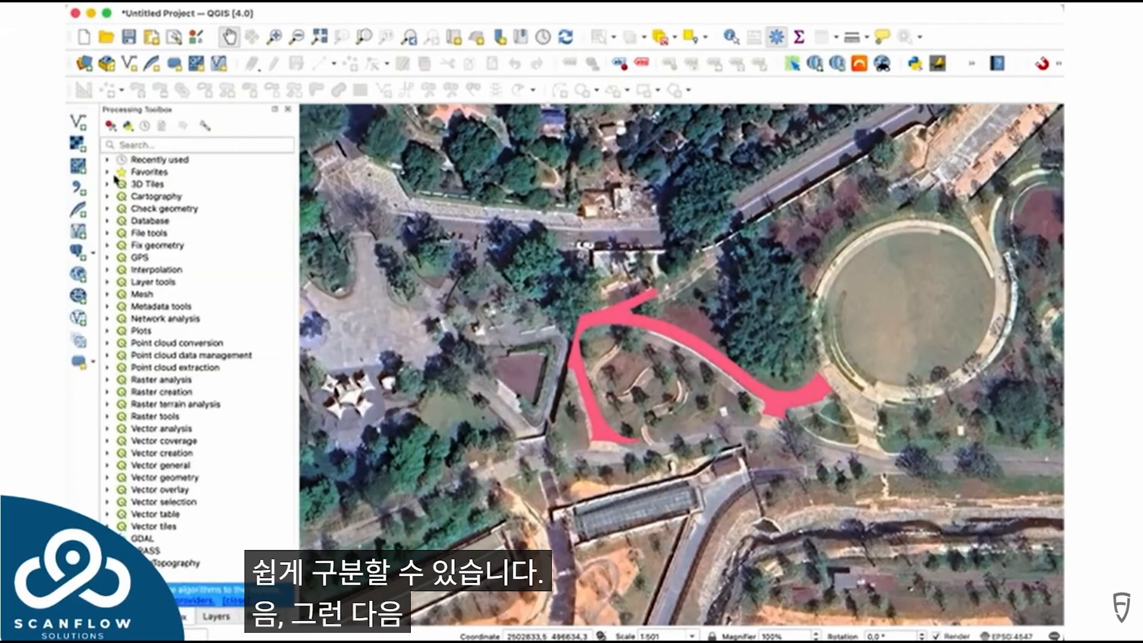
pyautogui.click(107, 159)
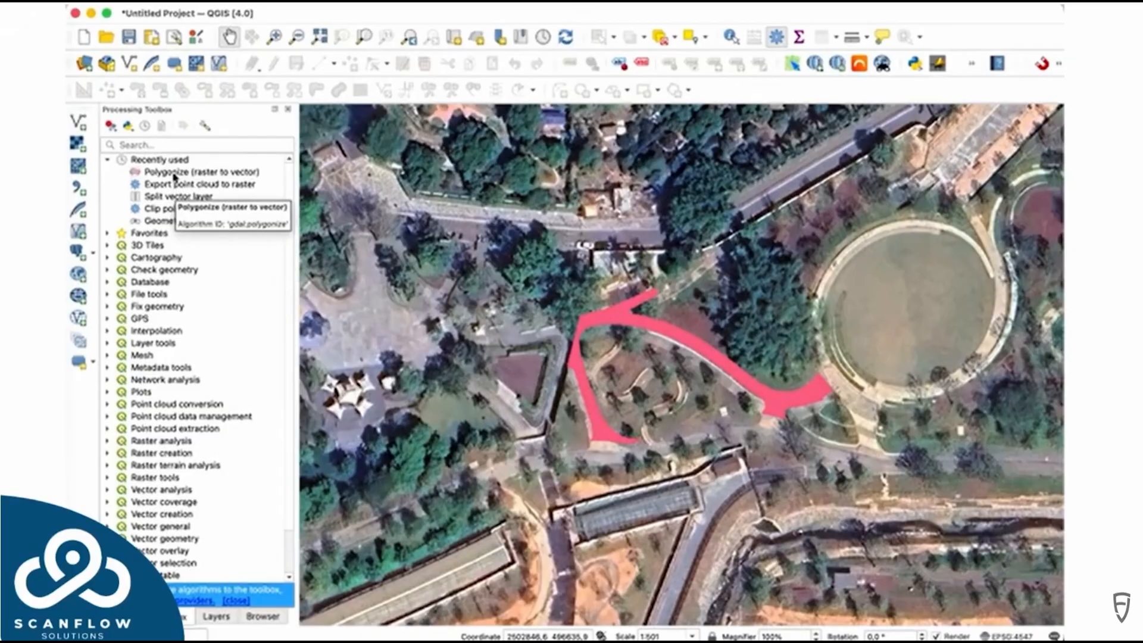
pyautogui.click(112, 418)
pyautogui.scroll(-3, 196, 440)
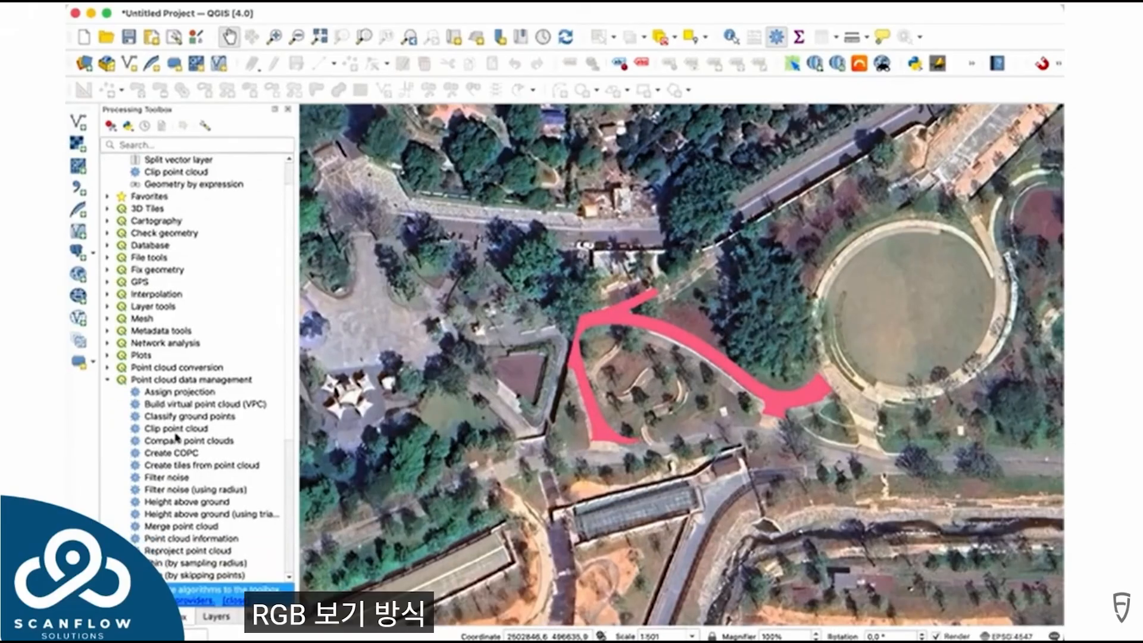
pyautogui.scroll(1, 181, 229)
pyautogui.scroll(1, 181, 229)
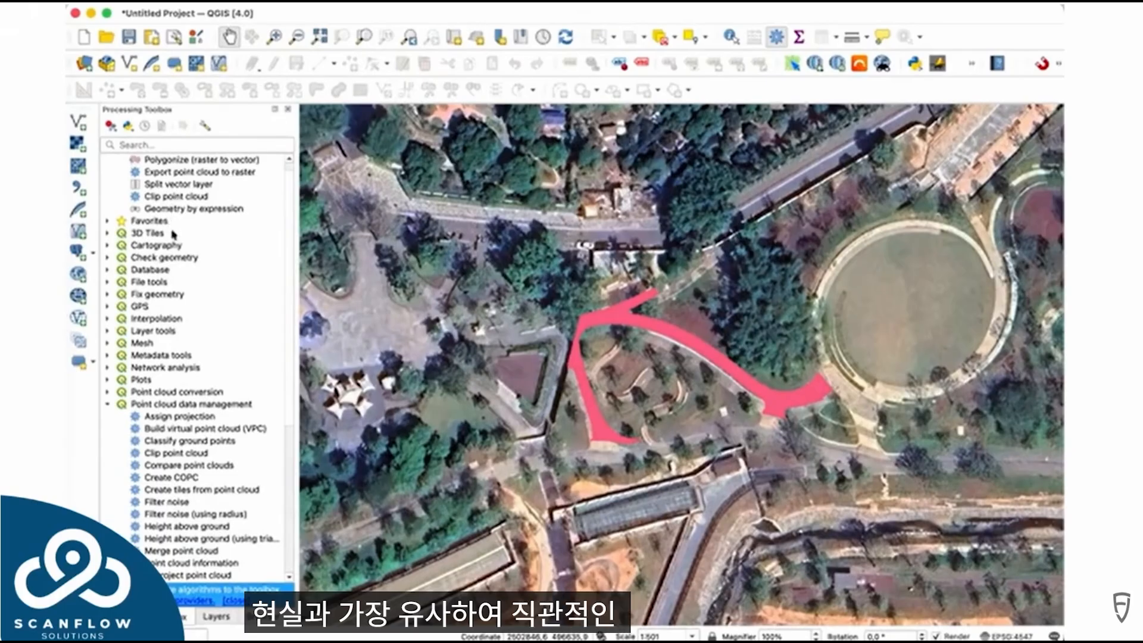
pyautogui.click(113, 221)
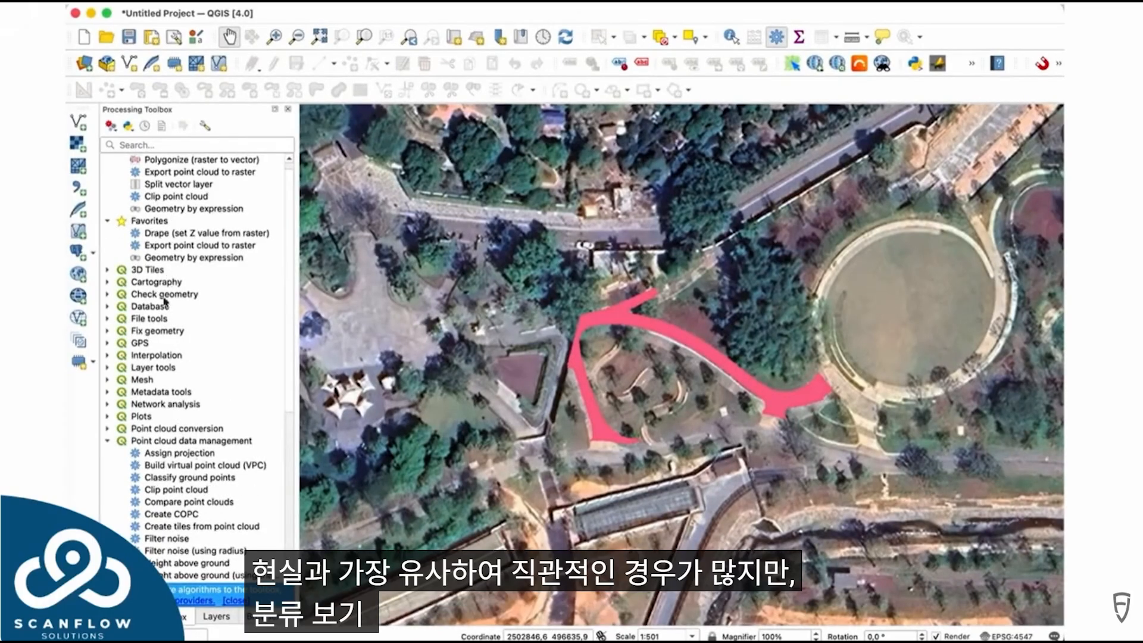
pyautogui.scroll(-7, 178, 502)
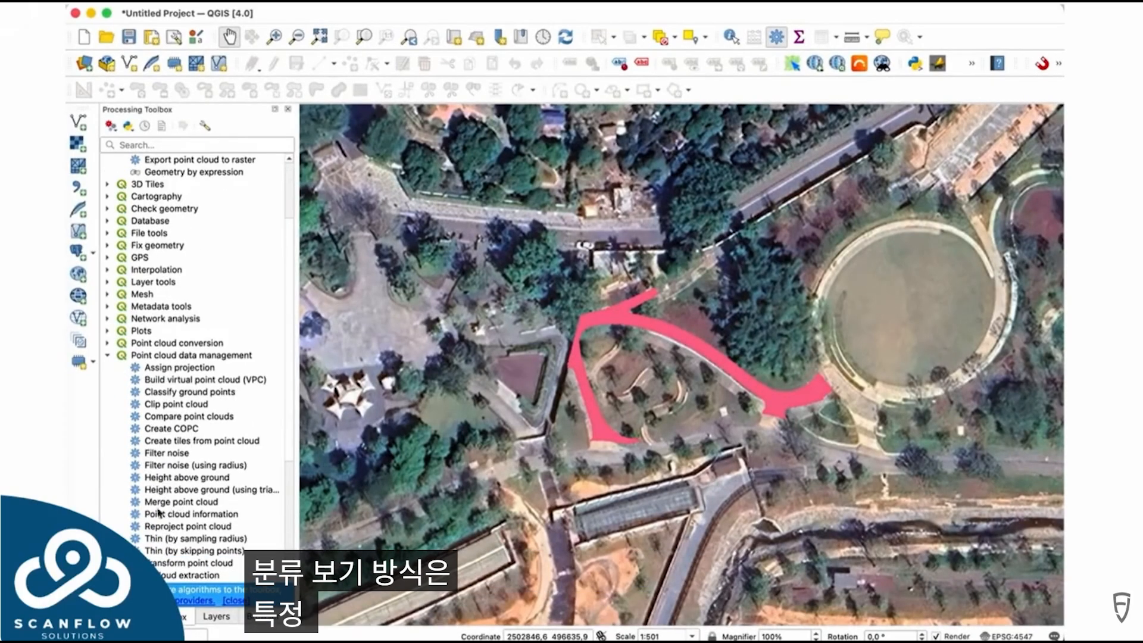
# Open the Export point cloud to raster algorithm from the Point cloud conversion group
pyautogui.click(193, 149)
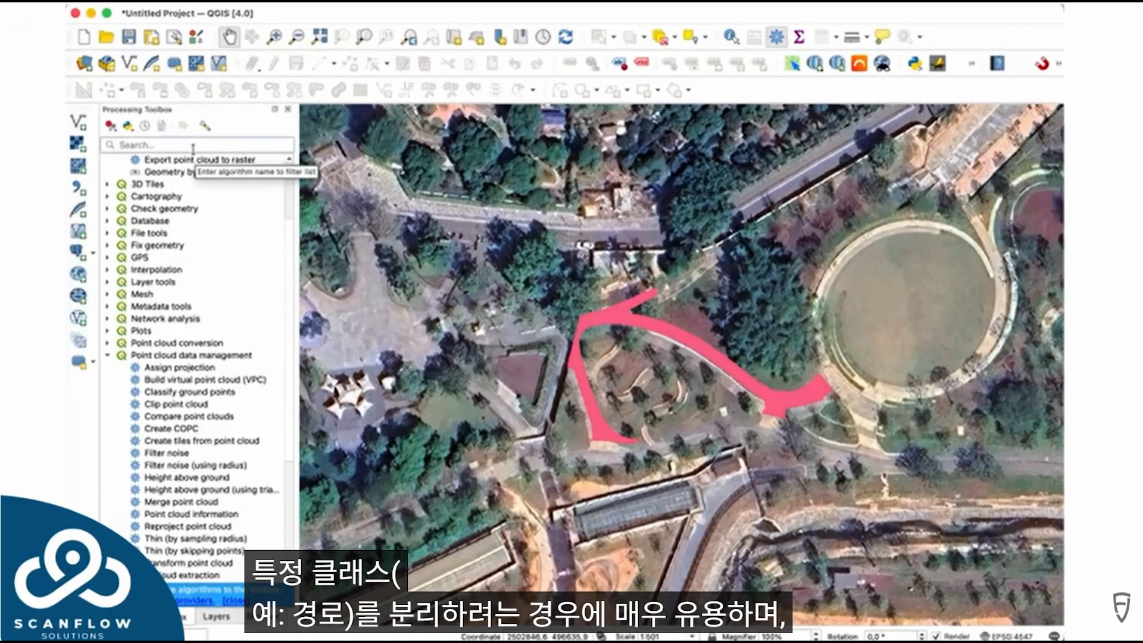
pyautogui.click(107, 343)
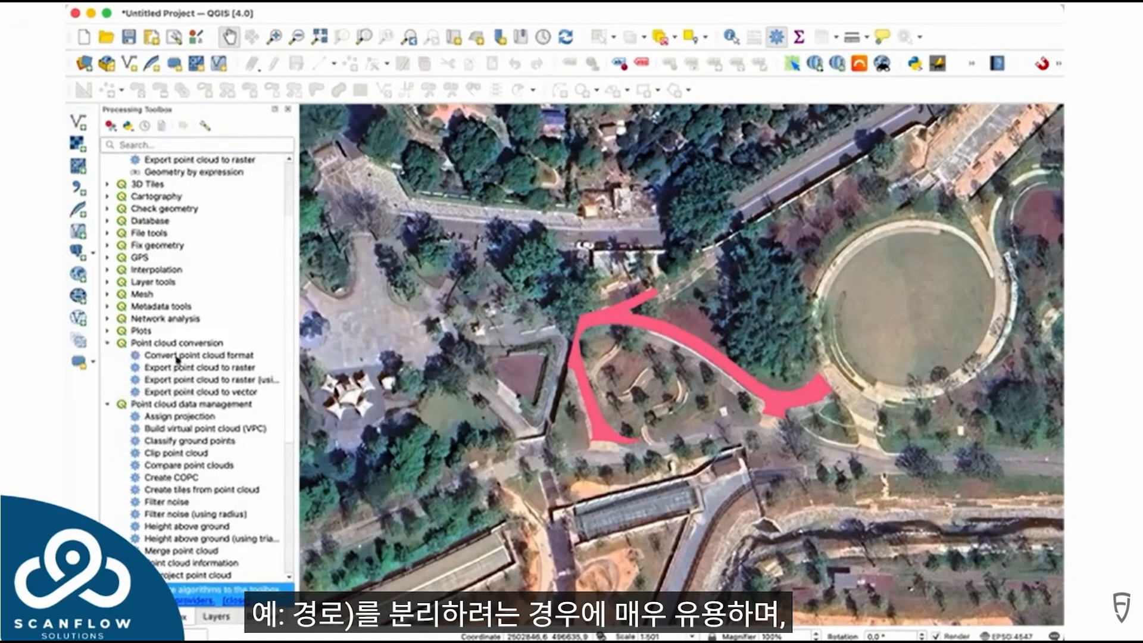
pyautogui.click(200, 368)
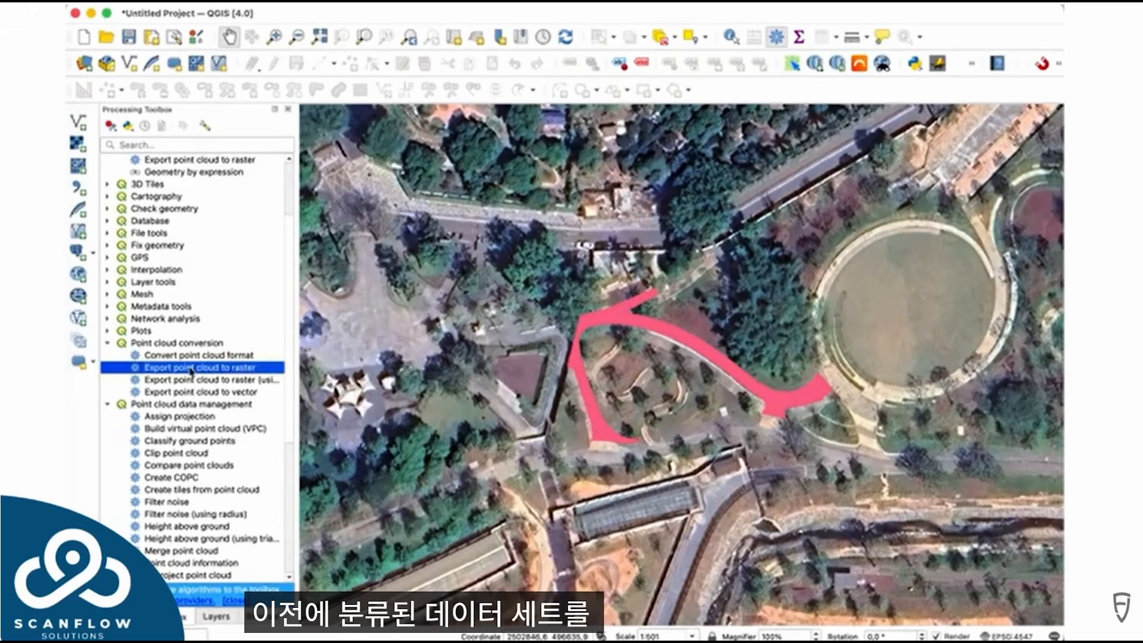
pyautogui.doubleClick(201, 369)
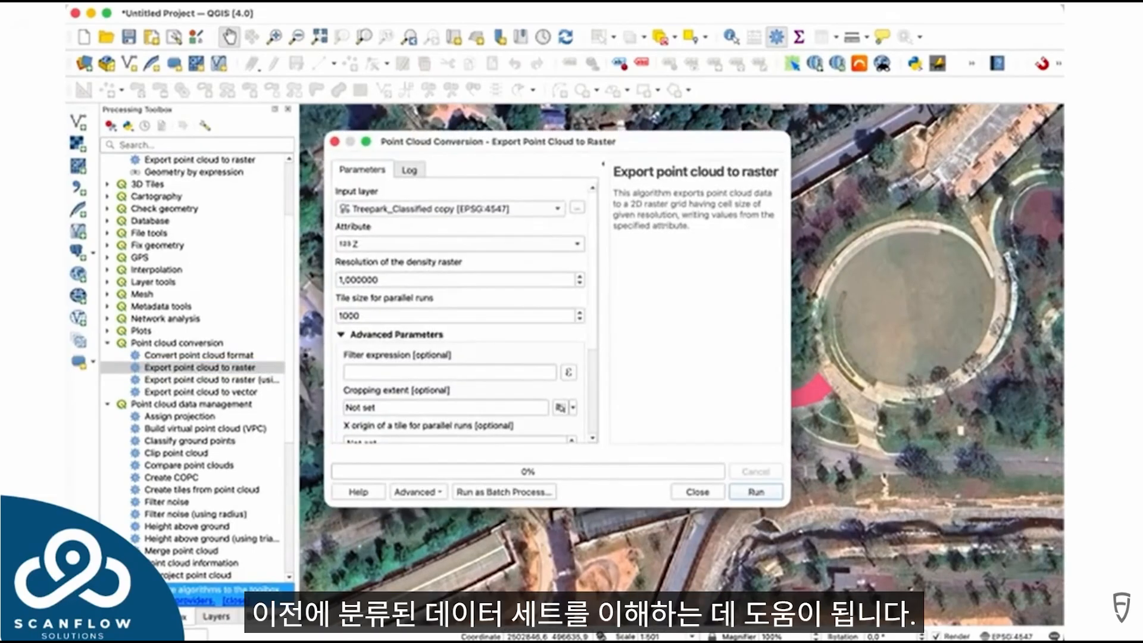
# Set the raster export to use Treepark_Classified copy as input, Classification as attribute and a resolution of 0.1
pyautogui.click(510, 216)
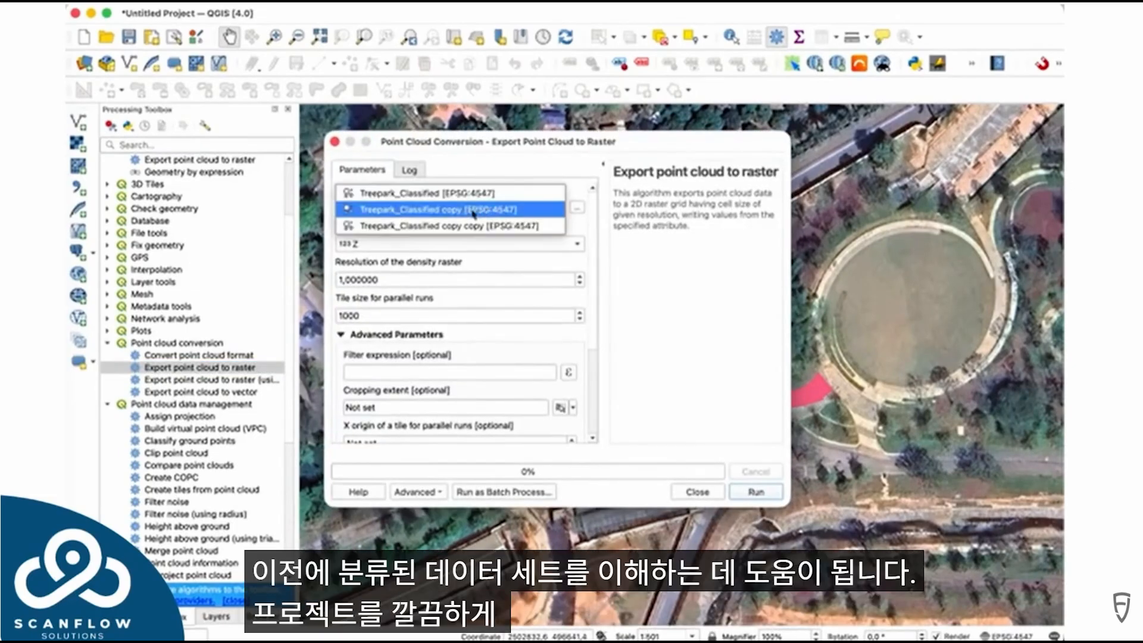
pyautogui.click(429, 209)
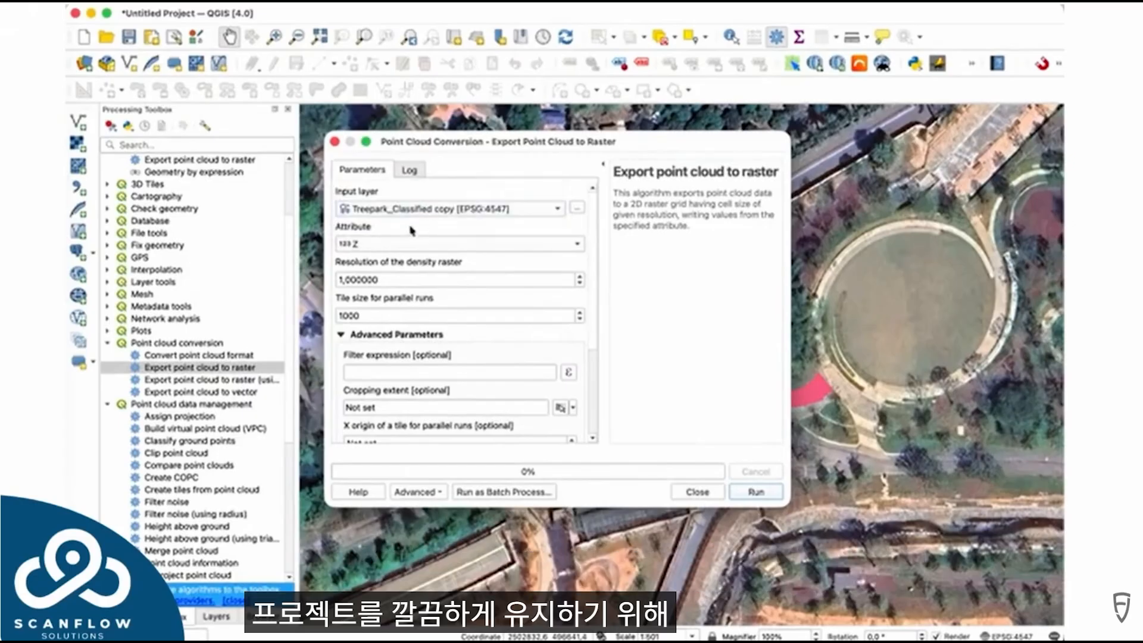
pyautogui.click(378, 244)
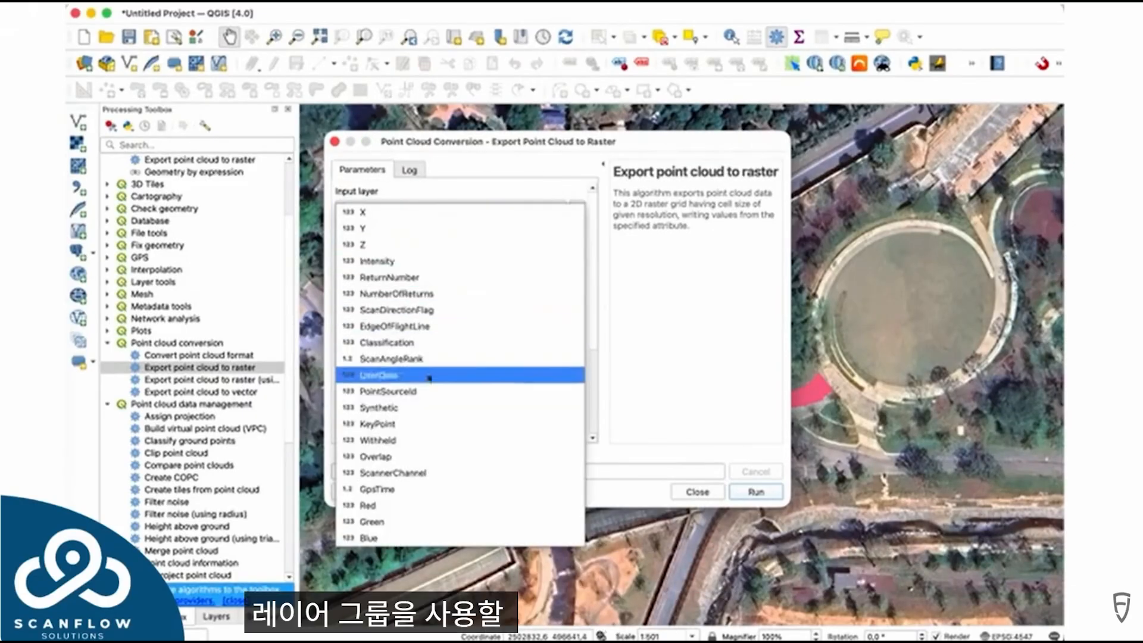
pyautogui.click(424, 342)
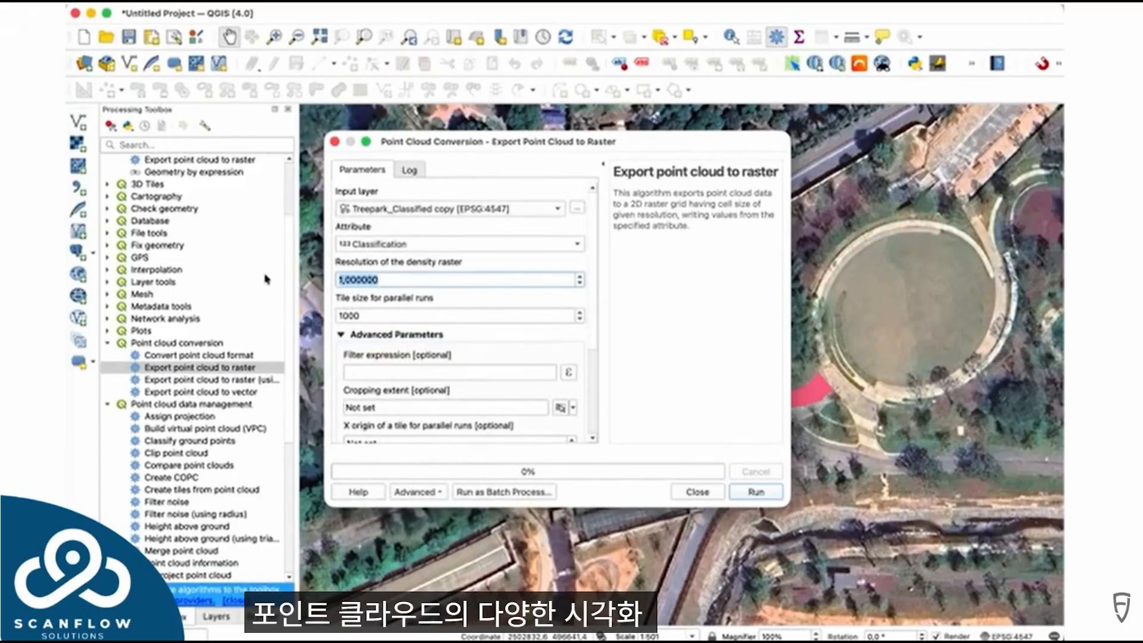
pyautogui.write('1')
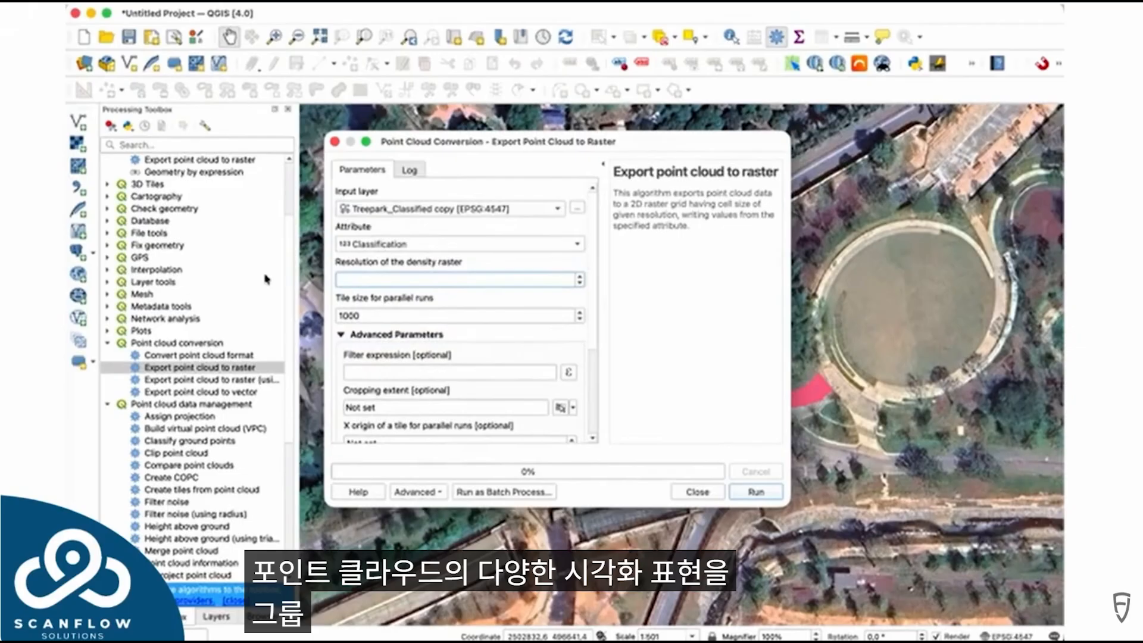
pyautogui.write('0')
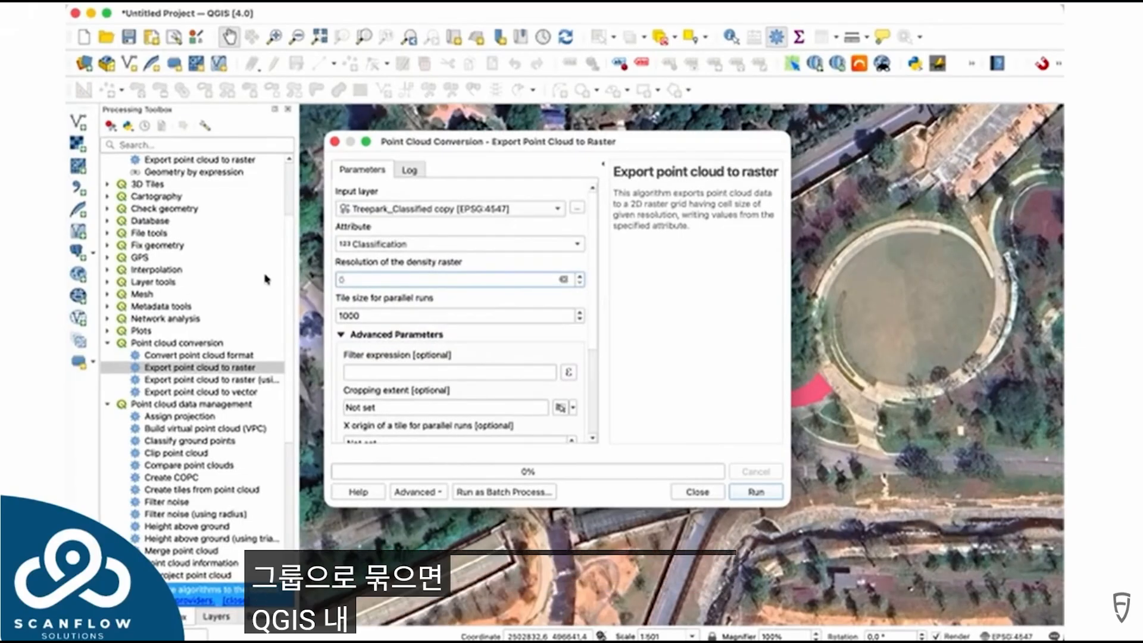
pyautogui.write('.01')
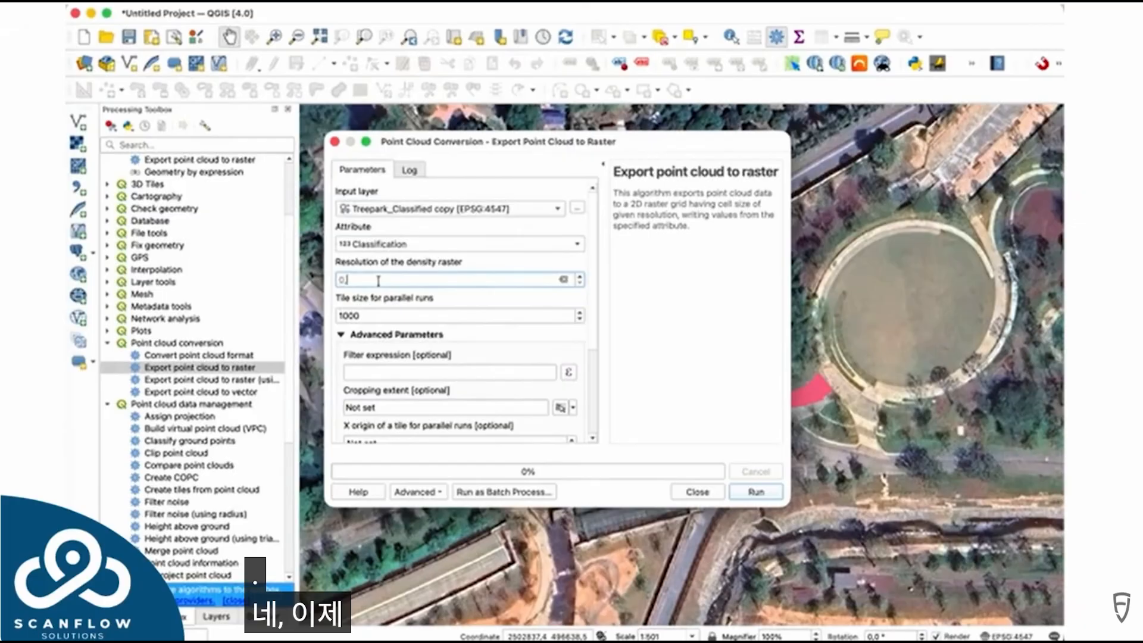
# Open the expression builder for the raster export's filter and locate the Classification attribute among the point cloud attributes
pyautogui.click(568, 372)
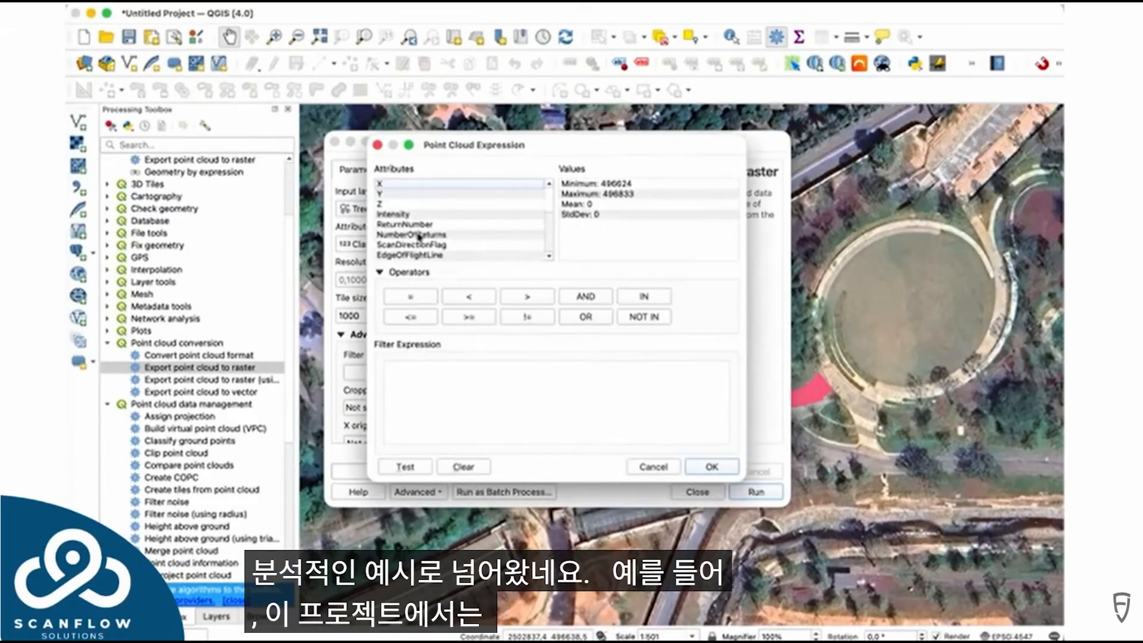
pyautogui.scroll(-5, 417, 241)
pyautogui.scroll(1, 399, 238)
pyautogui.scroll(-1, 396, 238)
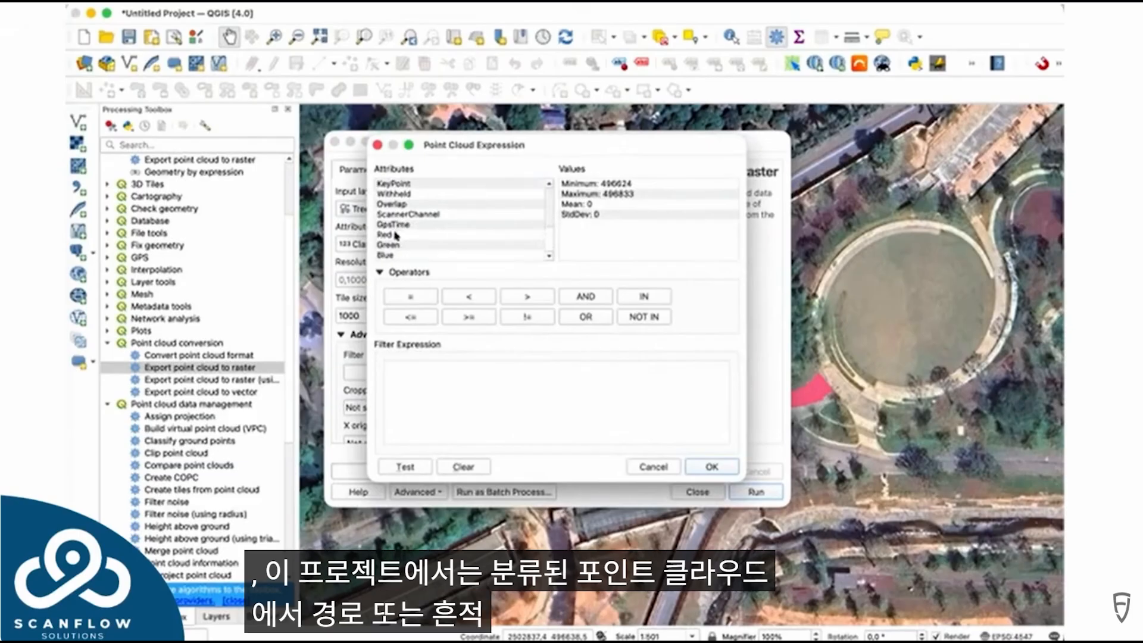
pyautogui.scroll(1, 393, 242)
pyautogui.scroll(1, 394, 240)
pyautogui.click(398, 235)
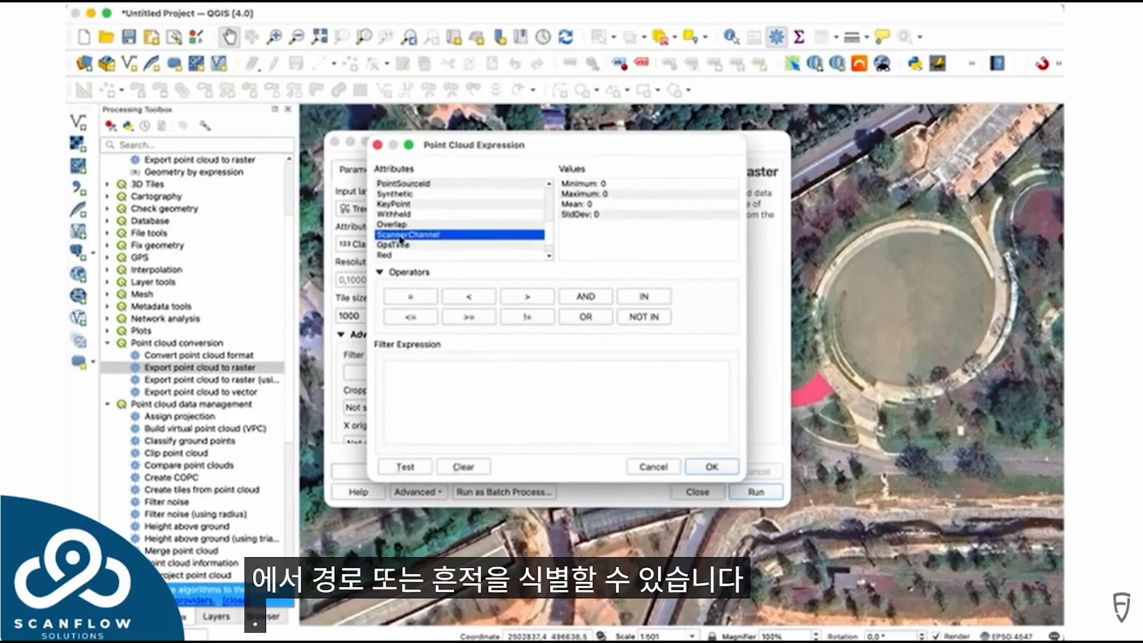
pyautogui.scroll(1, 399, 234)
pyautogui.scroll(3, 397, 234)
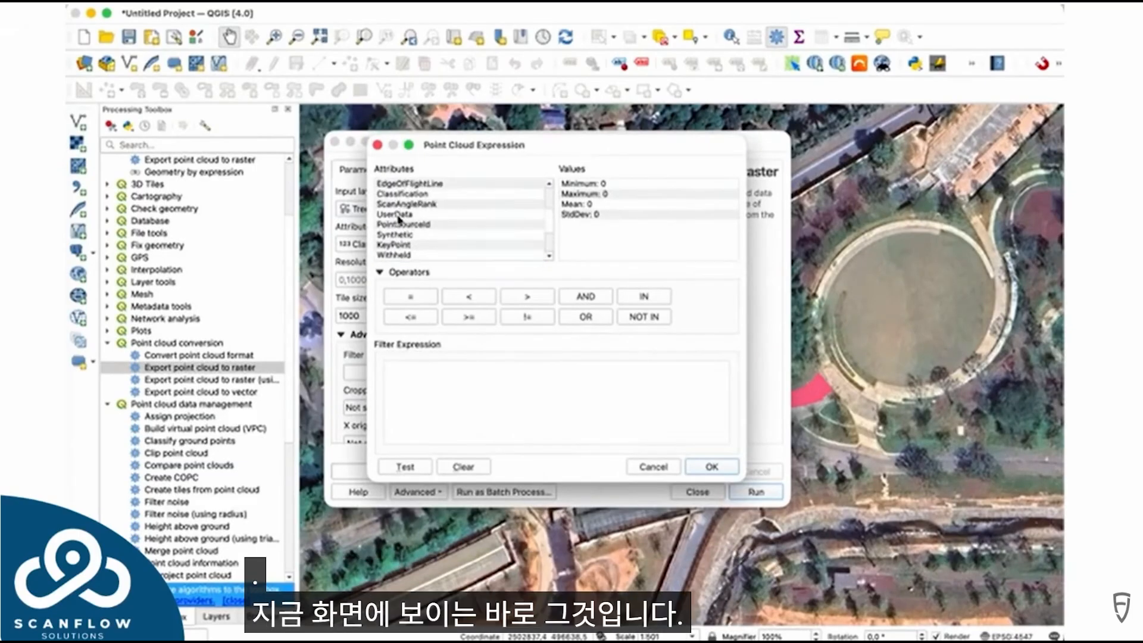
# Set the point cloud filter expression to Classification = 21 and accept it
pyautogui.doubleClick(403, 194)
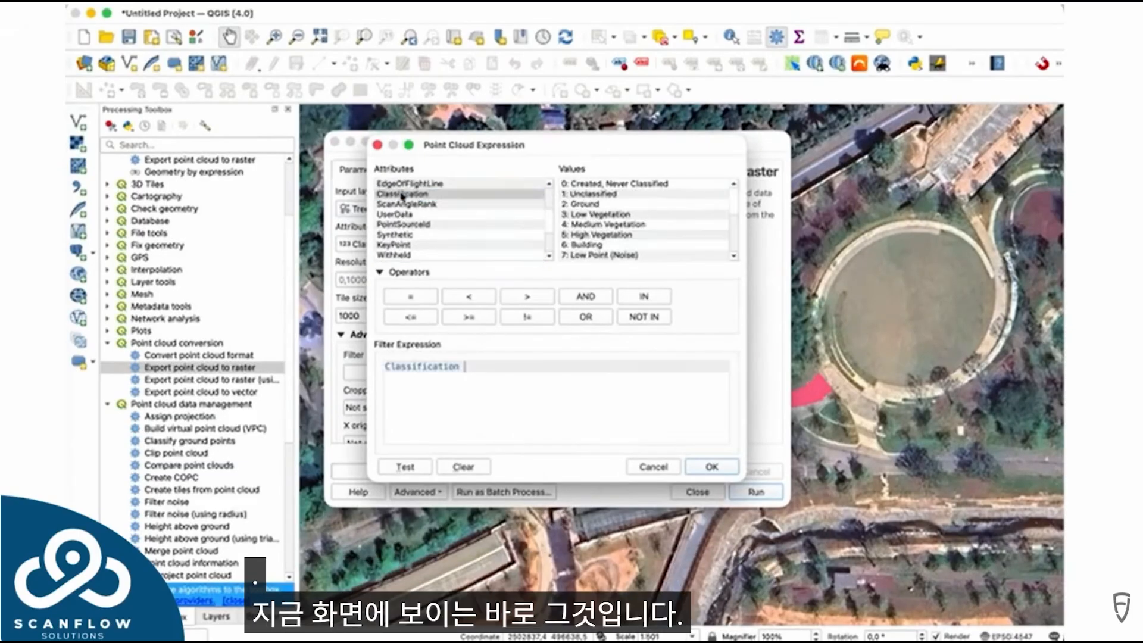
pyautogui.click(412, 296)
pyautogui.scroll(-4, 625, 237)
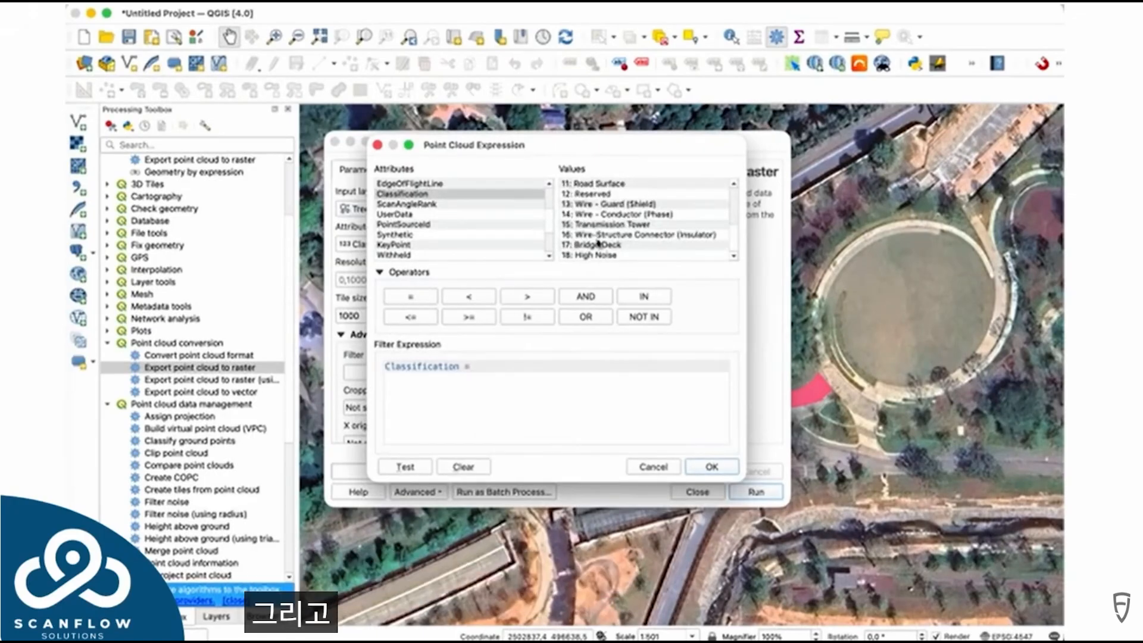
pyautogui.scroll(4, 586, 224)
pyautogui.scroll(-4, 586, 232)
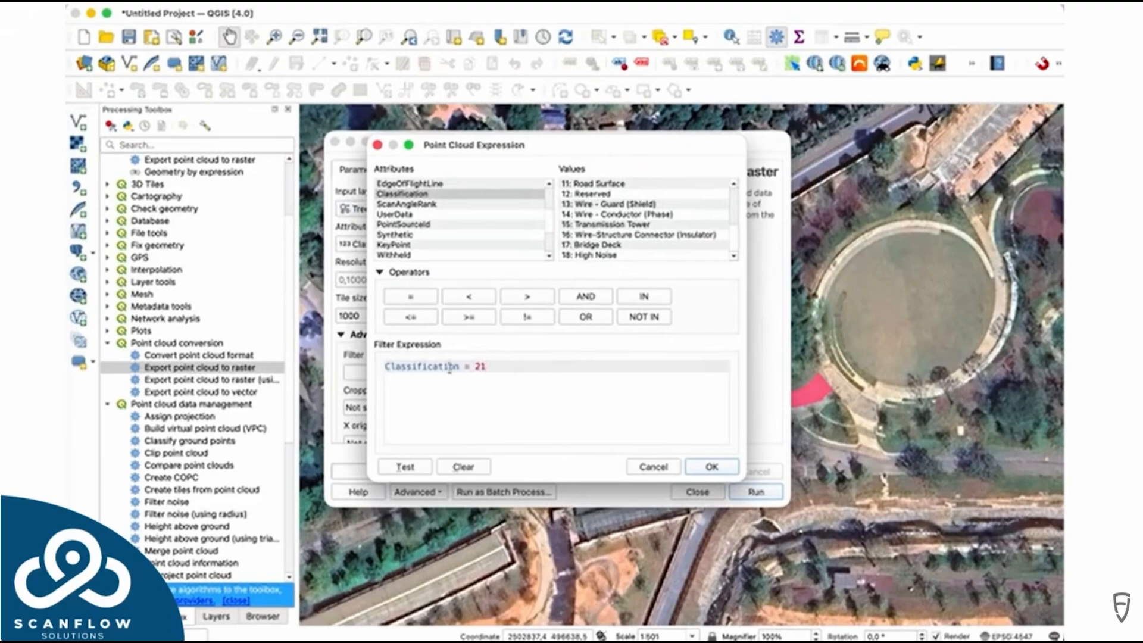
pyautogui.click(709, 466)
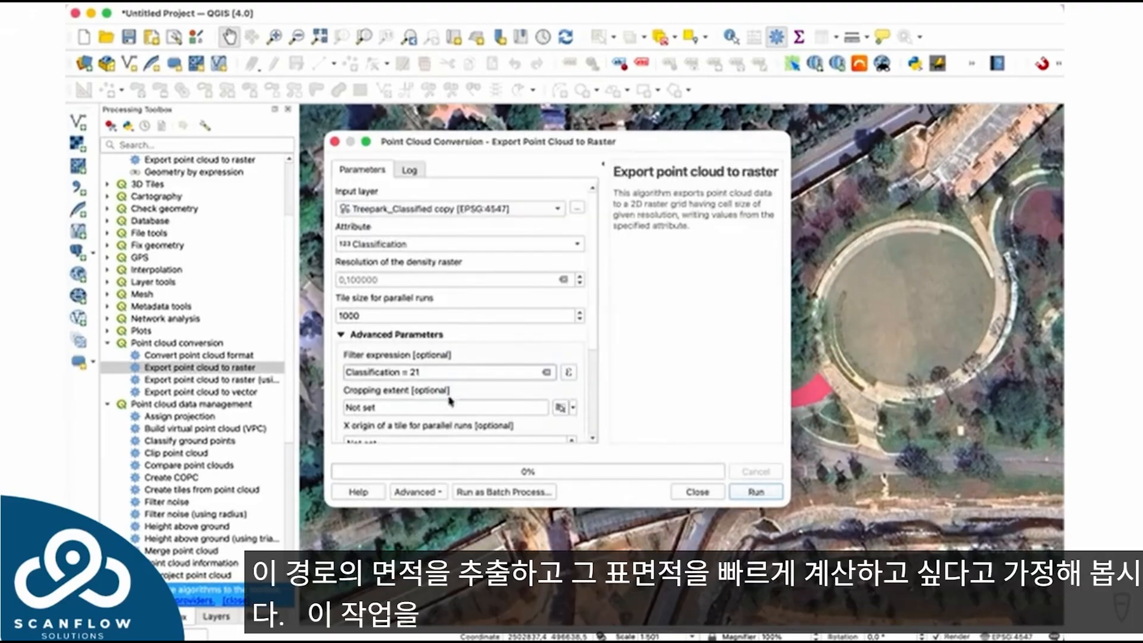
# Run the point cloud export to a temporary raster, close the tool, and inspect the exported path layer on the map
pyautogui.scroll(-5, 460, 409)
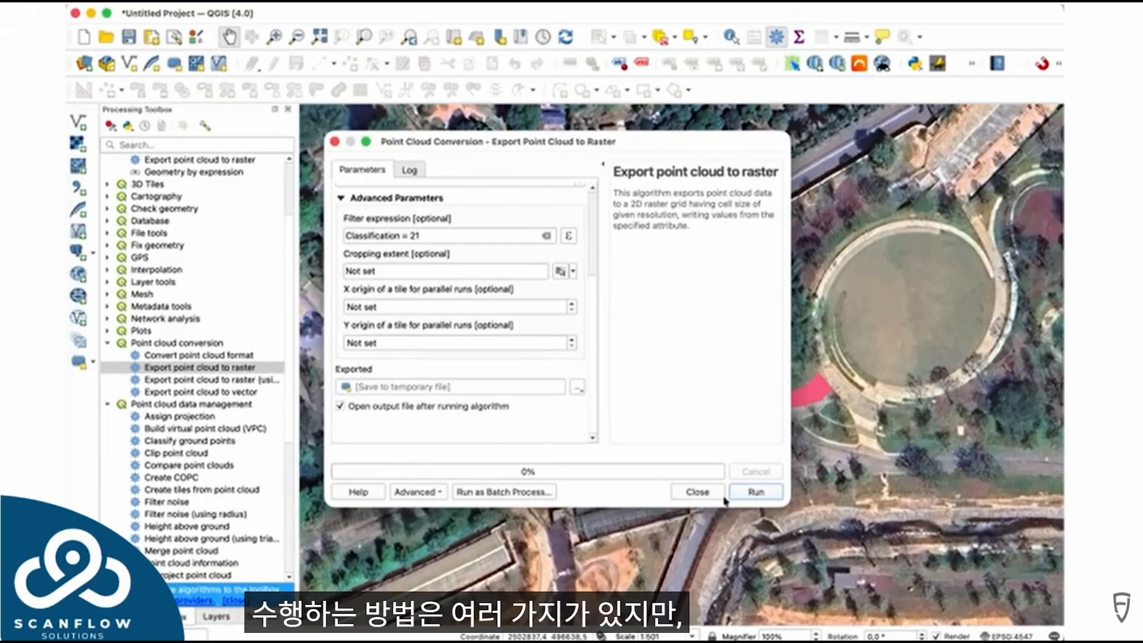
pyautogui.click(744, 493)
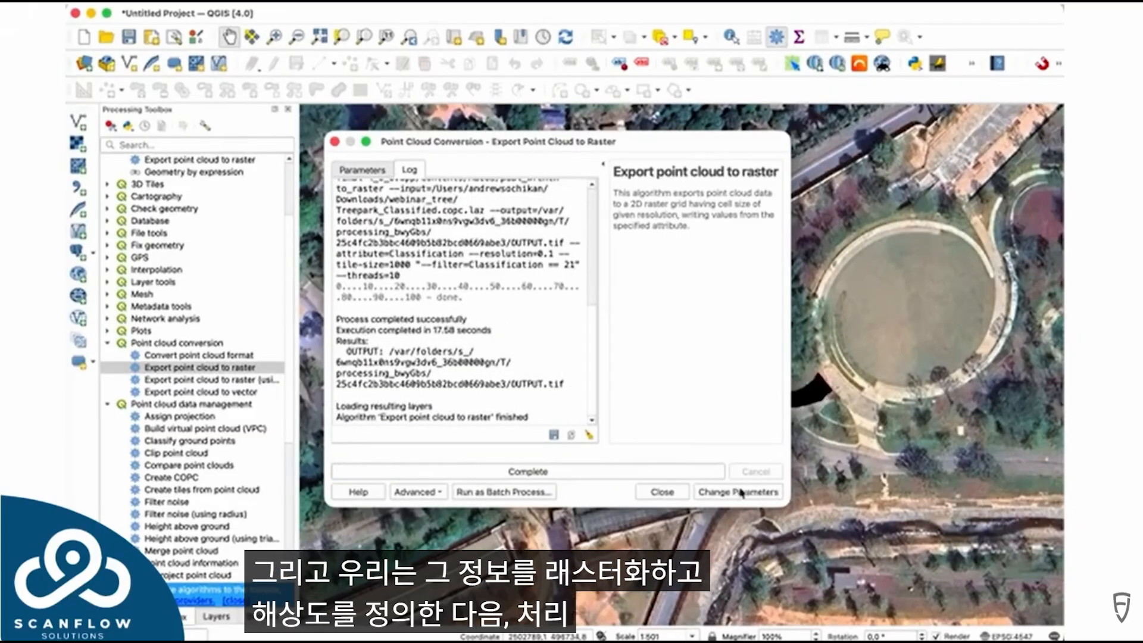
pyautogui.click(335, 141)
pyautogui.click(216, 618)
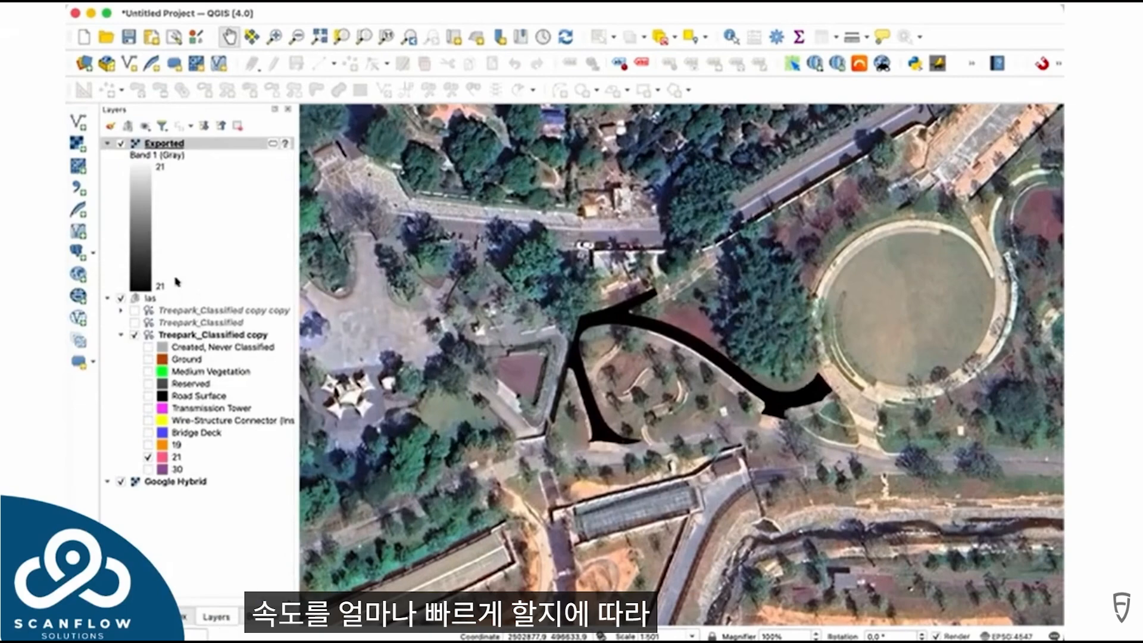
pyautogui.scroll(3, 673, 324)
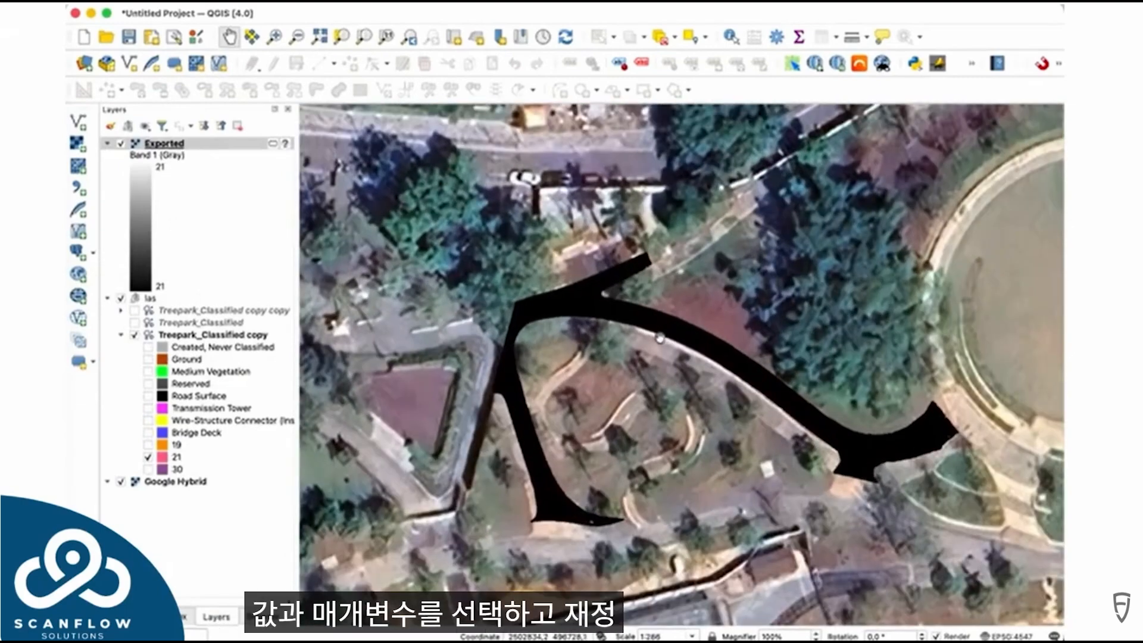
pyautogui.scroll(1, 675, 320)
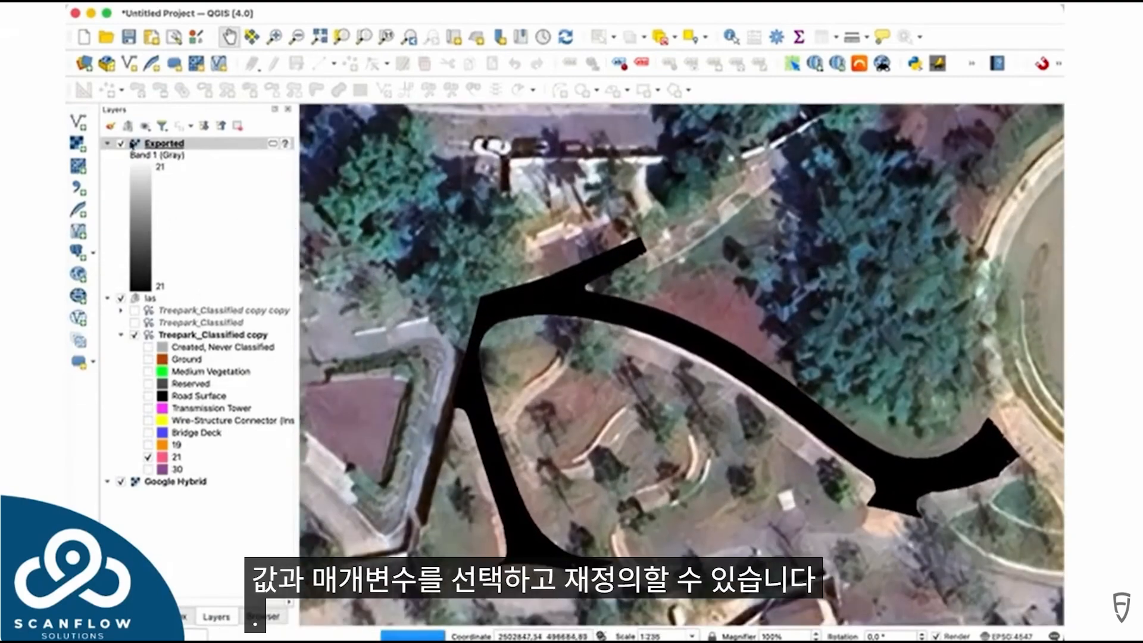
# Assign the EPSG:4547 coordinate reference system to the Exported raster layer and bring up the processing tools
pyautogui.click(285, 144)
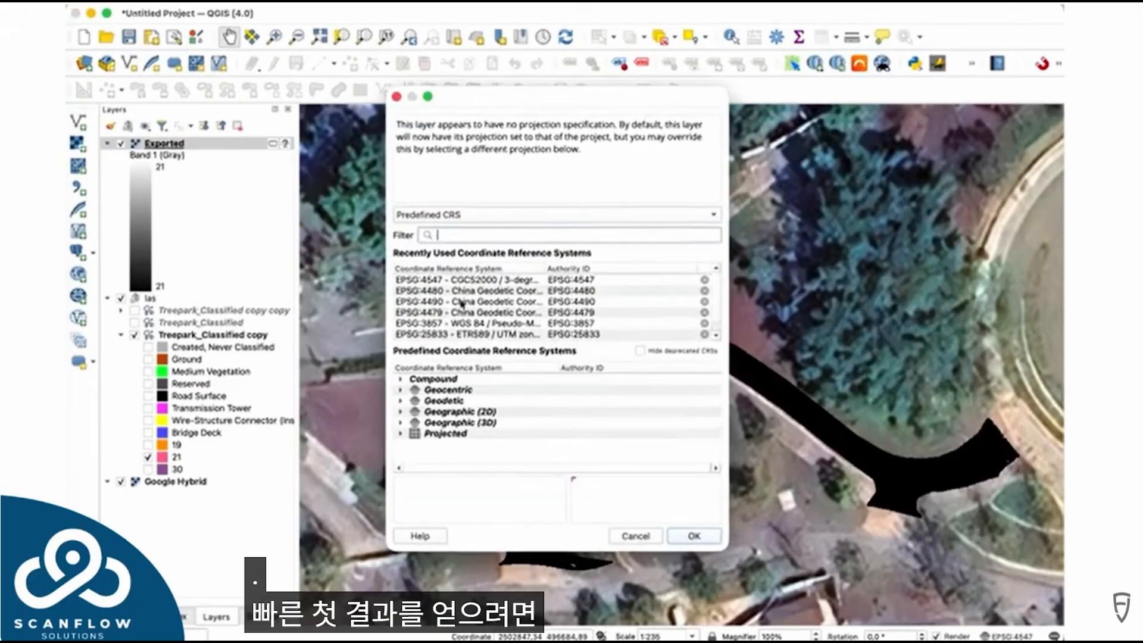
pyautogui.click(454, 280)
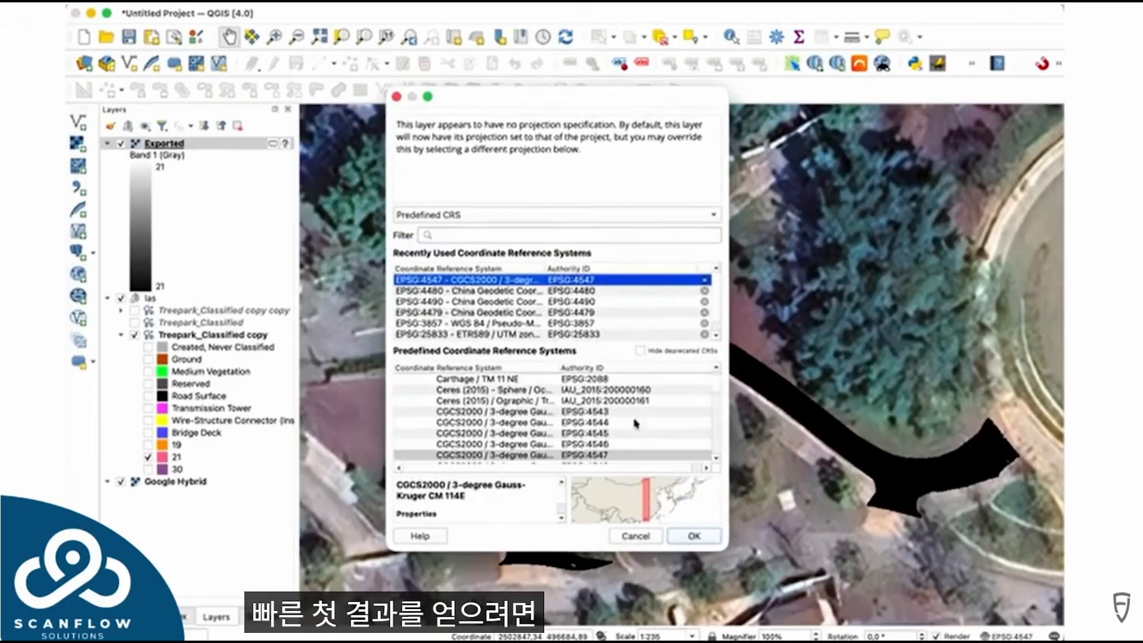
pyautogui.click(690, 536)
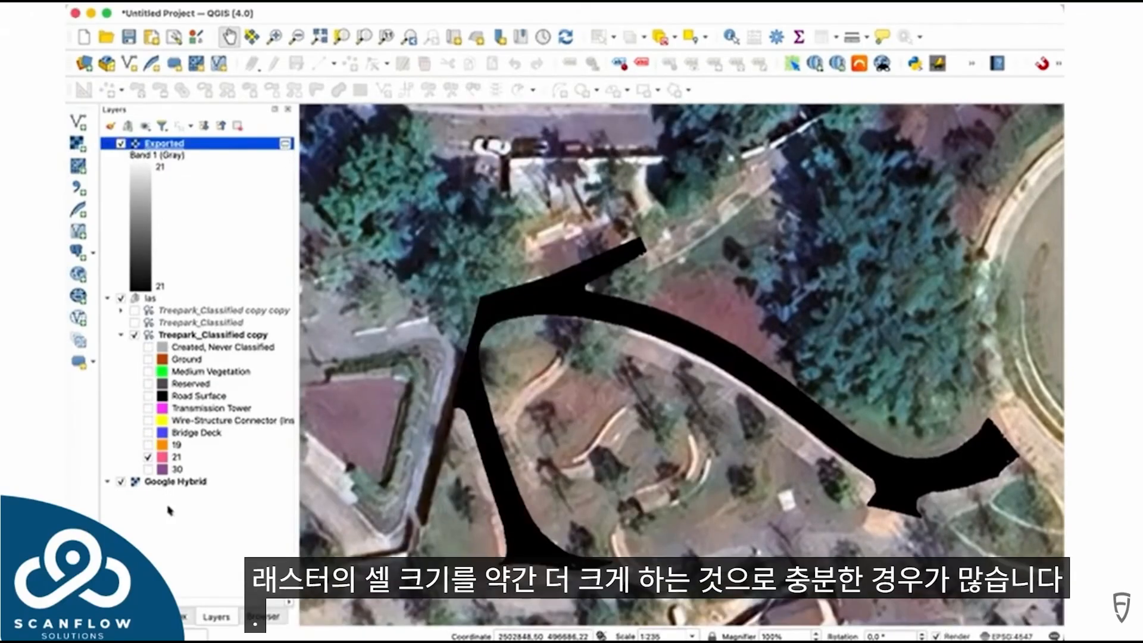
pyautogui.press('super+alt+t')
pyautogui.scroll(3, 143, 184)
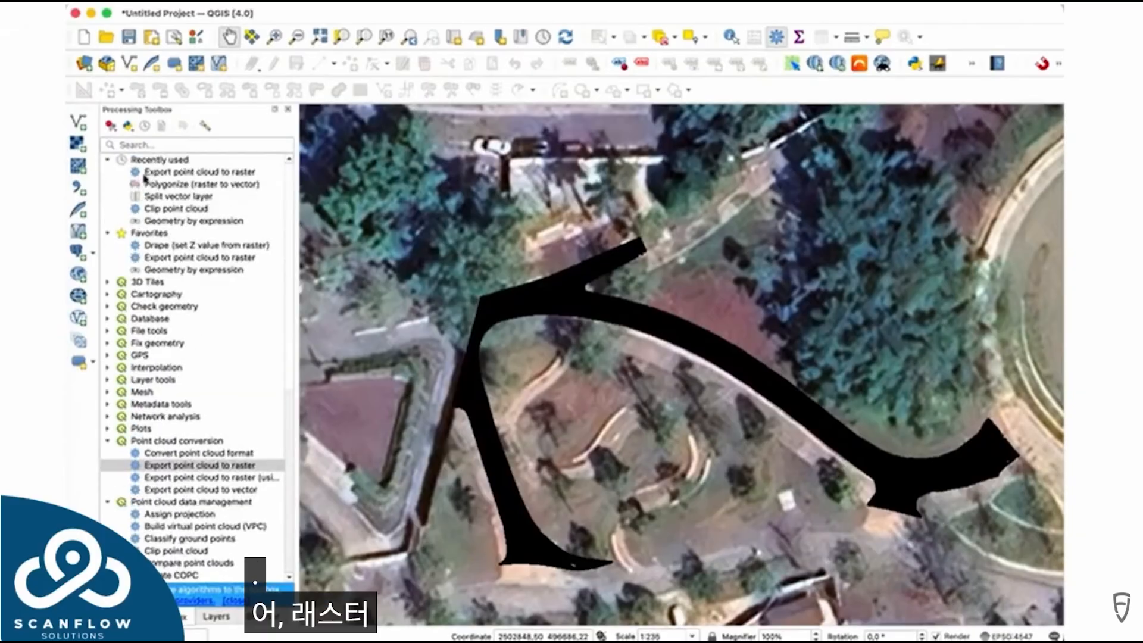
pyautogui.click(165, 186)
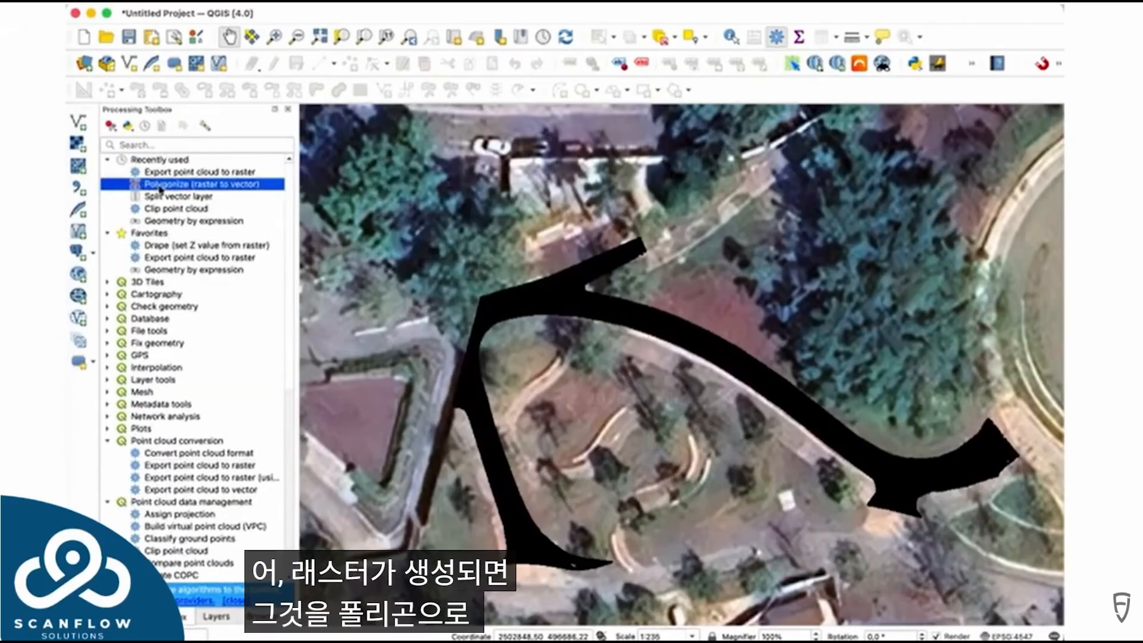
pyautogui.doubleClick(219, 186)
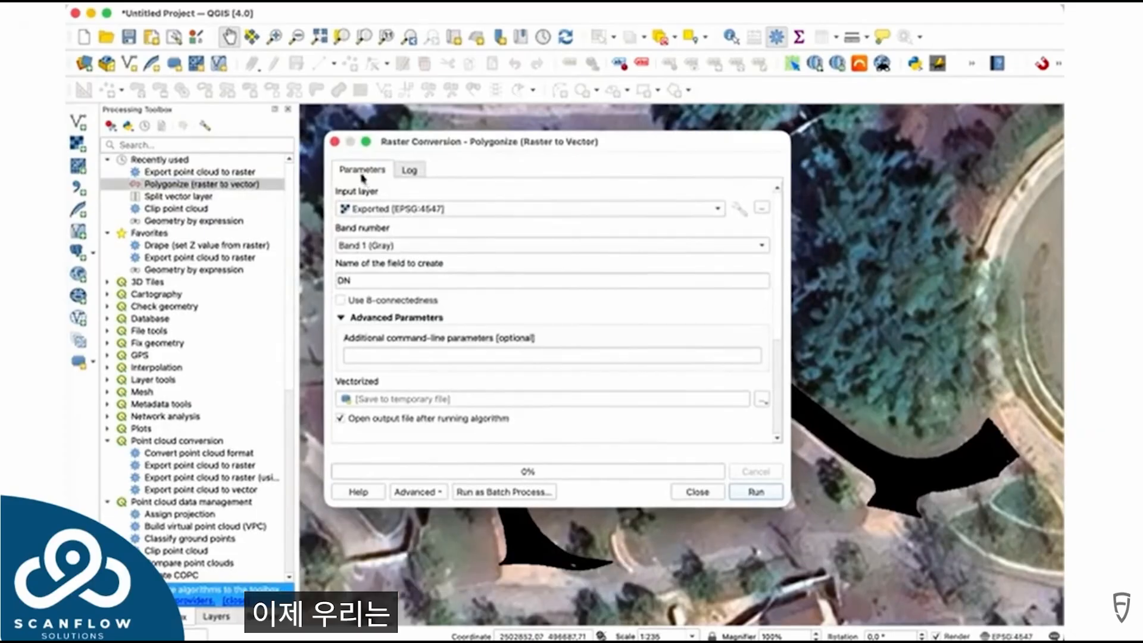
pyautogui.click(334, 142)
# Search the processing tools for "raster to vector" and open the GDAL Polygonize tool
pyautogui.scroll(-10, 166, 298)
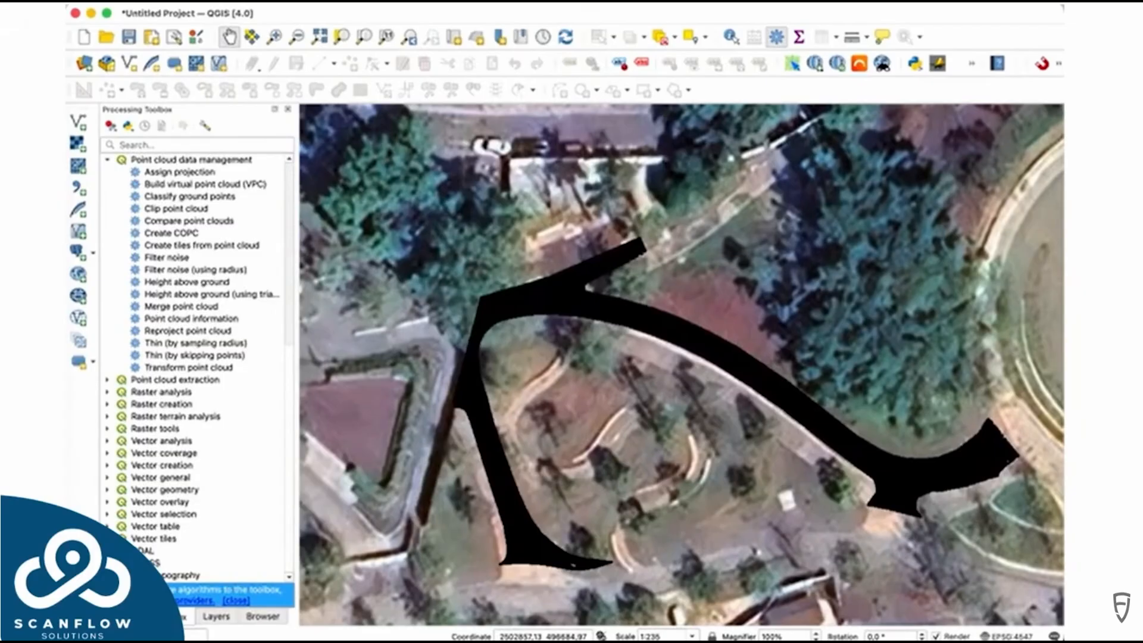
pyautogui.scroll(-3, 173, 500)
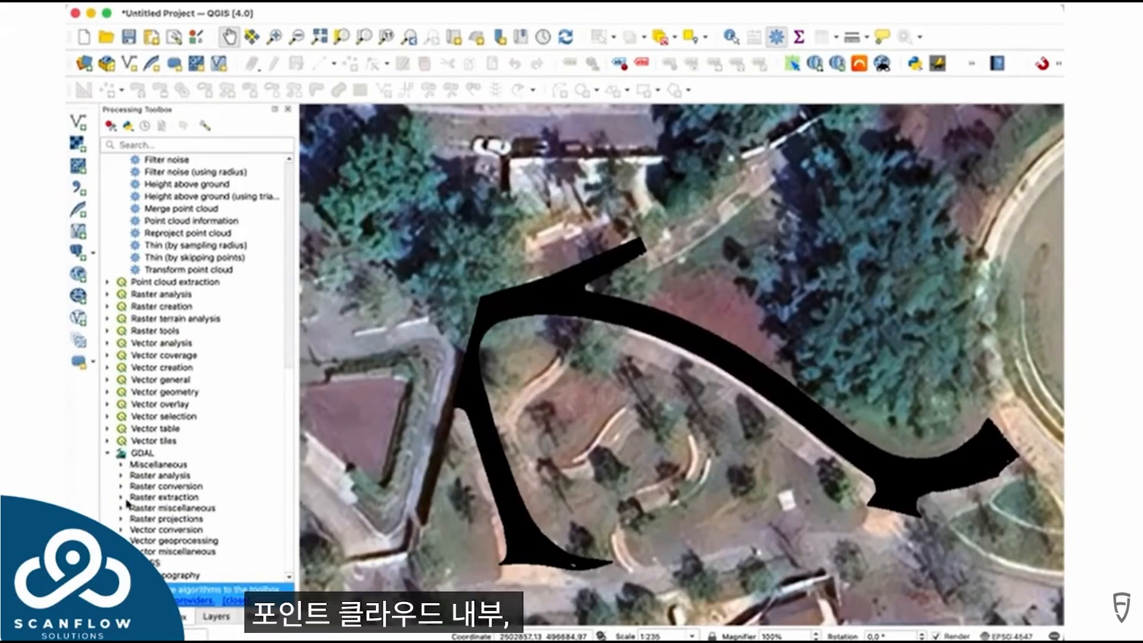
pyautogui.scroll(10, 169, 209)
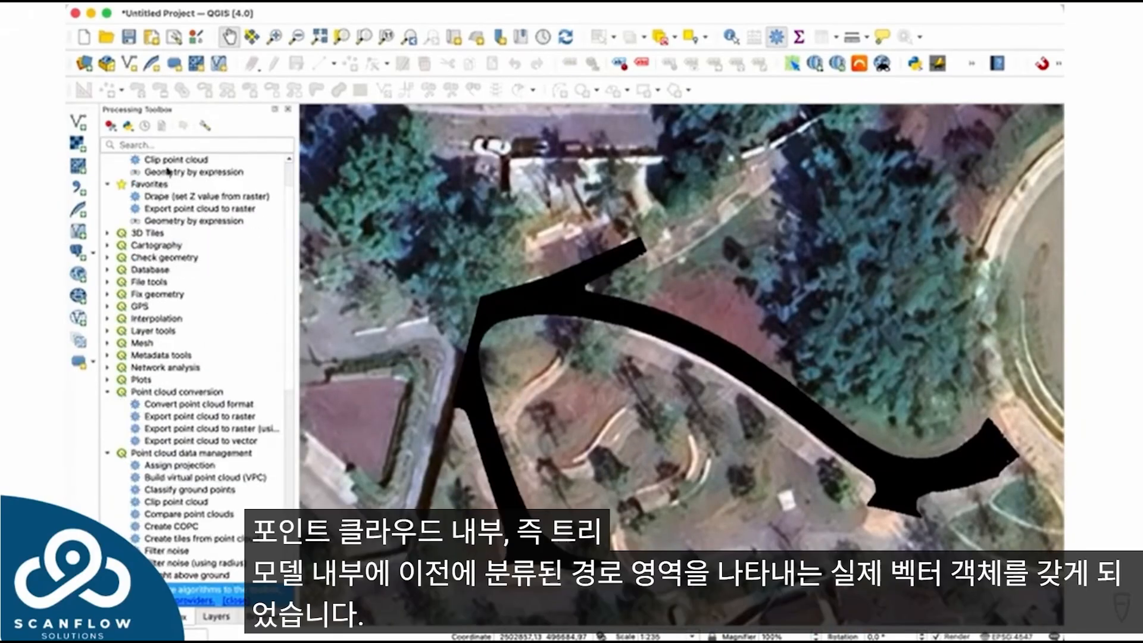
pyautogui.click(166, 145)
pyautogui.write('ra')
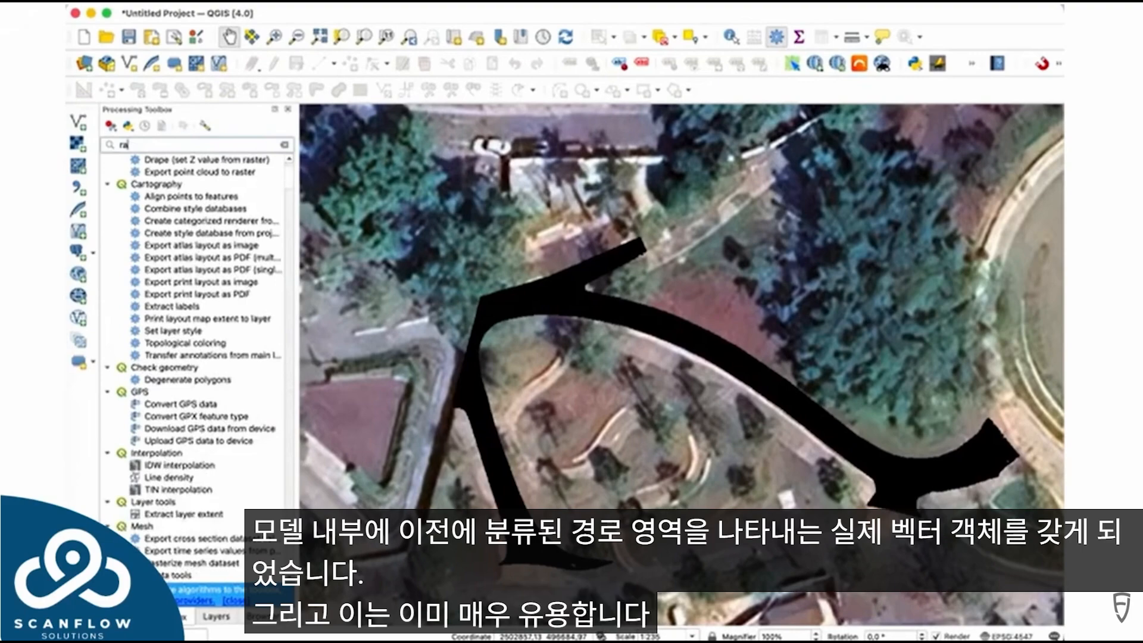
pyautogui.write('ster')
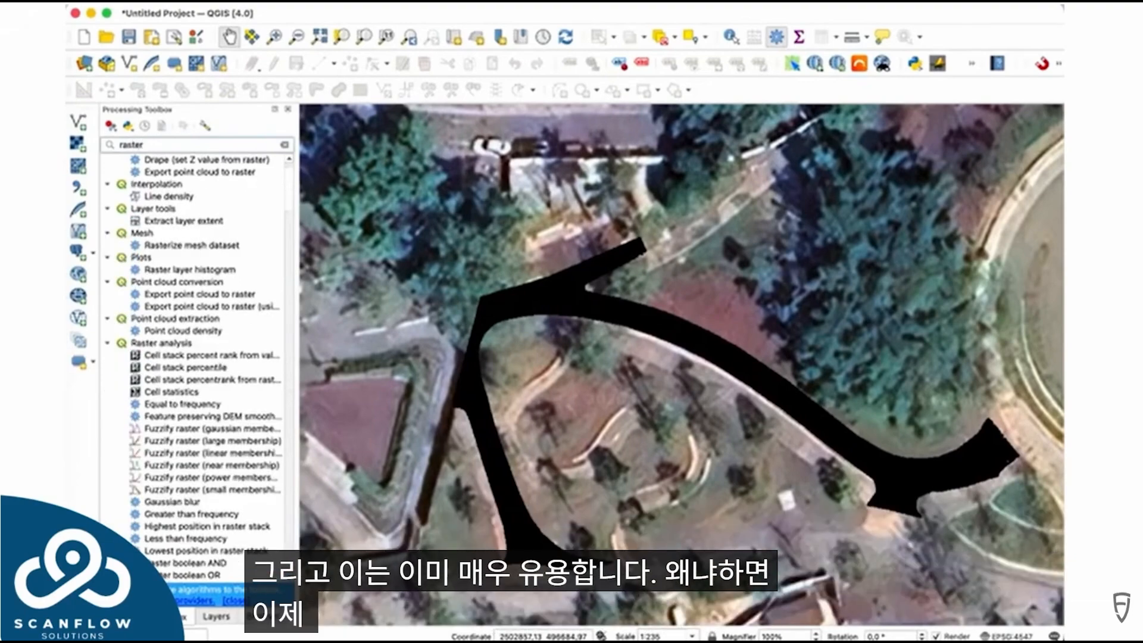
pyautogui.write(' to')
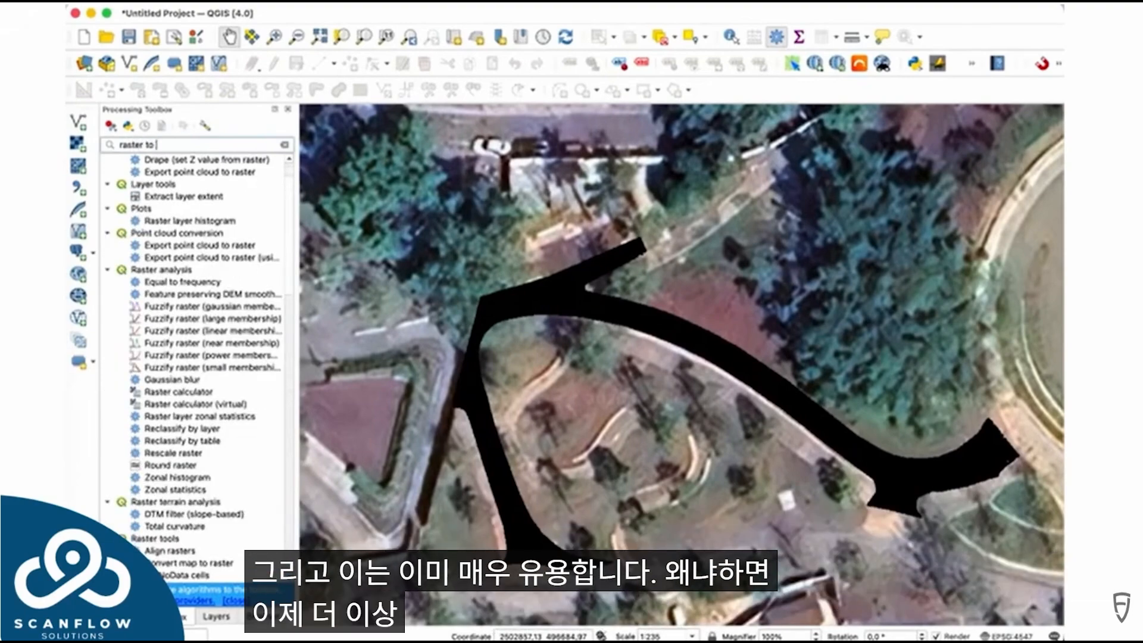
pyautogui.write(' vector')
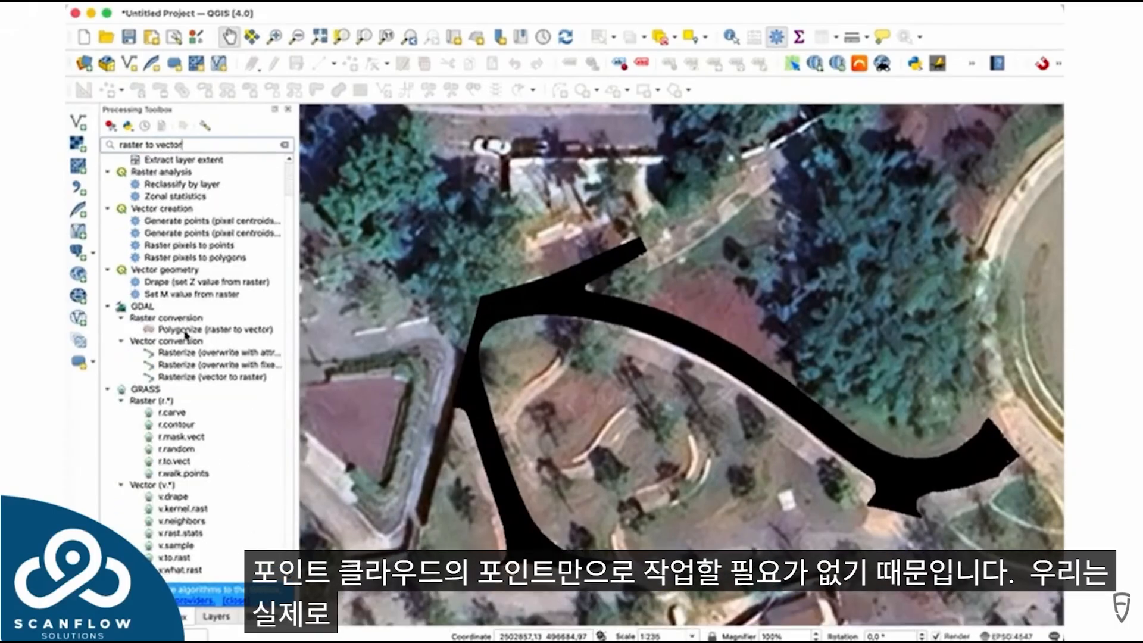
pyautogui.click(187, 332)
pyautogui.doubleClick(208, 331)
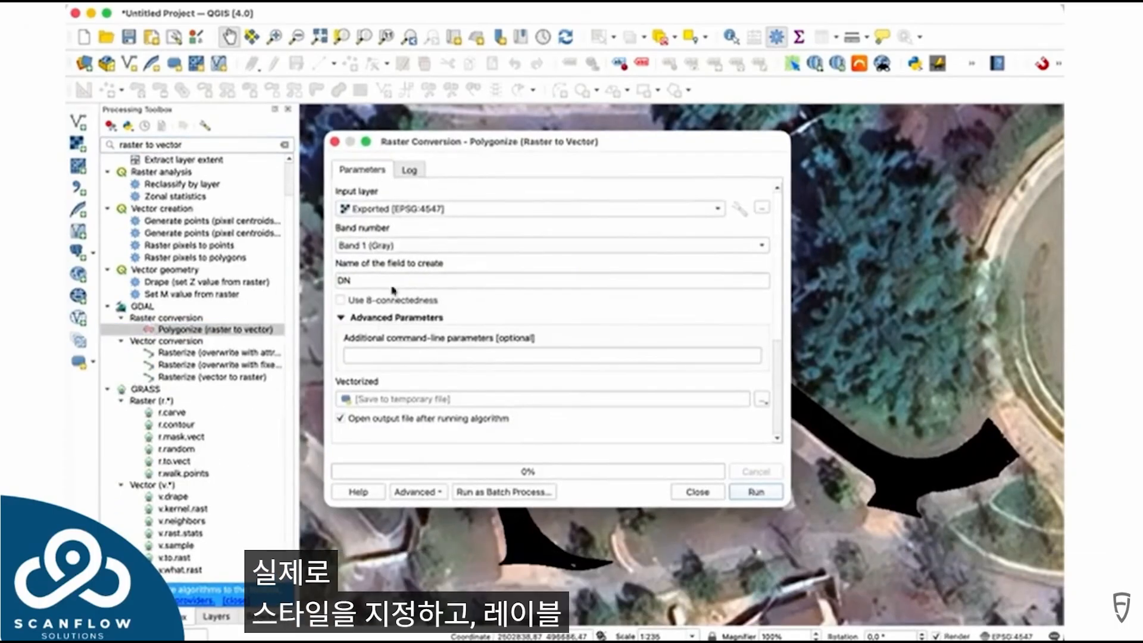
# Polygonize Band 1 of the Exported raster into a temporary vector layer with field DN, and close the tool
pyautogui.click(393, 250)
pyautogui.click(393, 247)
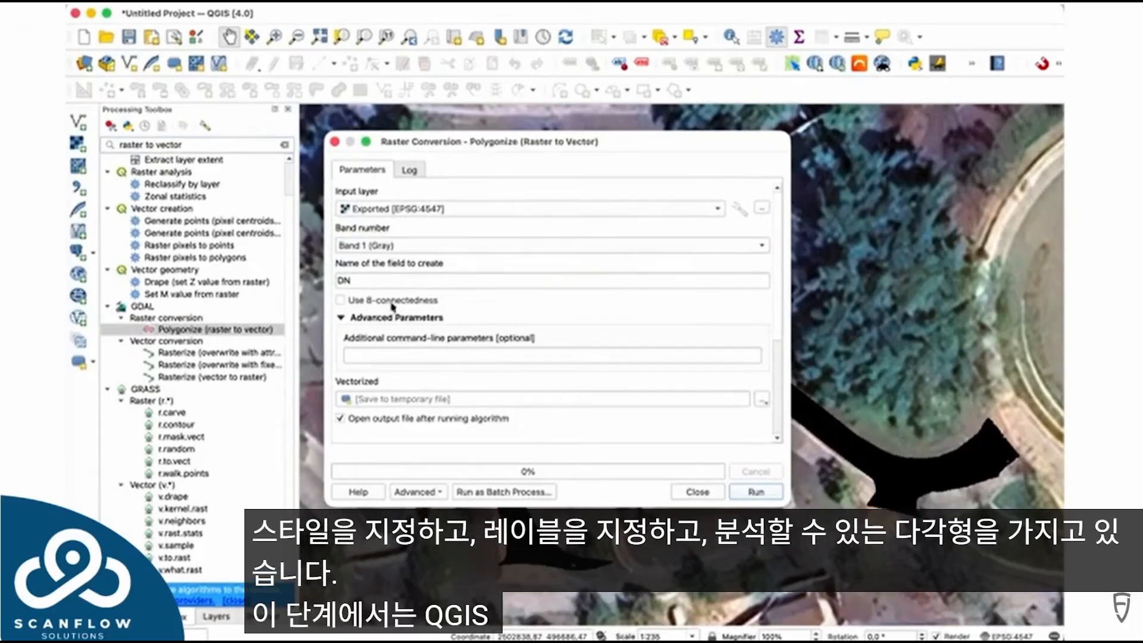
pyautogui.scroll(-1, 377, 348)
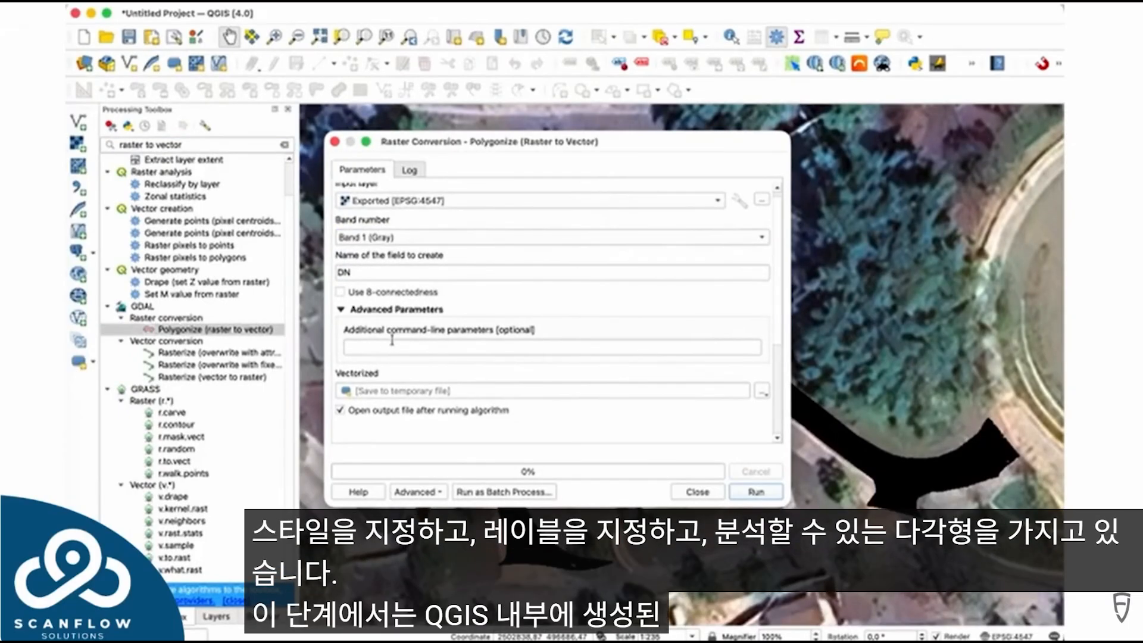
pyautogui.scroll(-1, 439, 382)
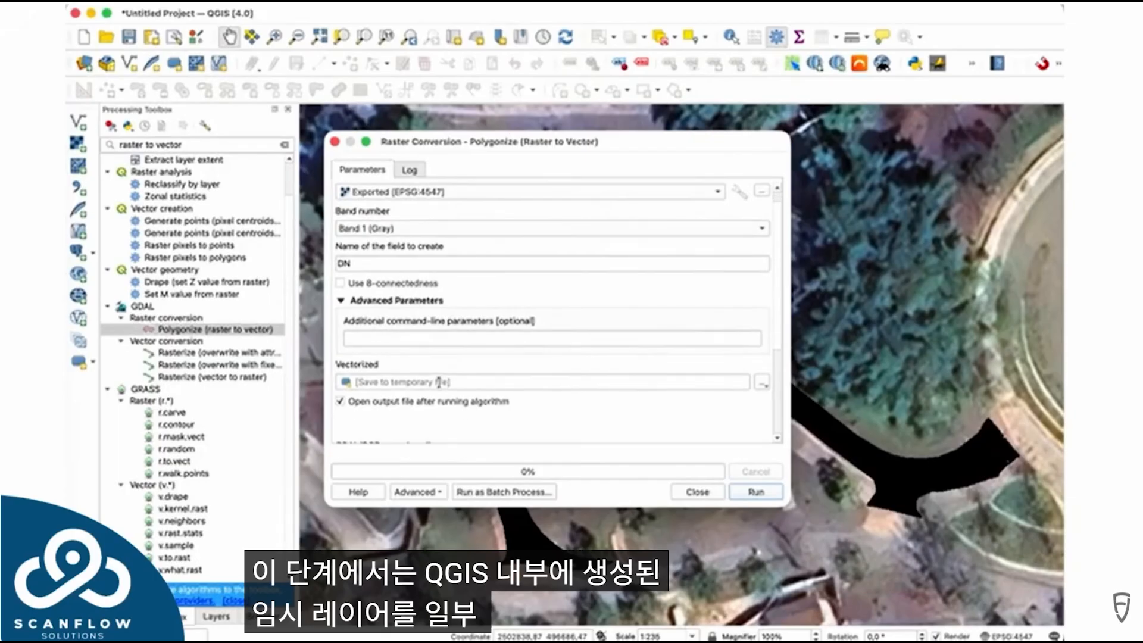
pyautogui.scroll(-8, 427, 314)
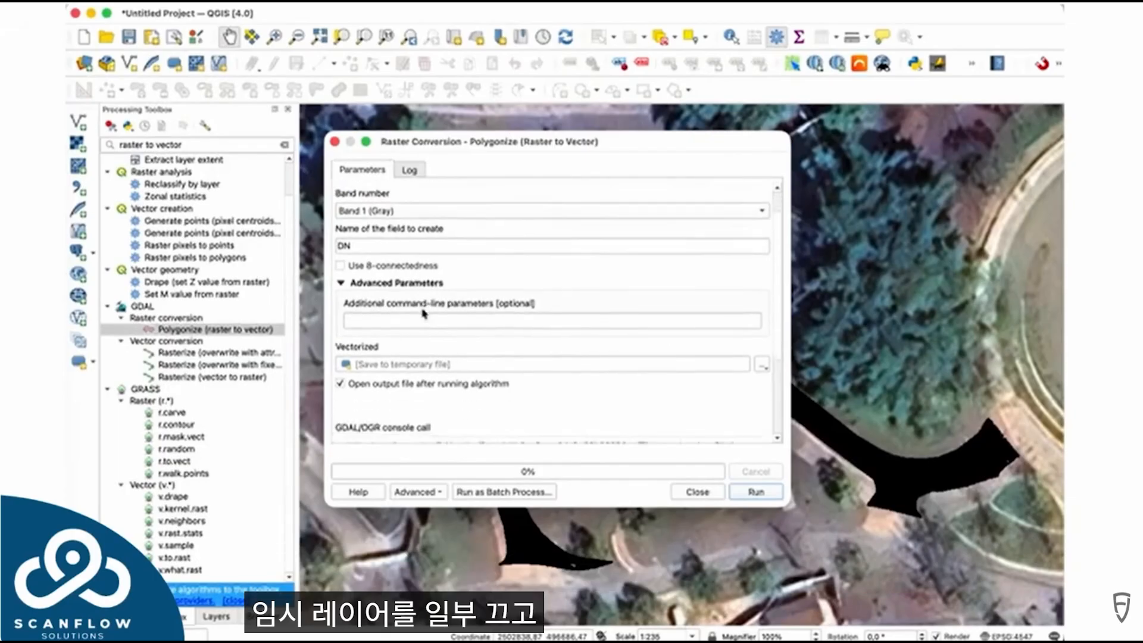
pyautogui.scroll(10, 489, 350)
pyautogui.click(756, 492)
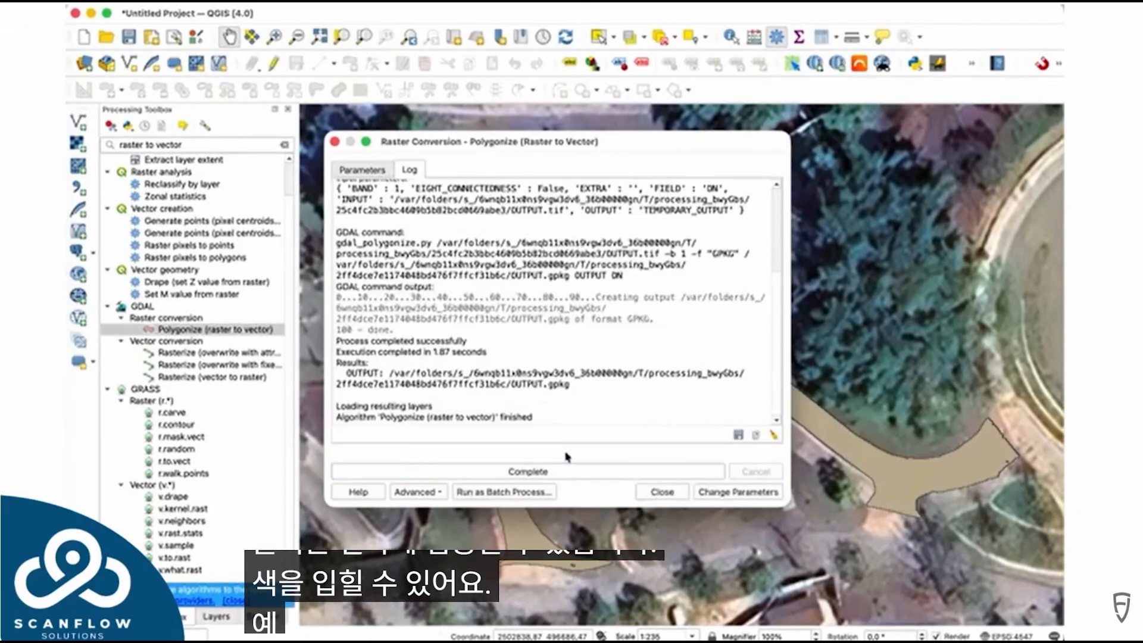
pyautogui.click(680, 492)
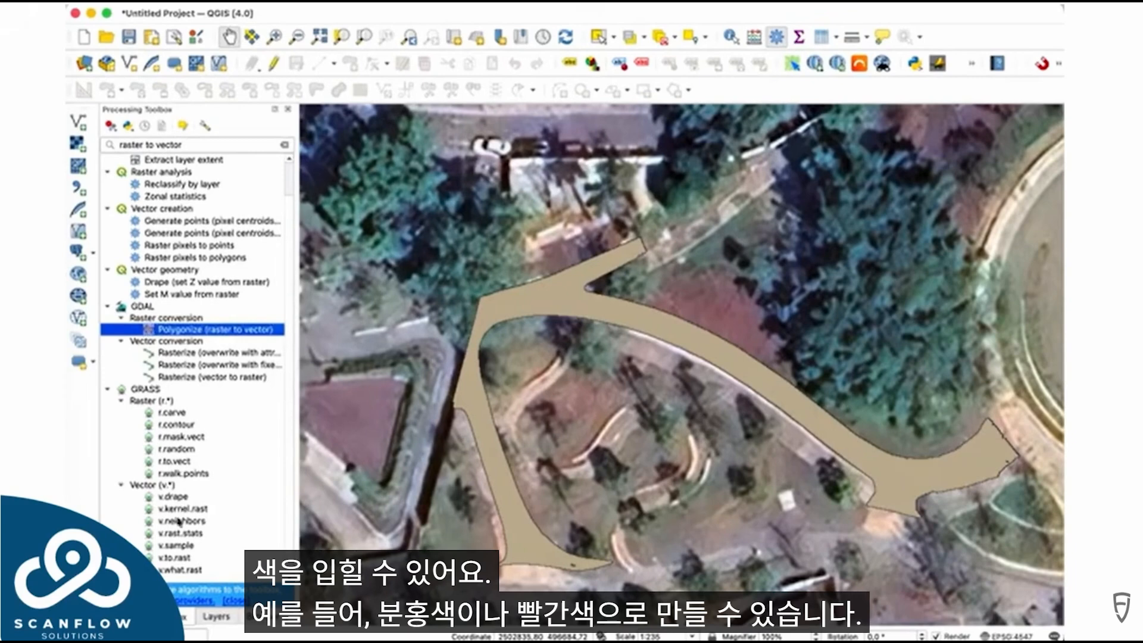
# Hide the Exported raster in the layer list and collapse its legend
pyautogui.click(221, 621)
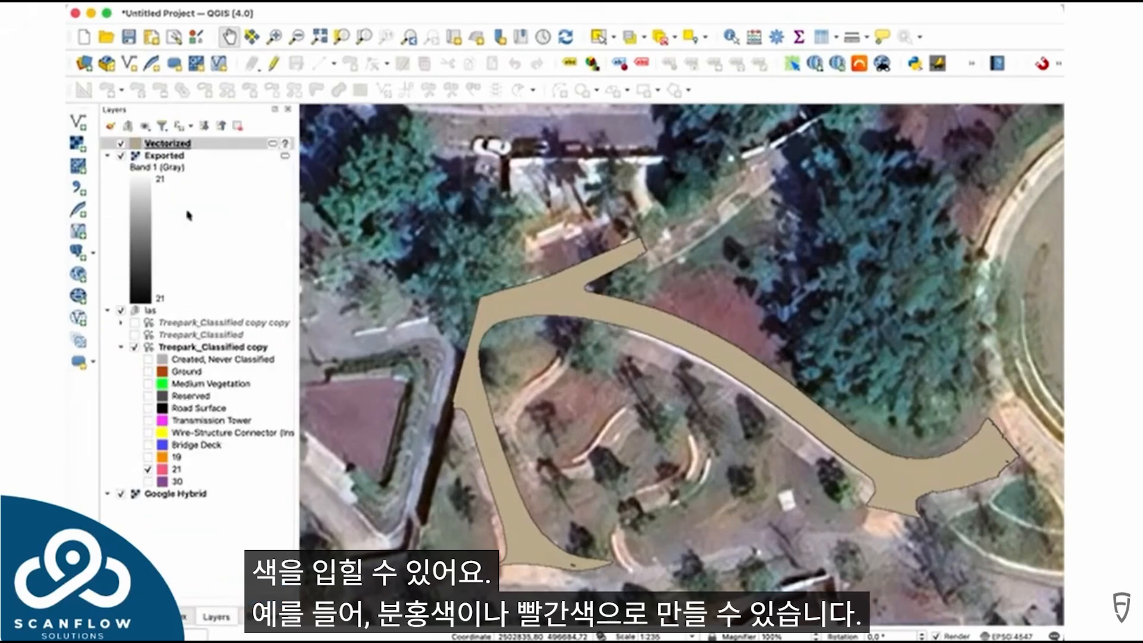
pyautogui.click(121, 156)
pyautogui.click(108, 156)
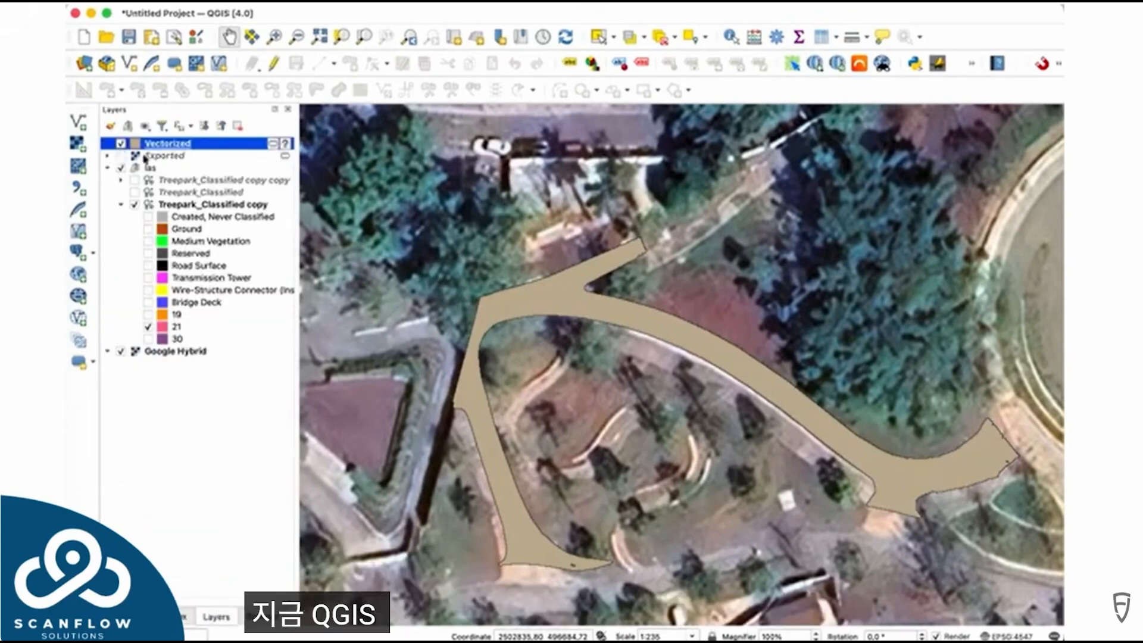
# Assign the EPSG:4547 coordinate reference system to the Vectorized polygon layer
pyautogui.click(285, 143)
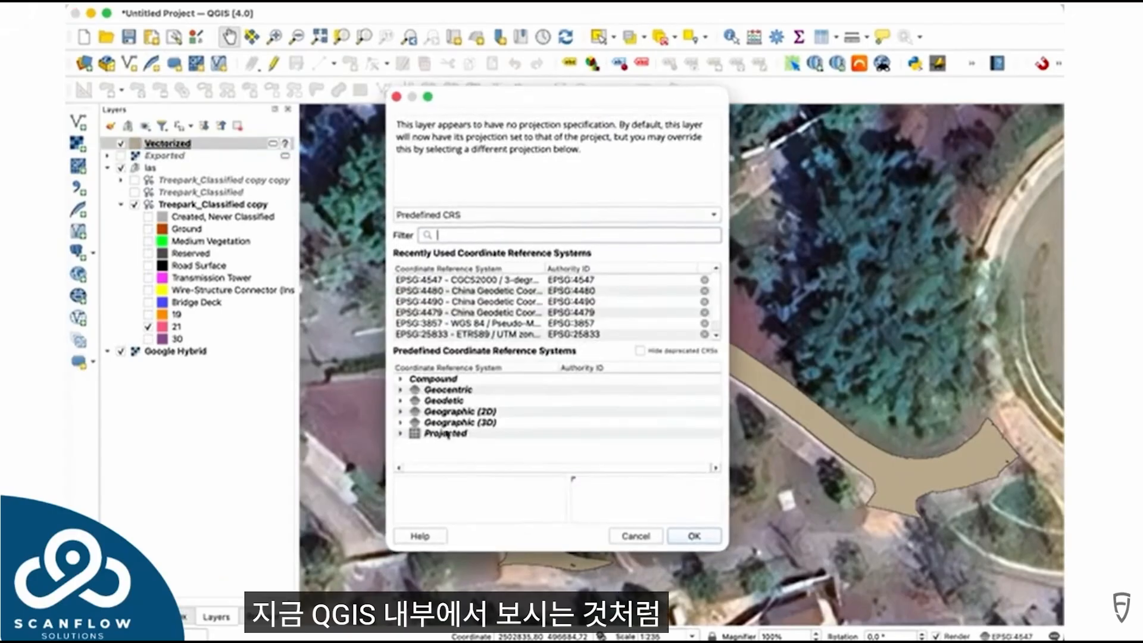
pyautogui.click(474, 279)
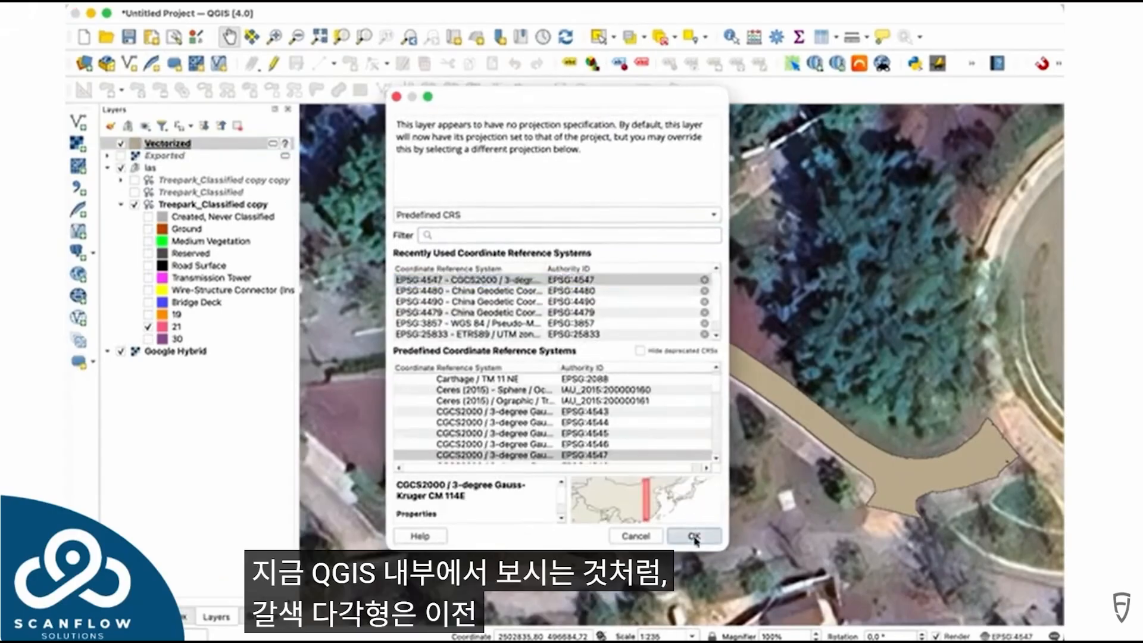
pyautogui.click(694, 536)
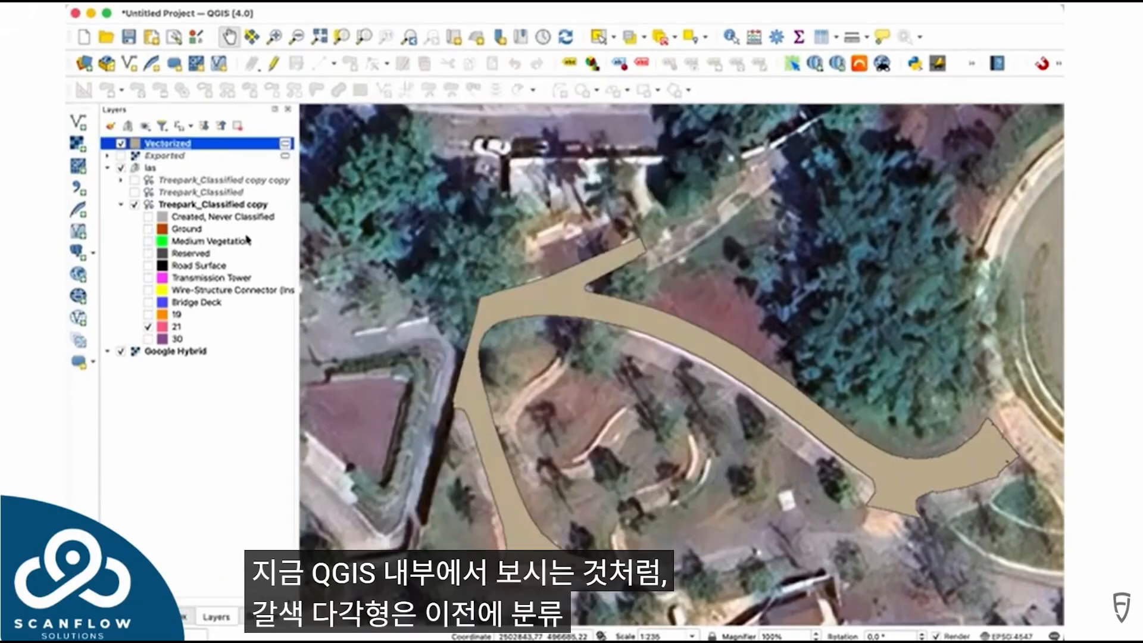
# Style the Vectorized polygon layer with the hashed black X fill symbol, recoloured light pink
pyautogui.doubleClick(168, 145)
pyautogui.scroll(-3, 532, 364)
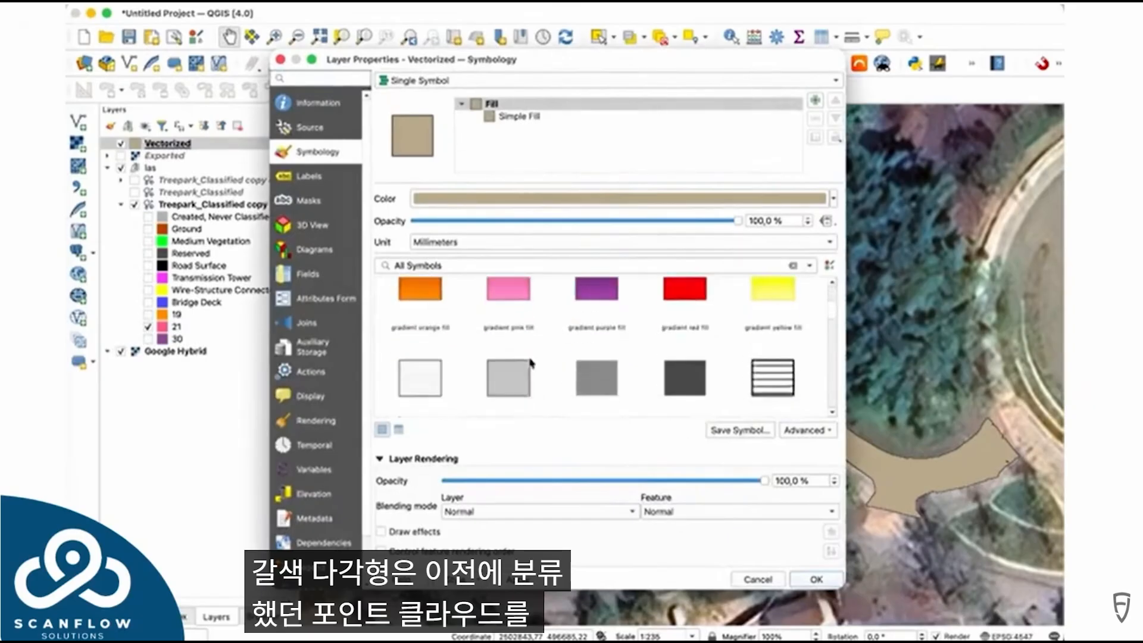
pyautogui.scroll(-4, 532, 364)
pyautogui.click(672, 385)
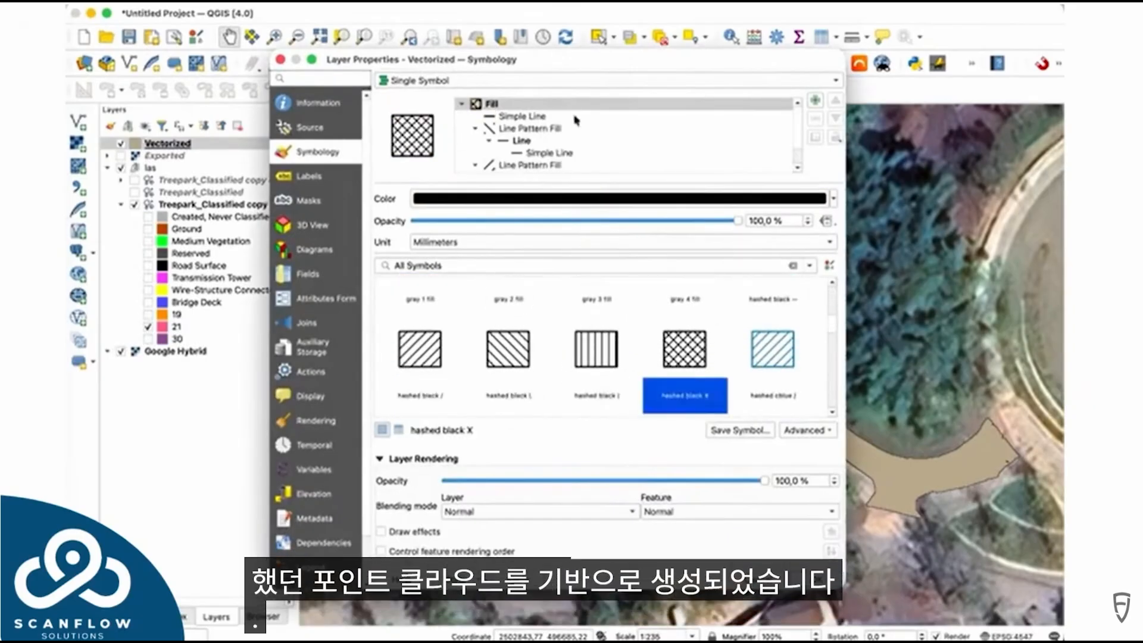
pyautogui.click(834, 200)
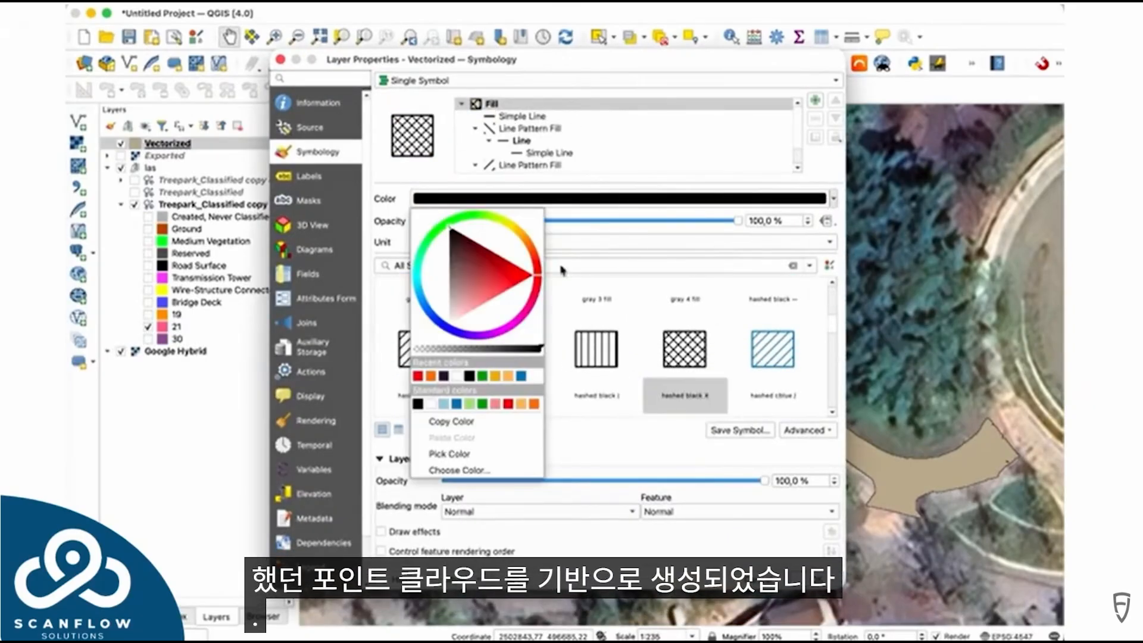
pyautogui.click(497, 405)
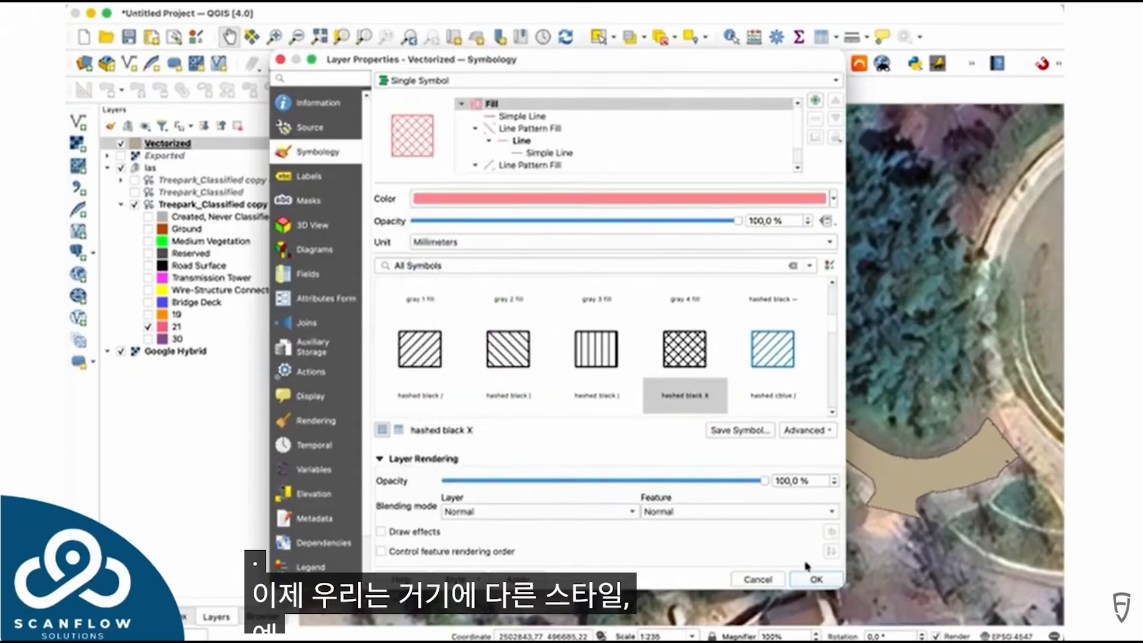
pyautogui.click(813, 581)
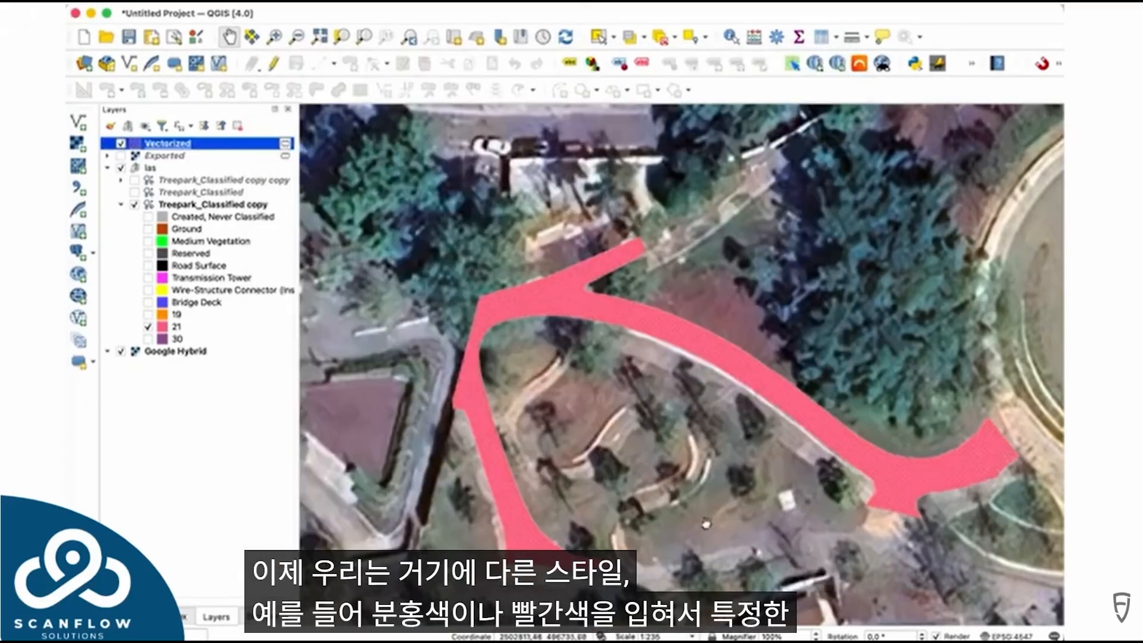
# Hide the las point cloud group in the layer list and collapse it
pyautogui.click(122, 169)
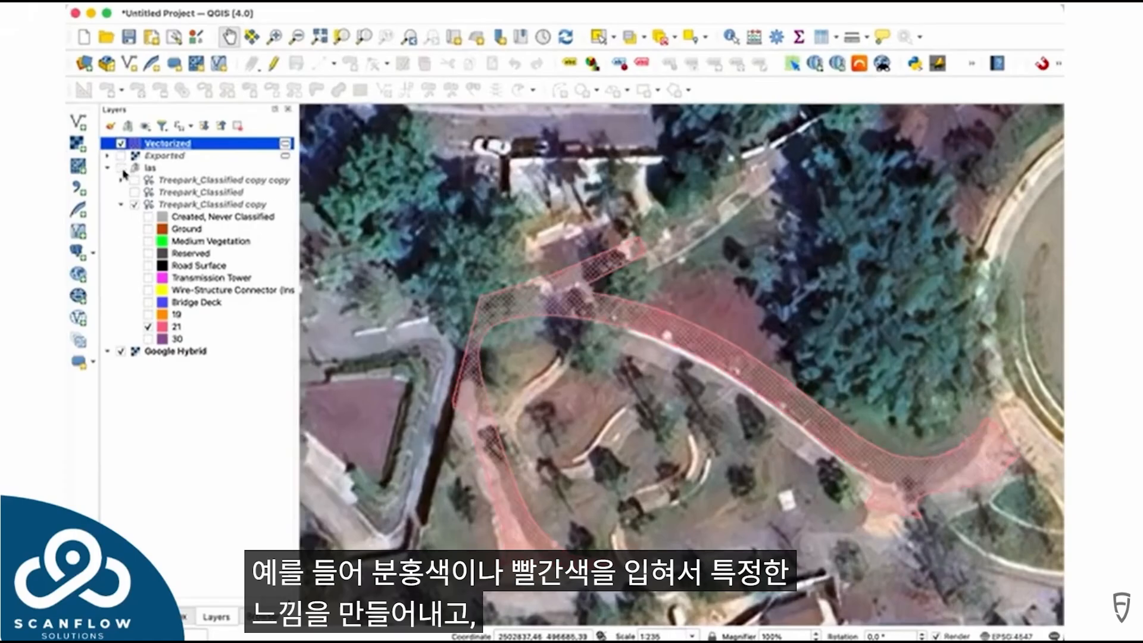
pyautogui.click(109, 169)
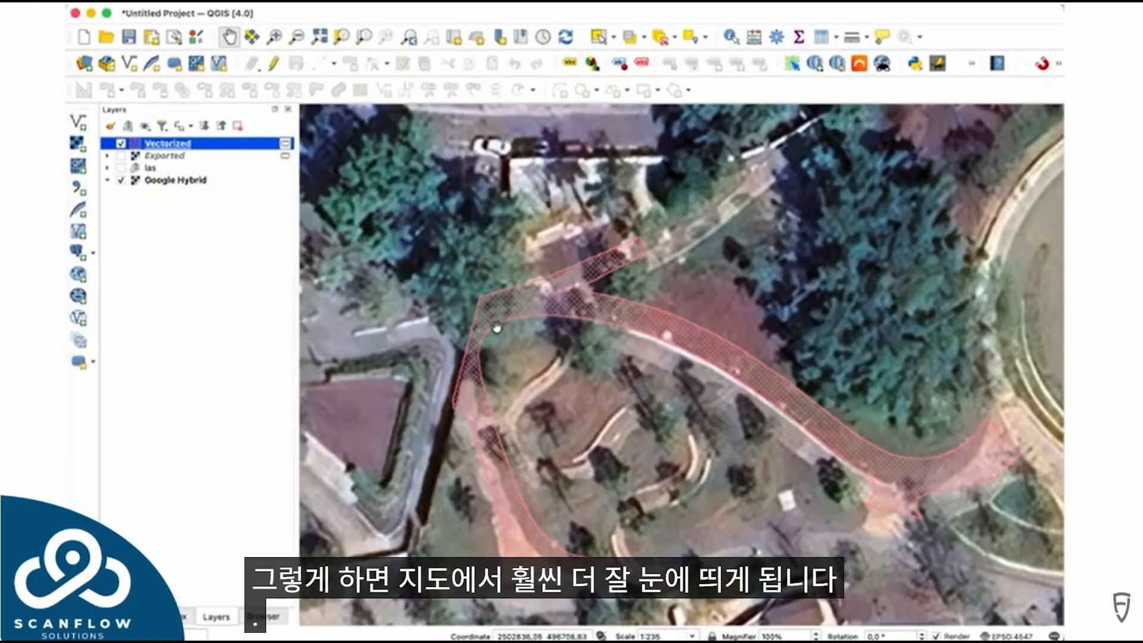
# Change the Vectorized layer's fill symbol to the red diagonal preset hashed cred /
pyautogui.doubleClick(150, 145)
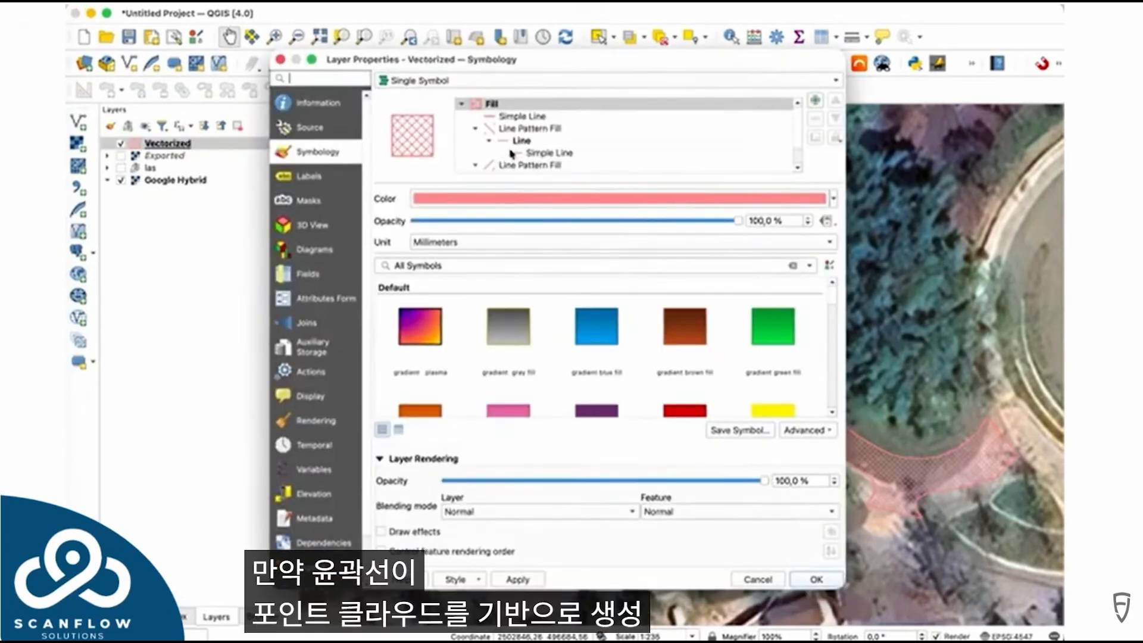
pyautogui.click(522, 117)
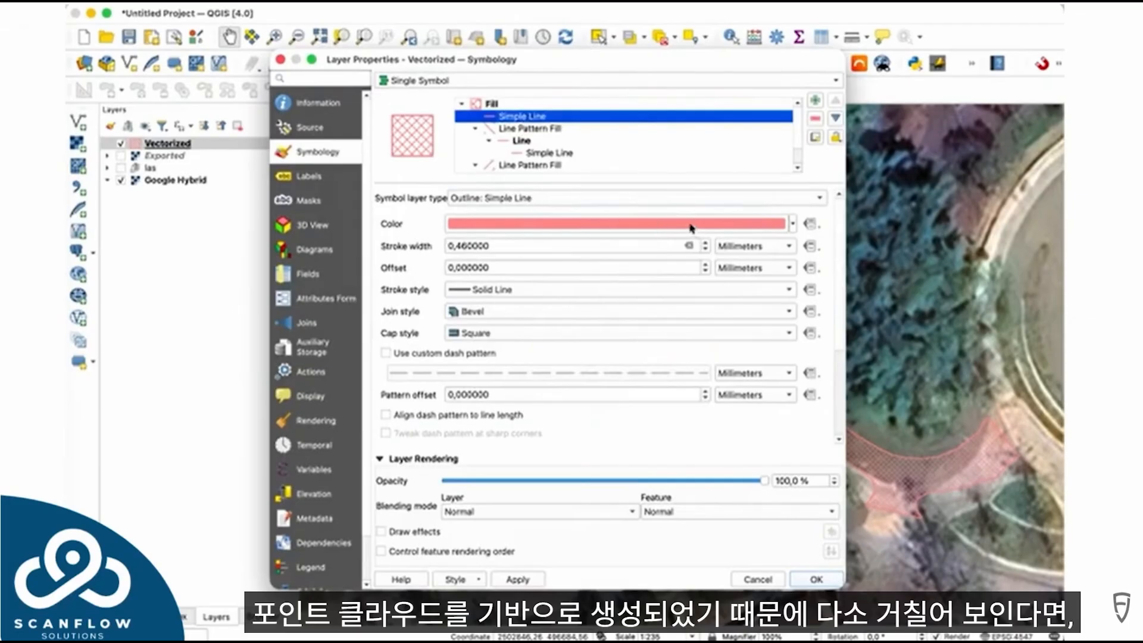
pyautogui.scroll(-2, 521, 146)
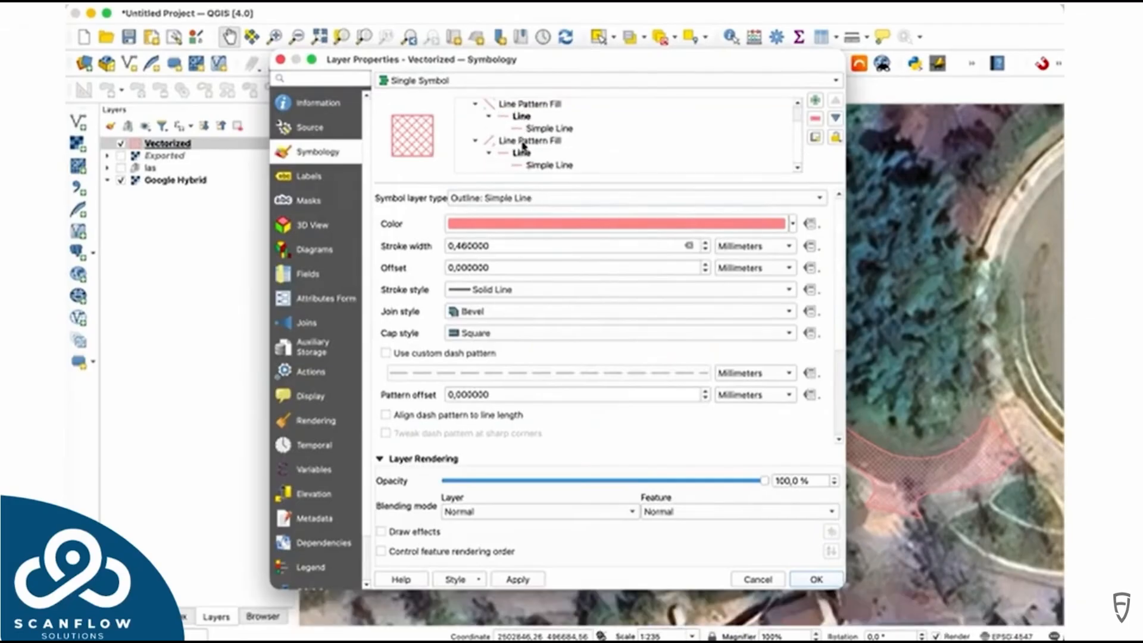
pyautogui.scroll(2, 522, 148)
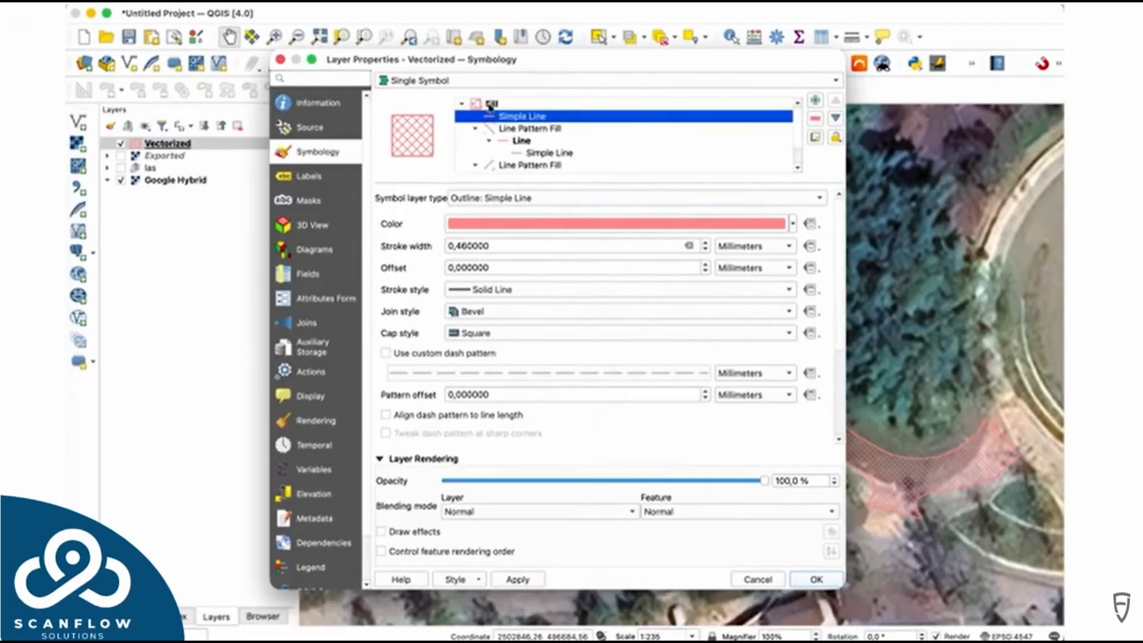
pyautogui.click(490, 106)
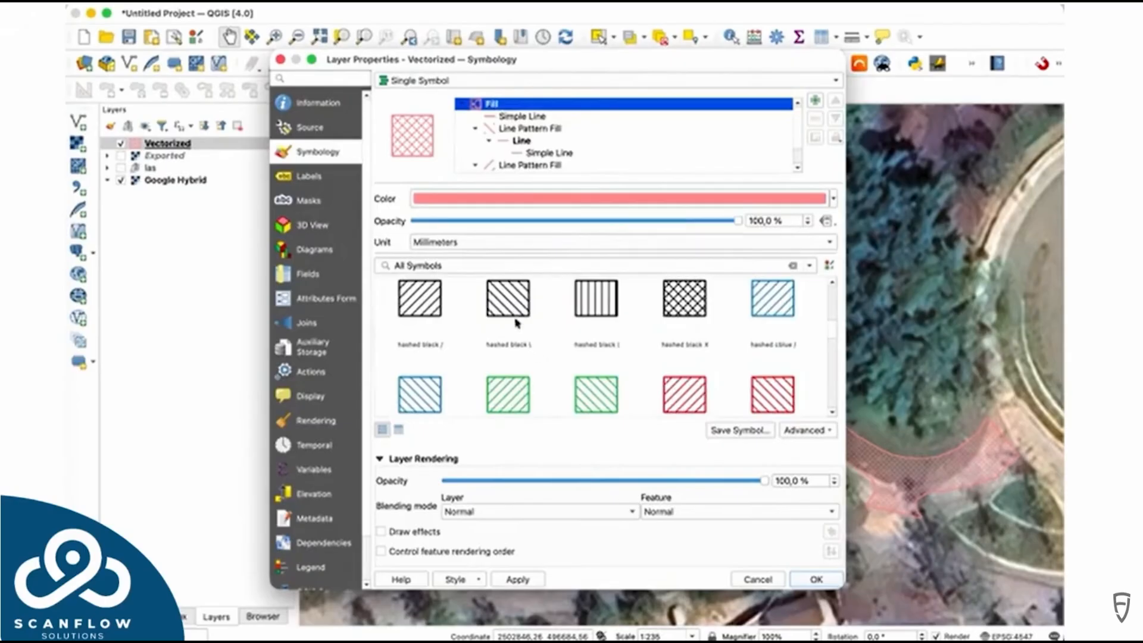
pyautogui.click(509, 388)
pyautogui.click(682, 356)
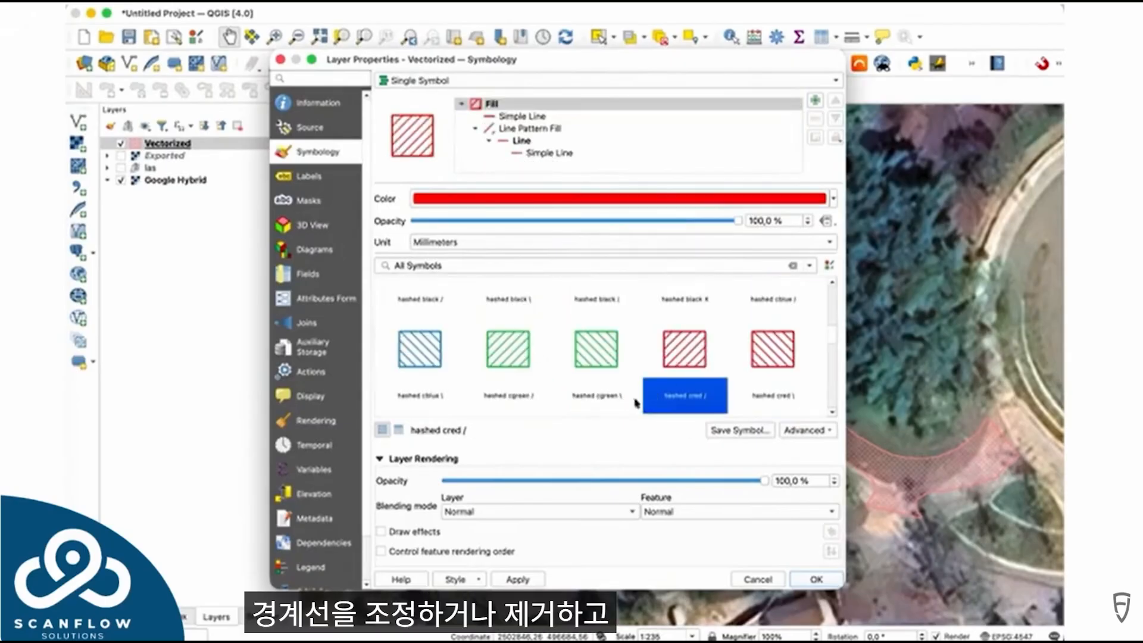
# Disable the outline Simple Line symbol layer of the red hatched fill
pyautogui.click(522, 142)
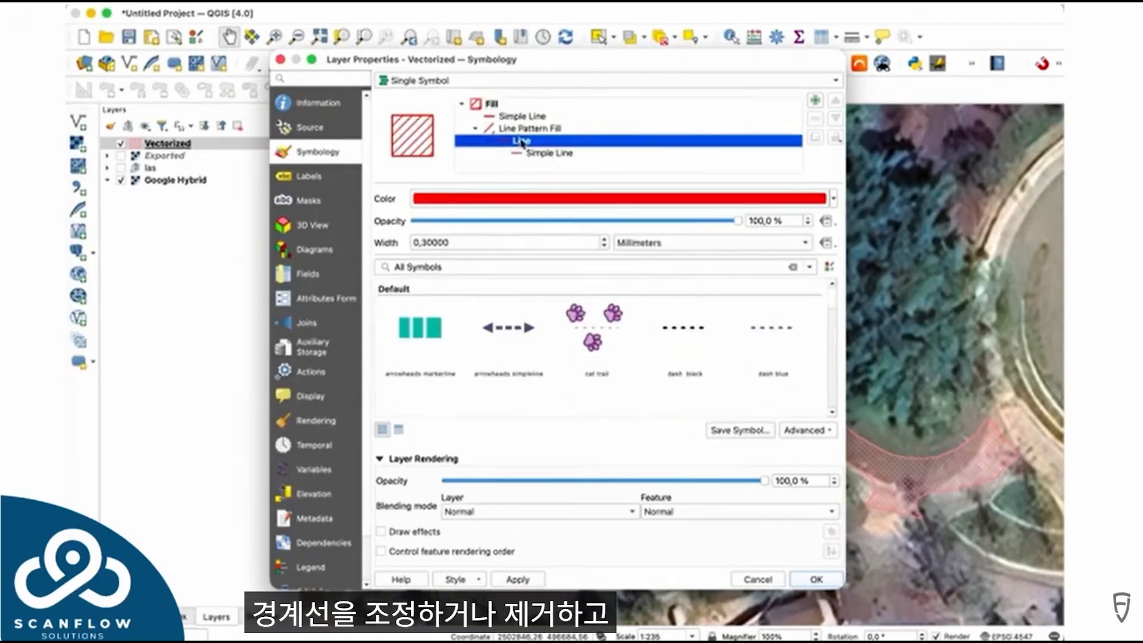
pyautogui.click(512, 116)
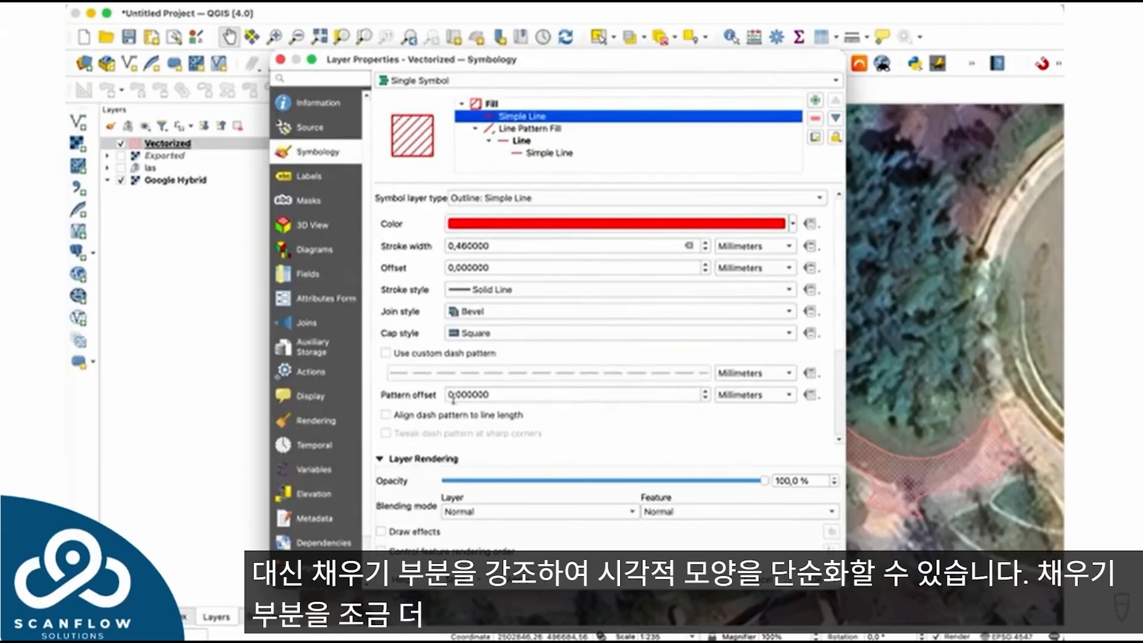
pyautogui.scroll(-5, 415, 437)
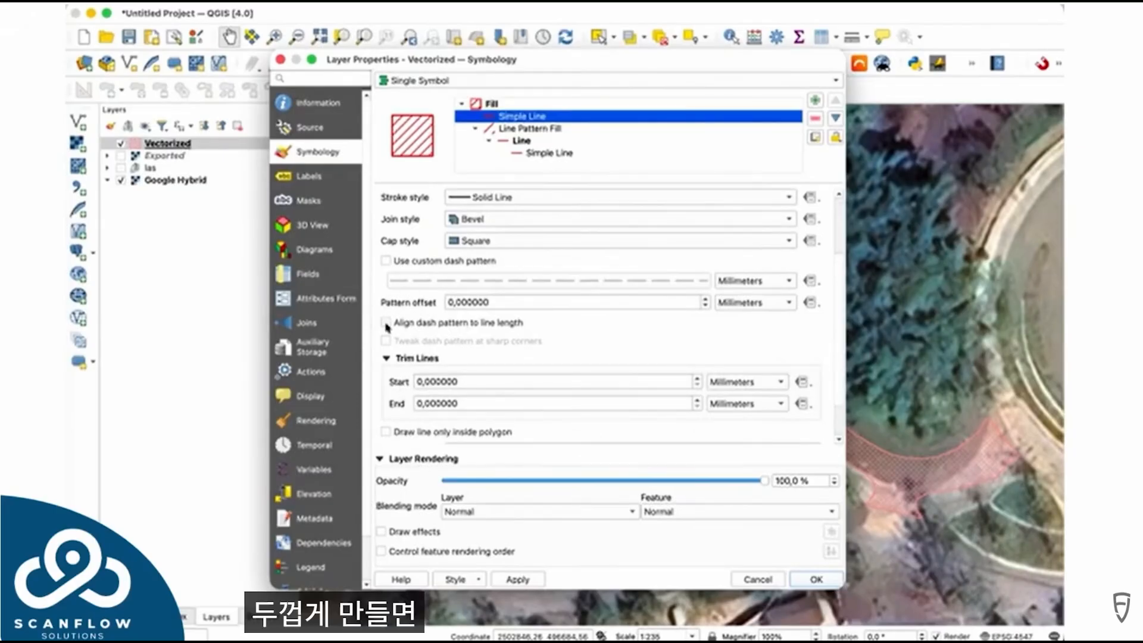
pyautogui.scroll(-3, 390, 366)
pyautogui.click(390, 426)
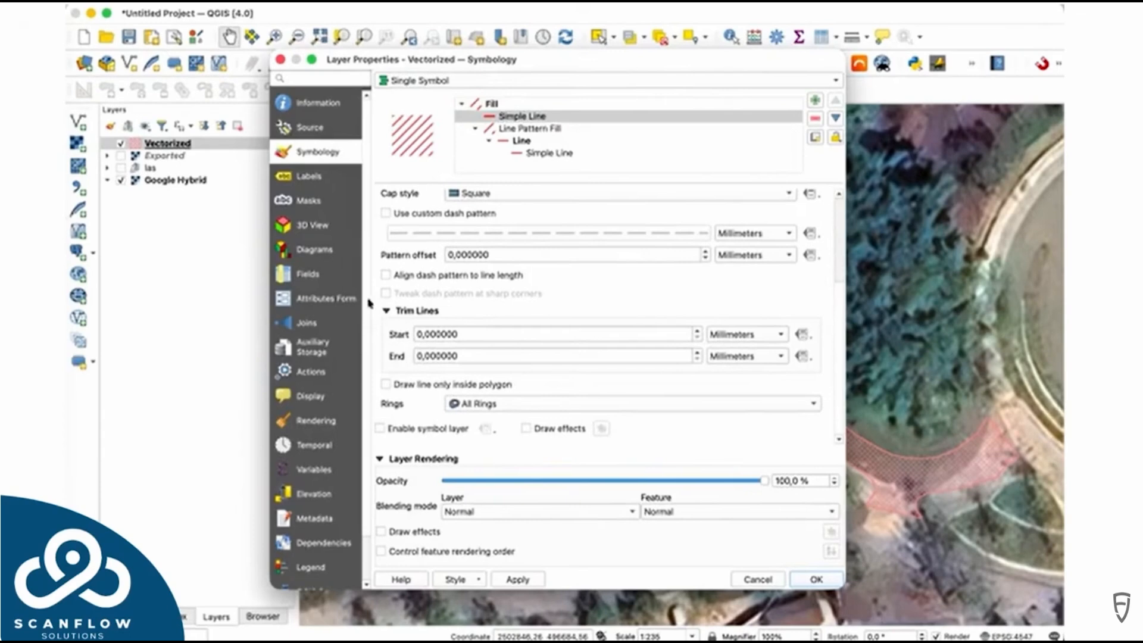
# Set the hatch line width of the pattern fill to 1 millimeter and apply the style
pyautogui.click(526, 141)
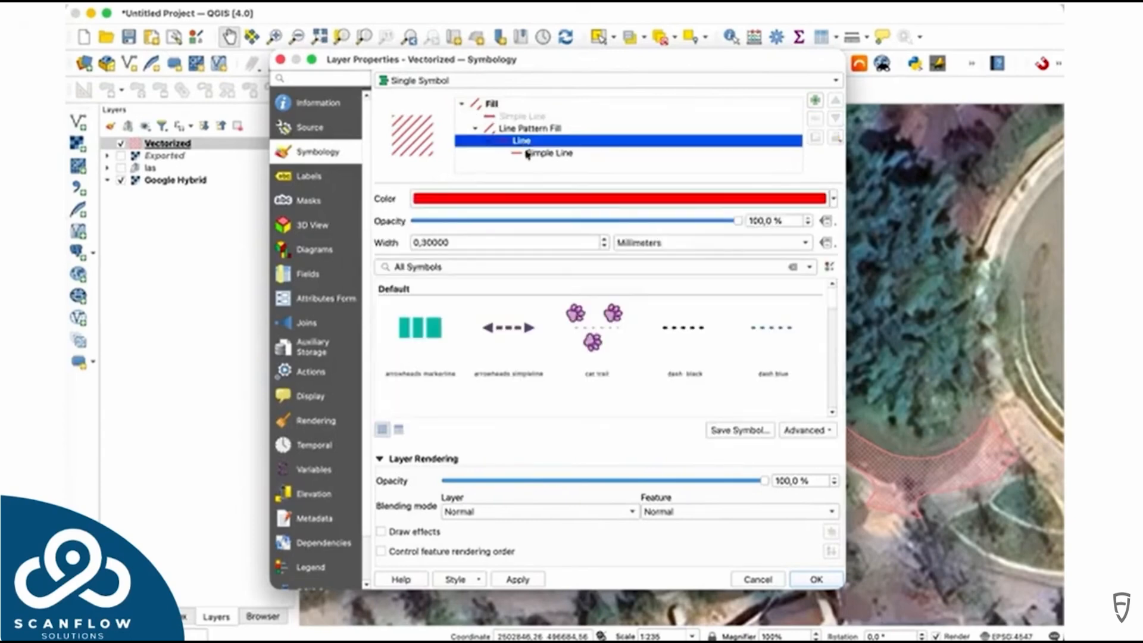
pyautogui.doubleClick(452, 241)
pyautogui.write('1')
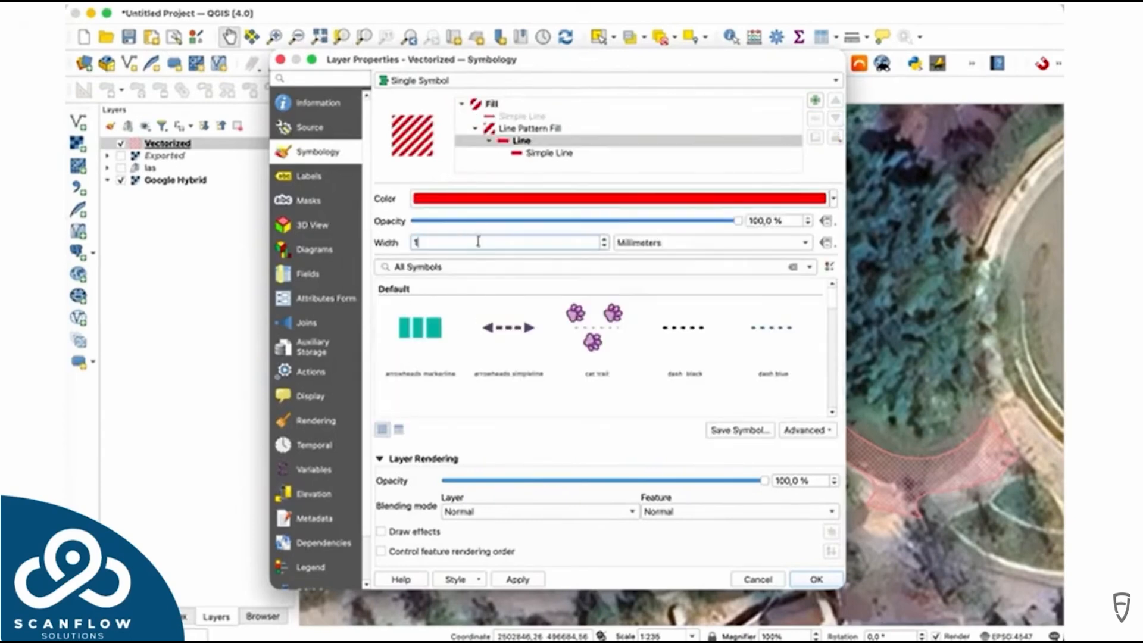
pyautogui.click(816, 579)
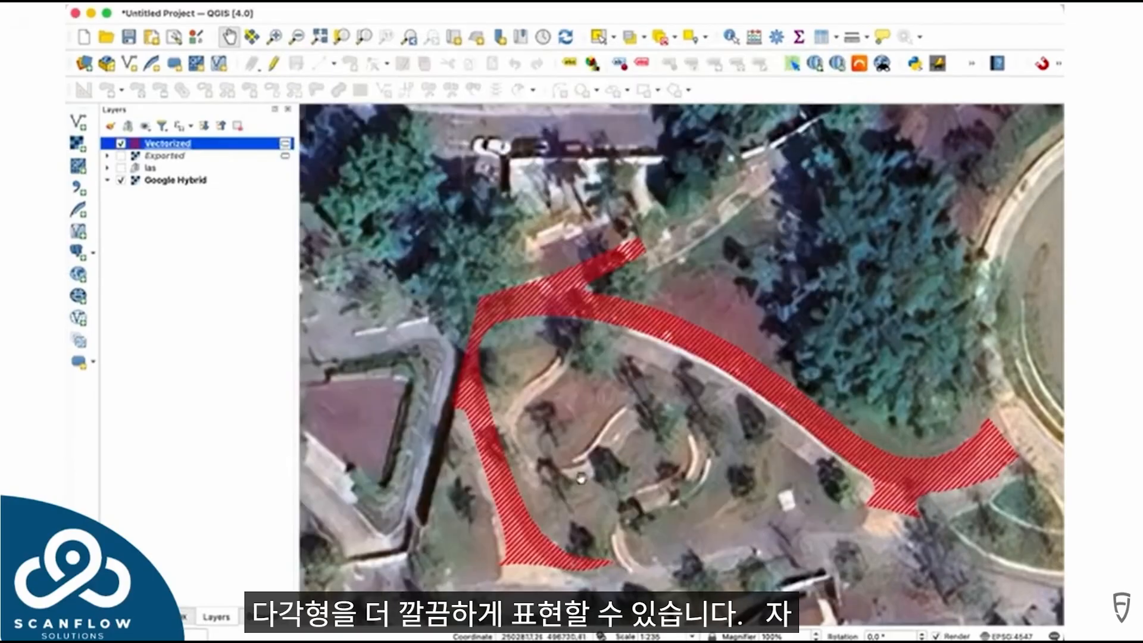
# Enable single labels for the Vectorized layer
pyautogui.doubleClick(168, 146)
pyautogui.click(307, 185)
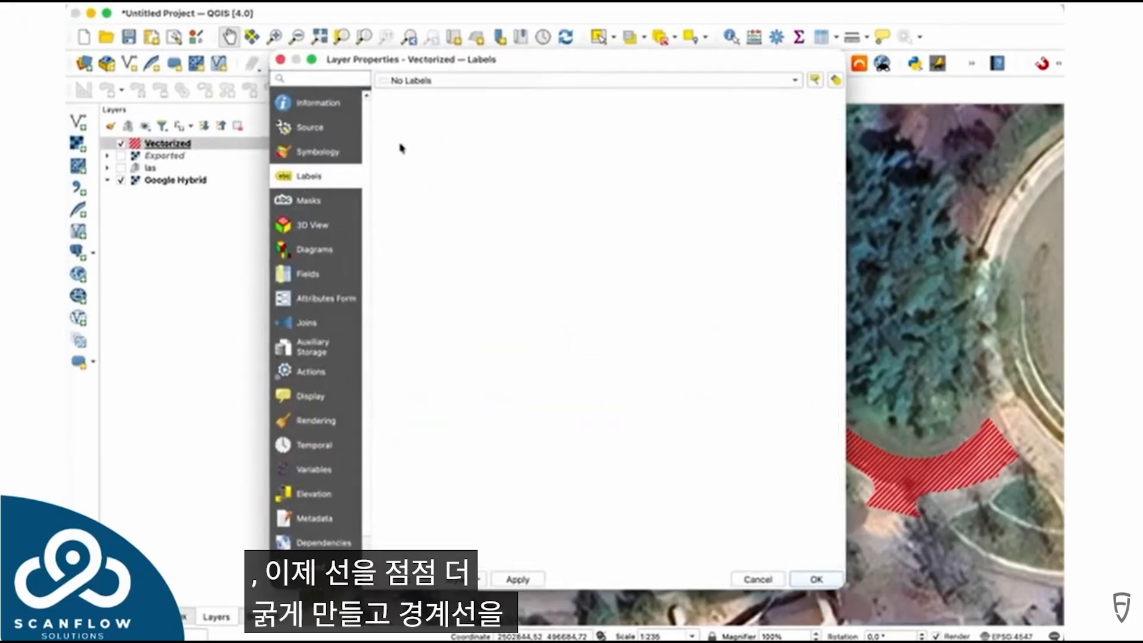
pyautogui.click(410, 86)
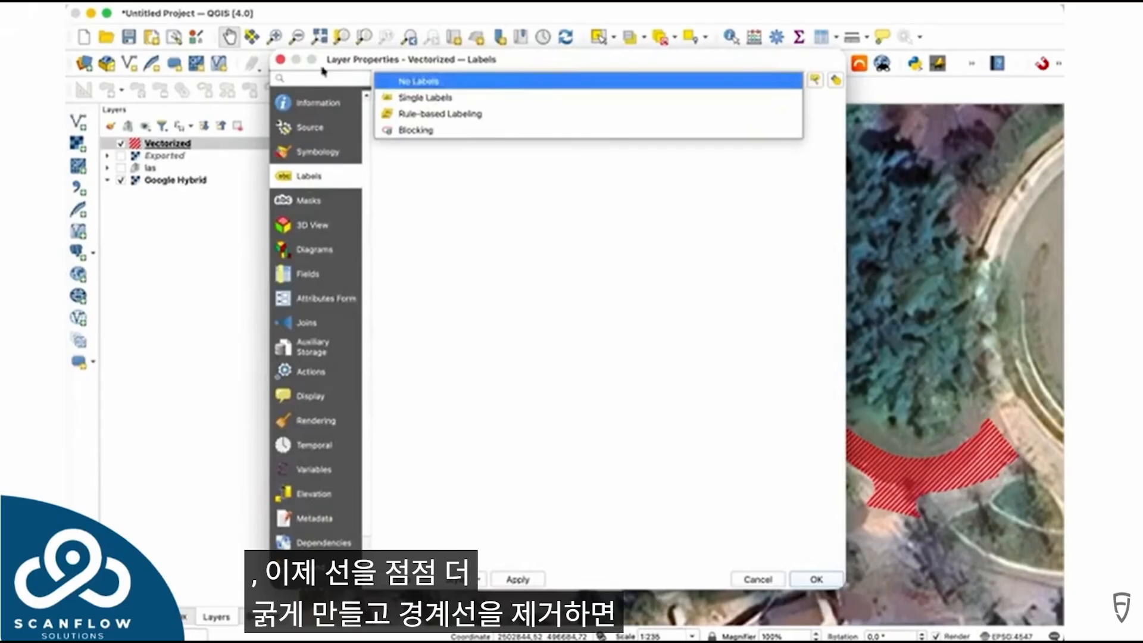
pyautogui.click(411, 99)
pyautogui.click(815, 101)
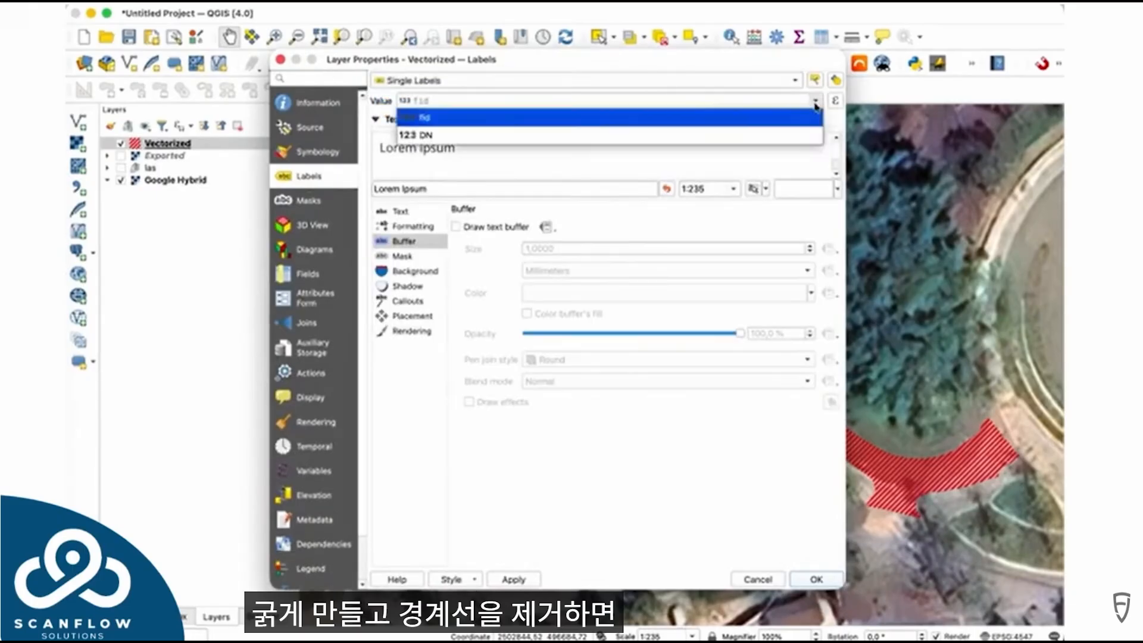
pyautogui.click(417, 132)
pyautogui.click(819, 579)
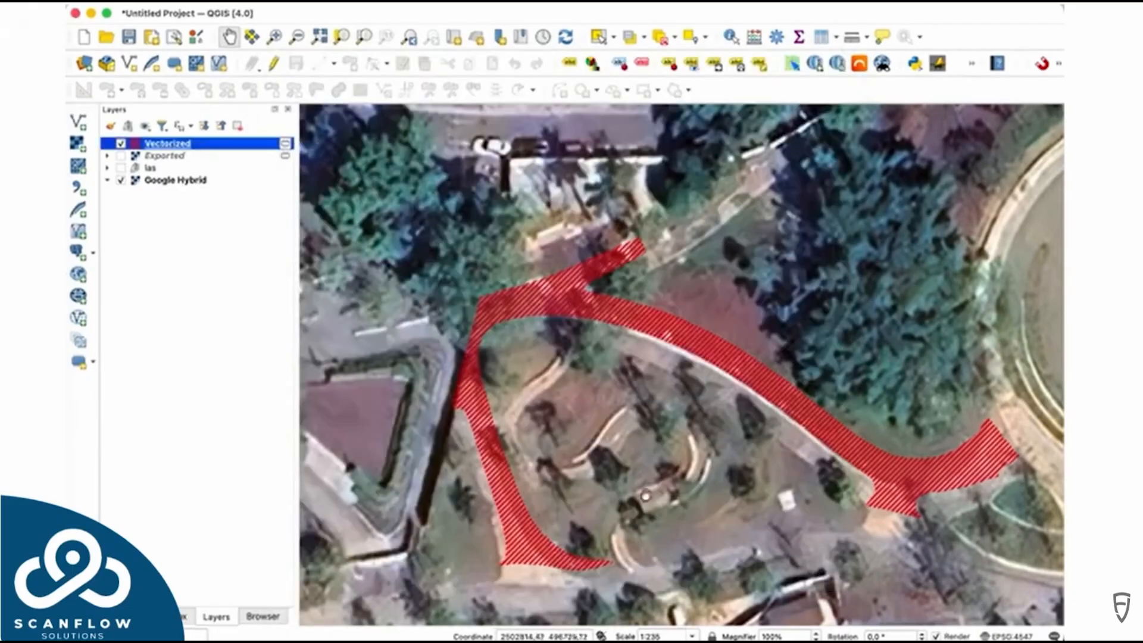
# Calculate the Vectorized layer's area in square meters with precision 2 and perimeter in meters, using EPSG:4547, and show its feature count
pyautogui.rightClick(173, 144)
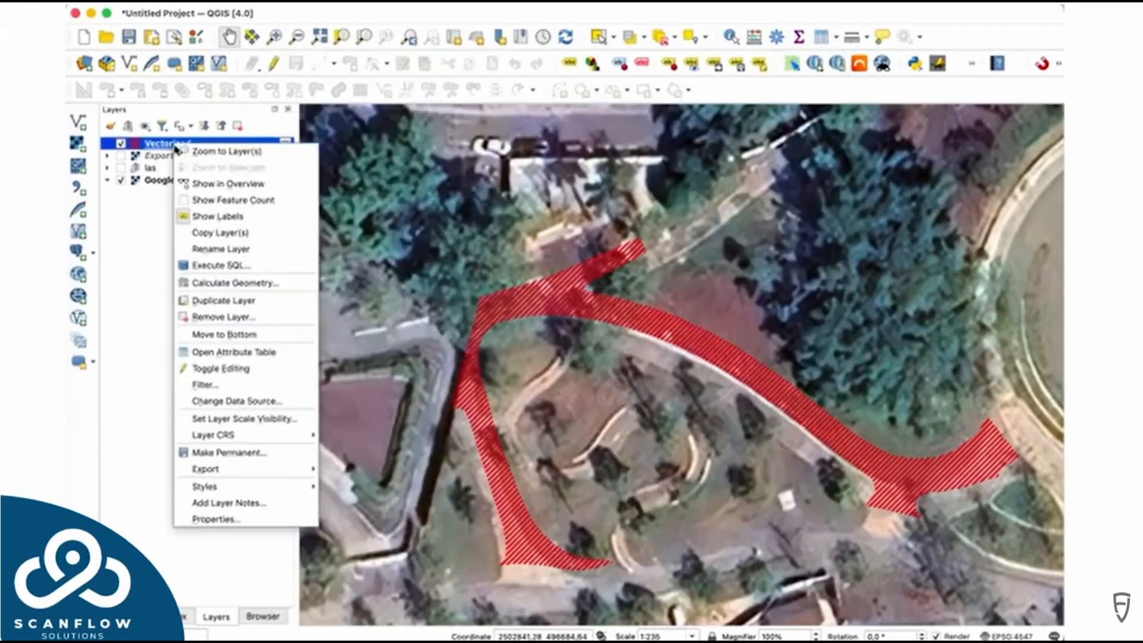
pyautogui.click(238, 282)
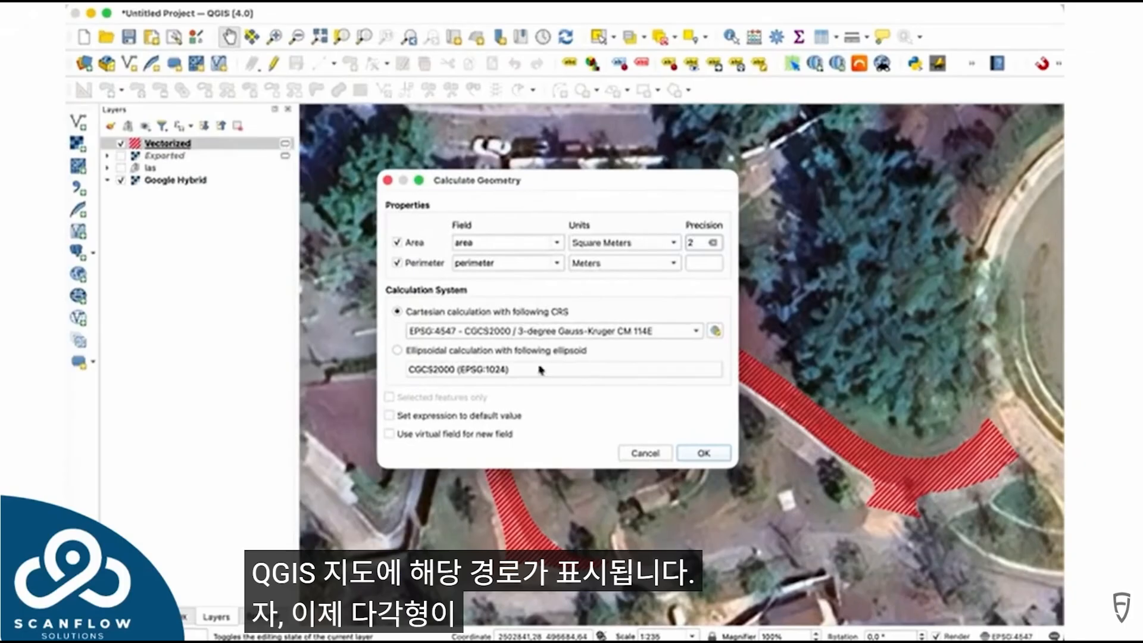
pyautogui.click(704, 453)
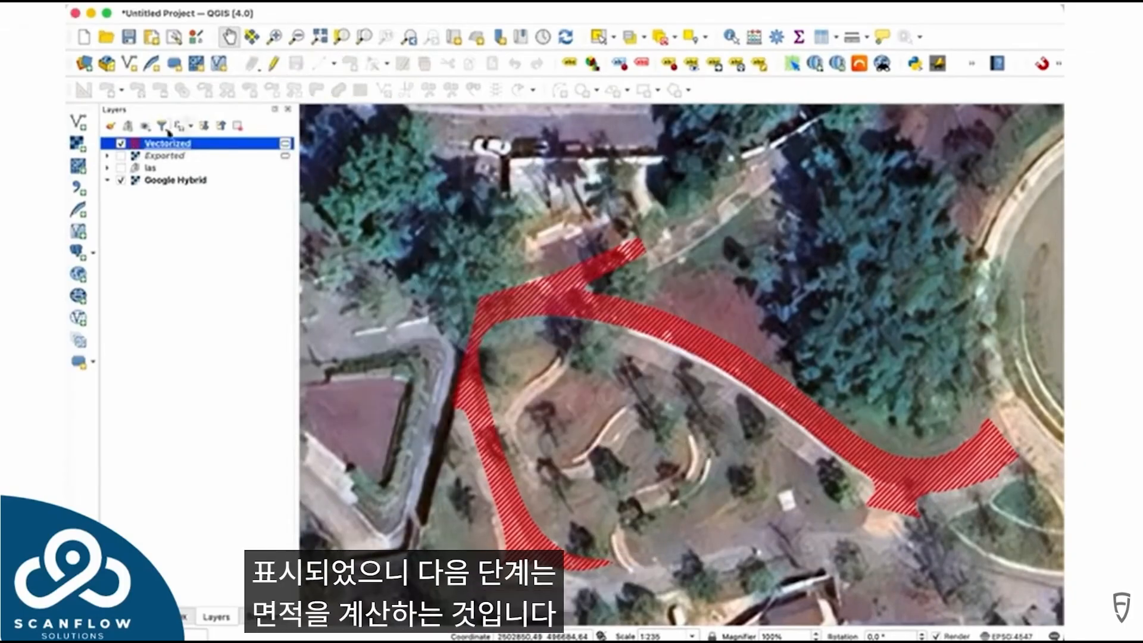
pyautogui.rightClick(174, 143)
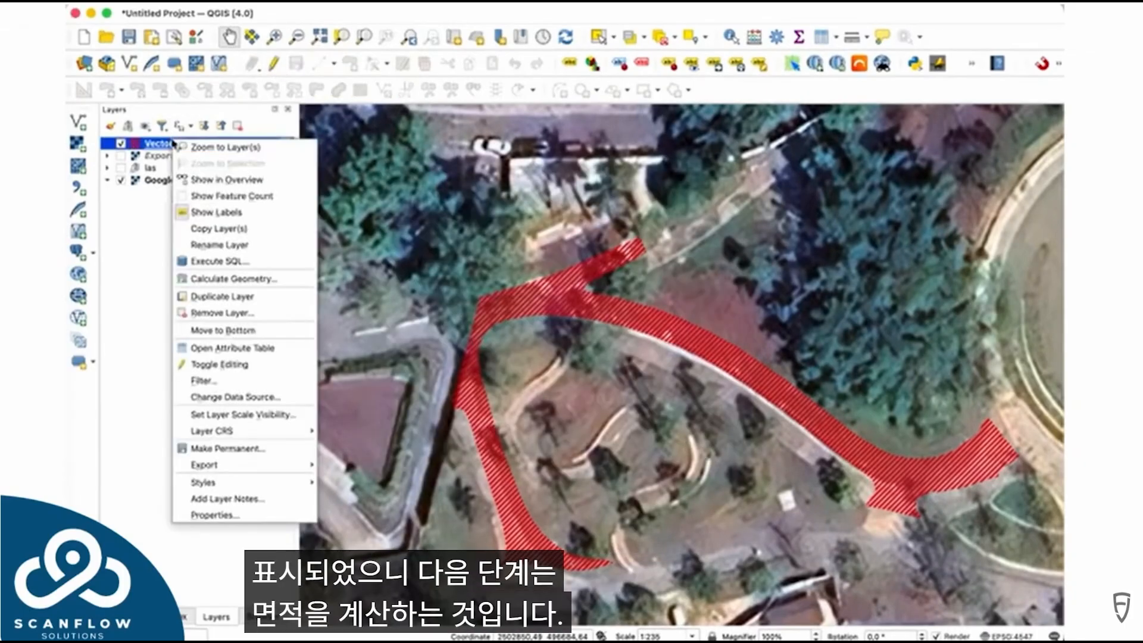
pyautogui.click(221, 198)
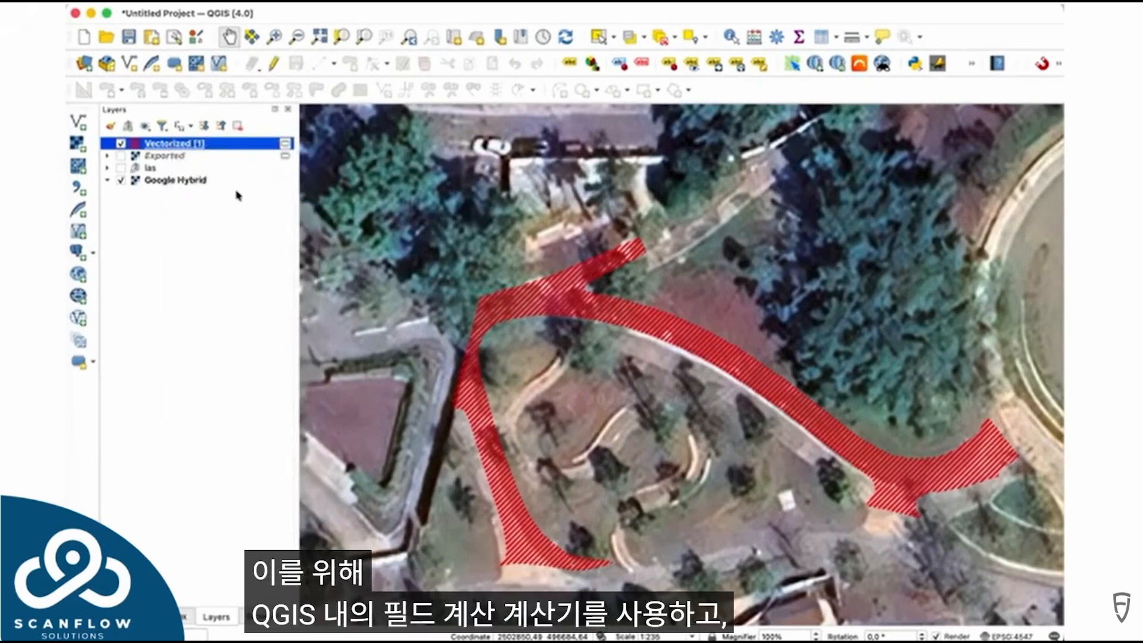
# Set the Vectorized layer's label value to the area field
pyautogui.doubleClick(202, 149)
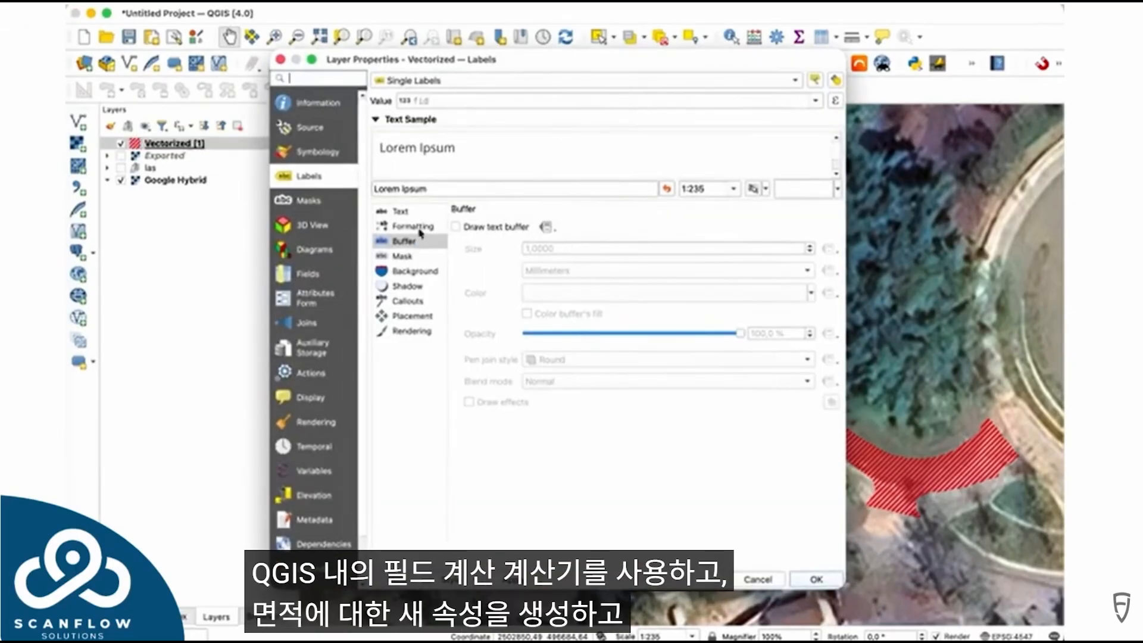
pyautogui.click(399, 212)
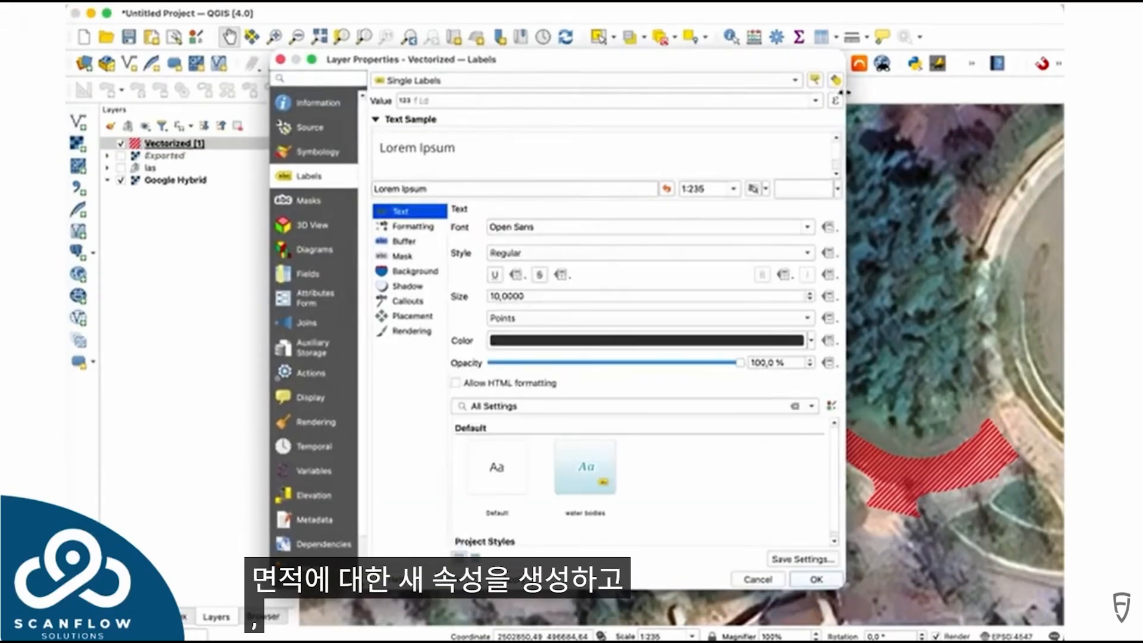
pyautogui.click(816, 101)
pyautogui.click(440, 150)
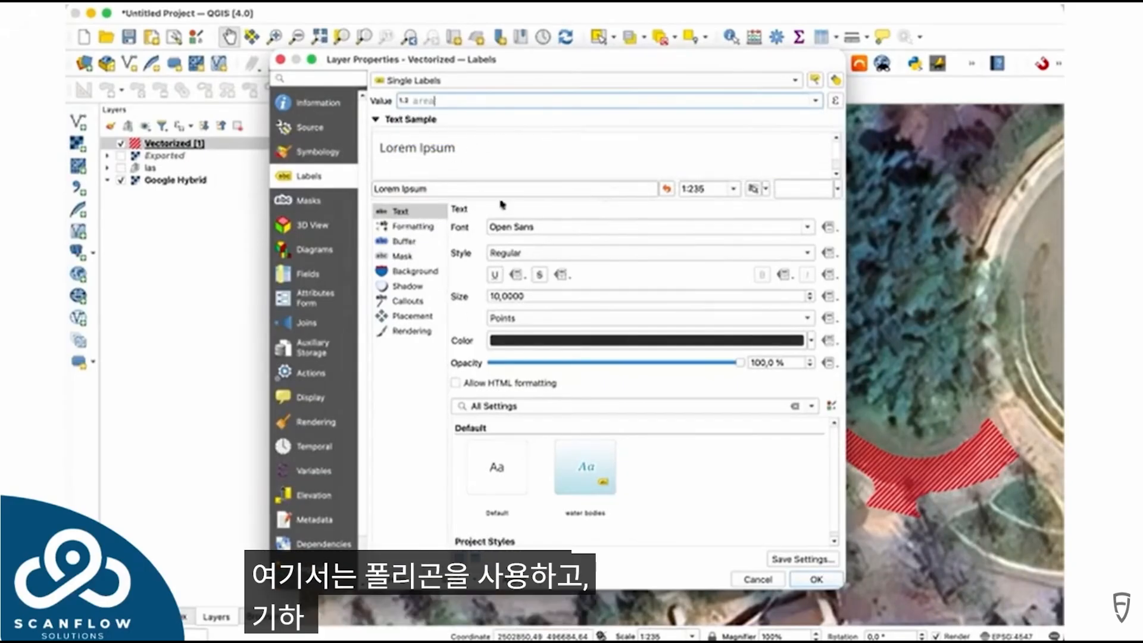
pyautogui.click(816, 579)
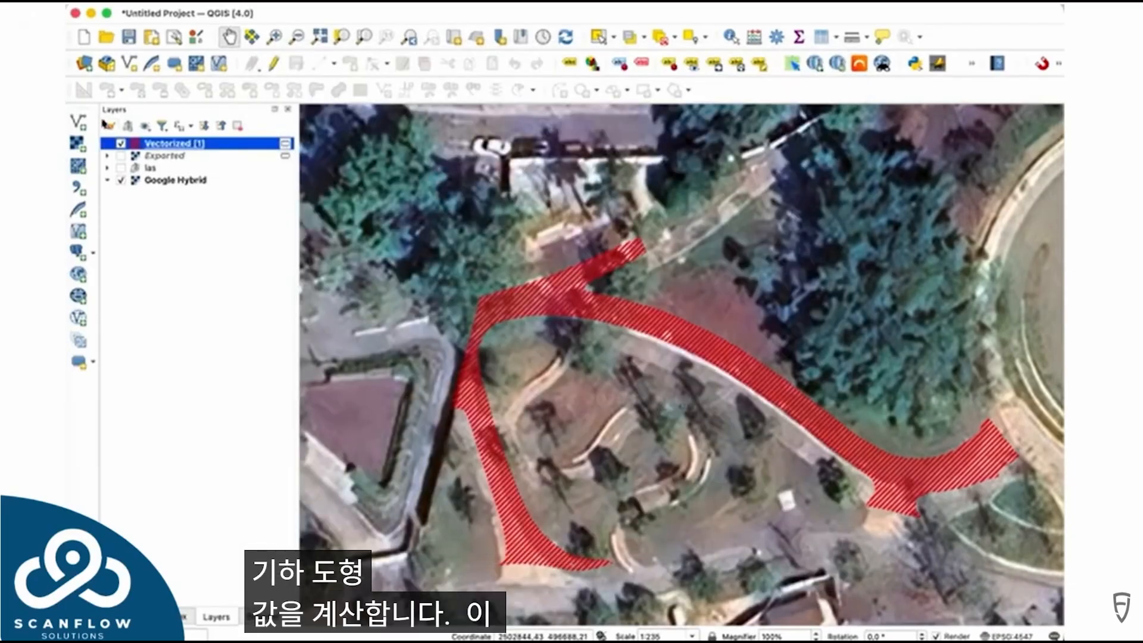
# Enable a text buffer around the Vectorized layer's labels
pyautogui.doubleClick(157, 154)
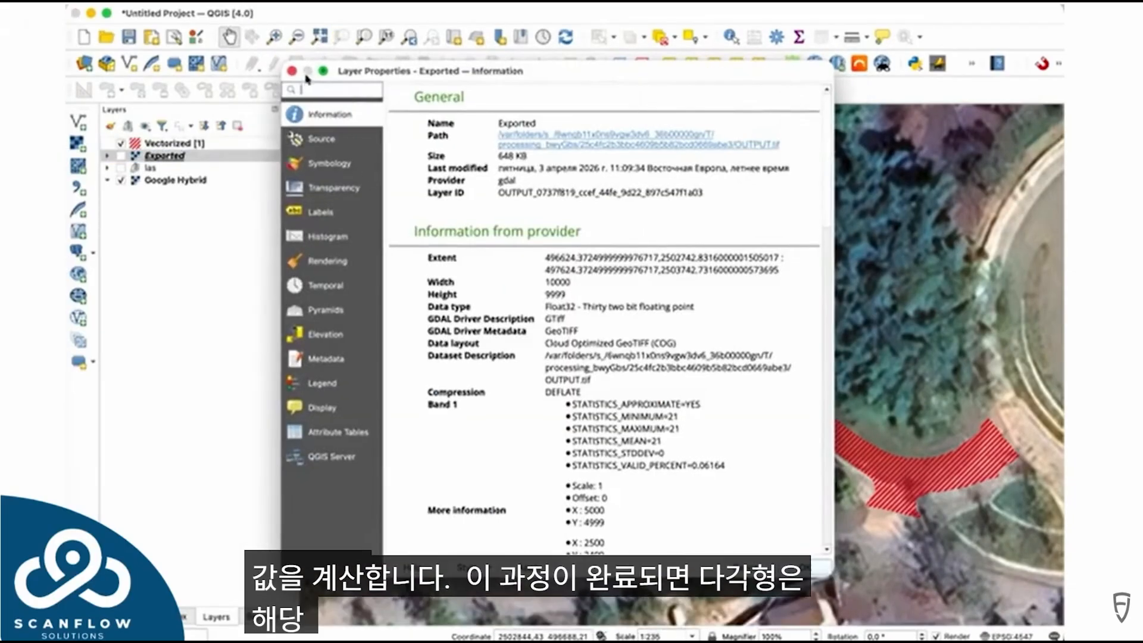
pyautogui.press('Escape')
pyautogui.doubleClick(186, 143)
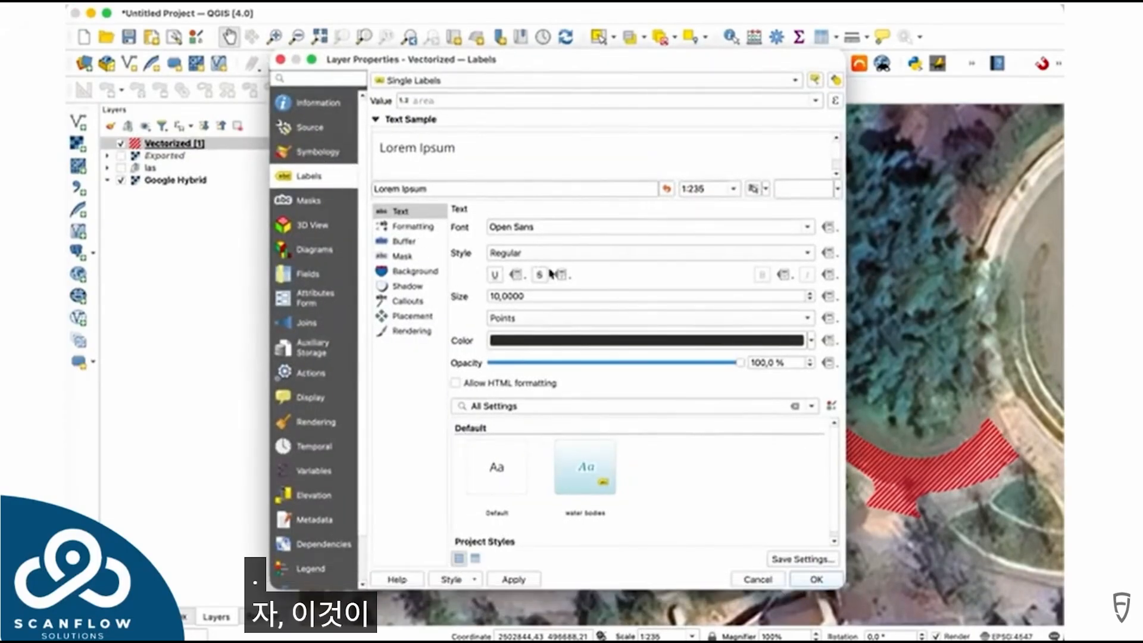
pyautogui.click(409, 231)
pyautogui.click(406, 243)
pyautogui.click(499, 229)
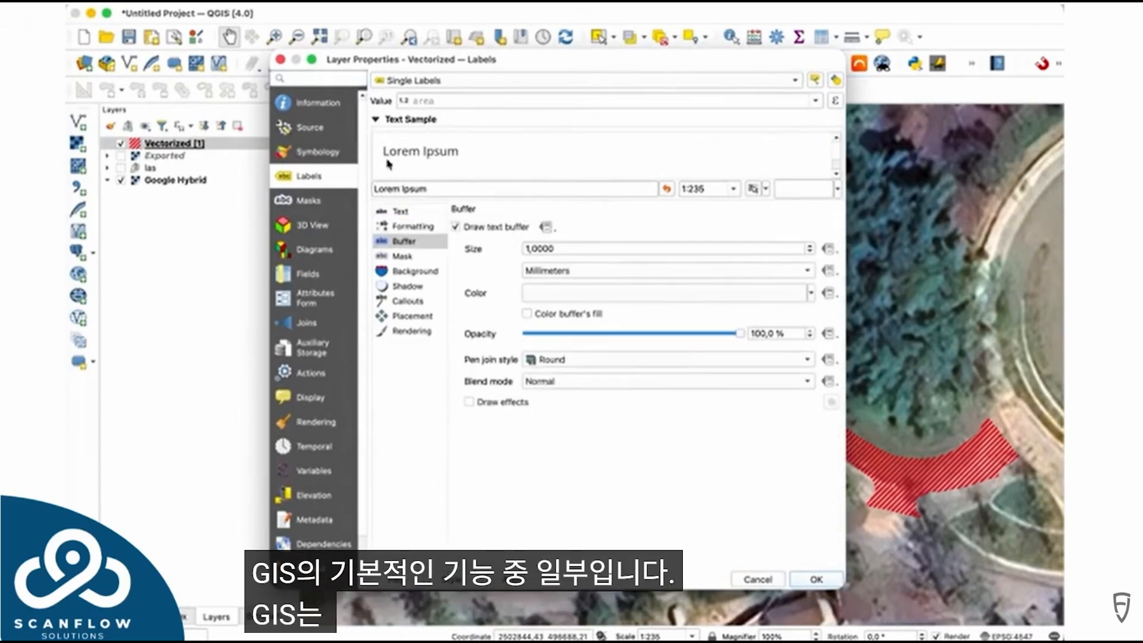
# Set the label placement mode of the Vectorized layer to Horizontal and accept the layer properties
pyautogui.click(420, 316)
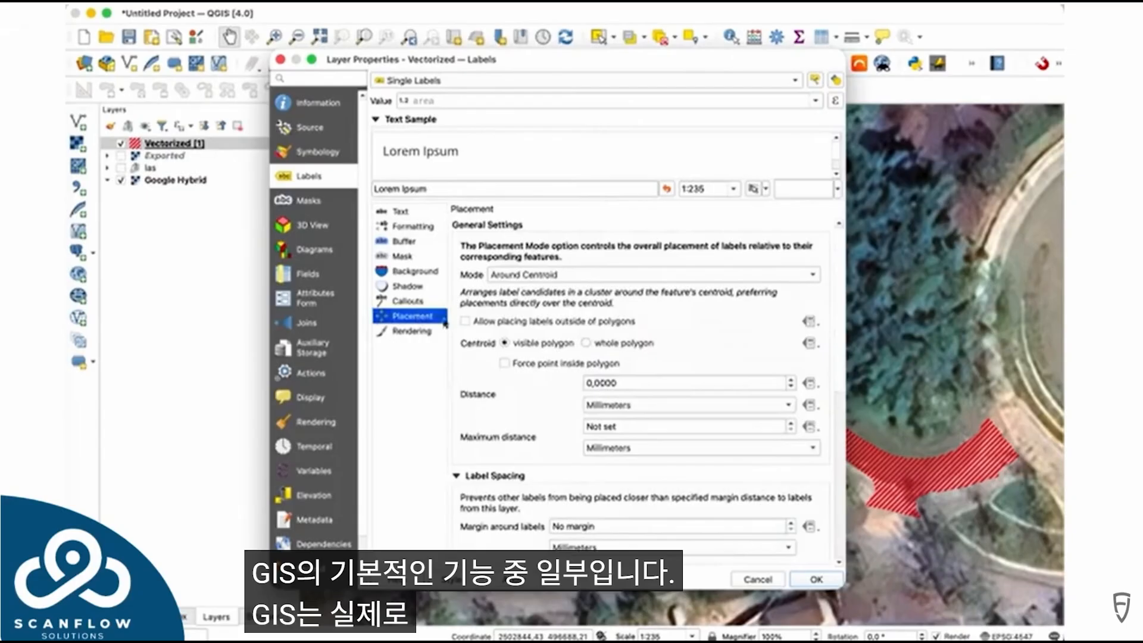
pyautogui.click(635, 275)
pyautogui.click(592, 288)
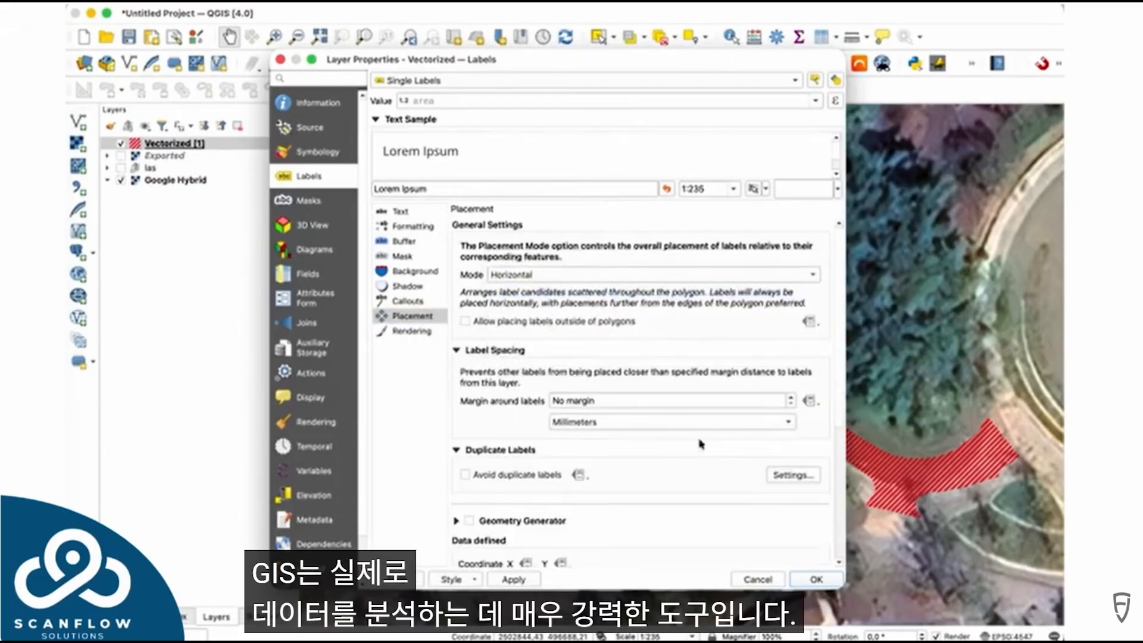
pyautogui.click(812, 576)
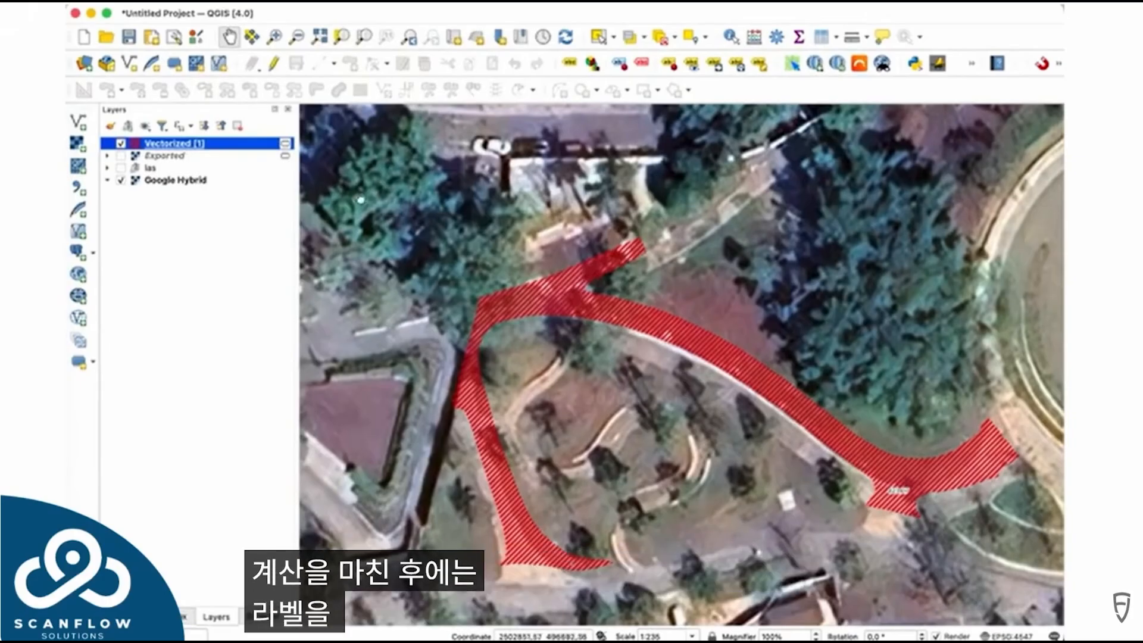
# Change the Vectorized layer's label value to the expression "area" || ' m2' and accept the layer properties
pyautogui.doubleClick(173, 143)
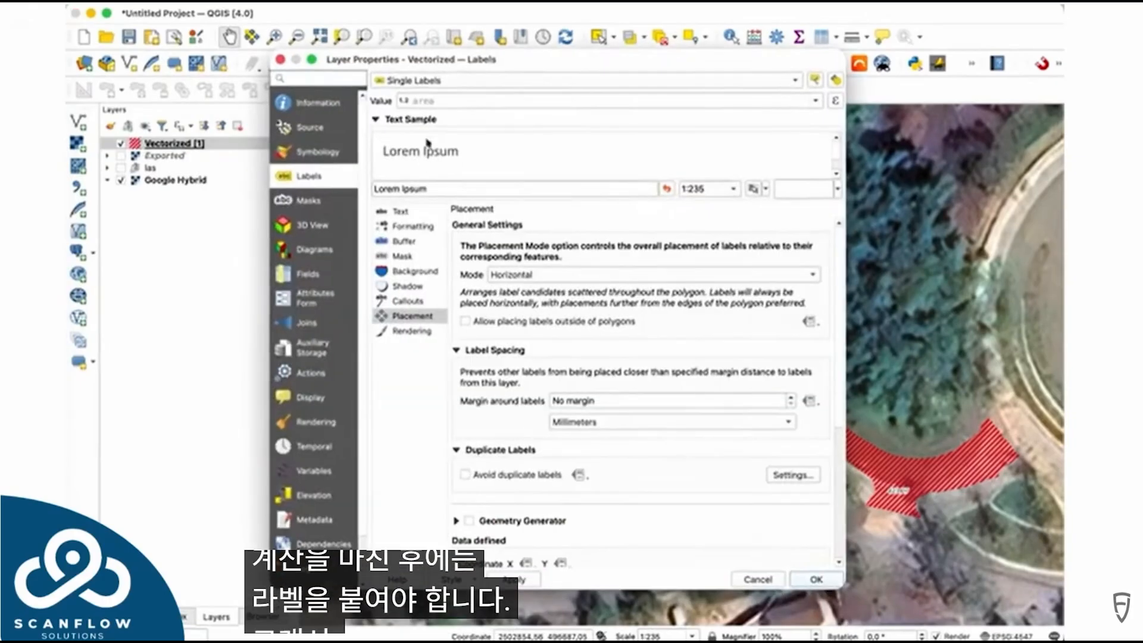
pyautogui.click(836, 100)
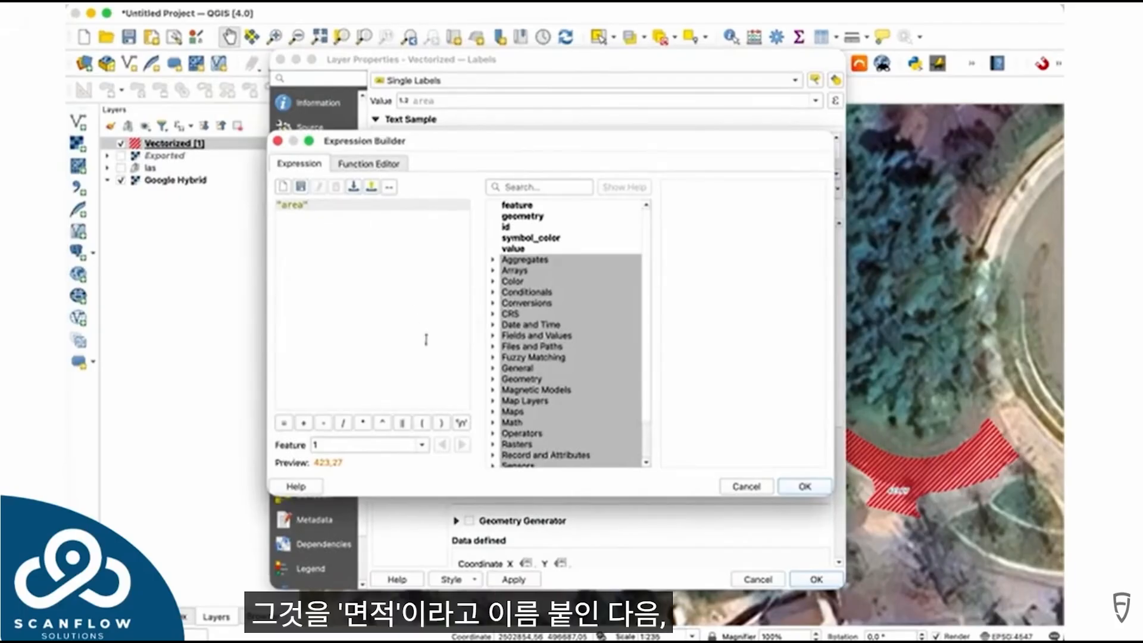
pyautogui.click(403, 424)
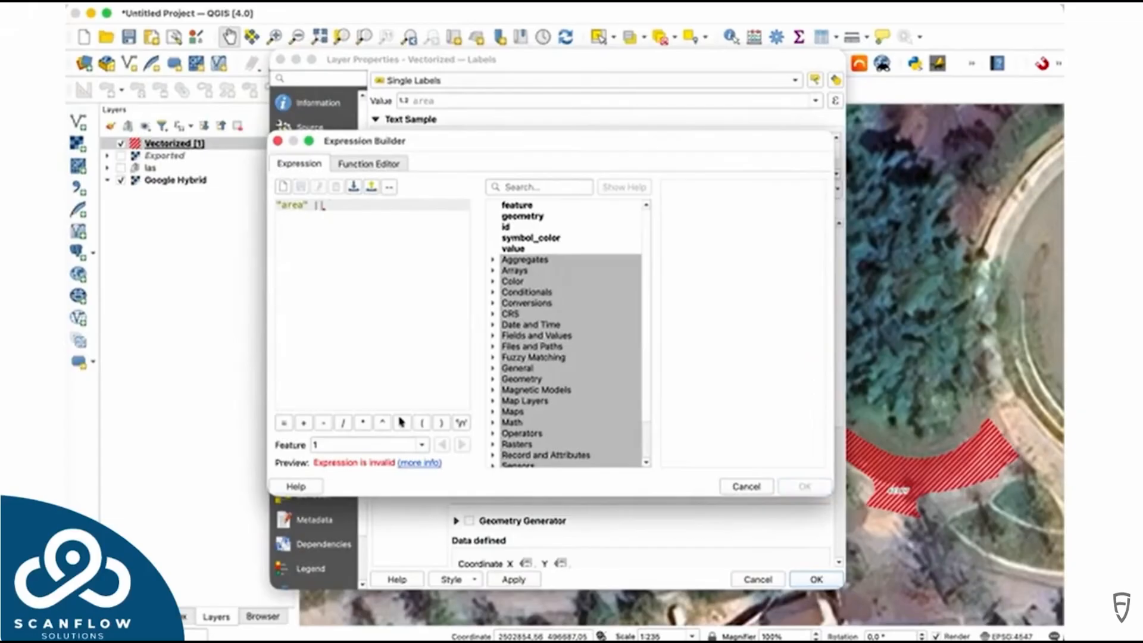
pyautogui.write("''")
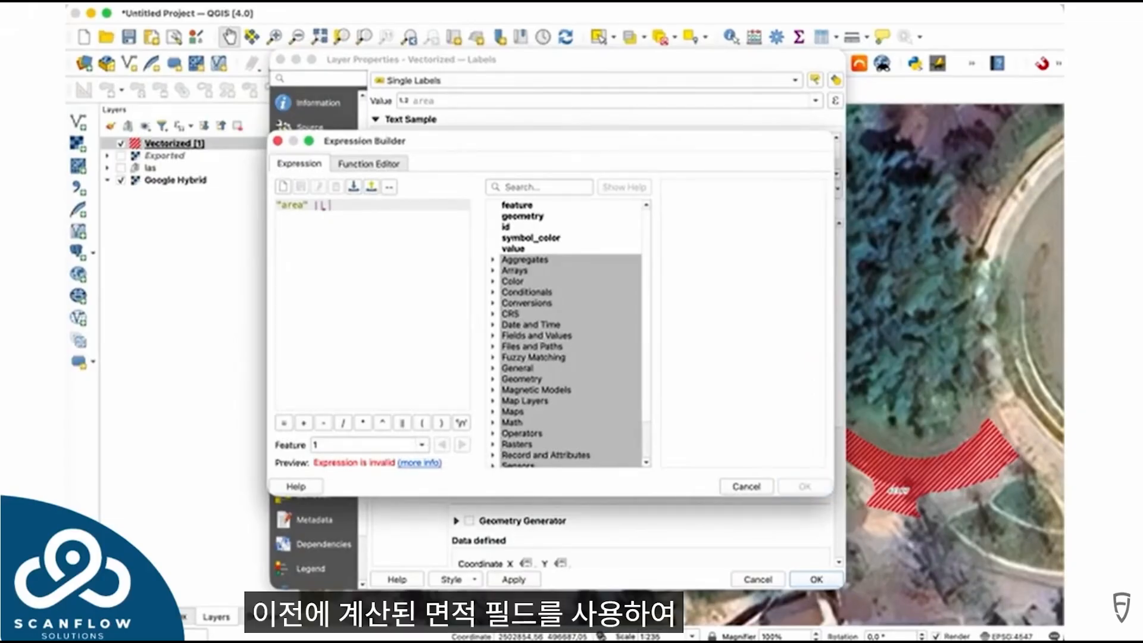
pyautogui.hotkey('ctrl', 'space')
pyautogui.hotkey('ctrl', 'space')
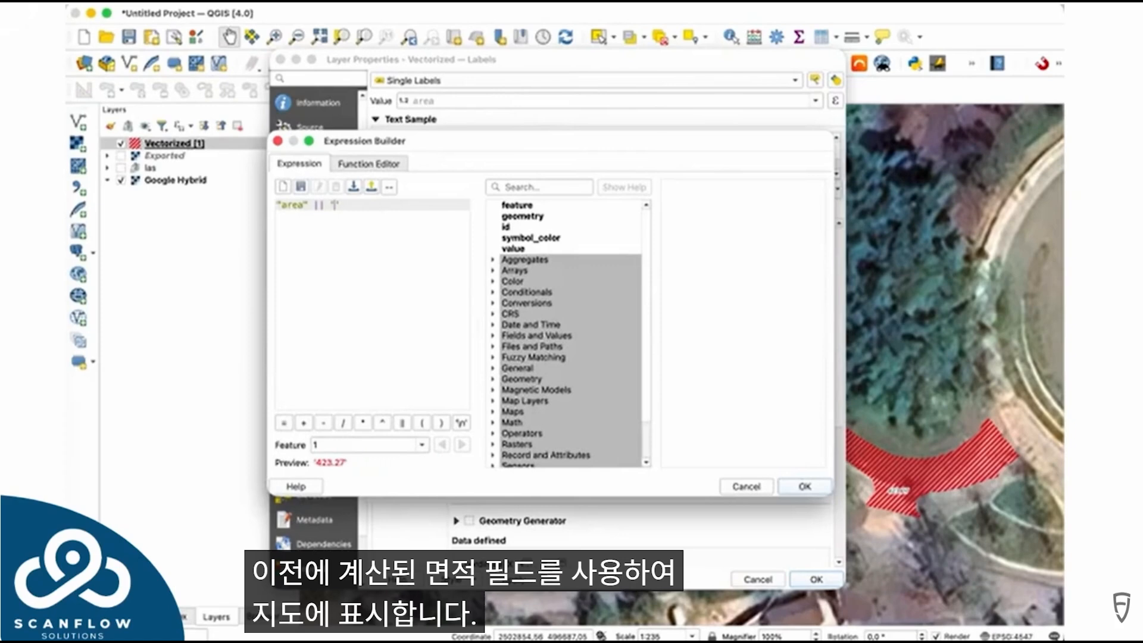
pyautogui.write('m²')
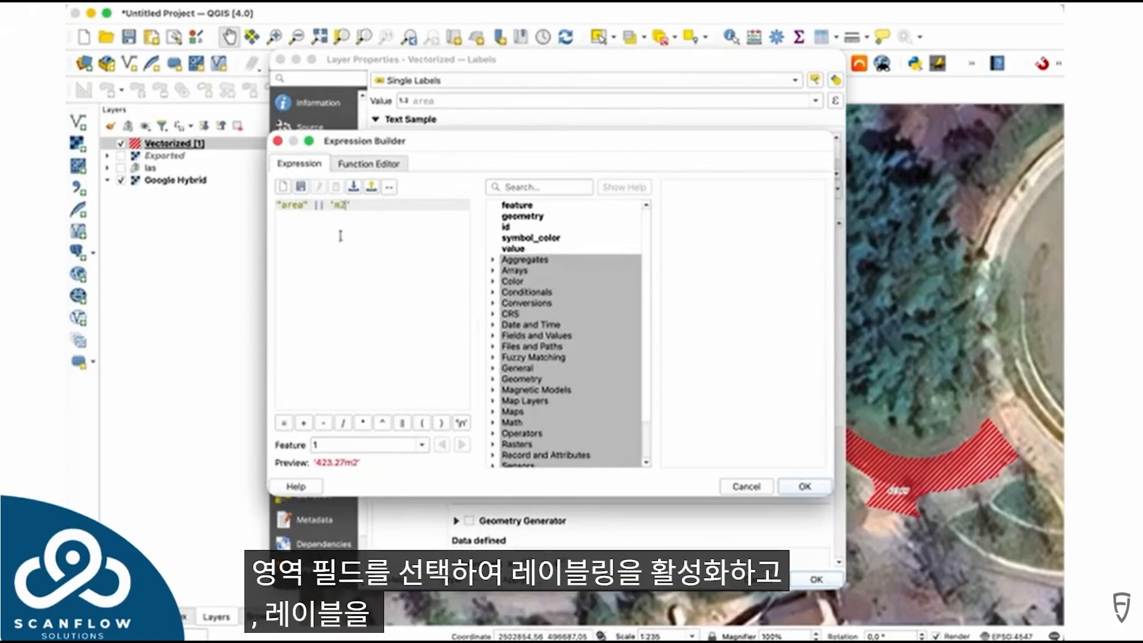
pyautogui.click(333, 205)
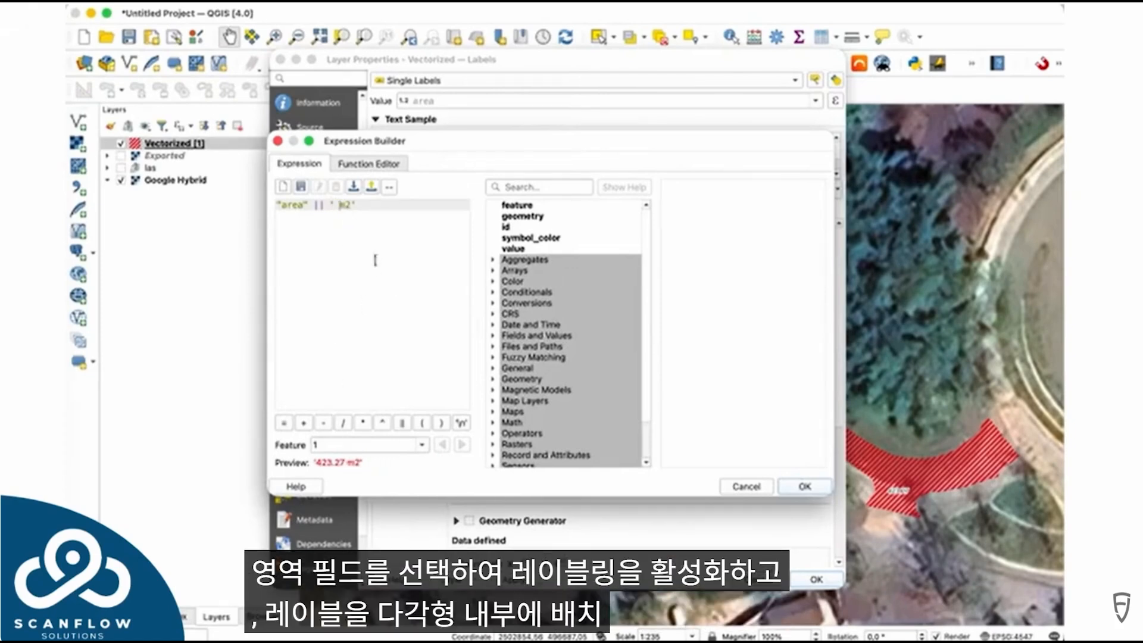
pyautogui.click(805, 487)
pyautogui.click(816, 579)
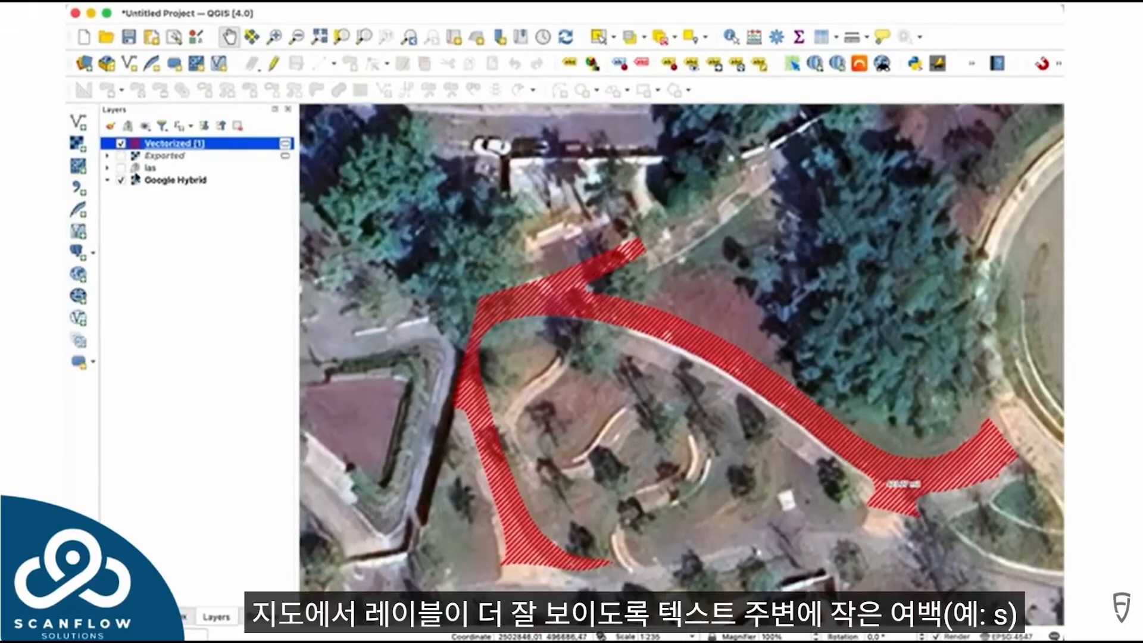
# Turn on all classes of the Treepark_Classified copy point cloud and show the las group on the map
pyautogui.click(106, 169)
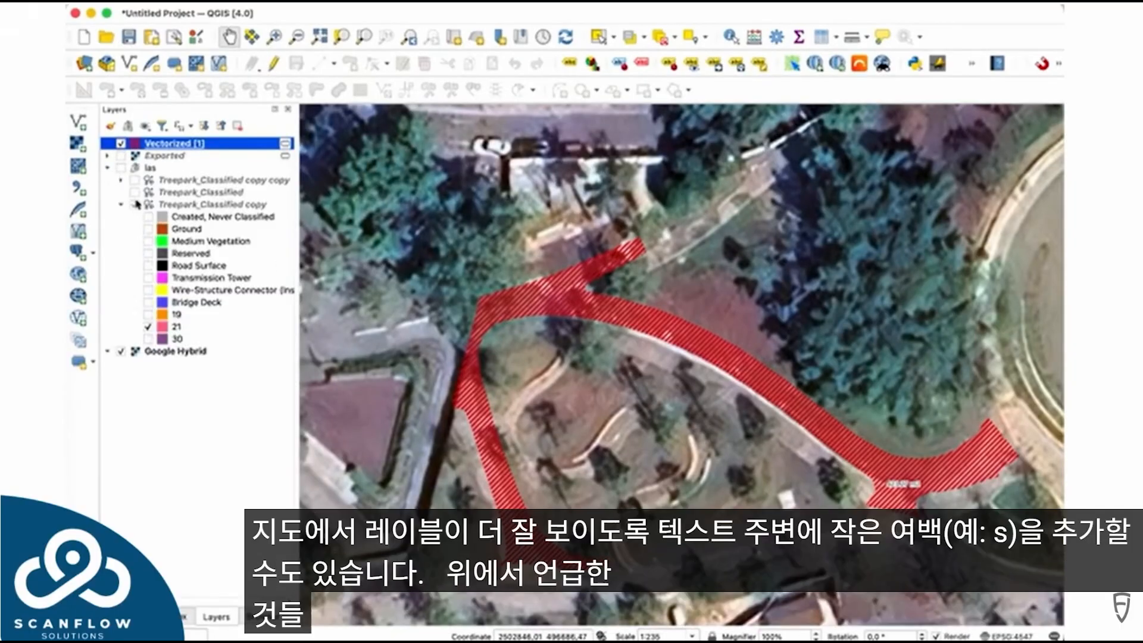
pyautogui.click(149, 217)
pyautogui.click(148, 228)
pyautogui.click(148, 242)
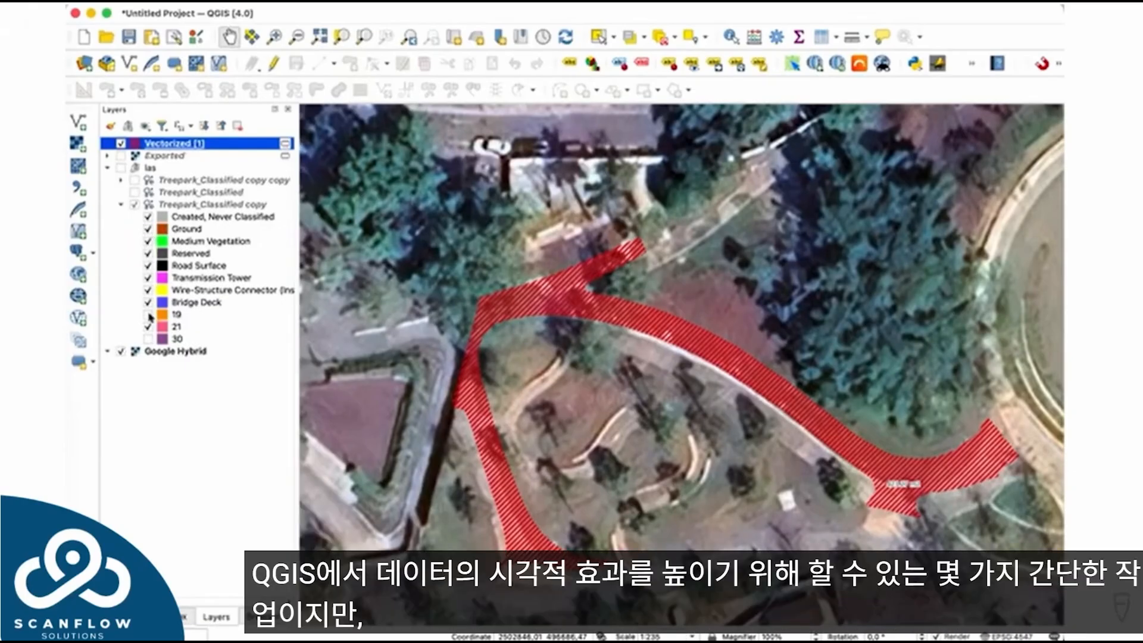
pyautogui.click(122, 168)
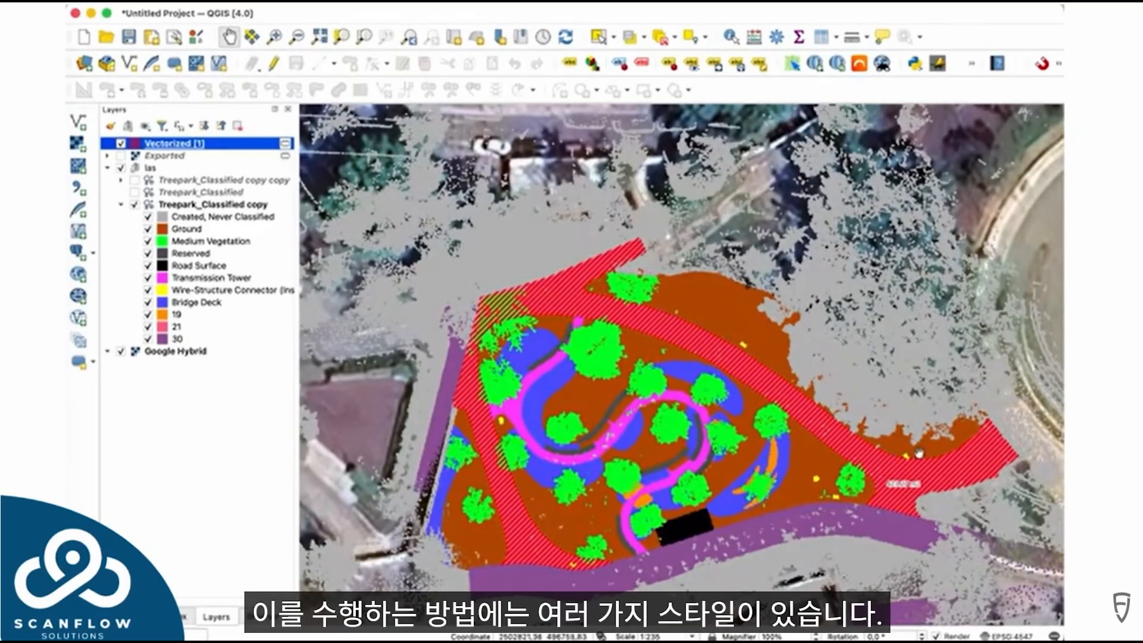
# Hide the Treepark_Classified copy point cloud and collapse the las group
pyautogui.click(135, 204)
pyautogui.click(121, 204)
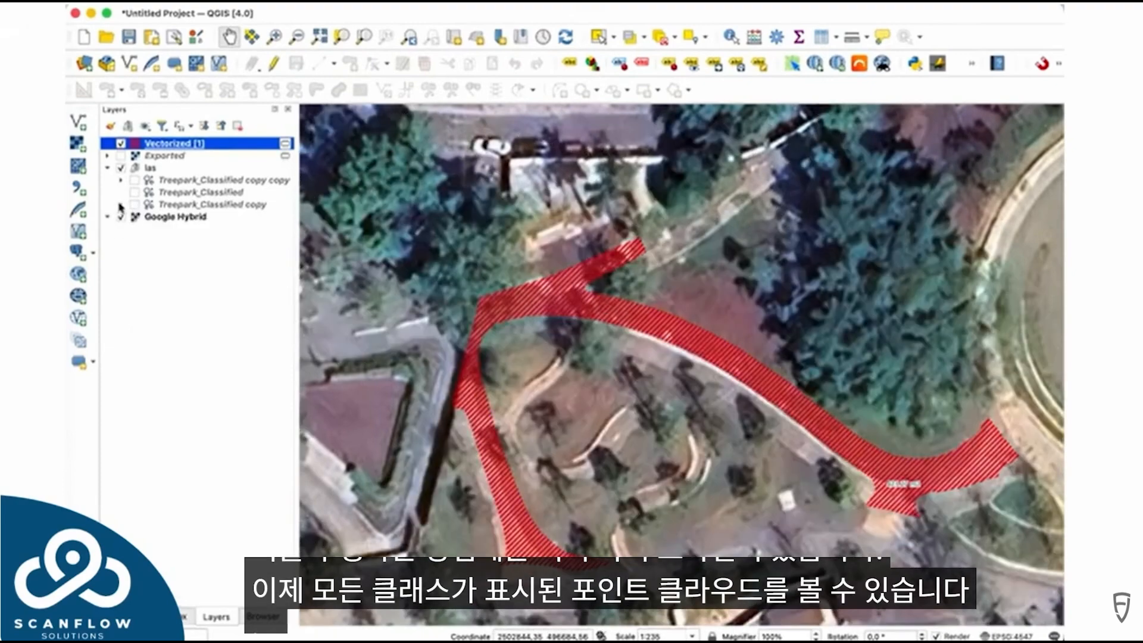
pyautogui.click(108, 170)
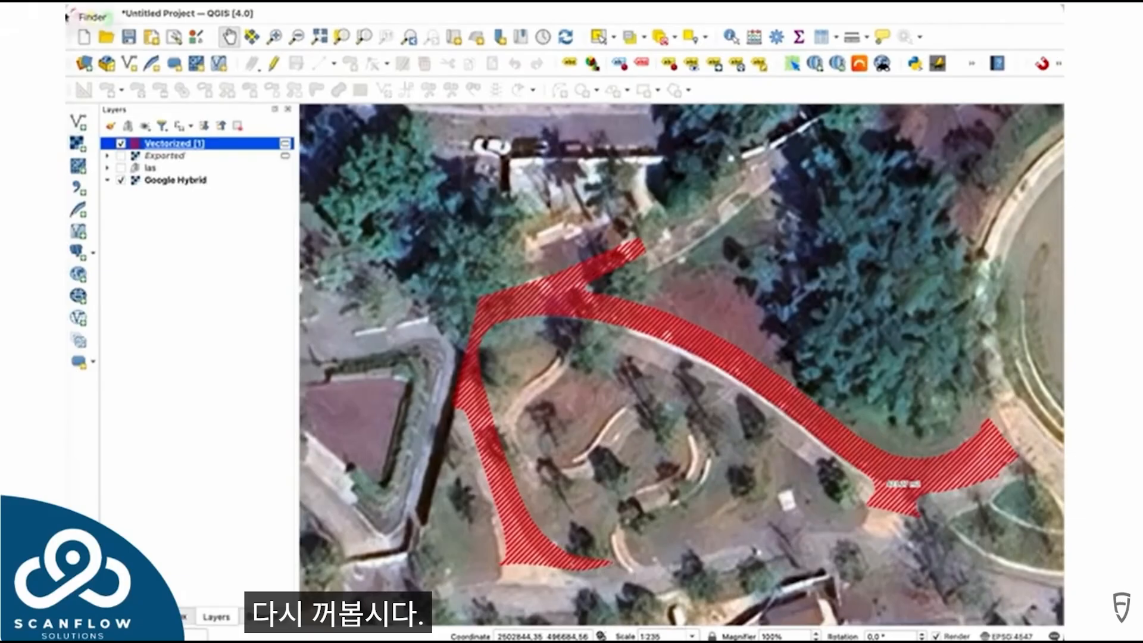
# Switch to Finder and copy S2_treepark.csv from the new_tree folder in Downloads
pyautogui.click(110, 38)
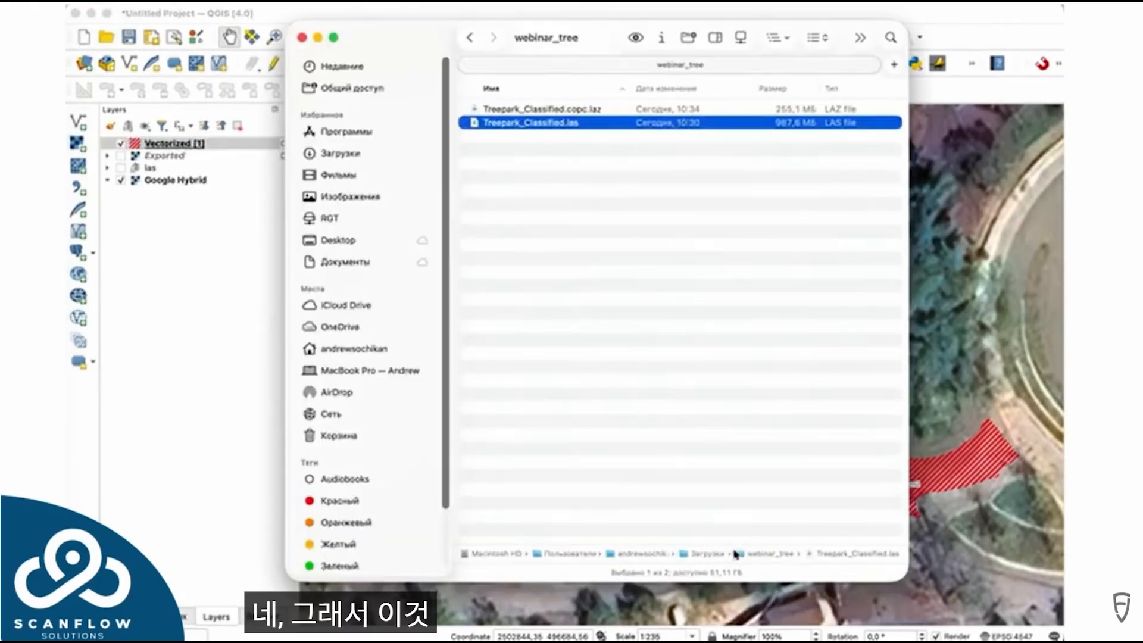
pyautogui.doubleClick(708, 554)
pyautogui.doubleClick(516, 109)
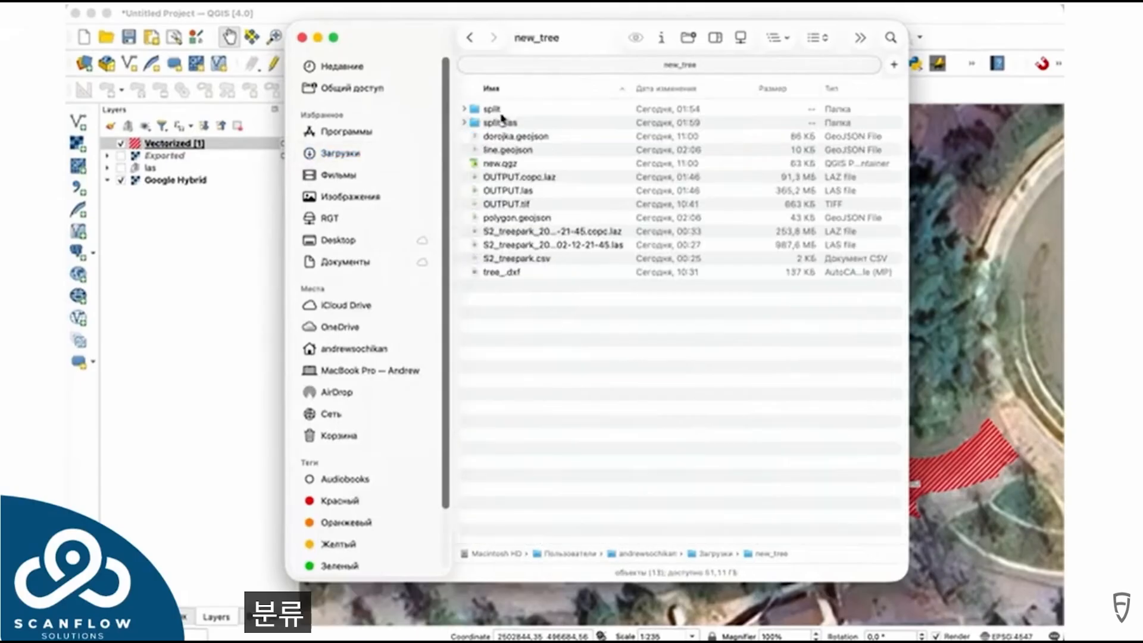
pyautogui.click(531, 260)
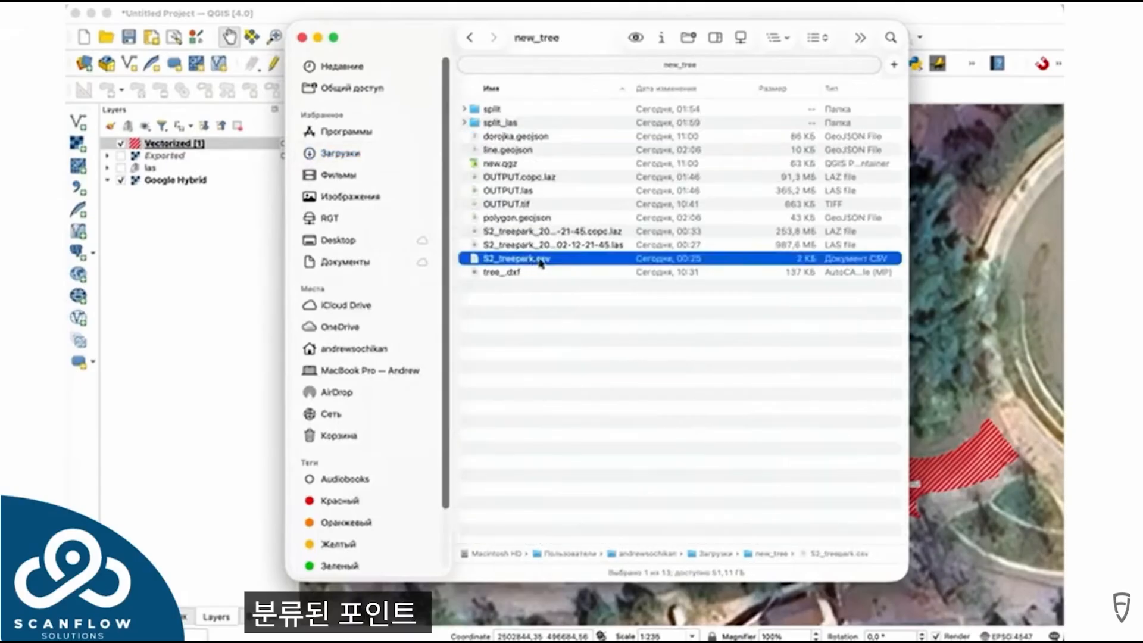
pyautogui.rightClick(539, 260)
pyautogui.click(588, 436)
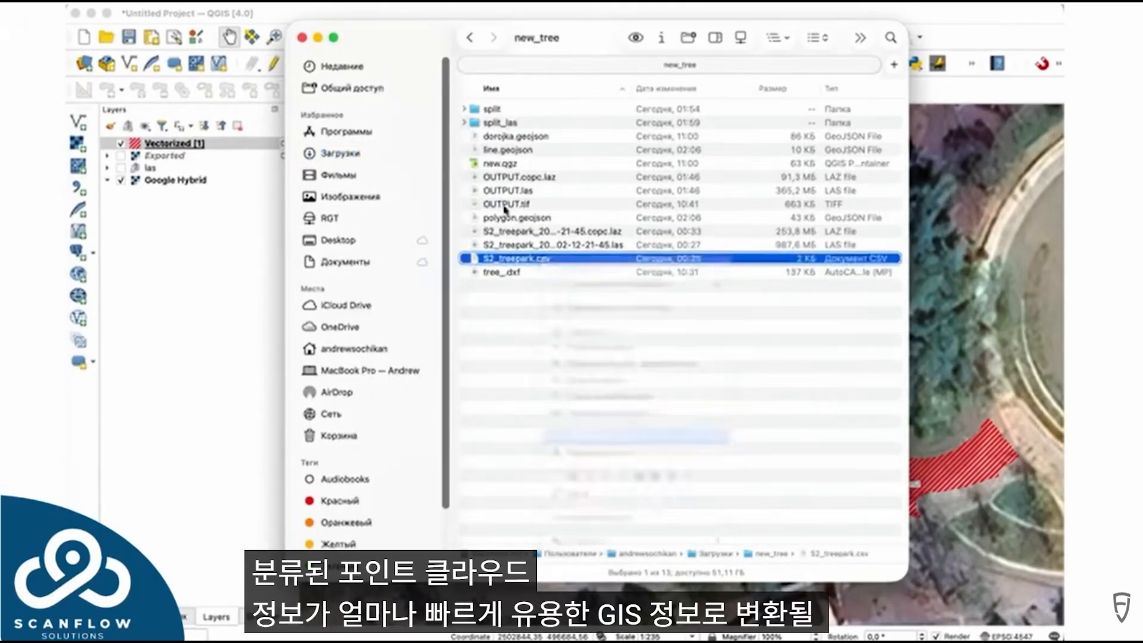
# Paste the copied CSV file into the webinar_tree folder and return to QGIS
pyautogui.click(469, 37)
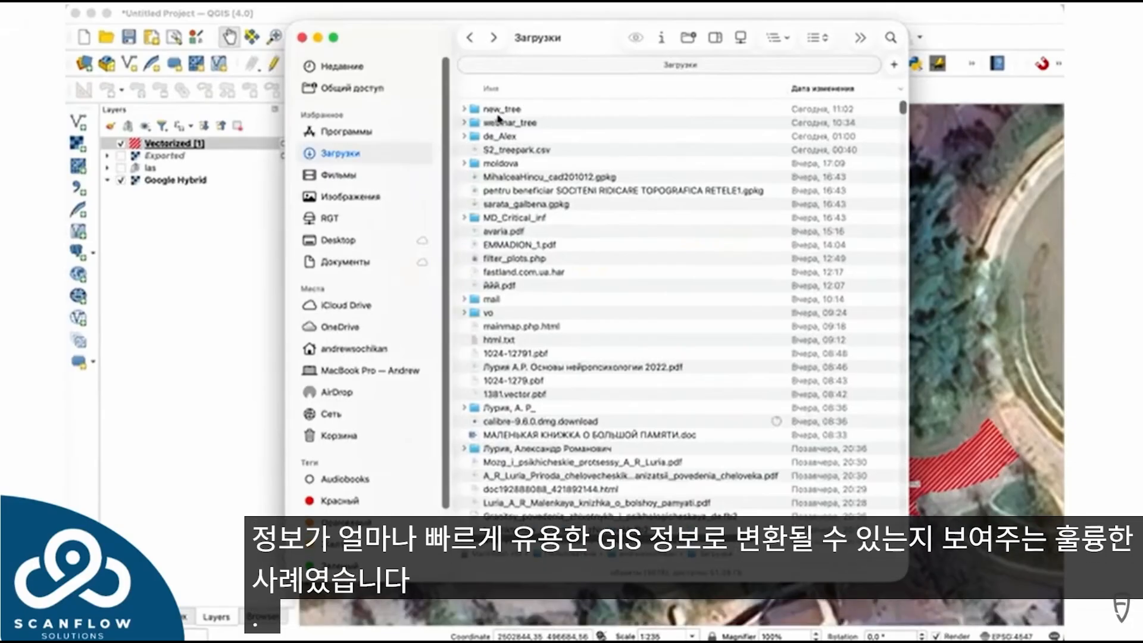
pyautogui.doubleClick(503, 122)
pyautogui.rightClick(538, 222)
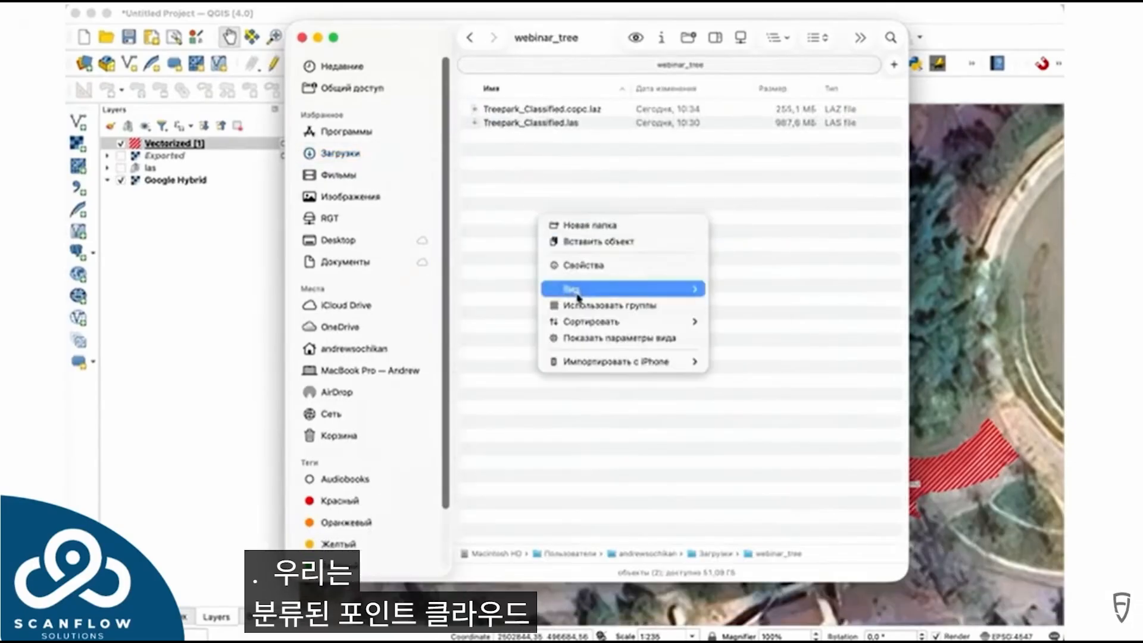
pyautogui.click(621, 248)
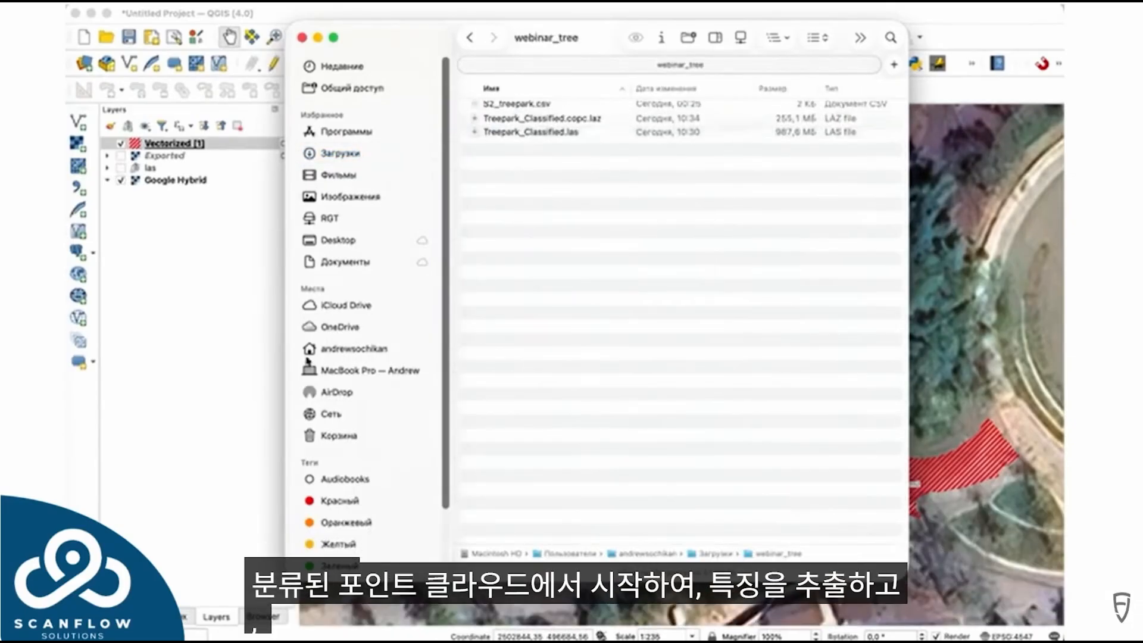
pyautogui.click(246, 361)
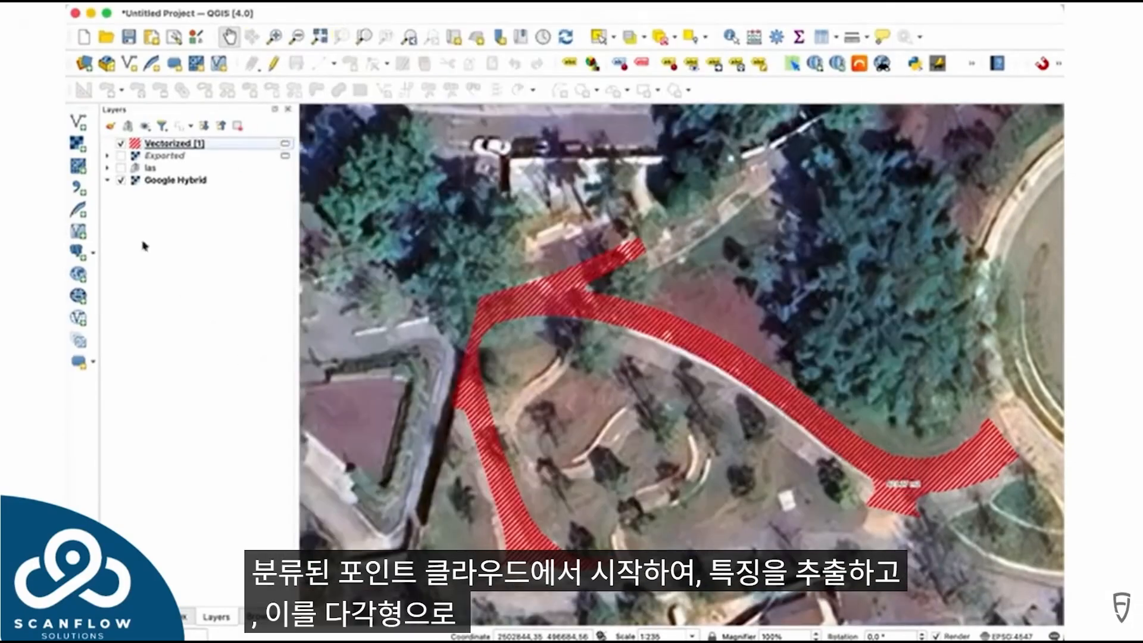
# Load S2_treepark.csv from the webinar_tree folder as the source for a new delimited text layer
pyautogui.click(78, 187)
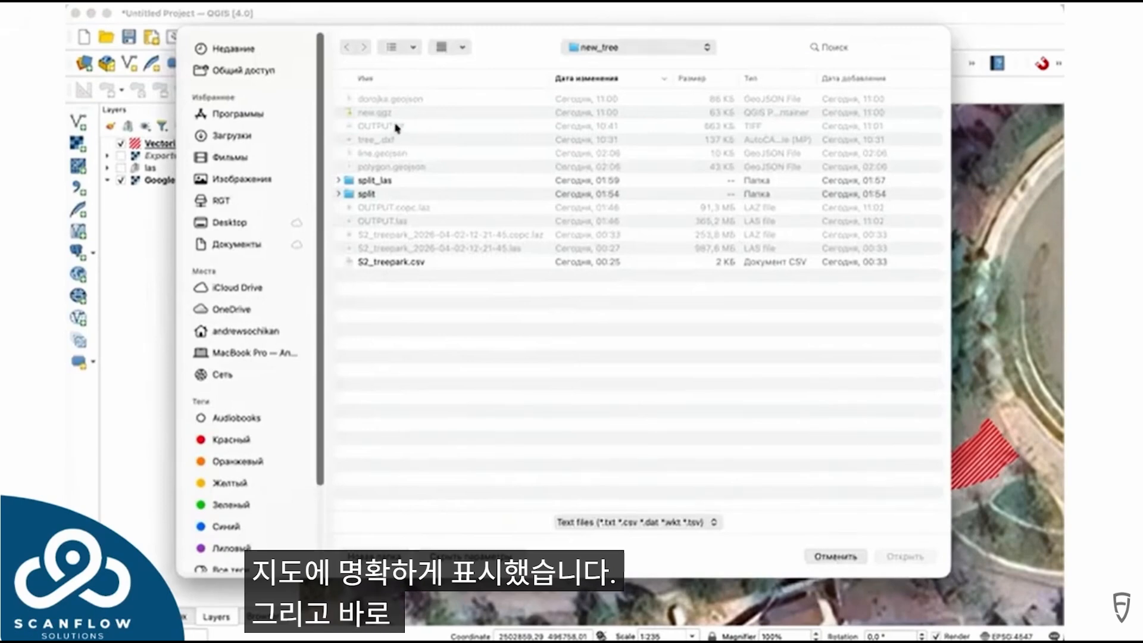
pyautogui.click(641, 49)
pyautogui.click(601, 61)
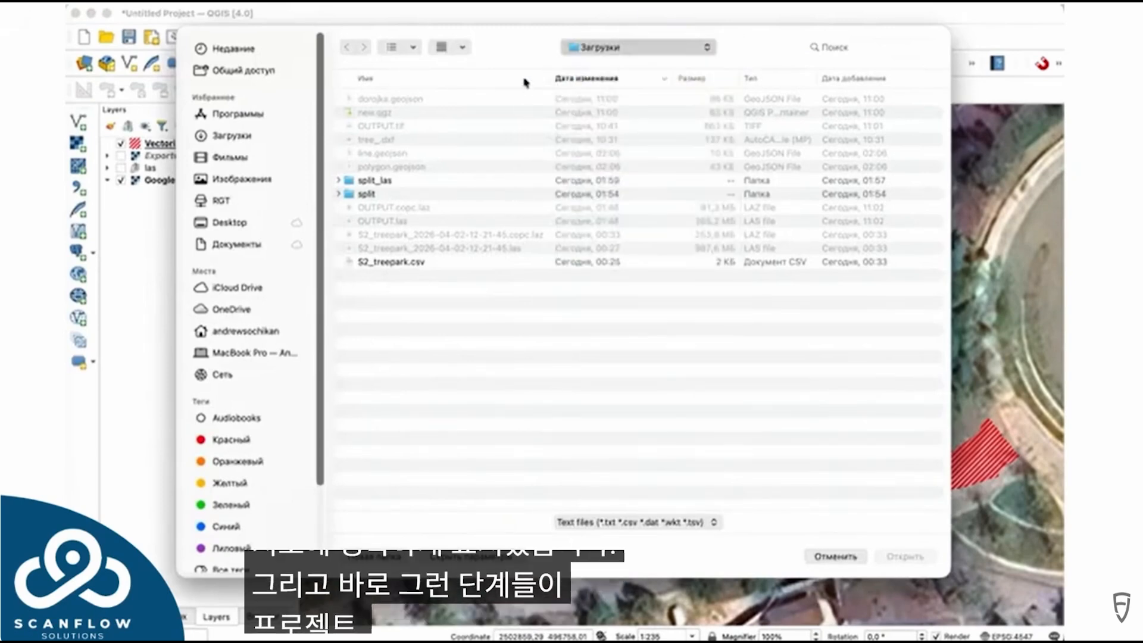
pyautogui.doubleClick(374, 102)
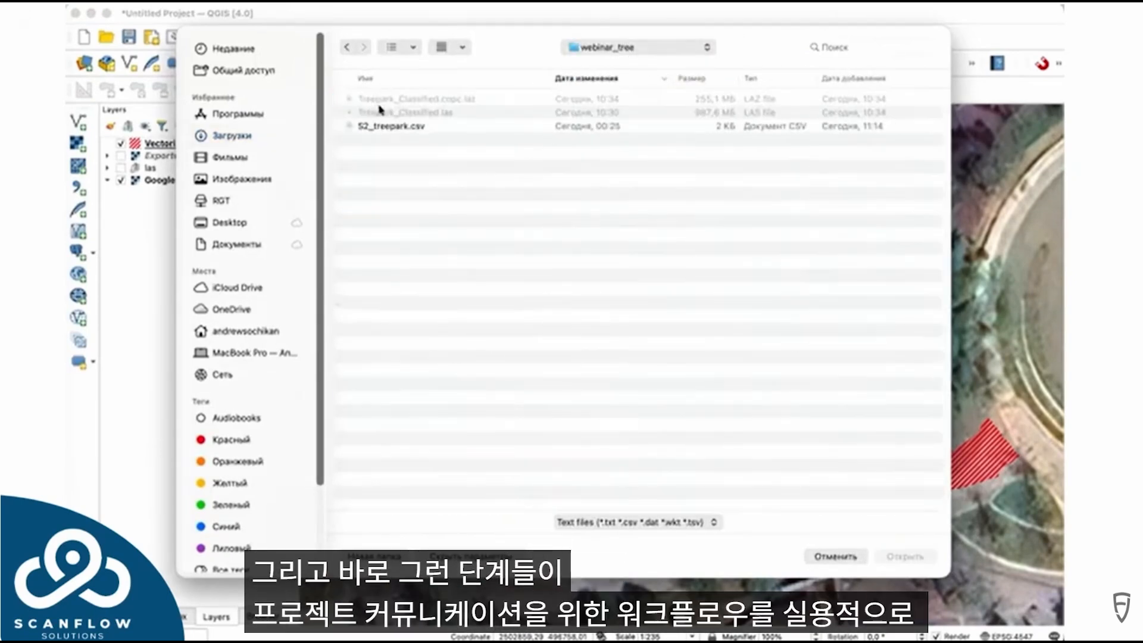
pyautogui.doubleClick(386, 127)
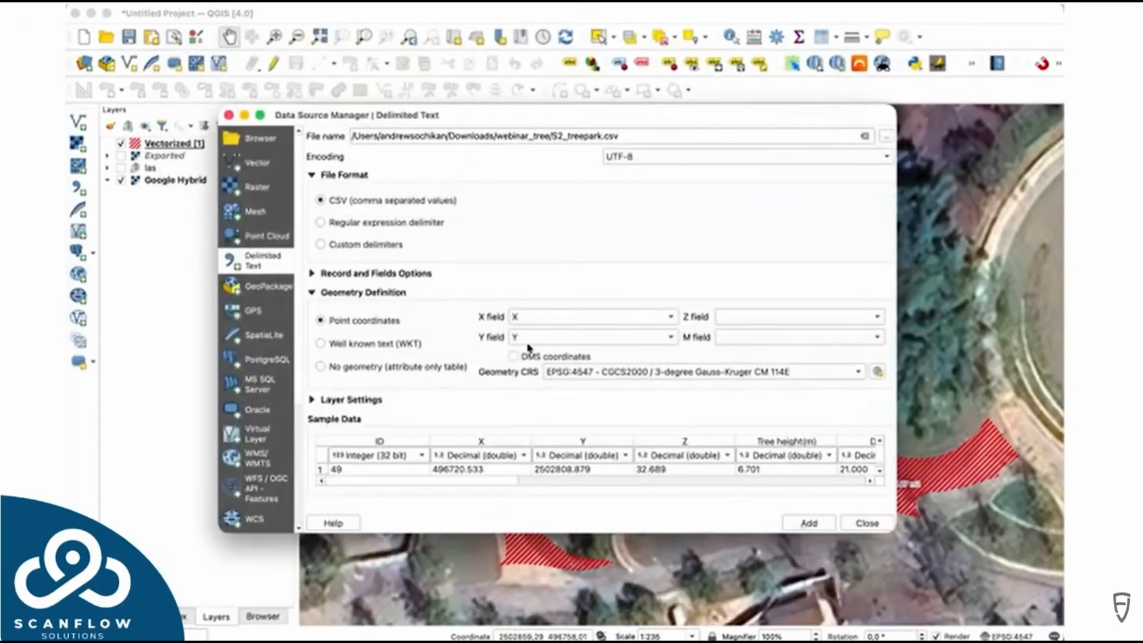
# Set the Z field to Z, keep EPSG:4547 as the geometry CRS, and add the S2_treepark layer to the project
pyautogui.click(792, 316)
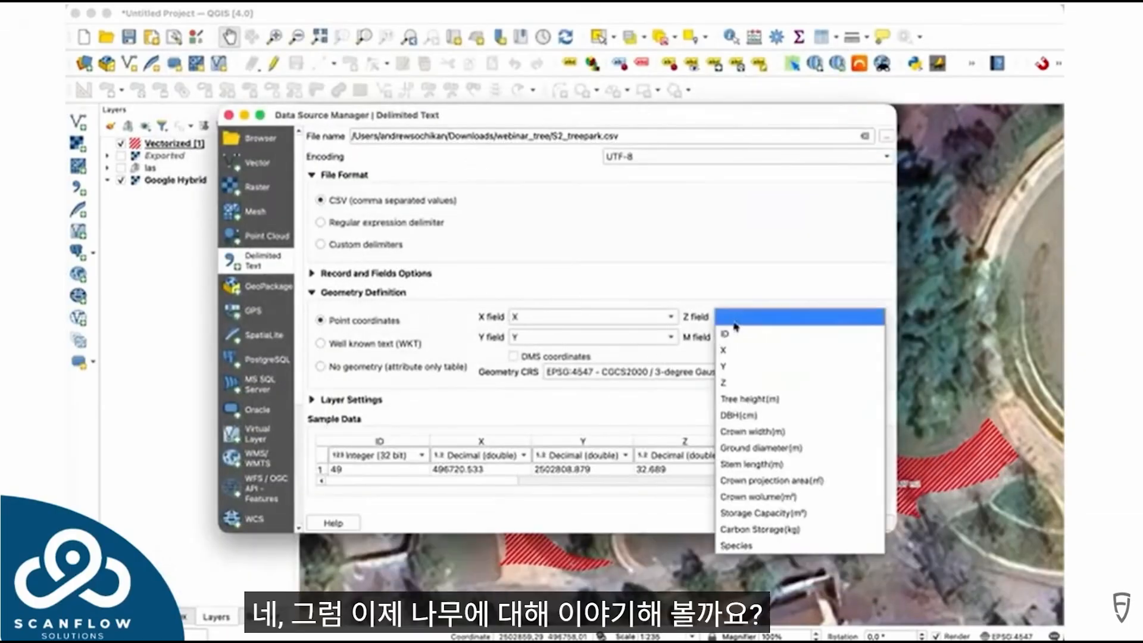
pyautogui.click(828, 381)
pyautogui.click(567, 369)
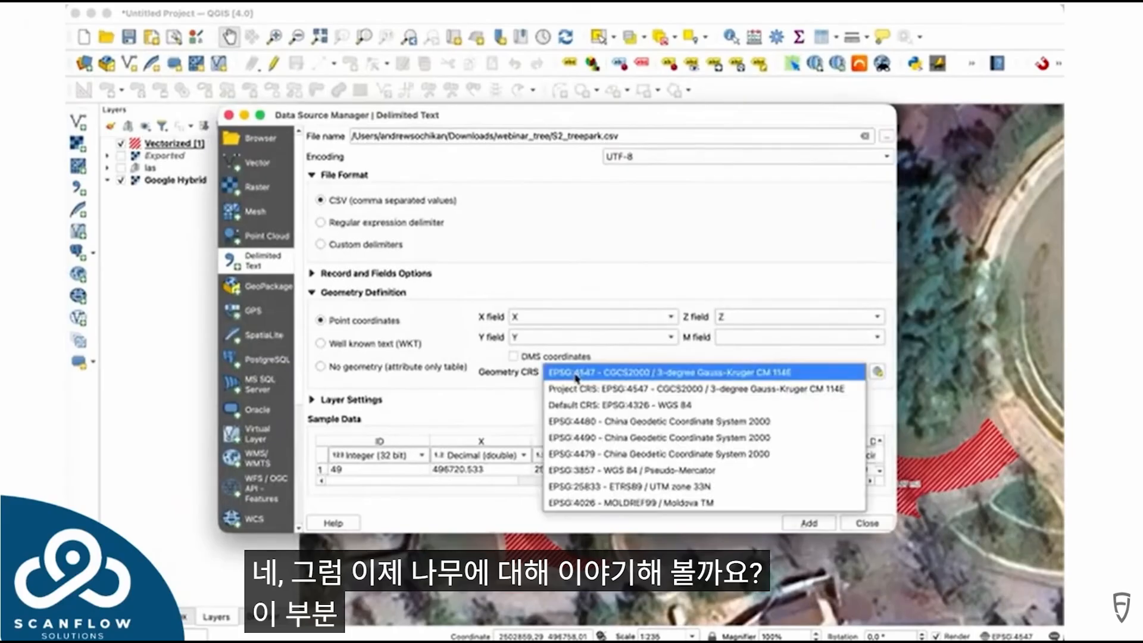
pyautogui.click(589, 381)
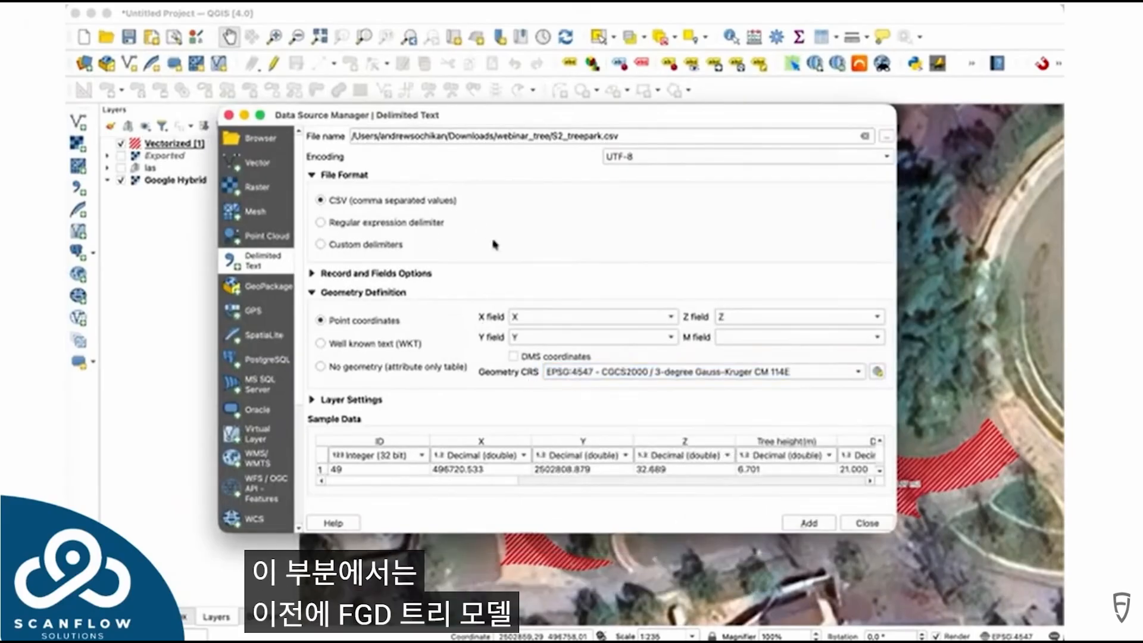
pyautogui.click(811, 524)
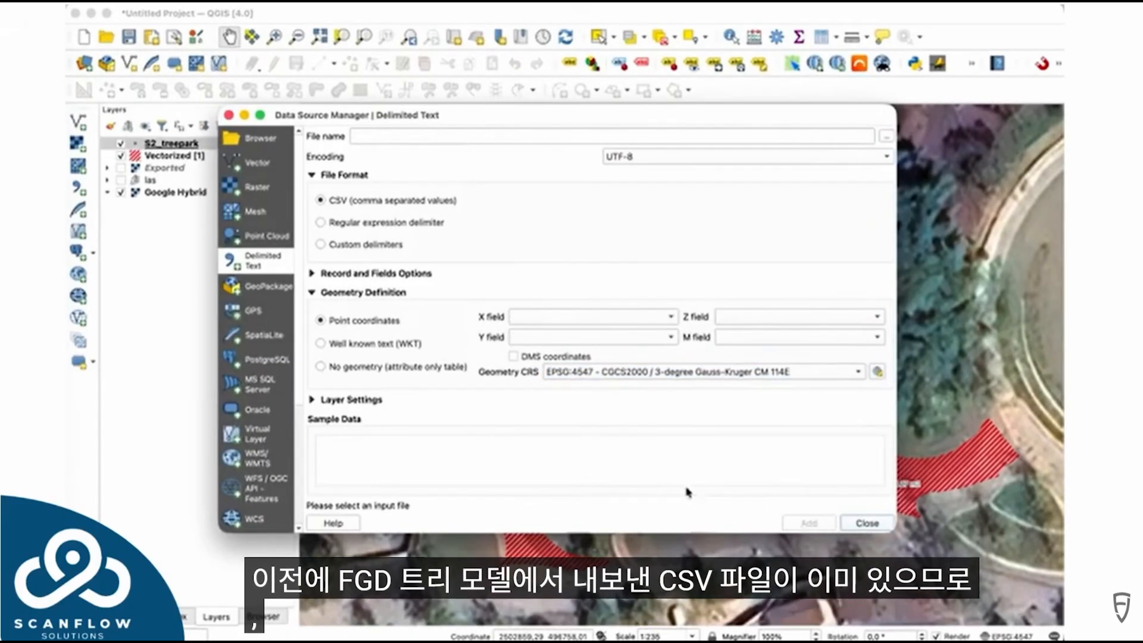
# Leave the delimited text import and open the layer properties of S2_treepark
pyautogui.click(860, 520)
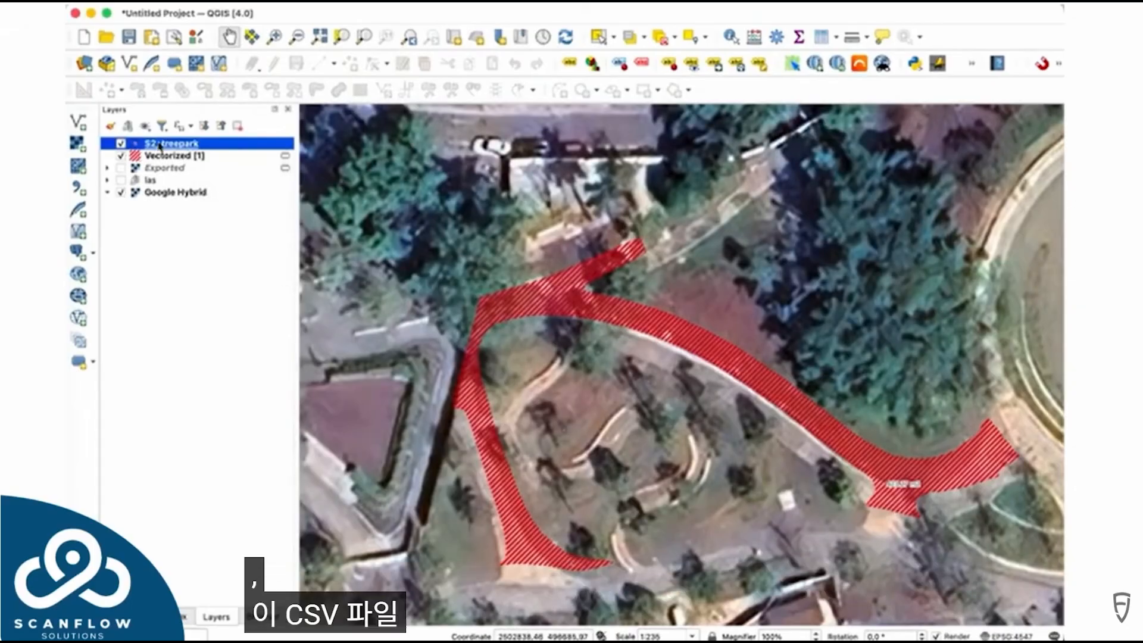
pyautogui.moveTo(160, 147)
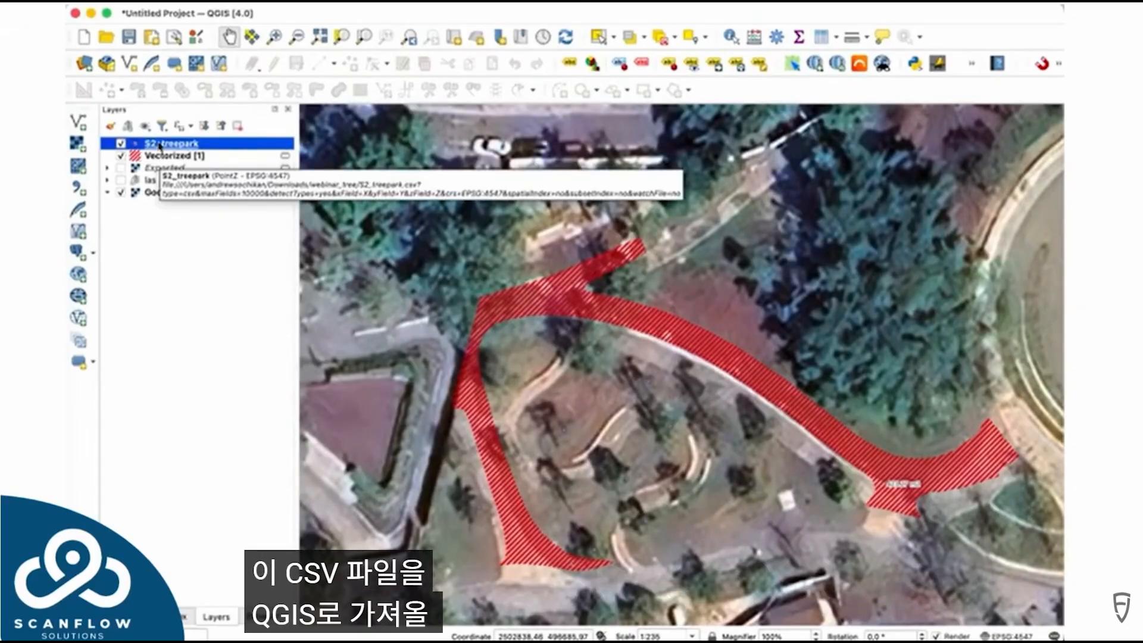
pyautogui.doubleClick(160, 147)
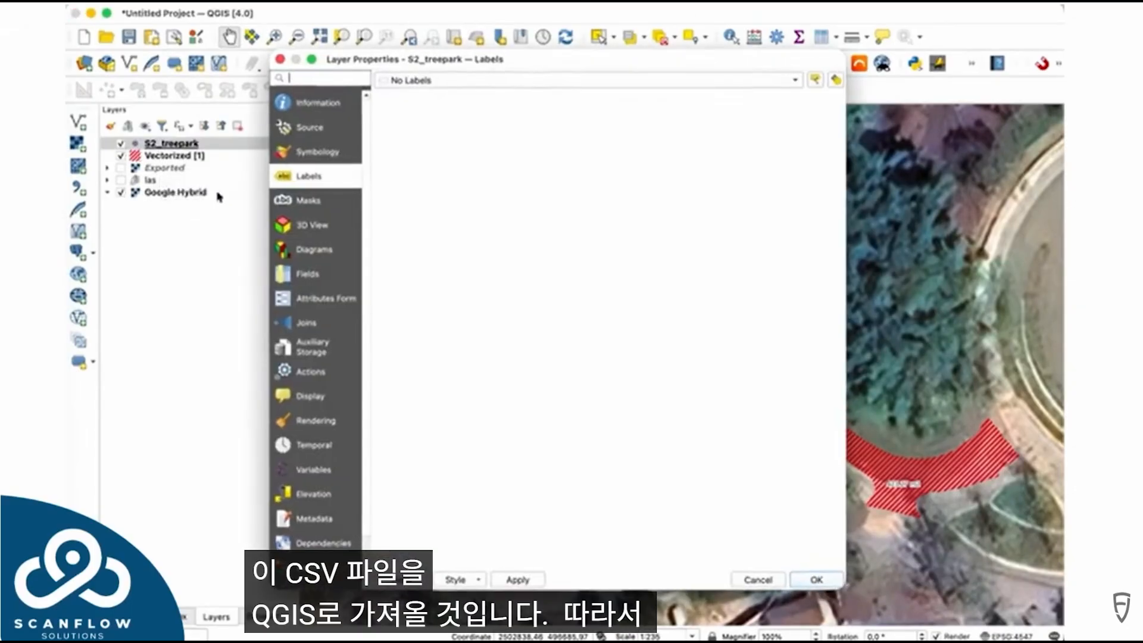
pyautogui.click(439, 88)
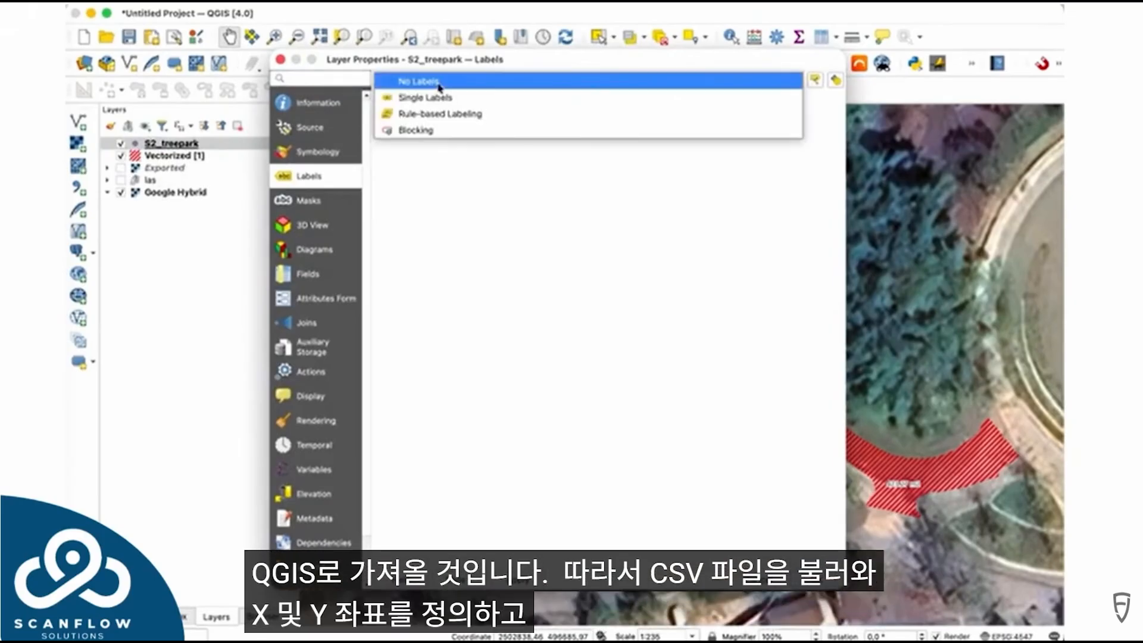
pyautogui.click(443, 98)
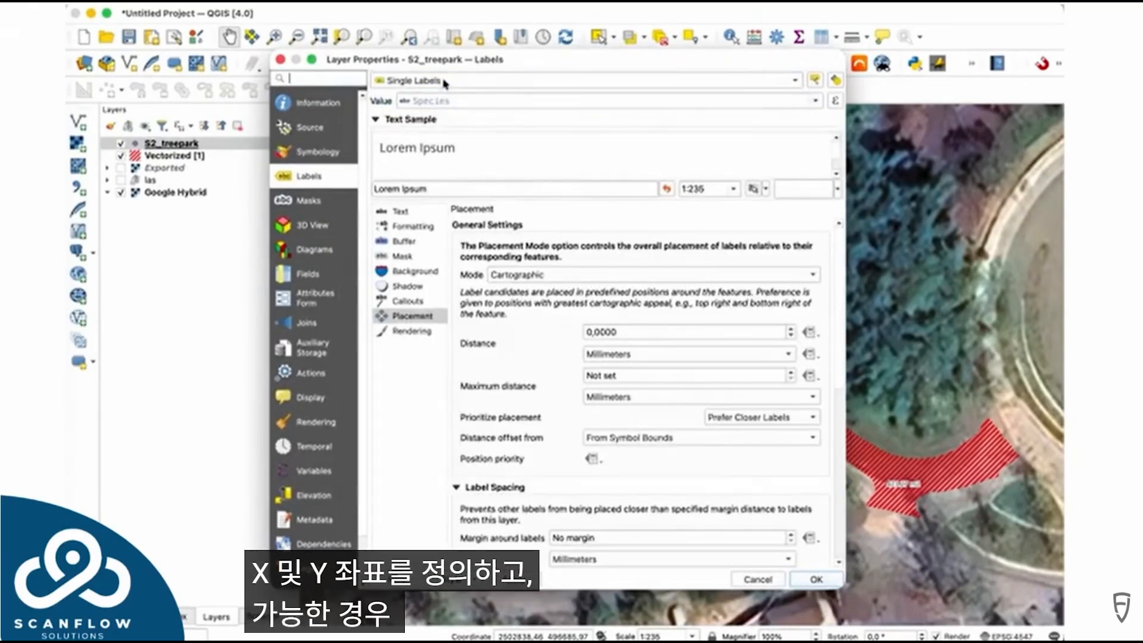
pyautogui.click(422, 84)
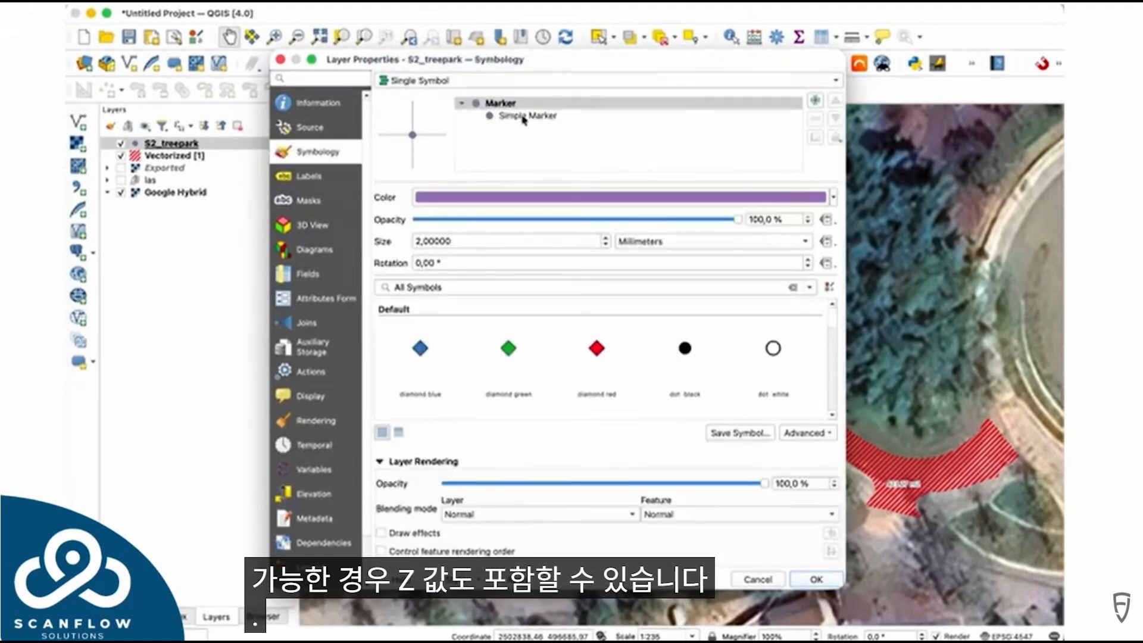
# Change the S2_treepark simple marker to a Geometry Generator with the Polygon / MultiPolygon geometry type
pyautogui.click(523, 118)
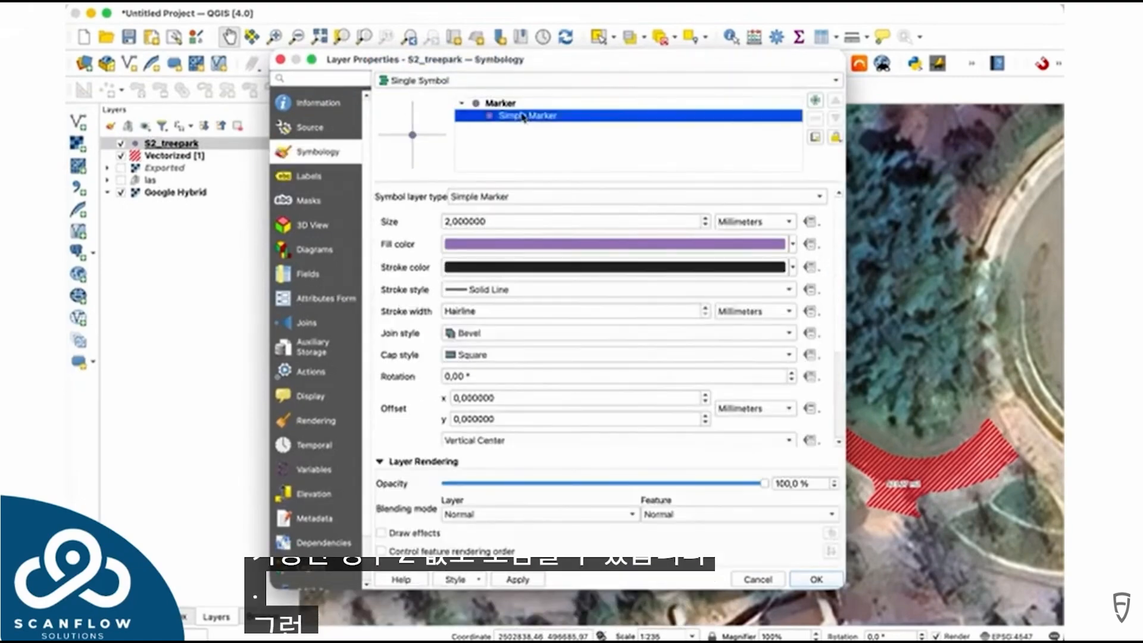
pyautogui.click(524, 103)
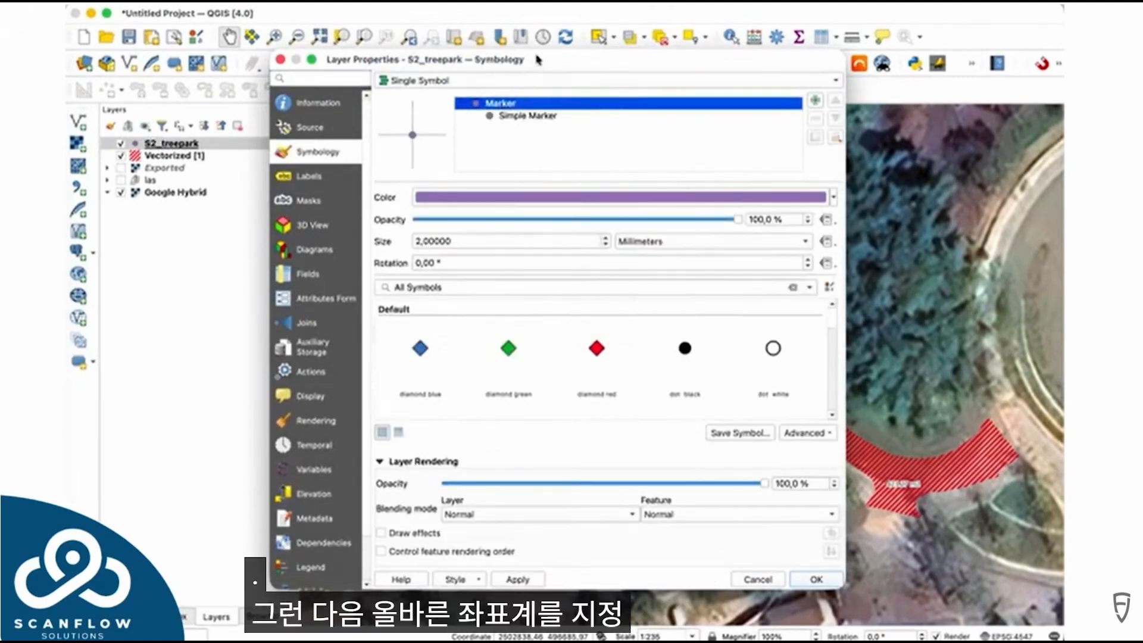
pyautogui.moveTo(539, 59)
pyautogui.mouseDown()
pyautogui.moveTo(608, 47)
pyautogui.moveTo(602, 71)
pyautogui.mouseUp()
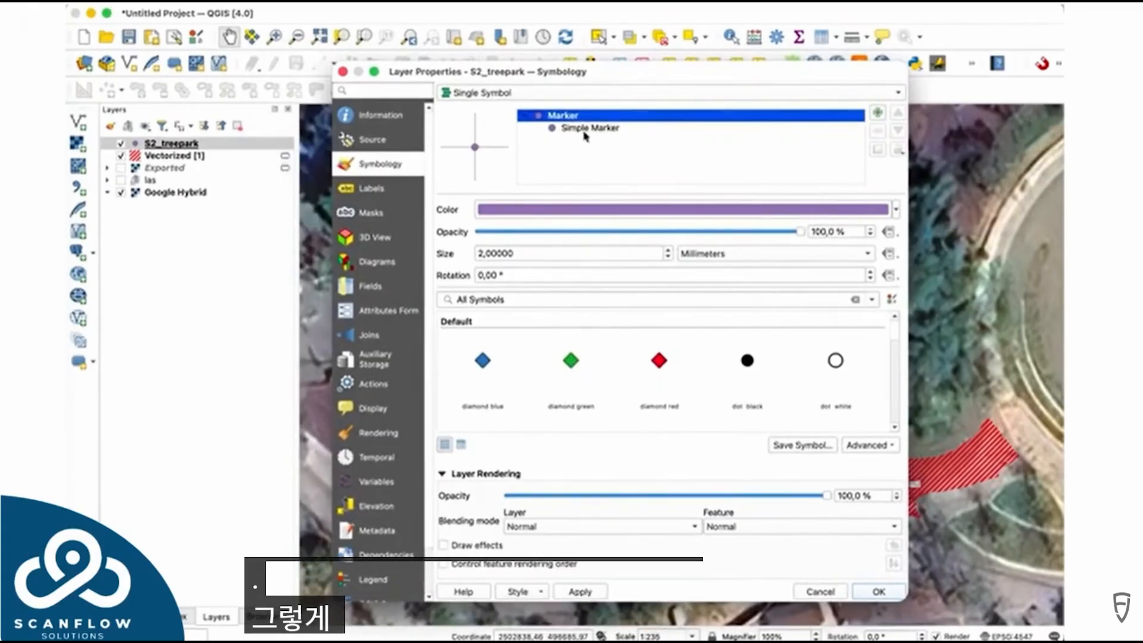
pyautogui.click(591, 129)
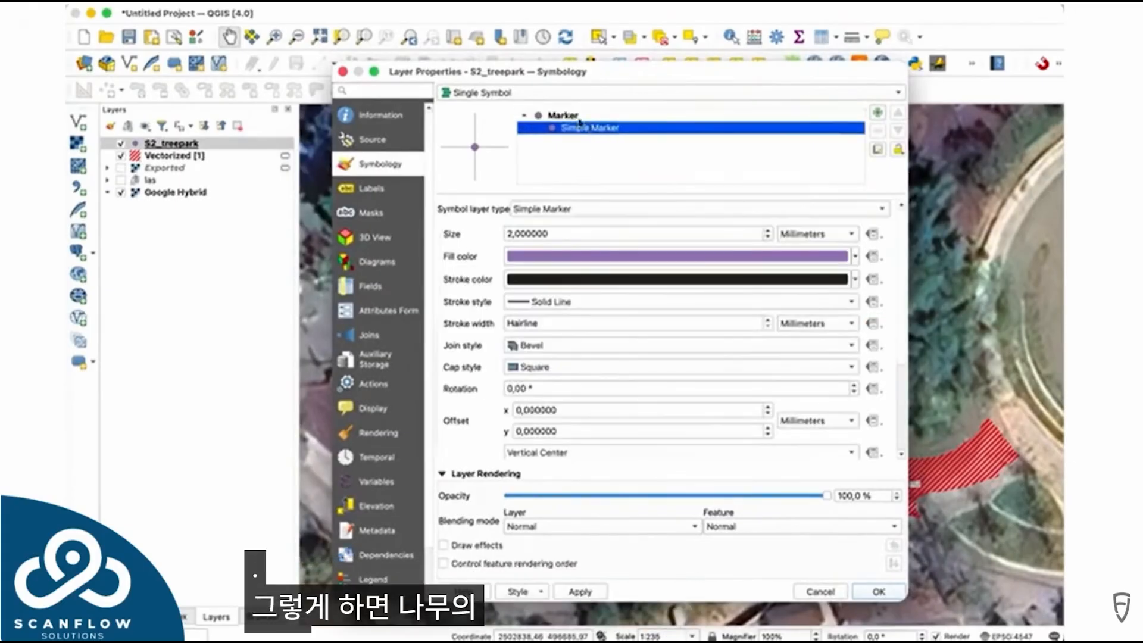
pyautogui.click(573, 209)
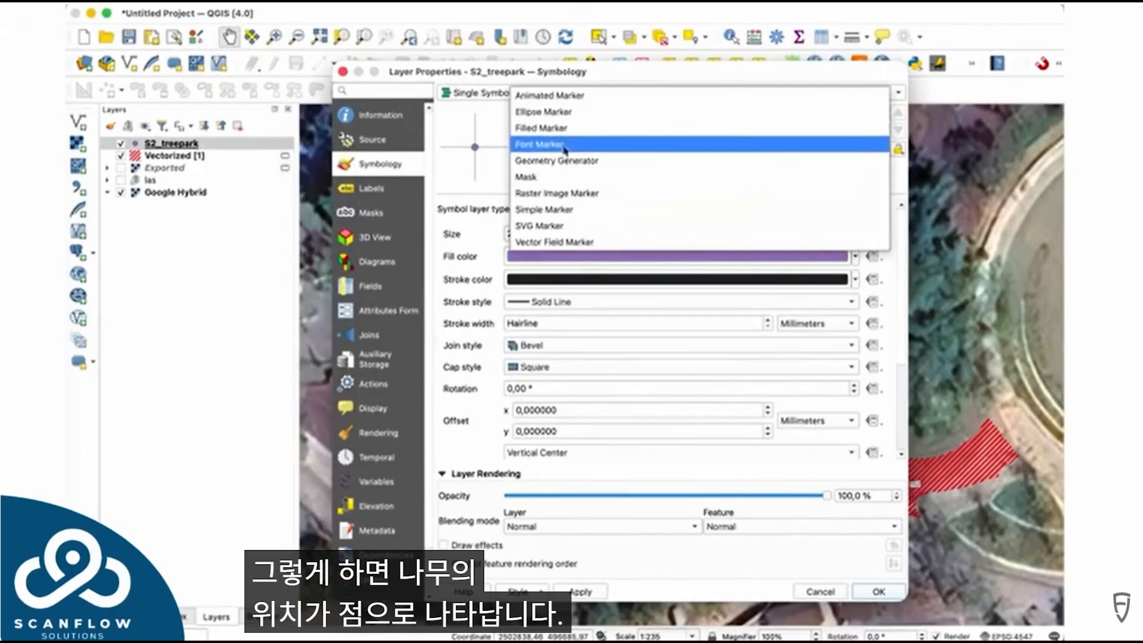
pyautogui.click(562, 160)
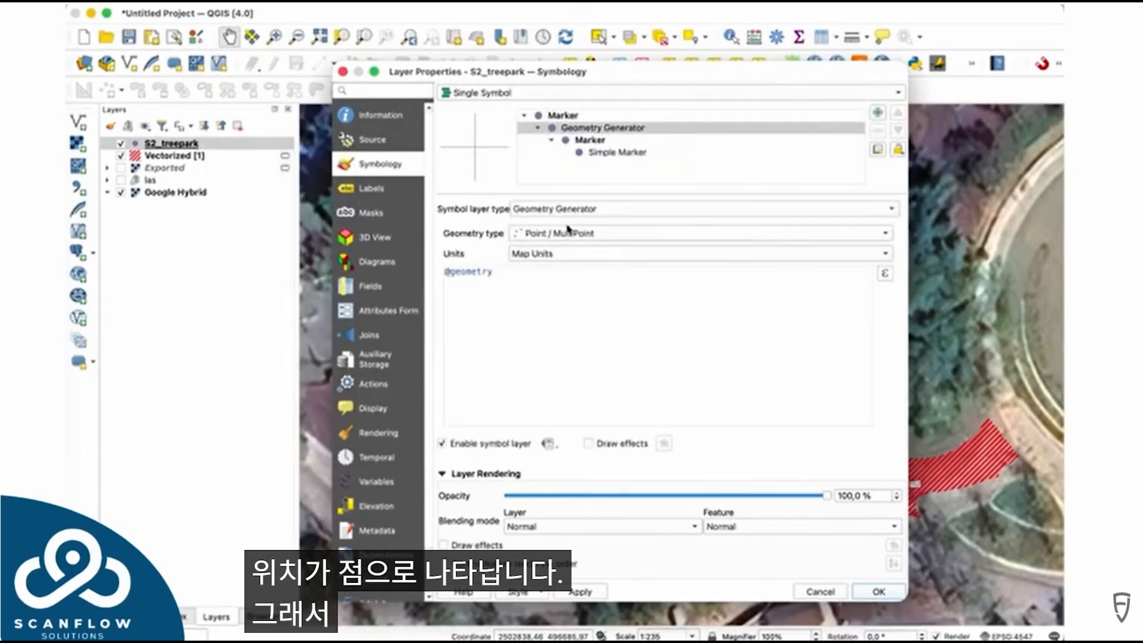
pyautogui.click(557, 233)
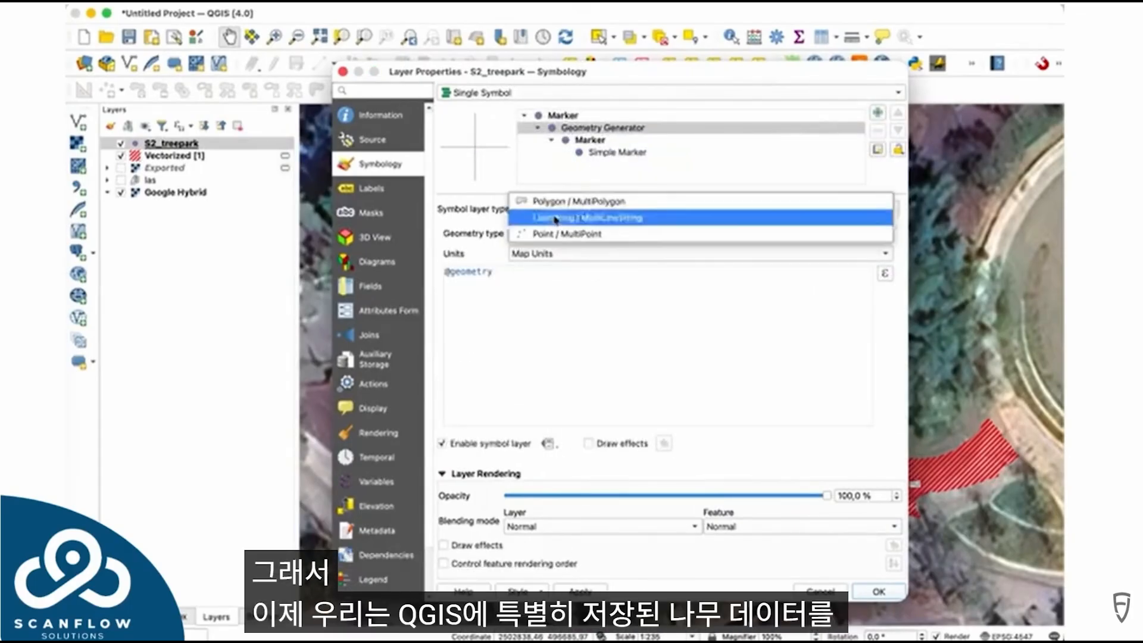
pyautogui.click(560, 202)
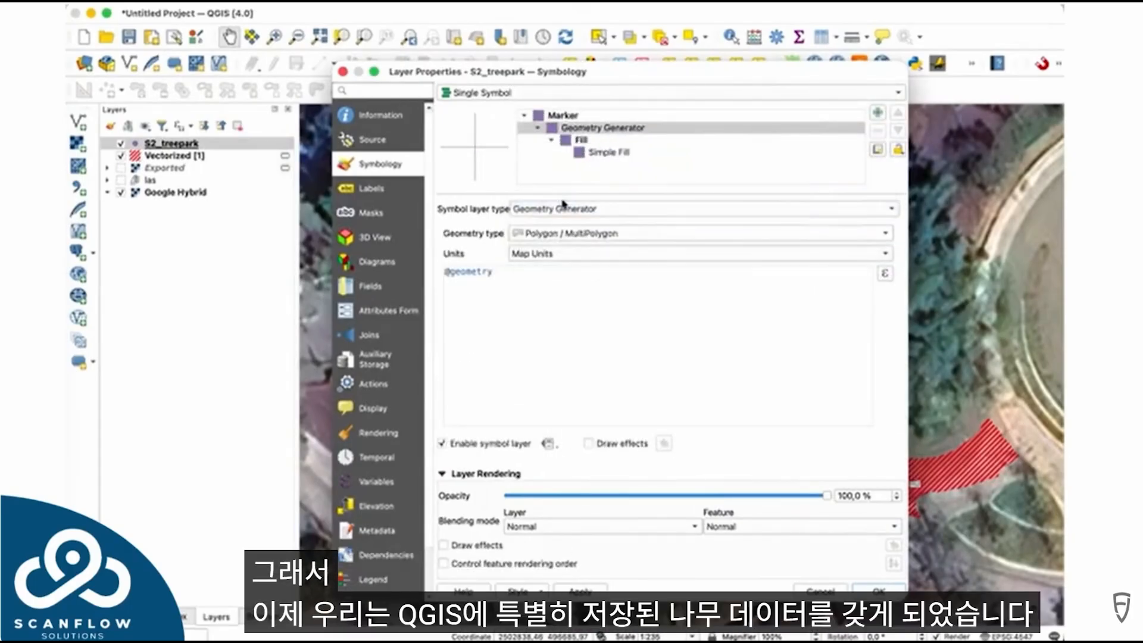
# Try to reuse the recent crown width buffer expression for the generated geometry
pyautogui.click(885, 273)
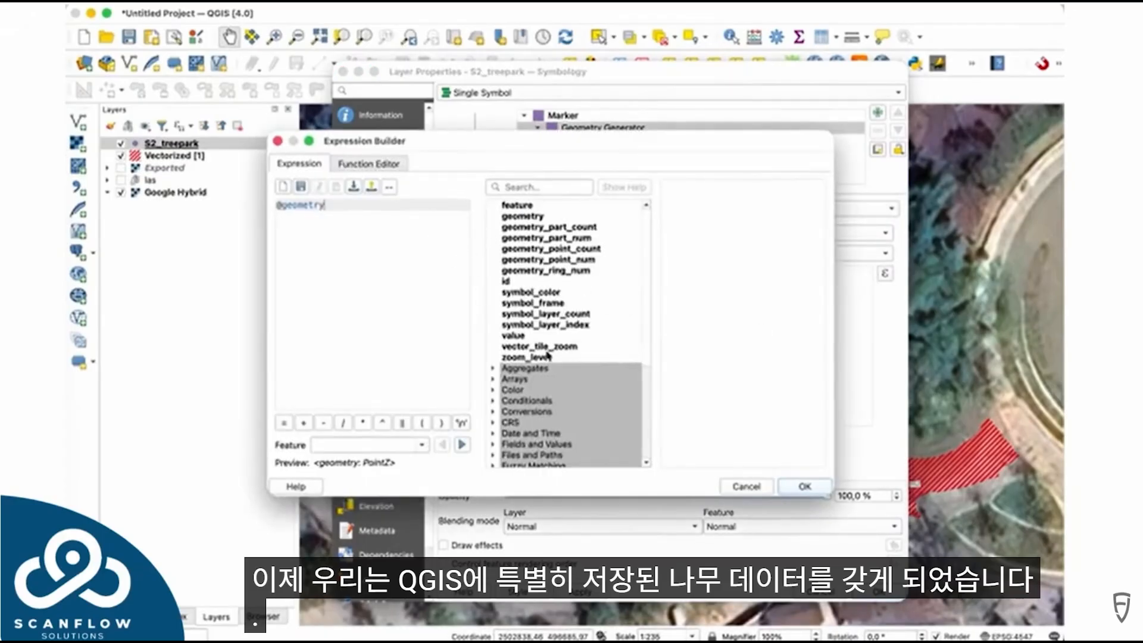
pyautogui.scroll(-5, 545, 363)
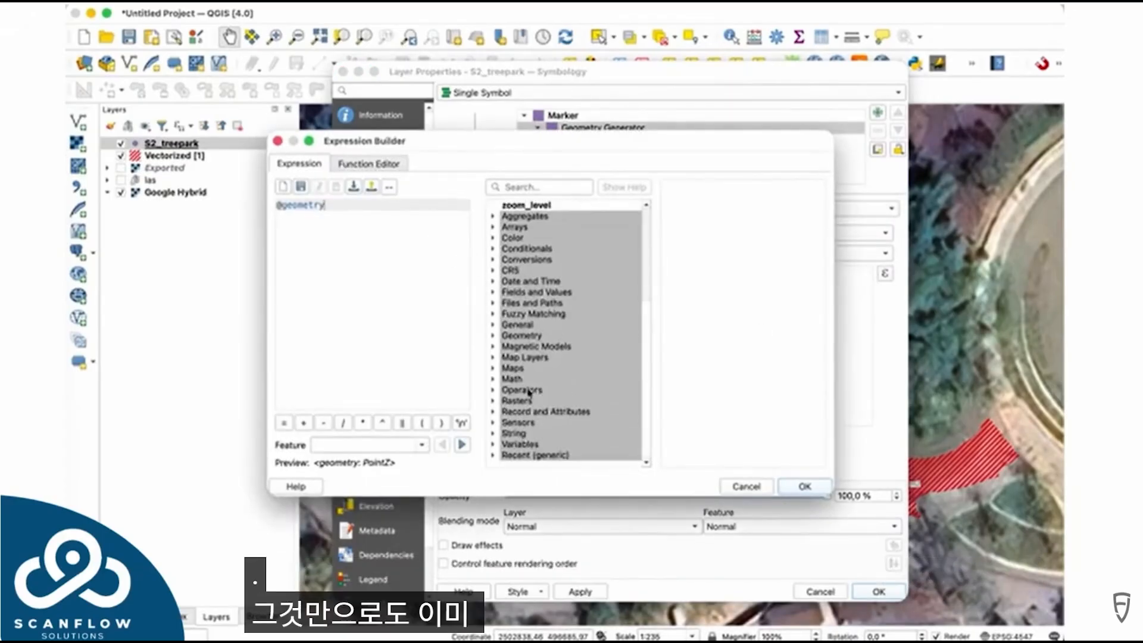
pyautogui.click(492, 455)
pyautogui.scroll(-7, 553, 296)
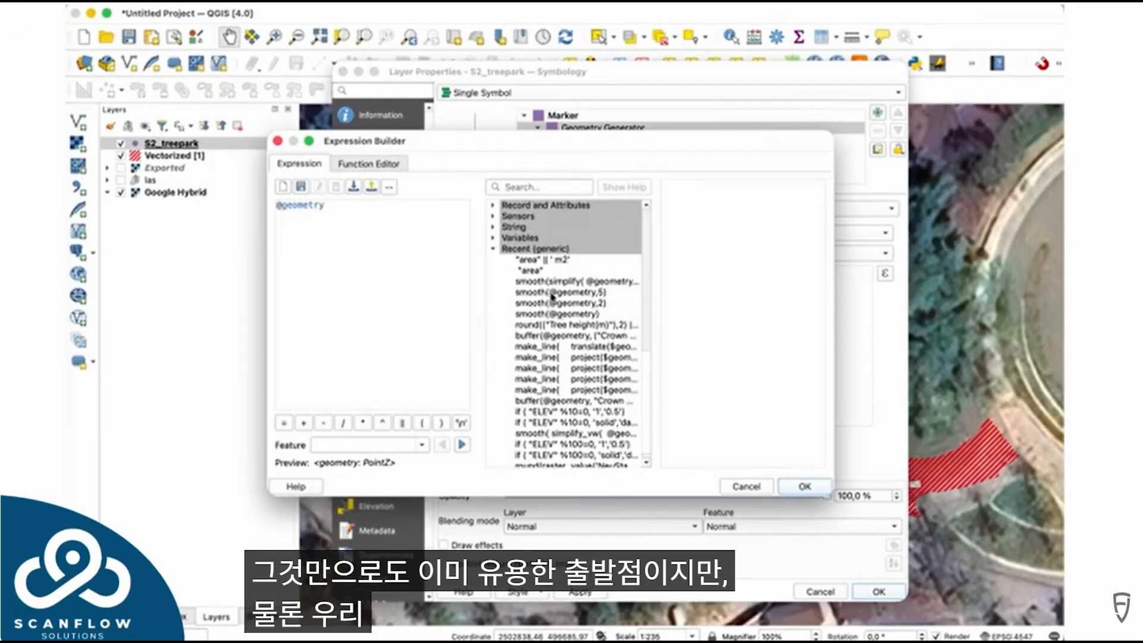
pyautogui.click(535, 337)
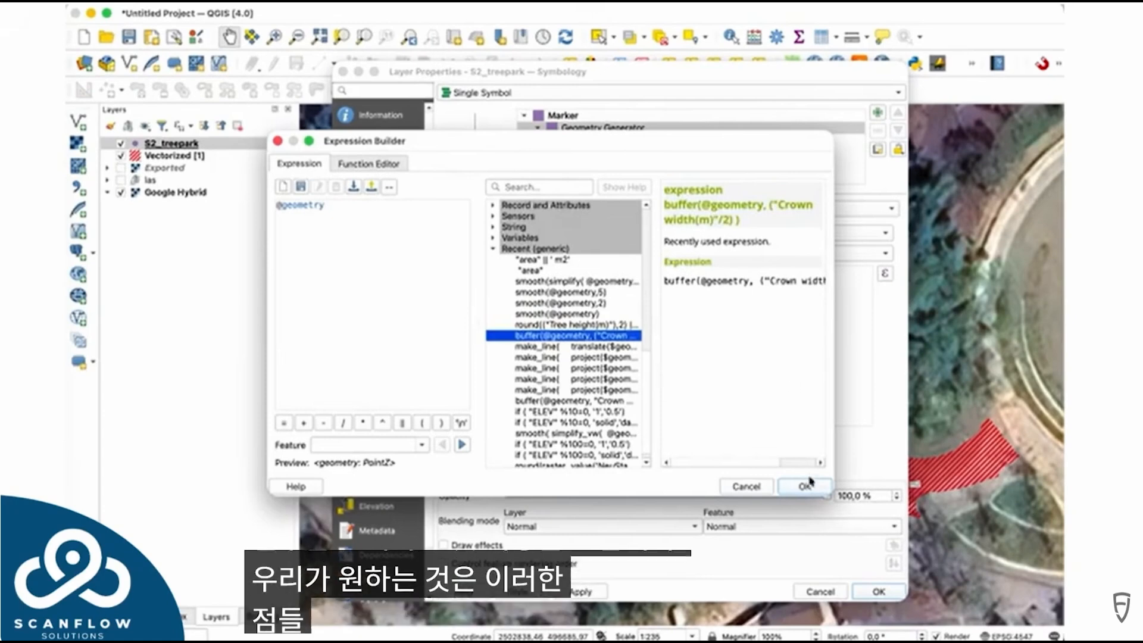
pyautogui.click(792, 487)
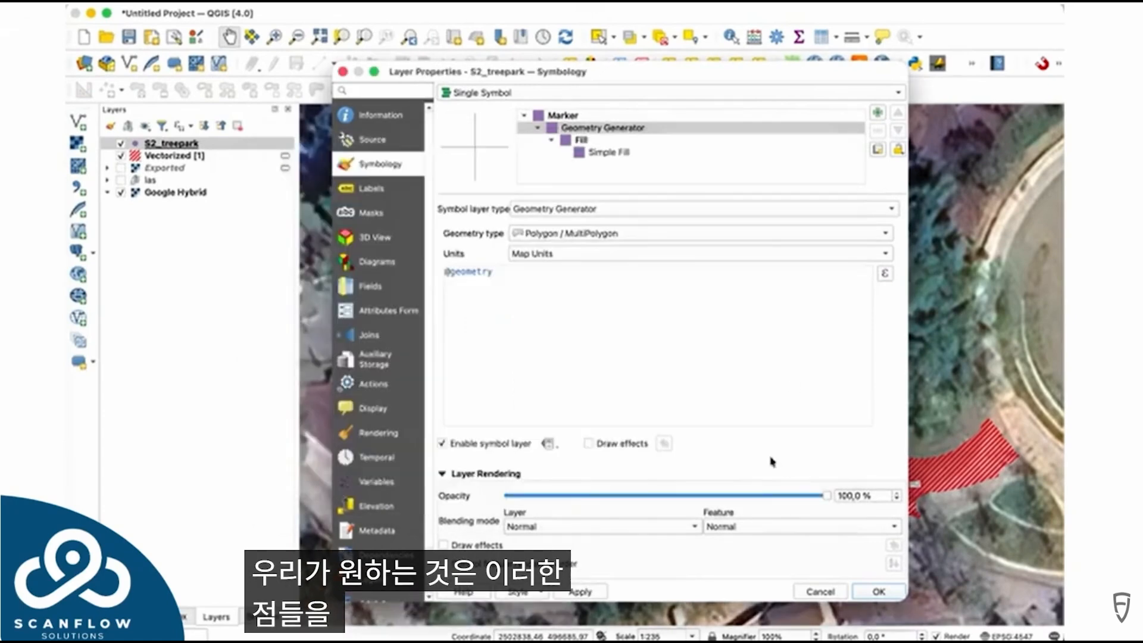
pyautogui.click(885, 274)
pyautogui.scroll(-5, 532, 392)
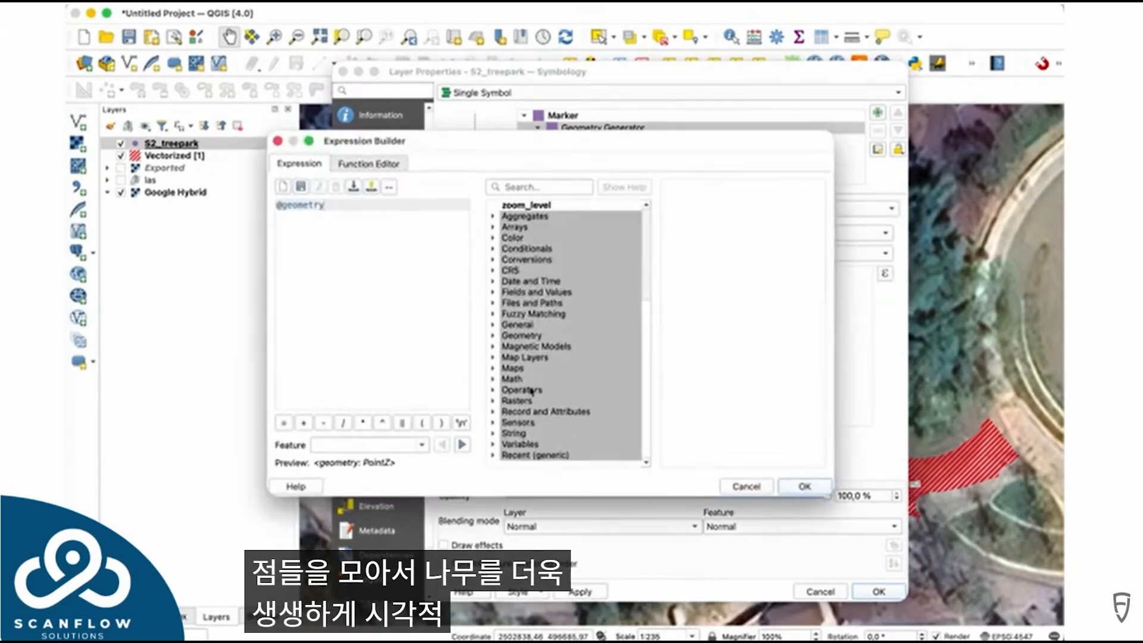
pyautogui.click(529, 455)
pyautogui.doubleClick(528, 455)
pyautogui.scroll(-7, 542, 321)
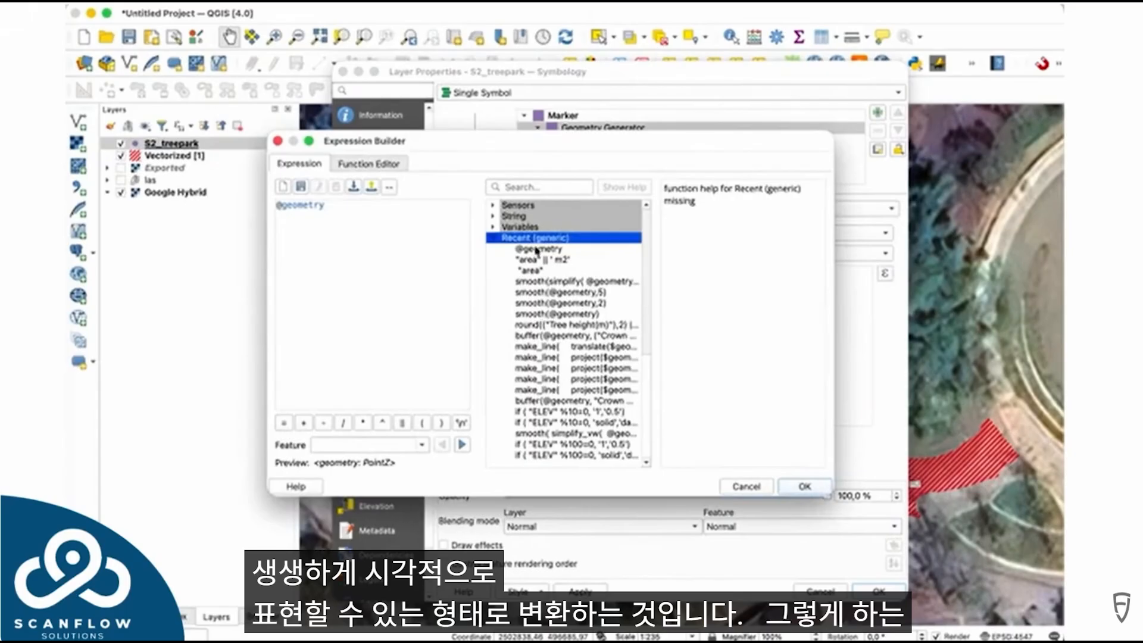
pyautogui.click(538, 336)
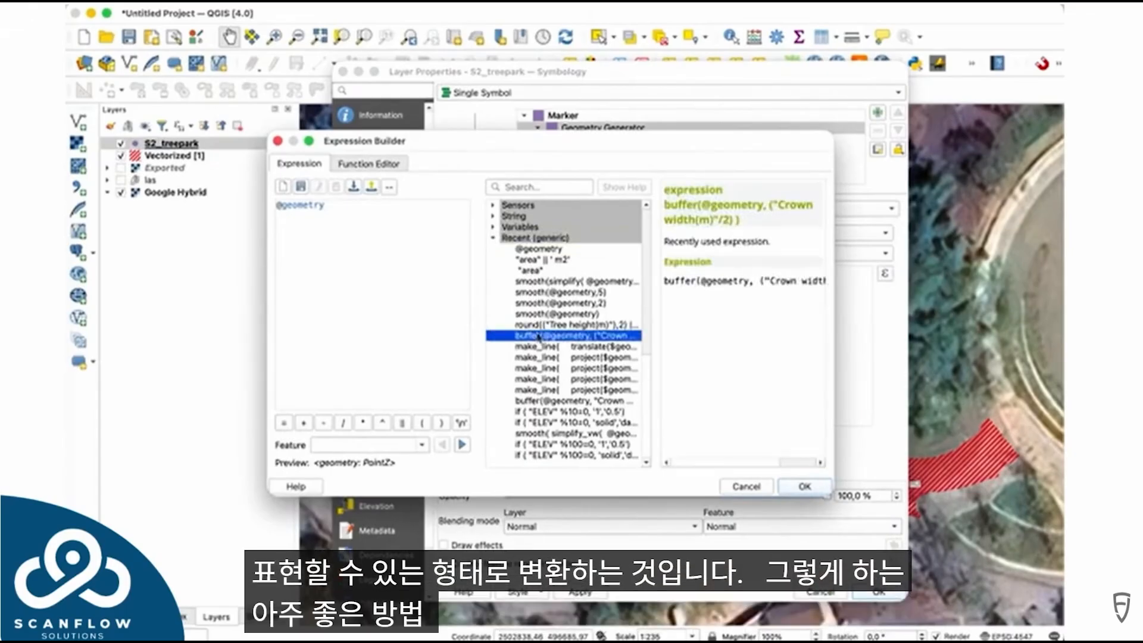
pyautogui.doubleClick(539, 337)
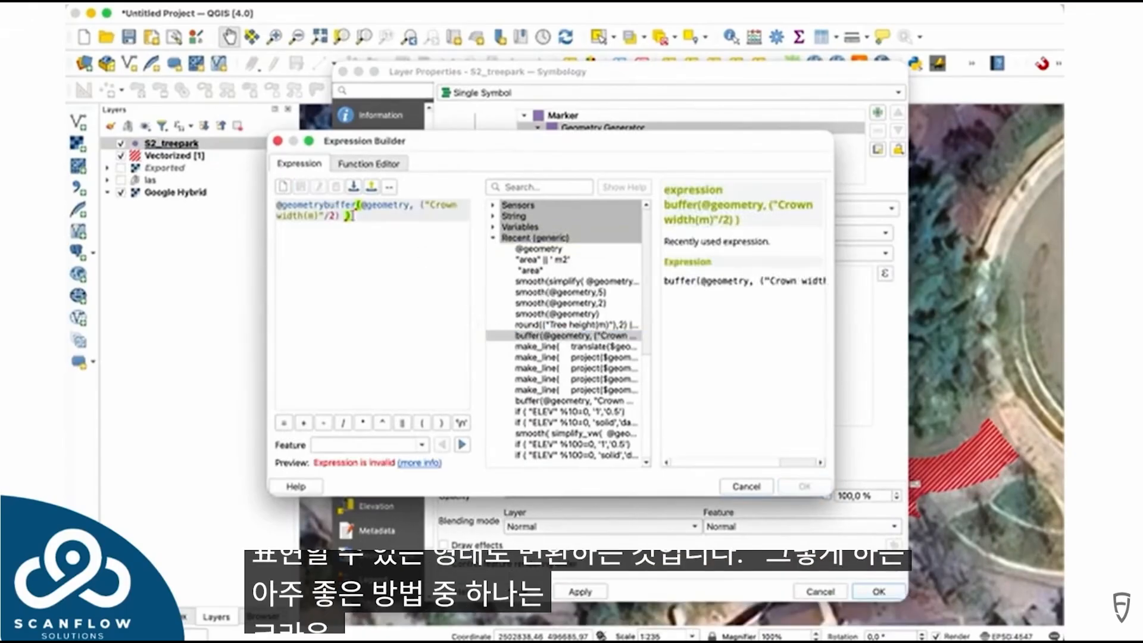
pyautogui.moveTo(325, 205); pyautogui.dragTo(299, 205)
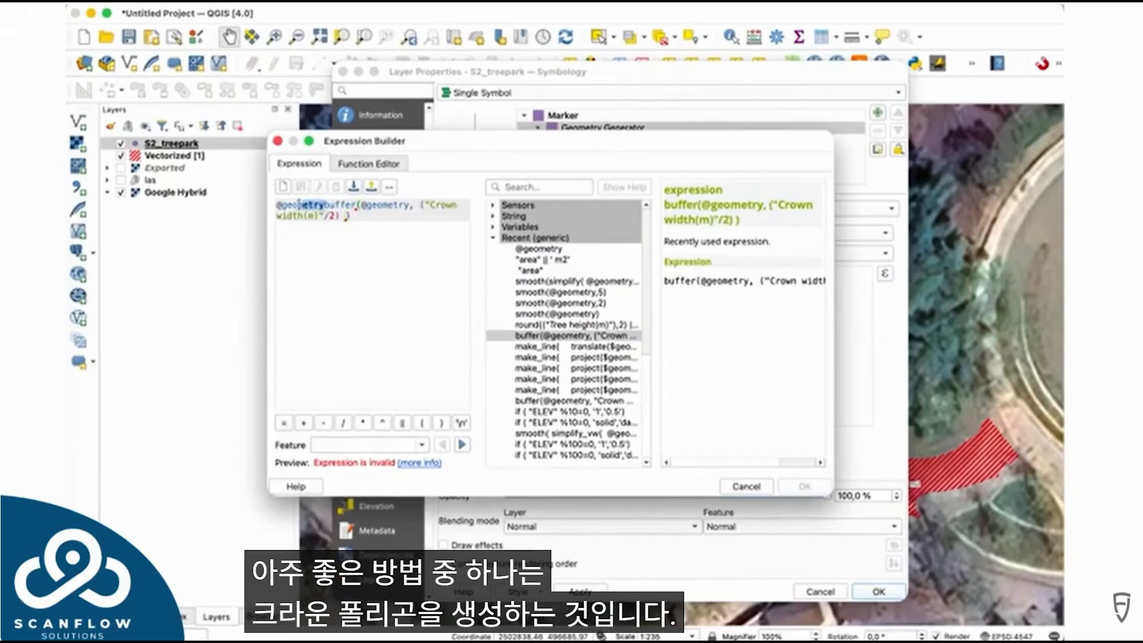
pyautogui.press('BackSpace')
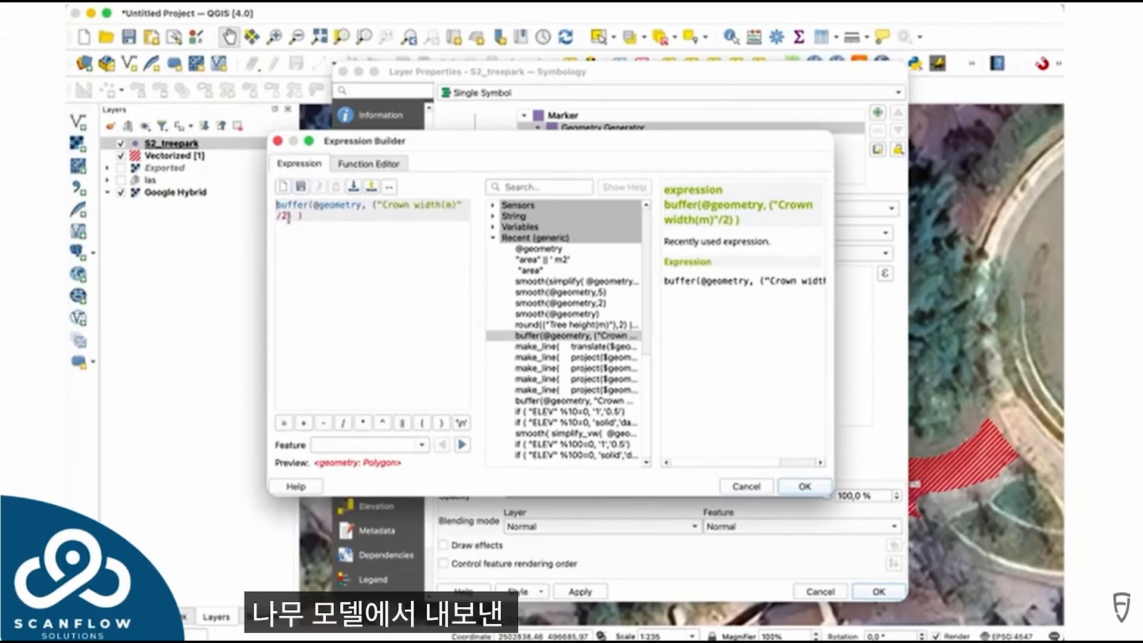
pyautogui.click(813, 487)
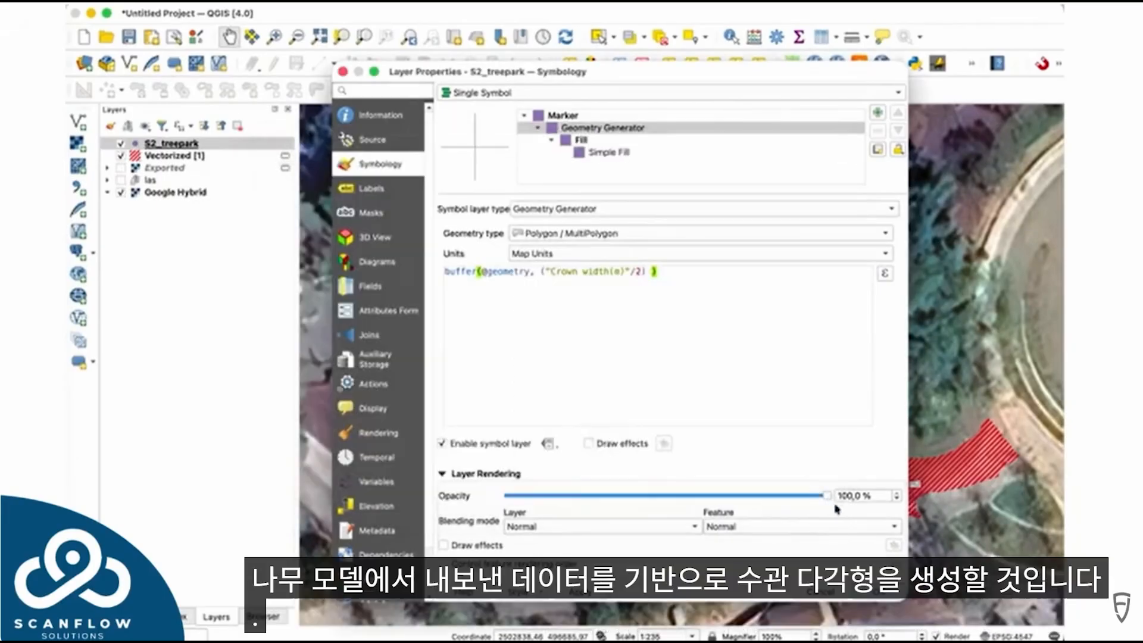
pyautogui.click(886, 593)
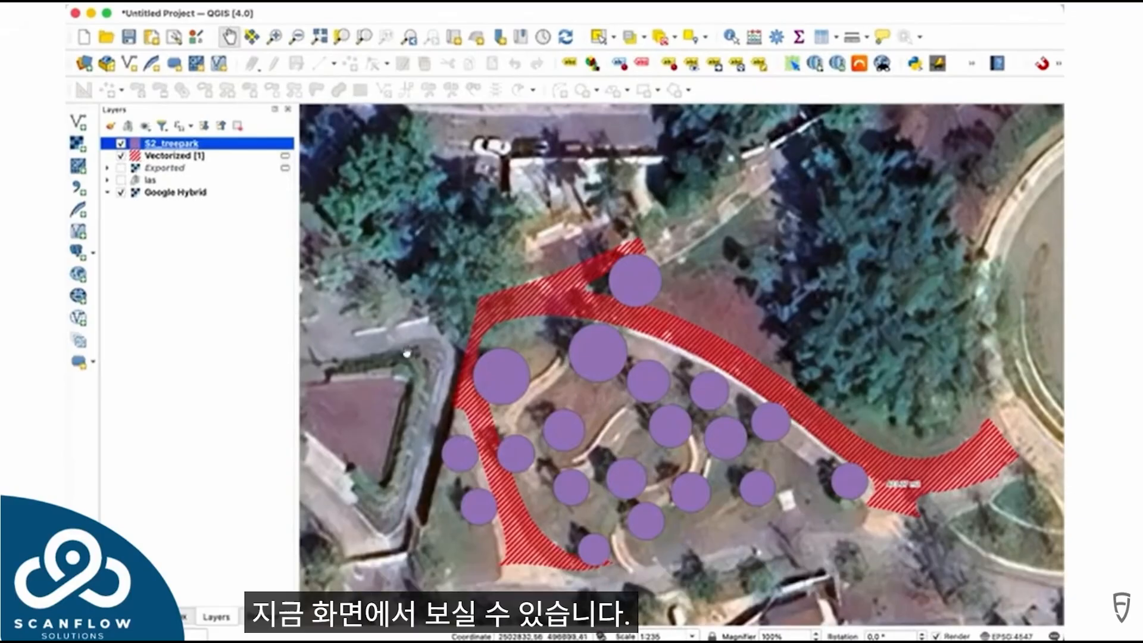
# Temporarily show the Treepark_Classified copy copy point cloud to compare it with the tree crowns, and check the S2_treepark symbology
pyautogui.click(108, 180)
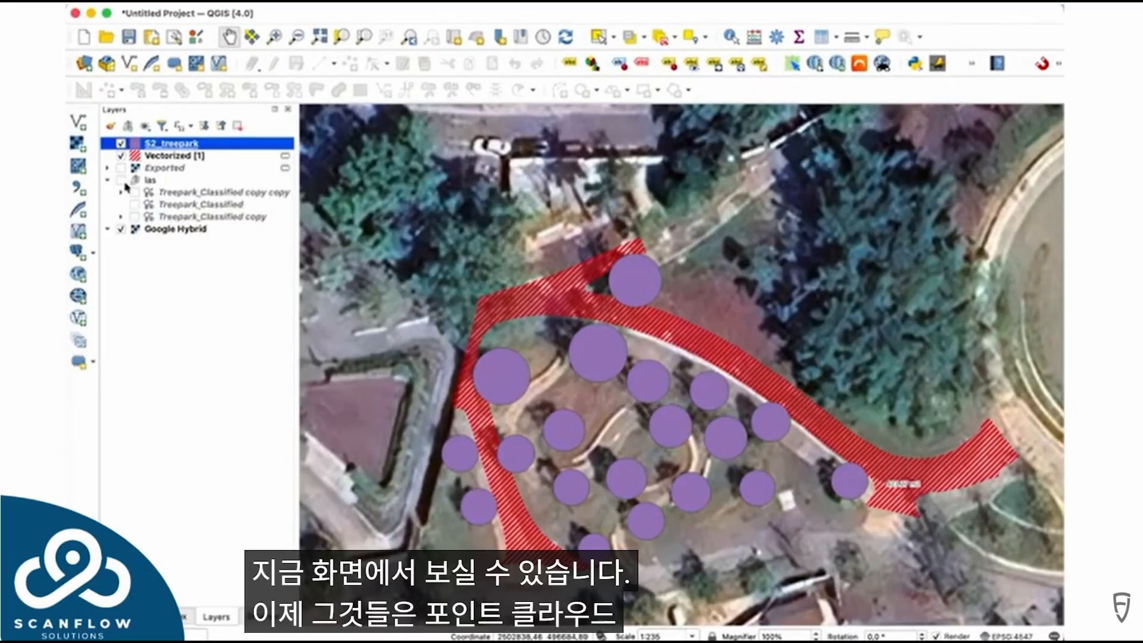
pyautogui.click(135, 193)
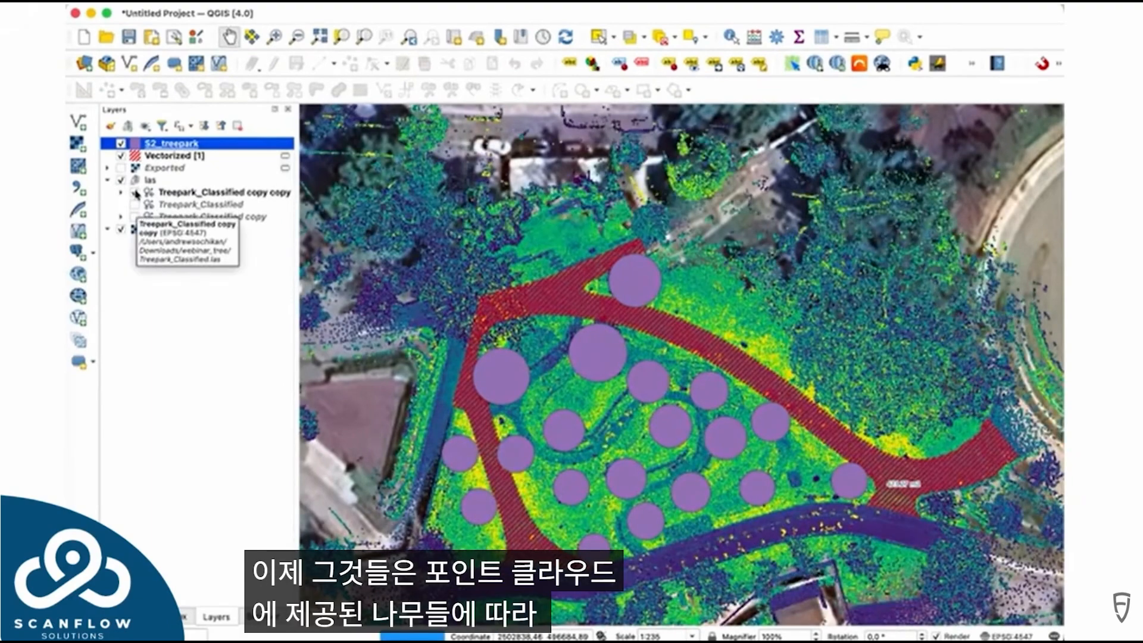
pyautogui.click(136, 193)
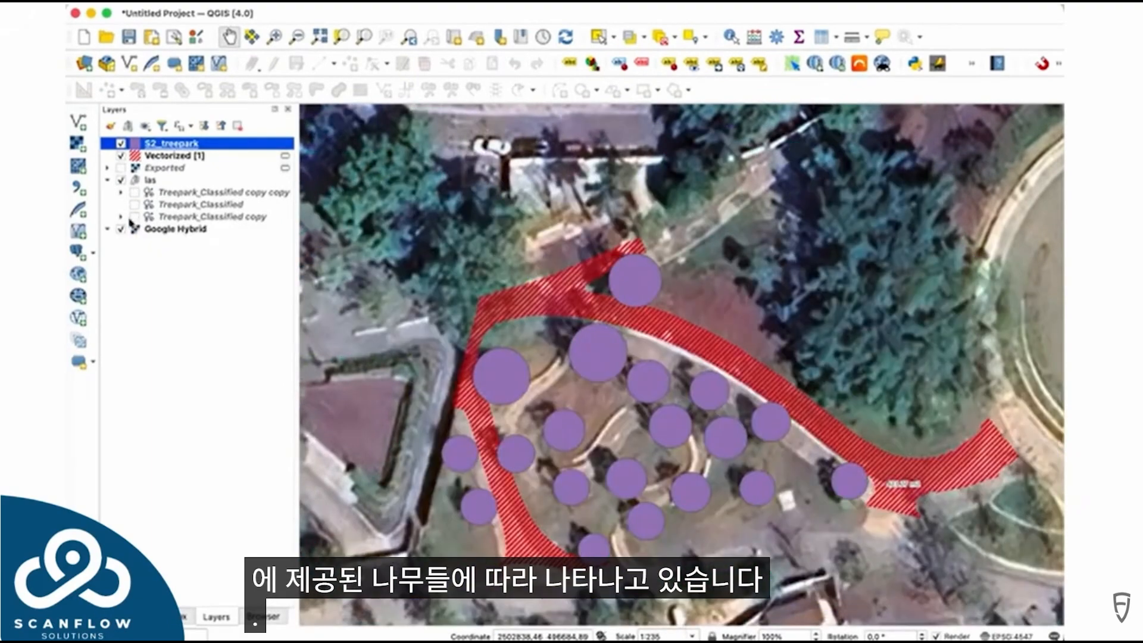
pyautogui.doubleClick(164, 148)
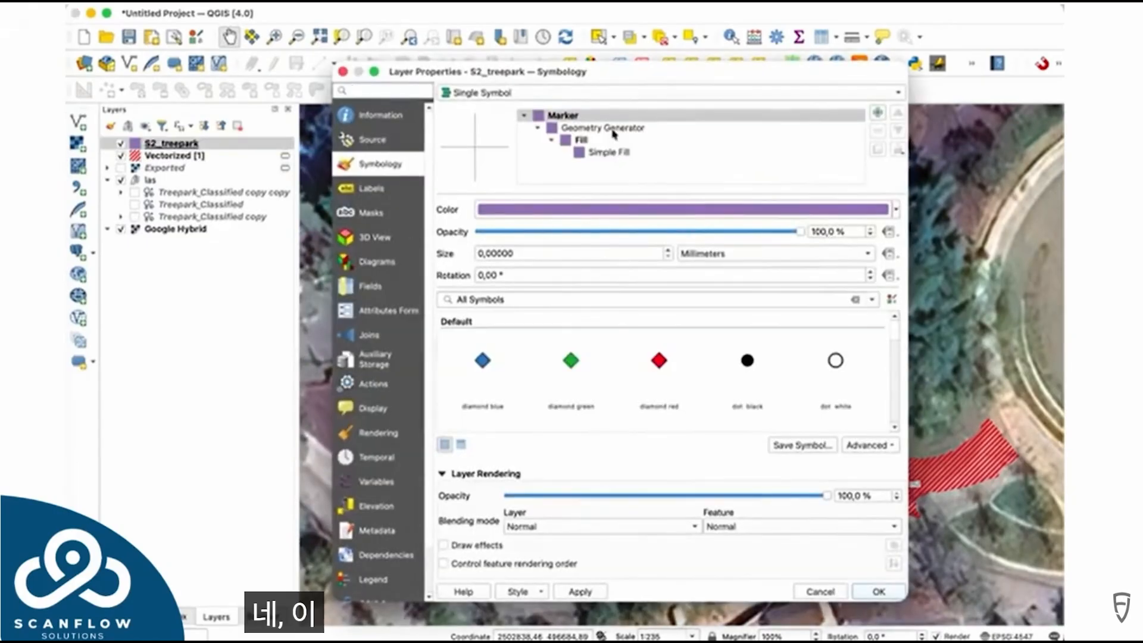
pyautogui.click(343, 72)
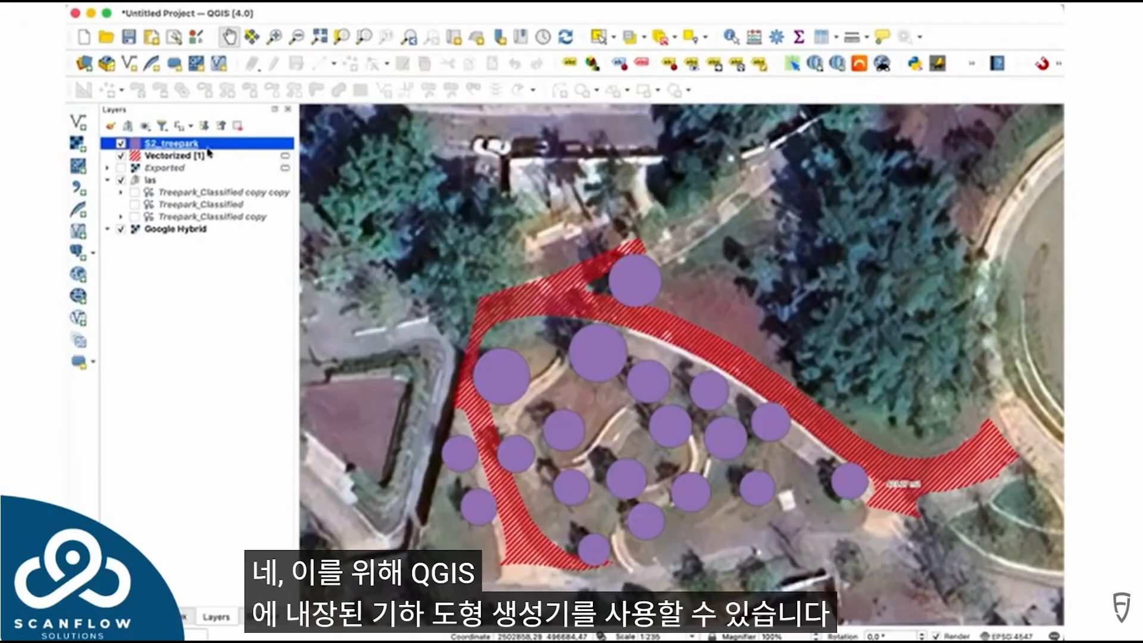
# Clear the raster to vector search in the processing tools and open the favorite Geometry by expression algorithm
pyautogui.click(183, 617)
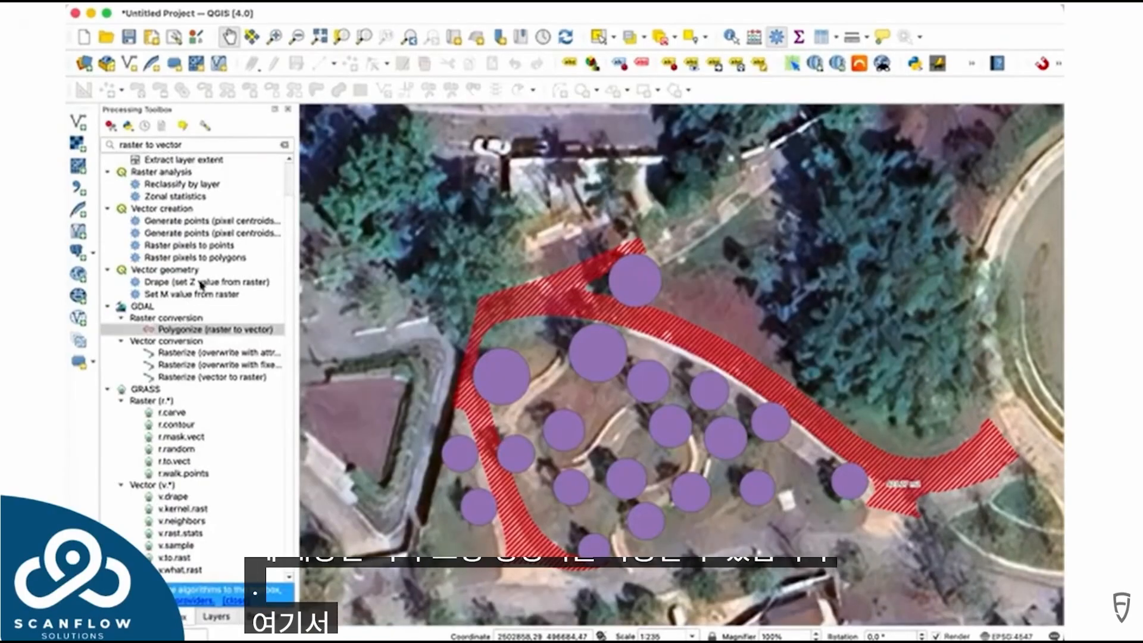
pyautogui.scroll(1, 169, 324)
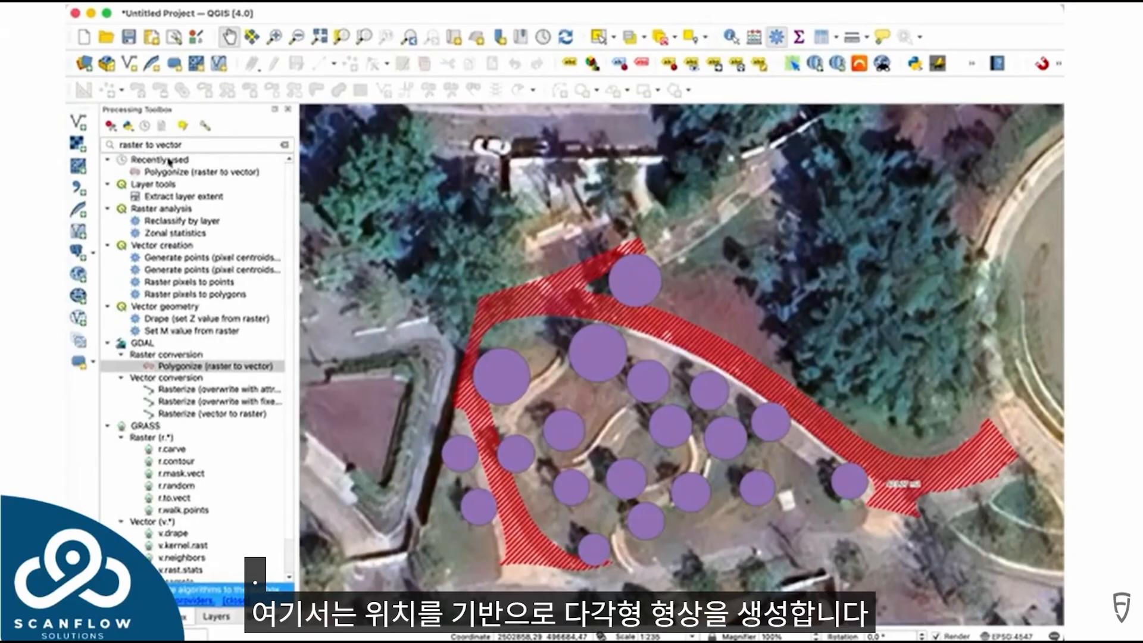
pyautogui.click(284, 144)
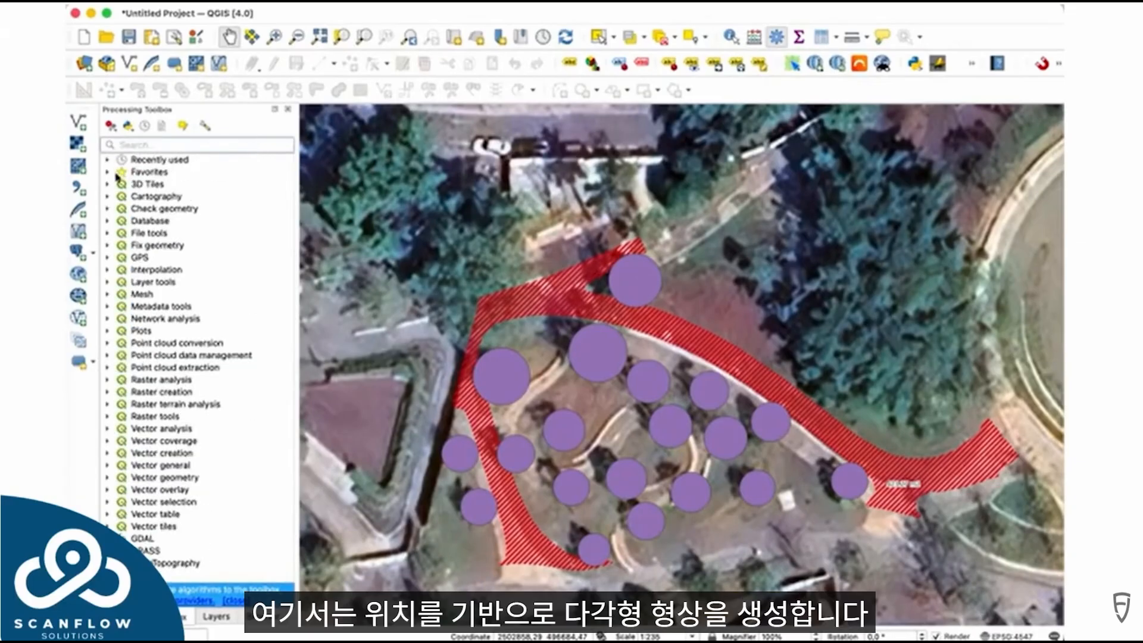
pyautogui.click(108, 173)
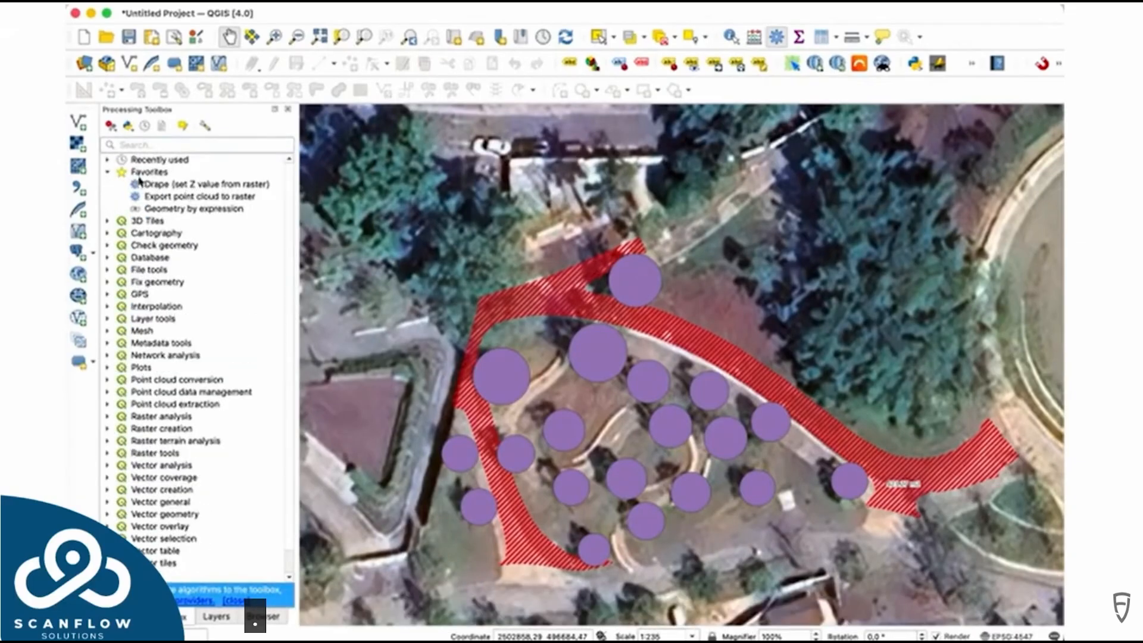
pyautogui.doubleClick(164, 209)
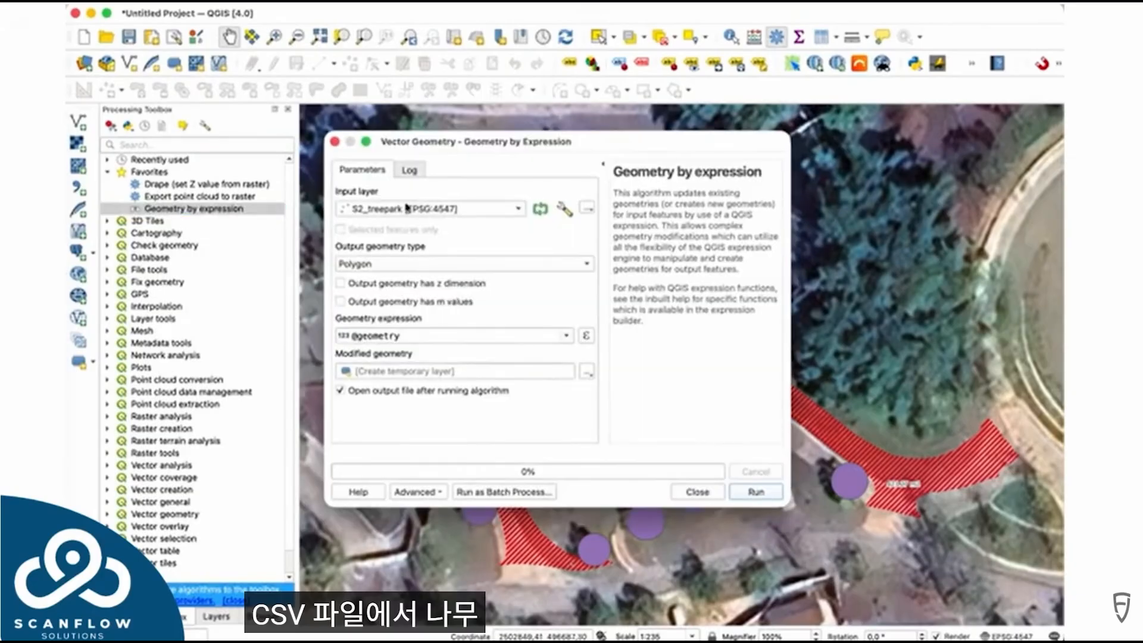
# Set S2_treepark as the input layer and Polygon as the output geometry type for Geometry by expression
pyautogui.click(388, 215)
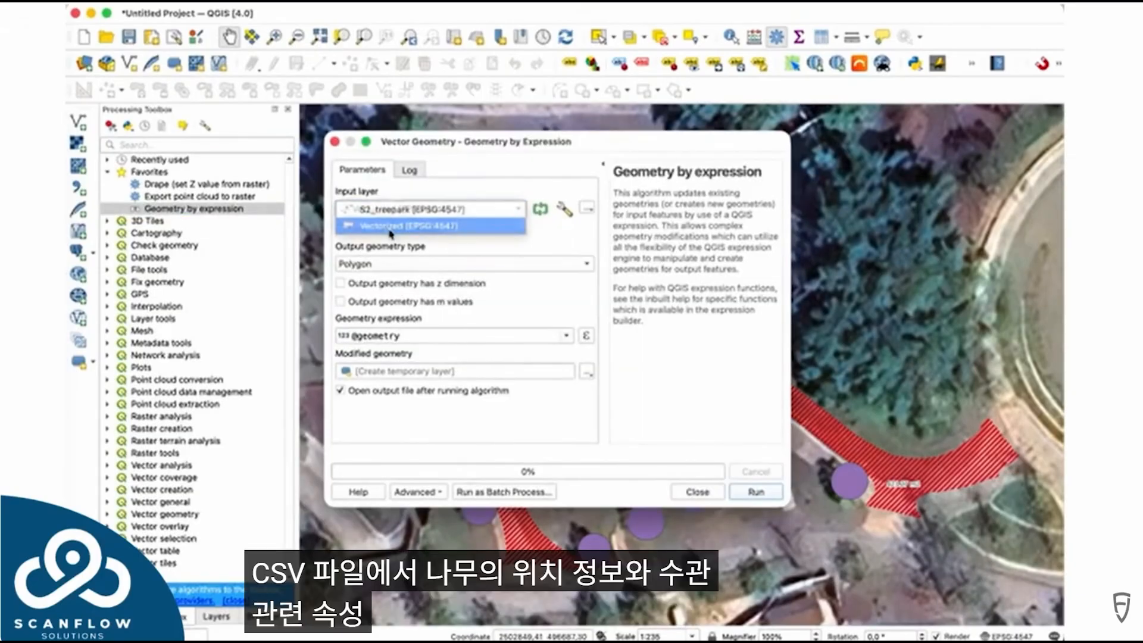
pyautogui.click(390, 227)
pyautogui.click(410, 209)
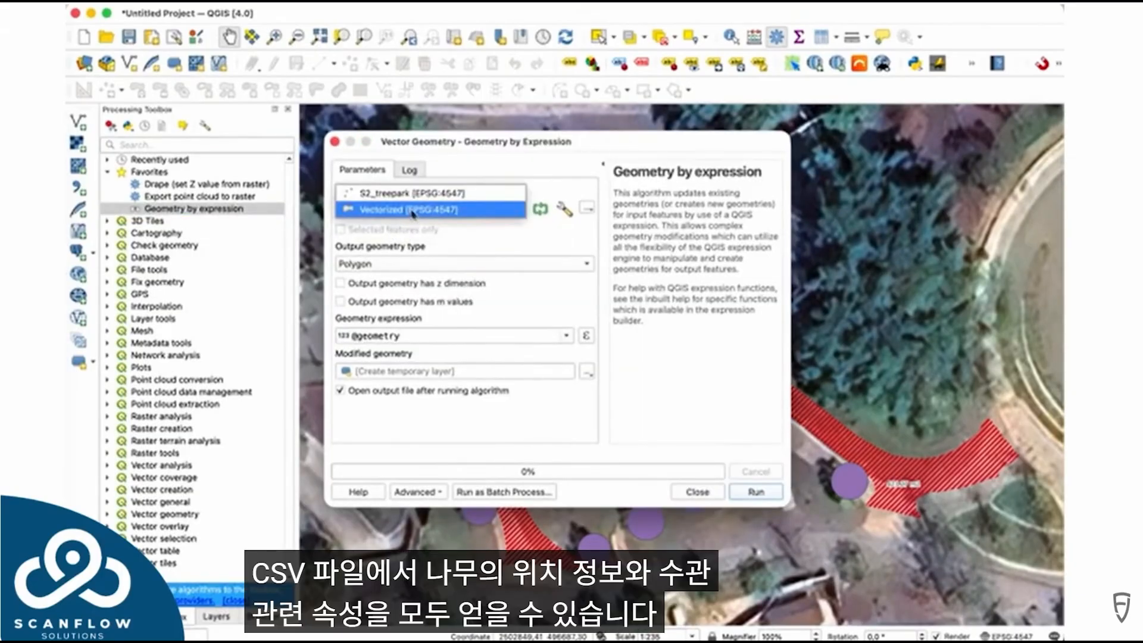
pyautogui.click(400, 197)
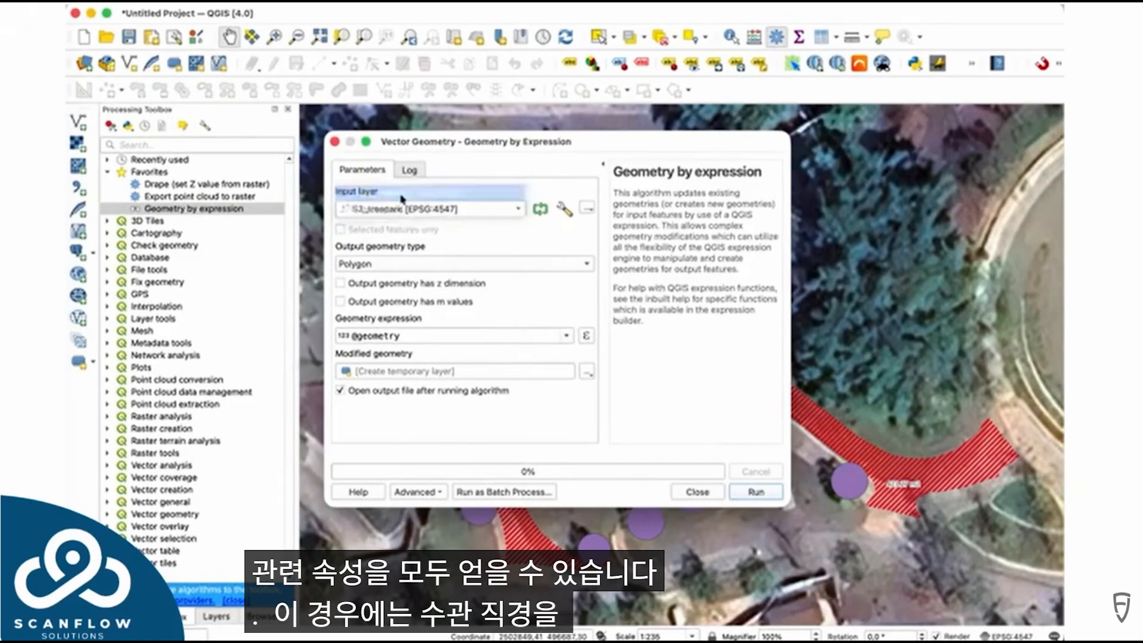
pyautogui.click(402, 266)
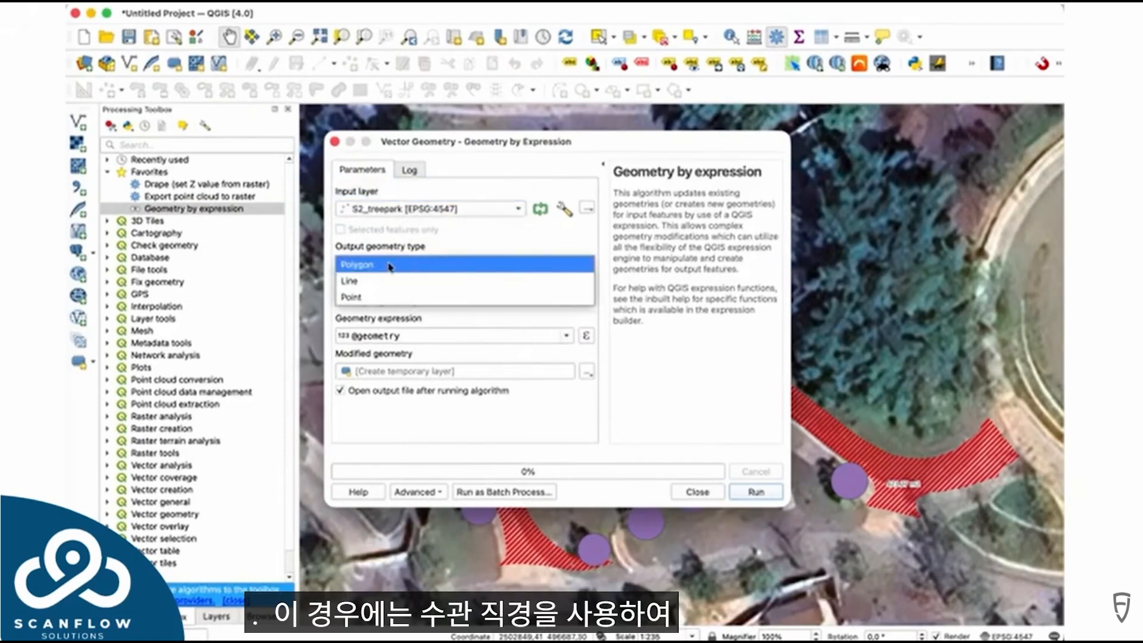
pyautogui.click(382, 265)
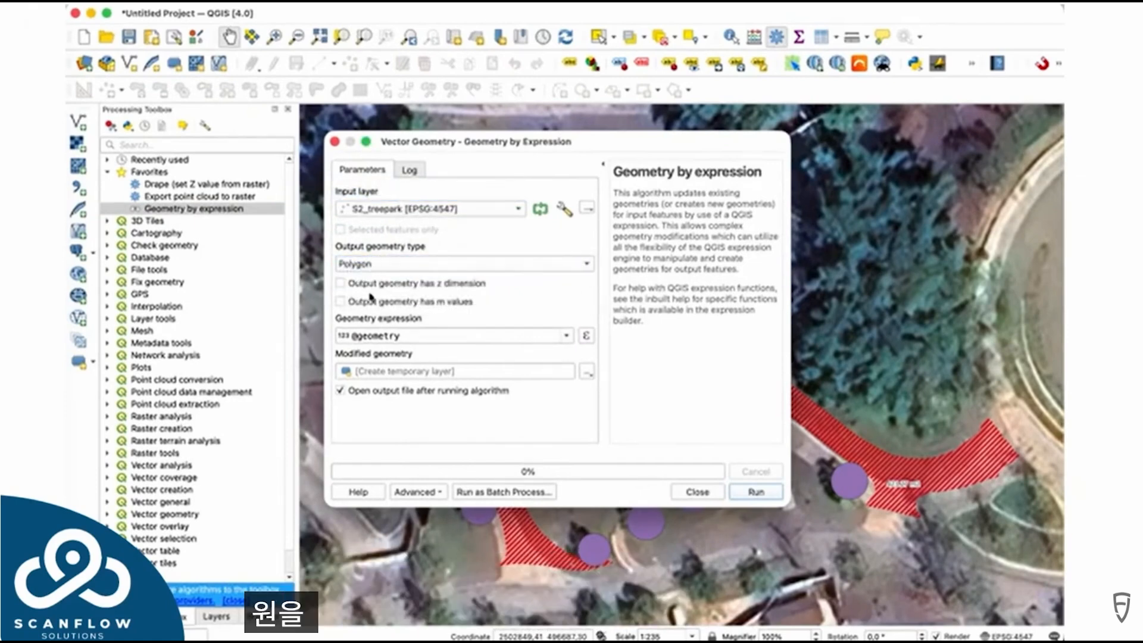
pyautogui.click(587, 336)
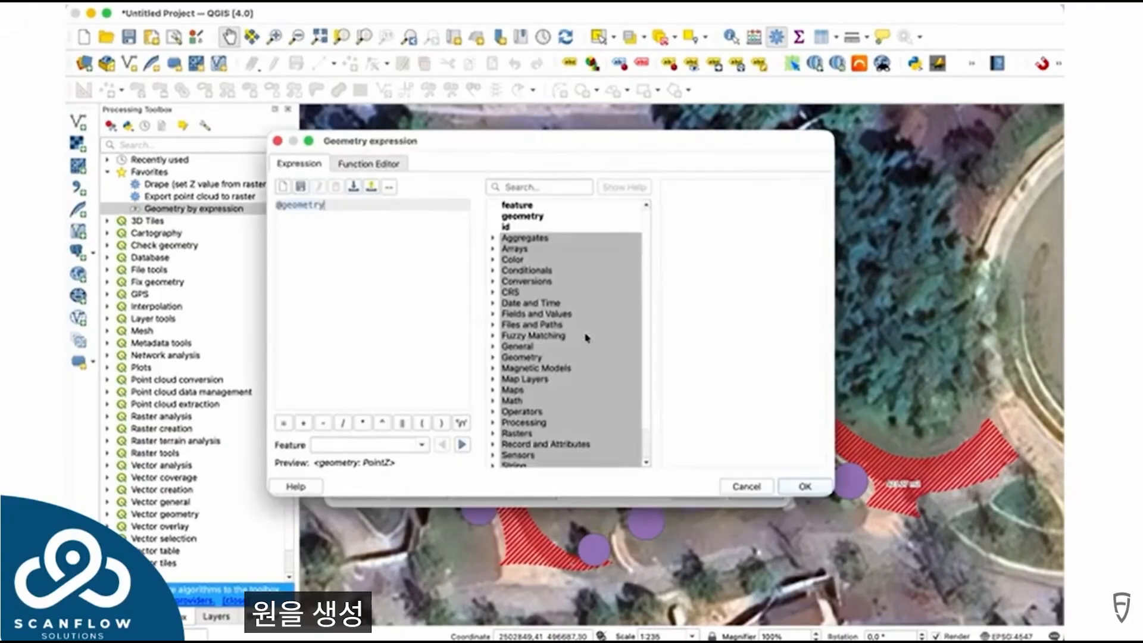
pyautogui.hotkey('ctrl', 'a')
pyautogui.press('BackSpace')
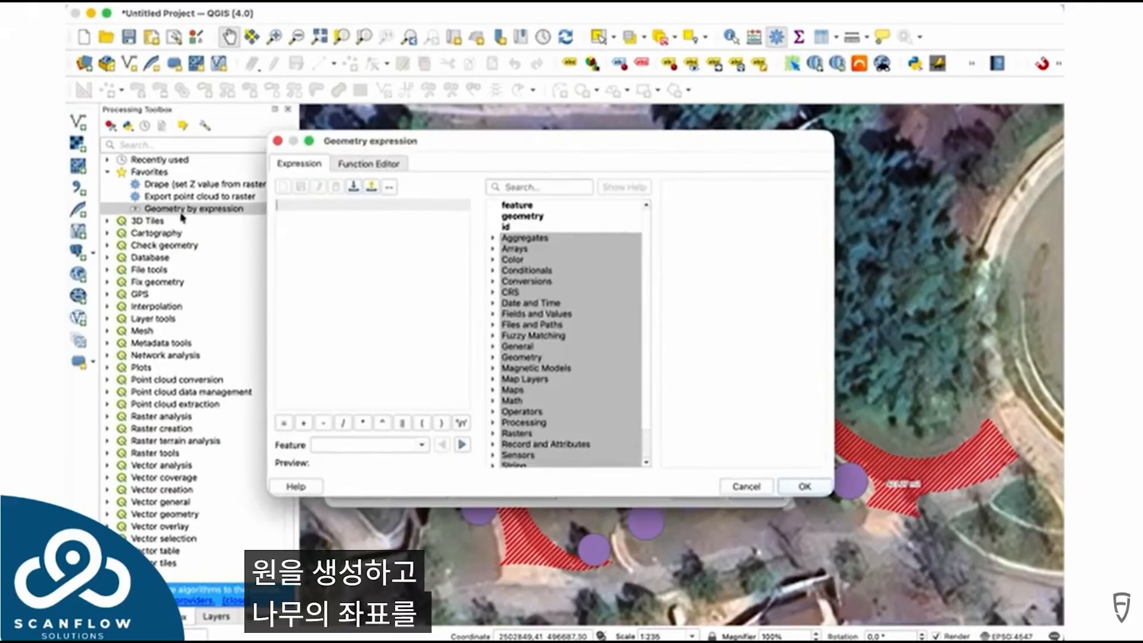
pyautogui.scroll(-10, 532, 359)
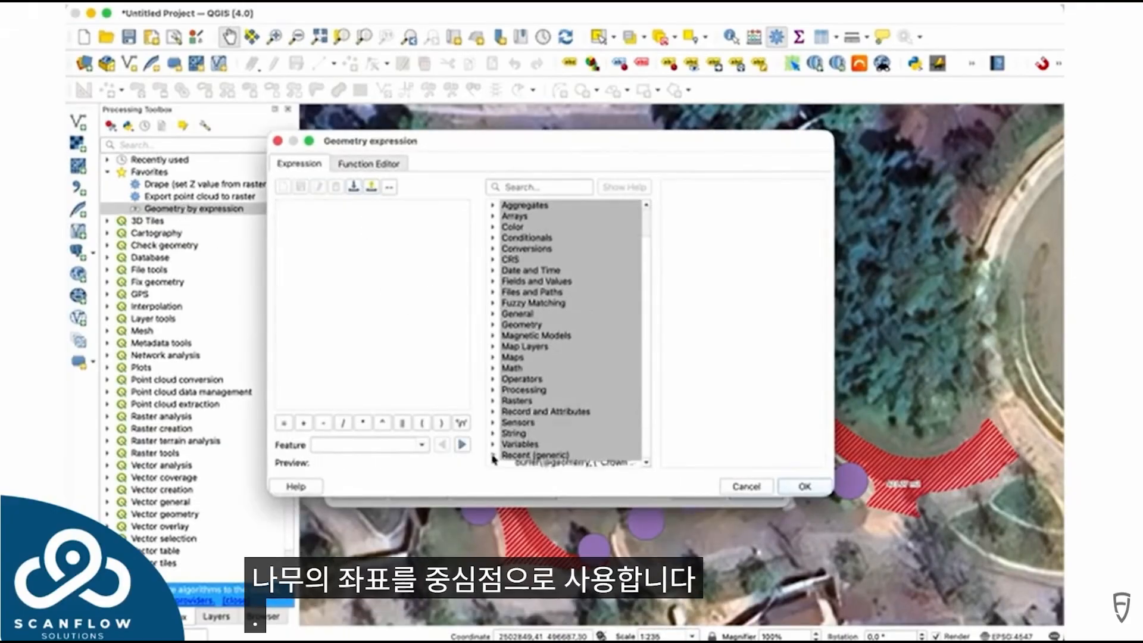
pyautogui.doubleClick(547, 304)
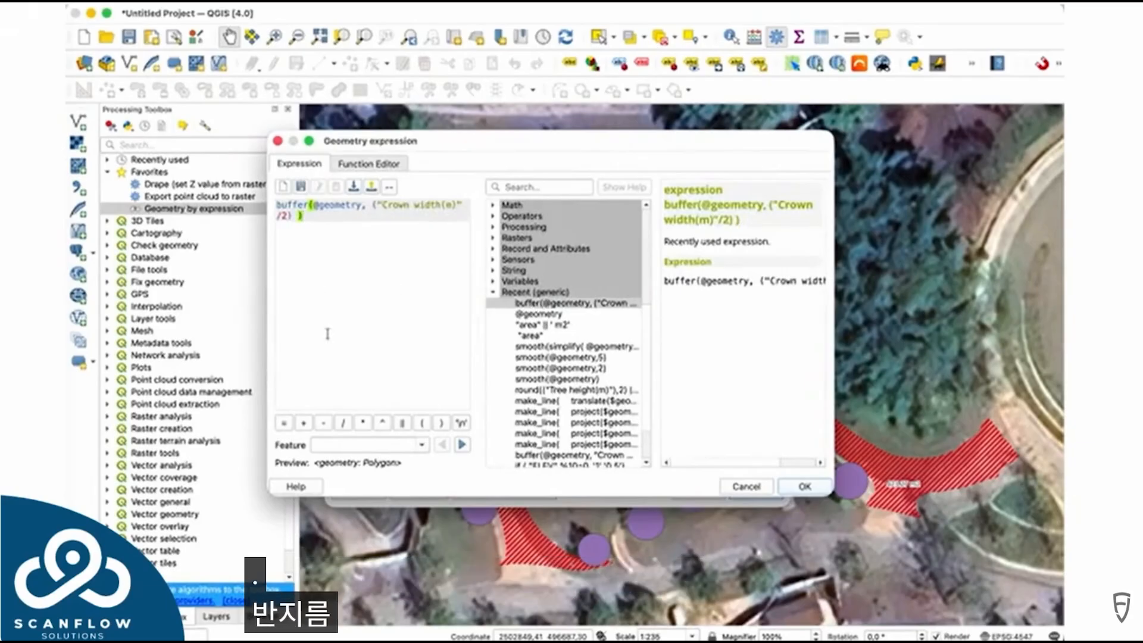
pyautogui.click(800, 488)
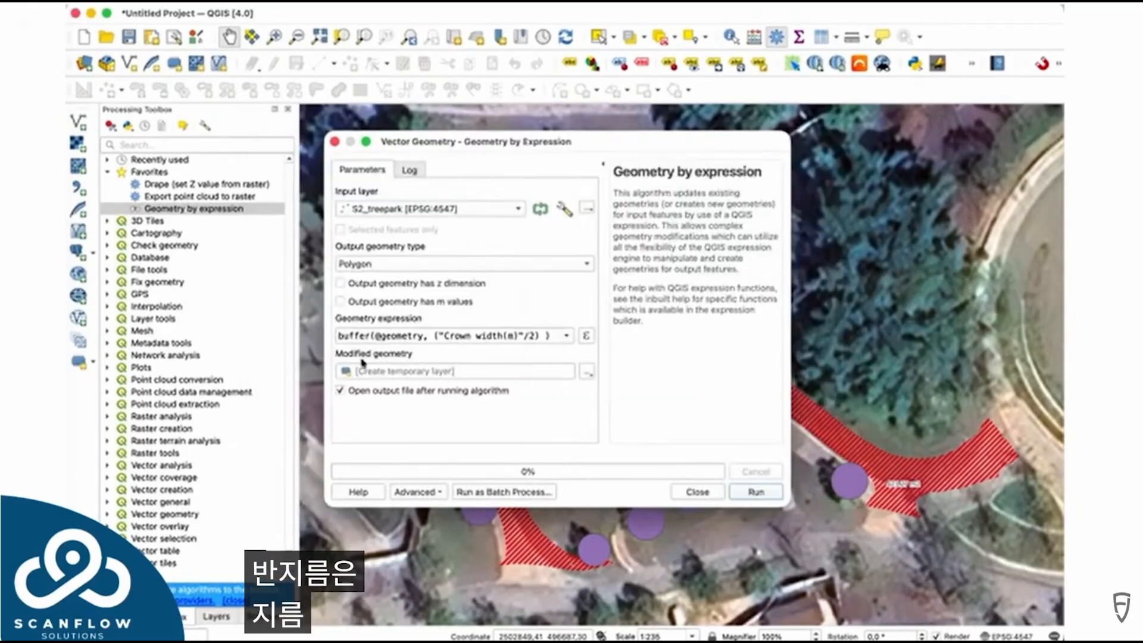
# Run Geometry by expression to a temporary layer, close the algorithm and return to the layer list
pyautogui.click(755, 492)
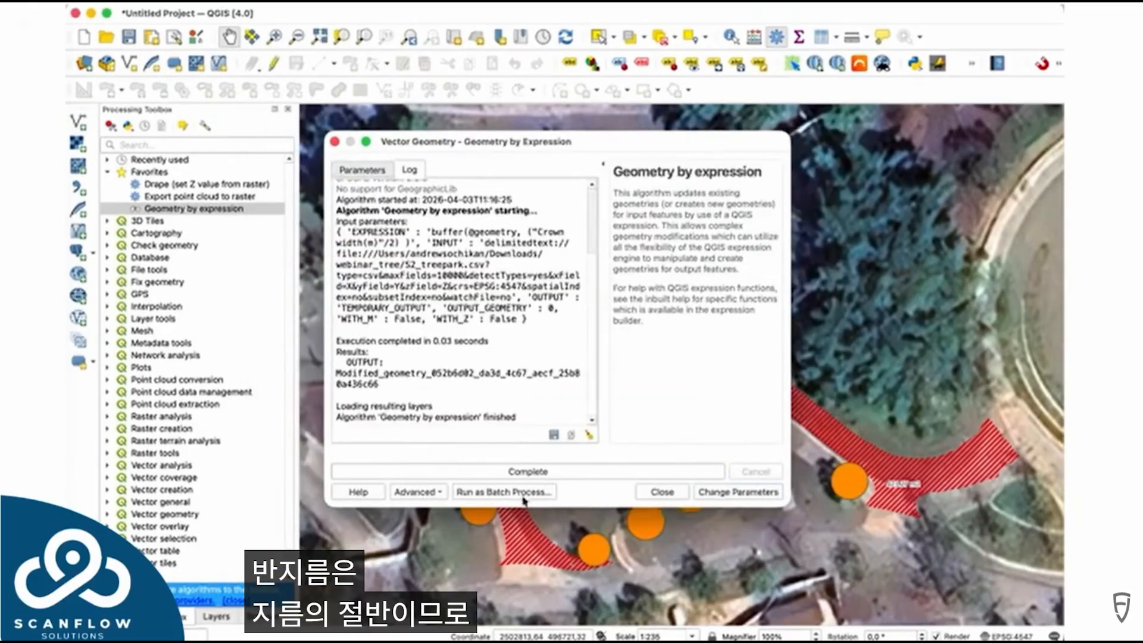
pyautogui.click(658, 492)
pyautogui.click(217, 616)
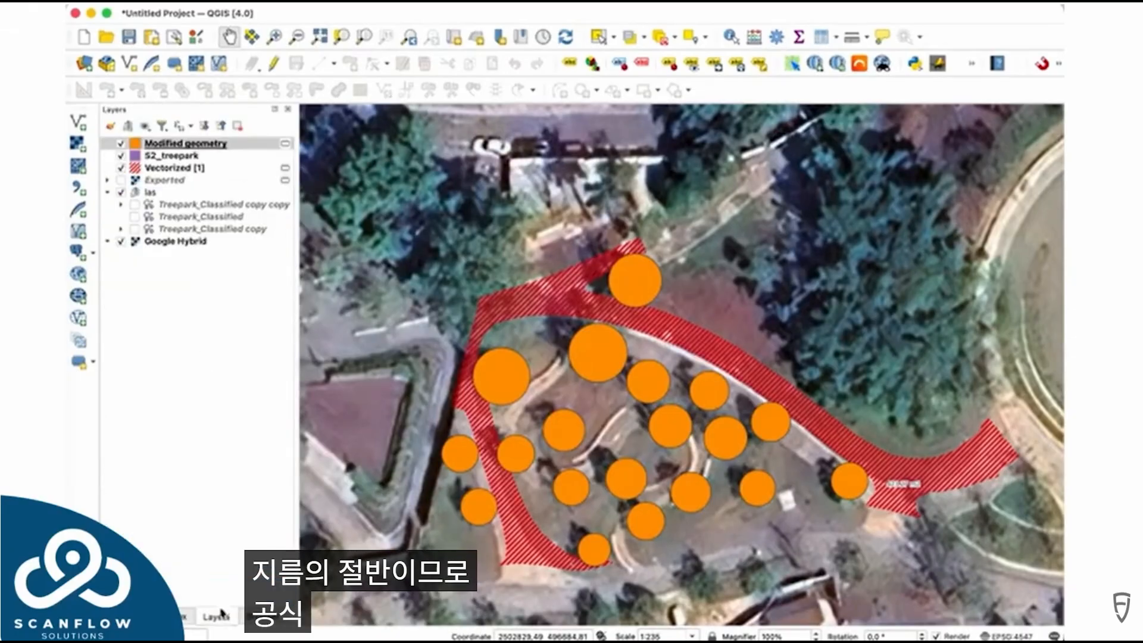
# Save the Modified geometry scratch layer permanently as the GeoJSON file tree.geojson in the Downloads folder
pyautogui.click(285, 144)
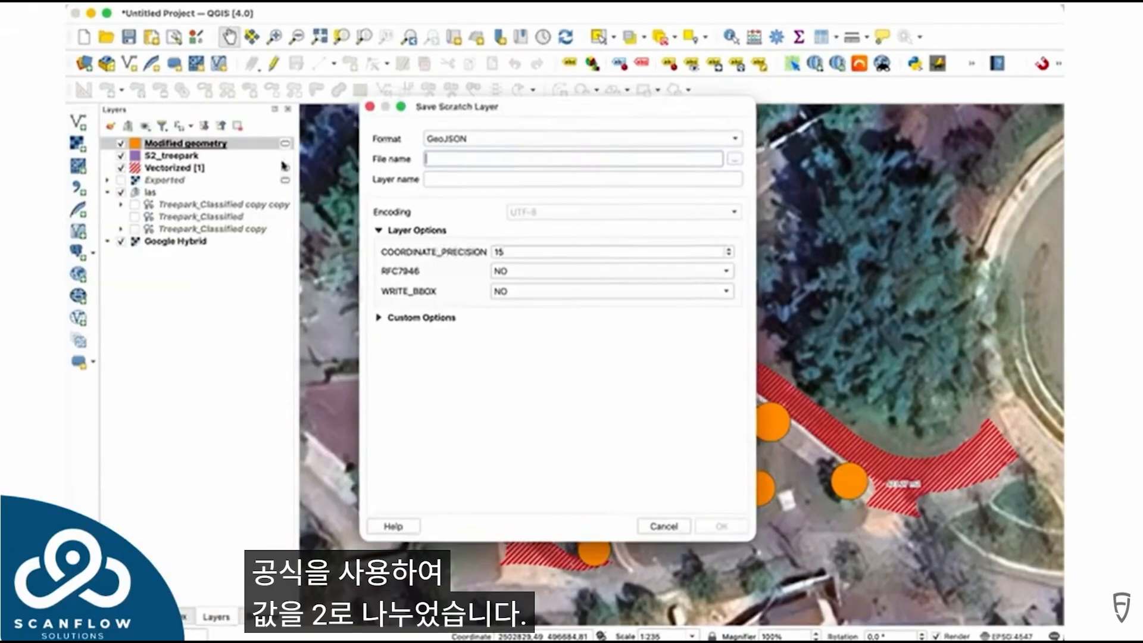
pyautogui.click(736, 157)
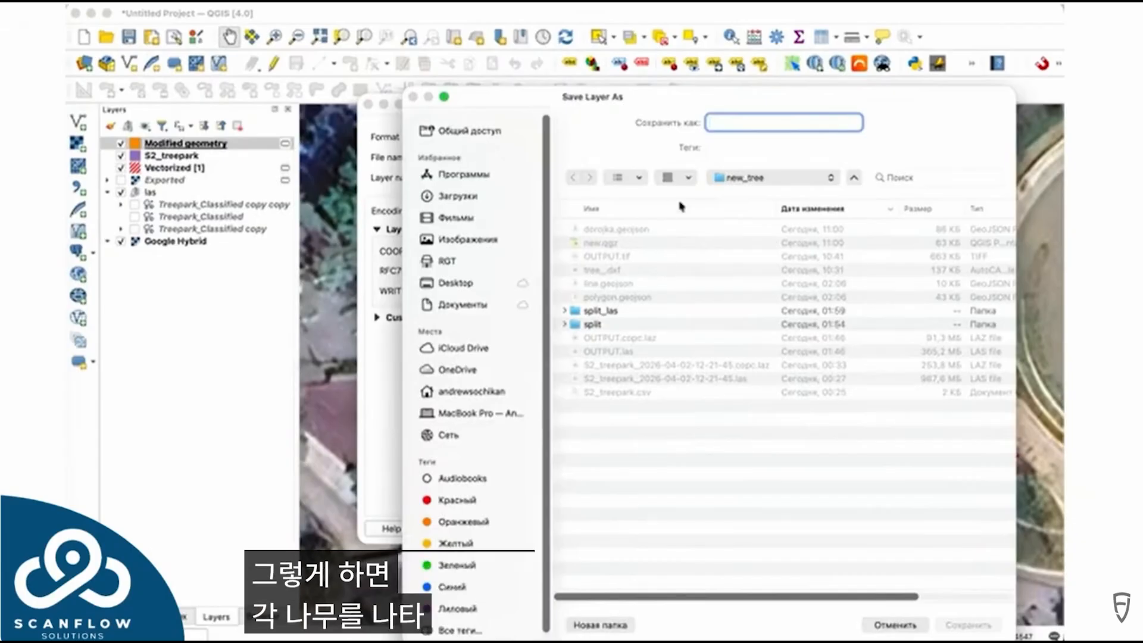
pyautogui.click(744, 177)
pyautogui.click(741, 188)
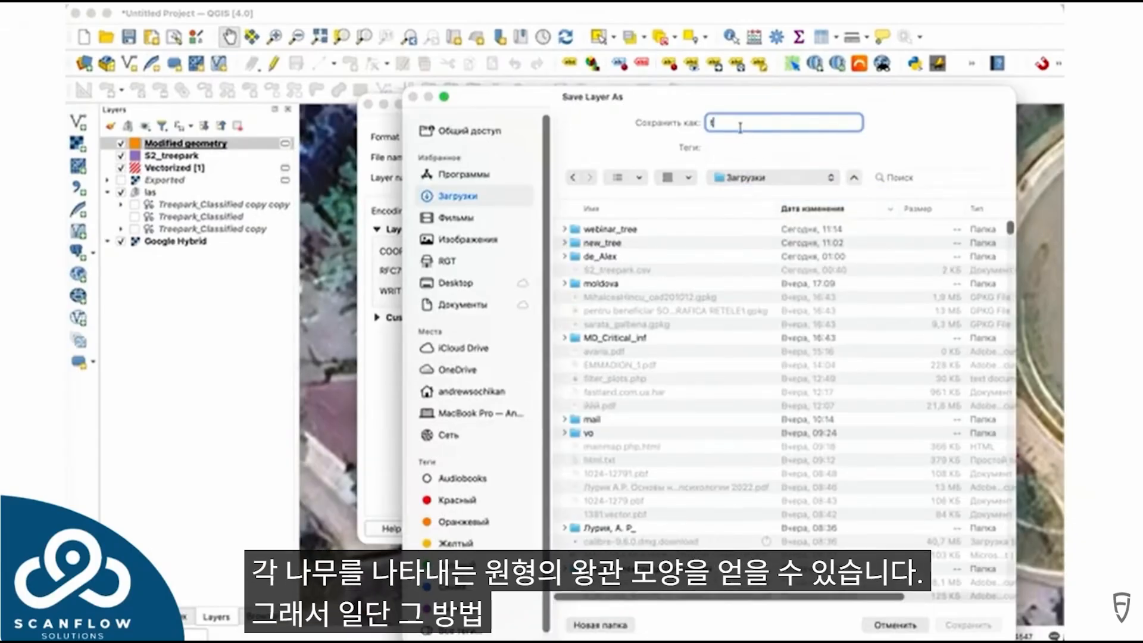
pyautogui.click(967, 623)
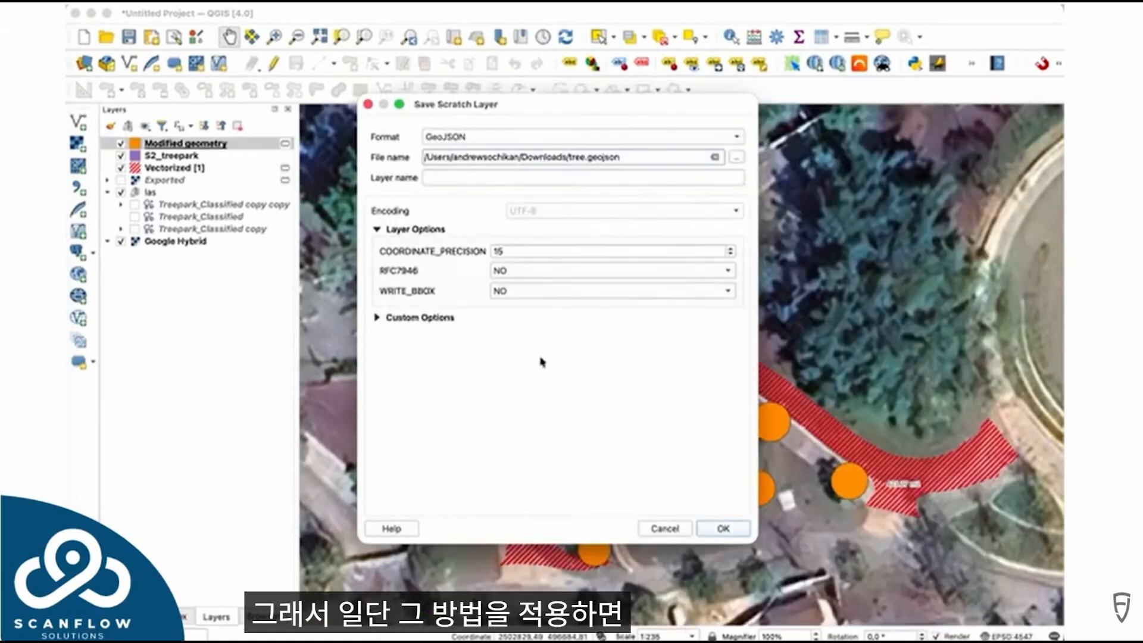
pyautogui.click(723, 528)
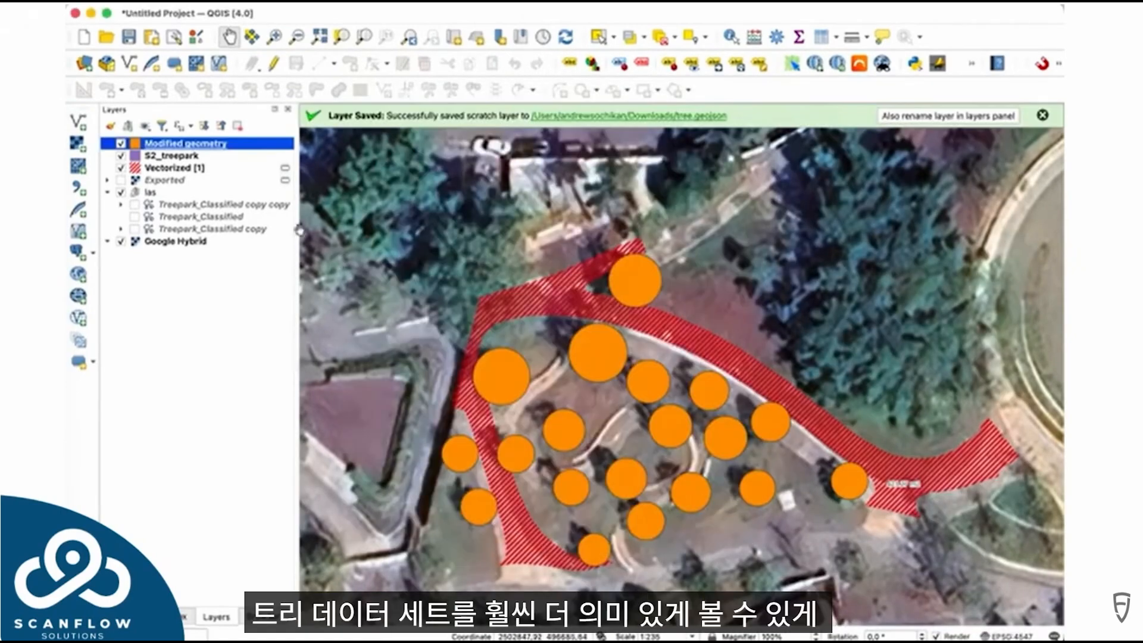
# Switch the Modified geometry layer's symbology to Categorized and try to choose a field as its classification value
pyautogui.doubleClick(136, 147)
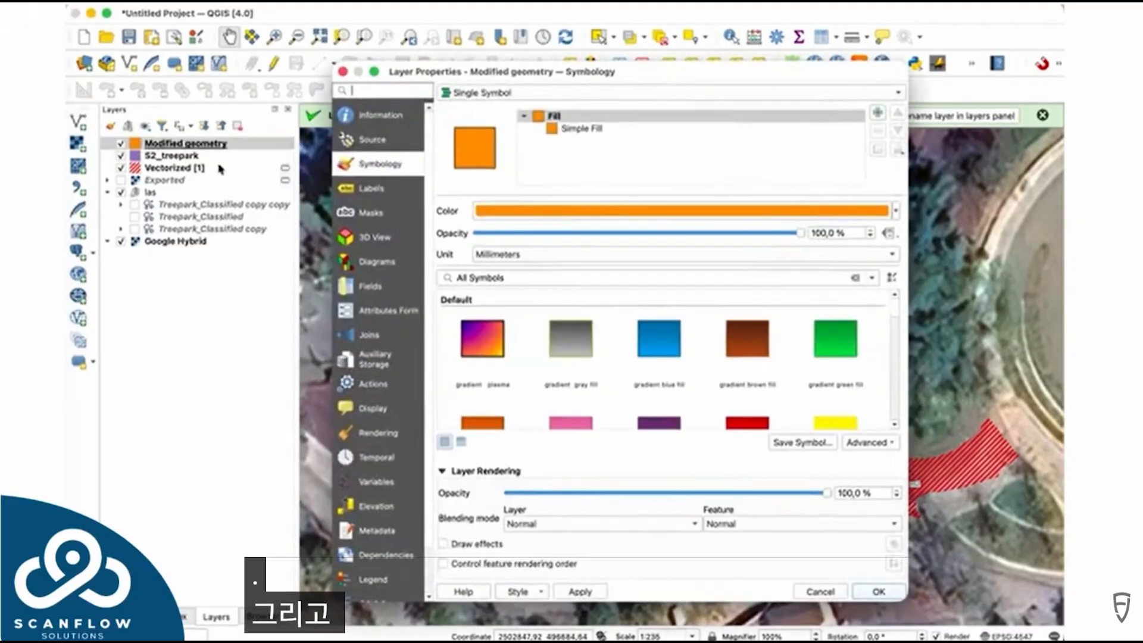
pyautogui.click(569, 95)
pyautogui.click(544, 110)
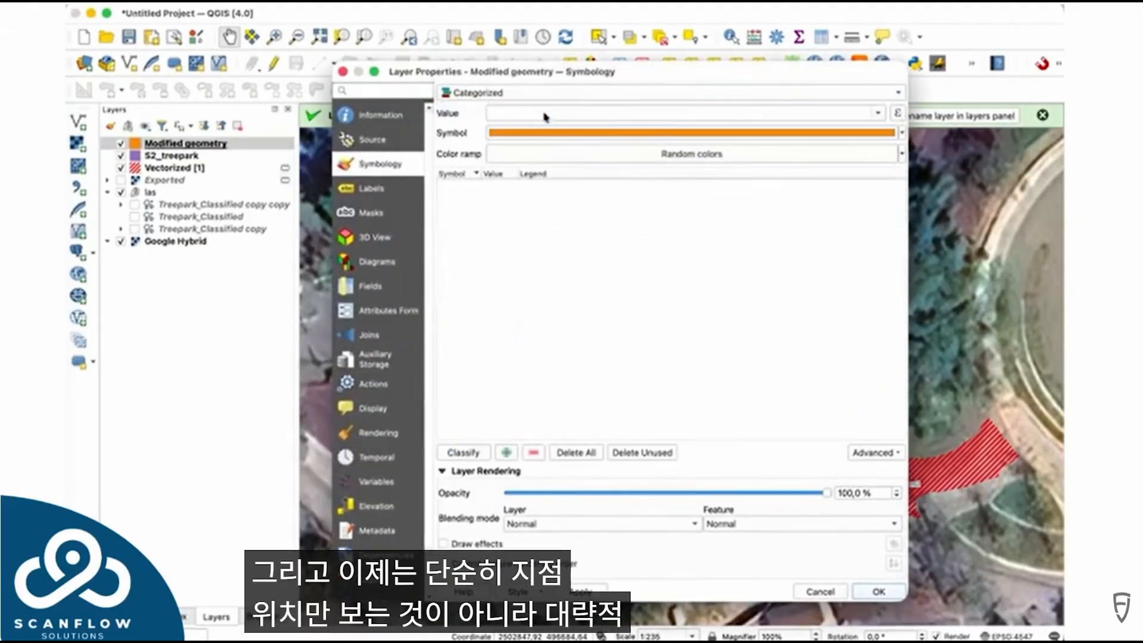
pyautogui.click(879, 114)
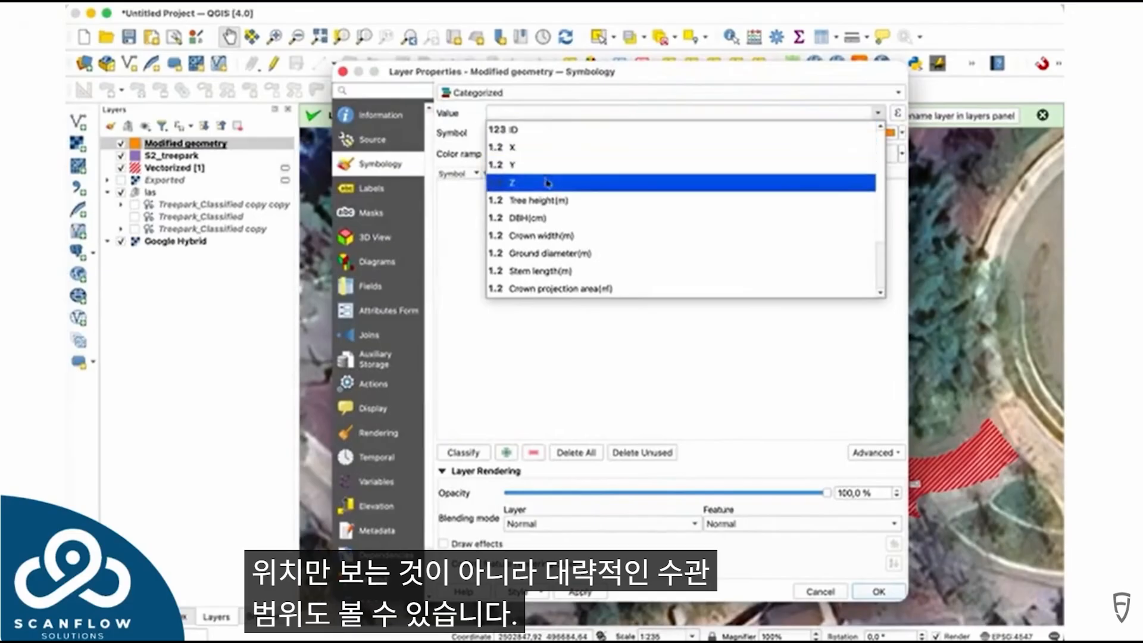
pyautogui.click(486, 201)
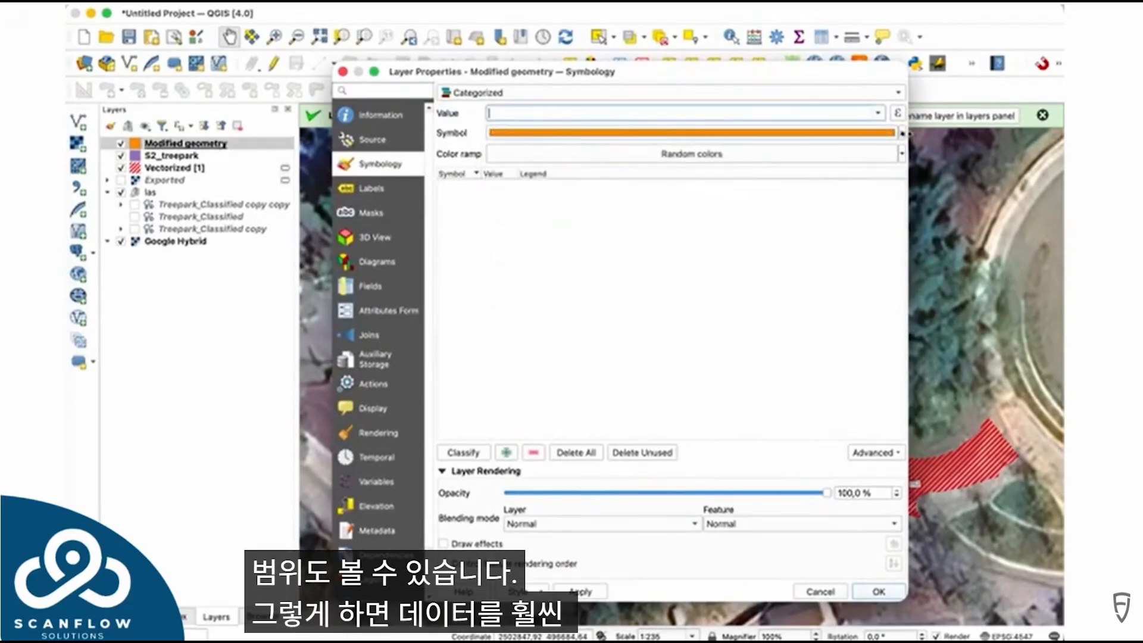
# Set the category symbol of the Modified geometry layer to the hashed black X fill
pyautogui.click(902, 132)
pyautogui.click(691, 240)
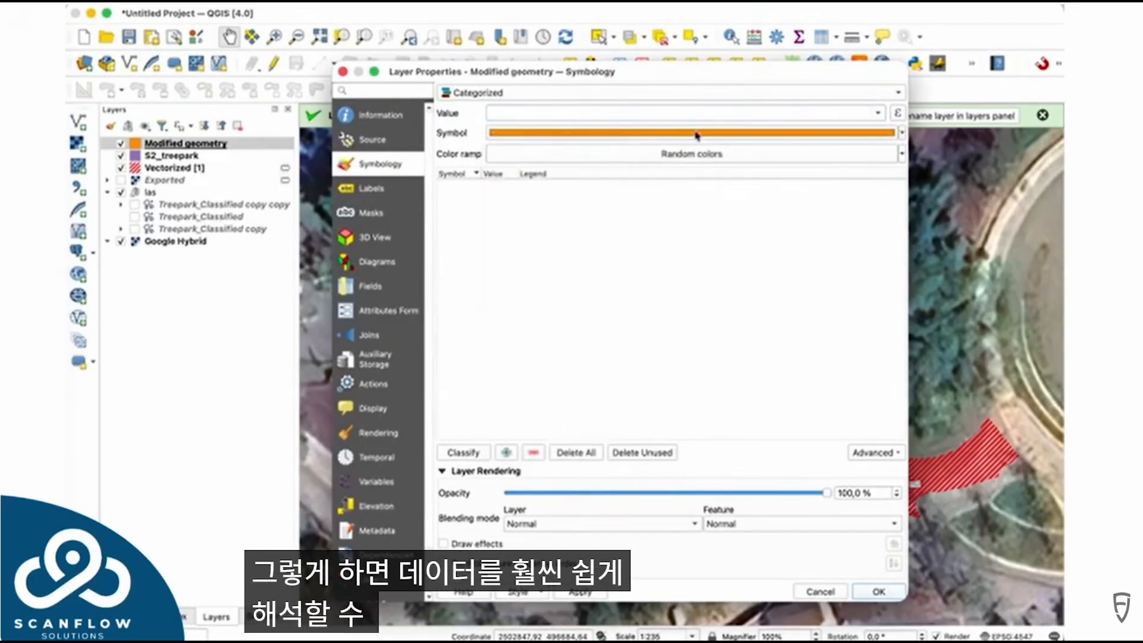
pyautogui.click(661, 133)
pyautogui.scroll(-10, 528, 359)
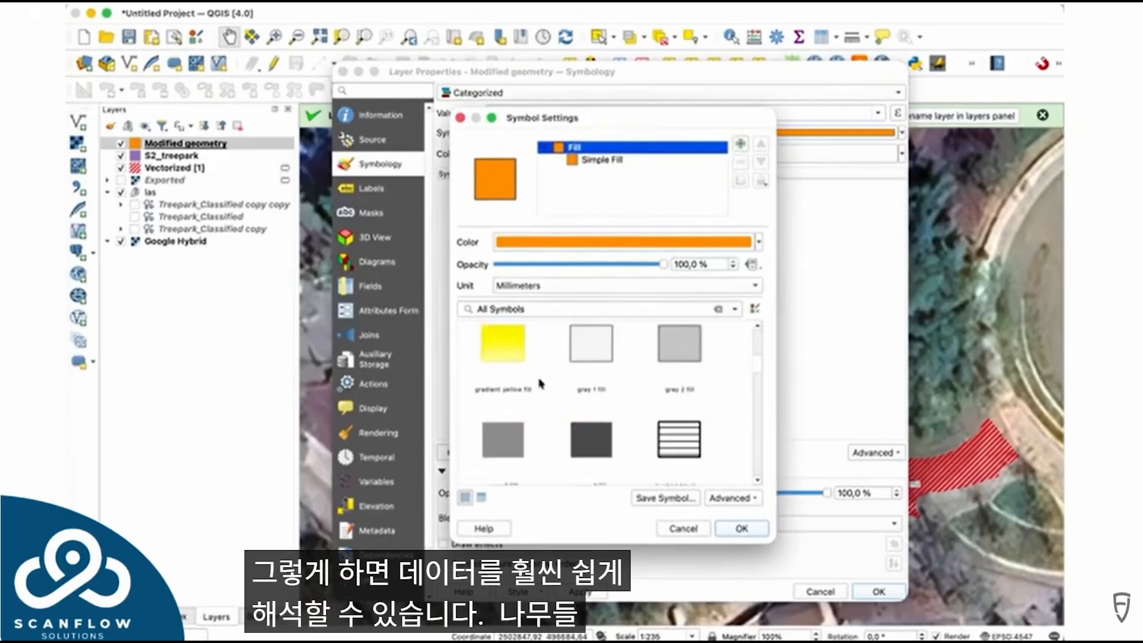
pyautogui.scroll(-2, 552, 393)
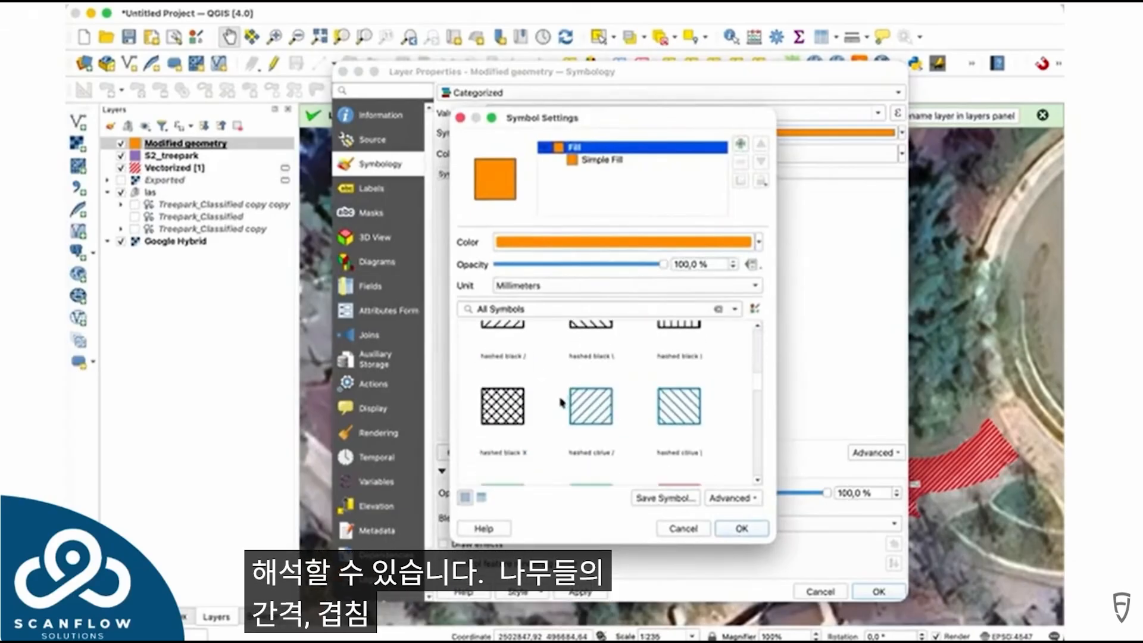
pyautogui.click(518, 402)
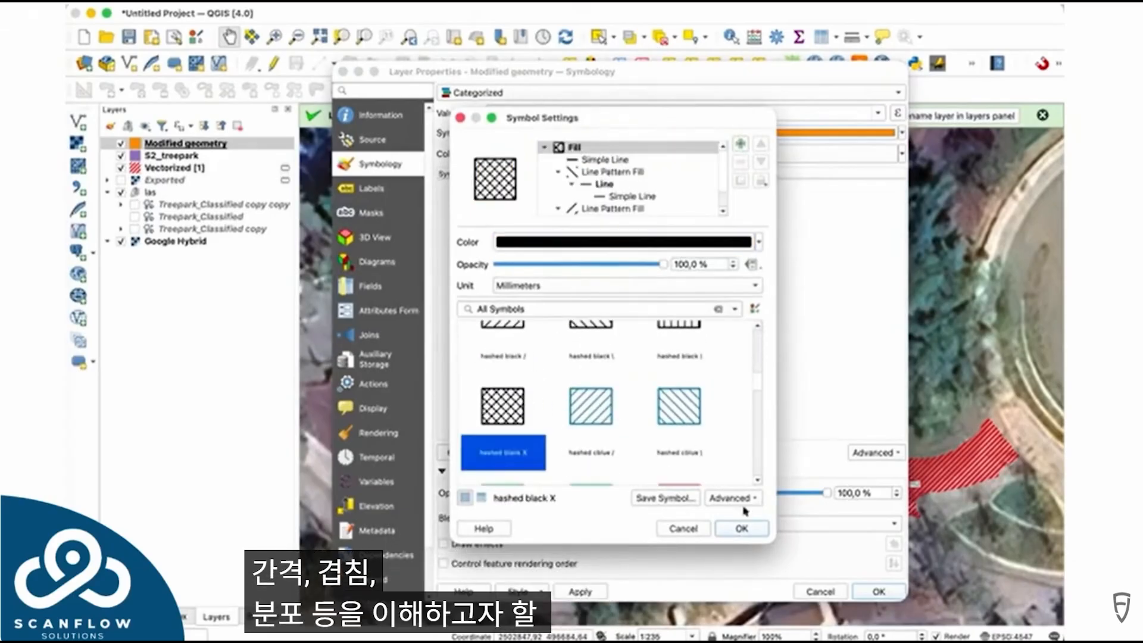
pyautogui.click(747, 531)
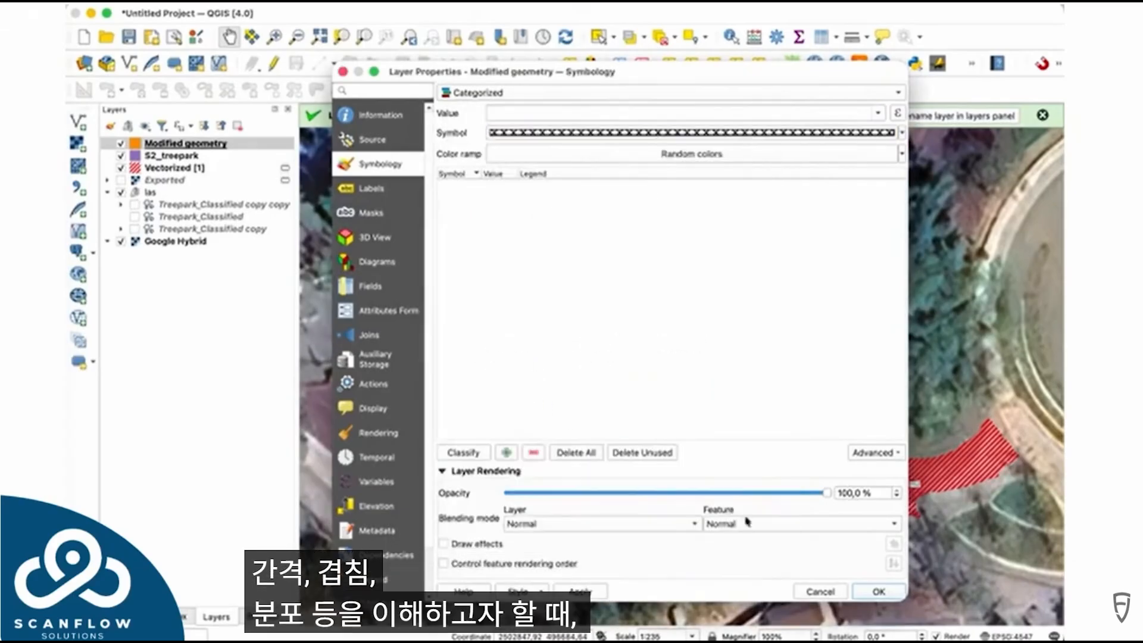
# Classify the crown polygons by the Tree height(m) value and choose the Spectral color ramp
pyautogui.click(877, 113)
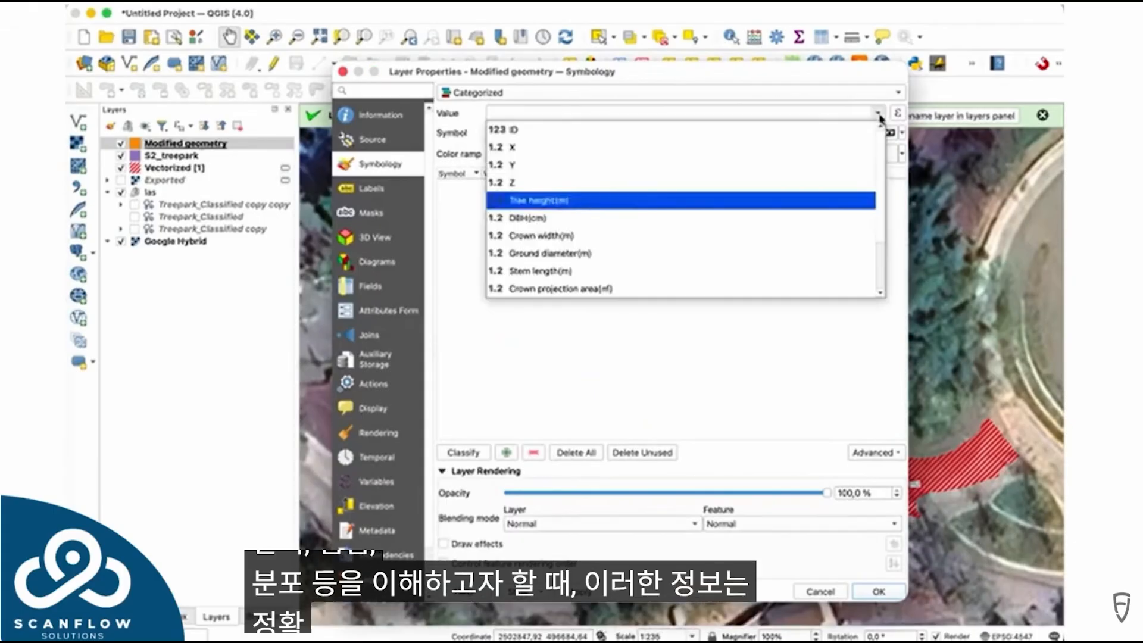
pyautogui.click(556, 204)
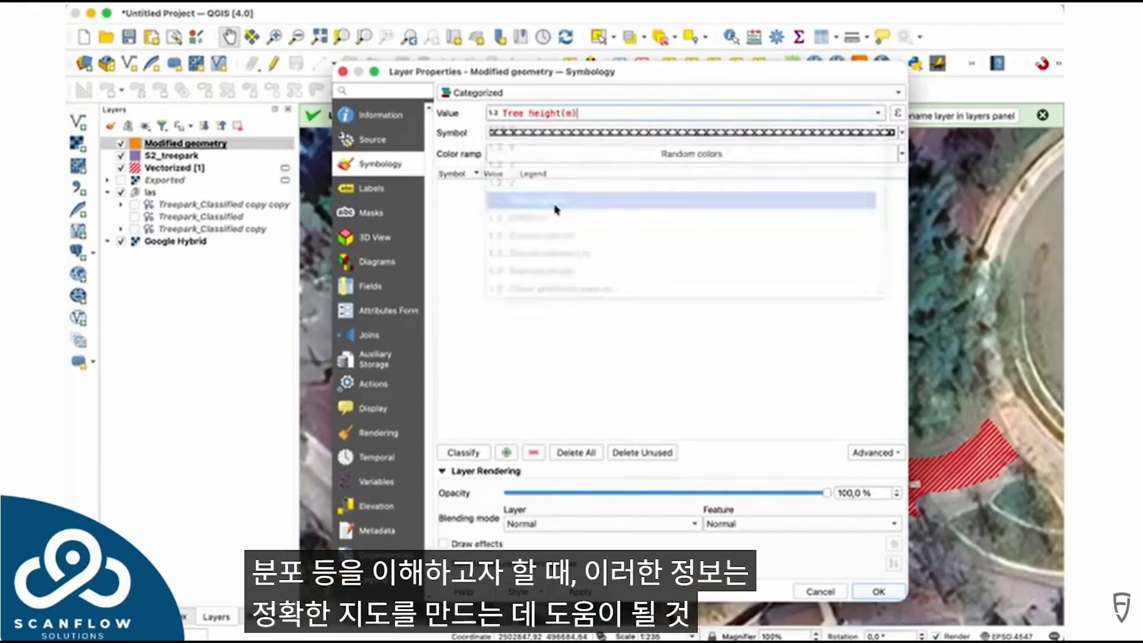
pyautogui.click(643, 156)
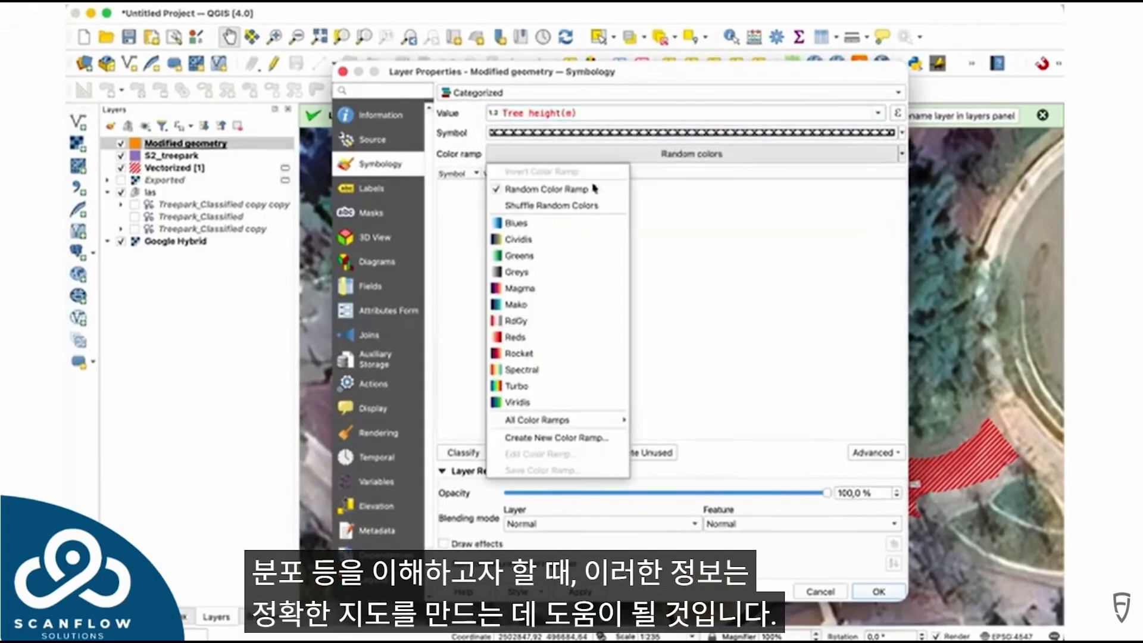
pyautogui.click(533, 376)
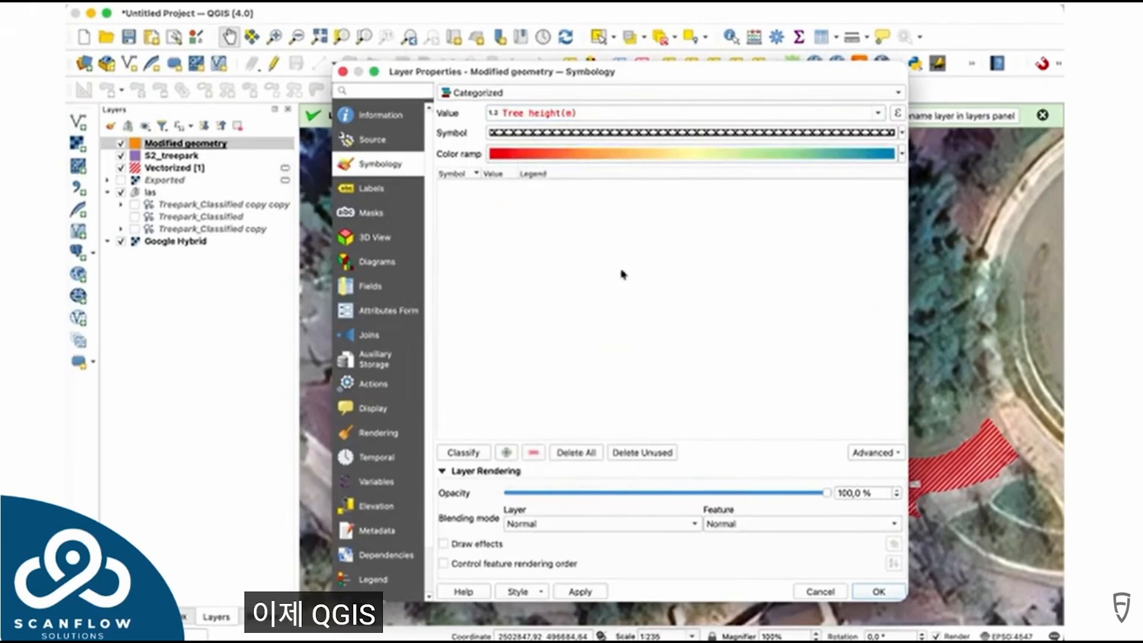
# Generate the Tree height(m) categories for the Modified geometry layer, remove the all-other-values category and apply the symbology
pyautogui.click(487, 453)
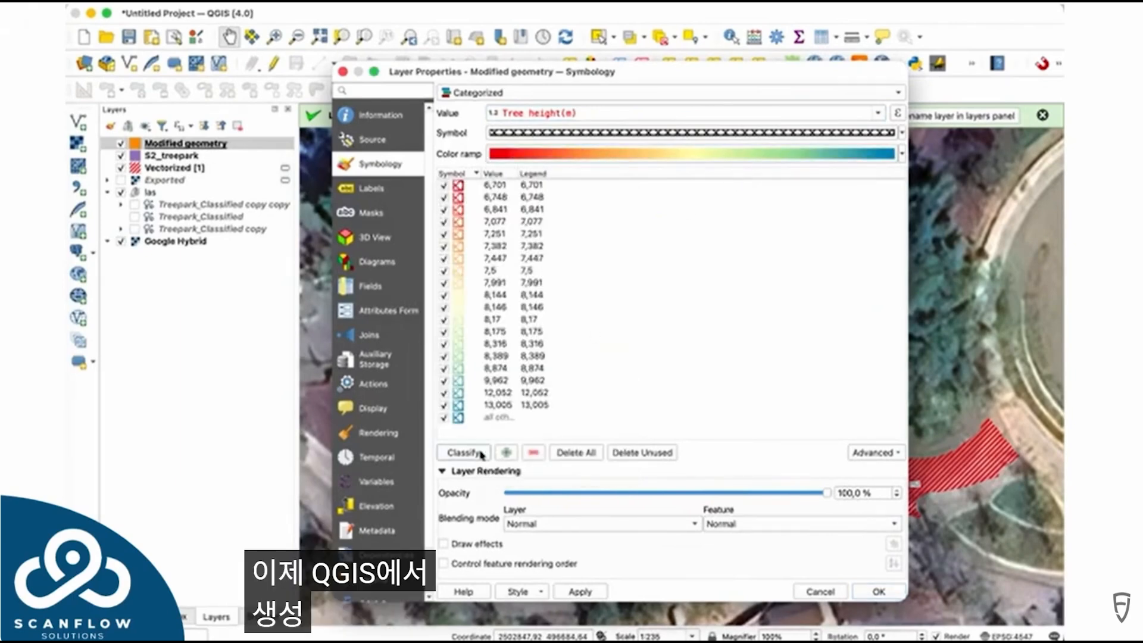
pyautogui.click(500, 418)
pyautogui.click(533, 452)
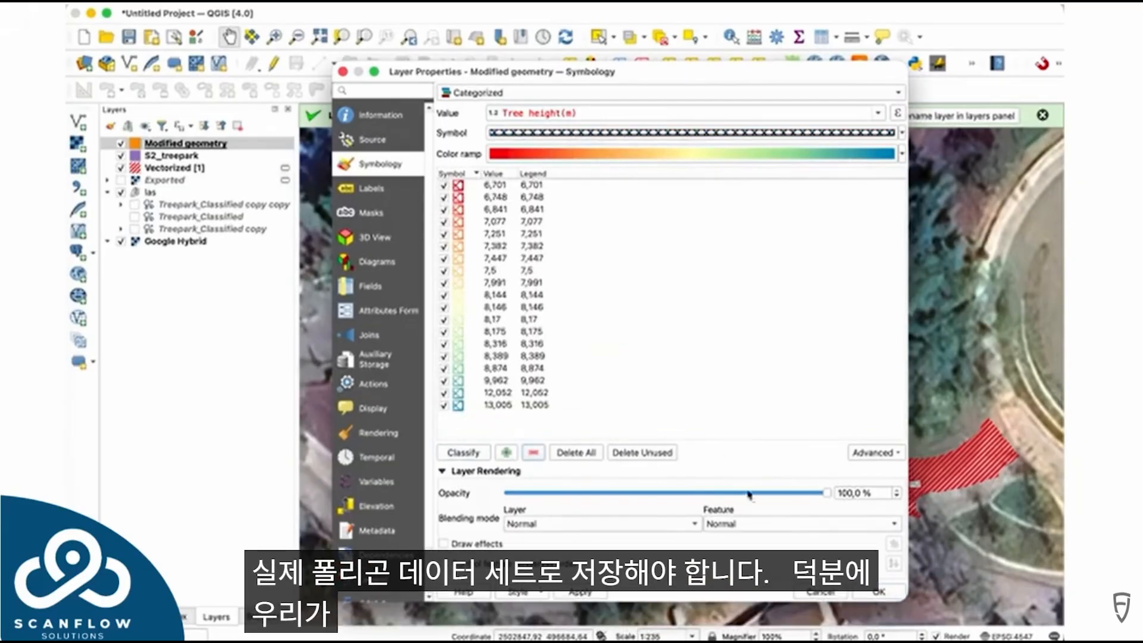
pyautogui.click(879, 593)
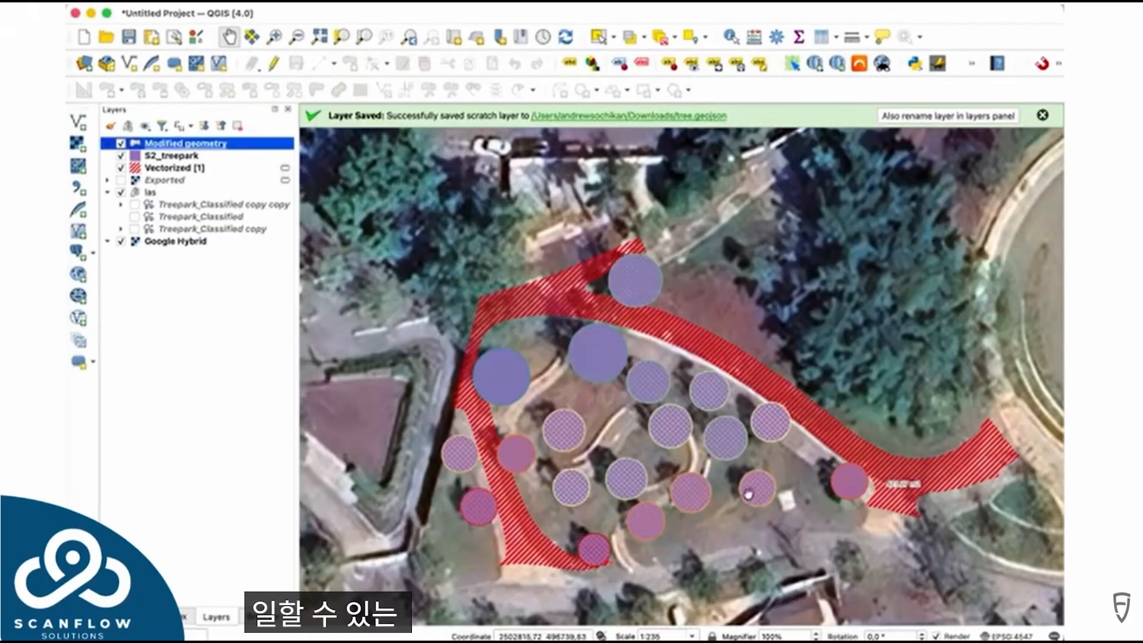
# Hide the S2_treepark layer and compare the map with and without the Vectorized path
pyautogui.click(121, 156)
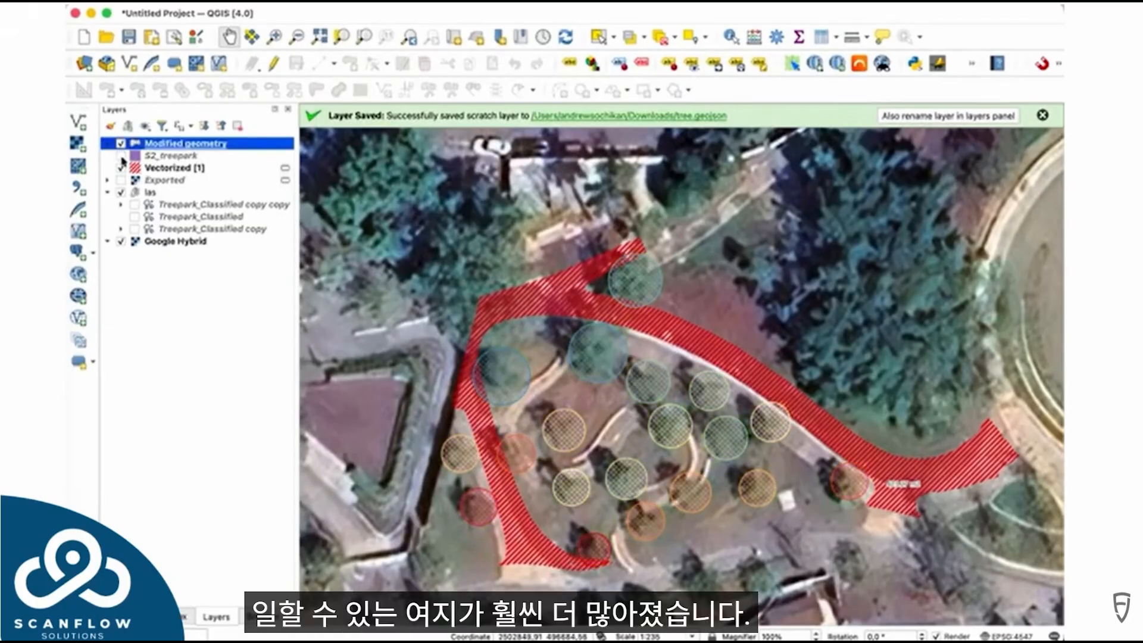
pyautogui.click(122, 169)
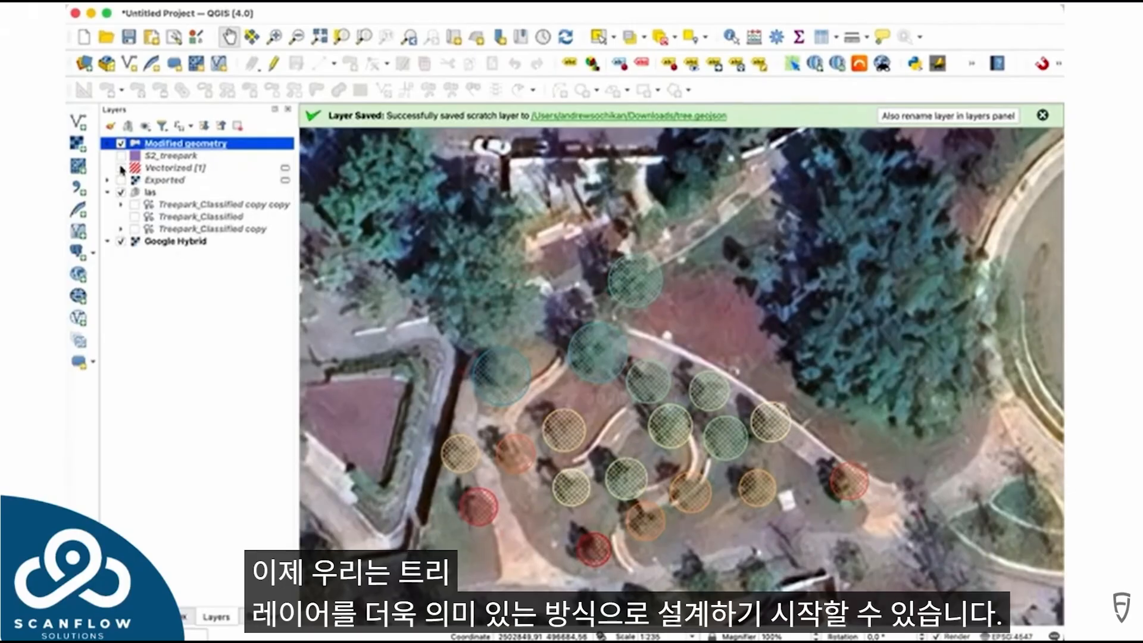
pyautogui.click(121, 168)
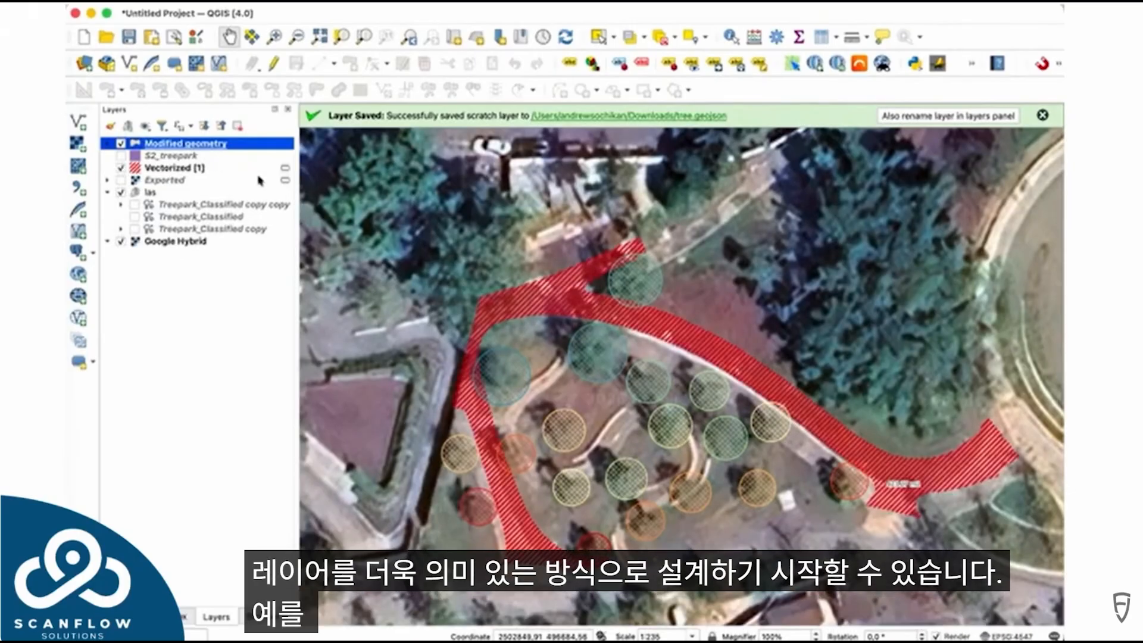
# Save the Vectorized scratch layer permanently as the GeoJSON file dorojka in the webinar_tree folder
pyautogui.click(288, 170)
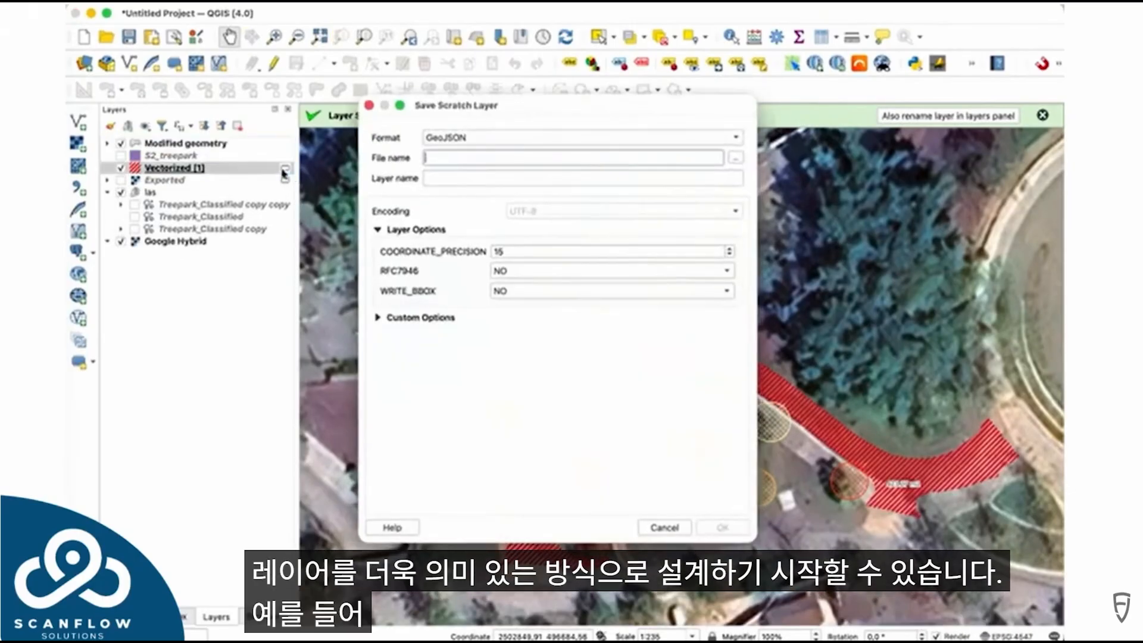
pyautogui.click(736, 158)
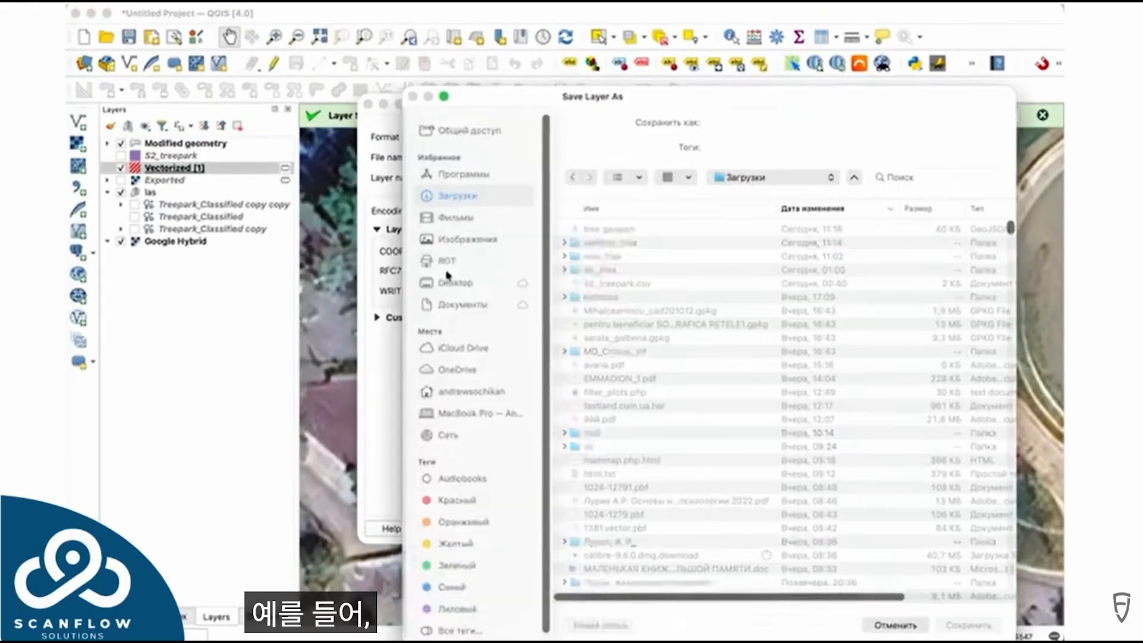
pyautogui.doubleClick(612, 245)
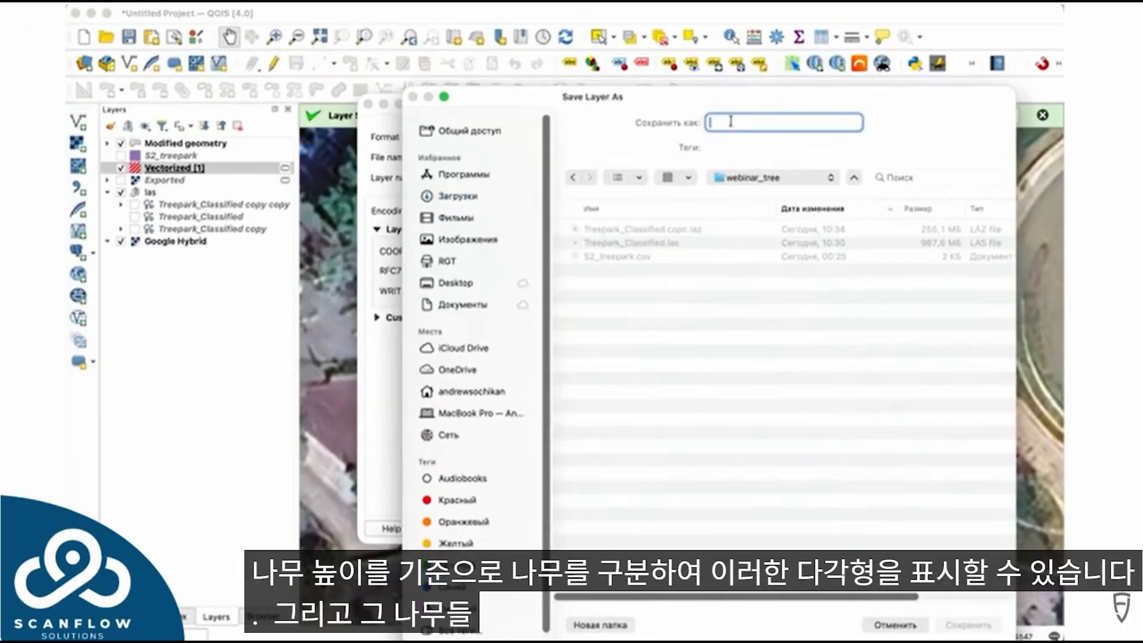
pyautogui.write('doro')
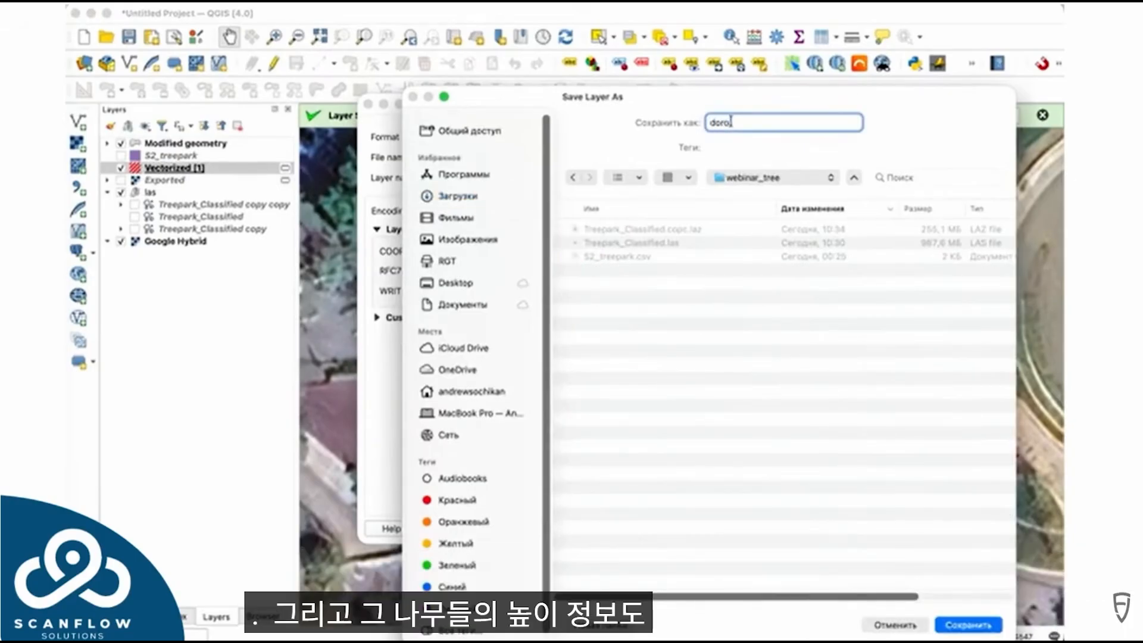
pyautogui.write('jka')
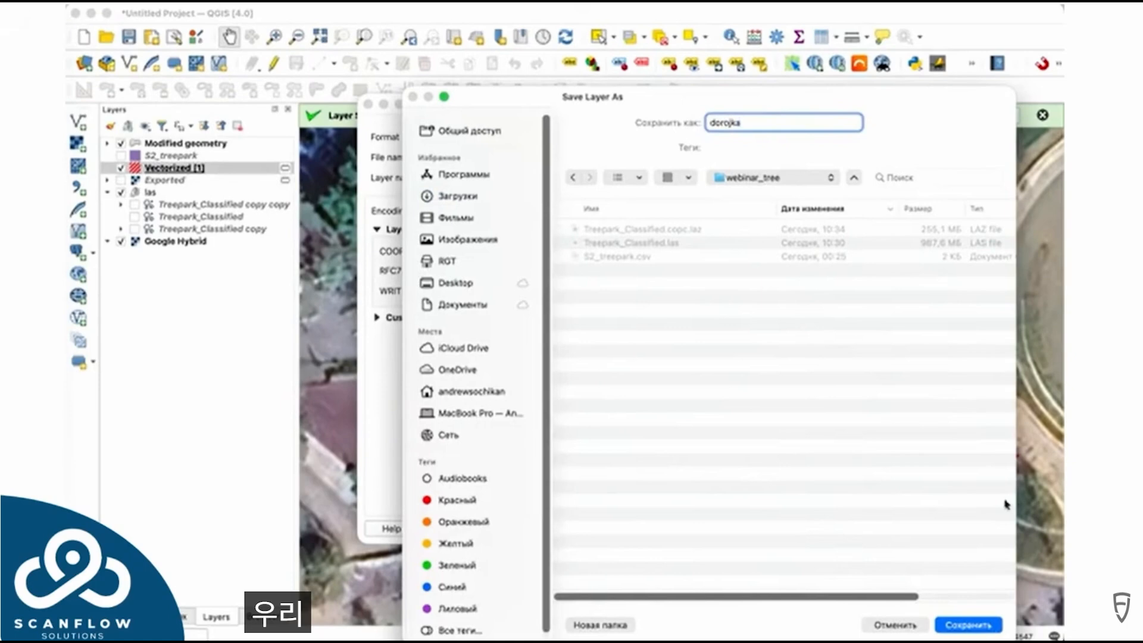
pyautogui.click(971, 623)
pyautogui.click(724, 529)
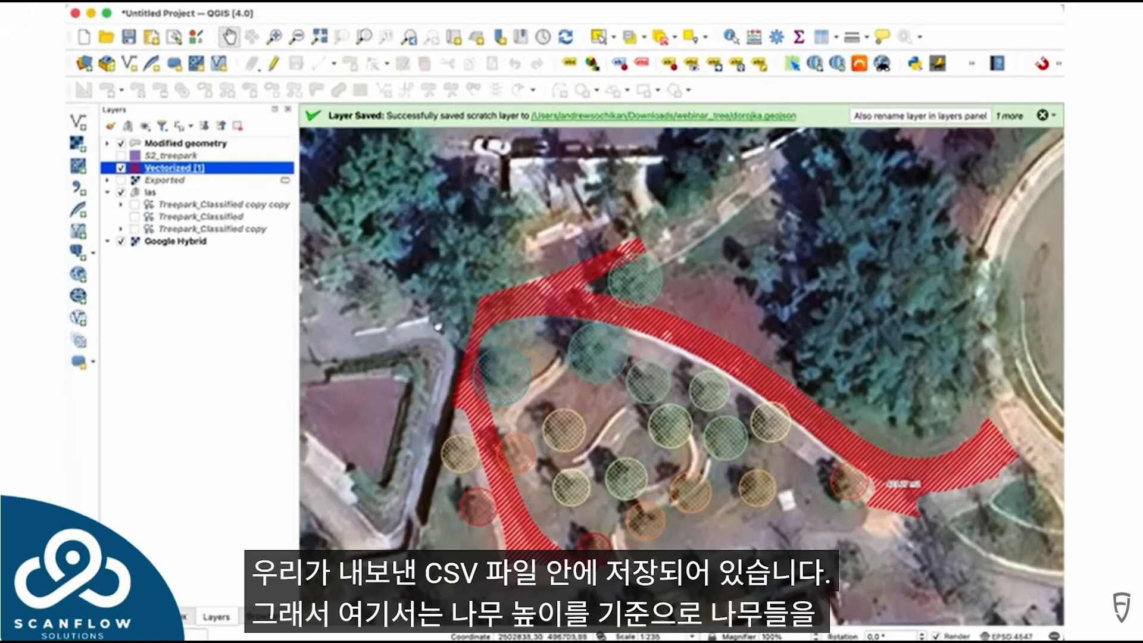
# Turn on the feature count for the Modified geometry layer
pyautogui.click(163, 146)
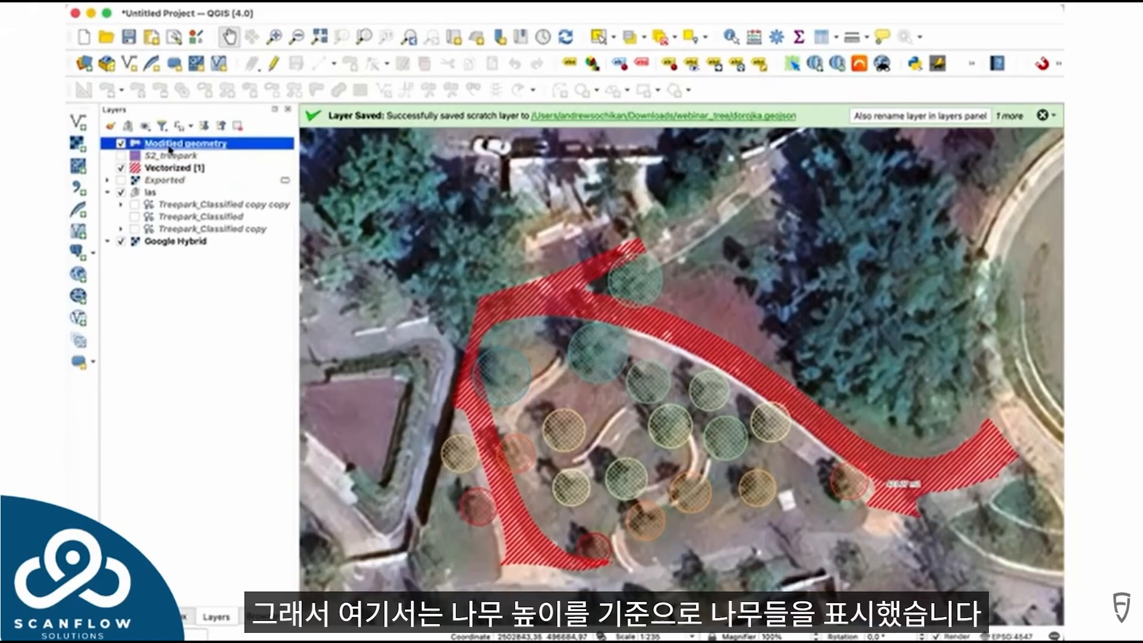
pyautogui.rightClick(172, 146)
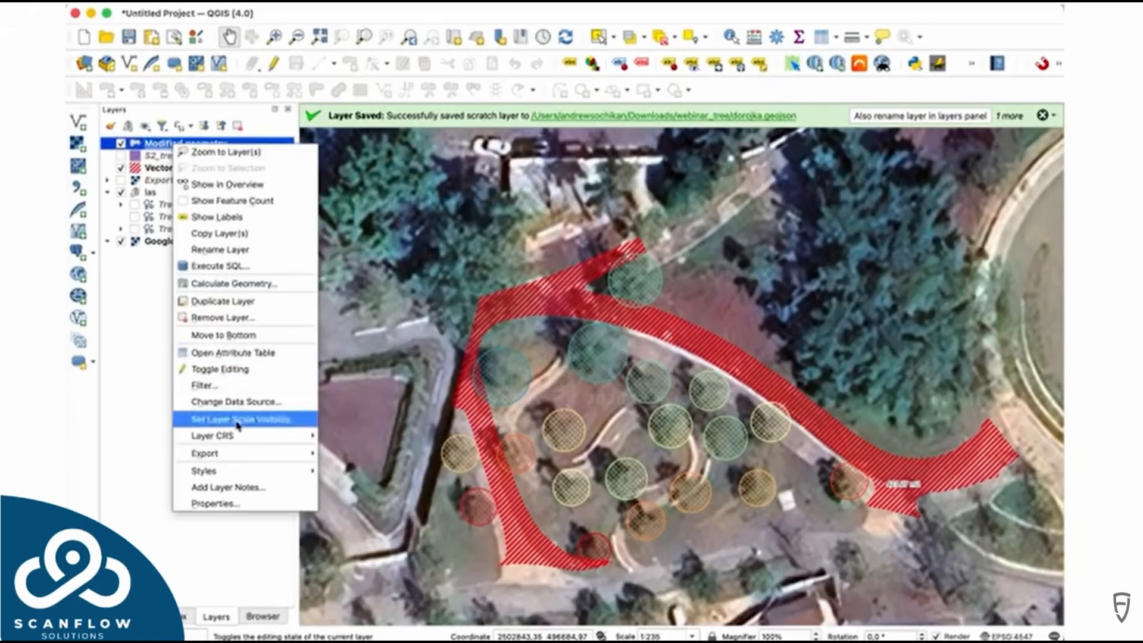
pyautogui.click(234, 206)
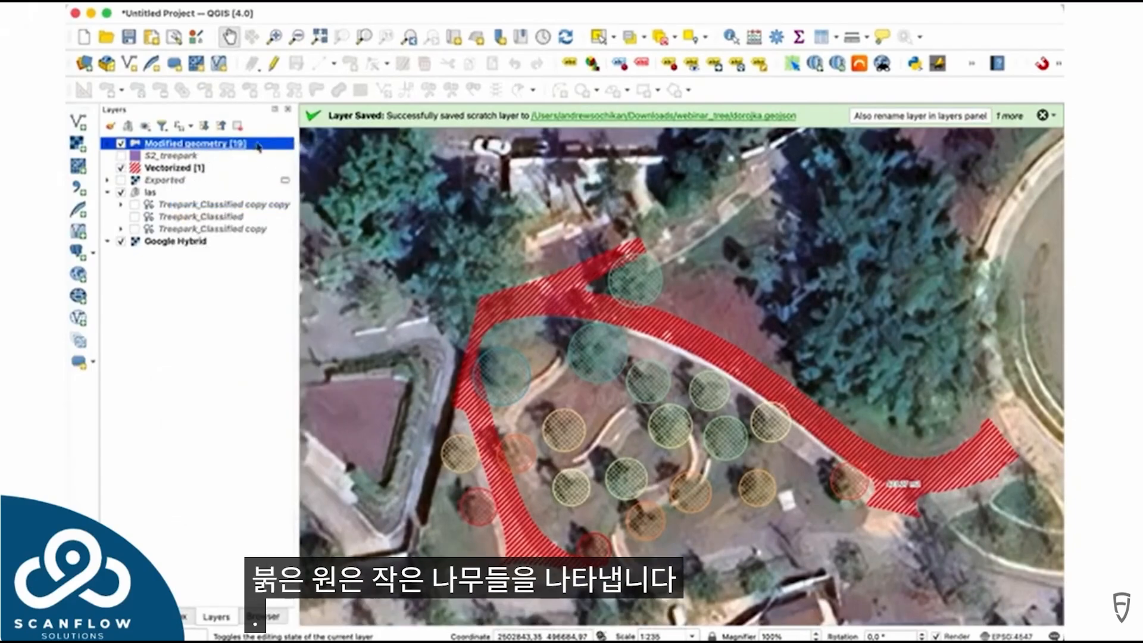
# Enable labels on the Modified geometry layer and use the Tree height(m) field as the label value
pyautogui.rightClick(259, 147)
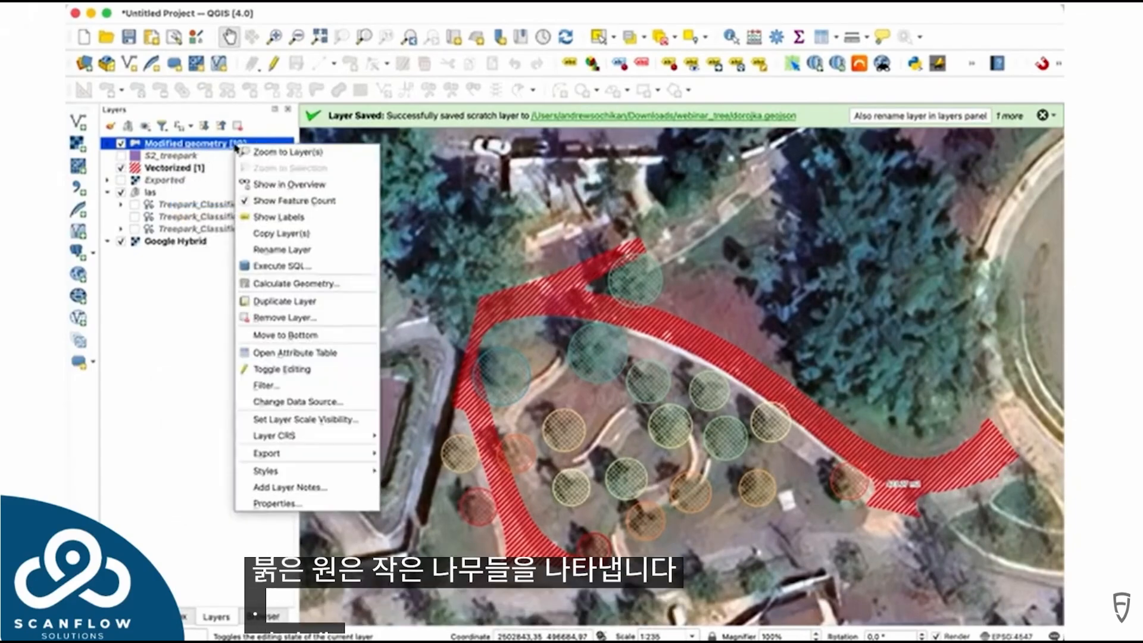
pyautogui.click(302, 219)
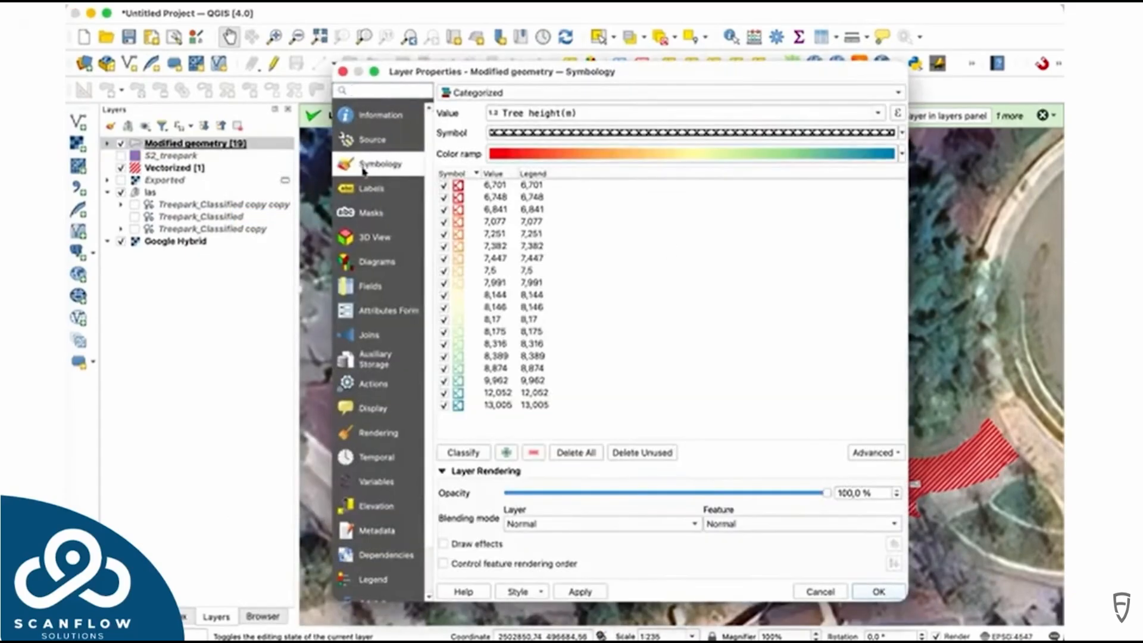
pyautogui.click(372, 189)
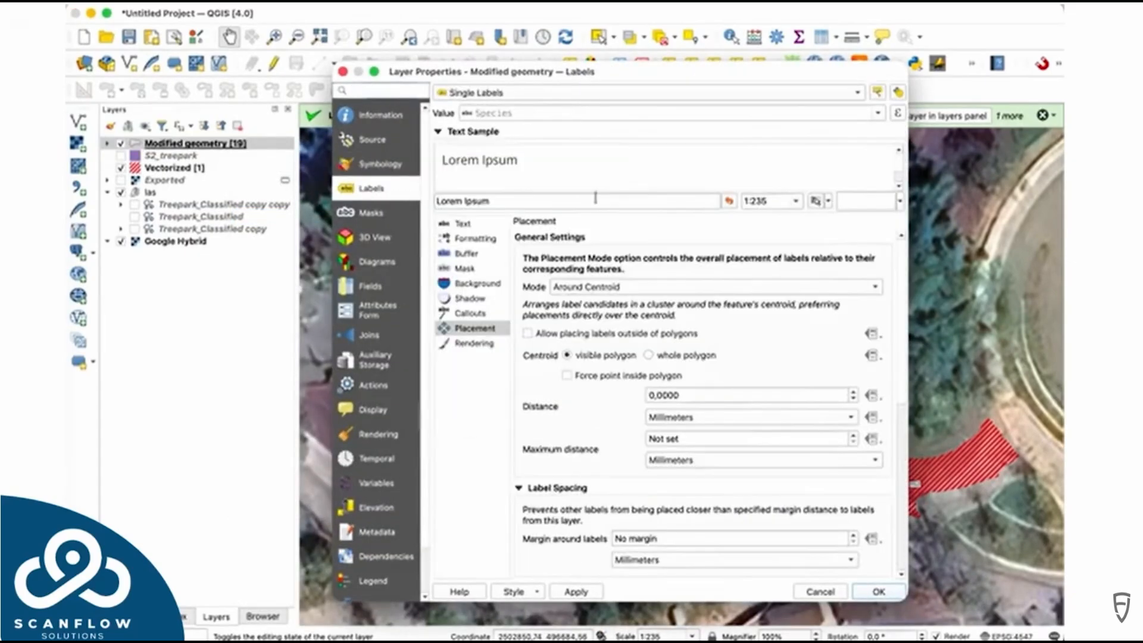
pyautogui.click(879, 113)
pyautogui.click(518, 130)
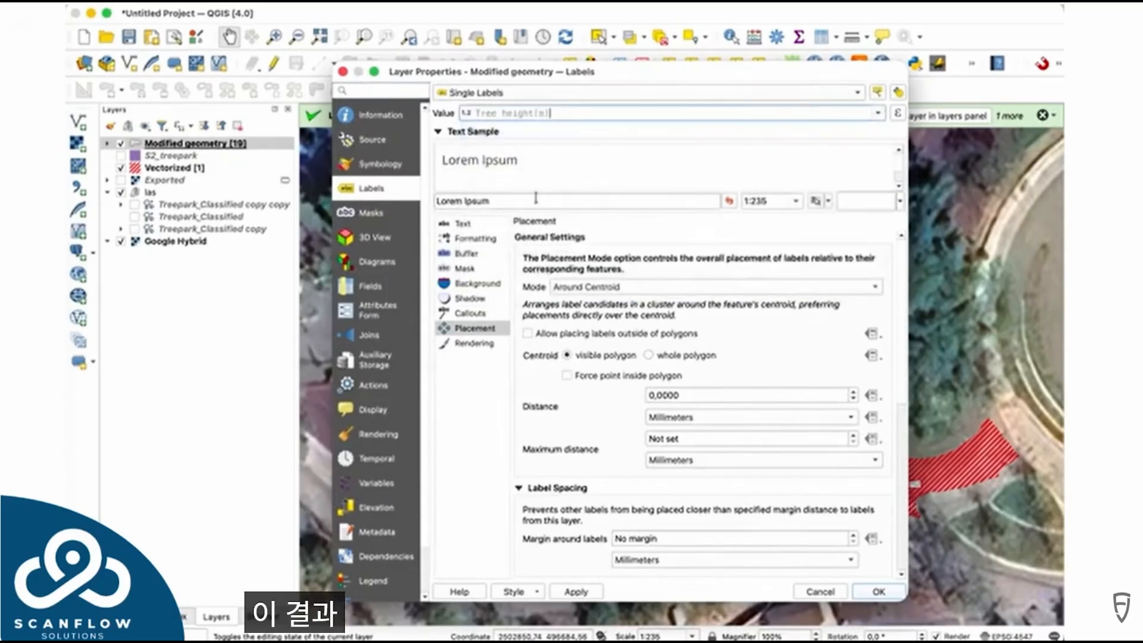
# Add a 1 mm text buffer to the tree height labels and apply the label settings
pyautogui.click(476, 239)
pyautogui.click(470, 254)
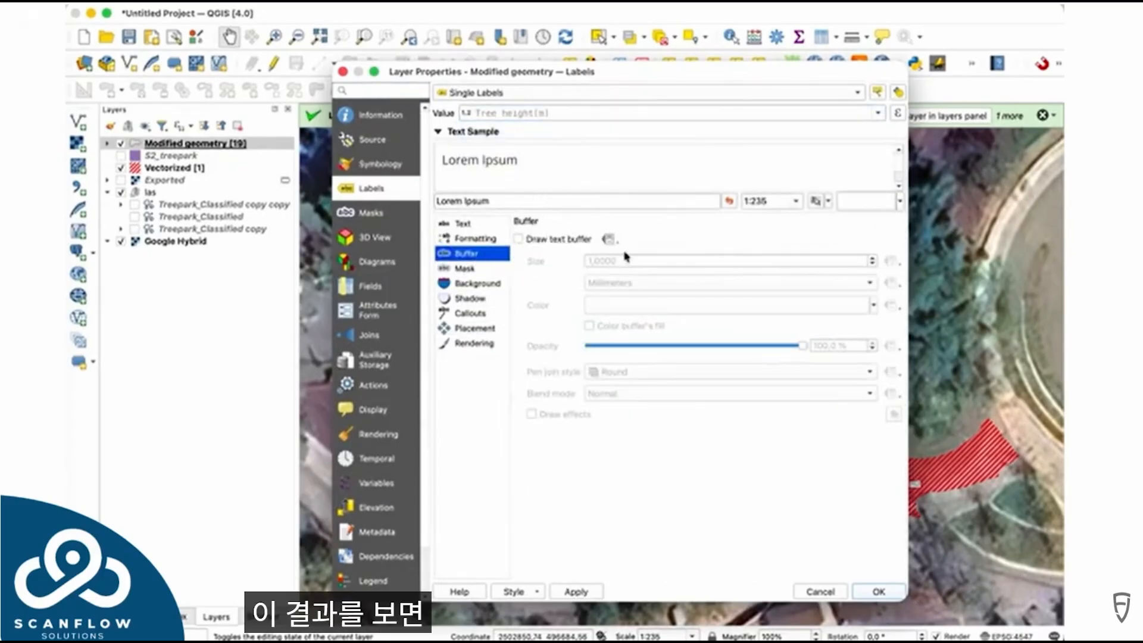
pyautogui.click(553, 241)
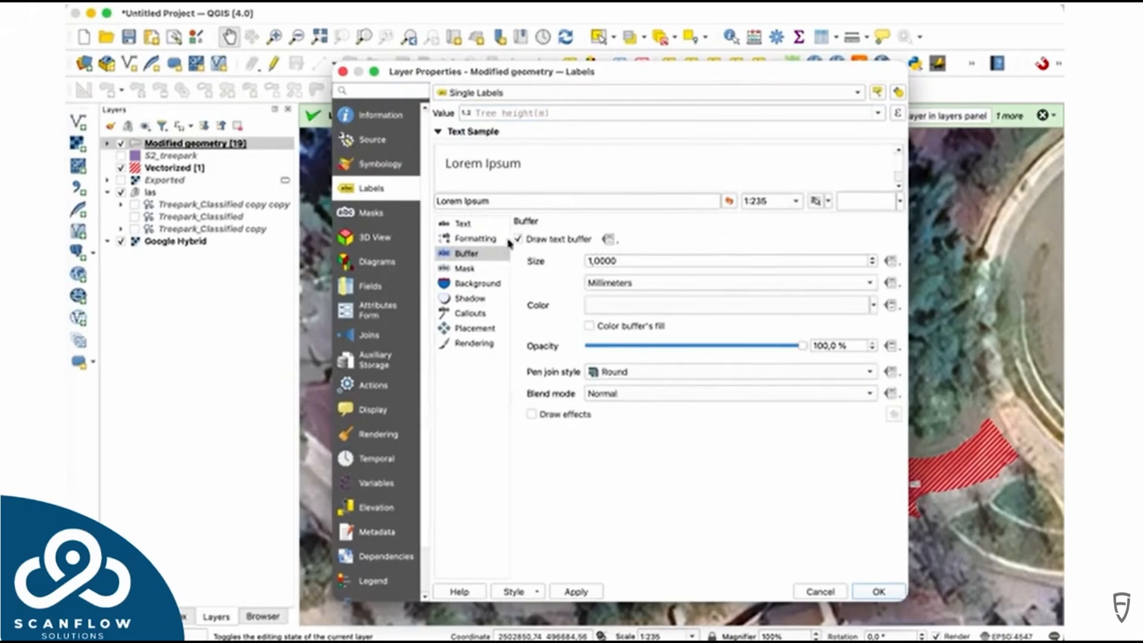
pyautogui.click(476, 226)
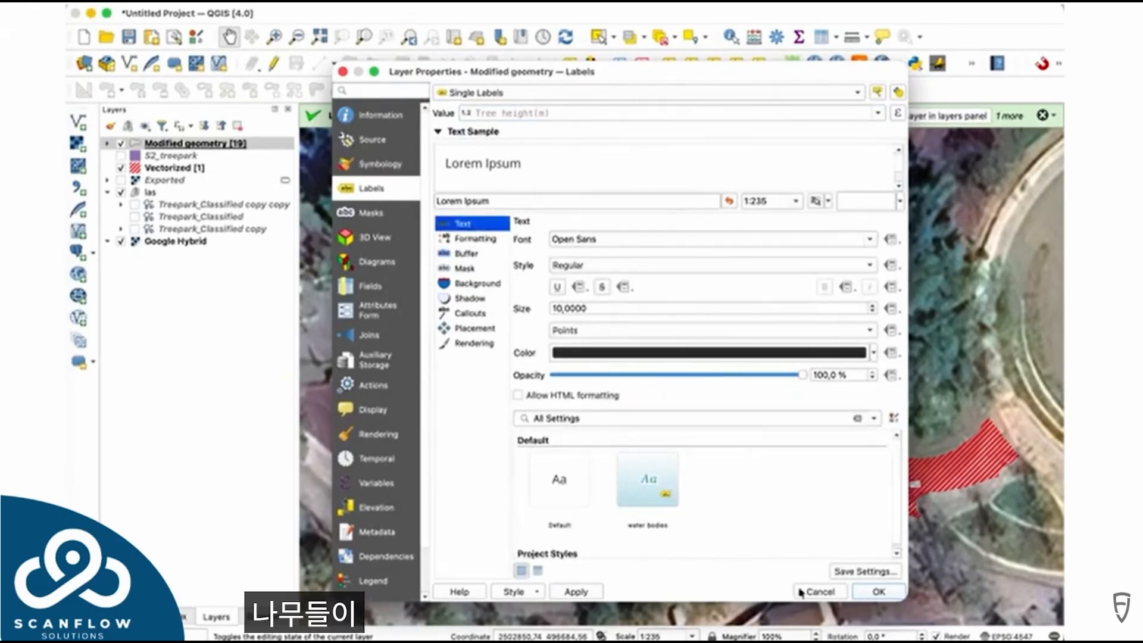
pyautogui.click(876, 594)
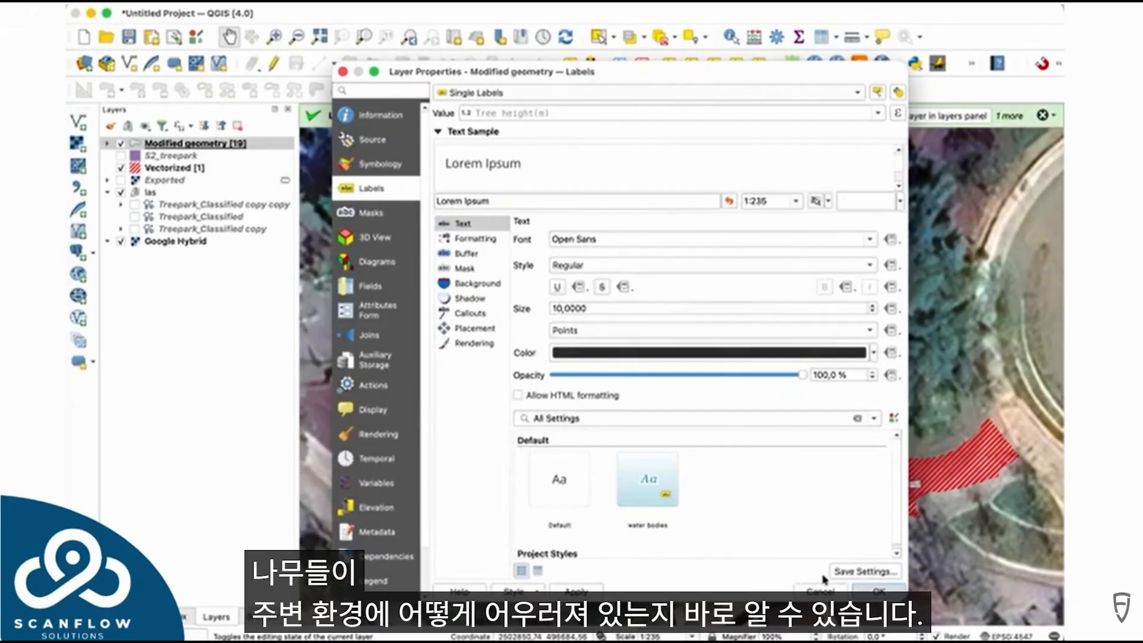
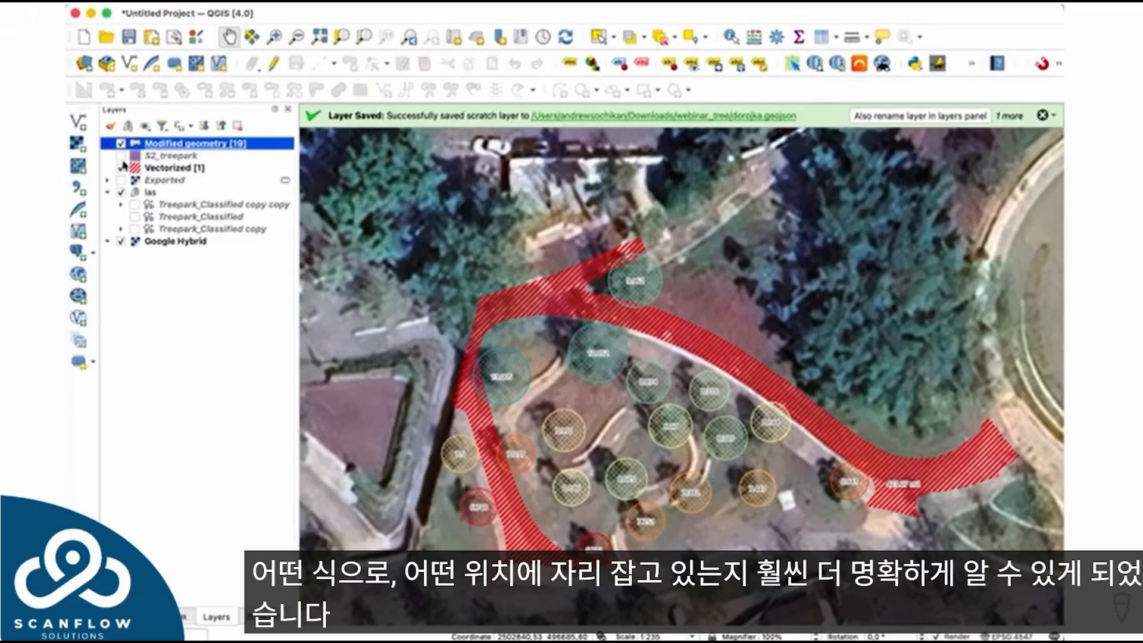
# Compare the labelled crown polygons on the map with and without the S2_treepark layer
pyautogui.click(121, 157)
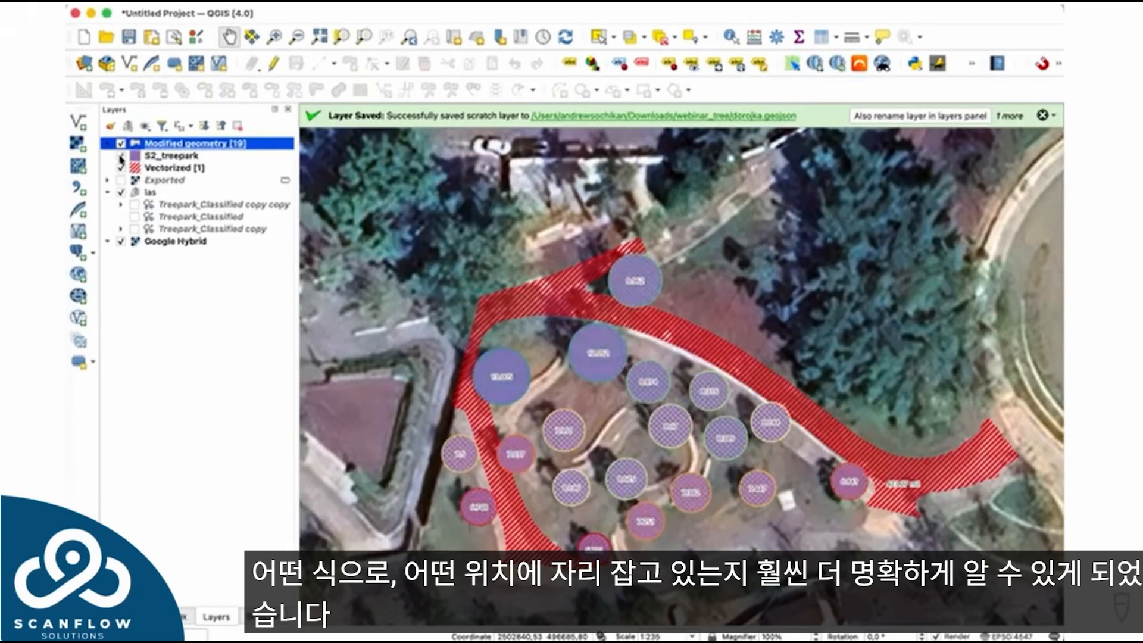
pyautogui.click(121, 157)
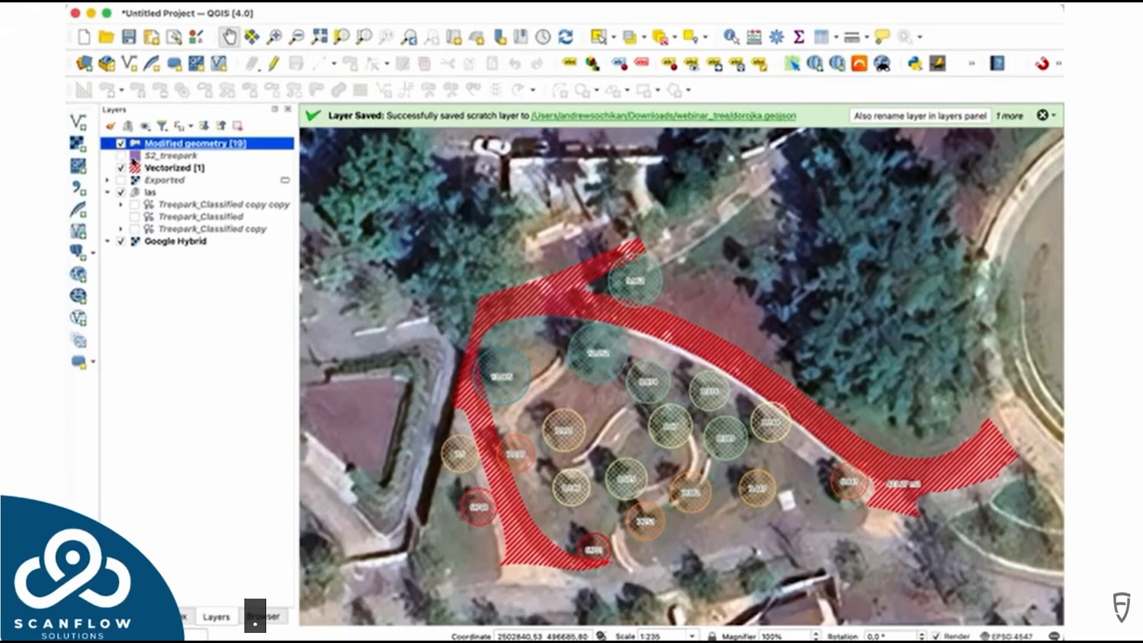
pyautogui.click(119, 157)
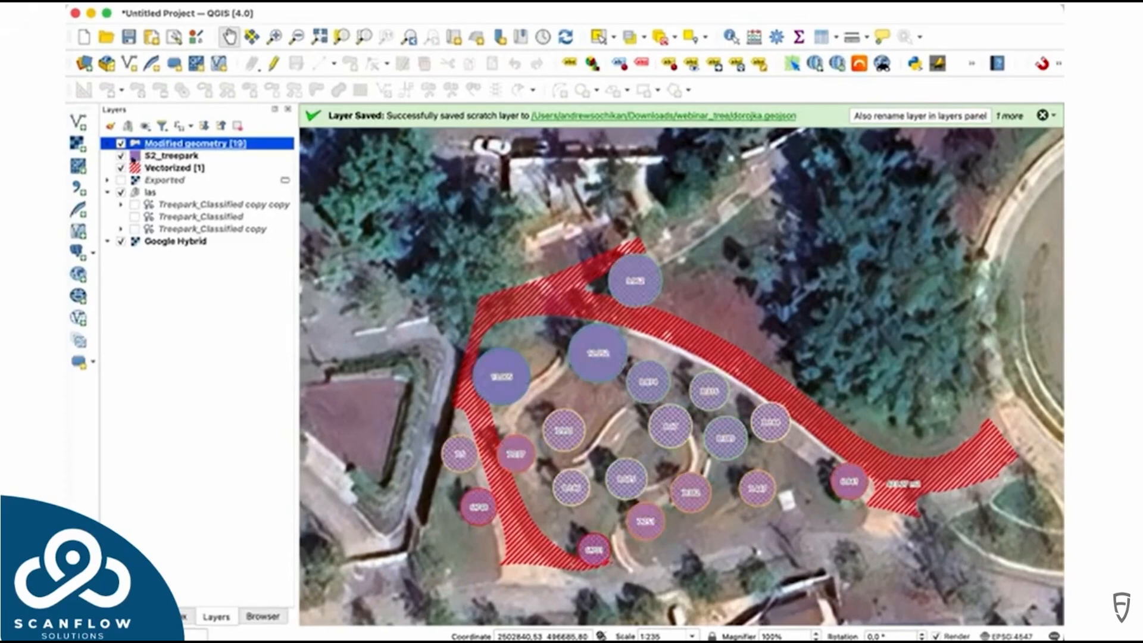
# Review the source and symbology properties of the S2_treepark layer, leaving them unchanged
pyautogui.click(172, 156)
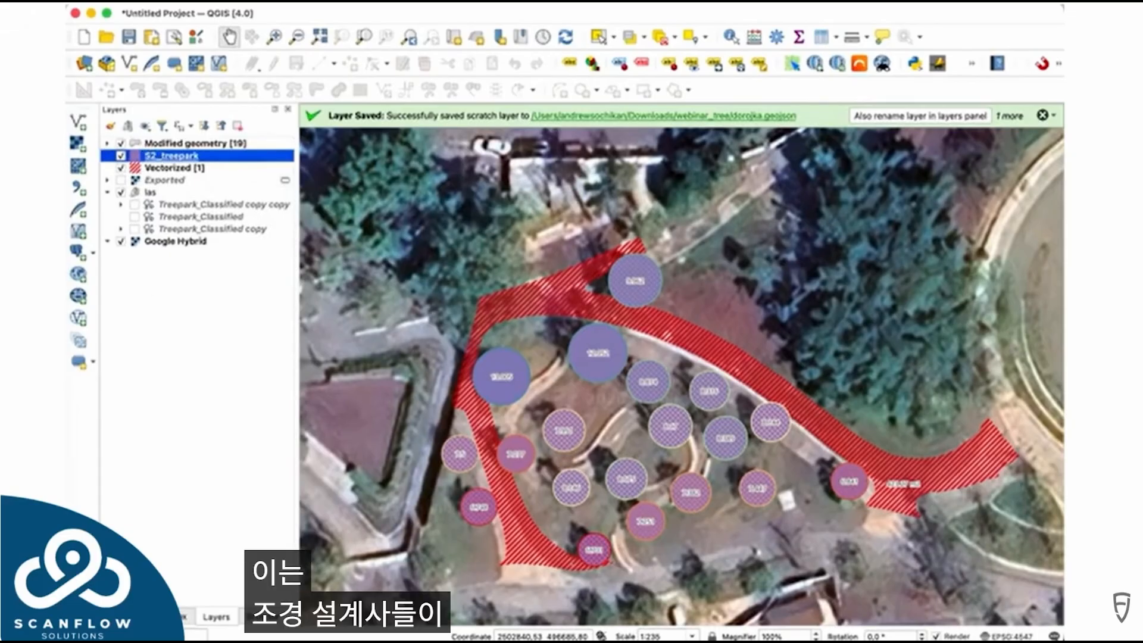
pyautogui.doubleClick(172, 158)
pyautogui.click(402, 148)
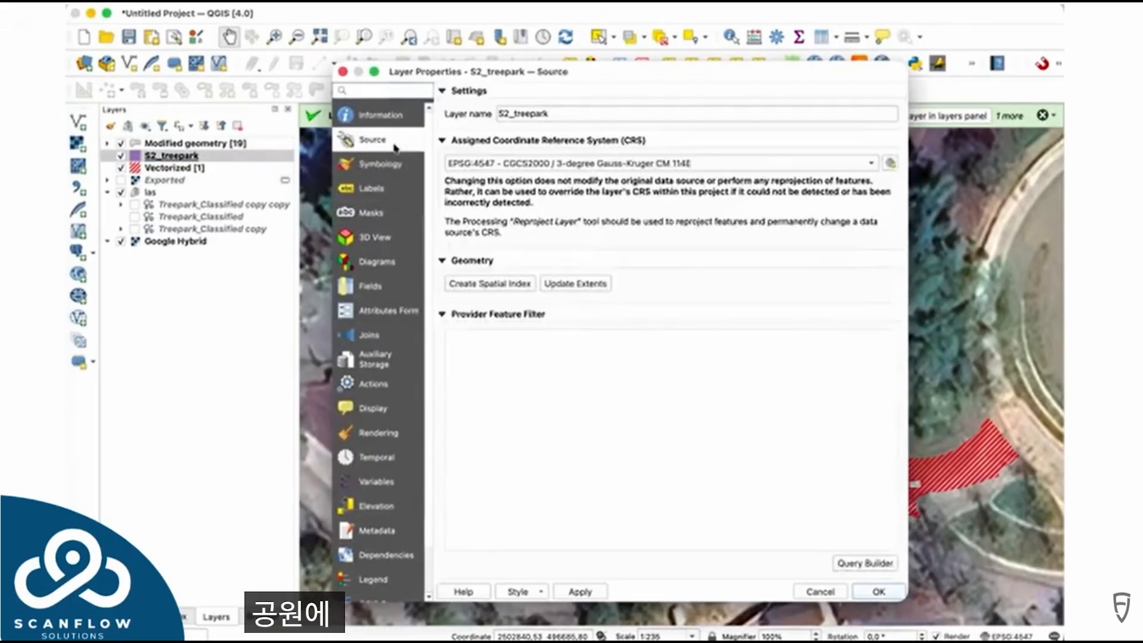
pyautogui.click(367, 168)
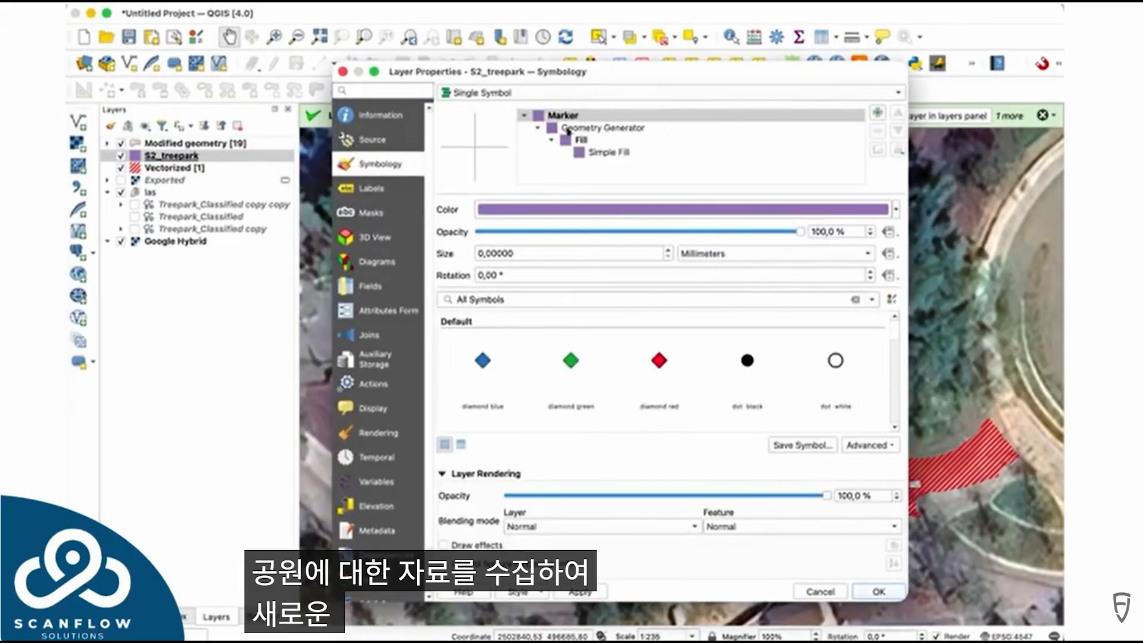
pyautogui.click(343, 72)
# Duplicate the S2_treepark layer and hide the original
pyautogui.rightClick(172, 157)
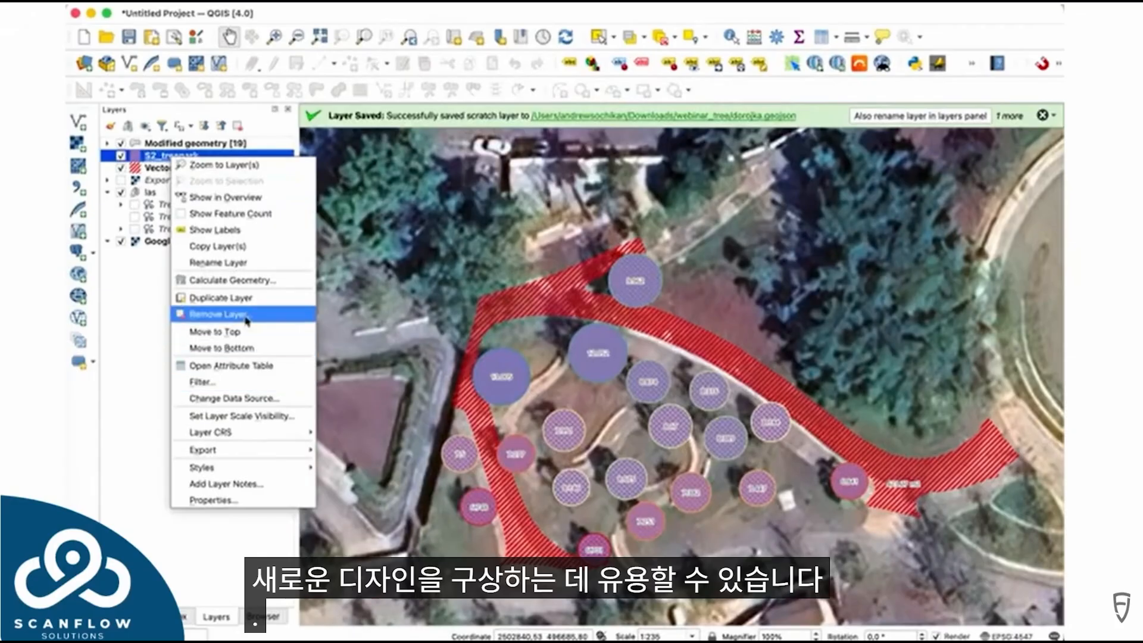
pyautogui.click(253, 298)
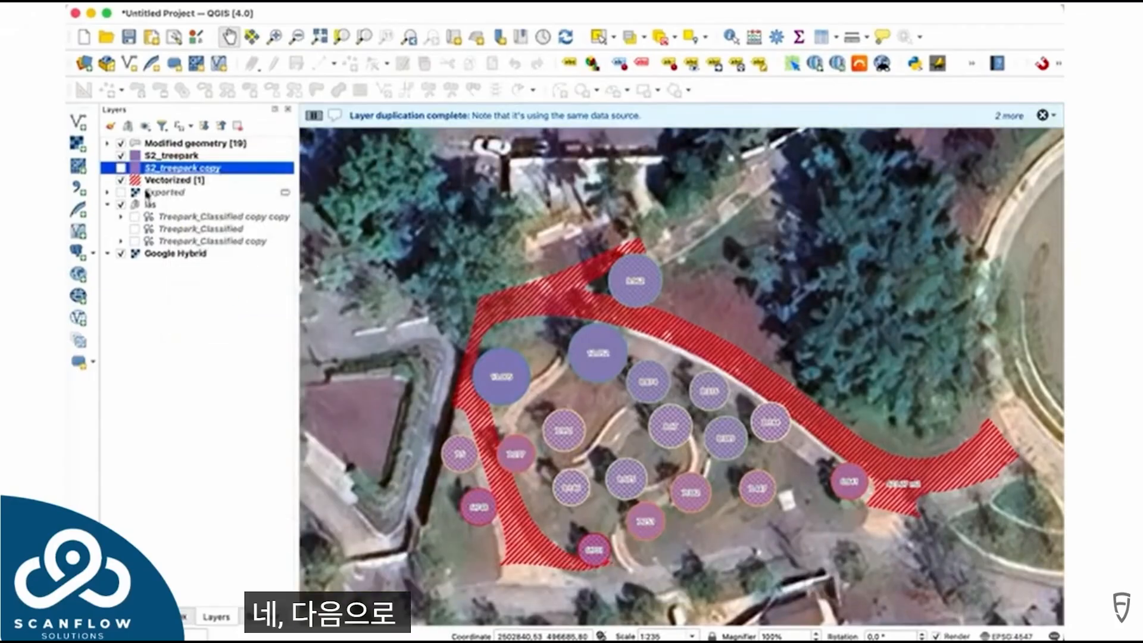
pyautogui.click(121, 156)
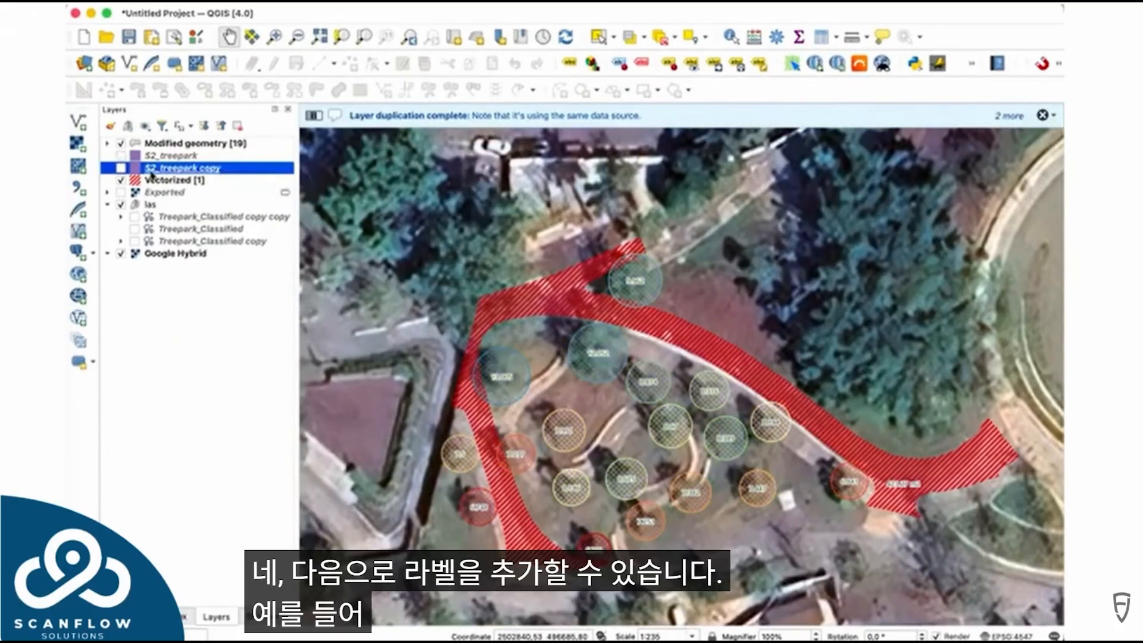
# Set the geometry generator of the S2_treepark copy layer to the LineString / MultiLineString geometry type
pyautogui.doubleClick(152, 169)
pyautogui.click(599, 128)
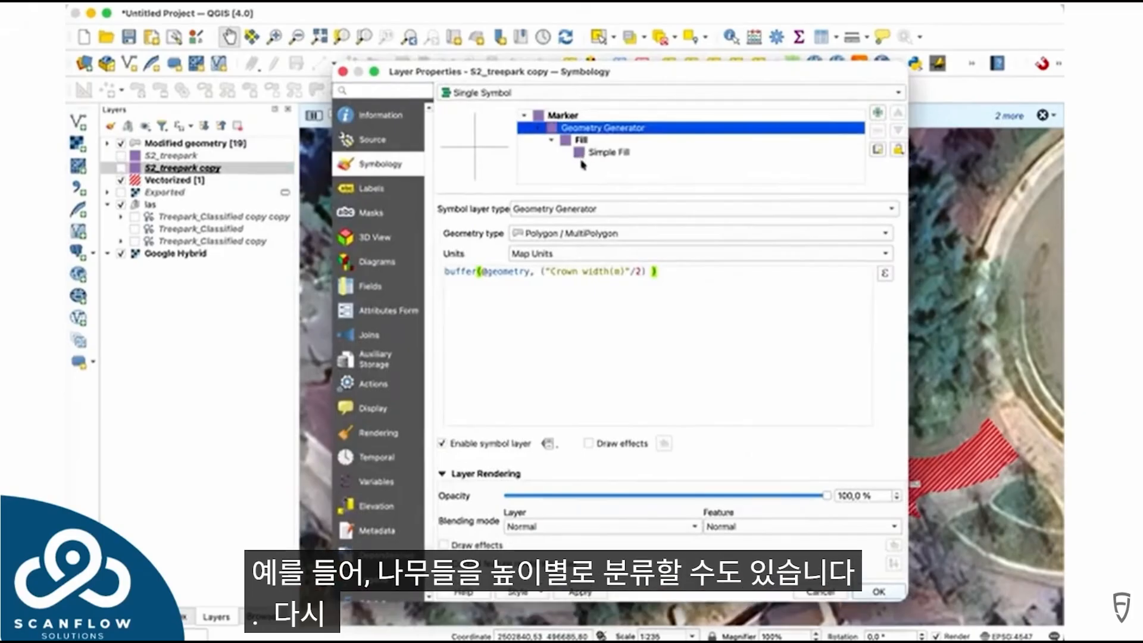
pyautogui.click(565, 234)
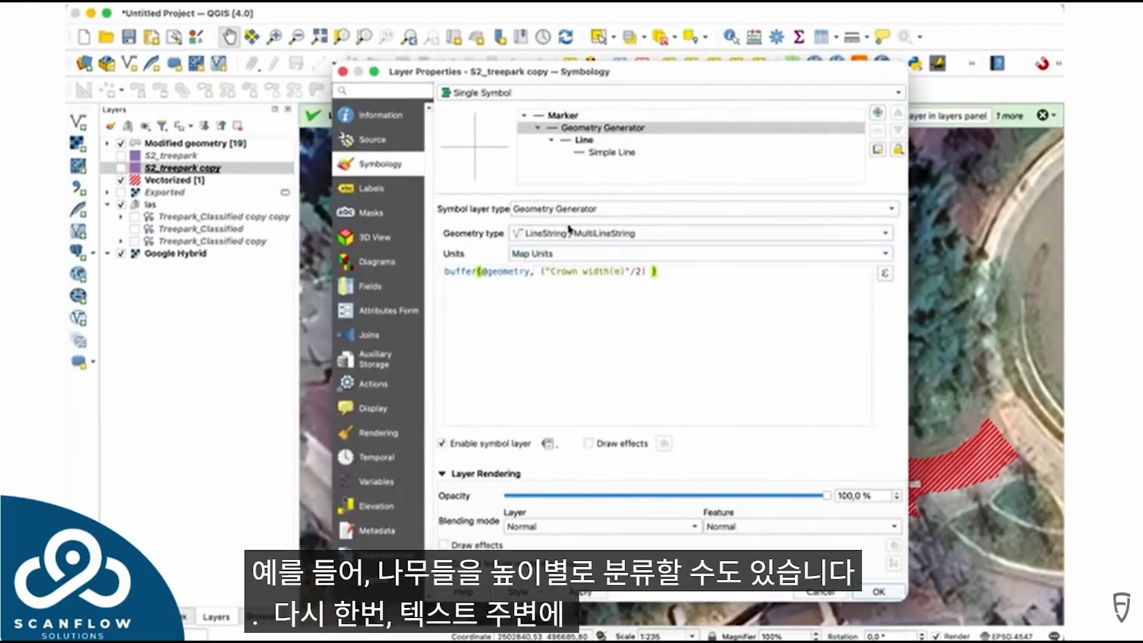
pyautogui.click(553, 250)
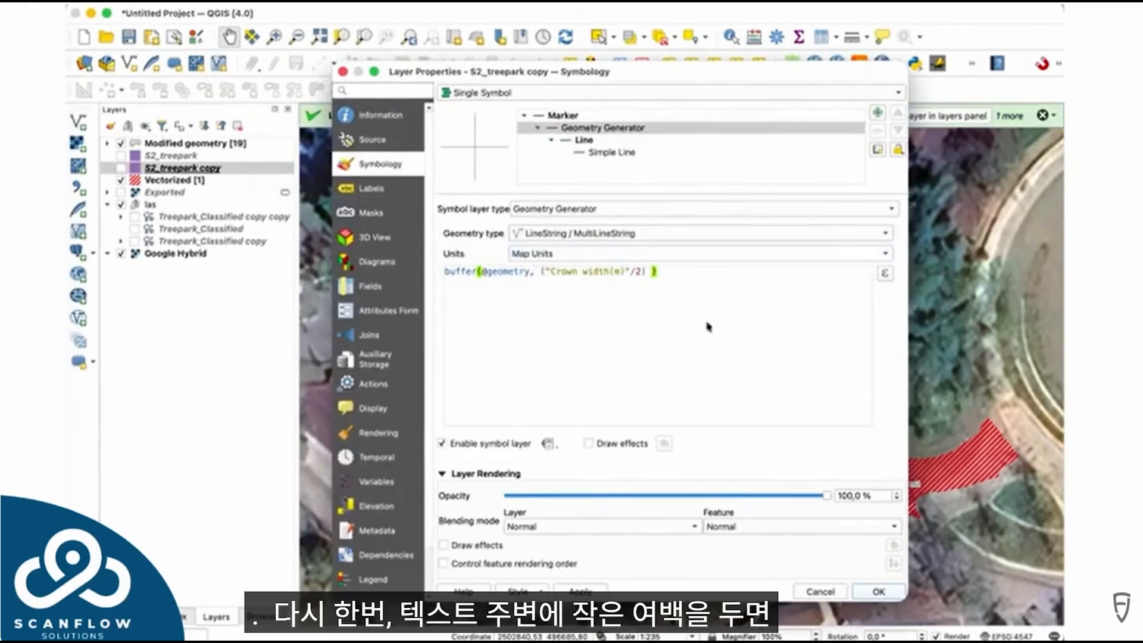
# Replace the generator expression with the recent make_line expression translating $geometry by minus and plus "Crown width(m)" / 2, and show the layer
pyautogui.click(885, 274)
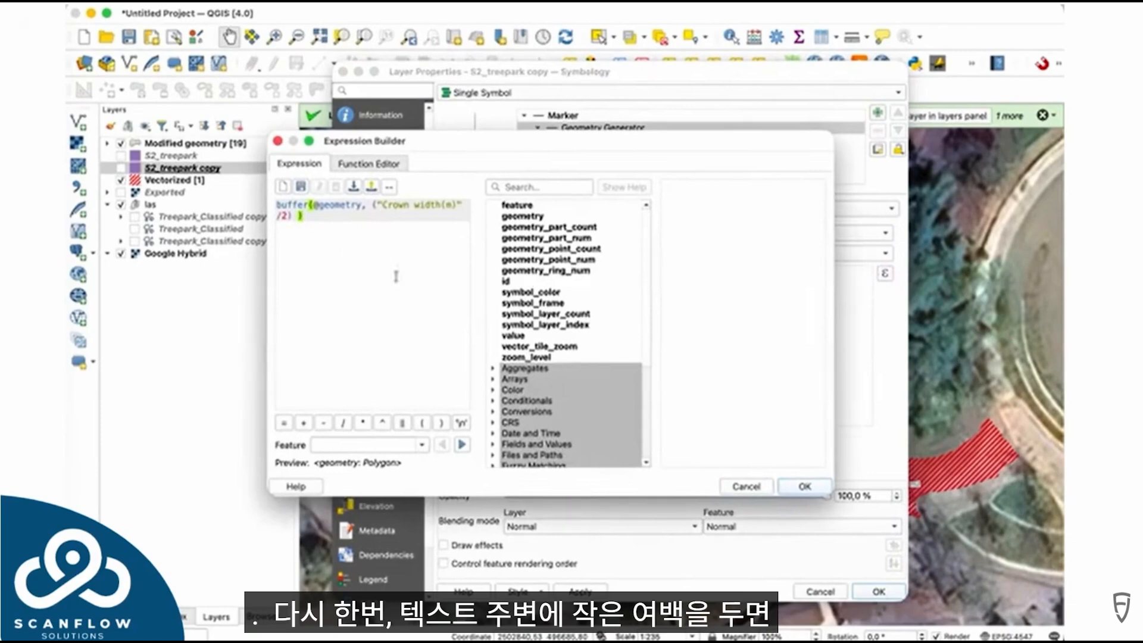
pyautogui.scroll(-5, 524, 450)
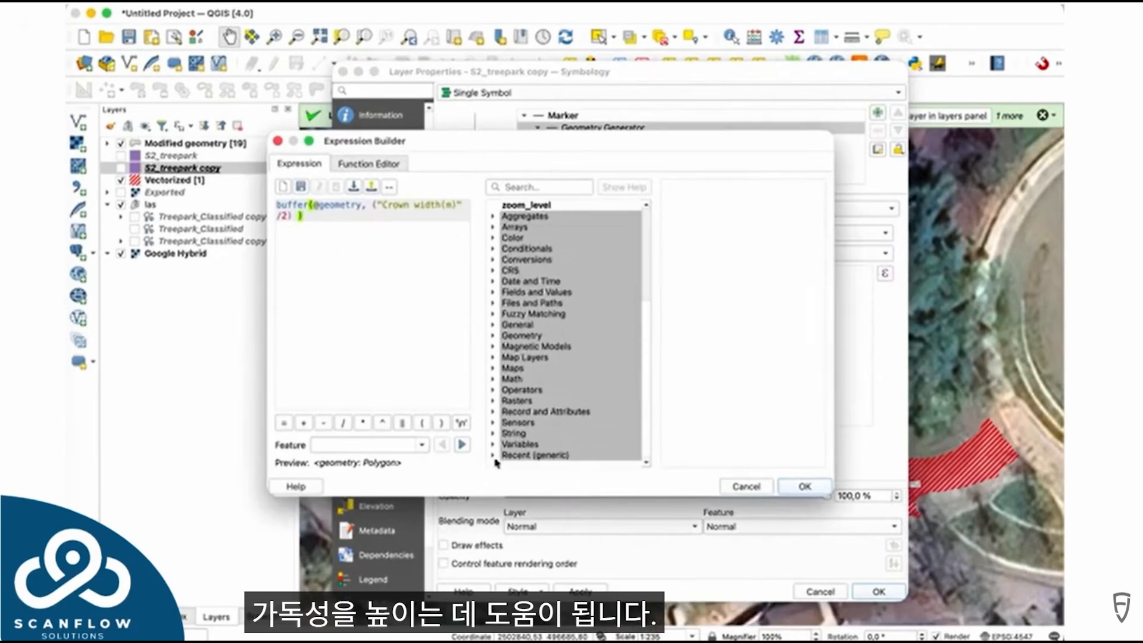
pyautogui.click(493, 456)
pyautogui.moveTo(396, 278); pyautogui.dragTo(277, 204)
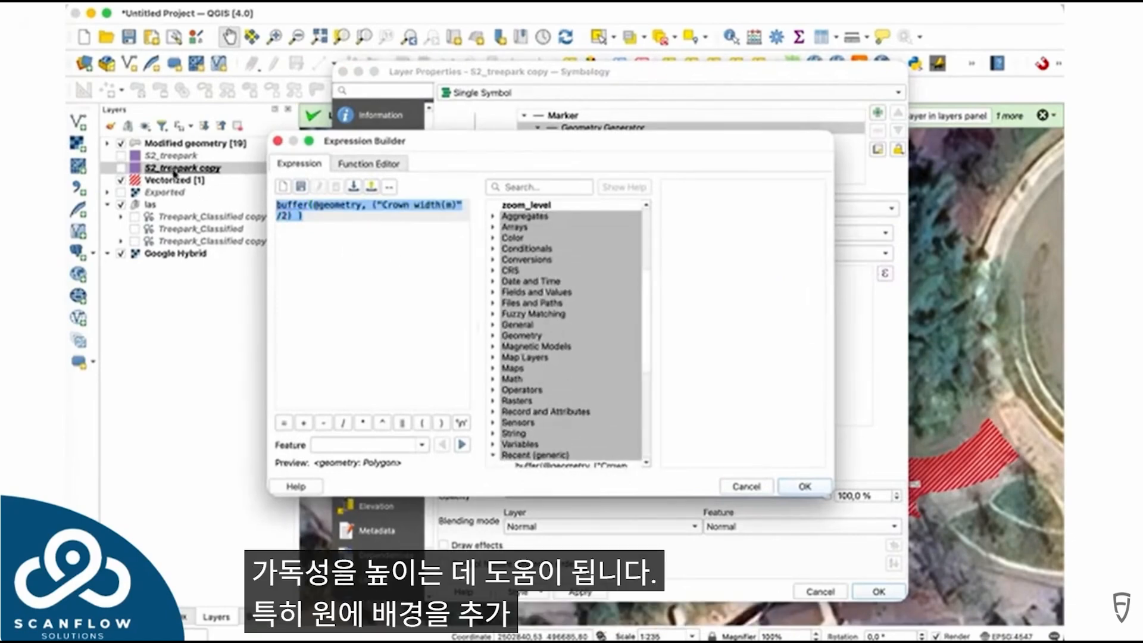
pyautogui.press('BackSpace')
pyautogui.scroll(-5, 511, 424)
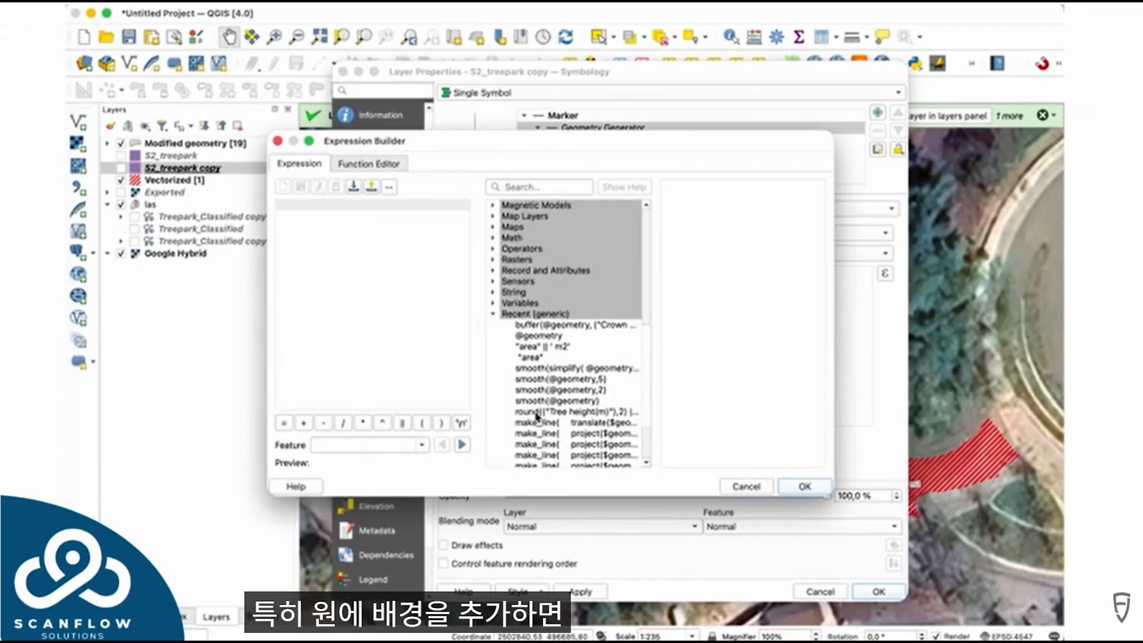
pyautogui.click(538, 422)
pyautogui.doubleClick(540, 425)
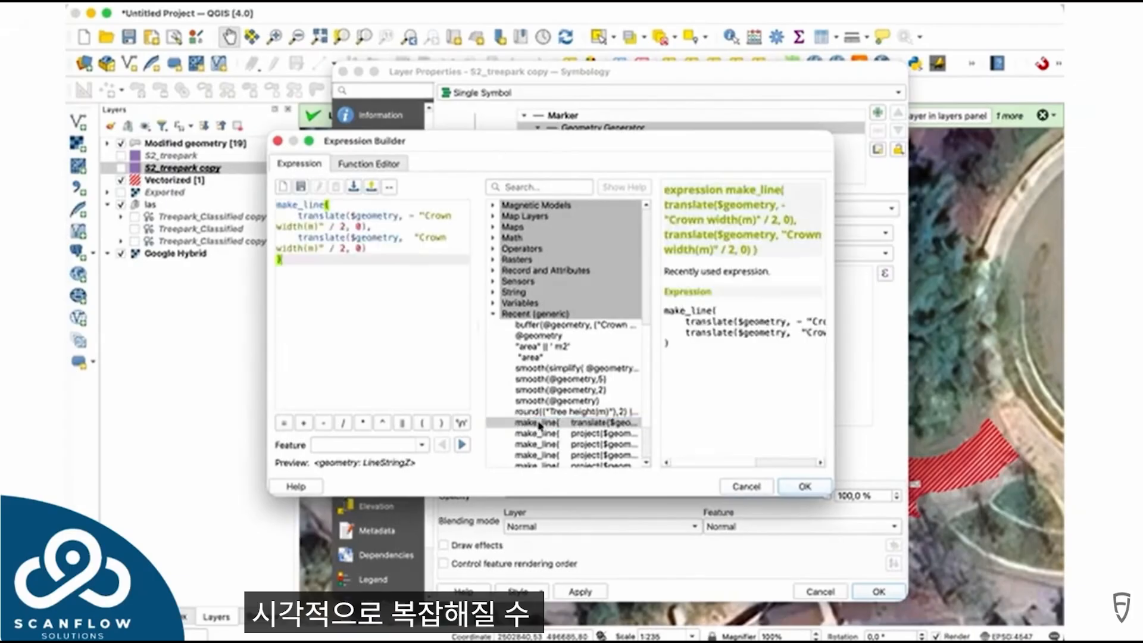
pyautogui.click(792, 487)
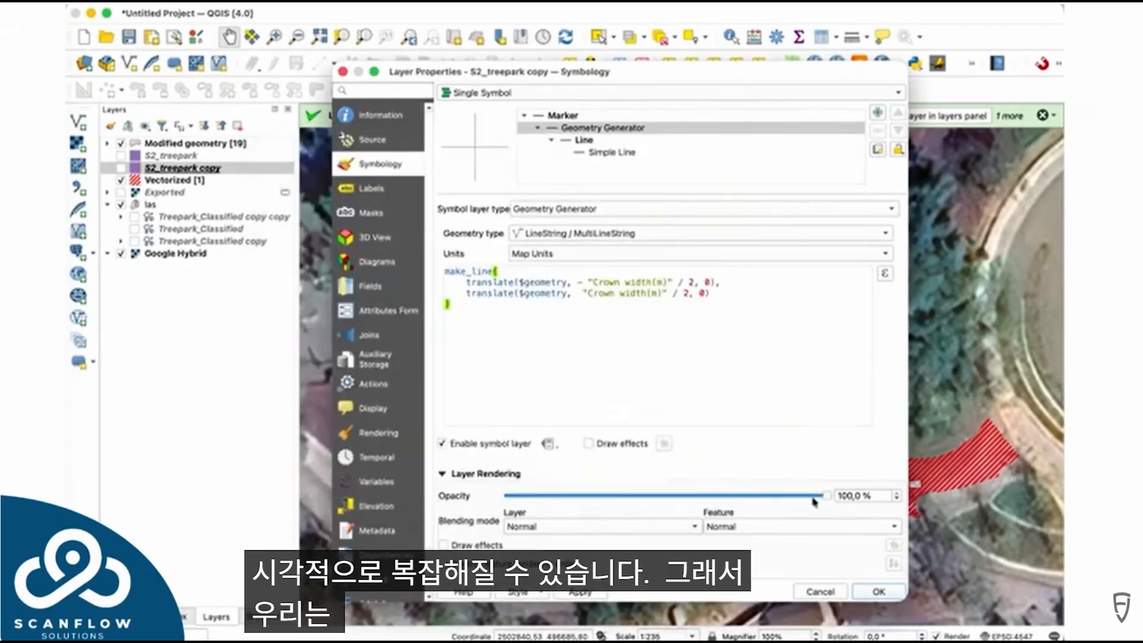
pyautogui.click(876, 592)
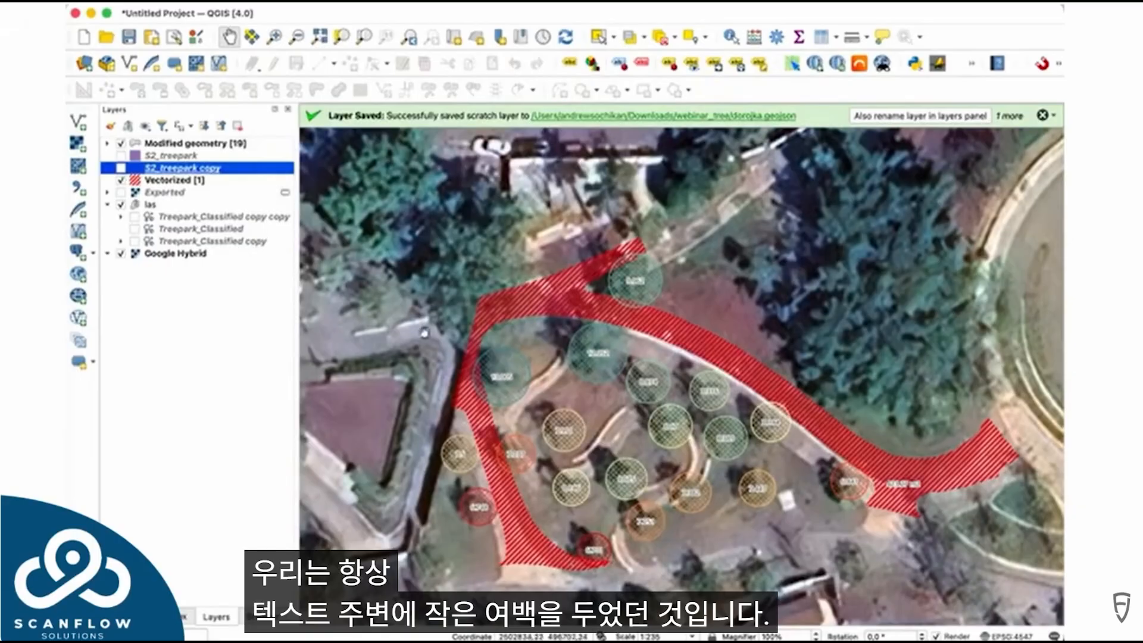
pyautogui.click(121, 168)
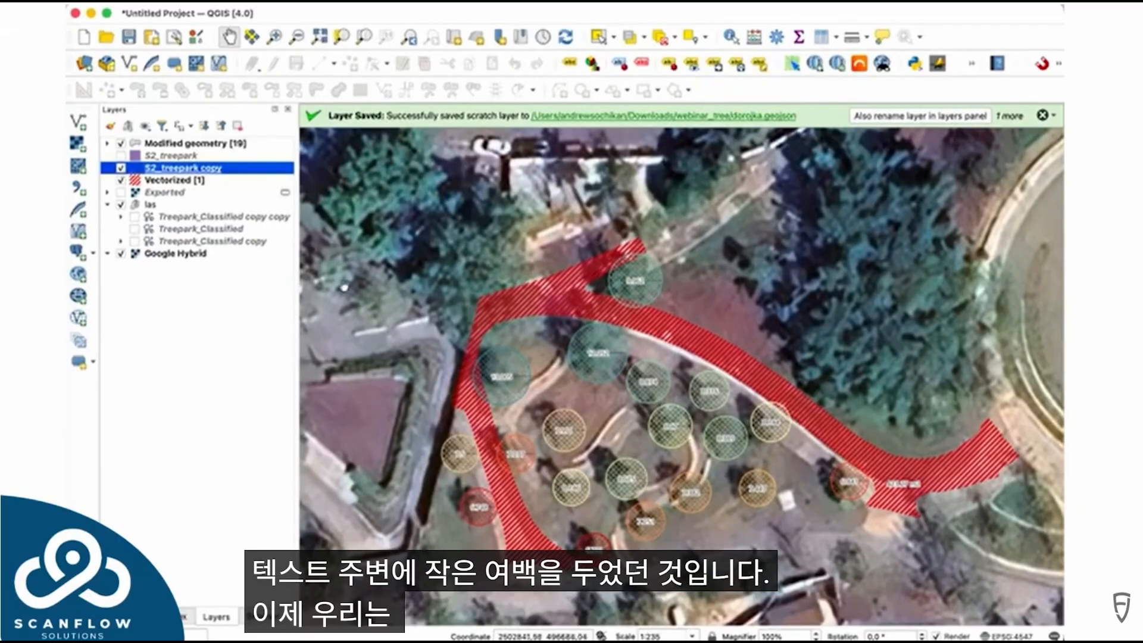
# Style the S2_treepark copy lines red with a width of 1 mm and check them with the Vectorized layer hidden and shown
pyautogui.doubleClick(144, 170)
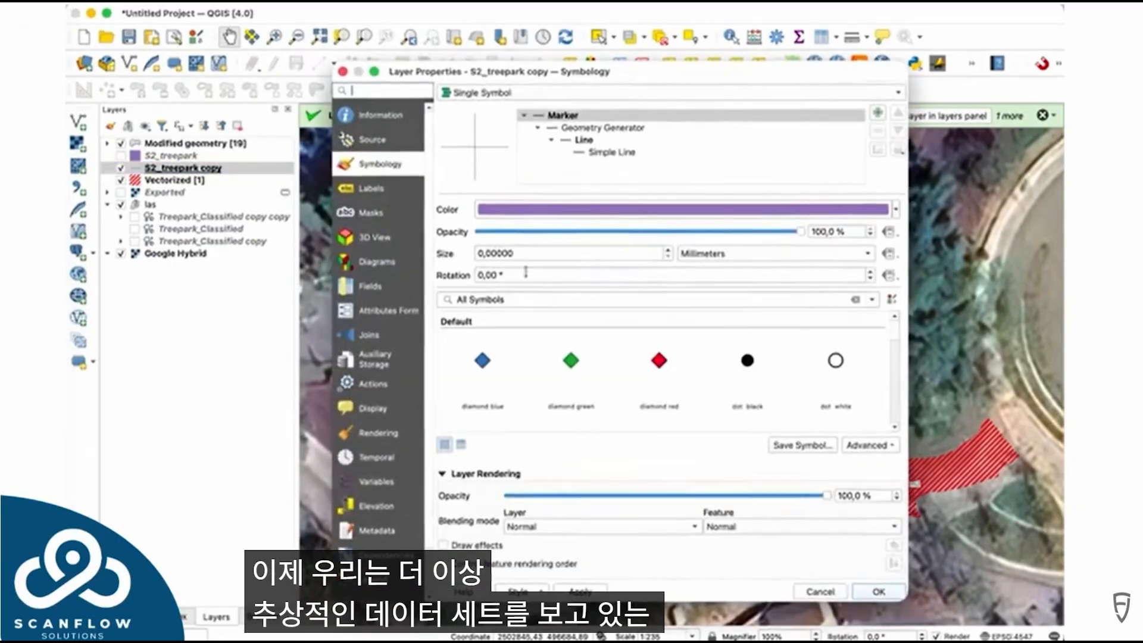
pyautogui.click(585, 140)
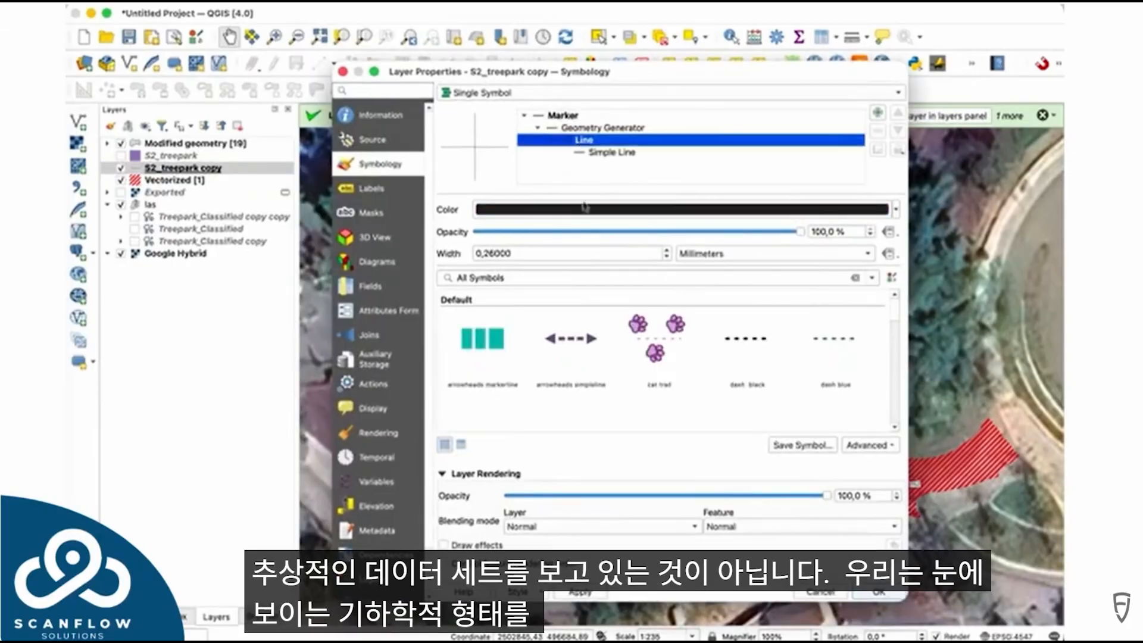
pyautogui.moveTo(541, 251); pyautogui.dragTo(383, 245)
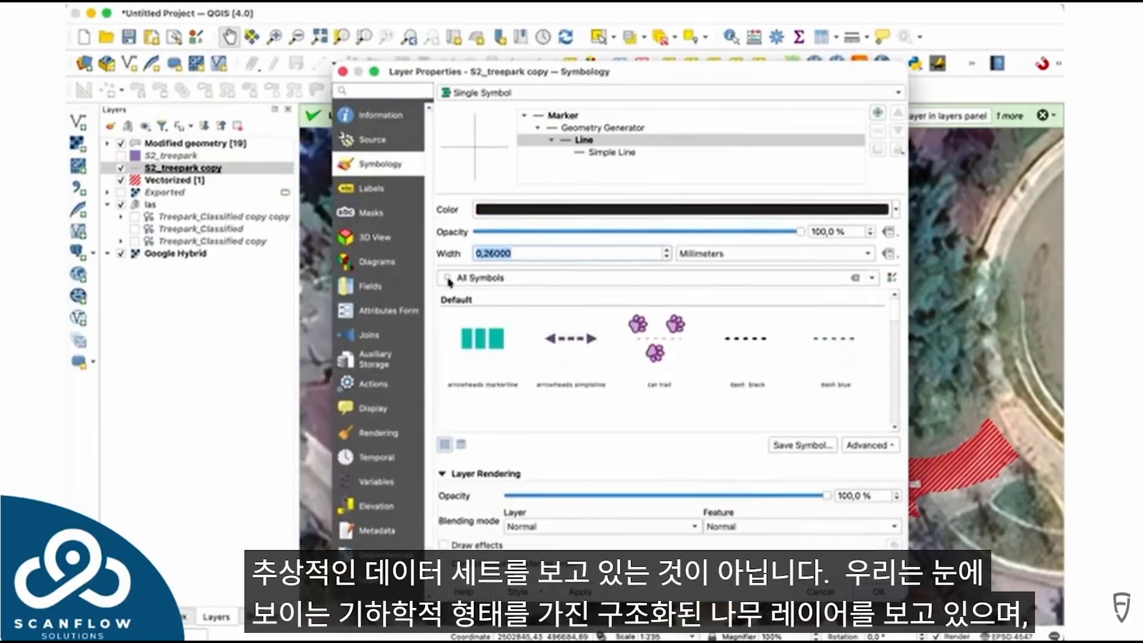
pyautogui.write('1')
pyautogui.click(893, 209)
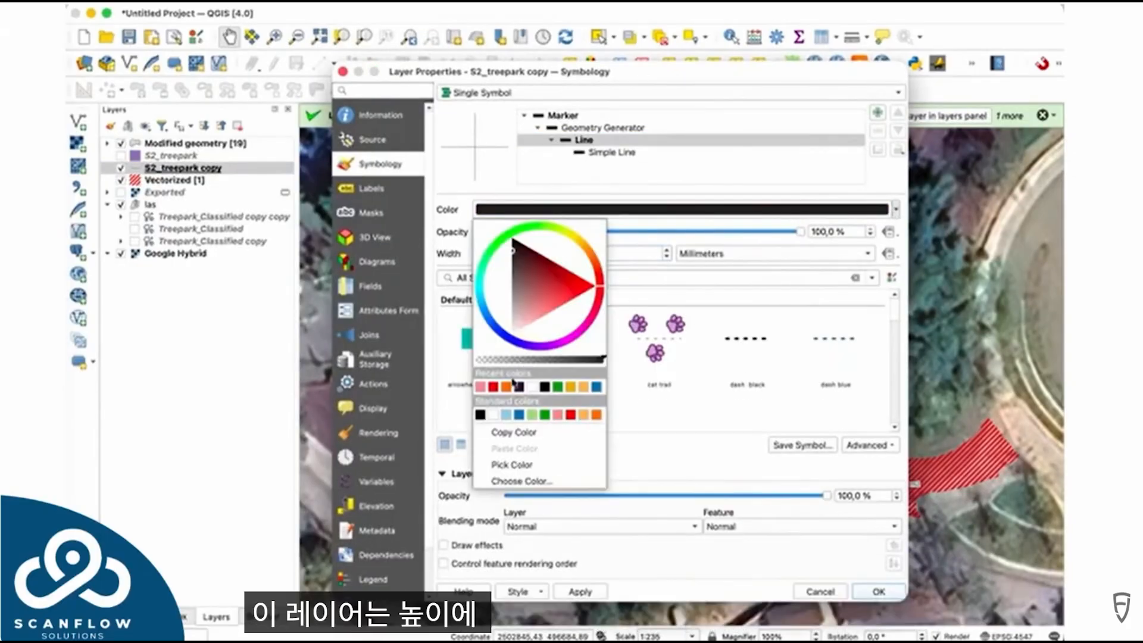
pyautogui.click(488, 386)
pyautogui.click(879, 592)
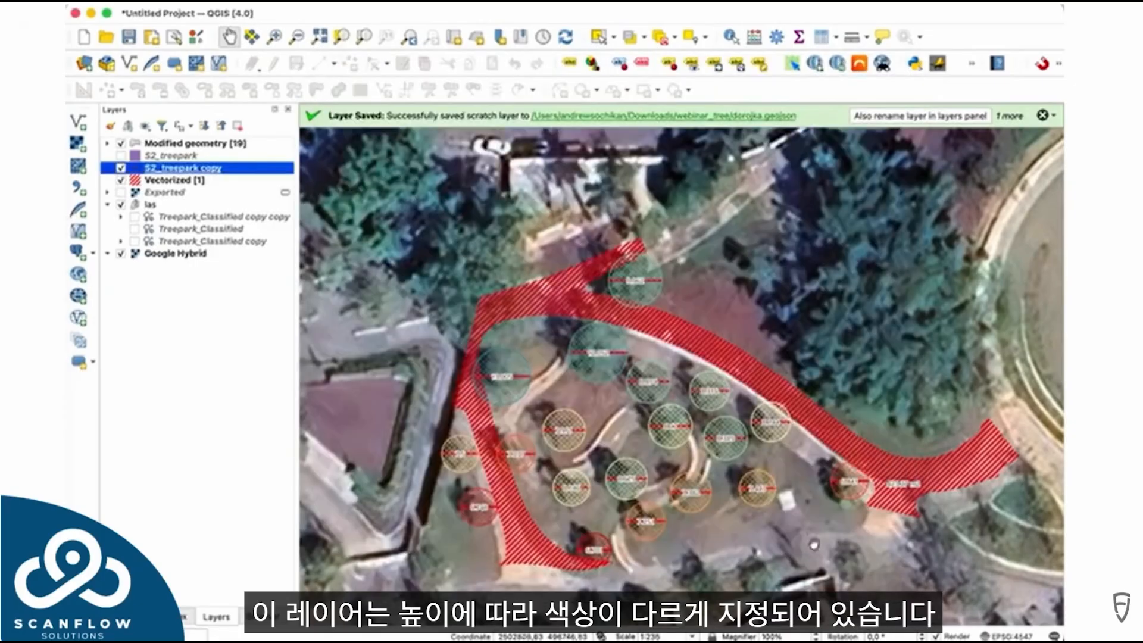
pyautogui.click(121, 180)
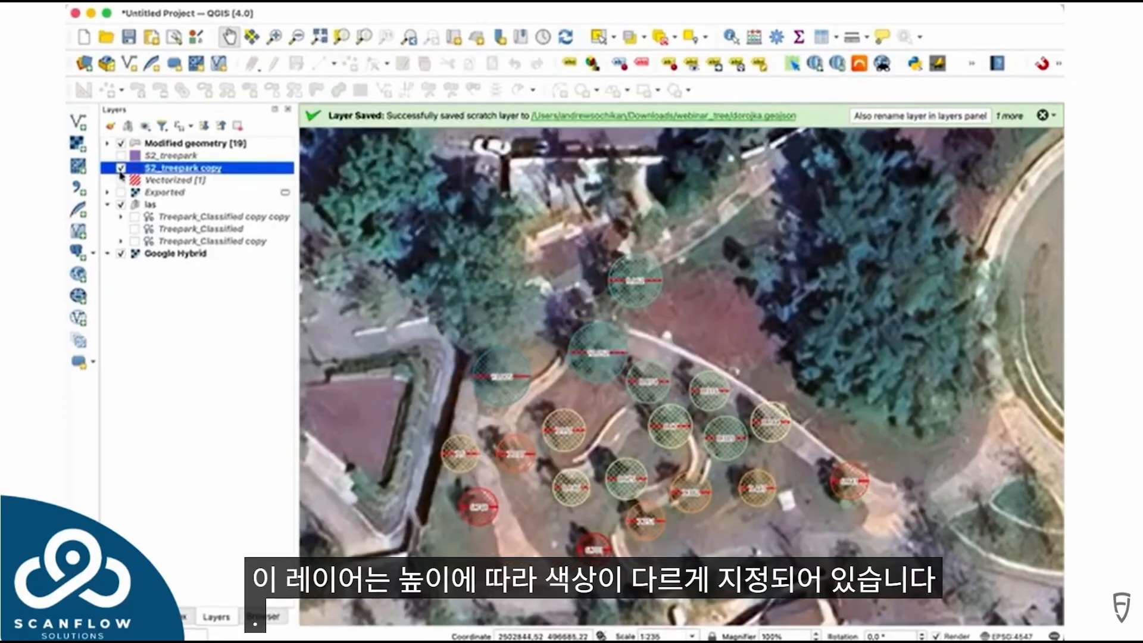
pyautogui.click(121, 180)
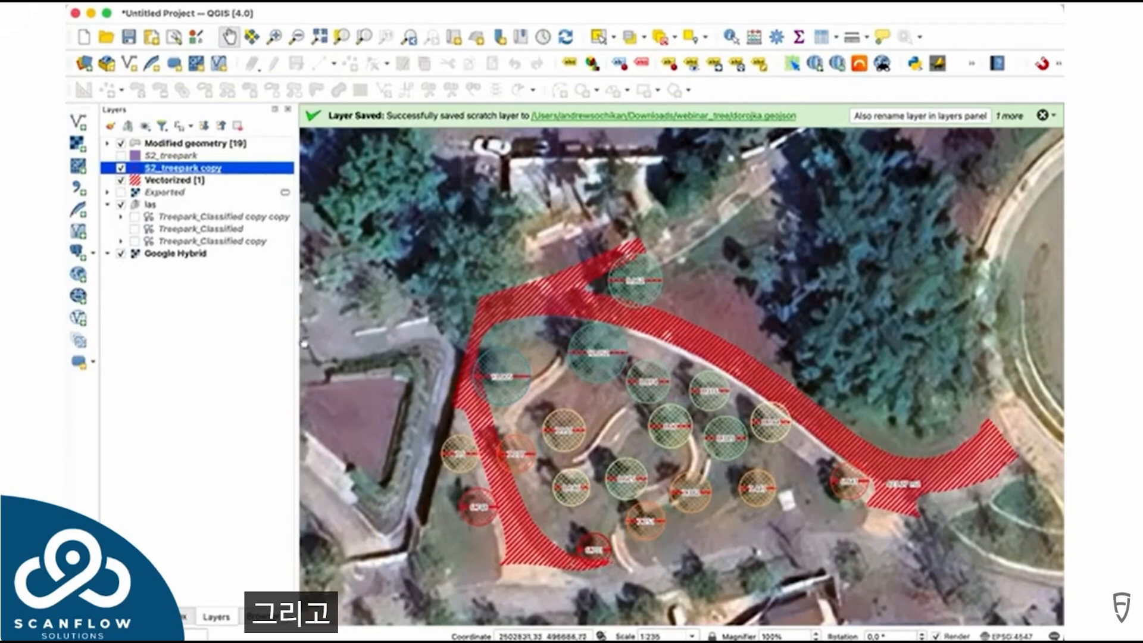
# Create a new elevation profile and move its window off the tree crowns
pyautogui.click(226, 2)
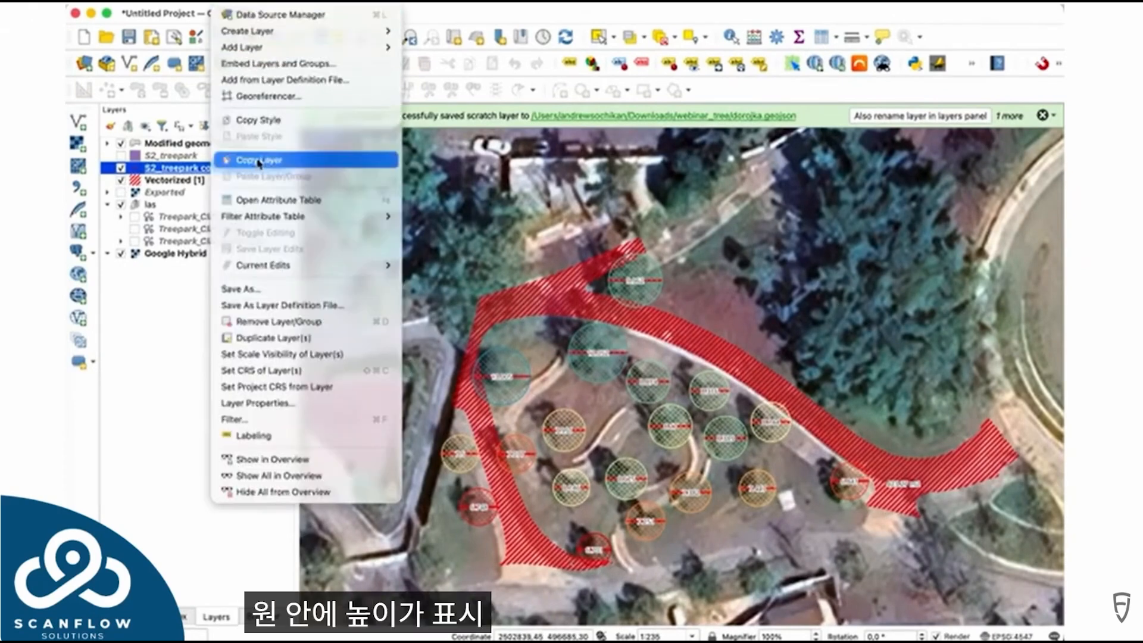
pyautogui.click(187, 1)
pyautogui.click(187, 2)
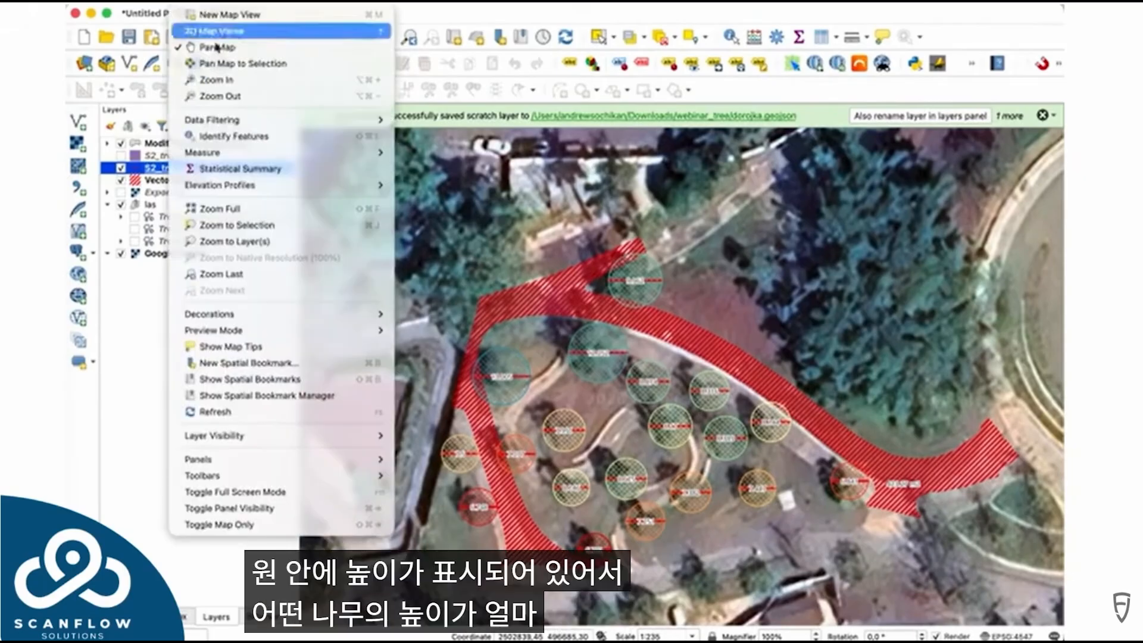
pyautogui.moveTo(361, 190)
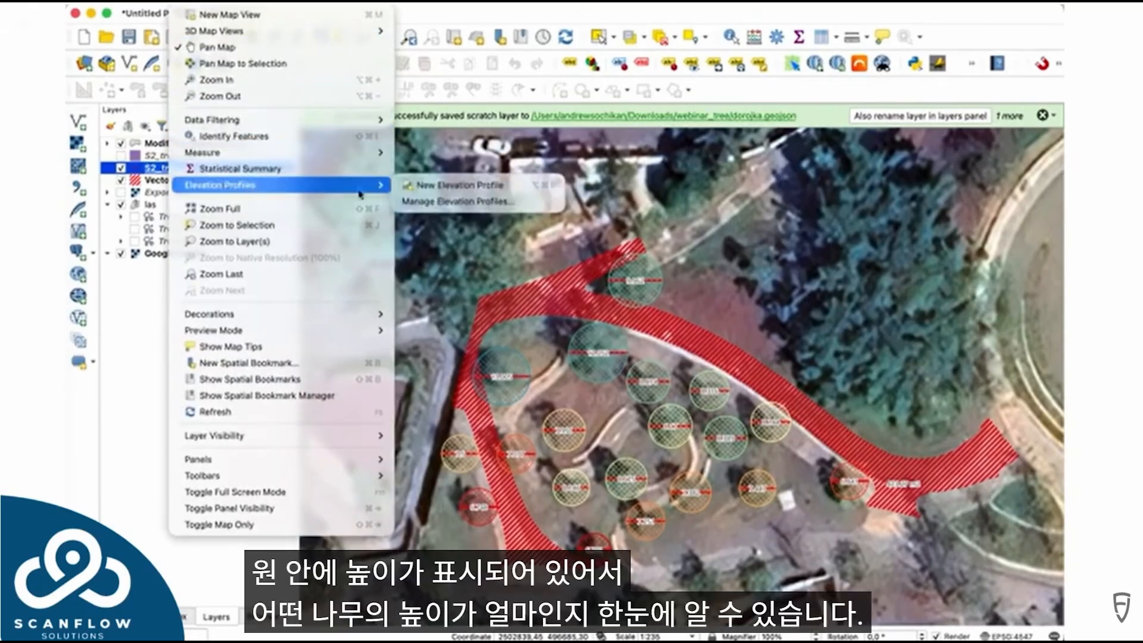
pyautogui.click(426, 189)
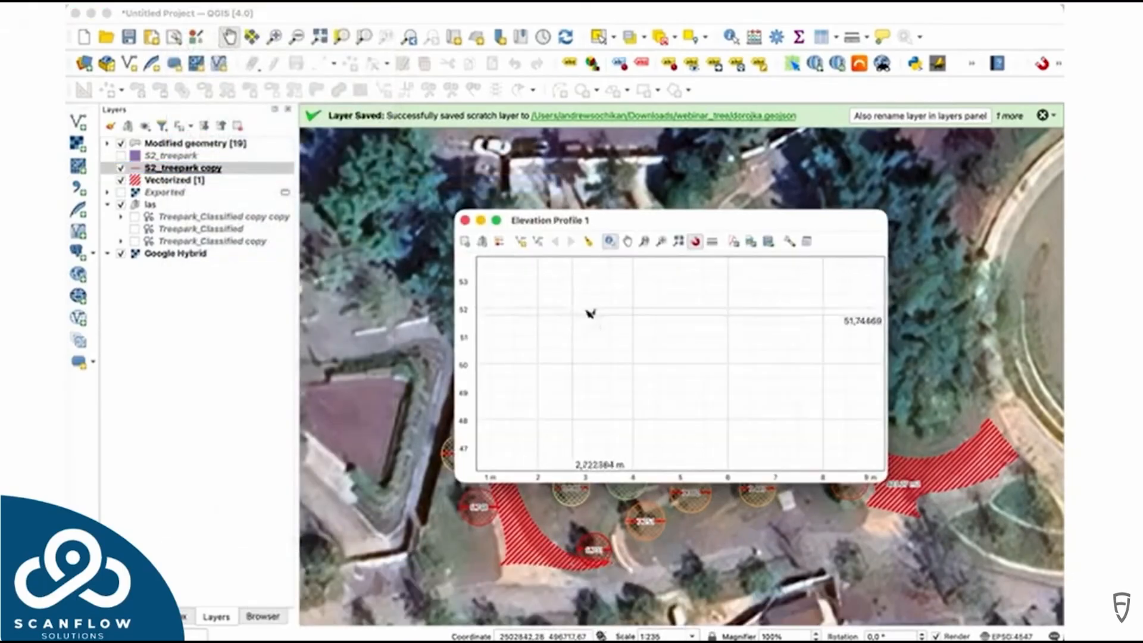
pyautogui.moveTo(675, 229); pyautogui.dragTo(817, 174)
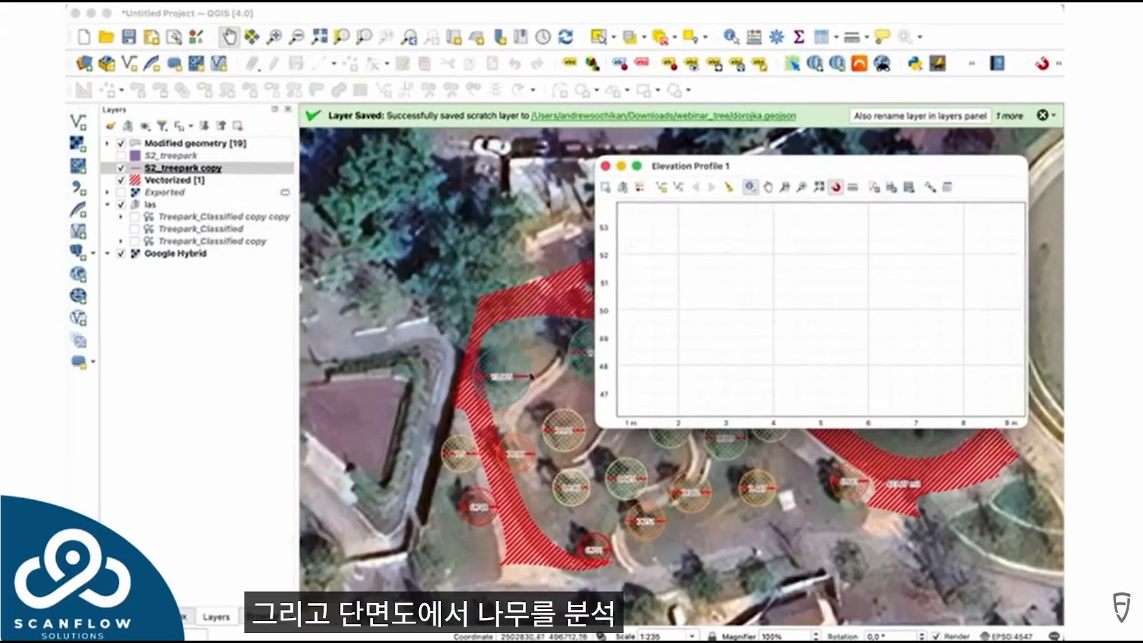
# Try to capture the profile curve from the crown-width line of a tree on the map
pyautogui.click(677, 188)
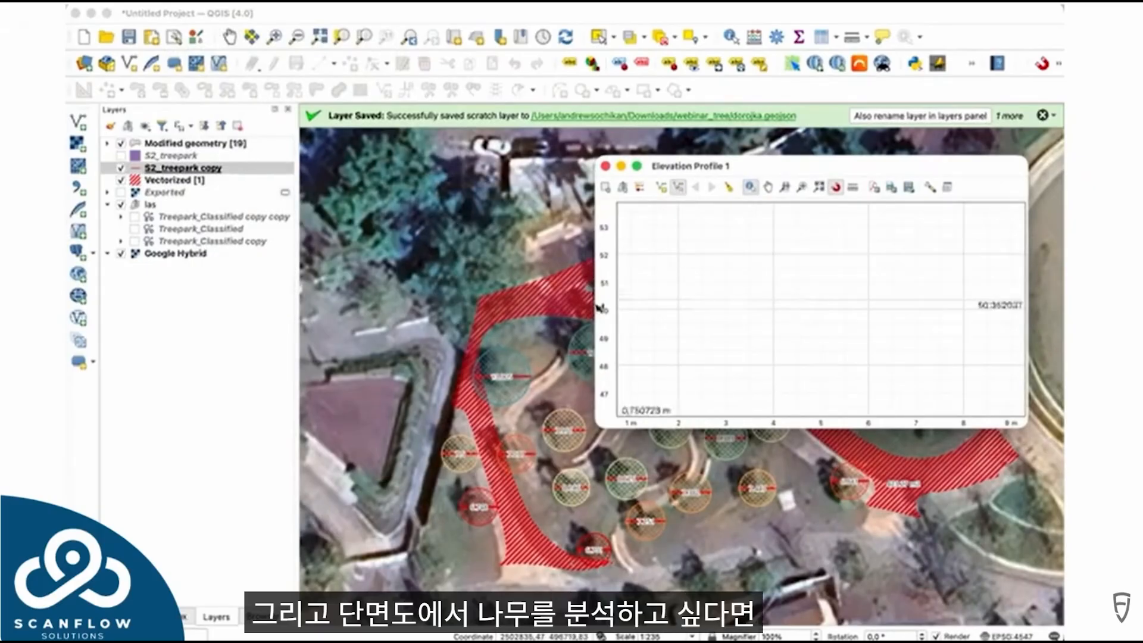
pyautogui.click(501, 382)
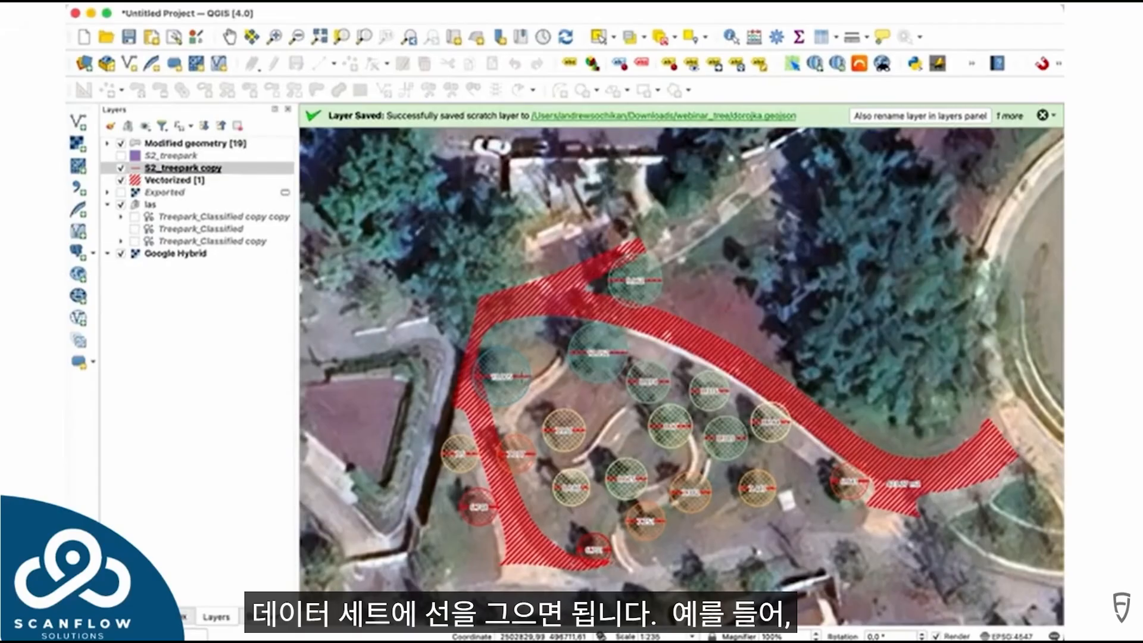
pyautogui.hotkey('ctrl', 'Up')
pyautogui.click(883, 176)
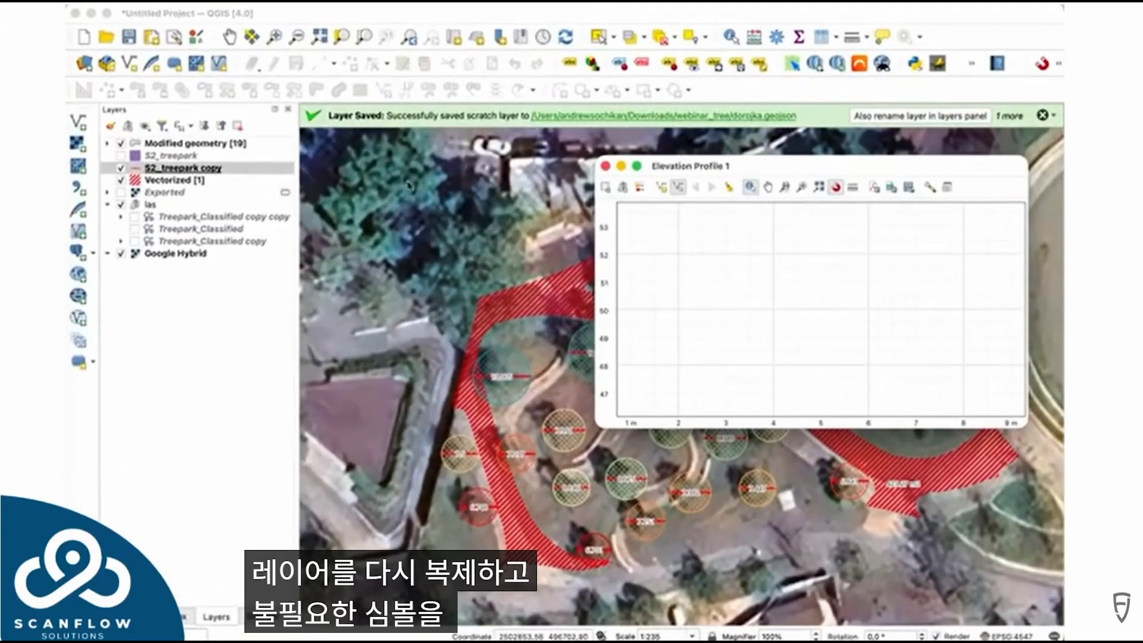
# Show the Treepark_Classified point cloud, dock the elevation profile below the map, and try picking a crown-width line as the profile curve
pyautogui.click(135, 229)
pyautogui.hotkey('ctrl', 'Up')
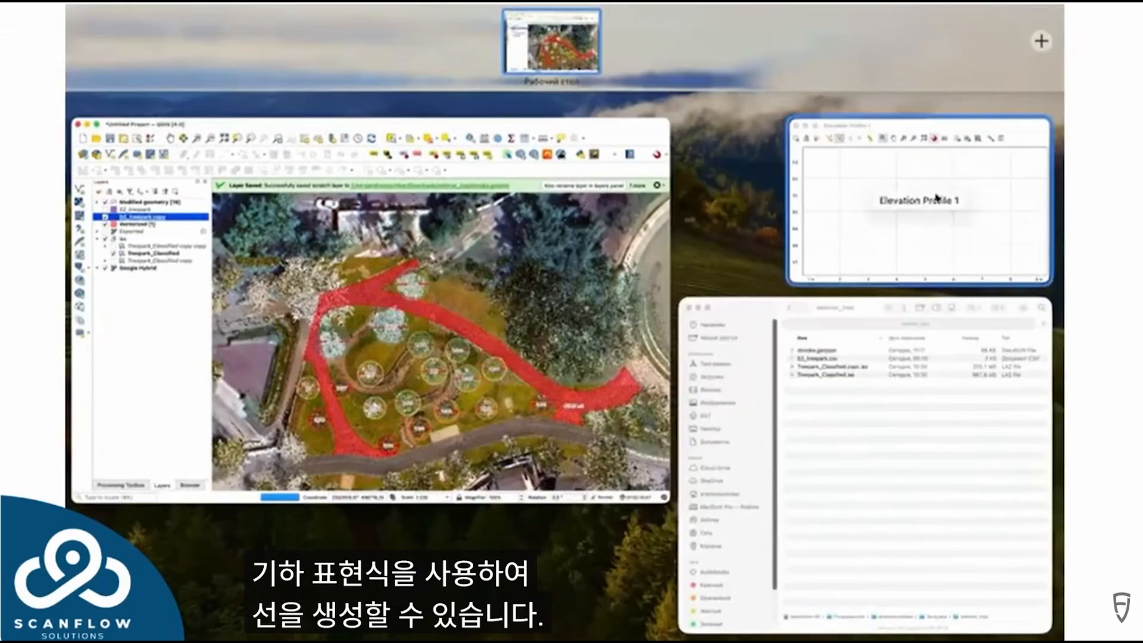
pyautogui.click(937, 199)
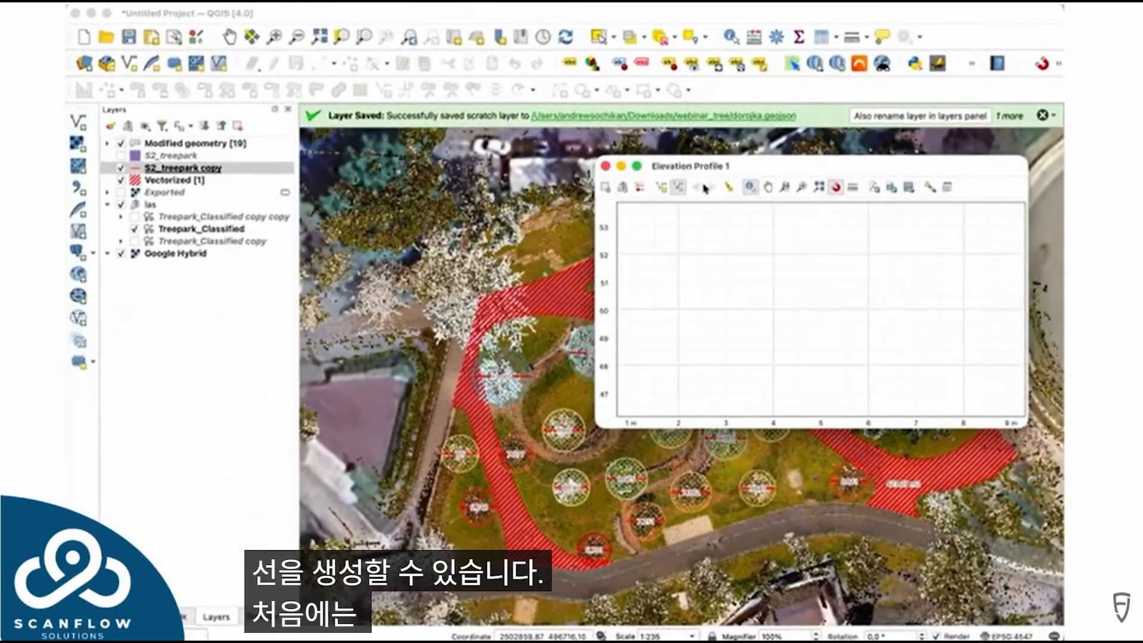
pyautogui.click(948, 187)
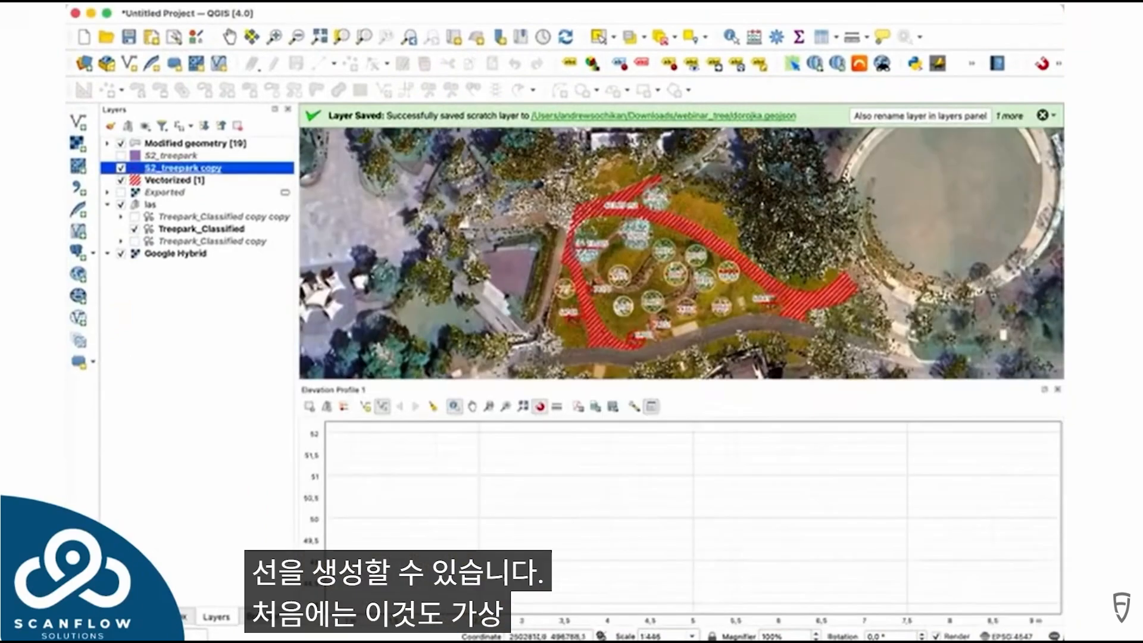
pyautogui.moveTo(669, 383)
pyautogui.mouseDown()
pyautogui.moveTo(664, 459)
pyautogui.moveTo(686, 381)
pyautogui.mouseUp()
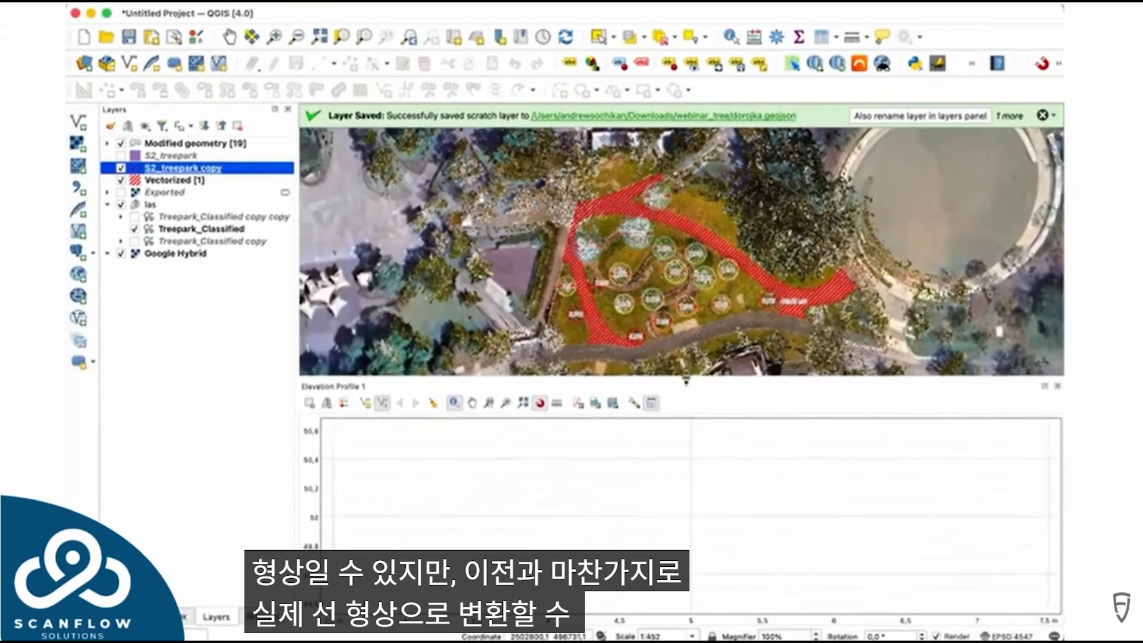
pyautogui.scroll(2, 621, 272)
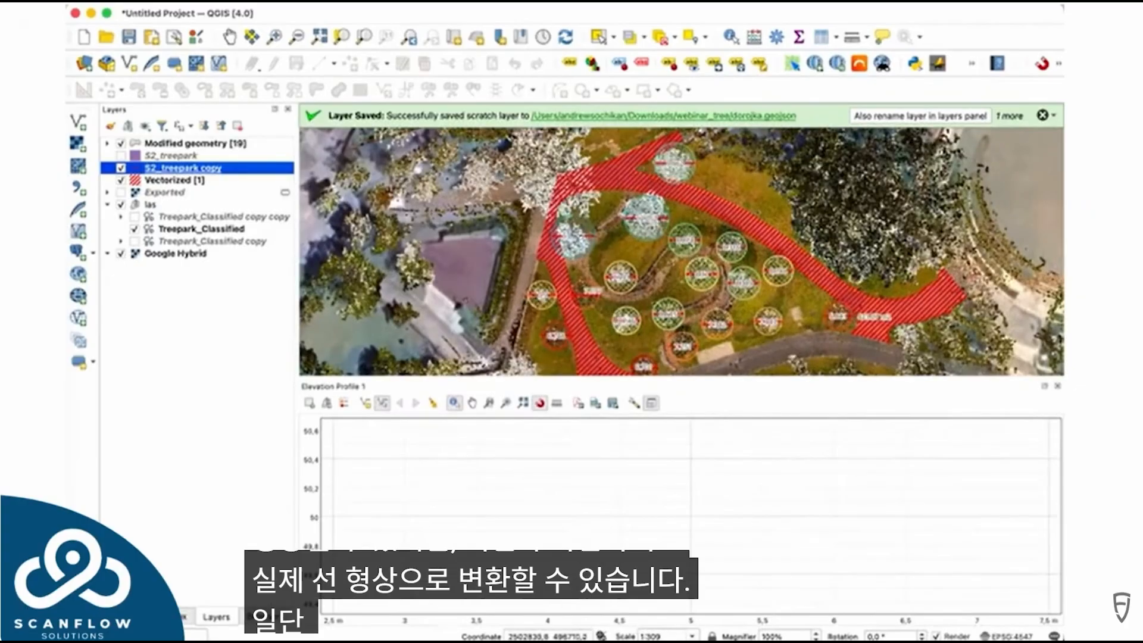
pyautogui.click(576, 217)
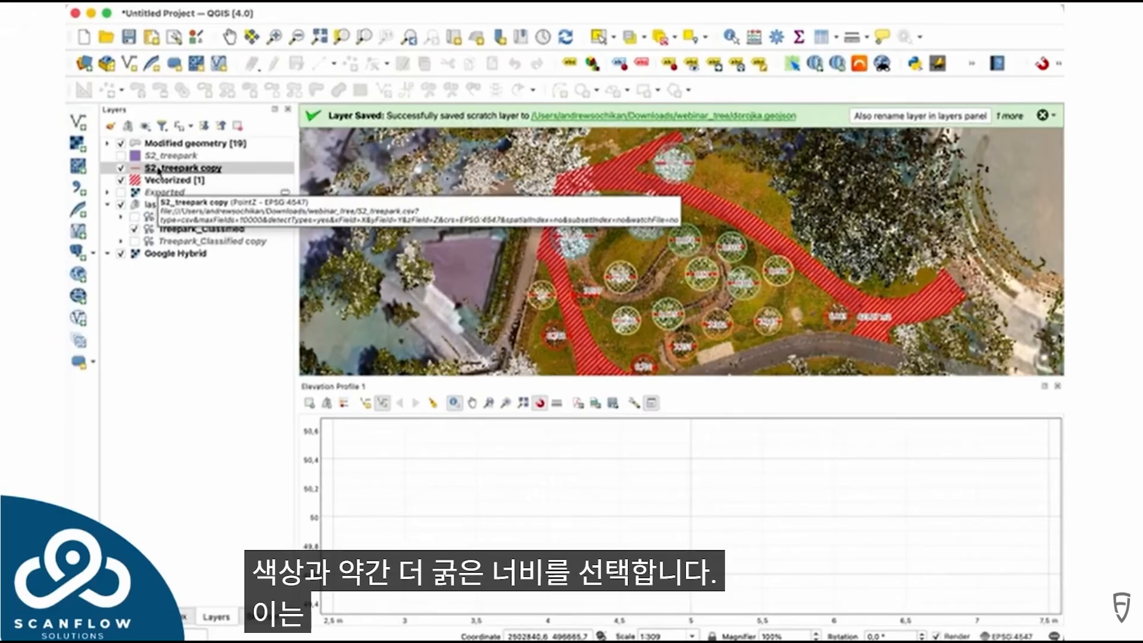
# Set up Geometry by Expression on the S2_treepark copy layer with Line as the output geometry type
pyautogui.hotkey('ctrl', 'alt', 't')
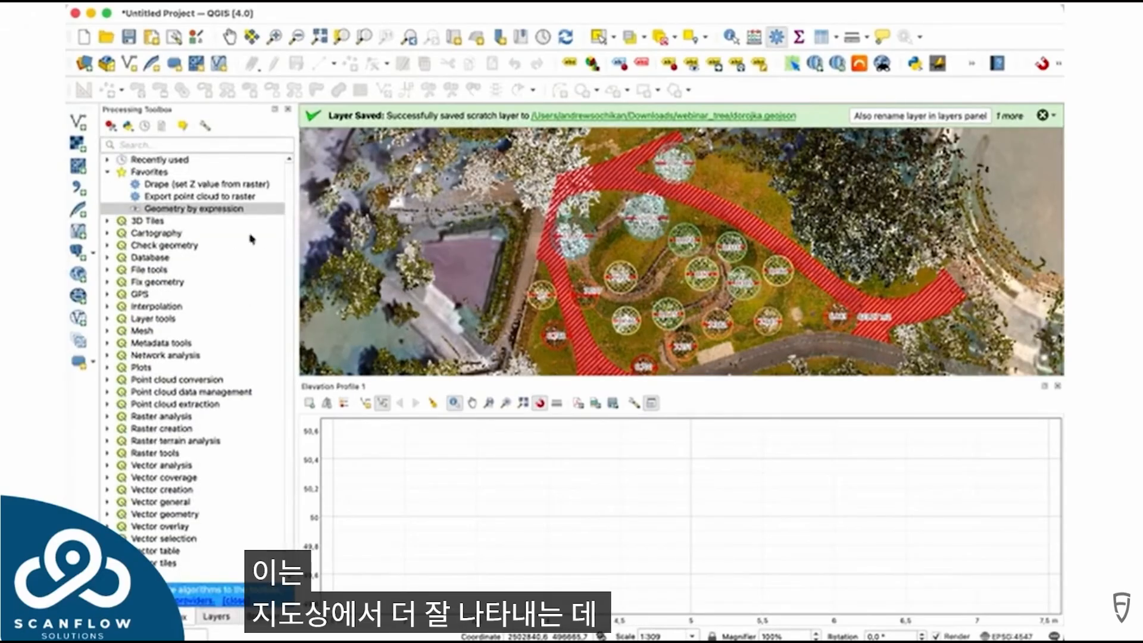
pyautogui.doubleClick(174, 208)
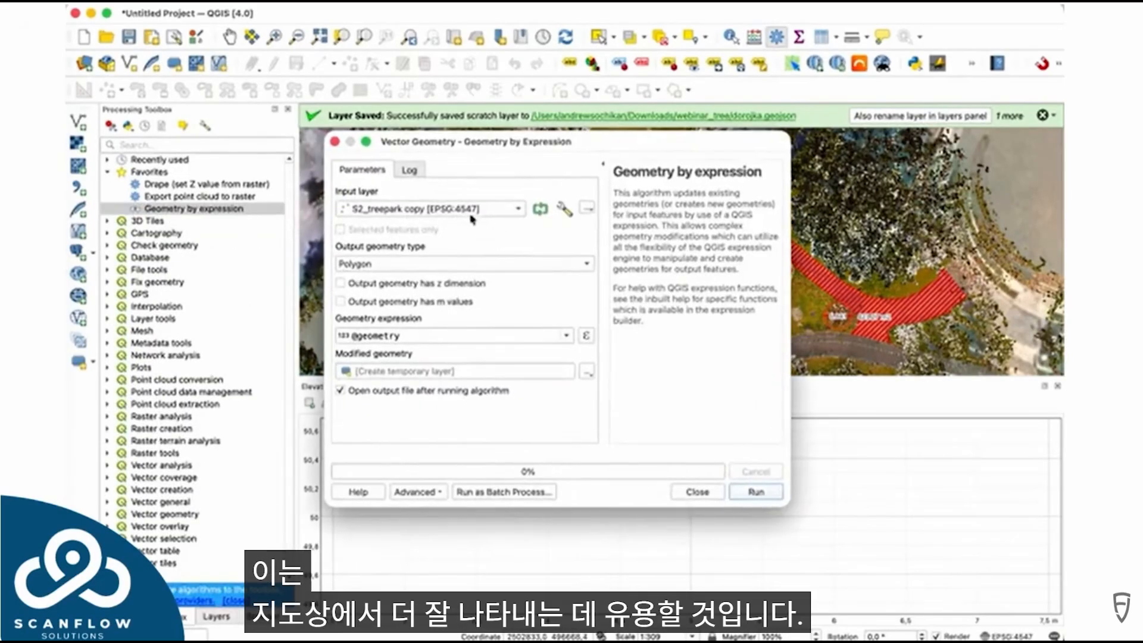
pyautogui.click(381, 264)
pyautogui.click(372, 283)
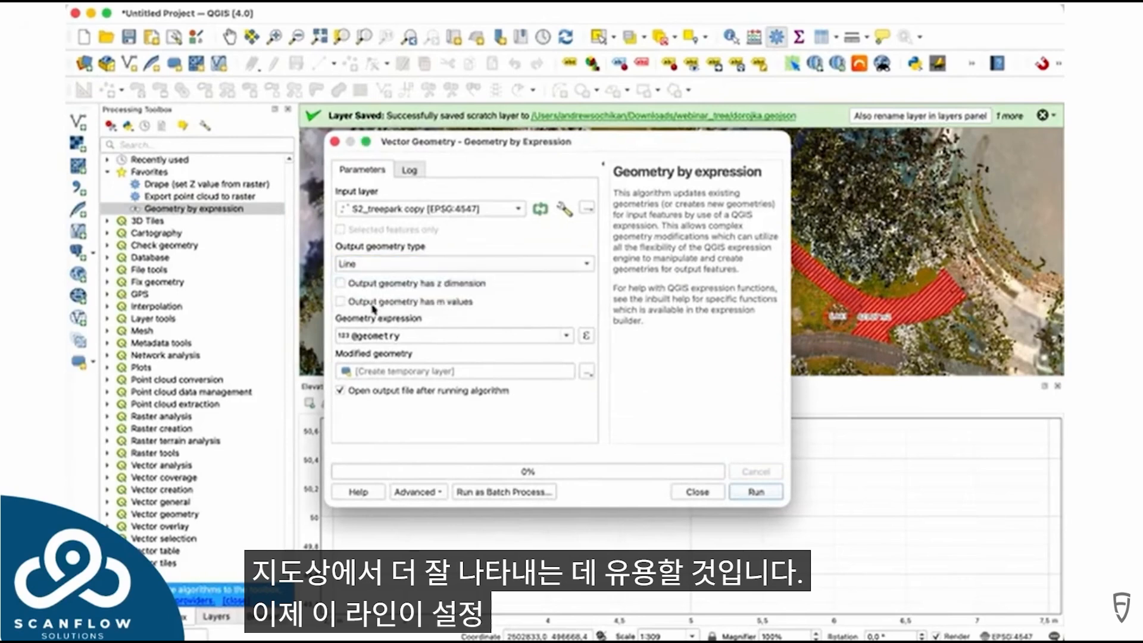
# Replace the geometry expression with the recent make_line expression that translates $geometry by minus and plus "Crown width(m)" / 2, and run the algorithm
pyautogui.click(586, 335)
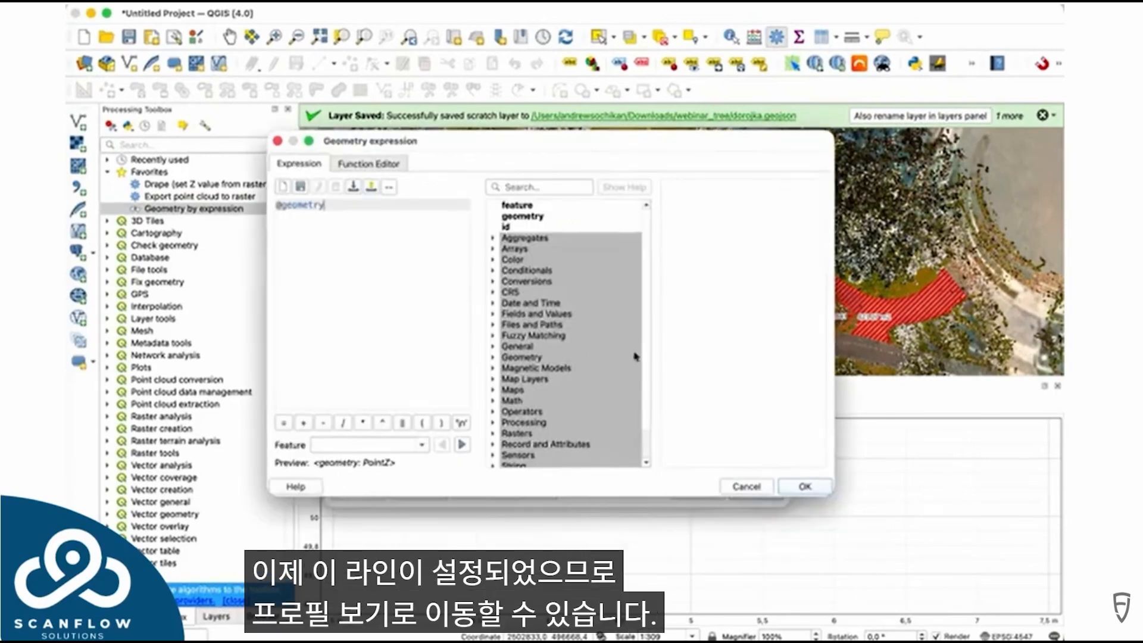
pyautogui.scroll(-10, 565, 285)
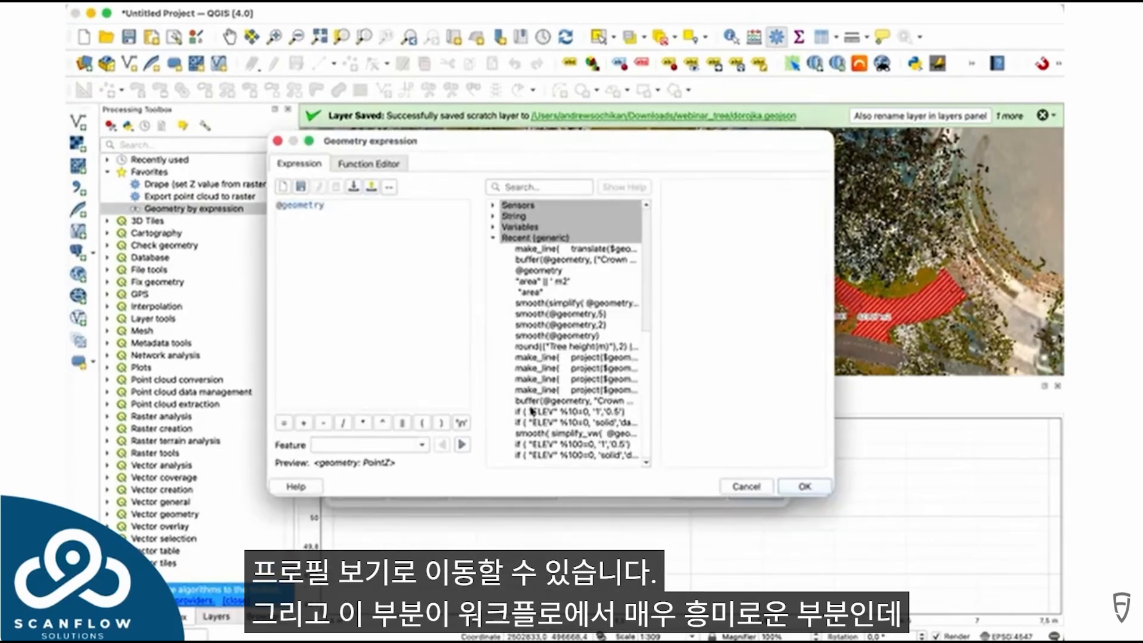
pyautogui.doubleClick(554, 249)
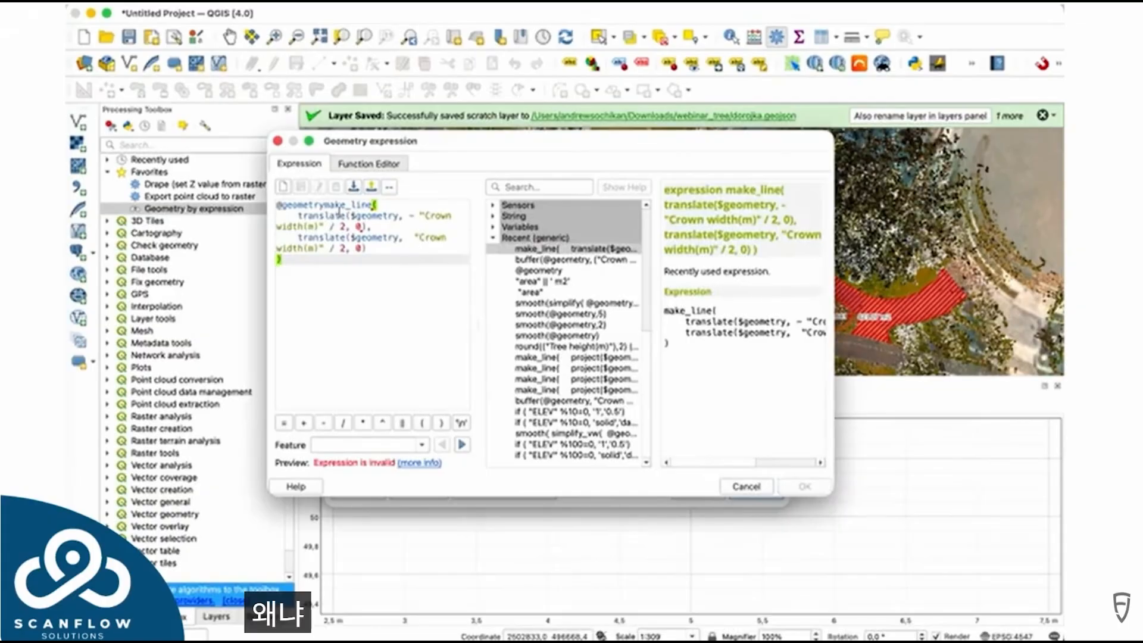
pyautogui.moveTo(322, 205); pyautogui.dragTo(256, 203)
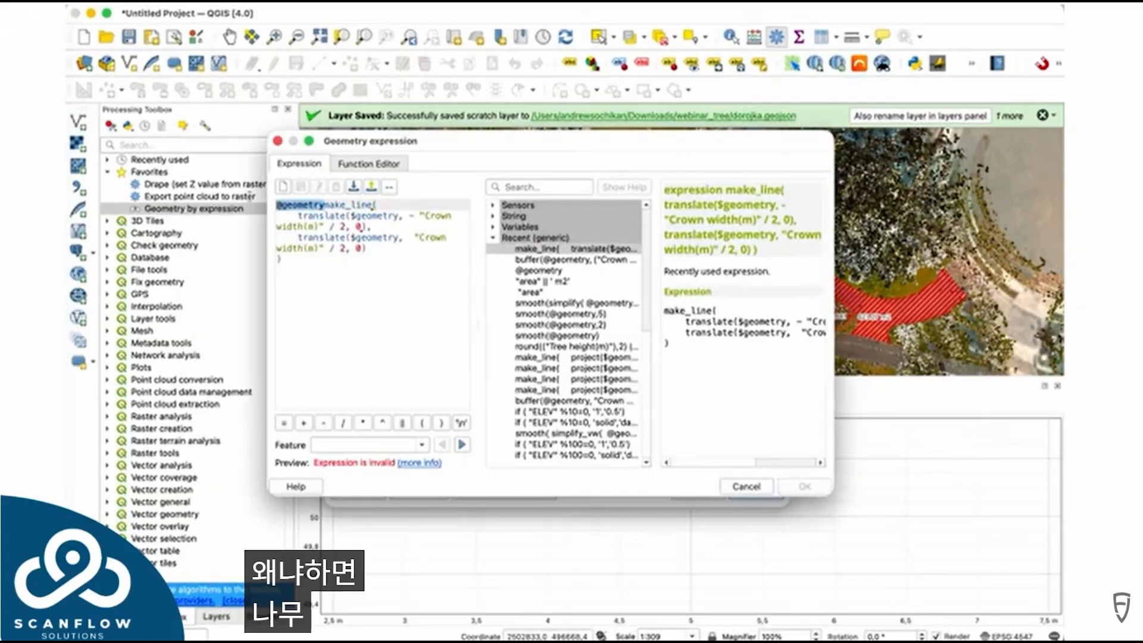
pyautogui.press('BackSpace')
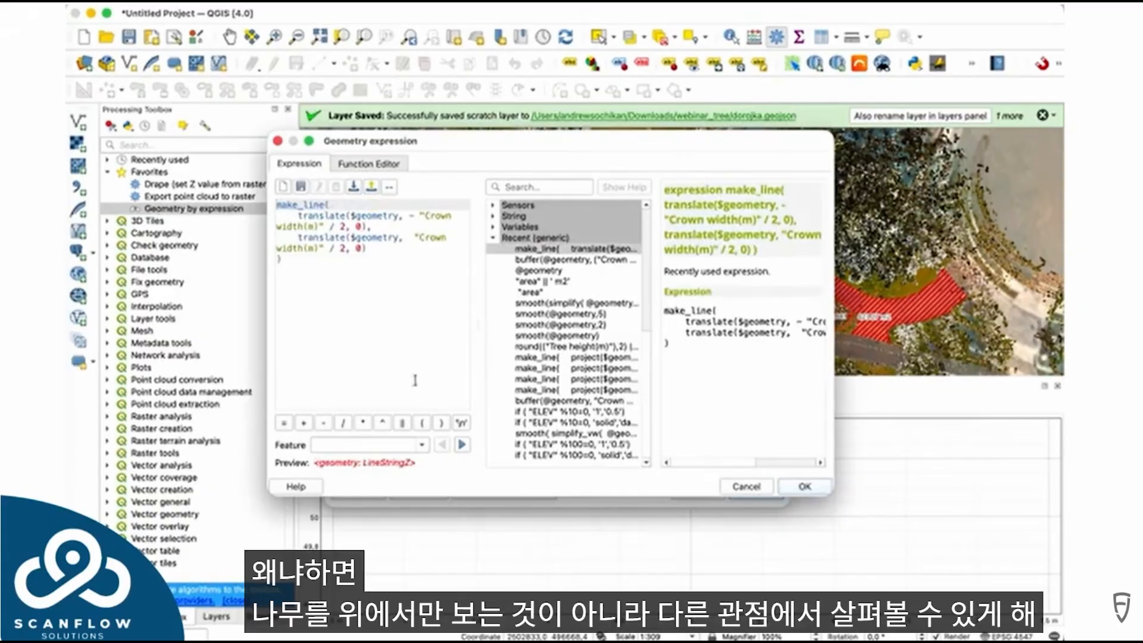
pyautogui.click(805, 486)
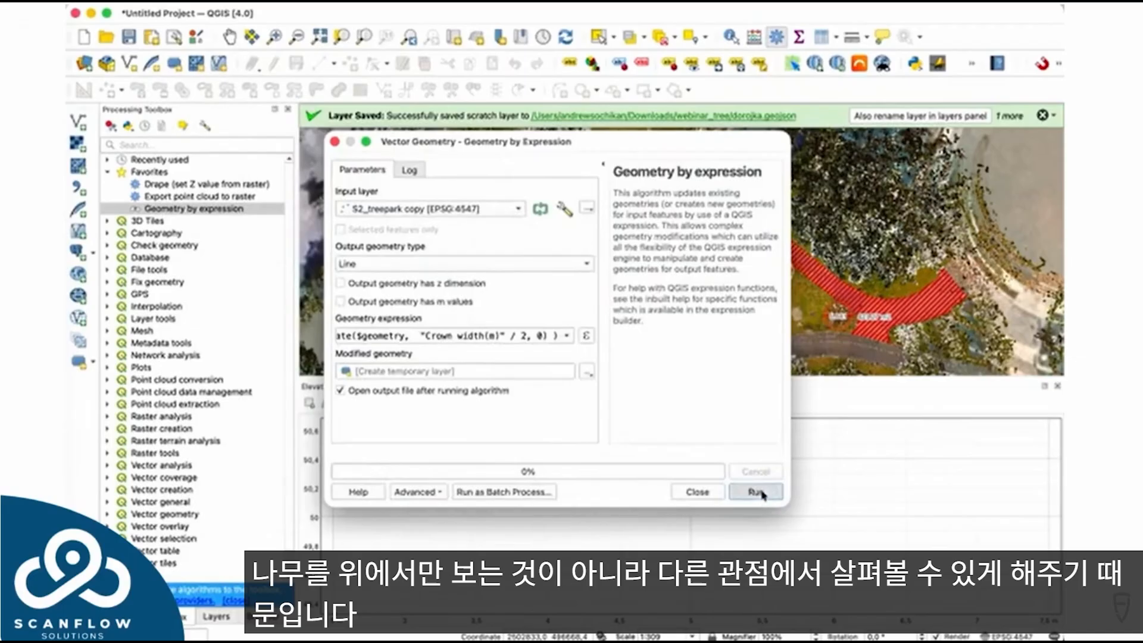
pyautogui.click(757, 492)
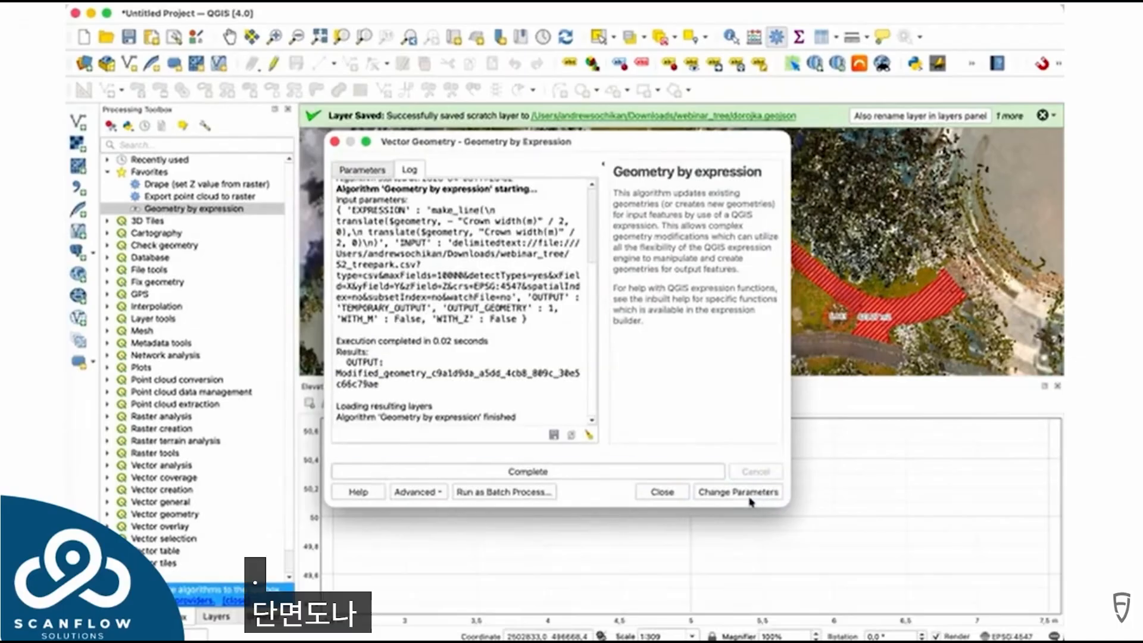
pyautogui.click(334, 142)
# Save the temporary Modified geometry line layer as the GeoJSON file line in the webinar_tree folder
pyautogui.click(220, 617)
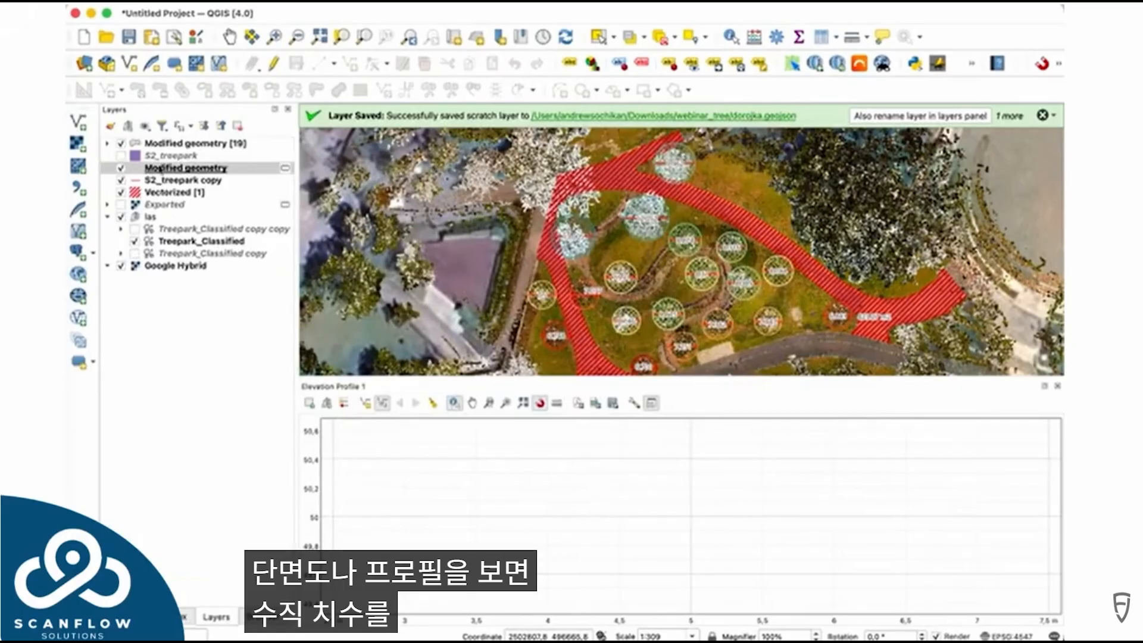
pyautogui.click(286, 168)
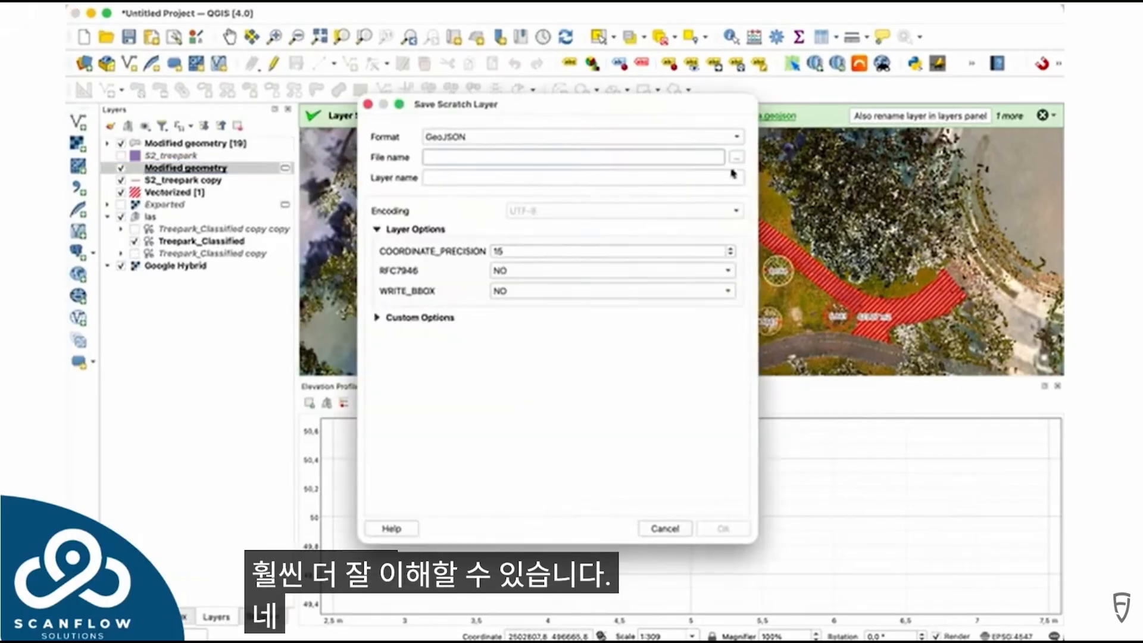
pyautogui.click(737, 157)
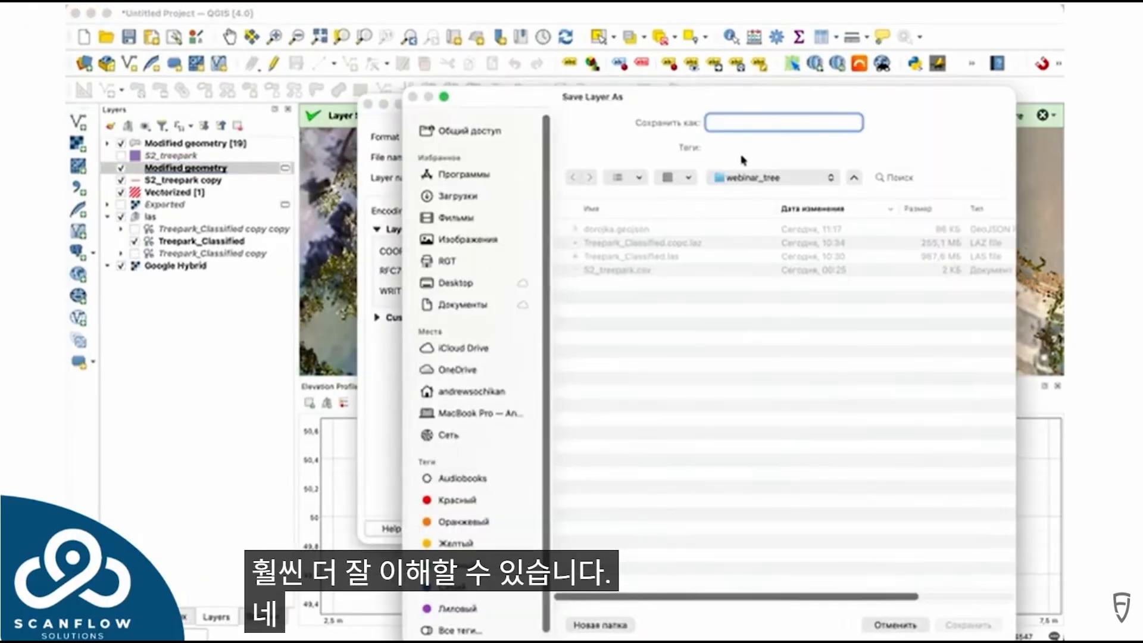
pyautogui.write('lin')
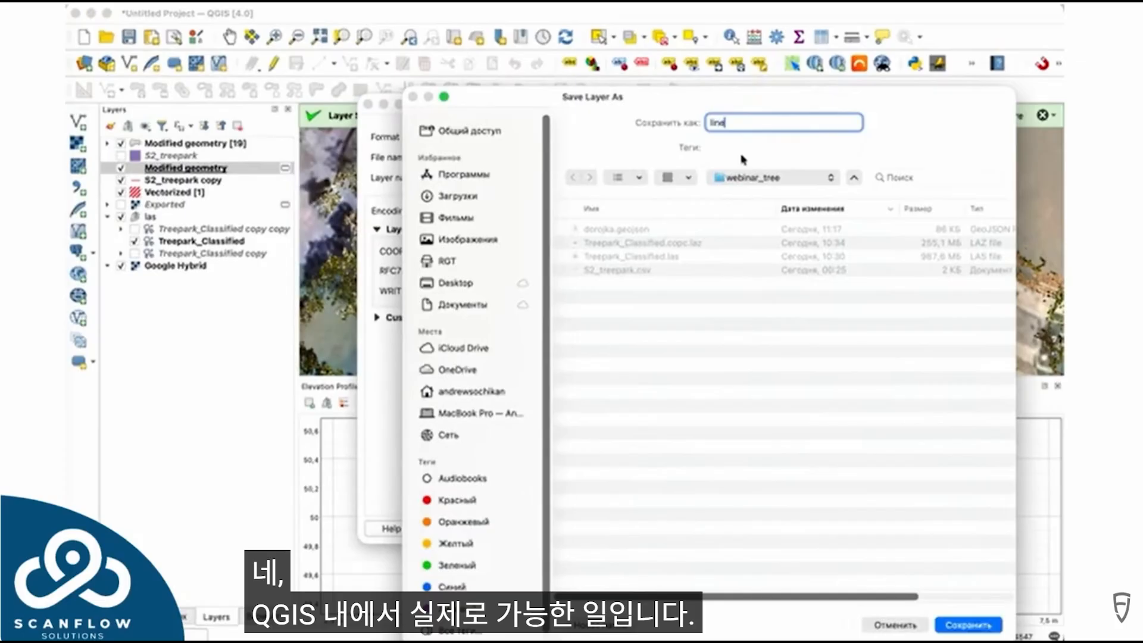
pyautogui.write('e')
pyautogui.click(966, 625)
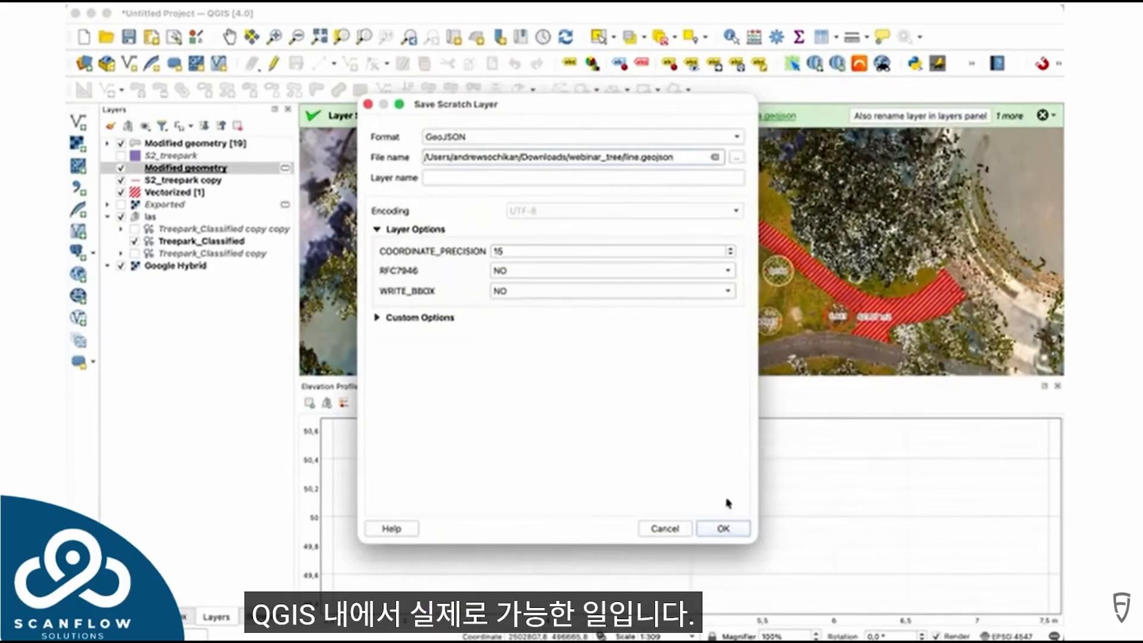
pyautogui.click(725, 529)
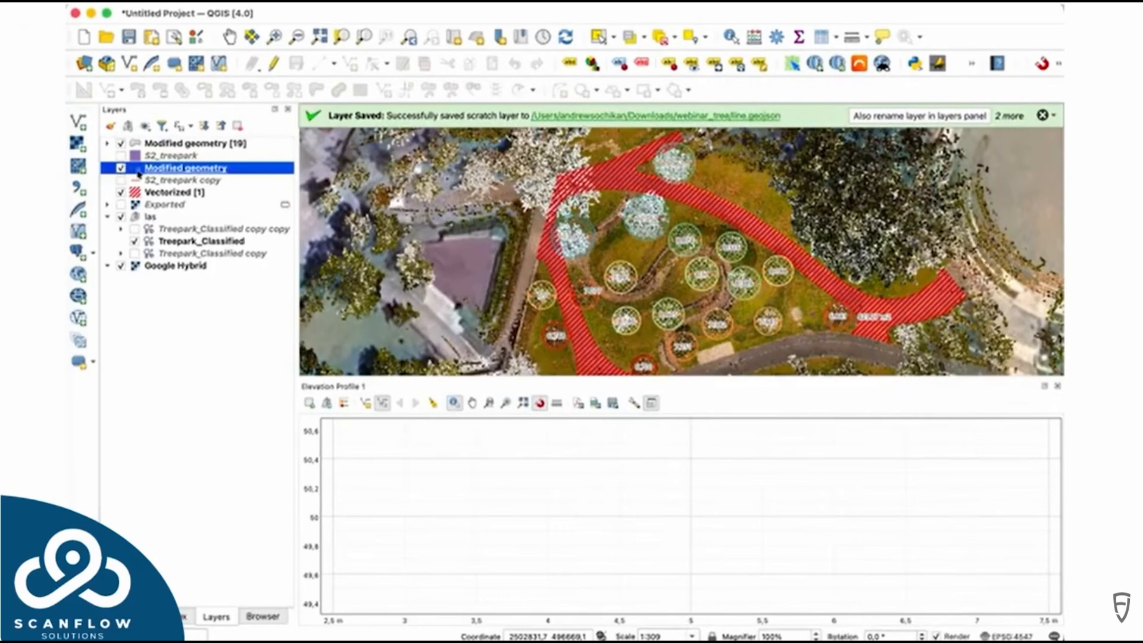
# Set the stroke width of the new Modified geometry line layer's Simple Line symbol to 1 mm
pyautogui.doubleClick(170, 170)
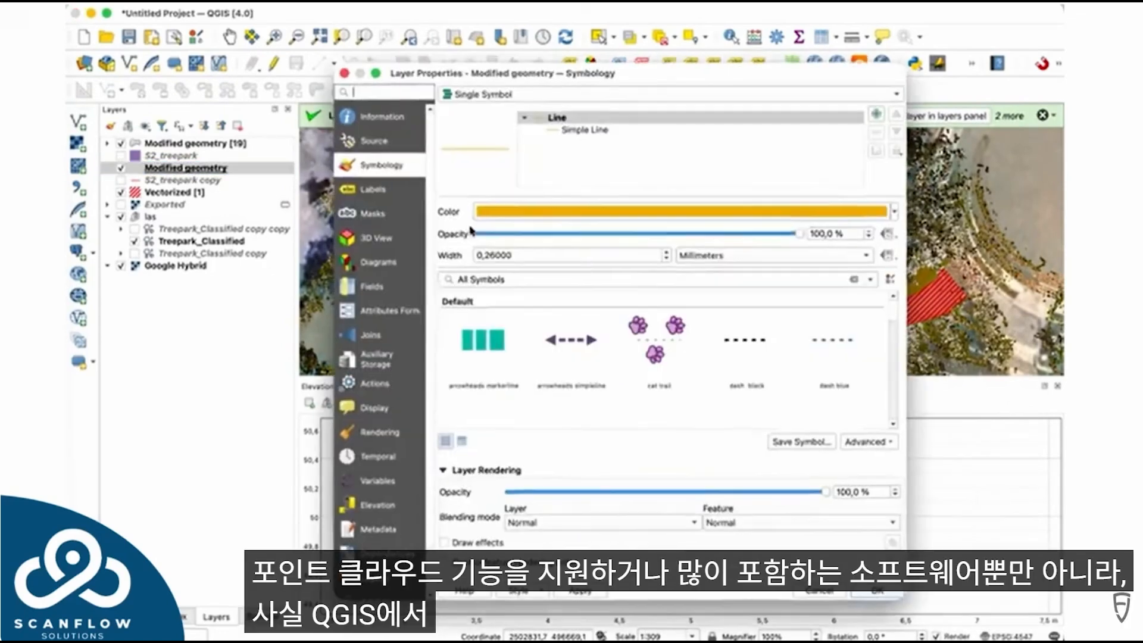
pyautogui.click(575, 130)
pyautogui.doubleClick(547, 259)
pyautogui.write('1')
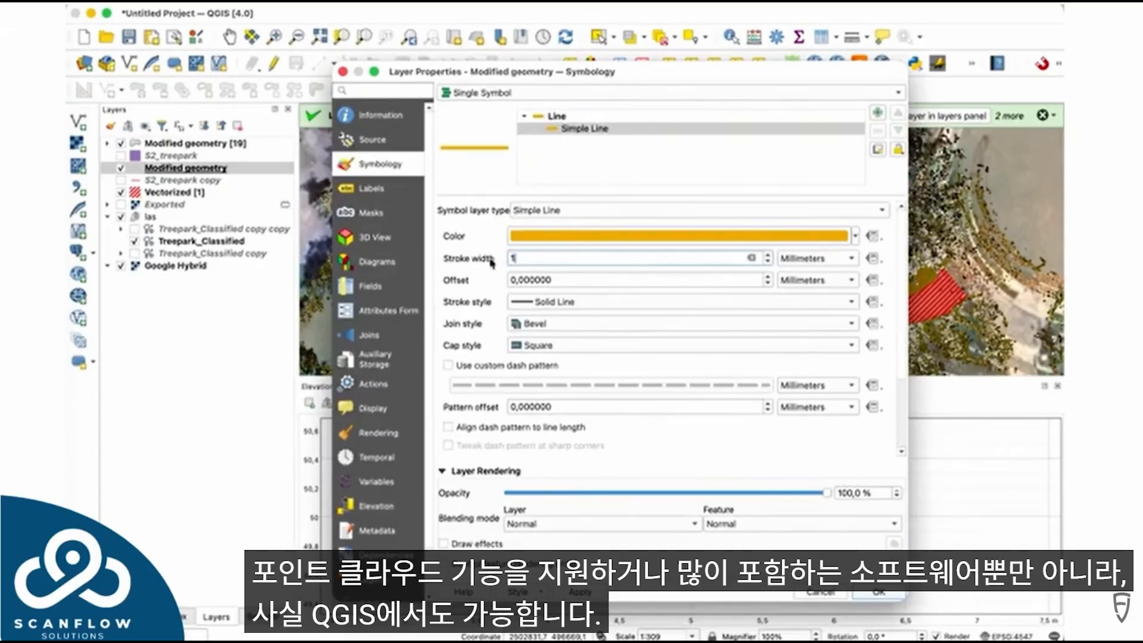
pyautogui.click(875, 591)
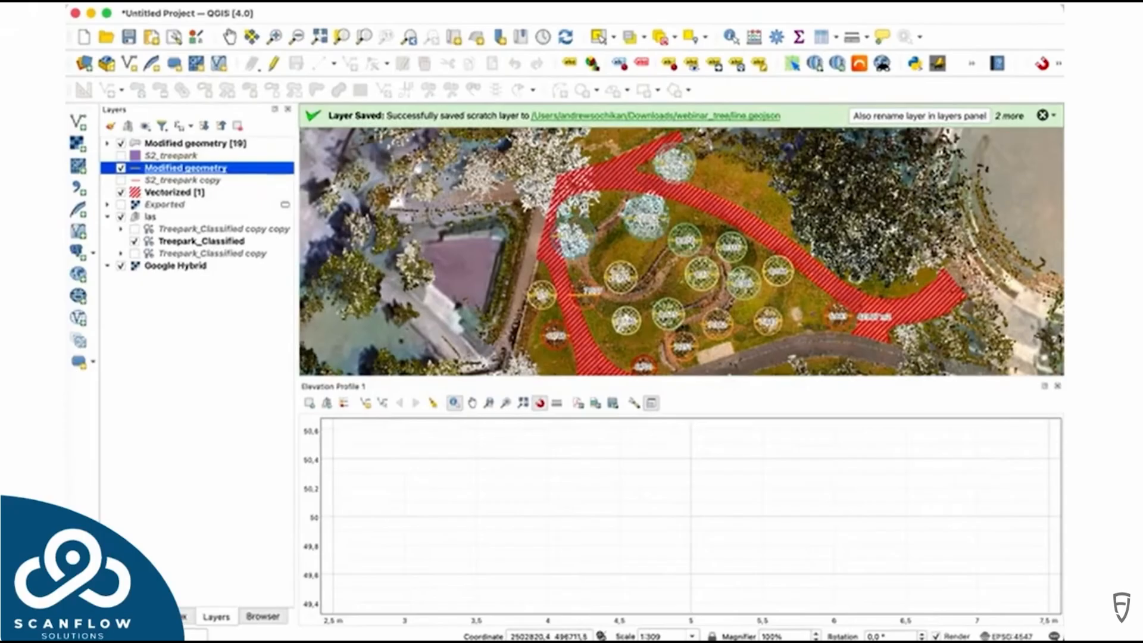
# Generate the elevation profile from the crown-width line of the tree on the red path and synchronize the profile's layers with the project
pyautogui.click(582, 293)
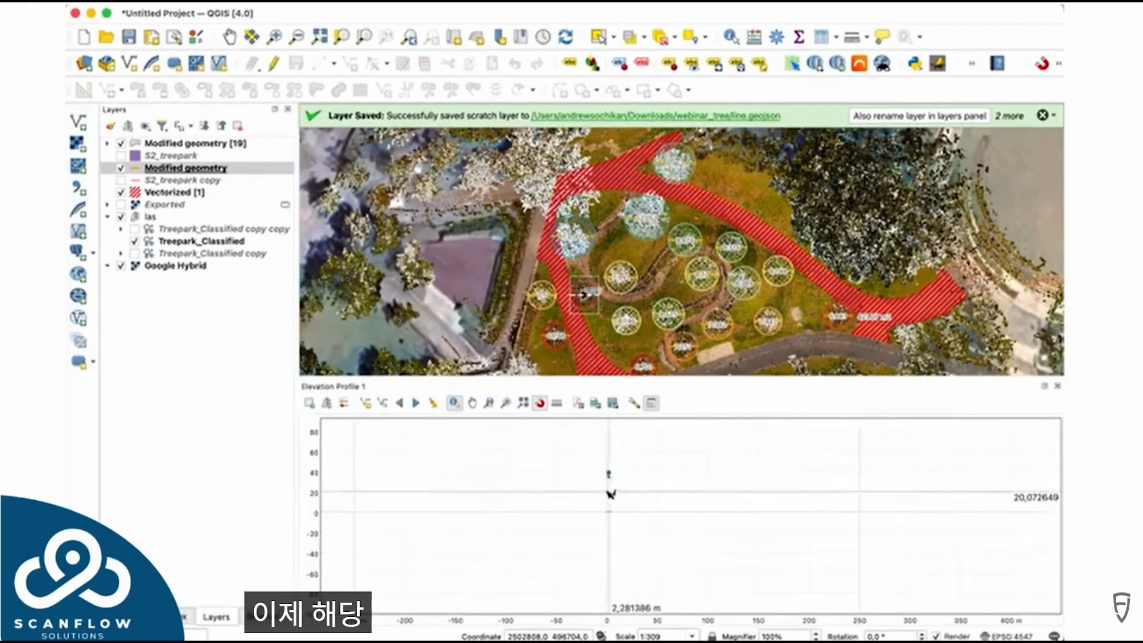
pyautogui.scroll(6, 613, 479)
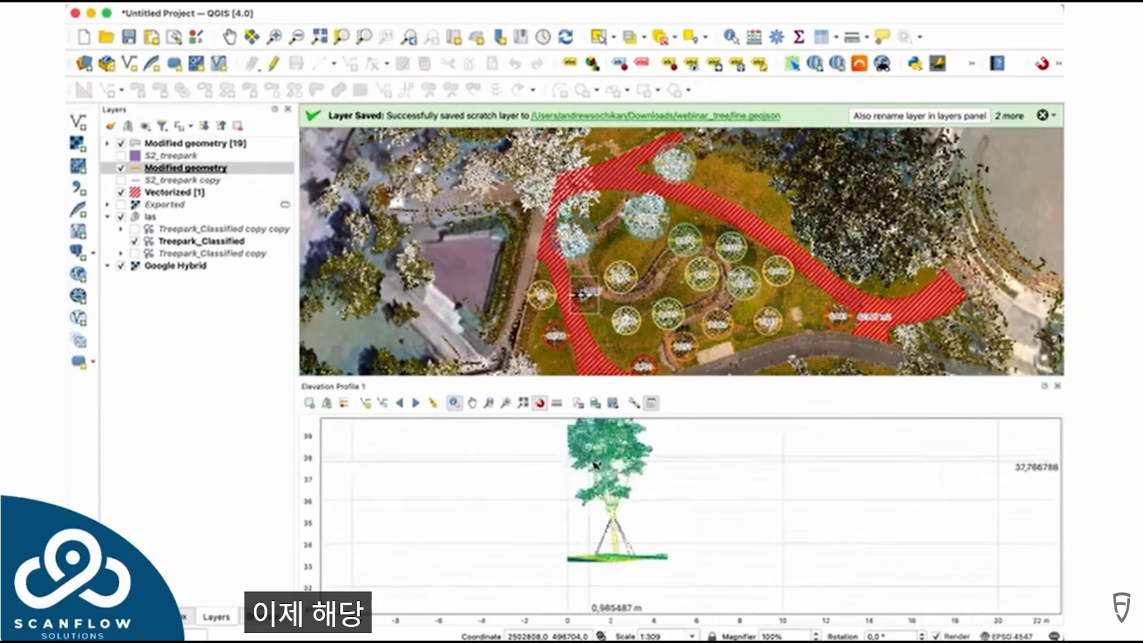
pyautogui.moveTo(670, 526); pyautogui.dragTo(669, 525)
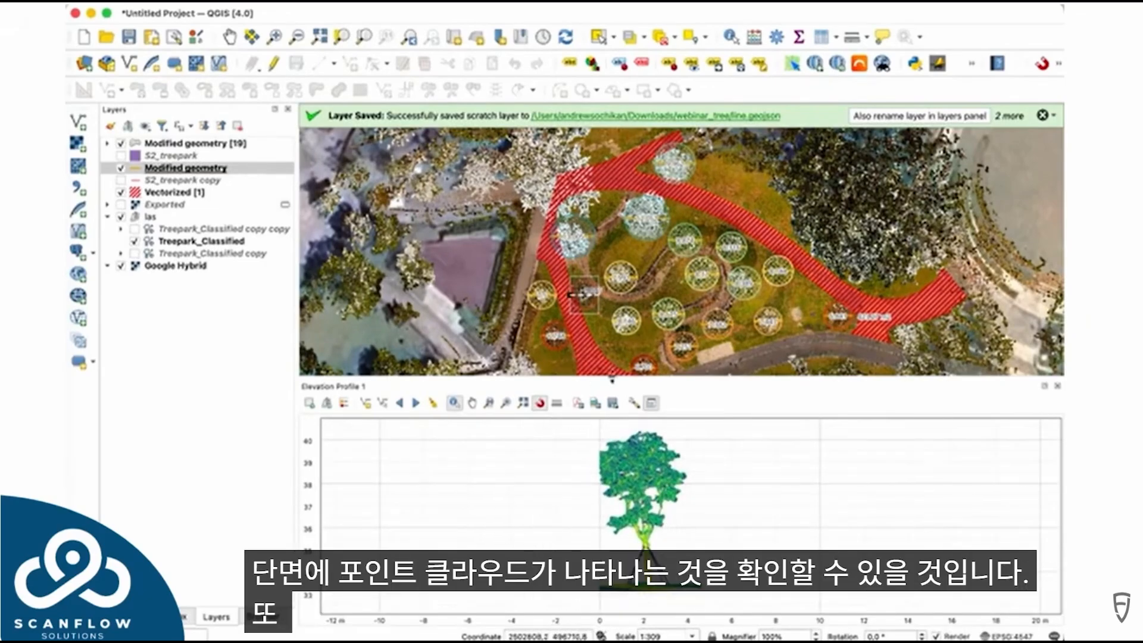
pyautogui.click(634, 403)
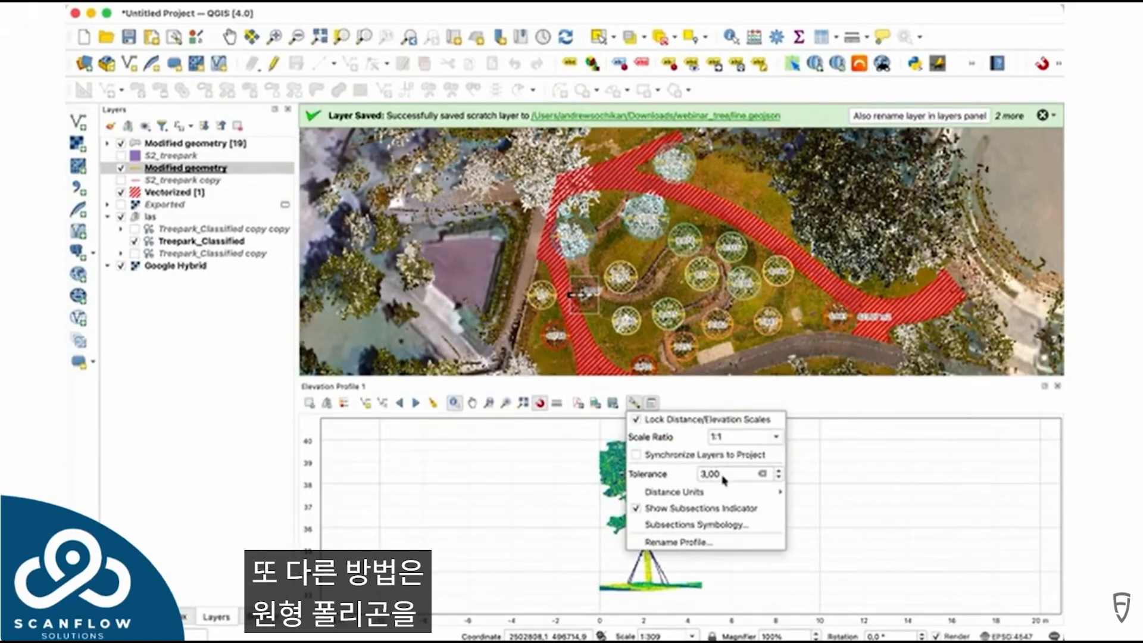
pyautogui.click(674, 457)
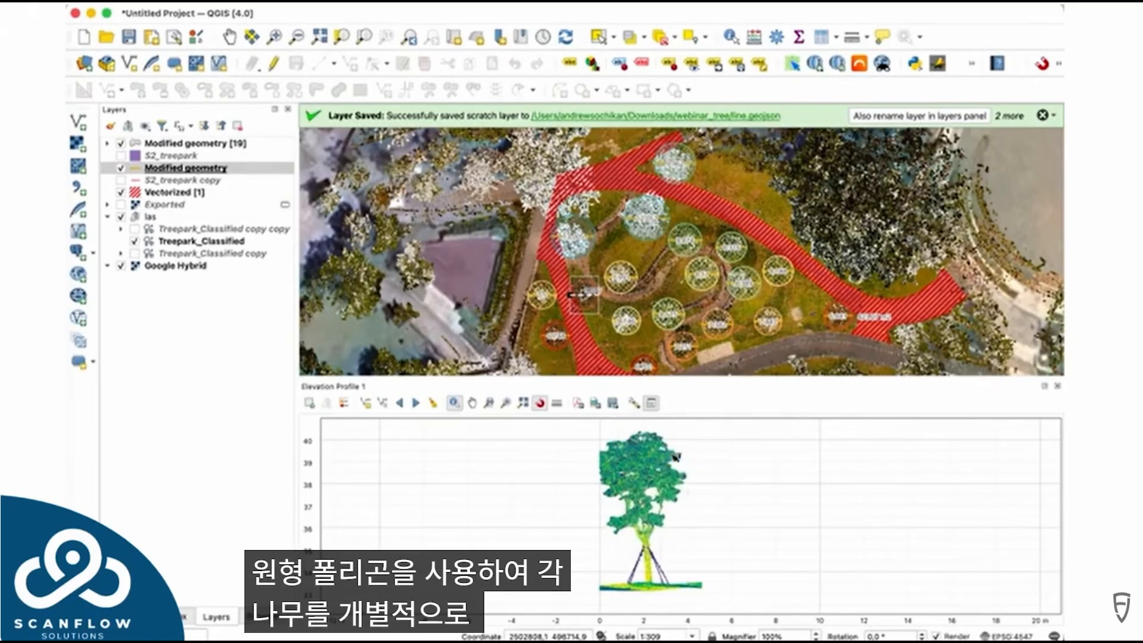
# Generate elevation profiles from the crown-width lines of two more trees east of the path to compare their point clouds
pyautogui.click(621, 278)
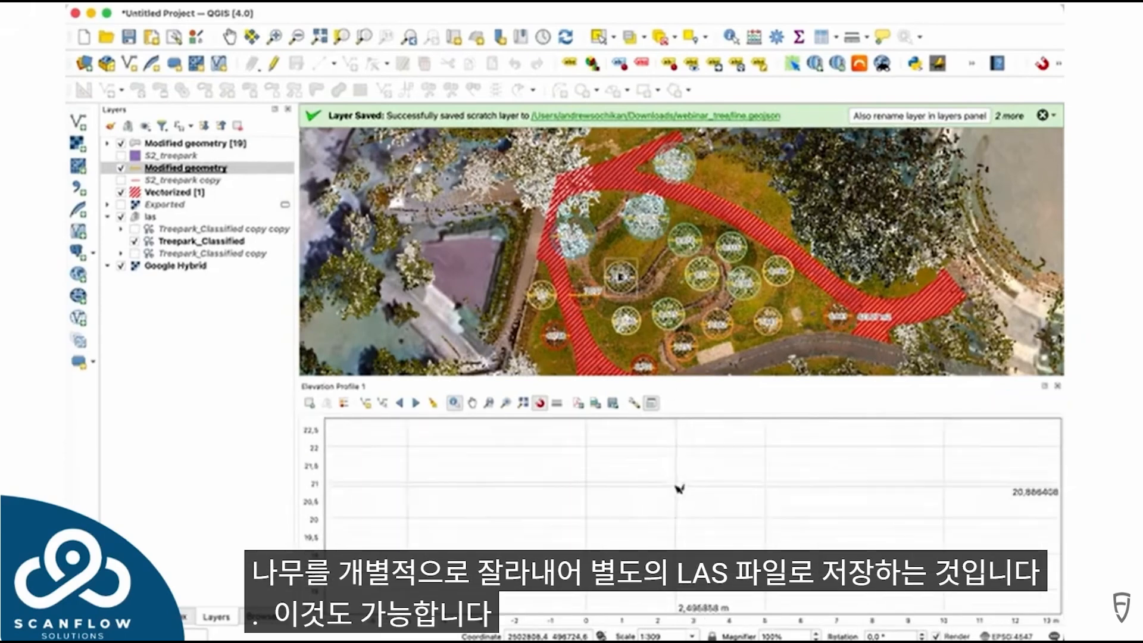
pyautogui.scroll(5, 681, 440)
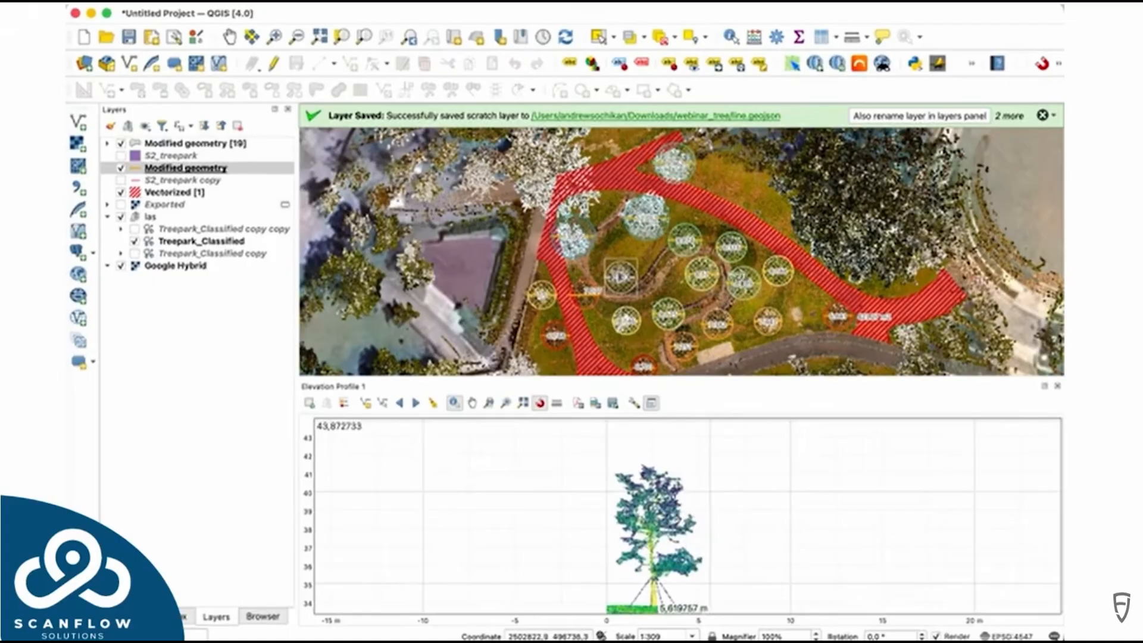
pyautogui.click(743, 279)
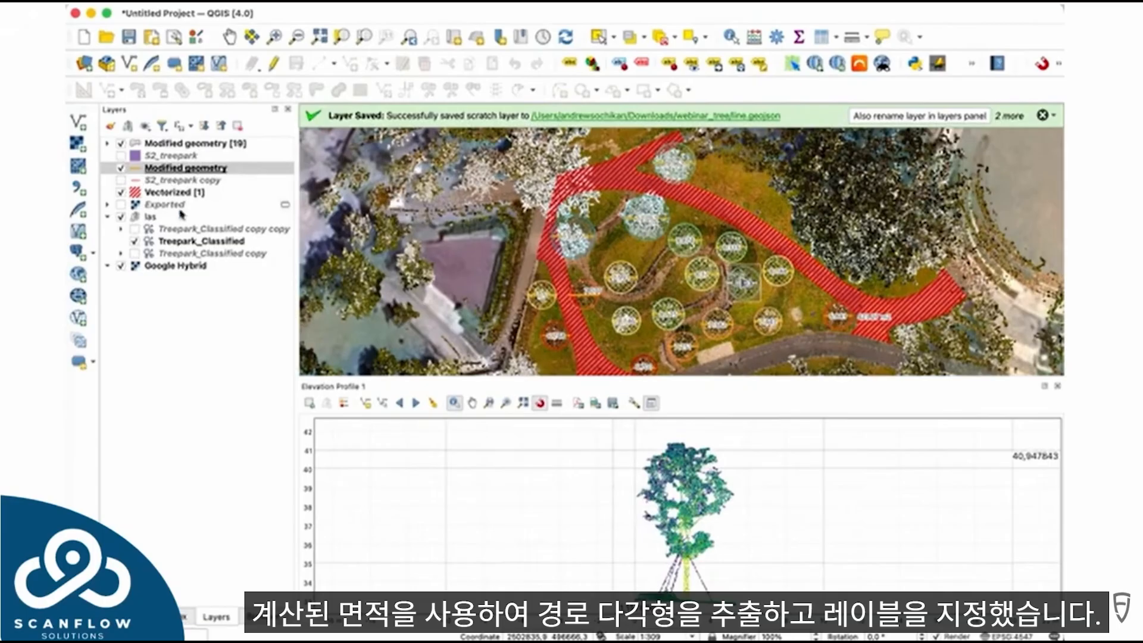
pyautogui.click(595, 404)
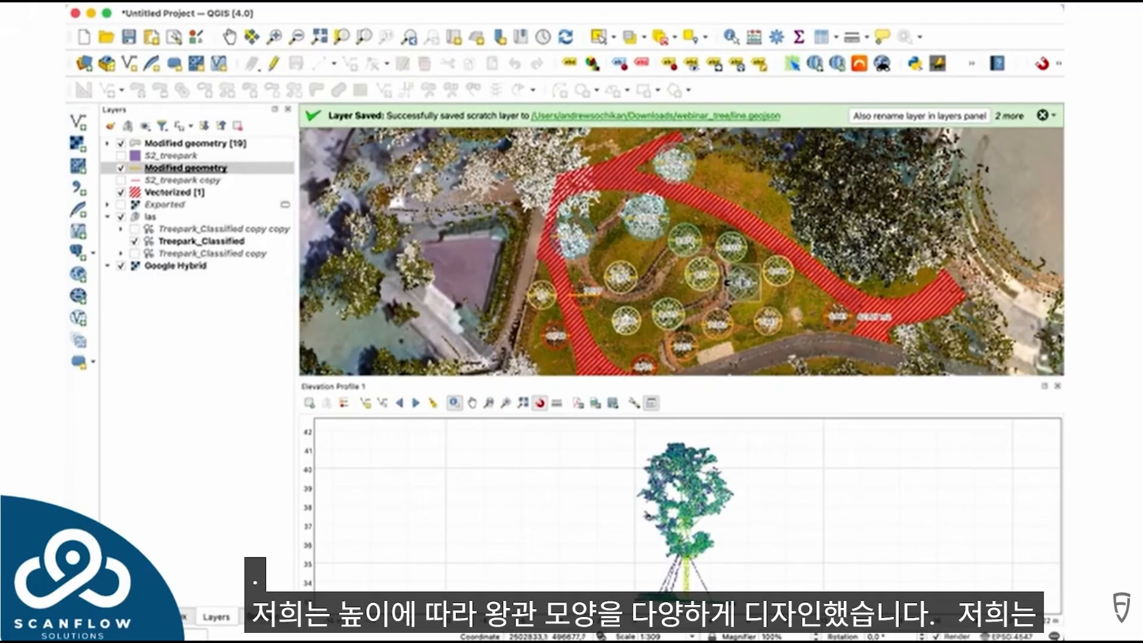
# Set up a DXF export of the project to a file named tree in the webinar_tree folder
pyautogui.click(113, 2)
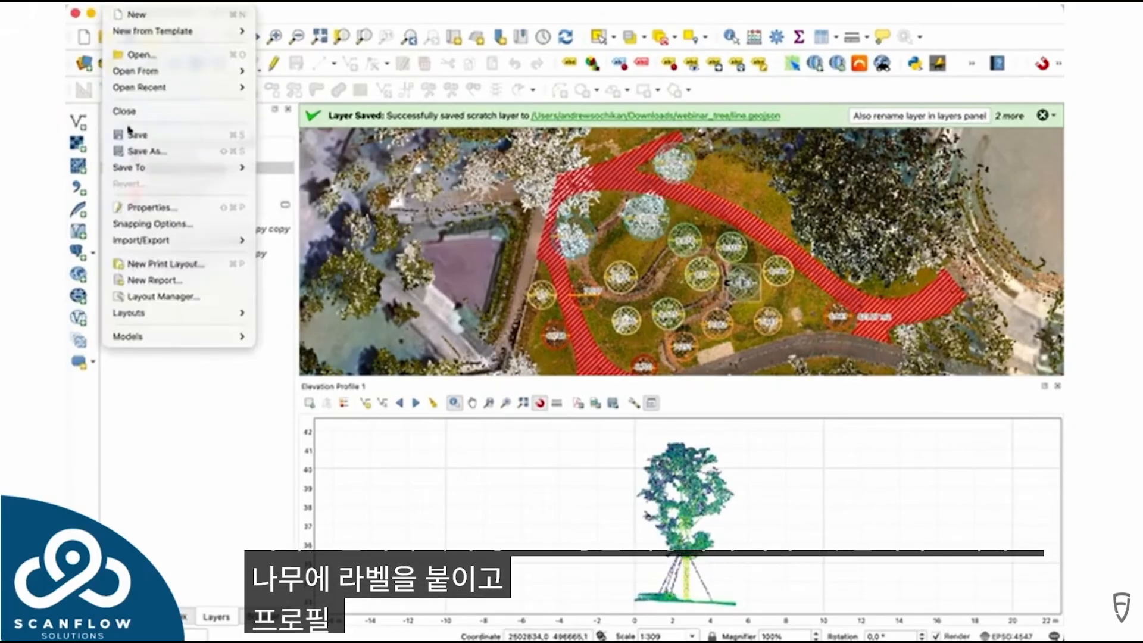
pyautogui.moveTo(173, 240)
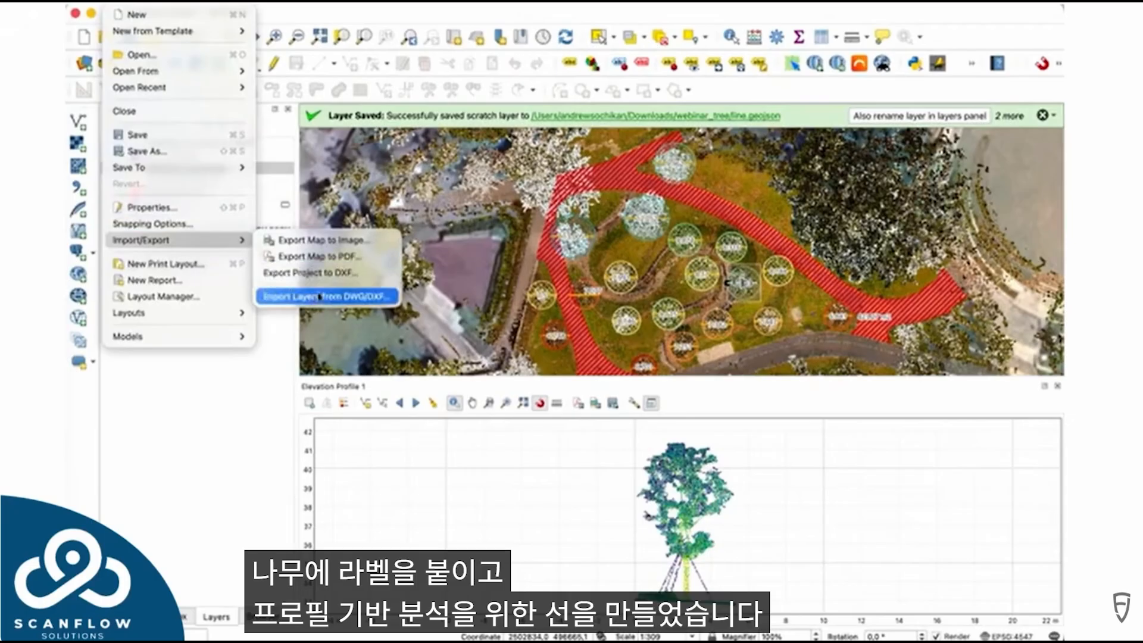
pyautogui.click(327, 274)
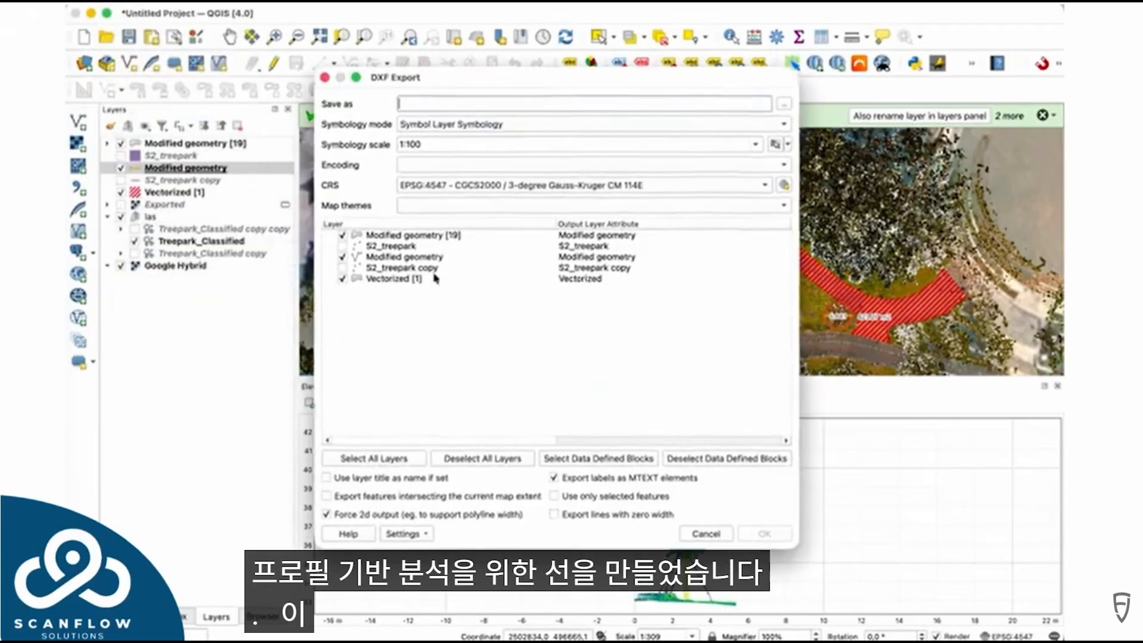
pyautogui.click(784, 103)
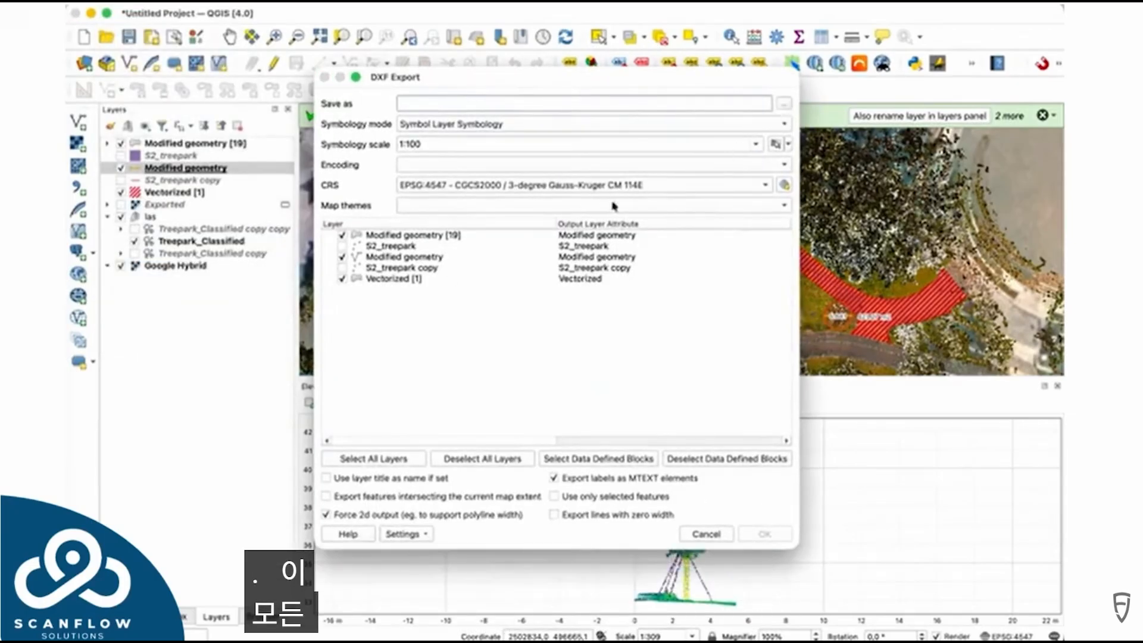
pyautogui.click(714, 172)
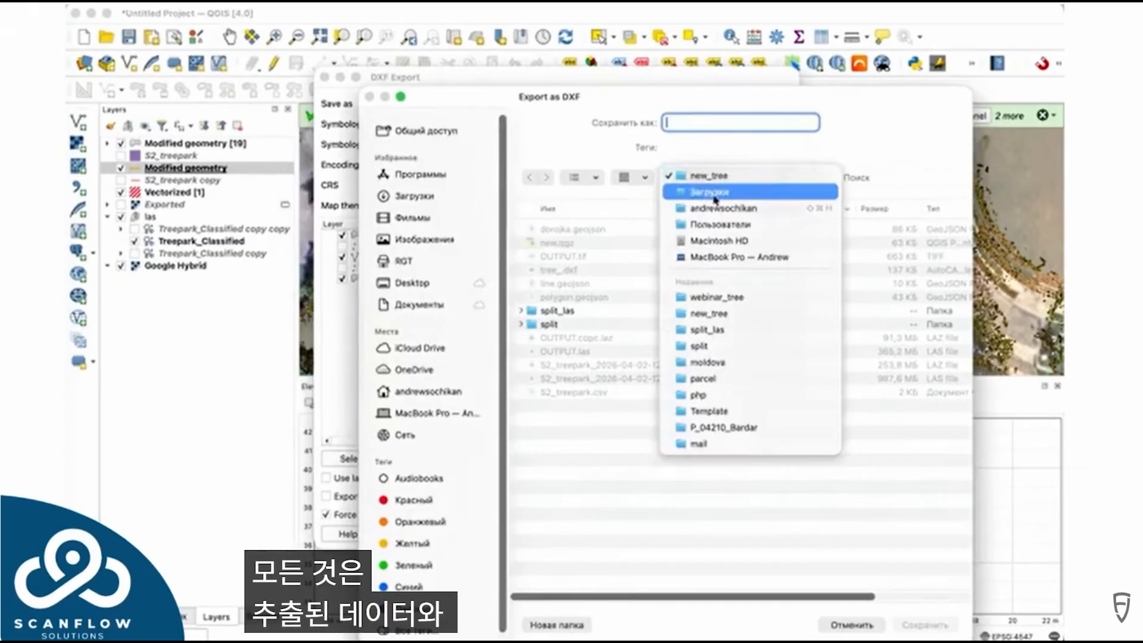
pyautogui.click(712, 189)
pyautogui.doubleClick(553, 229)
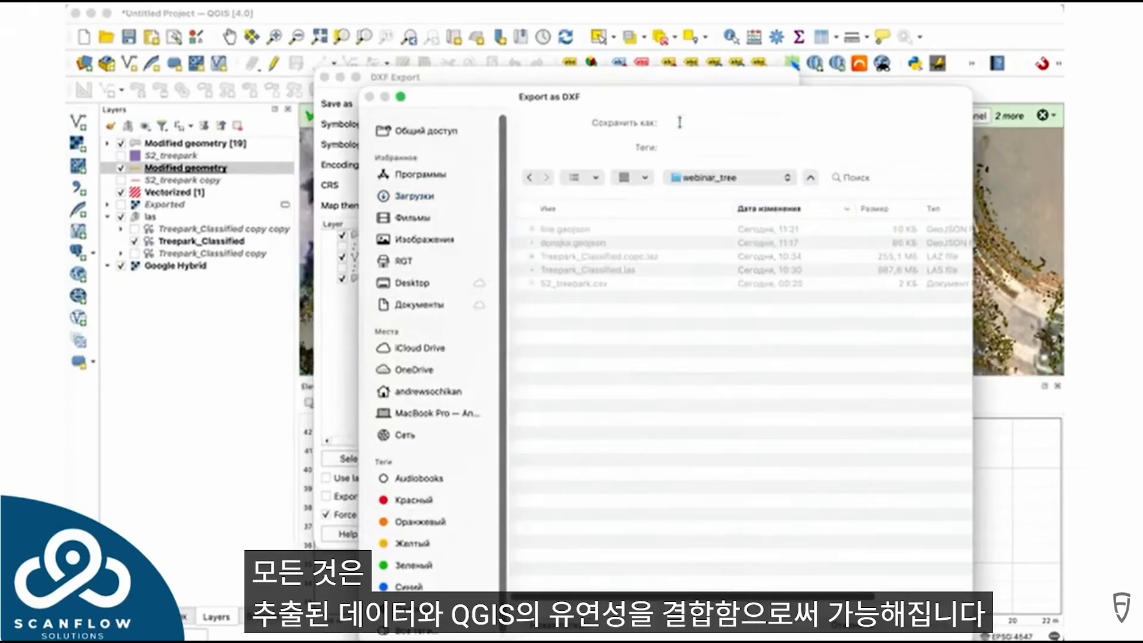
pyautogui.click(680, 122)
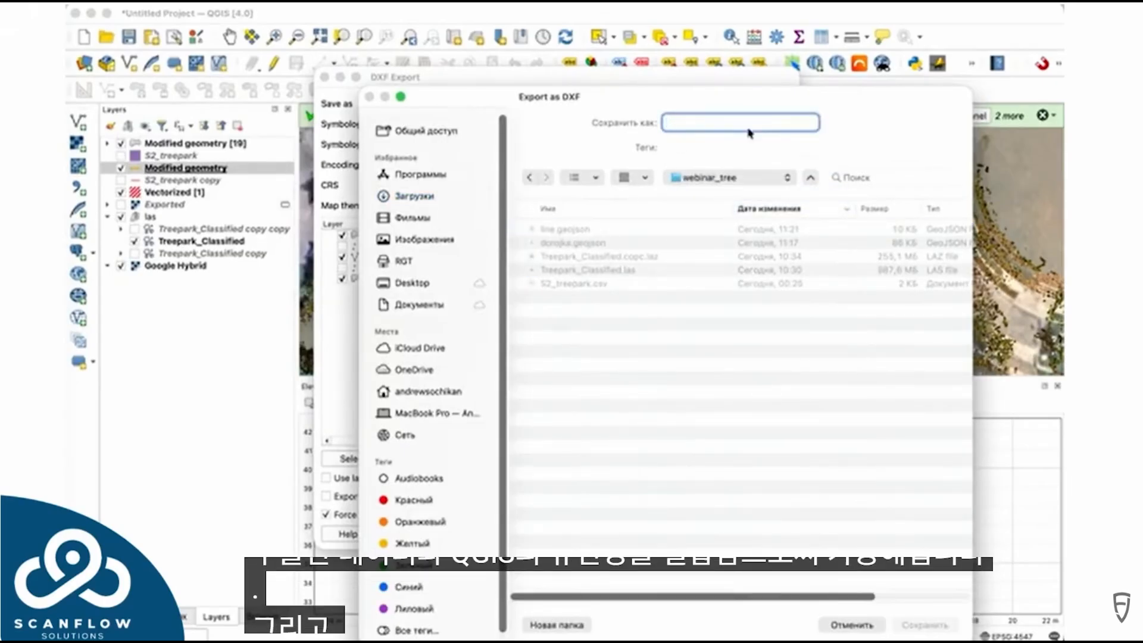
pyautogui.write('tree')
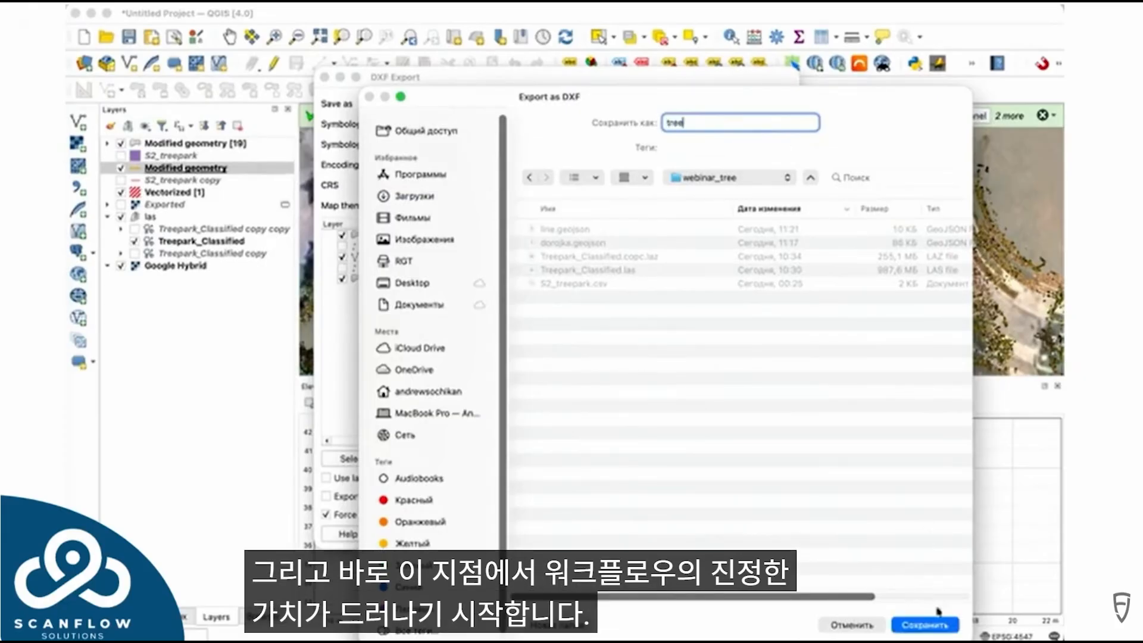
pyautogui.click(939, 628)
# Use Symbol Layer Symbology for the DXF export and exclude the Vectorized [1] layer, keeping the Modified geometry line layer included
pyautogui.click(486, 124)
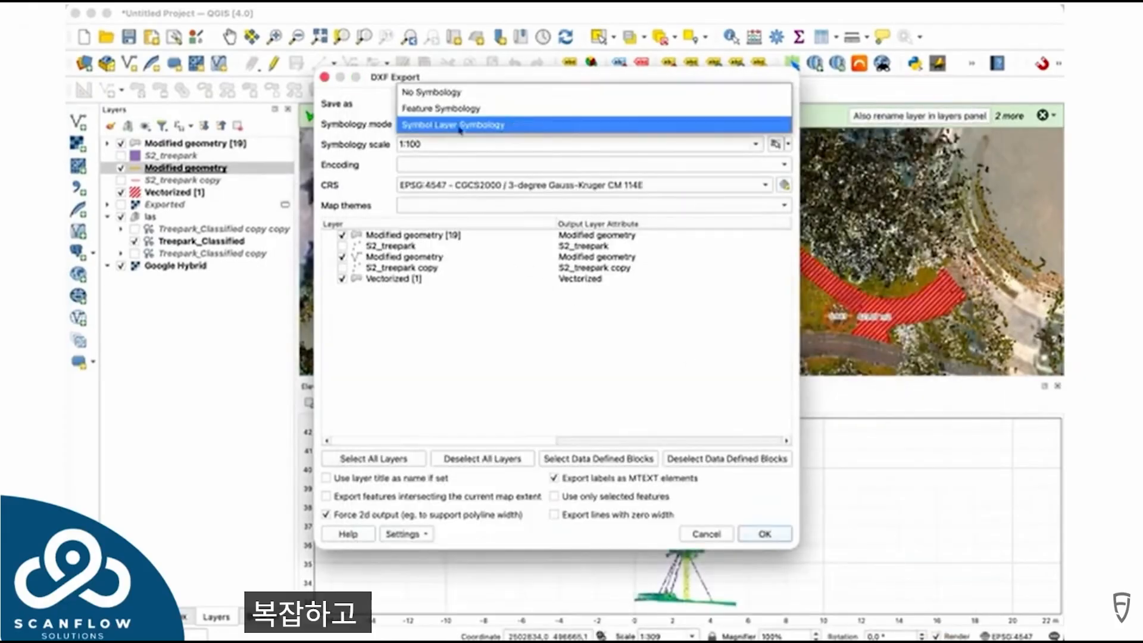
pyautogui.click(449, 126)
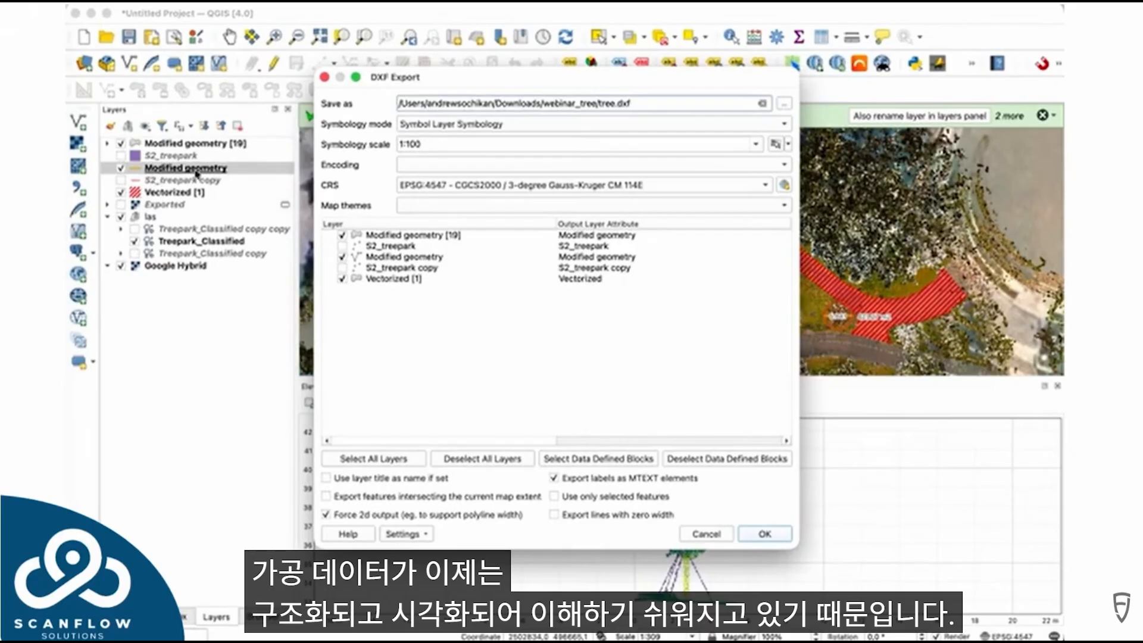
pyautogui.click(343, 281)
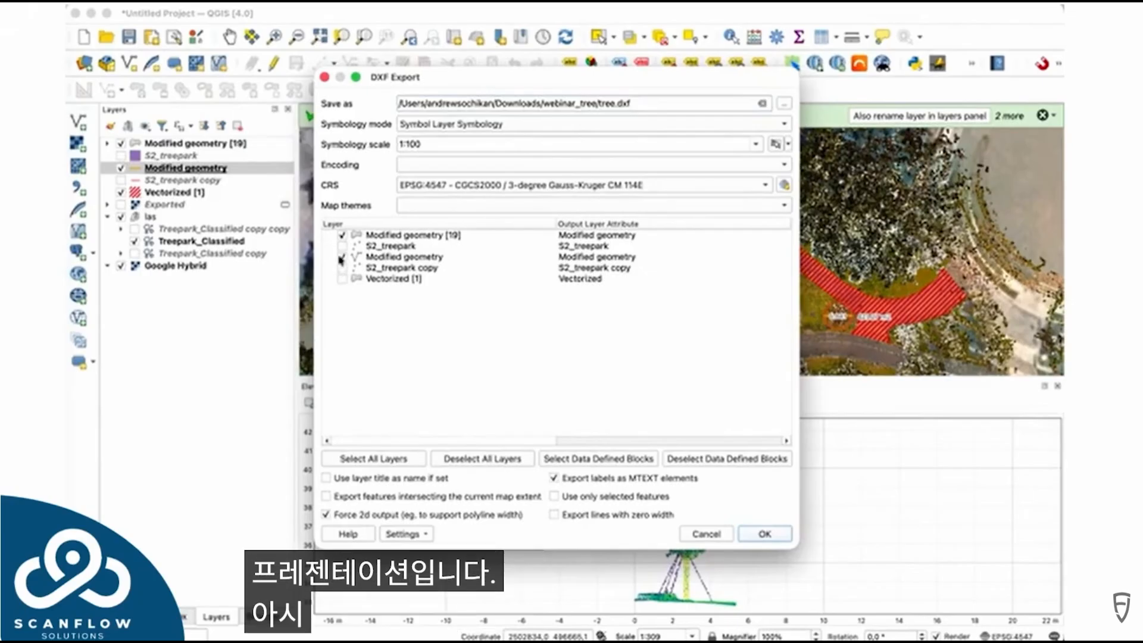
pyautogui.click(342, 256)
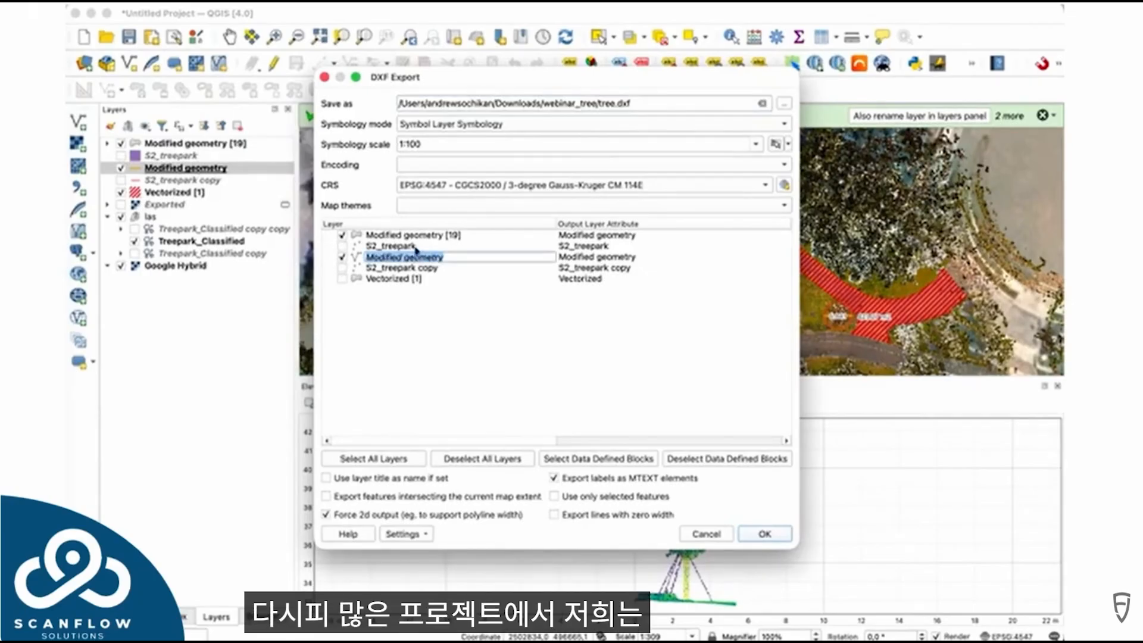
# Rename the Vectorized [1] layer to dorojka in the DXF export's layer list
pyautogui.click(417, 236)
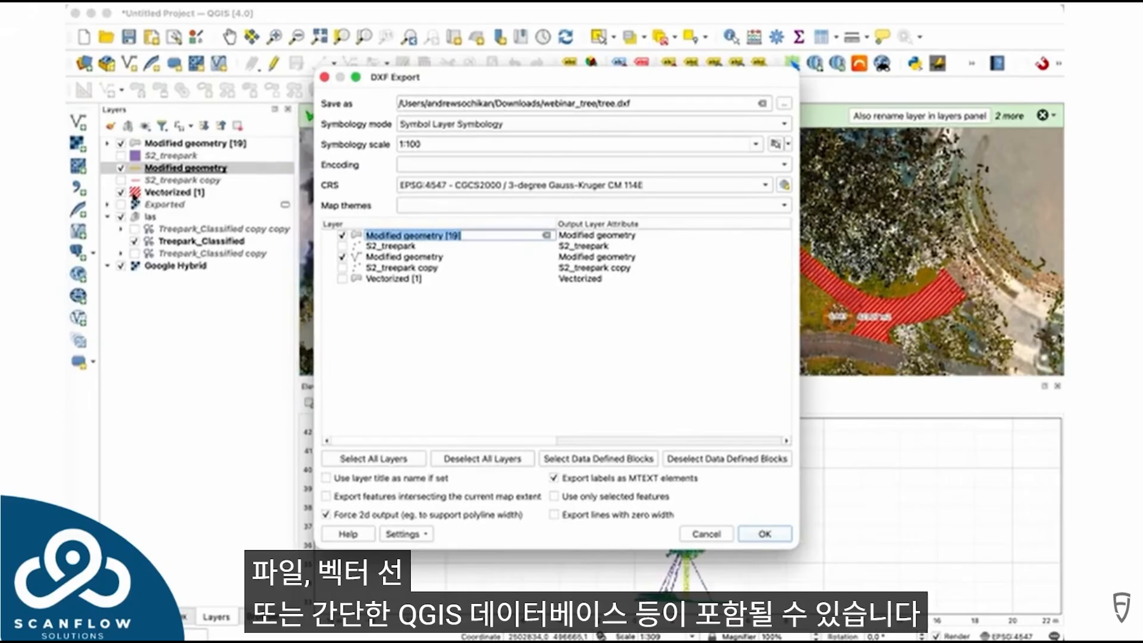
pyautogui.doubleClick(395, 280)
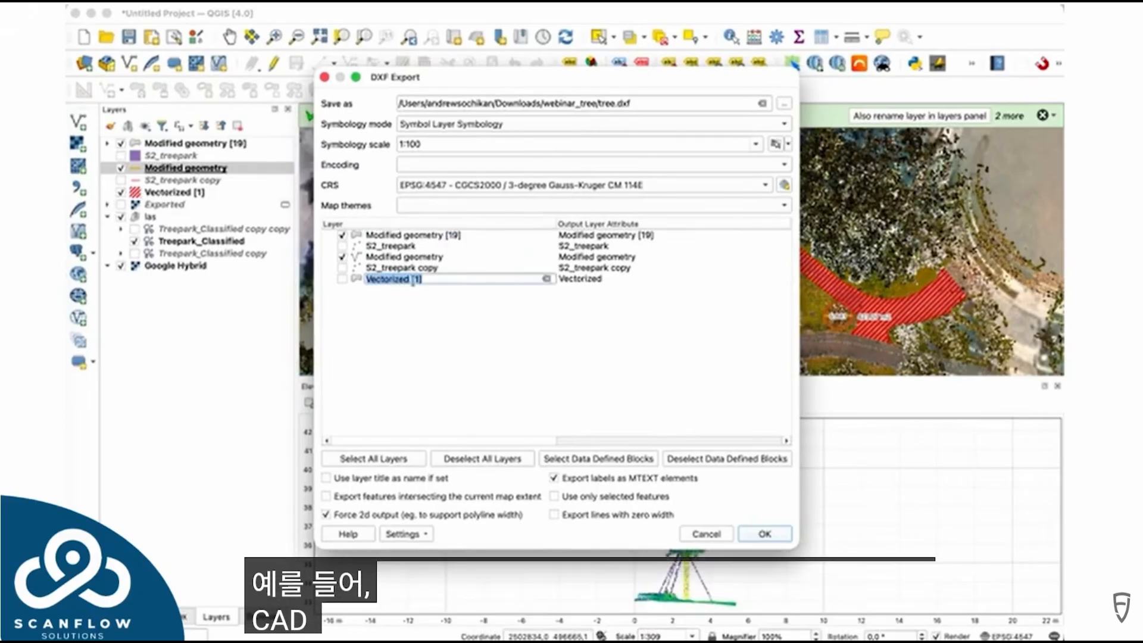
pyautogui.write('doro')
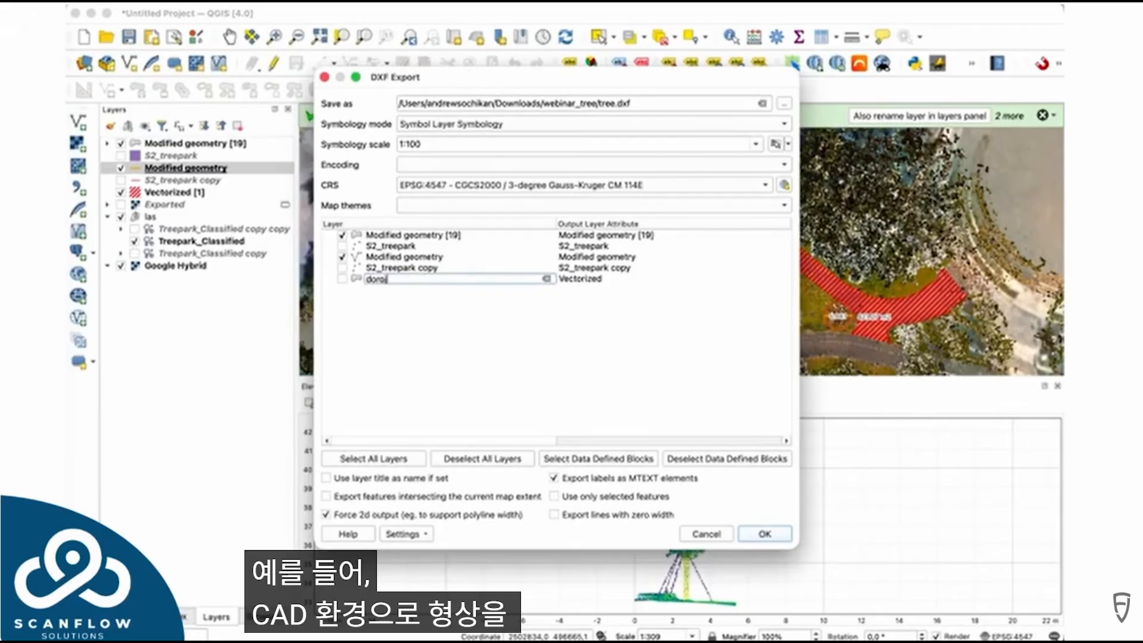
pyautogui.write('jka')
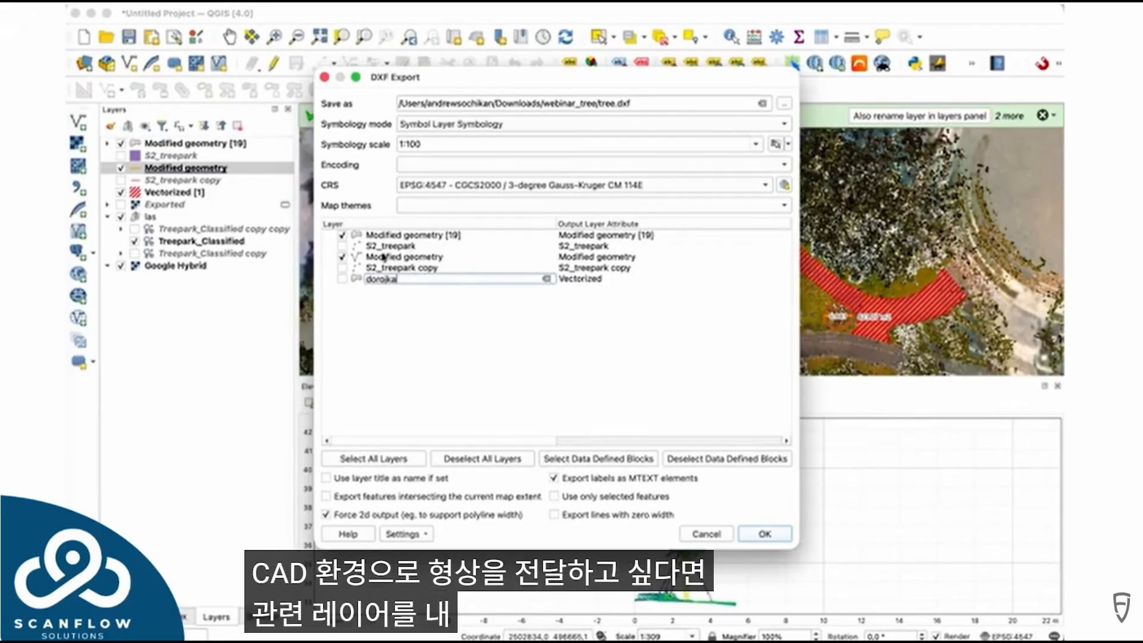
pyautogui.press('Return')
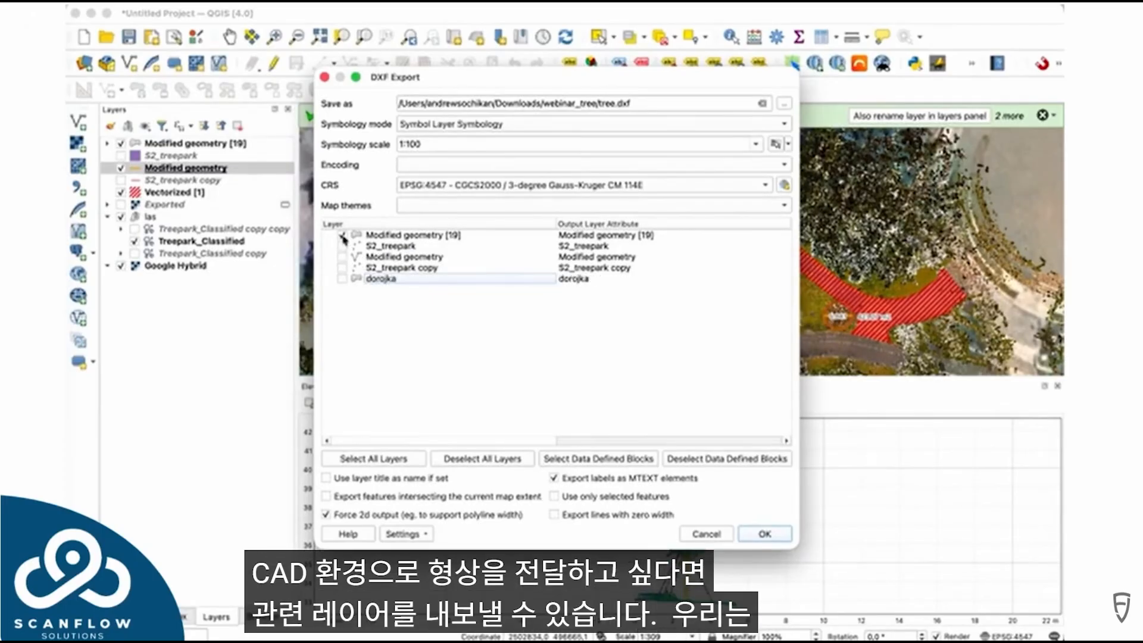
# Keep the Modified geometry line layer included in the DXF export and rename it to line
pyautogui.click(343, 257)
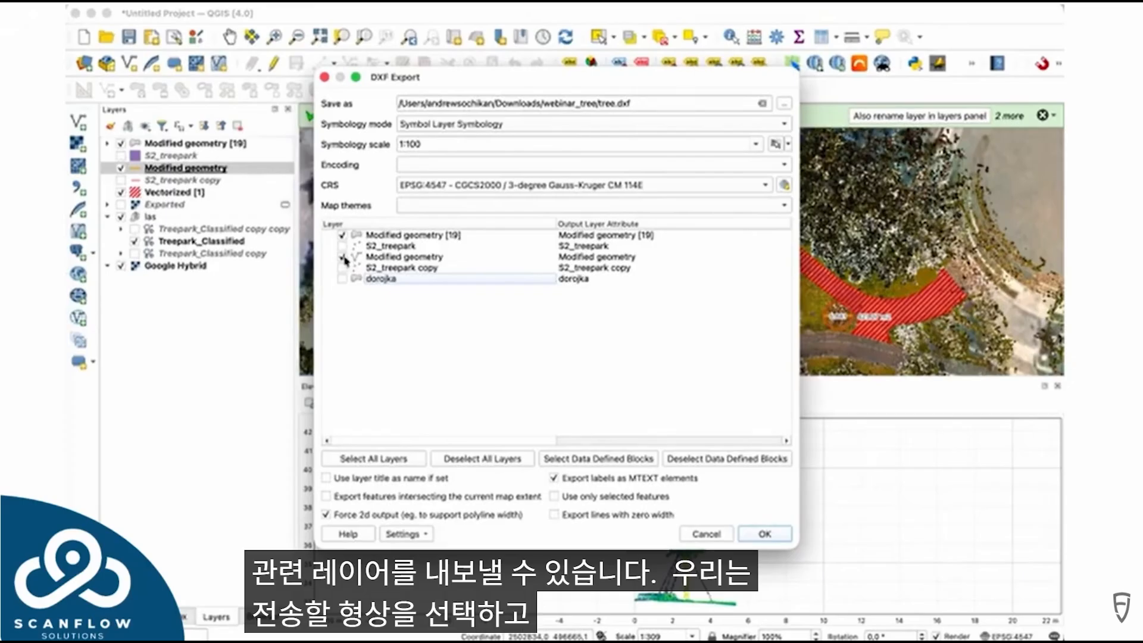
pyautogui.click(412, 260)
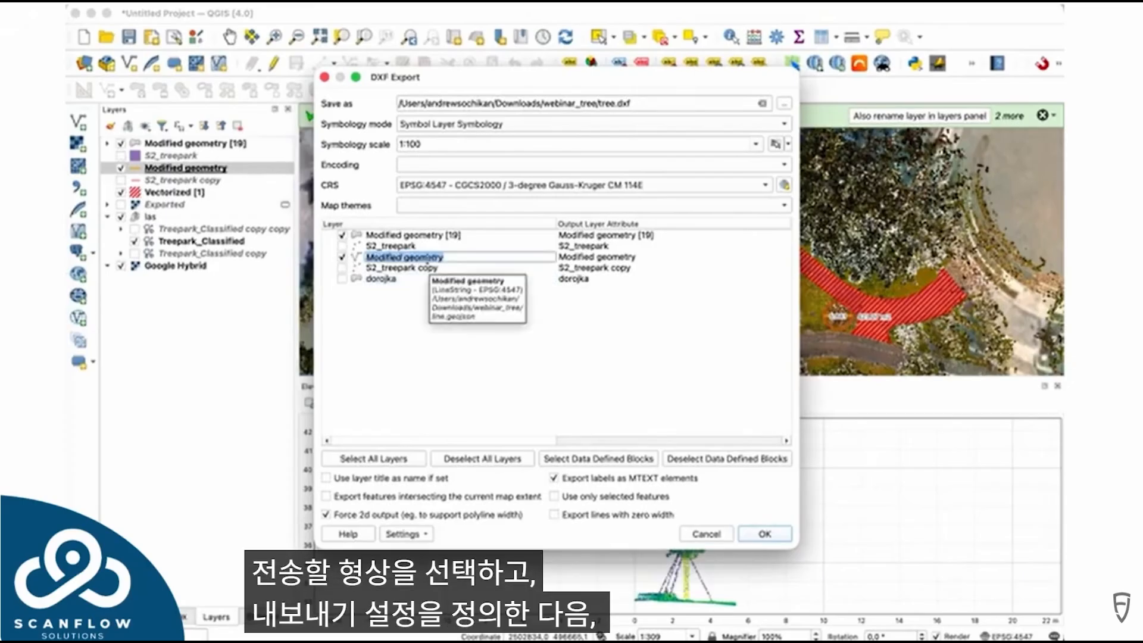
pyautogui.click(412, 261)
pyautogui.write('line')
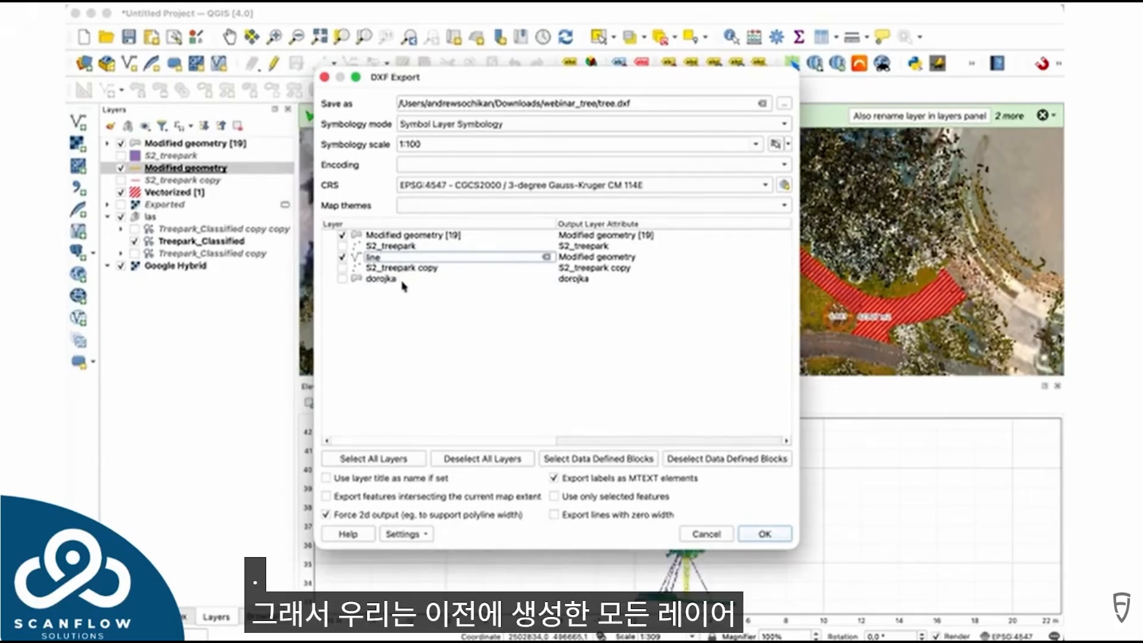
# Rename the Modified geometry [19] polygon layer to tree in the export list and run the DXF export
pyautogui.doubleClick(425, 237)
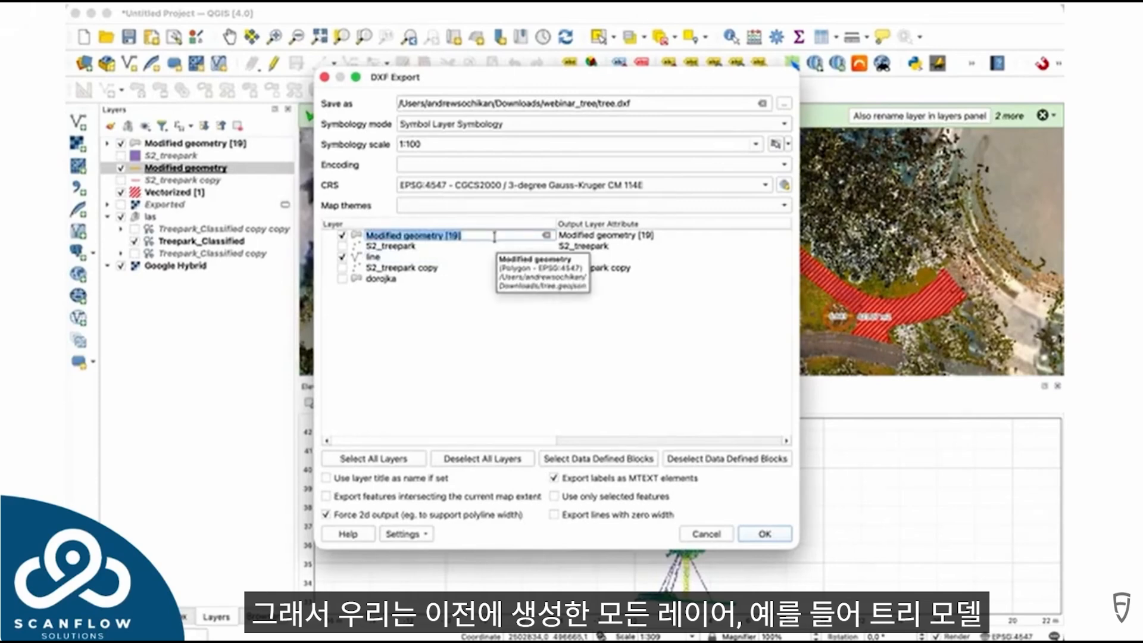
pyautogui.write('tree')
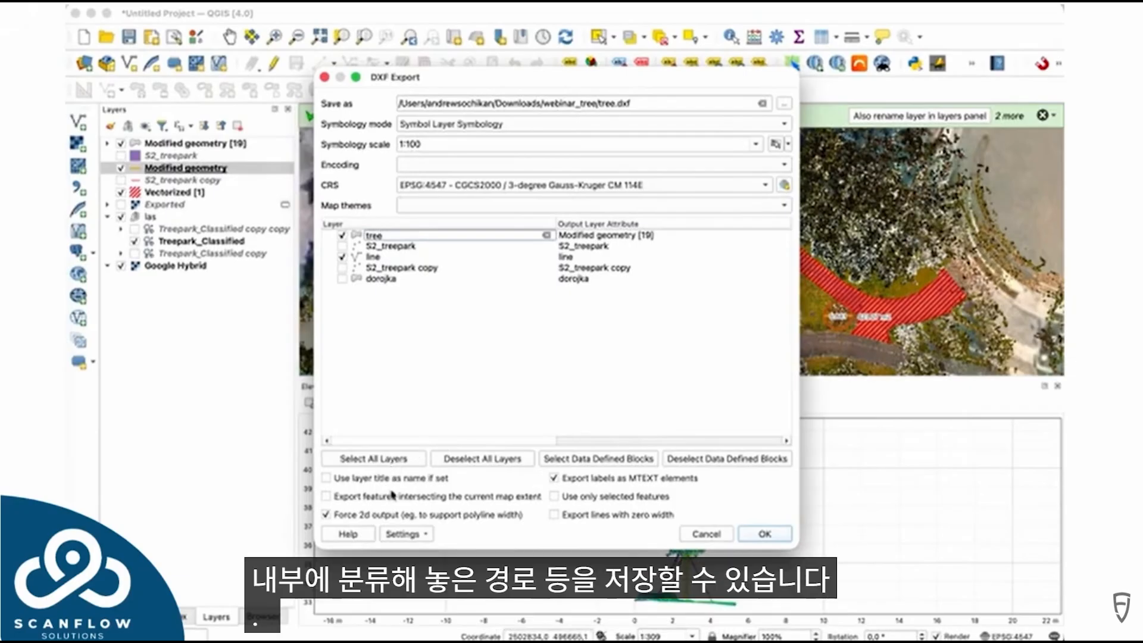
pyautogui.click(766, 534)
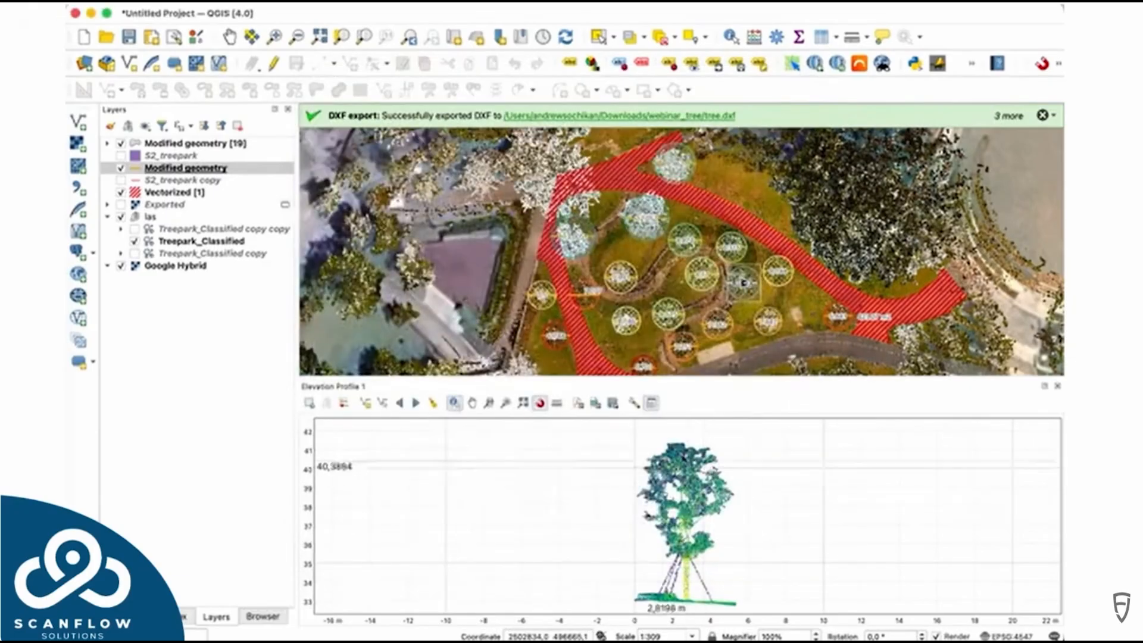
# Locate the exported tree.dxf in the webinar_tree folder and open it in AutoCAD 2025
pyautogui.click(701, 122)
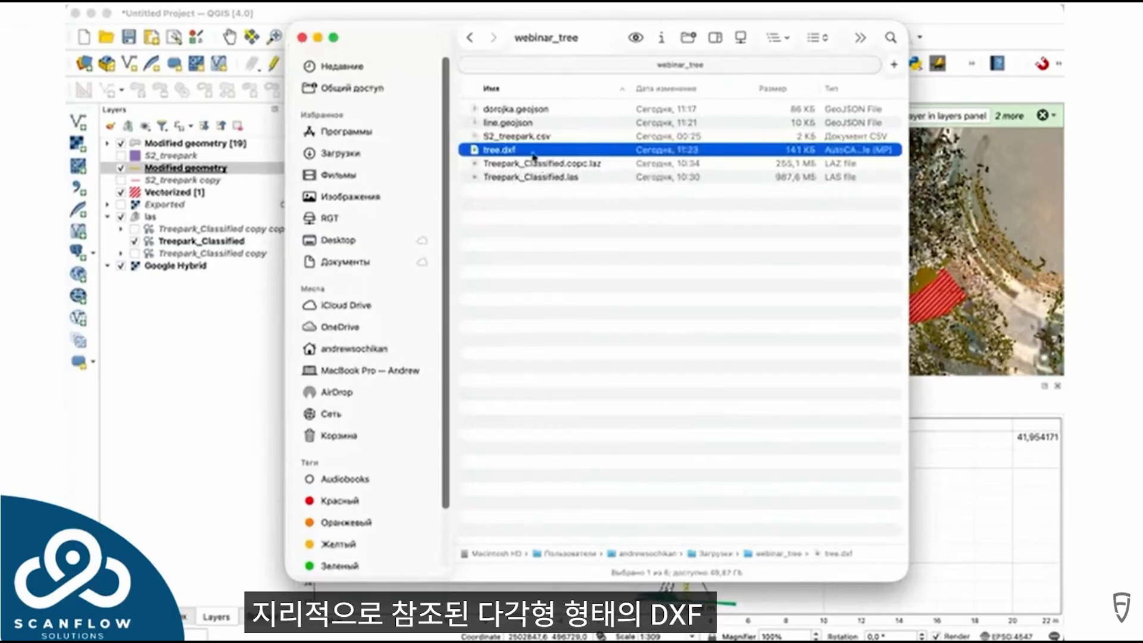
pyautogui.rightClick(513, 150)
pyautogui.moveTo(603, 172)
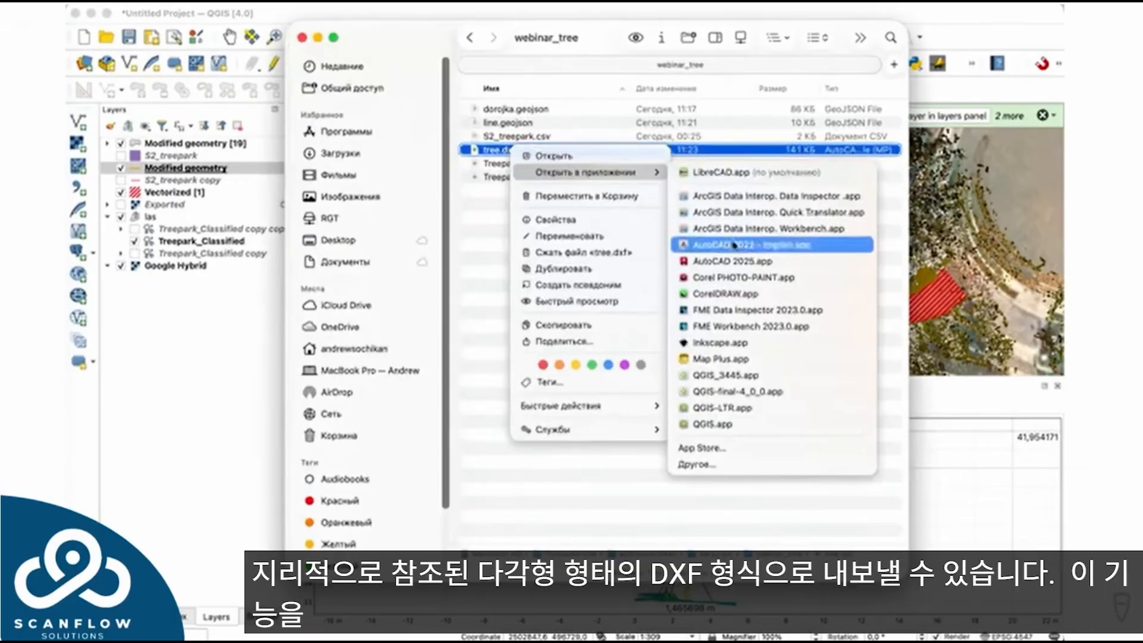
pyautogui.click(732, 268)
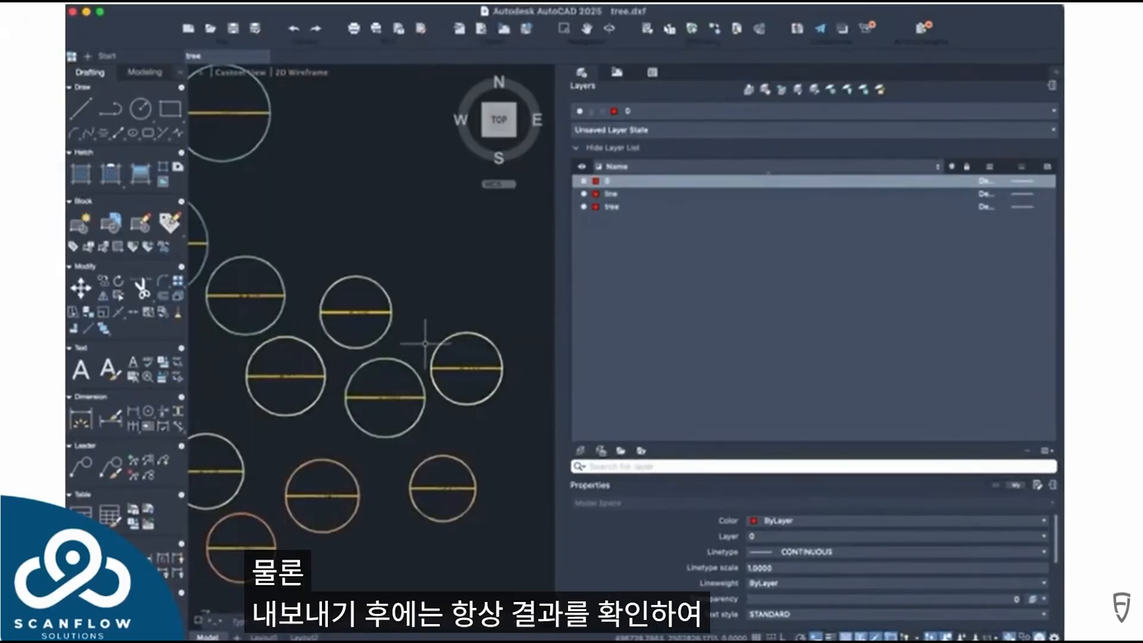
# Select all objects in the drawing and inspect the exported tree circles, width lines and text labels up close
pyautogui.scroll(-6, 425, 343)
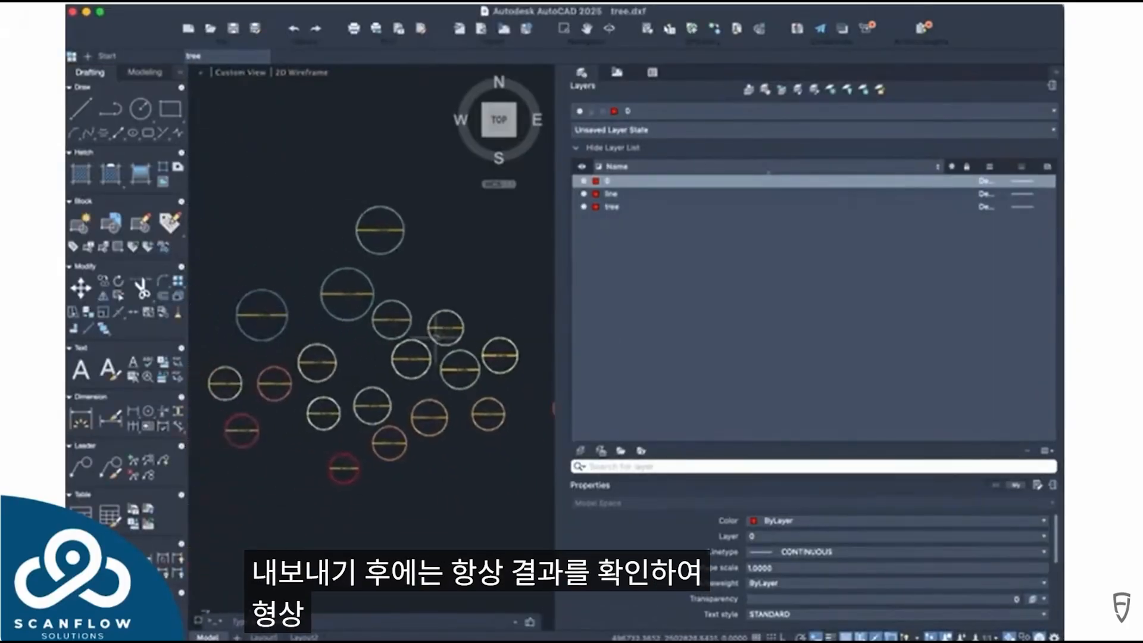
pyautogui.scroll(10, 405, 295)
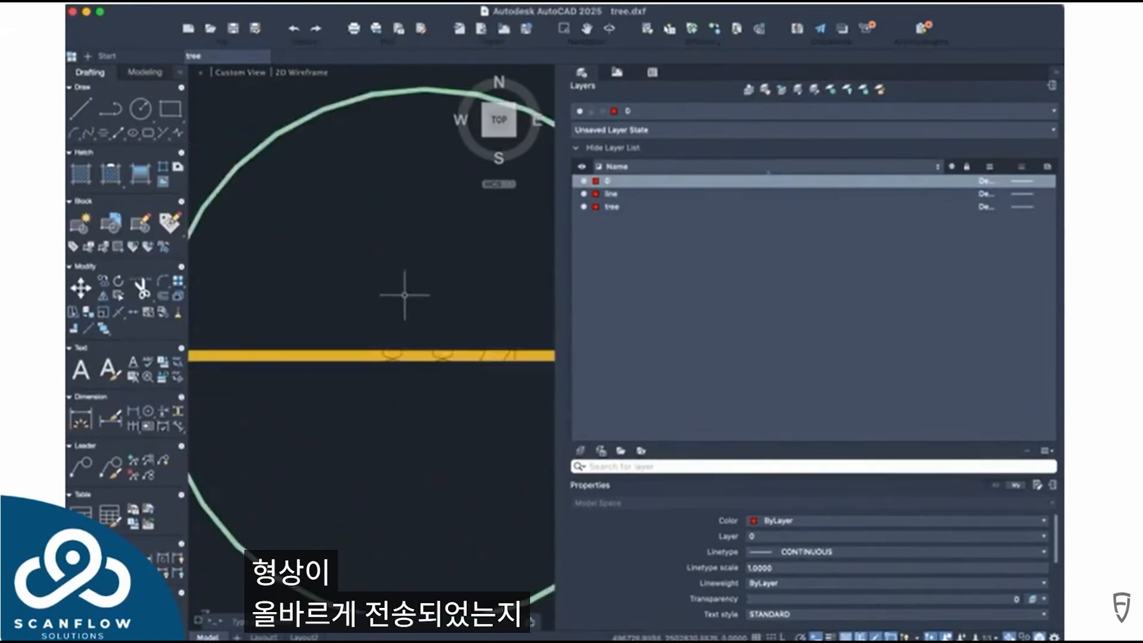
pyautogui.scroll(-10, 405, 295)
pyautogui.press('super+a')
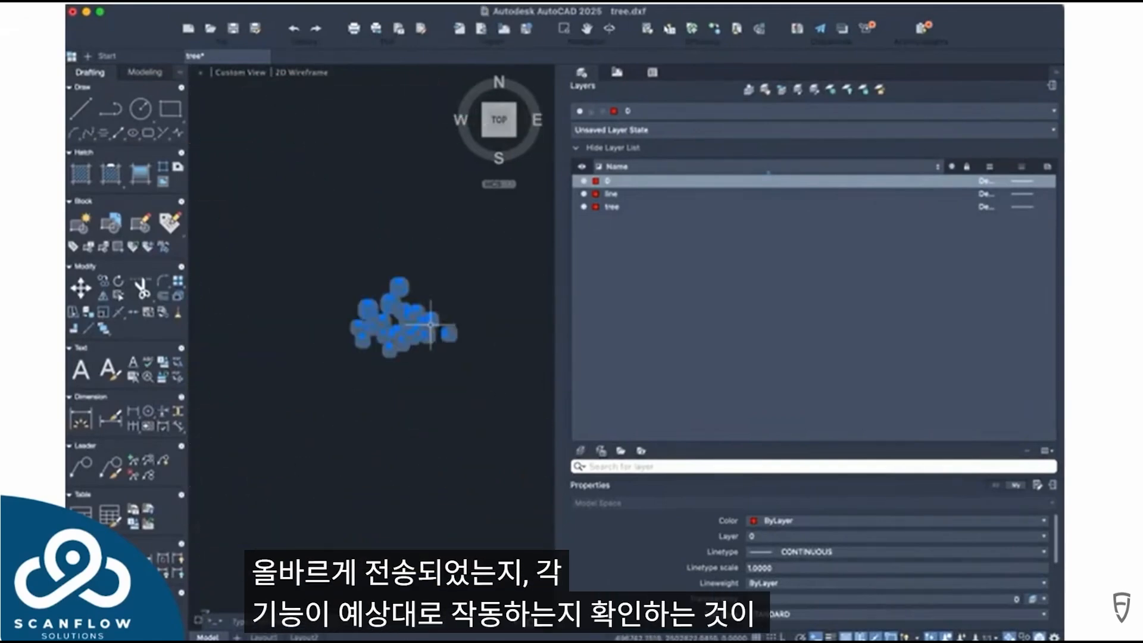
pyautogui.scroll(5, 405, 298)
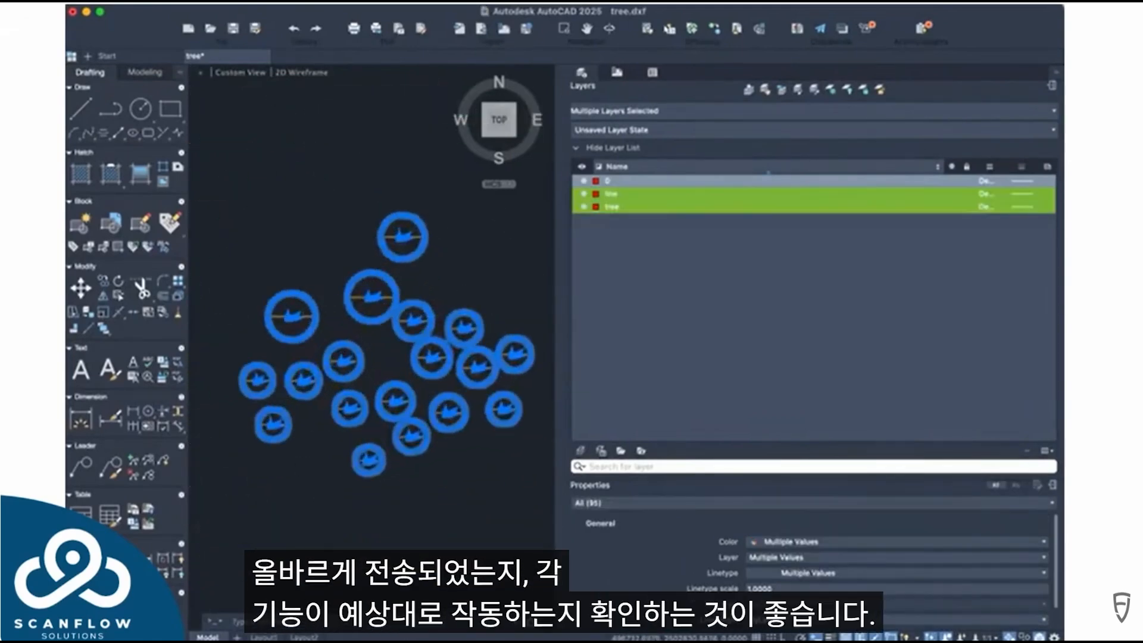
pyautogui.scroll(5, 363, 281)
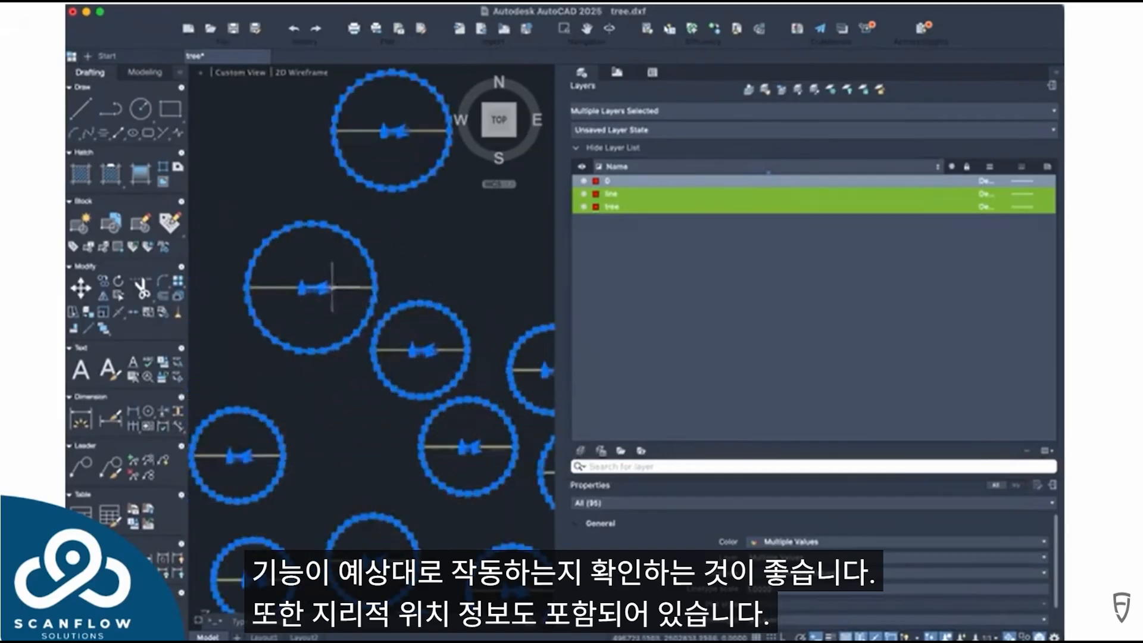
pyautogui.scroll(4, 332, 287)
pyautogui.scroll(-3, 319, 289)
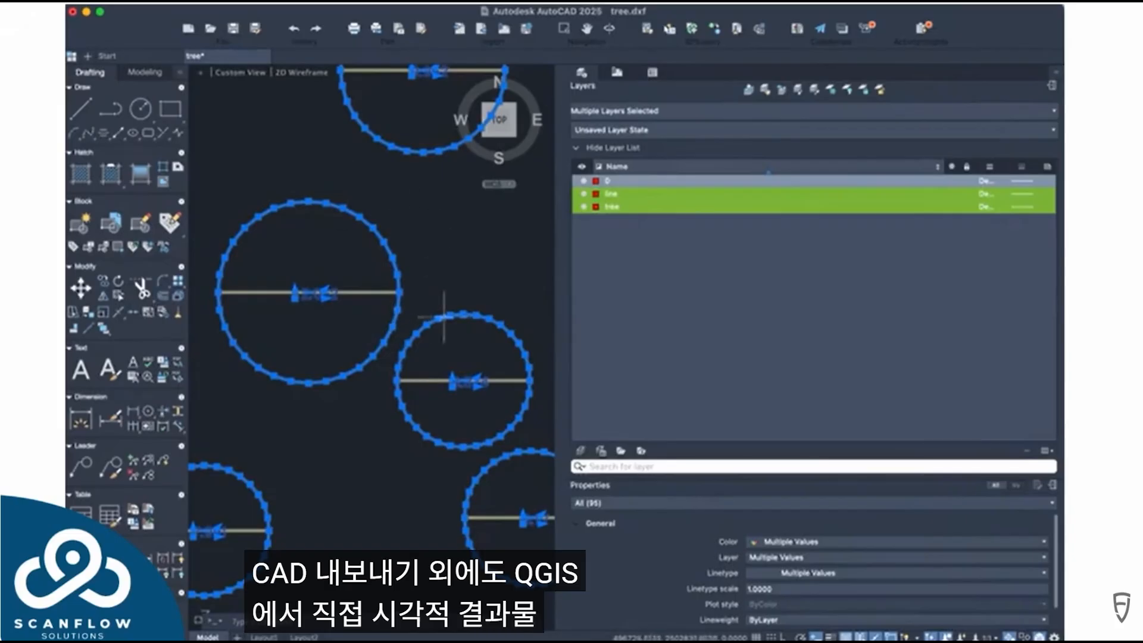
pyautogui.scroll(-1, 438, 303)
pyautogui.scroll(-2, 438, 303)
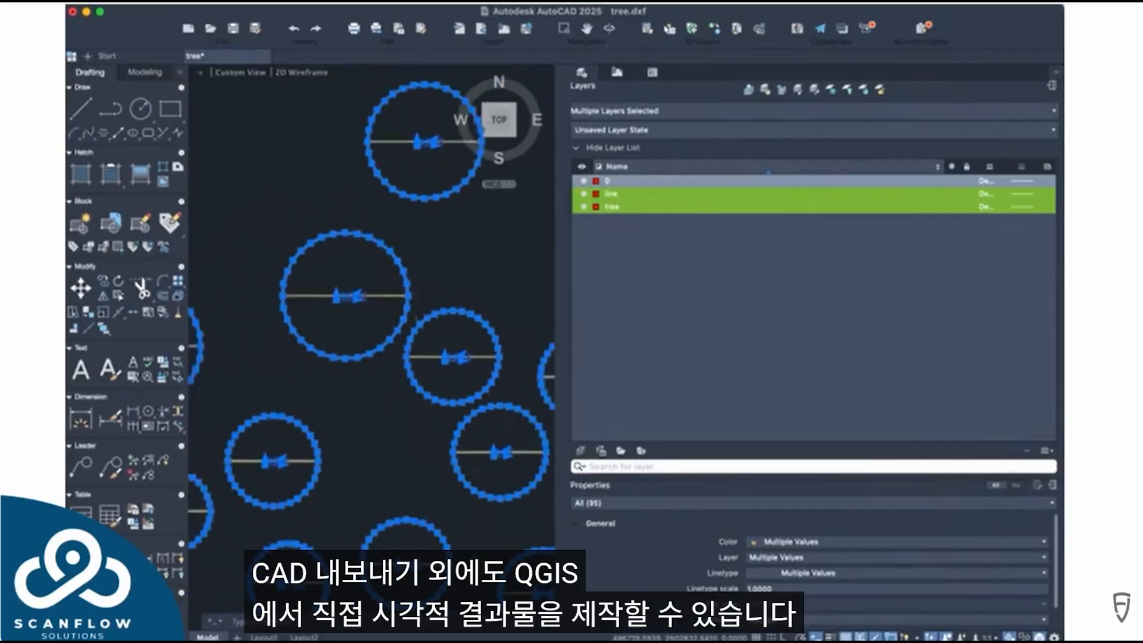
pyautogui.scroll(-1, 436, 389)
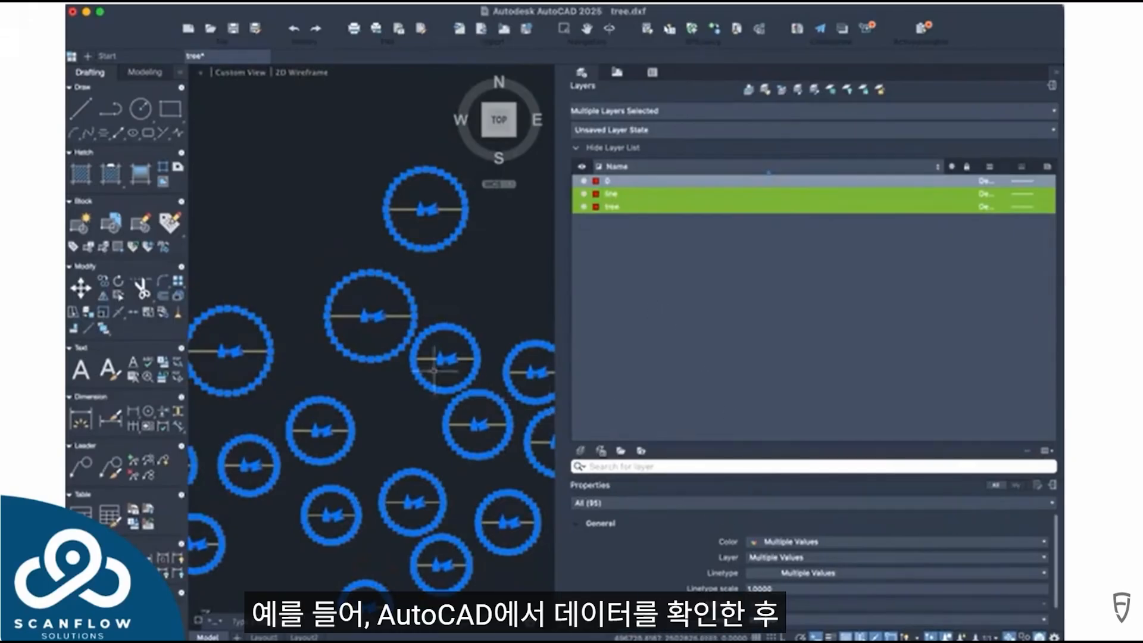
# Narrow the current selection set to only the MText objects with Quick Select
pyautogui.rightClick(386, 272)
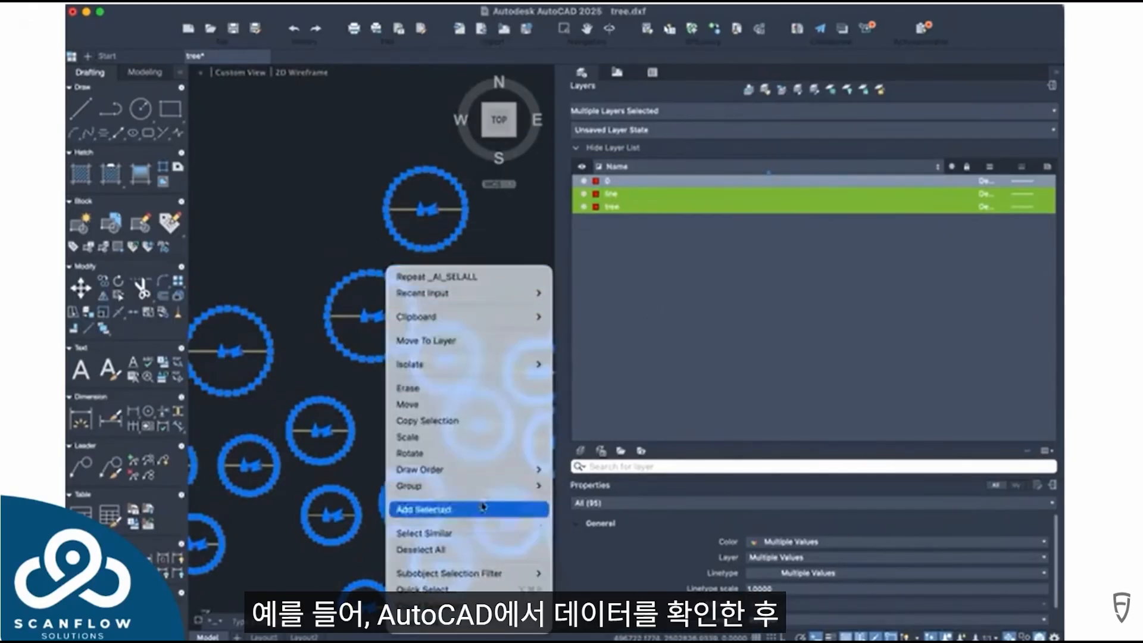
pyautogui.click(480, 578)
pyautogui.click(241, 424)
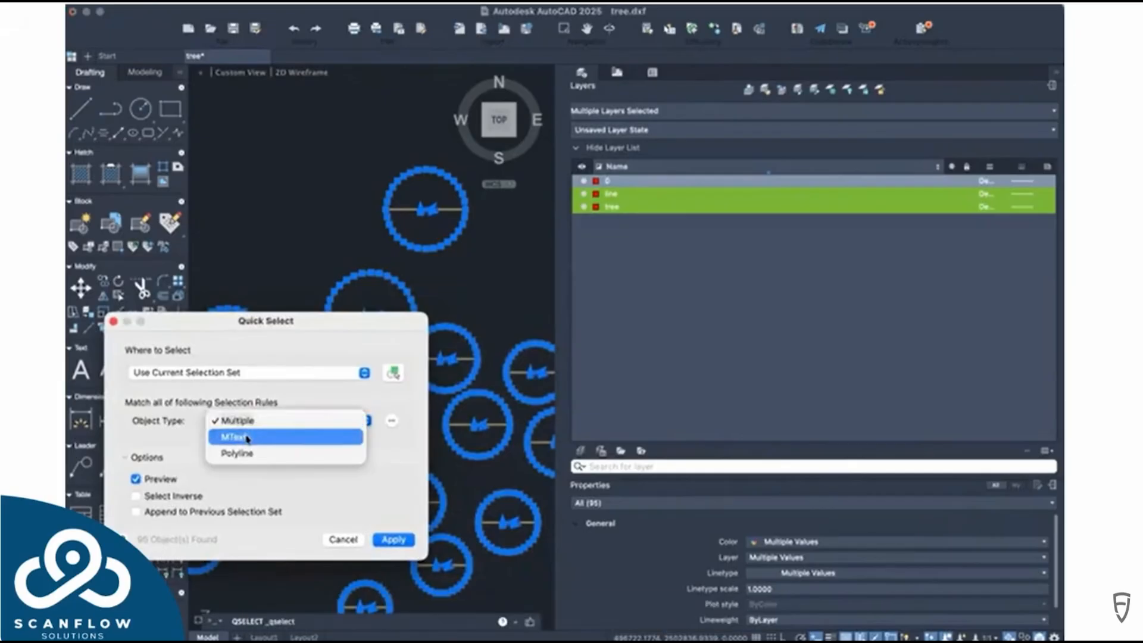
pyautogui.click(243, 436)
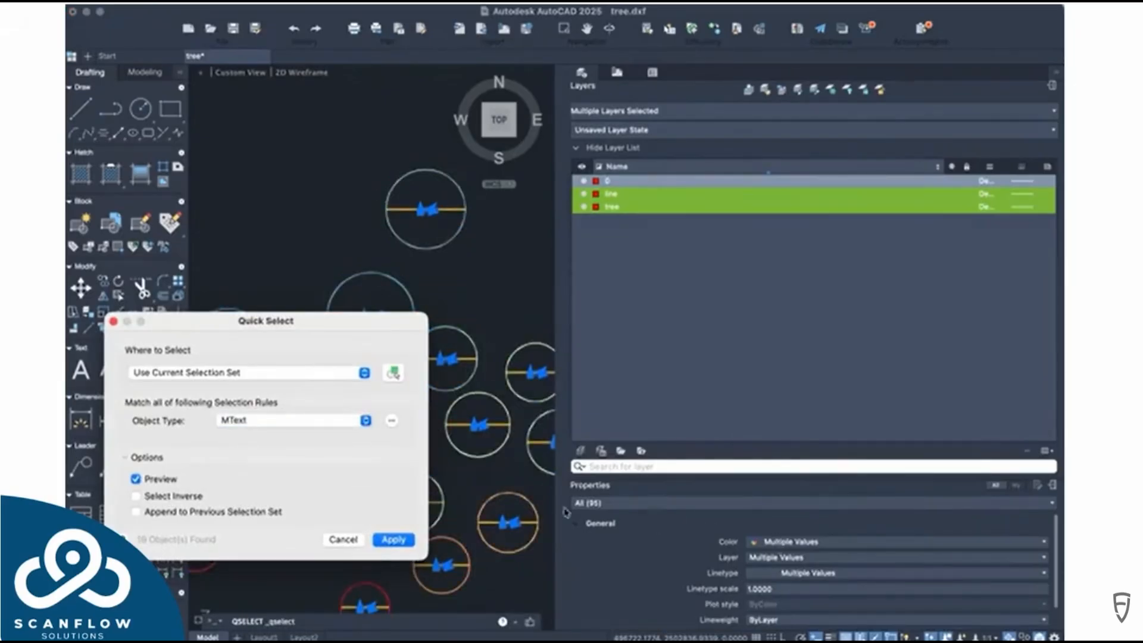
pyautogui.click(394, 541)
# Set the selected MText labels' colour to White, deselect them and check how the labels read inside the tree circles
pyautogui.click(793, 542)
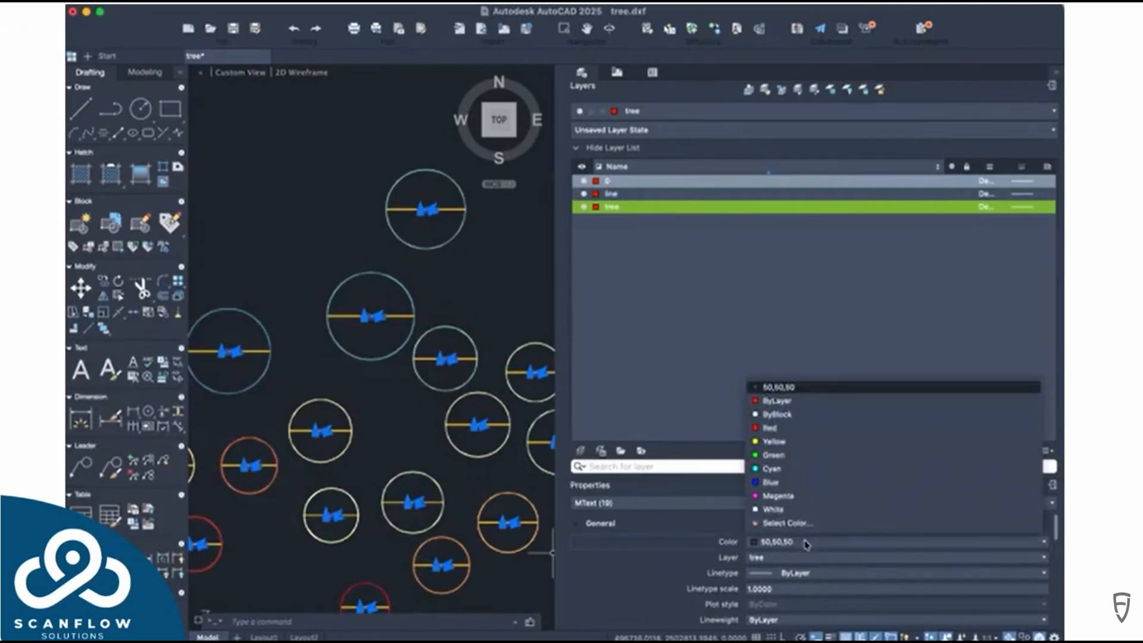
pyautogui.click(790, 512)
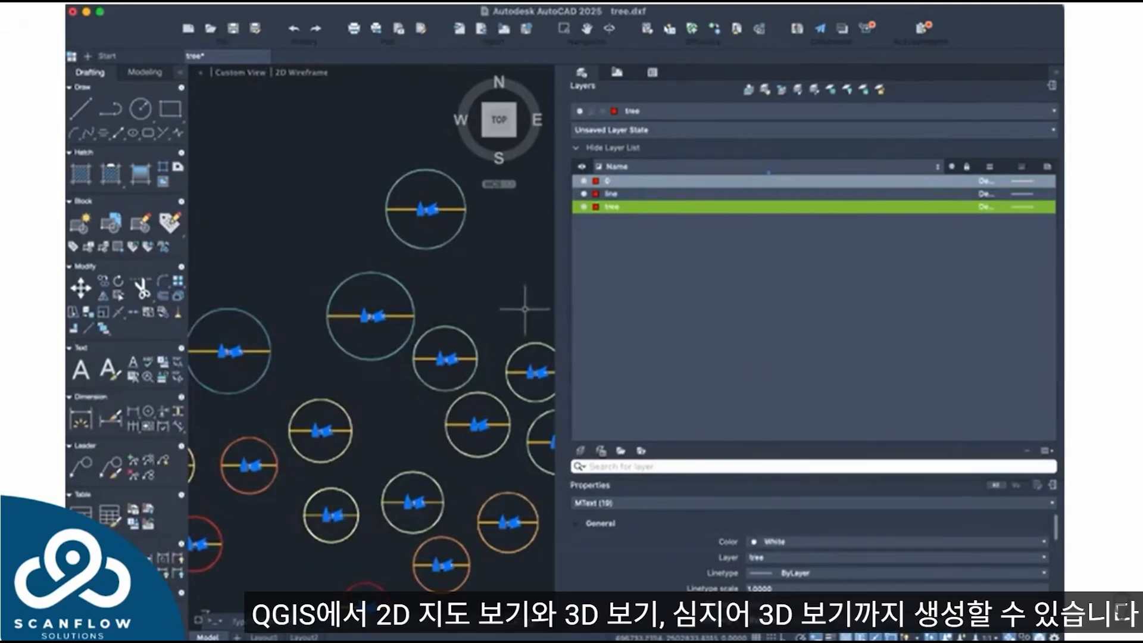
pyautogui.press('Escape')
pyautogui.scroll(-1, 493, 283)
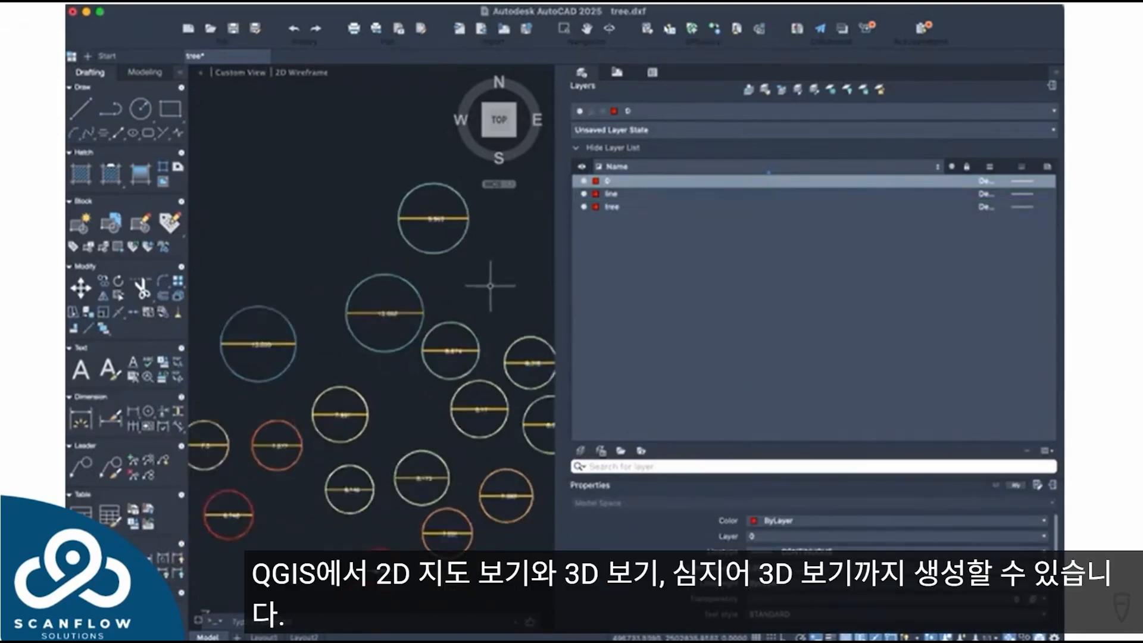
pyautogui.scroll(3, 383, 315)
pyautogui.scroll(-5, 410, 363)
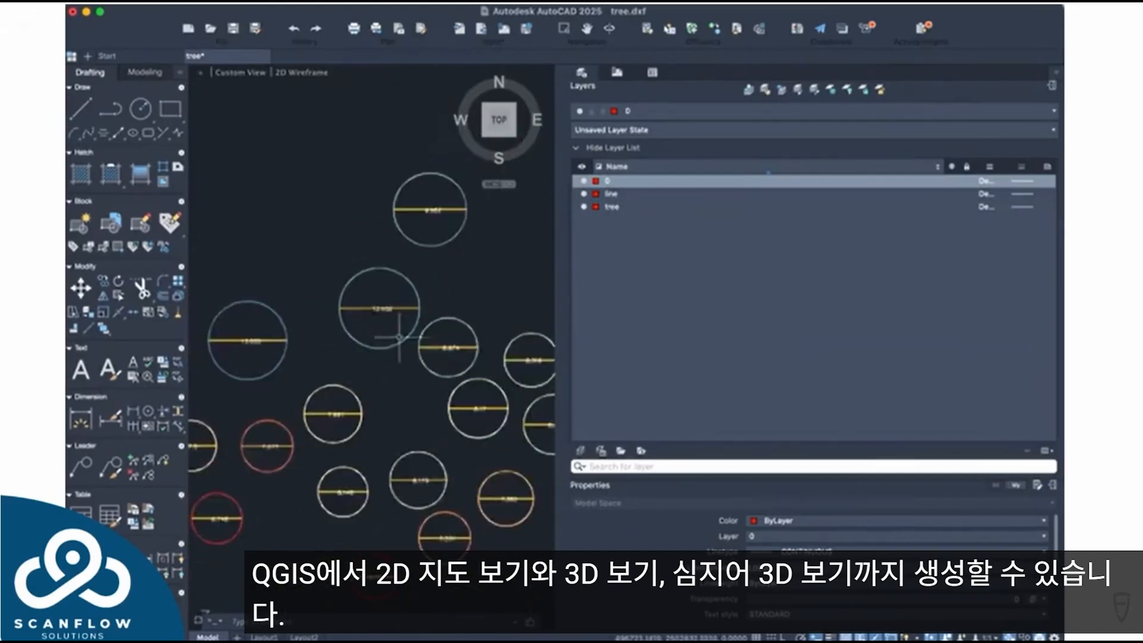
pyautogui.scroll(4, 417, 417)
pyautogui.scroll(-3, 383, 417)
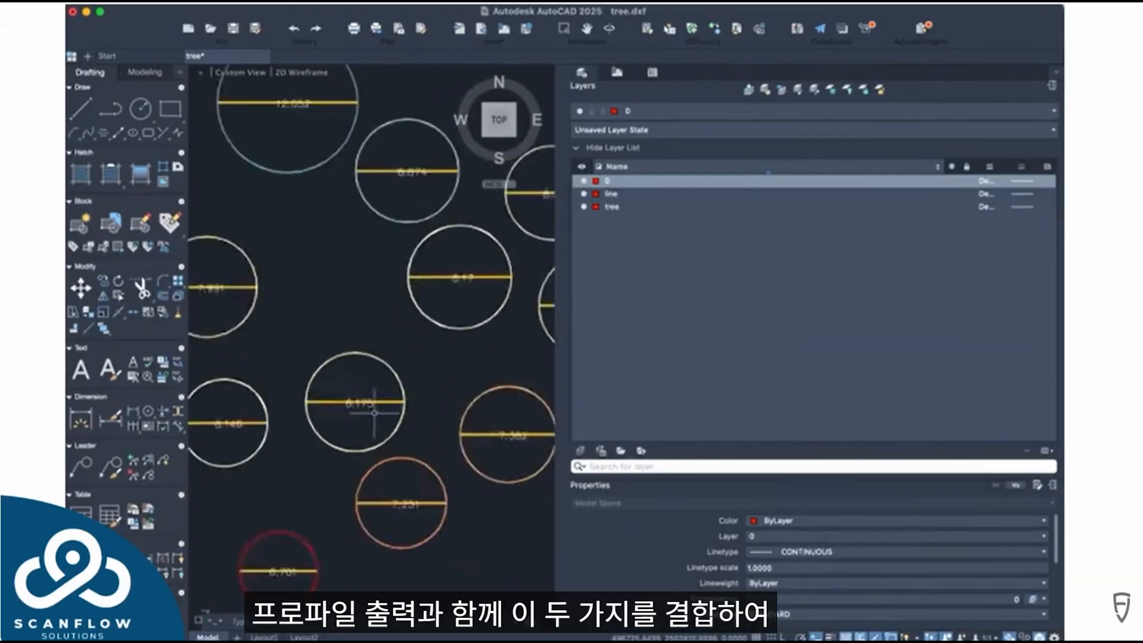
pyautogui.scroll(-1, 375, 411)
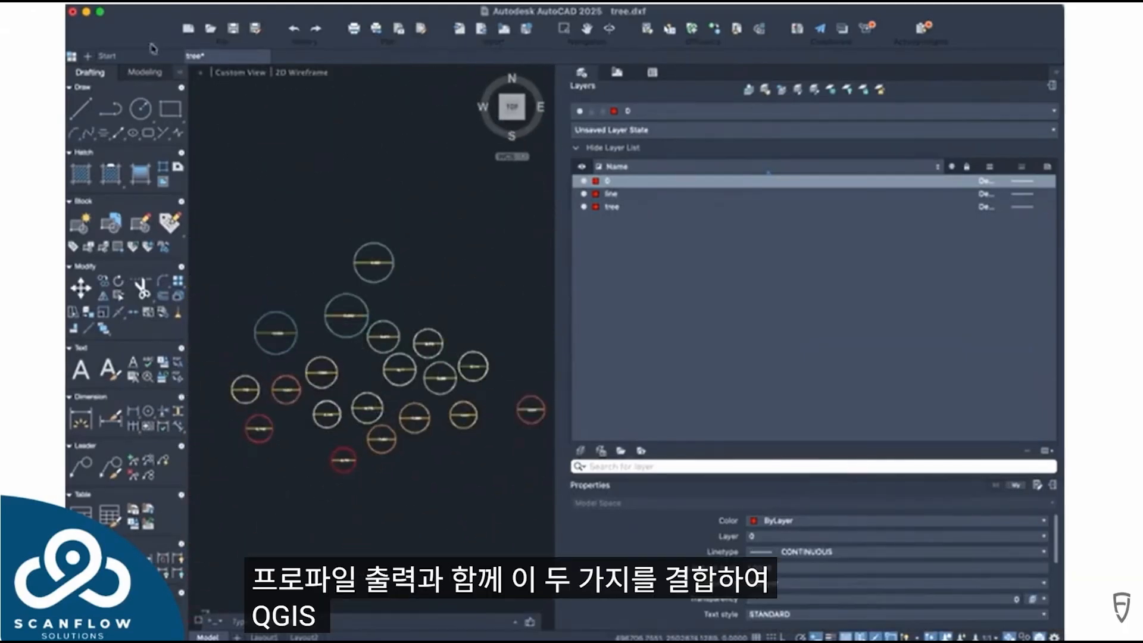
# Close the tree.dxf drawing without saving the changes and switch back to the QGIS project
pyautogui.click(72, 11)
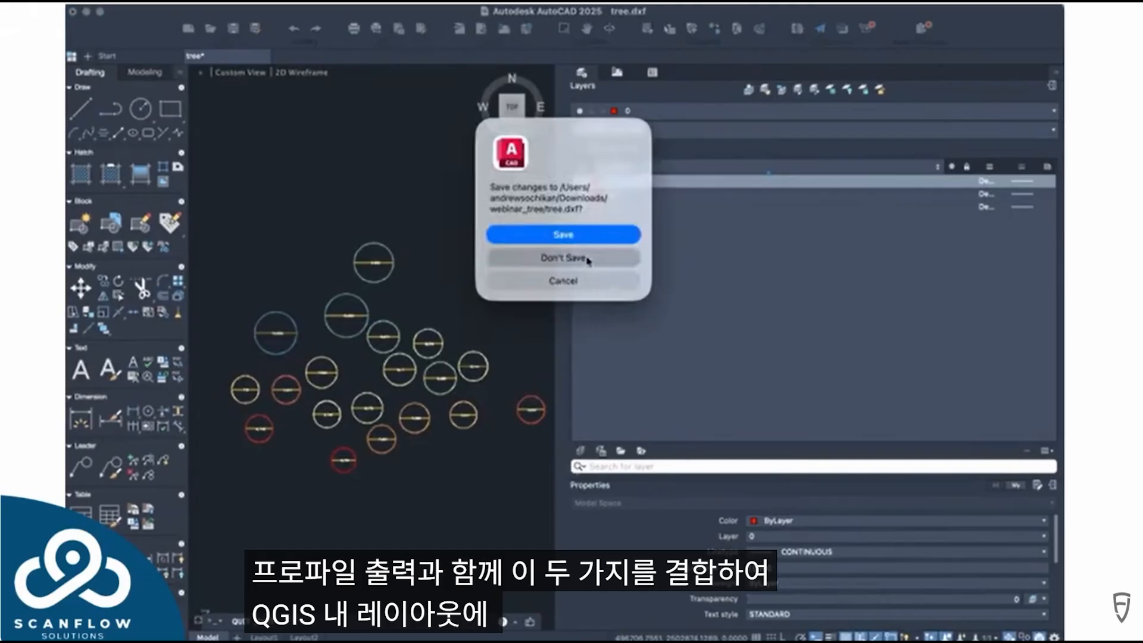
pyautogui.click(583, 257)
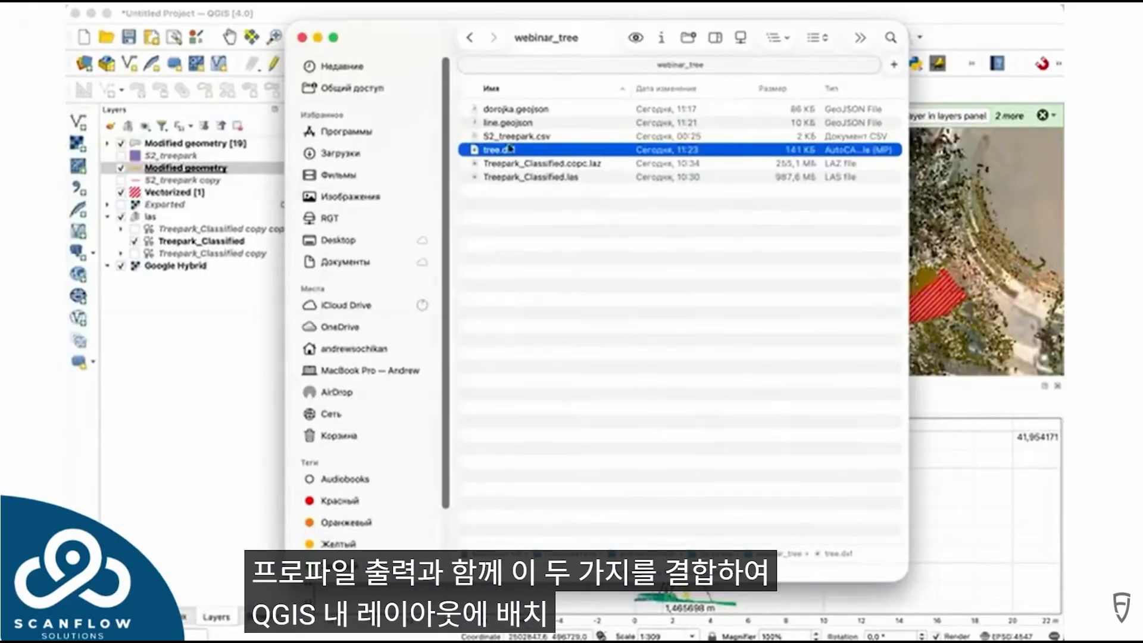
pyautogui.click(244, 392)
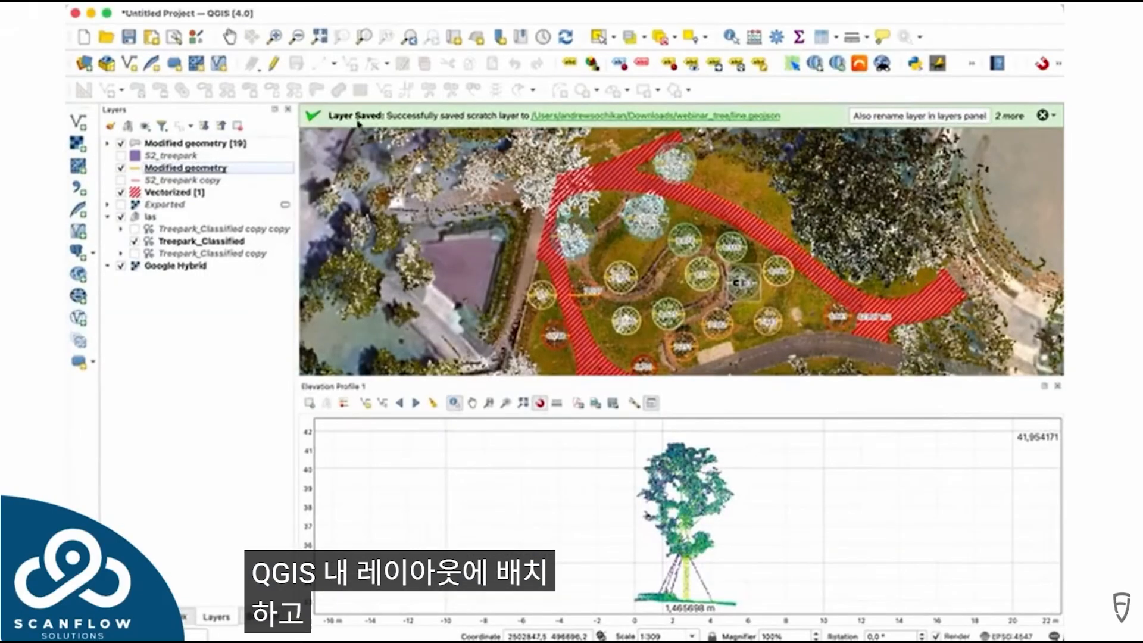
# Open a new 3D map view of the project
pyautogui.click(174, 38)
pyautogui.click(674, 421)
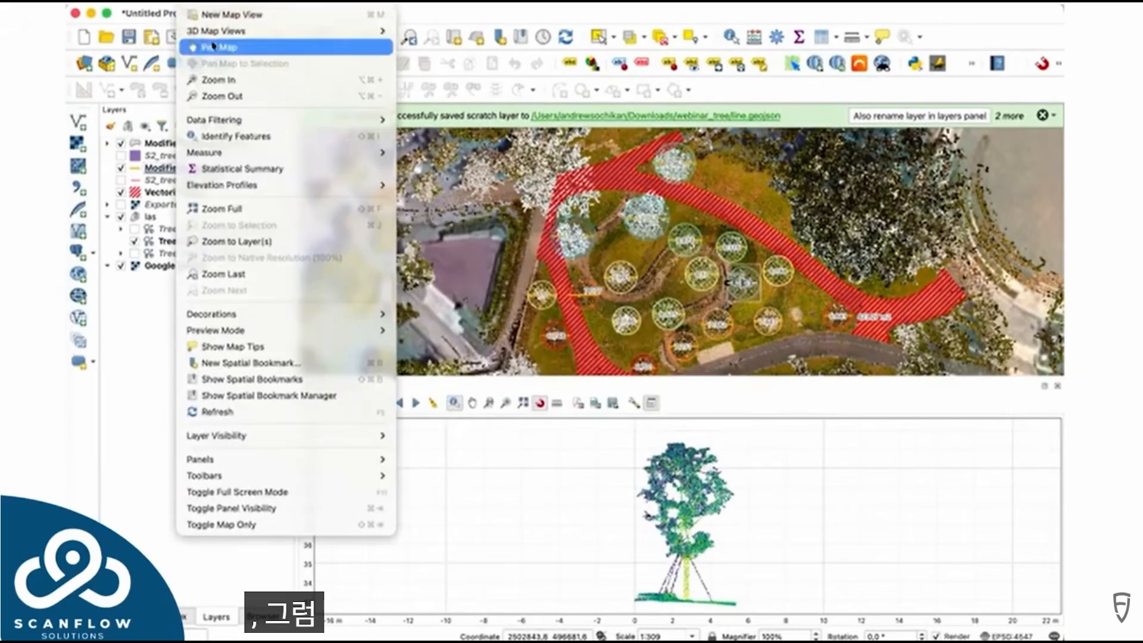
pyautogui.moveTo(230, 34)
pyautogui.click(466, 38)
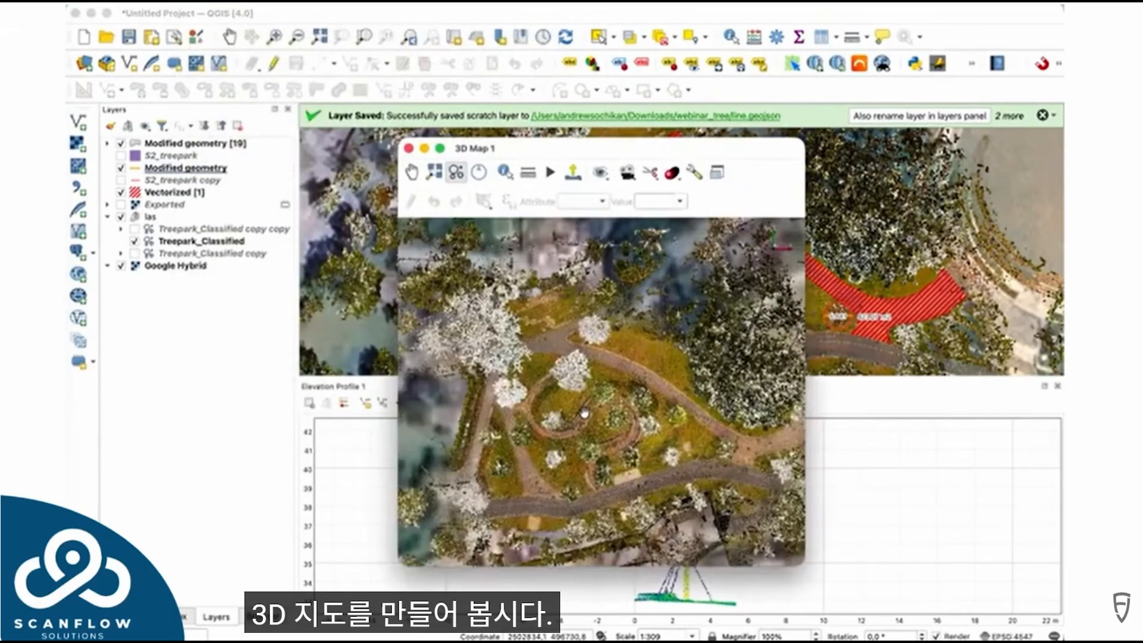
# Zoom and tilt the 3D map to an oblique view of the park's trees and shift its window aside
pyautogui.scroll(5, 585, 412)
pyautogui.moveTo(584, 415); pyautogui.dragTo(626, 468)
pyautogui.moveTo(652, 383); pyautogui.dragTo(629, 390)
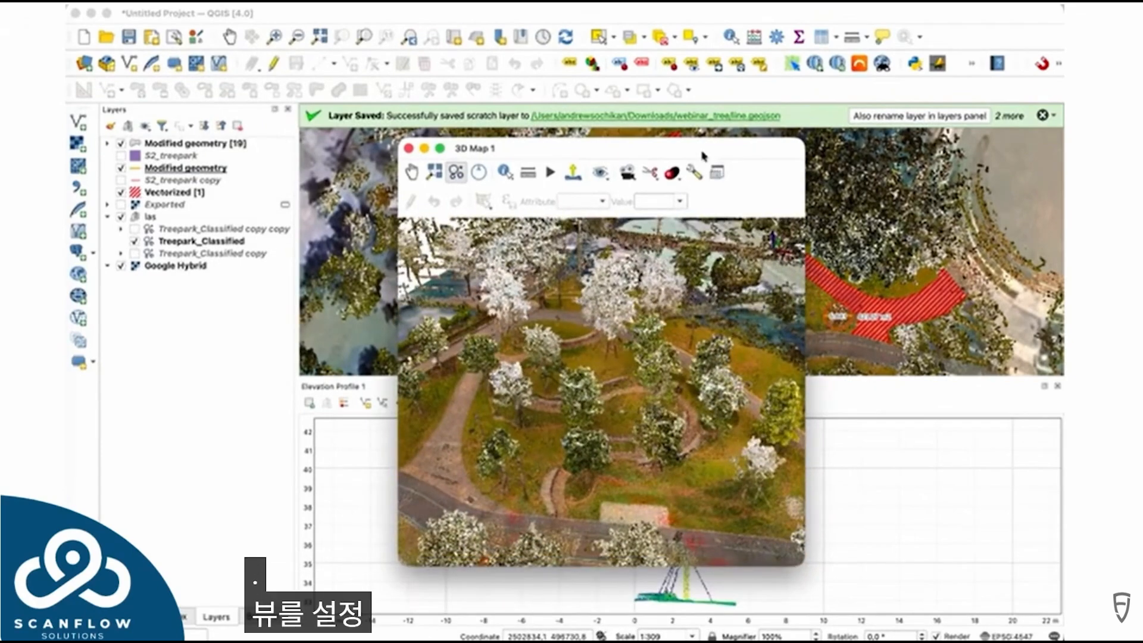
pyautogui.moveTo(703, 156); pyautogui.dragTo(782, 147)
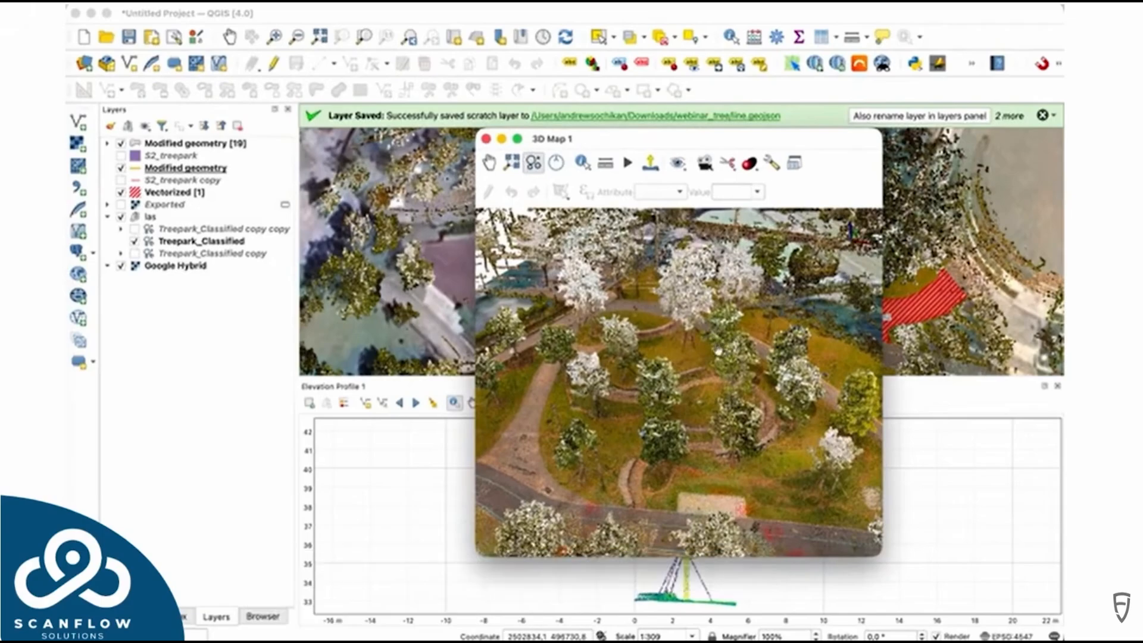
# Create a new print layout titled 1
pyautogui.click(139, 9)
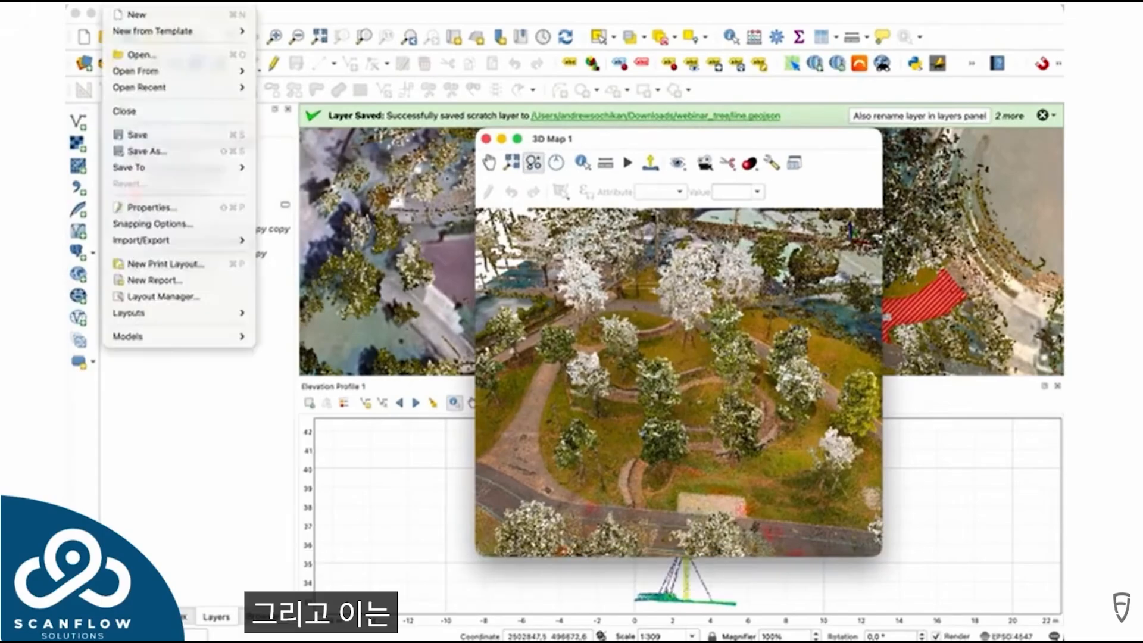
pyautogui.click(168, 265)
pyautogui.write('1')
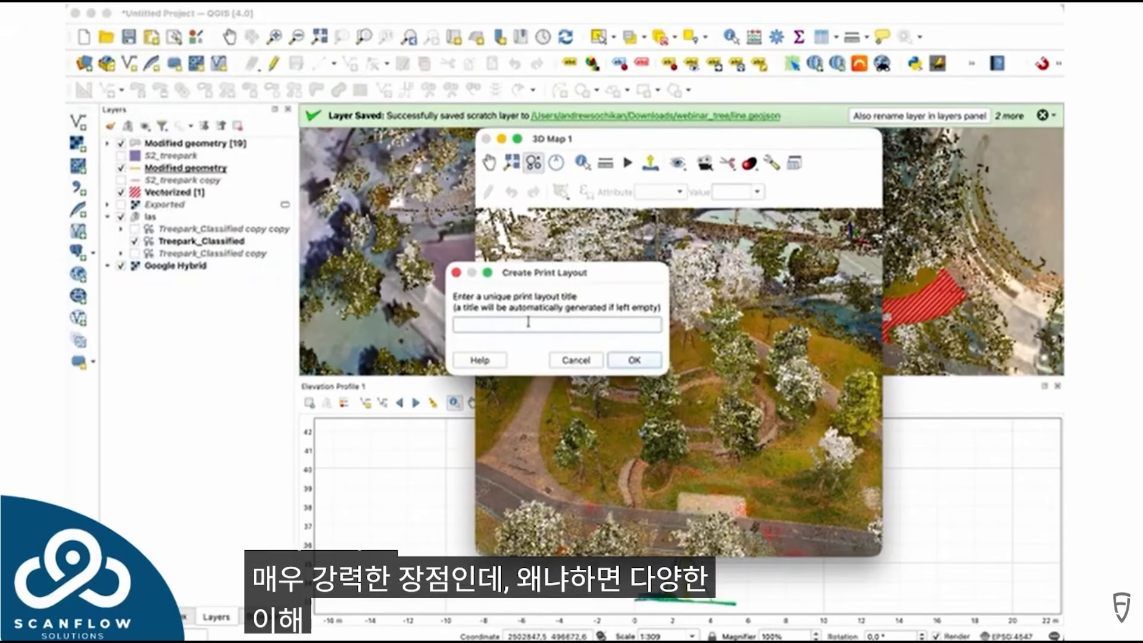
pyautogui.click(644, 360)
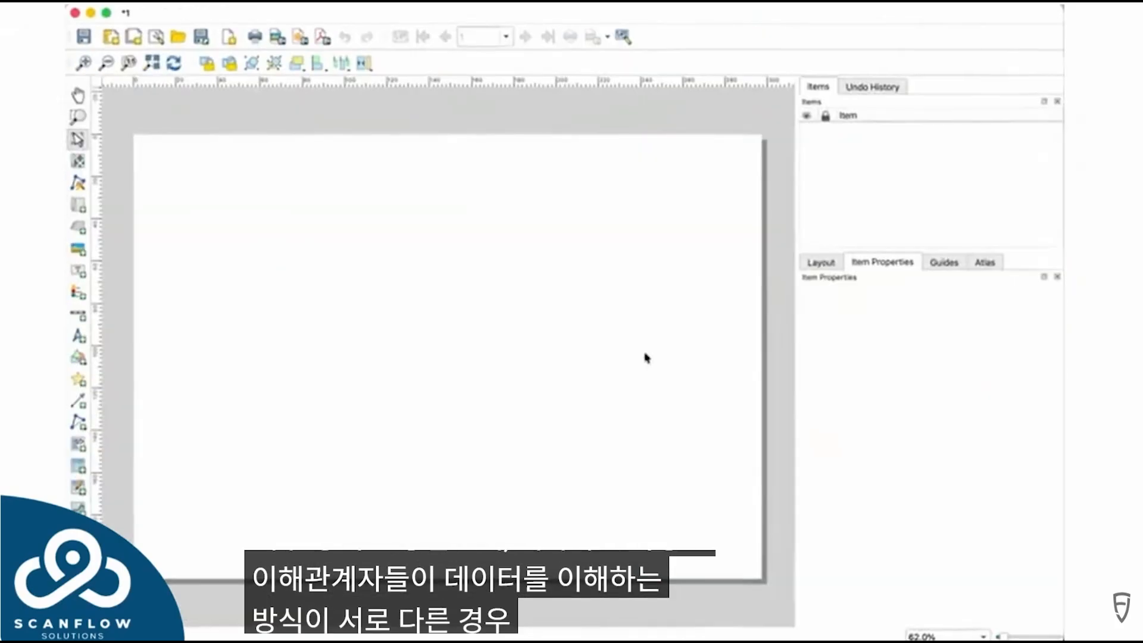
# Set the layout page size to A3, keeping the Landscape orientation
pyautogui.click(381, 214)
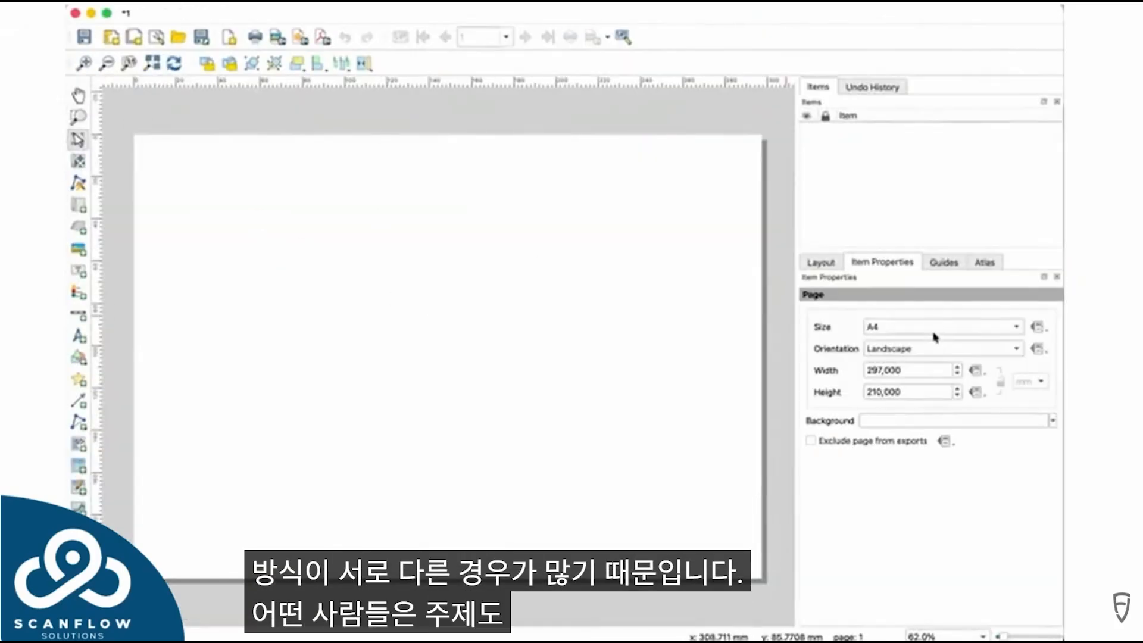
pyautogui.click(935, 332)
pyautogui.click(891, 166)
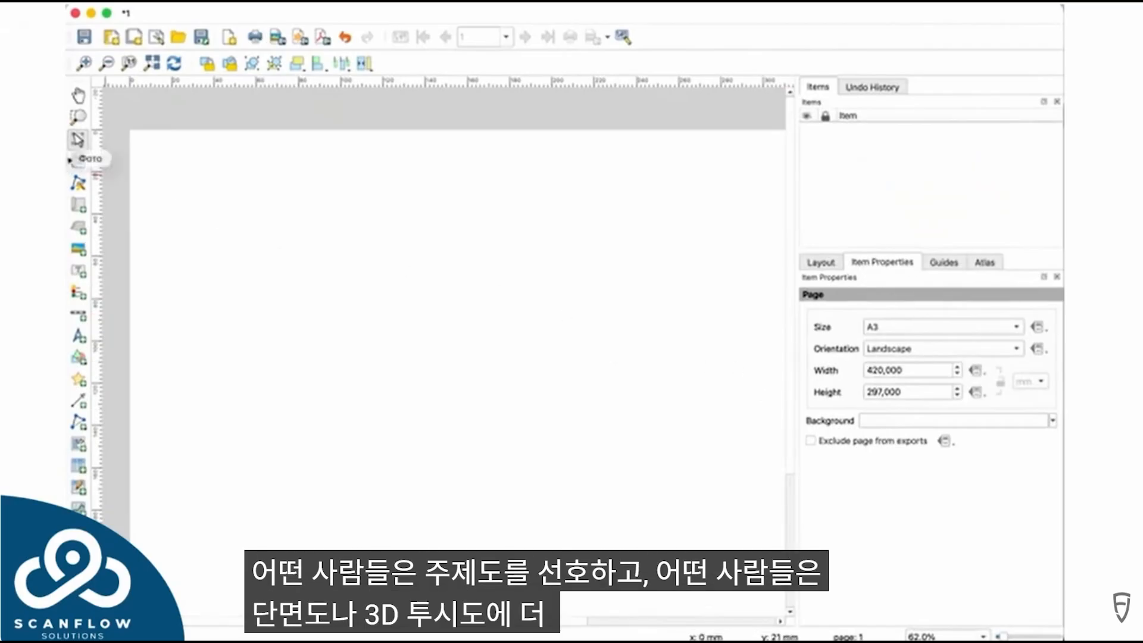
# Add a map item that fills the left two thirds of the A3 page at nearly full height
pyautogui.click(78, 205)
pyautogui.scroll(-2, 148, 155)
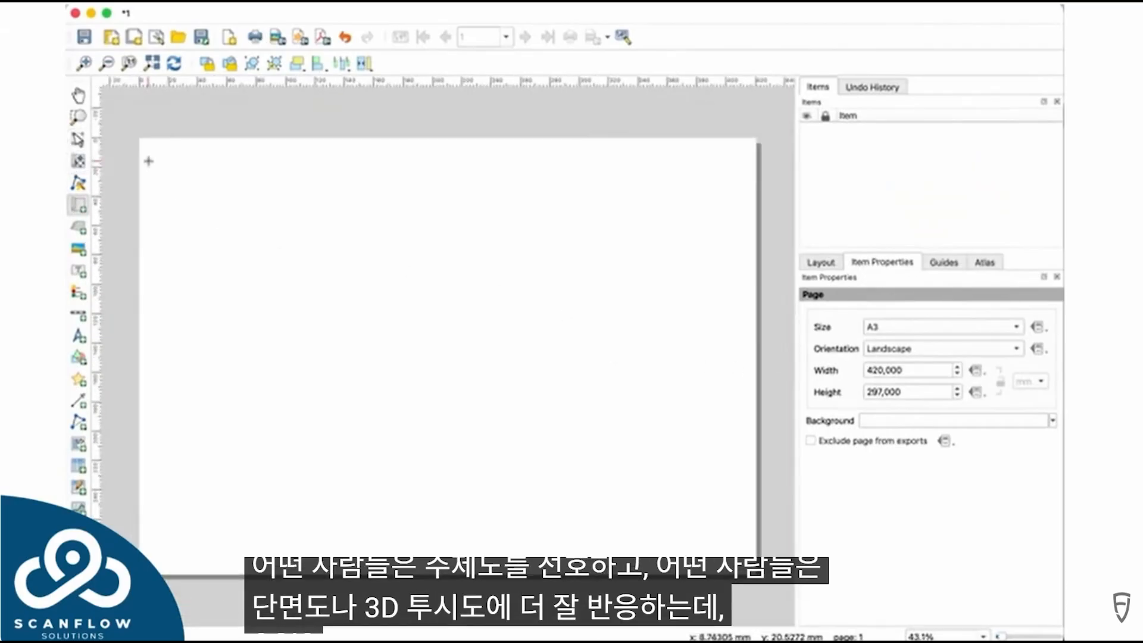
pyautogui.moveTo(147, 146); pyautogui.dragTo(558, 563)
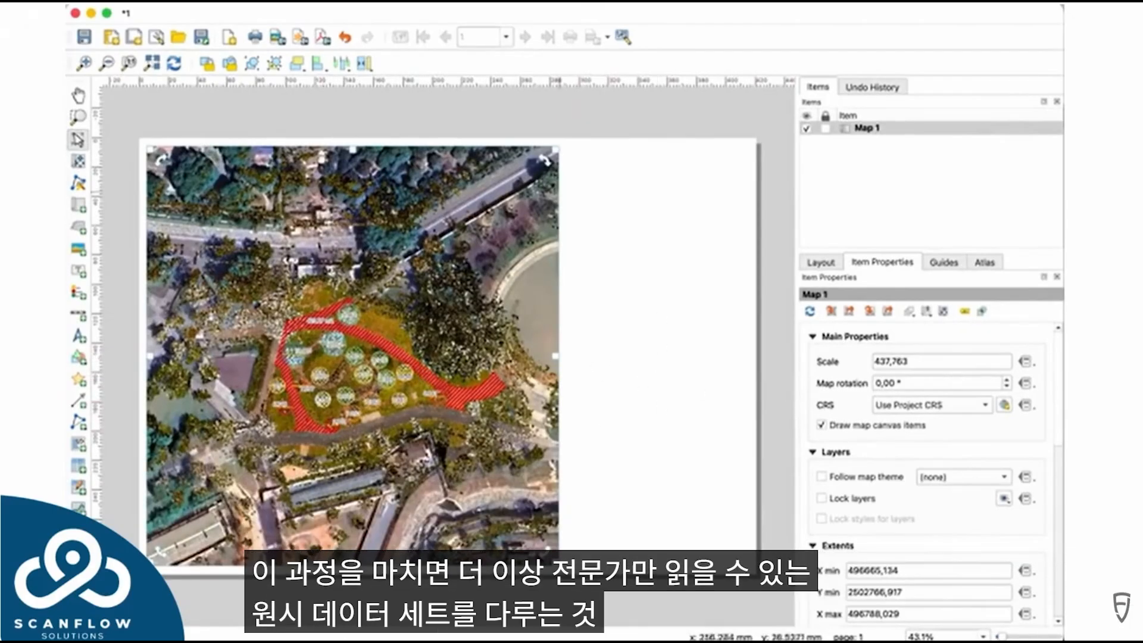
# Add a 3D map item in the page's lower-right space and widen it slightly towards the 2D map
pyautogui.click(78, 228)
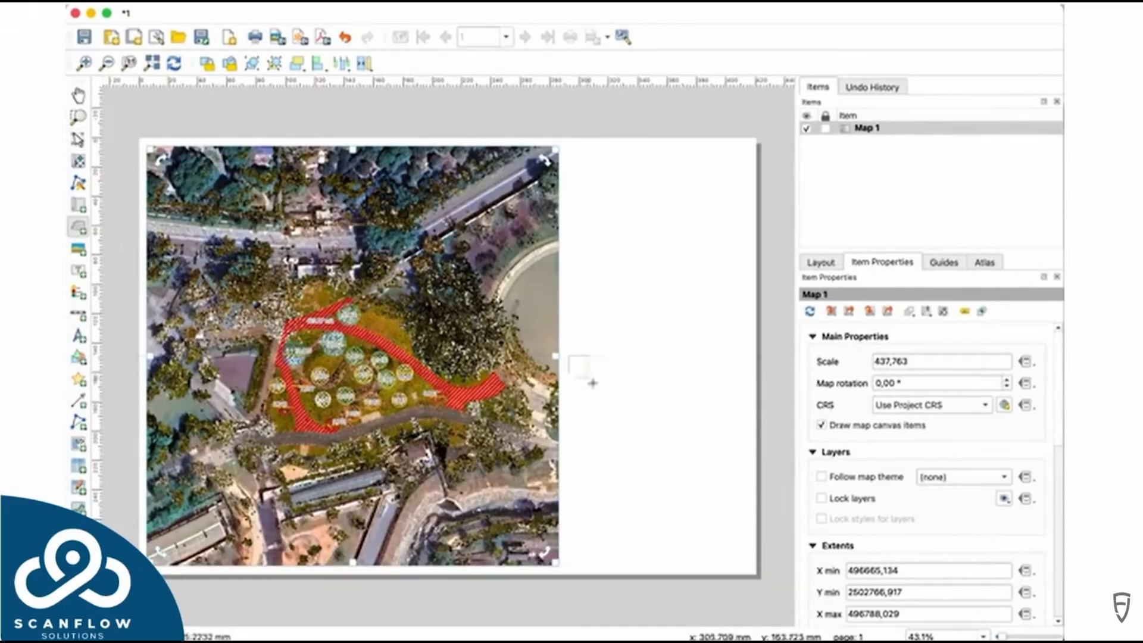
pyautogui.moveTo(593, 383); pyautogui.dragTo(749, 562)
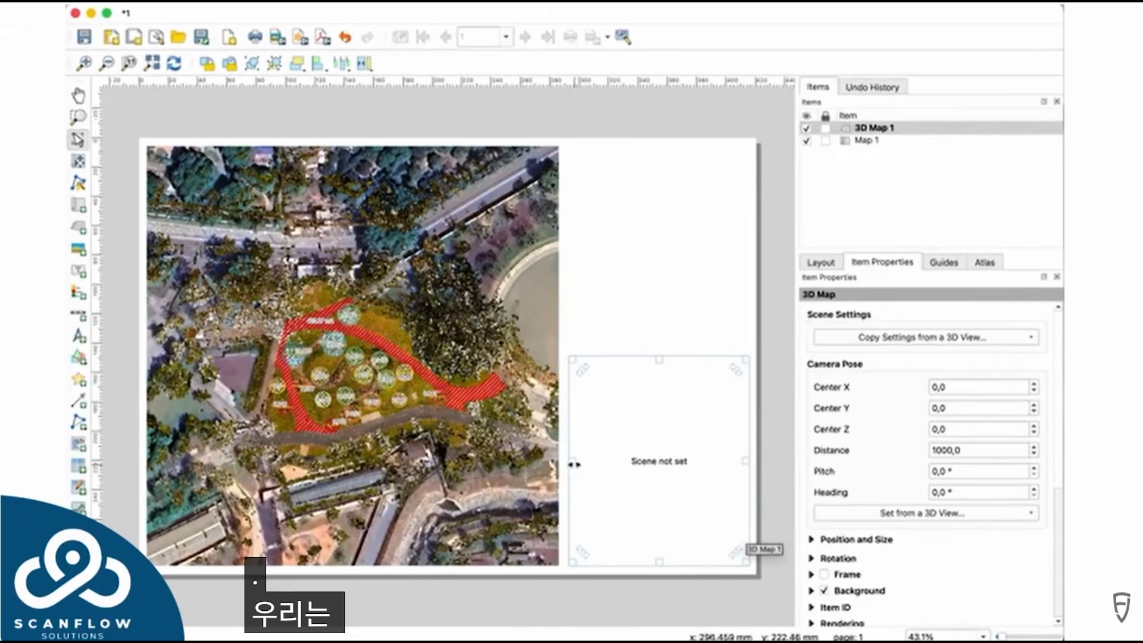
pyautogui.moveTo(573, 461); pyautogui.dragTo(568, 466)
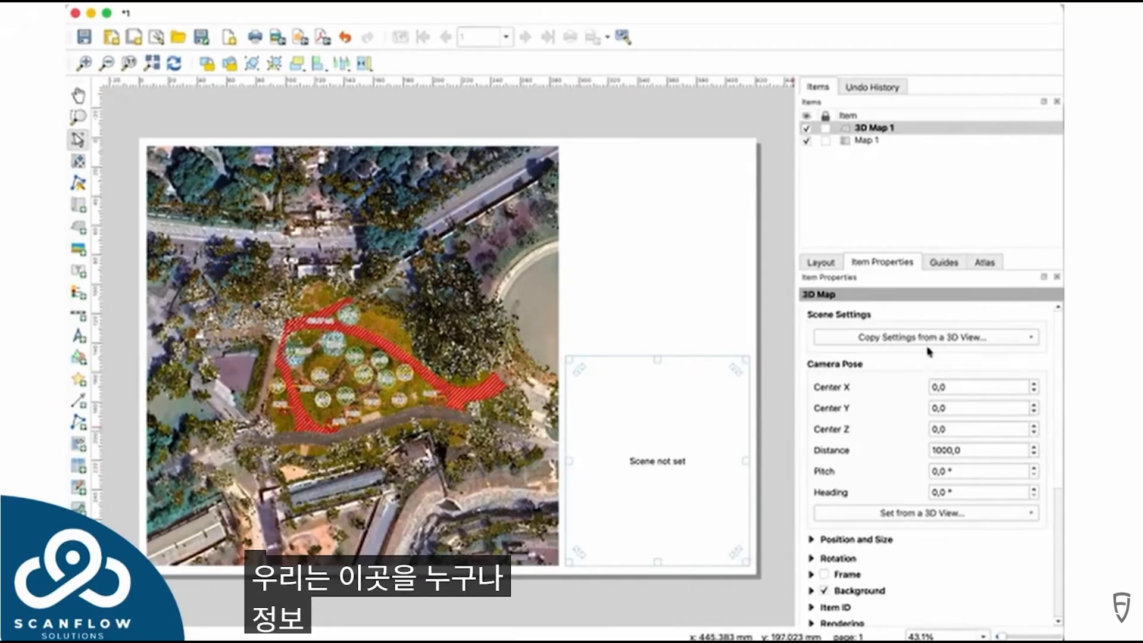
# Copy the scene settings and camera pose from the 3D Map 1 view into the layout's 3D map item
pyautogui.click(861, 337)
pyautogui.click(851, 356)
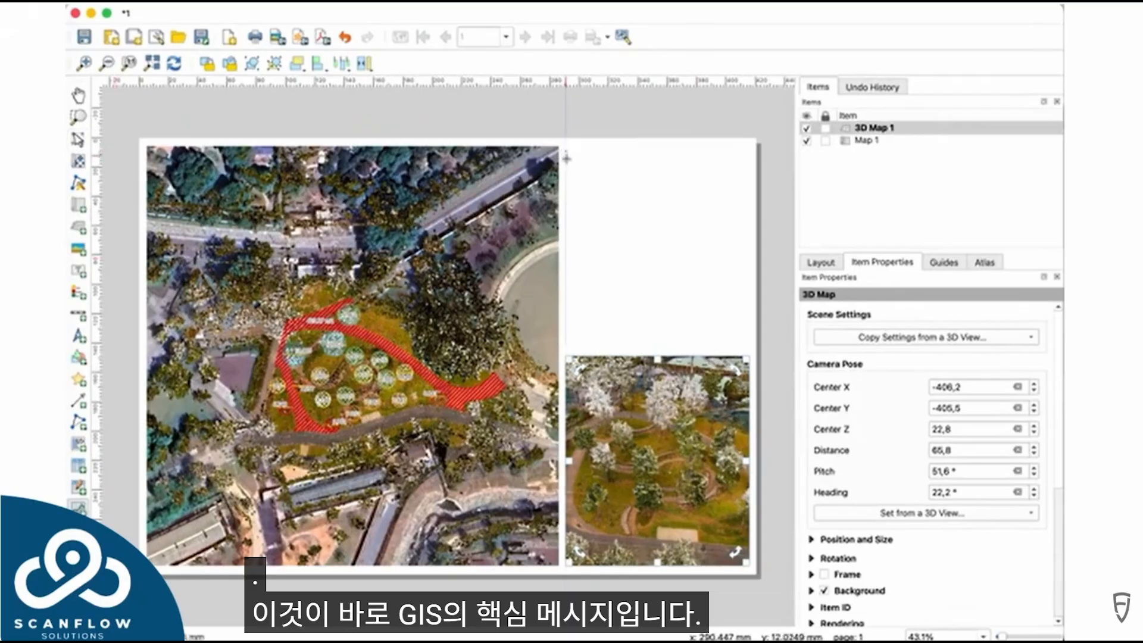
# Add an elevation profile item that fills the empty space above the 3D map, matching its width
pyautogui.moveTo(566, 159); pyautogui.dragTo(748, 348)
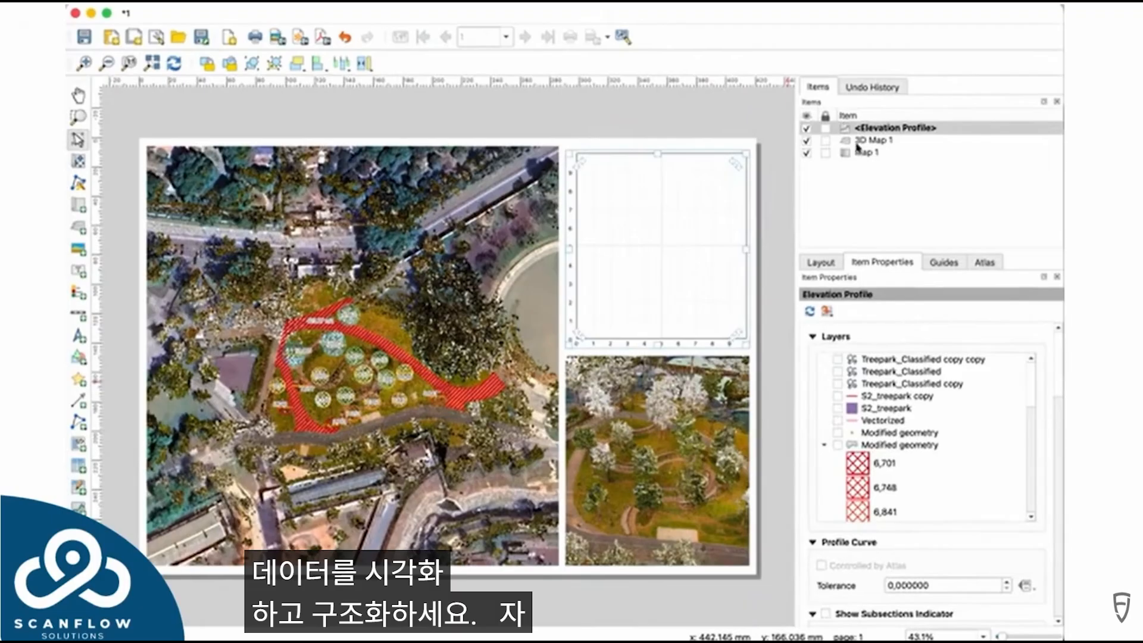
pyautogui.scroll(-1, 924, 326)
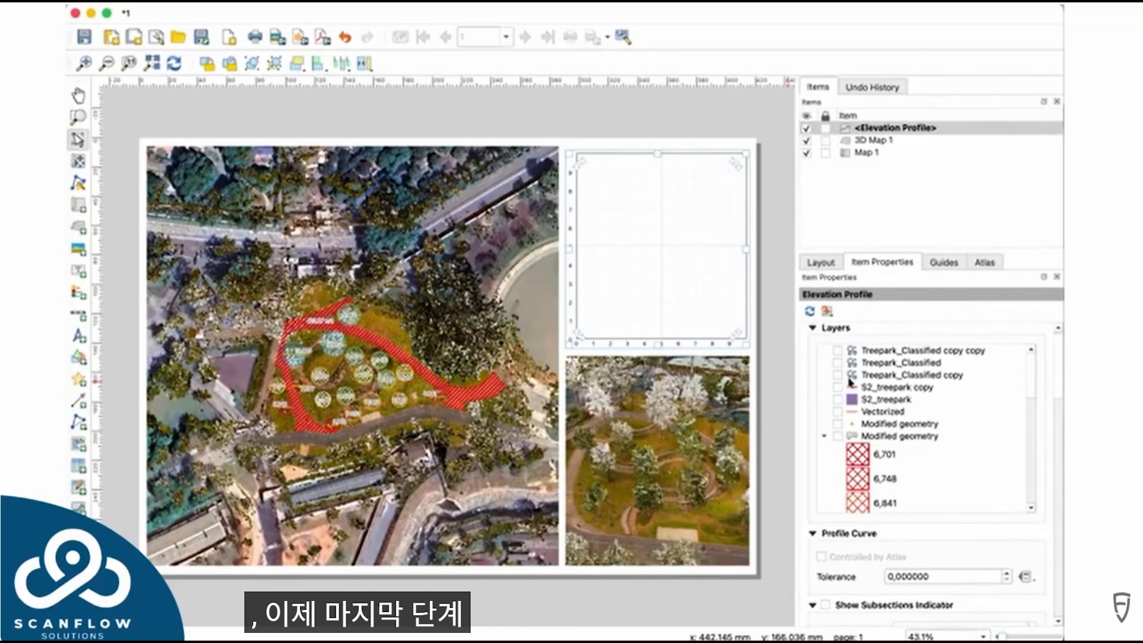
pyautogui.scroll(1, 881, 405)
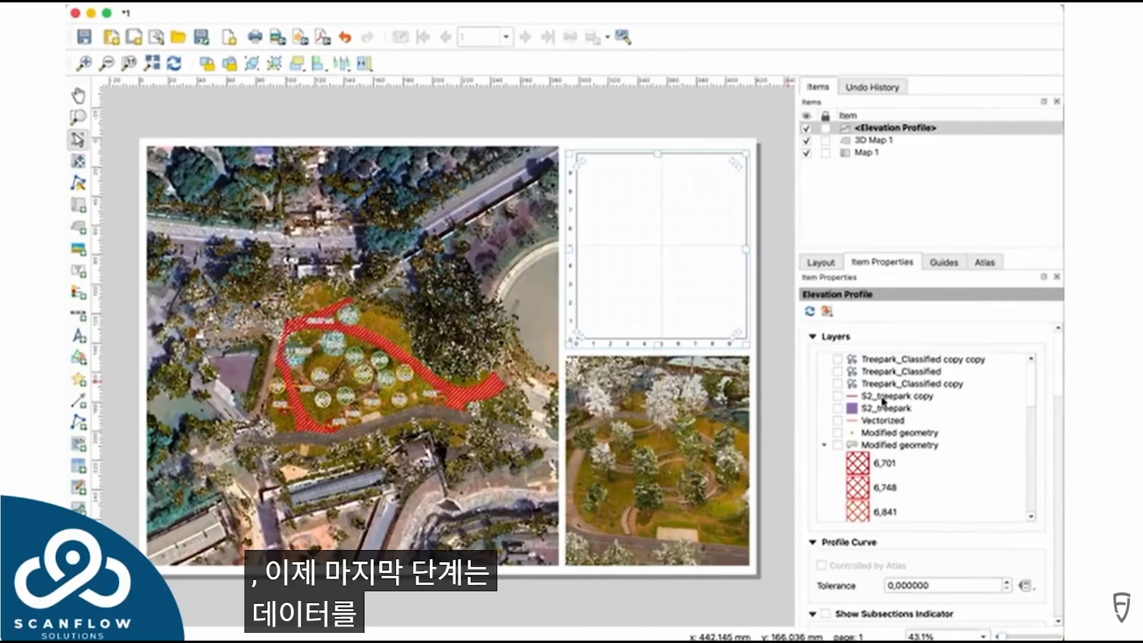
# Enable the Vectorized and S2_treepark copy layers for the elevation profile item
pyautogui.click(888, 397)
pyautogui.click(933, 422)
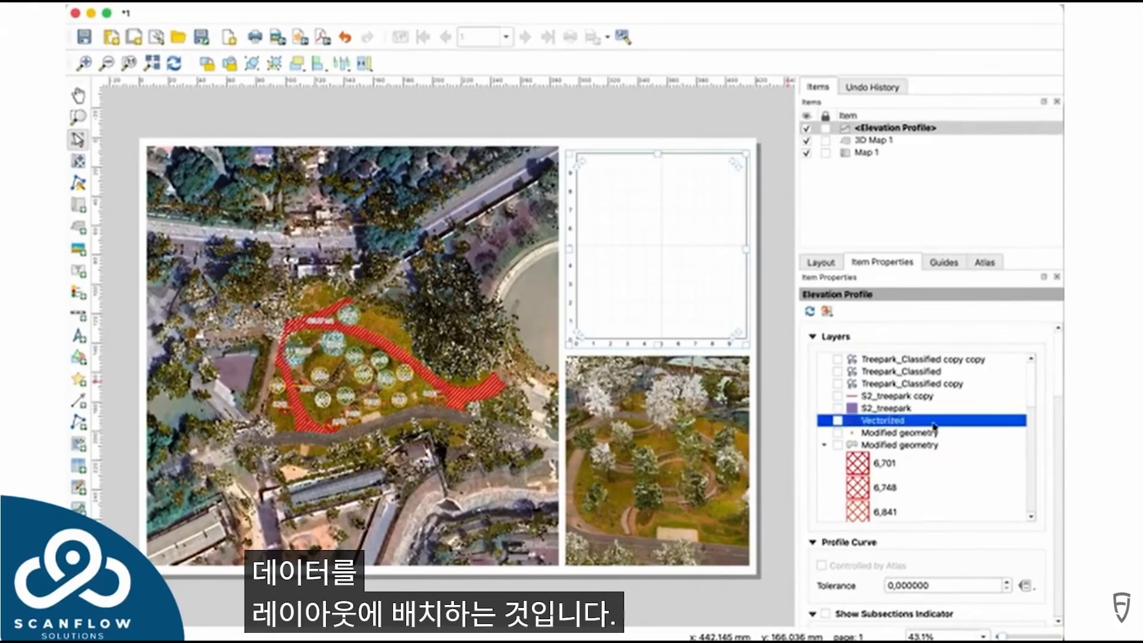
pyautogui.scroll(-1, 905, 434)
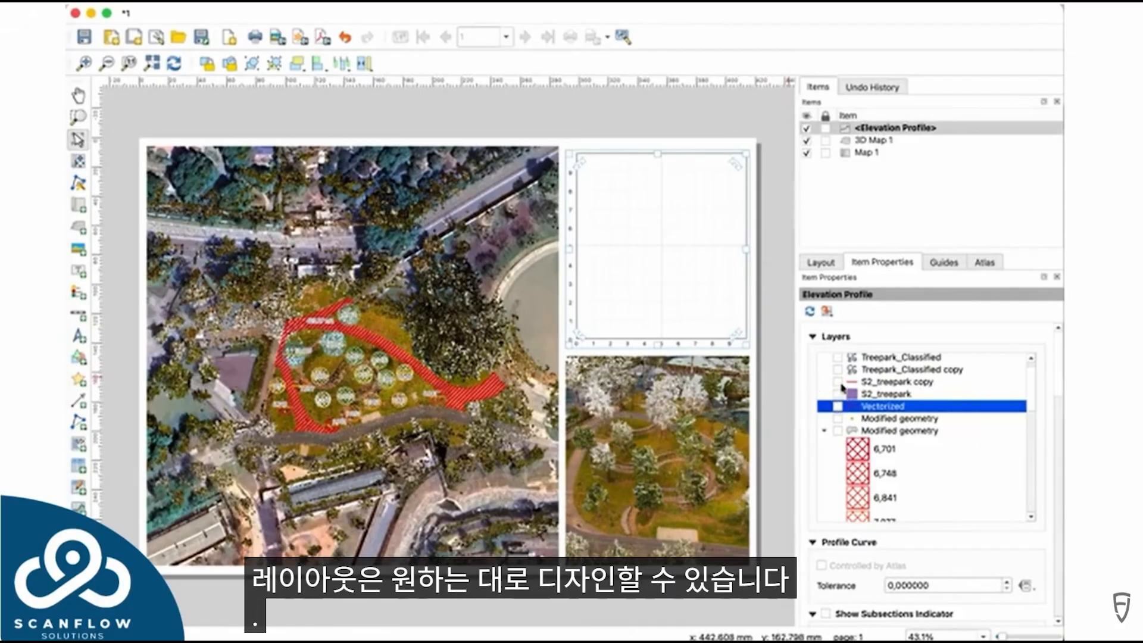
pyautogui.scroll(1, 846, 390)
pyautogui.scroll(-5, 850, 419)
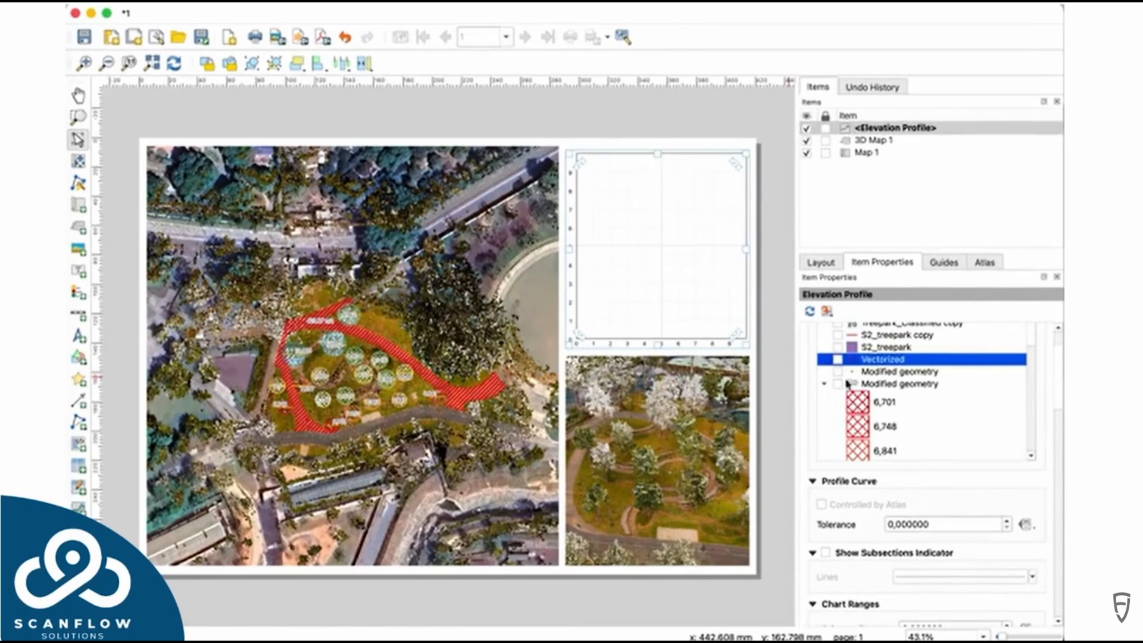
pyautogui.click(840, 360)
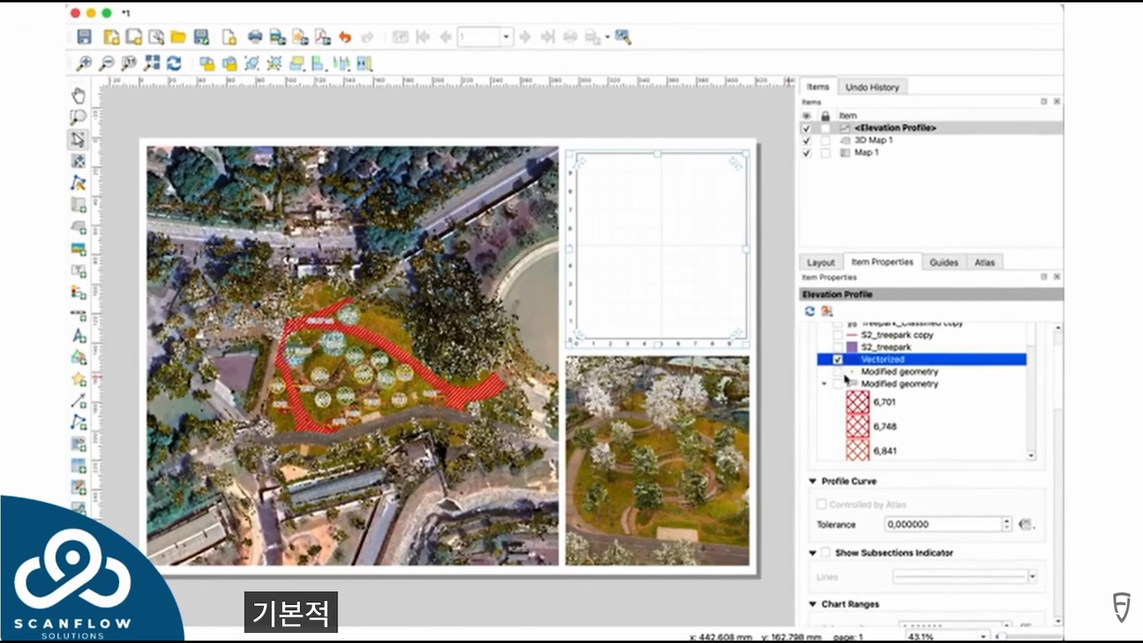
pyautogui.click(848, 336)
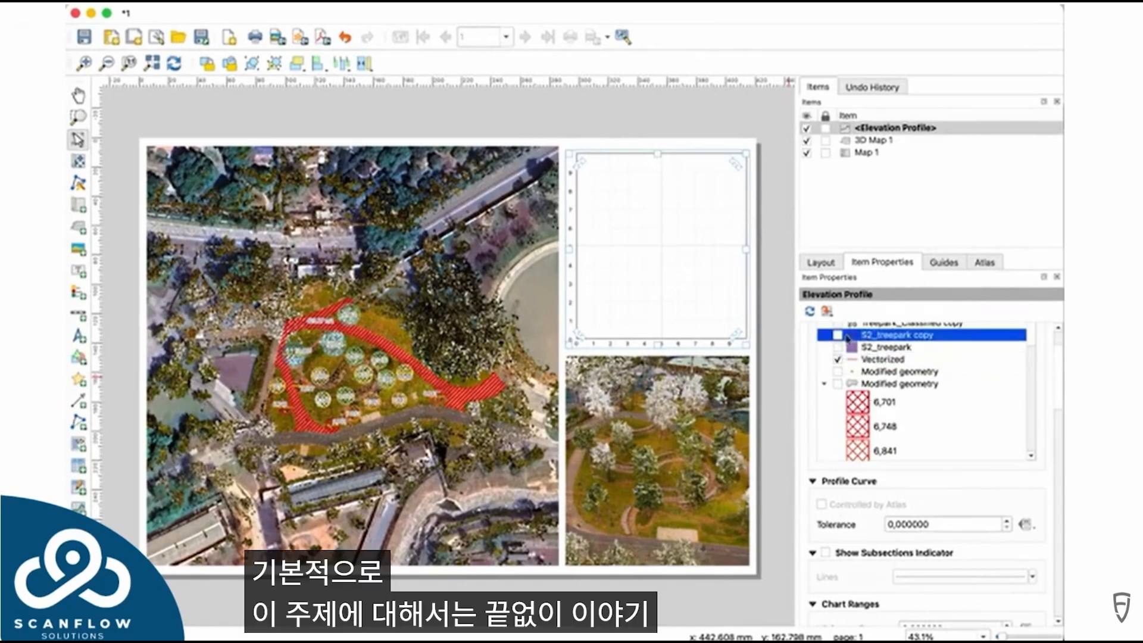
pyautogui.click(838, 336)
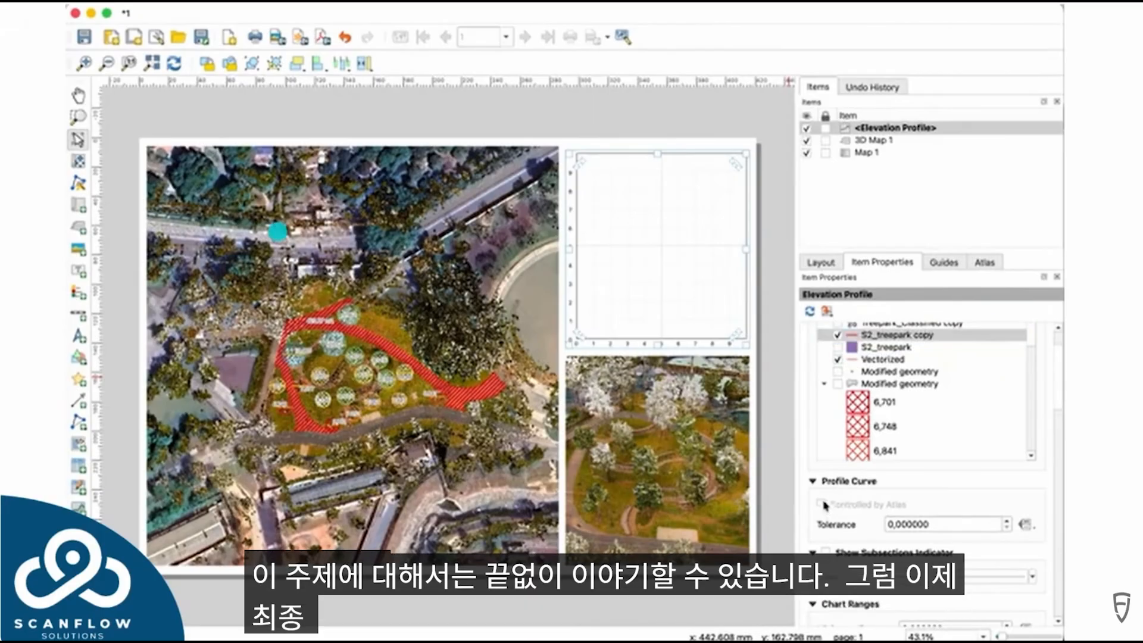
pyautogui.scroll(1, 923, 393)
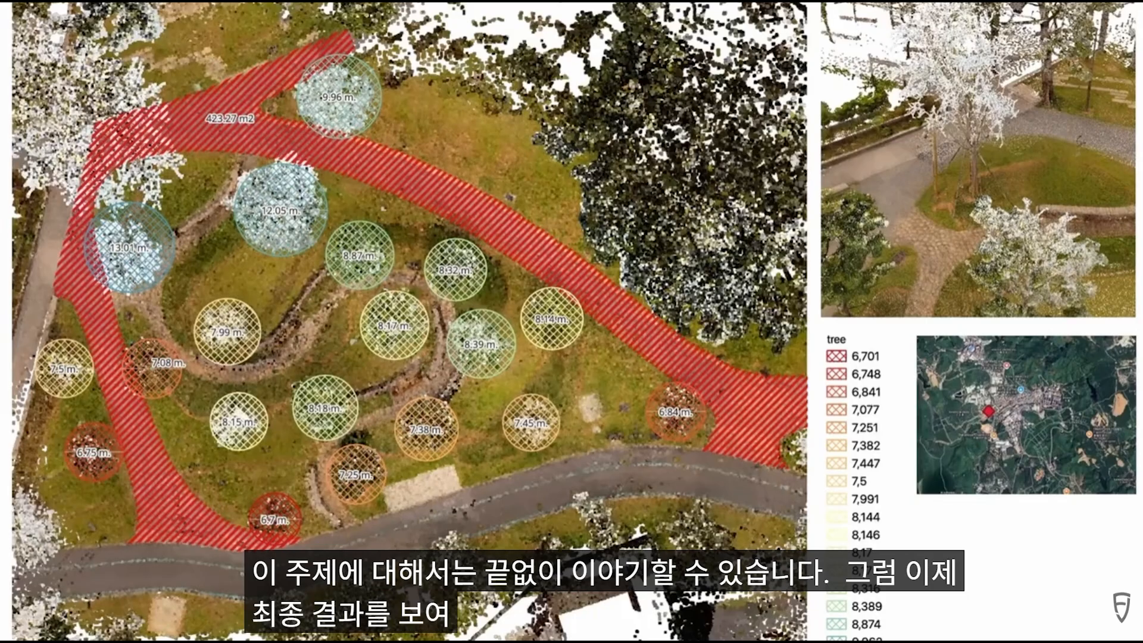